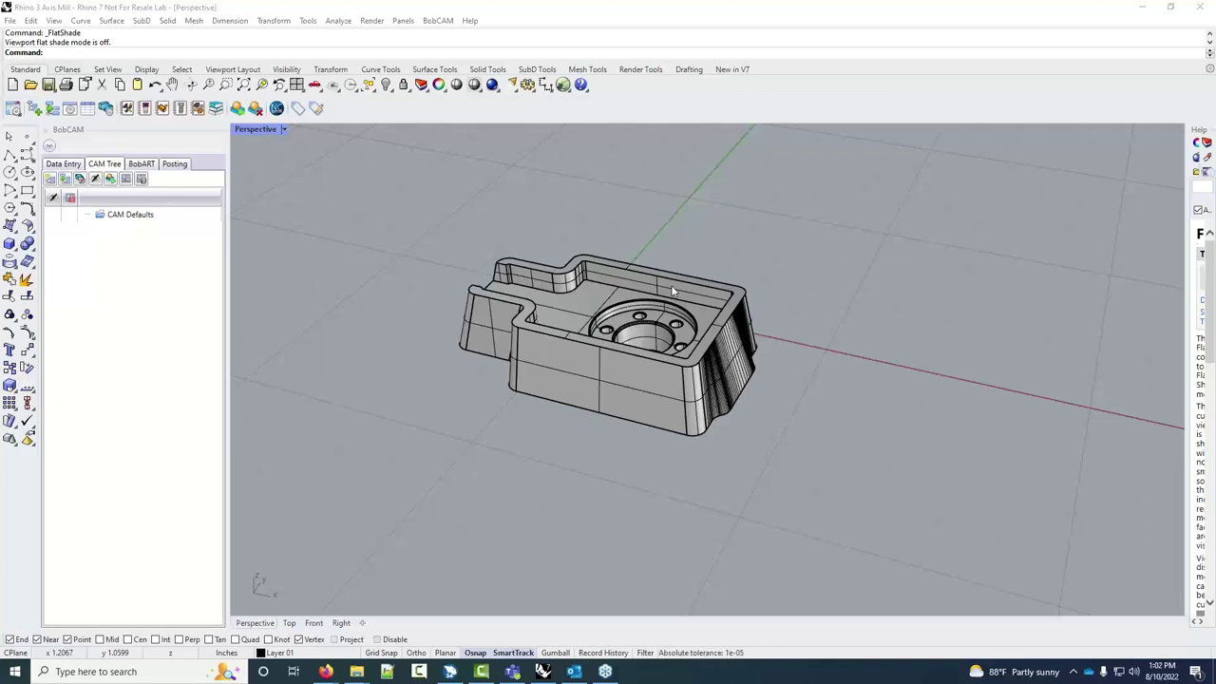
Launch BobCAM's online help in Firefox from the BobCAM menu
{"action": "left_click", "coordinate": [439, 21]}
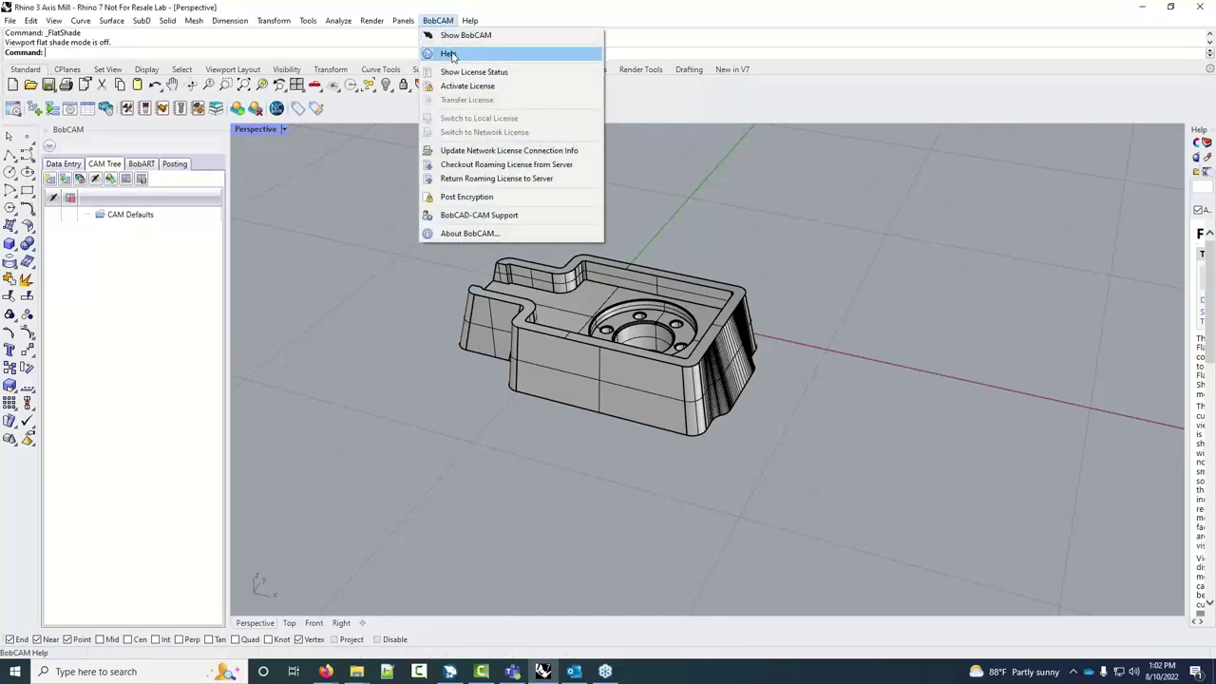
{"action": "left_click", "coordinate": [464, 55]}
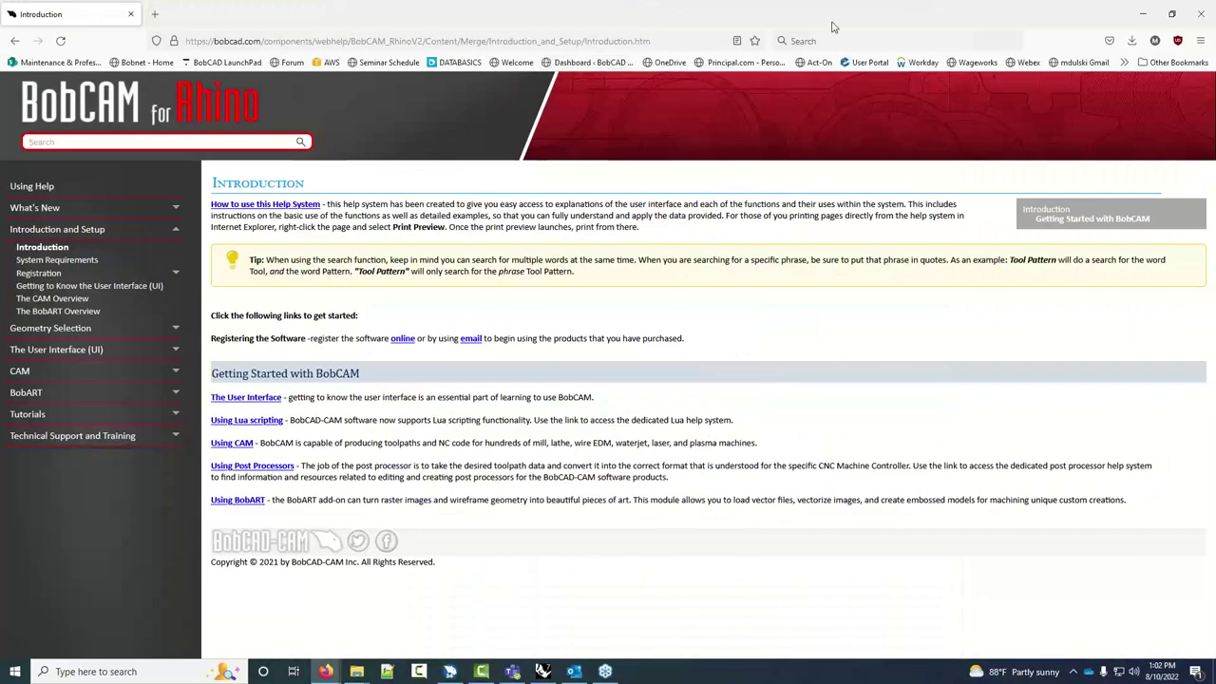
{"action": "right_click", "coordinate": [1047, 41]}
{"action": "left_click", "coordinate": [907, 196]}
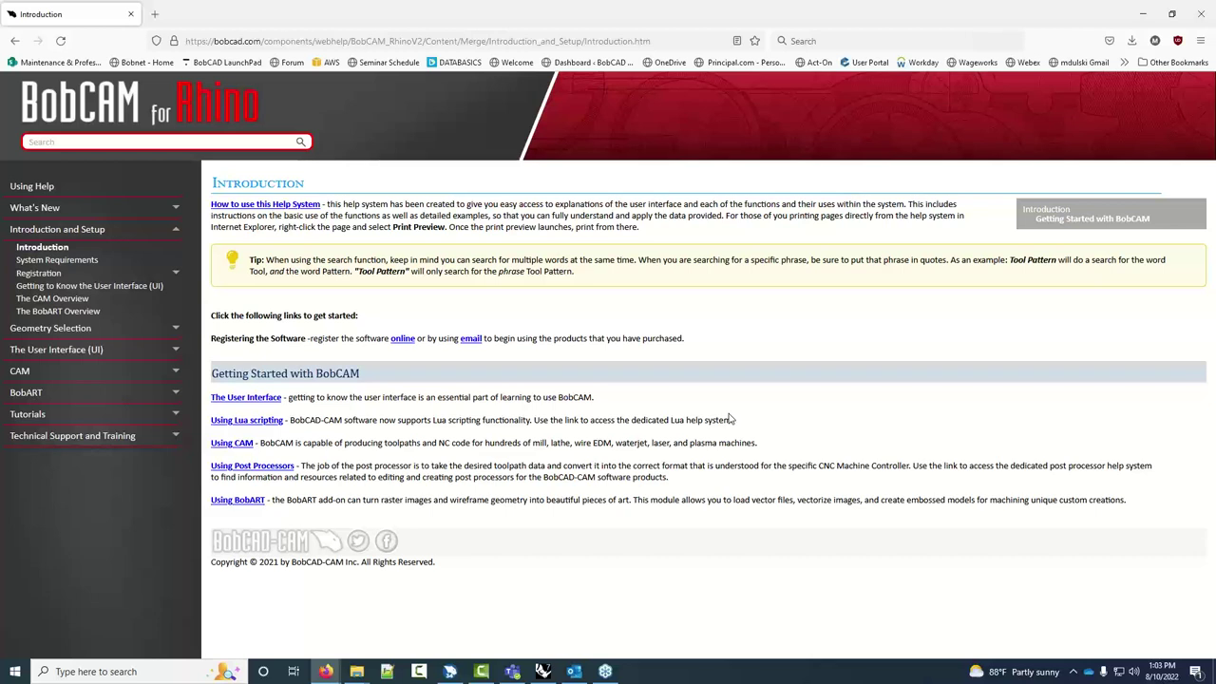
{"action": "left_click", "coordinate": [176, 208]}
{"action": "left_click", "coordinate": [99, 226]}
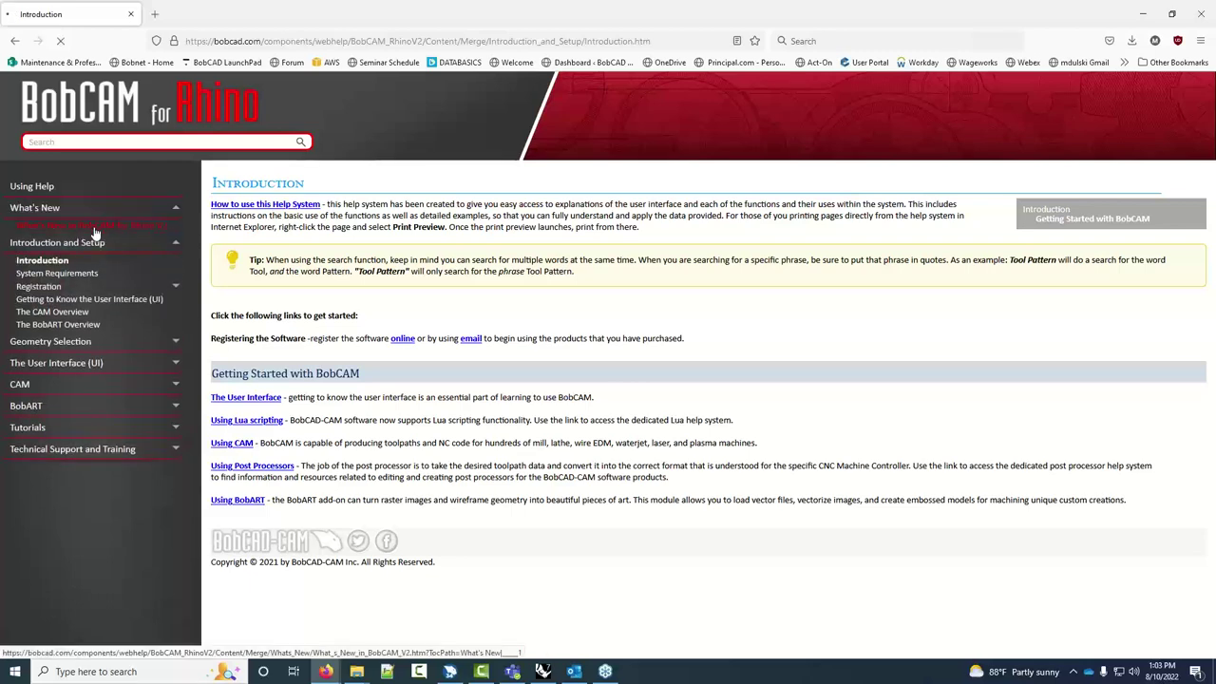
{"action": "scroll", "coordinate": [583, 513], "scroll_direction": "down", "scroll_amount": 15}
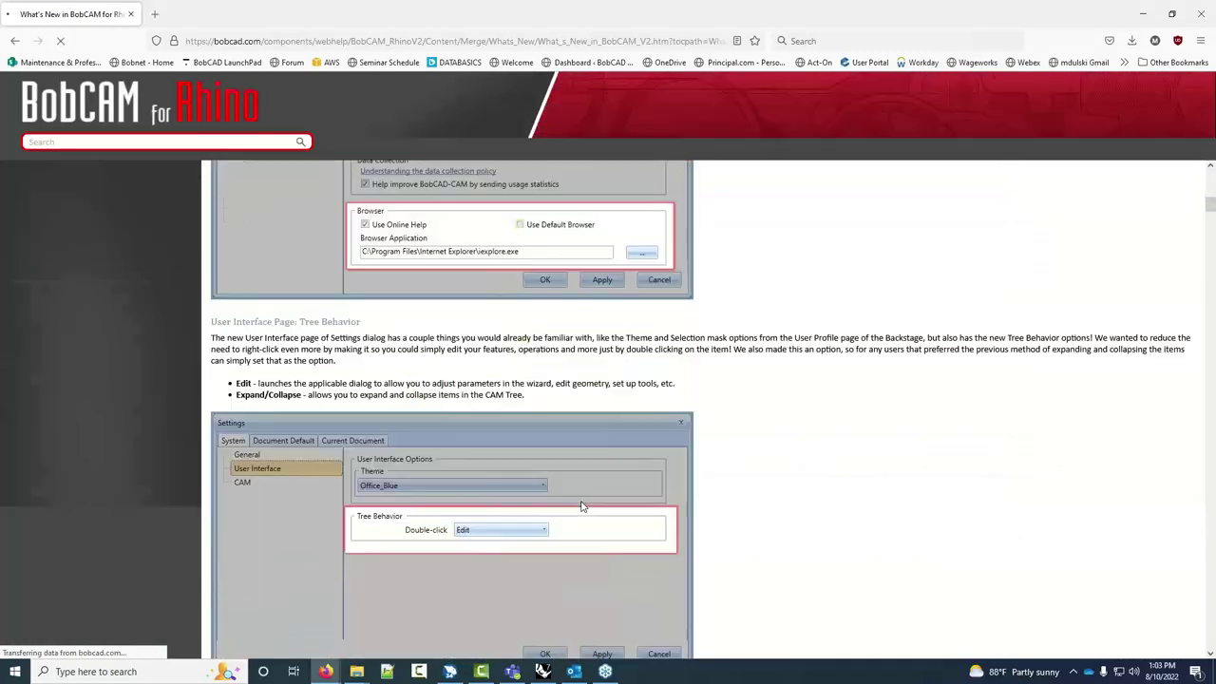
{"action": "scroll", "coordinate": [583, 505], "scroll_direction": "up", "scroll_amount": 15}
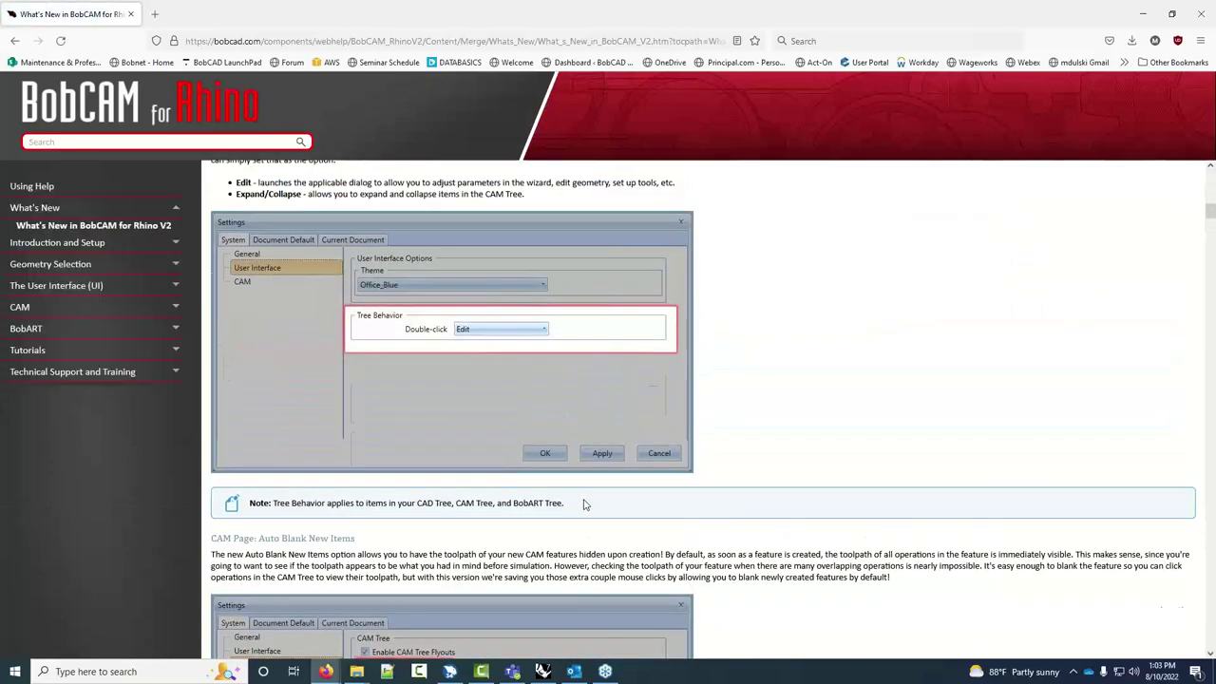
{"action": "left_click", "coordinate": [15, 41]}
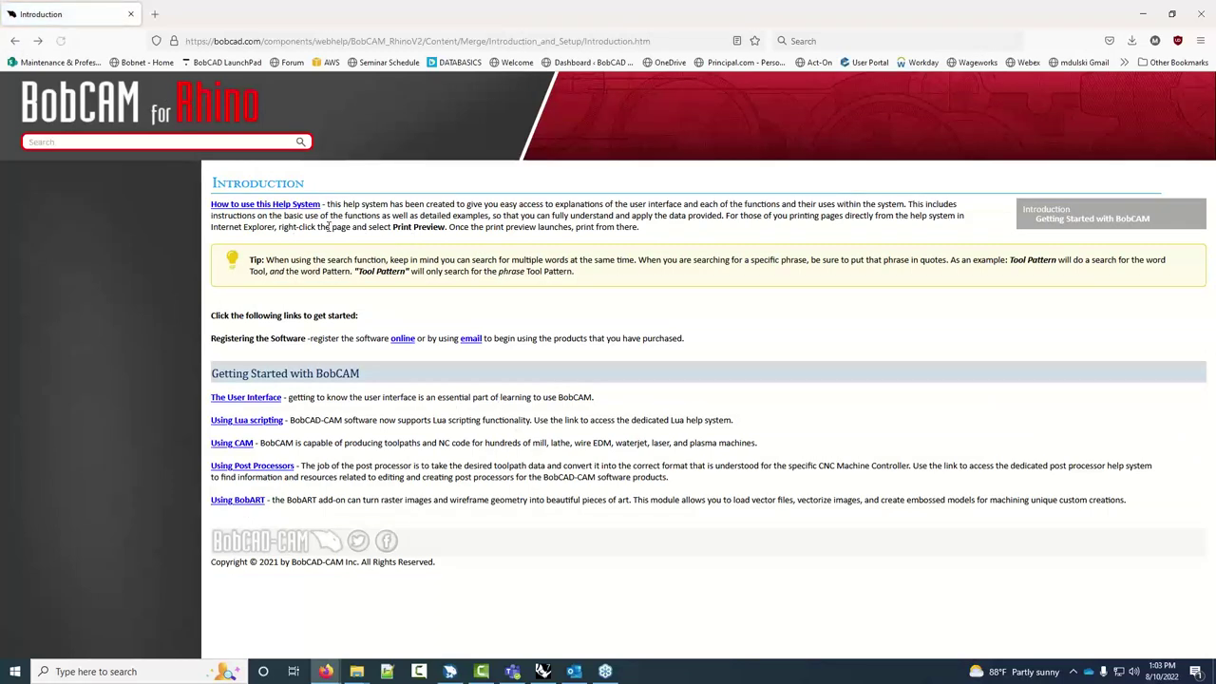
Open The CAM Overview help topic, highlight its heading, then go to the CAM Quick Guide
{"action": "left_click", "coordinate": [242, 446]}
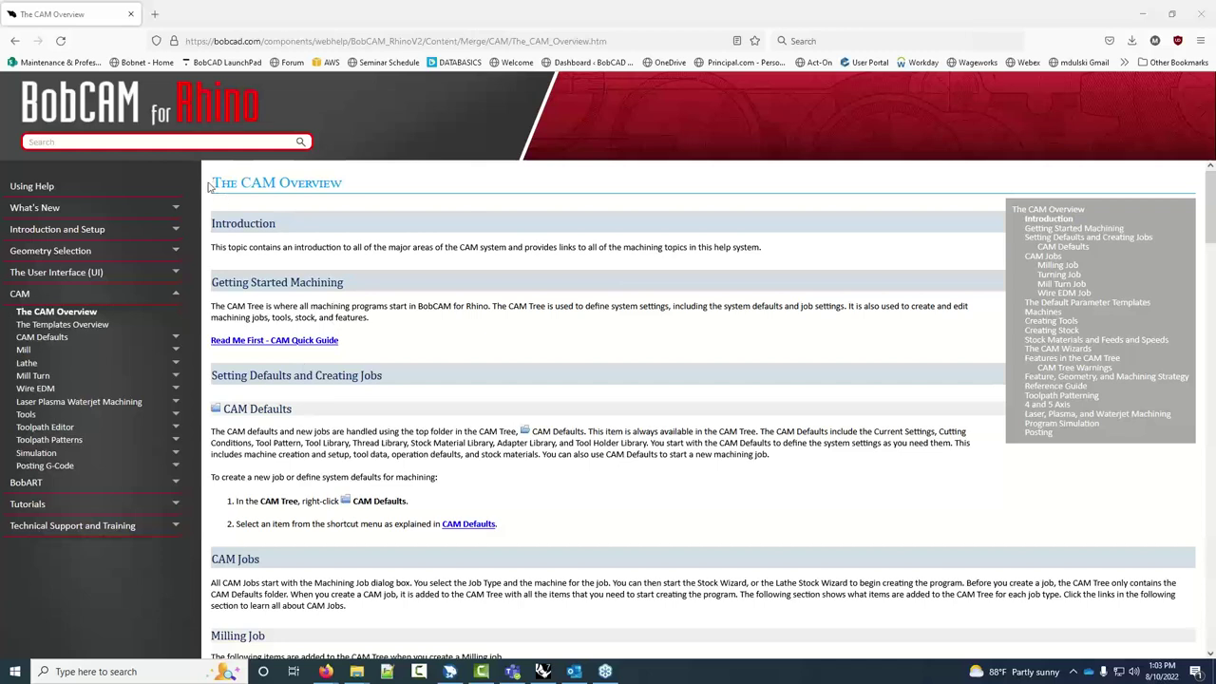
{"action": "left_click_drag", "start_coordinate": [211, 186], "coordinate": [350, 184]}
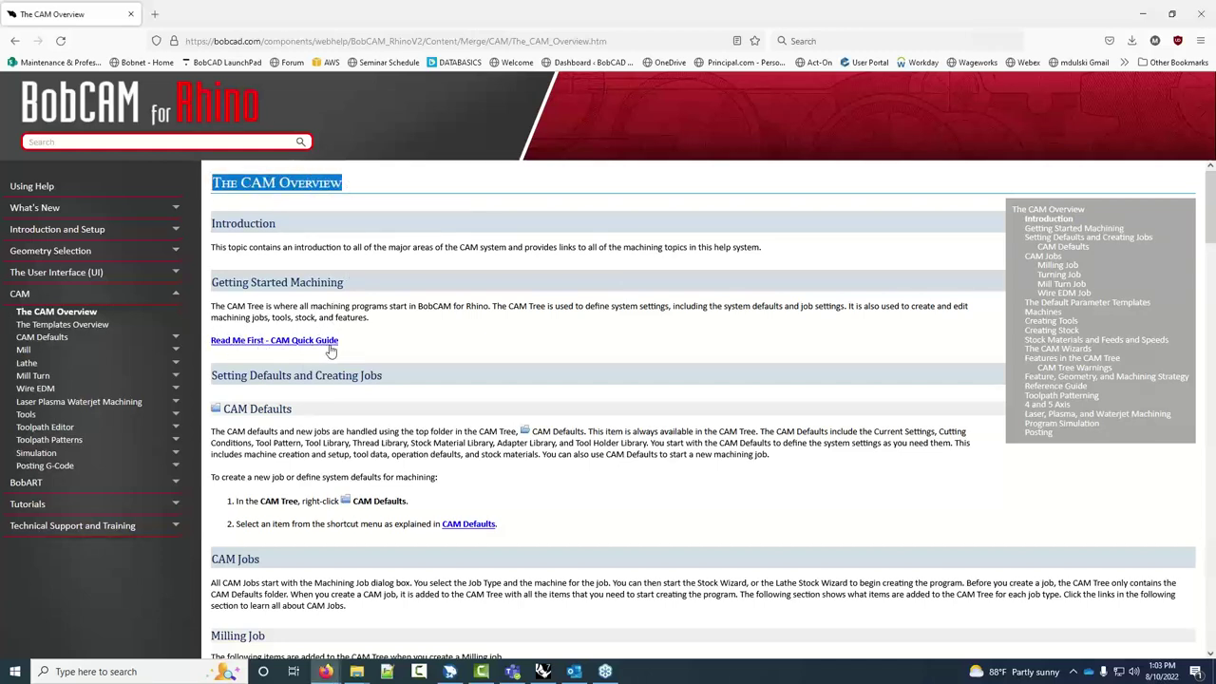
{"action": "left_click", "coordinate": [257, 341]}
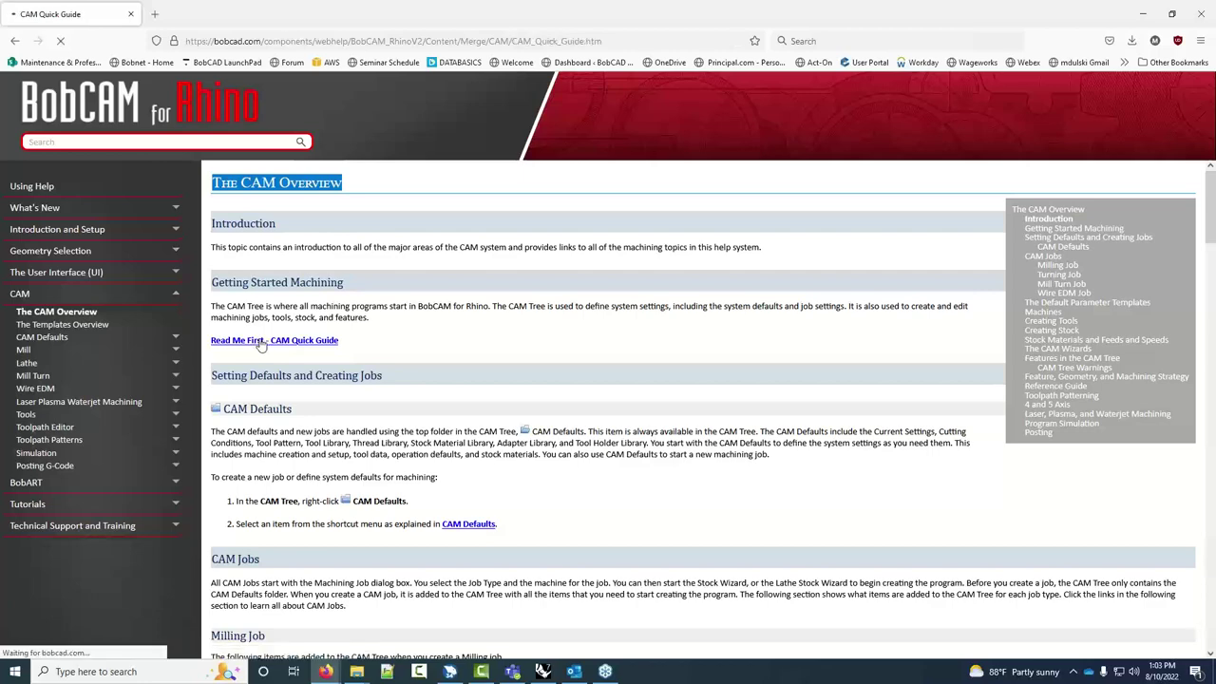
Scroll the Quick Guide to its General Process steps, then return to Rhino
{"action": "scroll", "coordinate": [618, 352], "scroll_direction": "down", "scroll_amount": 1}
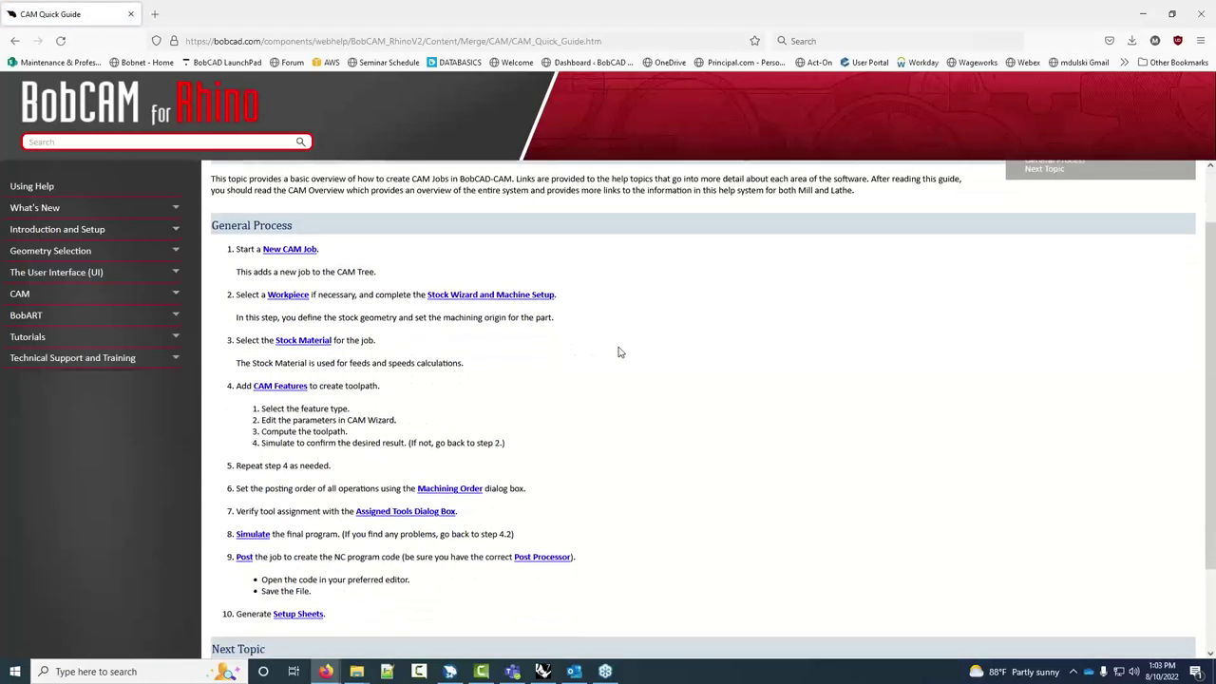
{"action": "scroll", "coordinate": [625, 355], "scroll_direction": "up", "scroll_amount": 1}
{"action": "scroll", "coordinate": [627, 355], "scroll_direction": "down", "scroll_amount": 3}
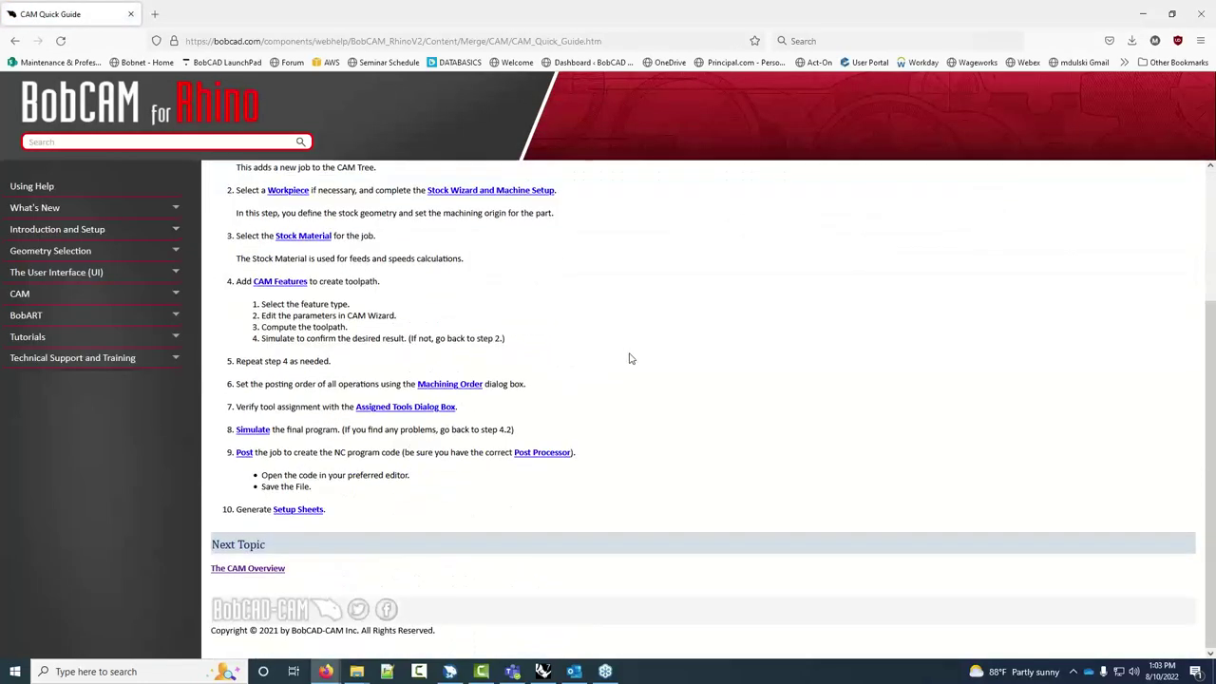
{"action": "scroll", "coordinate": [628, 358], "scroll_direction": "up", "scroll_amount": 2}
{"action": "scroll", "coordinate": [628, 359], "scroll_direction": "up", "scroll_amount": 1}
{"action": "scroll", "coordinate": [628, 359], "scroll_direction": "down", "scroll_amount": 2}
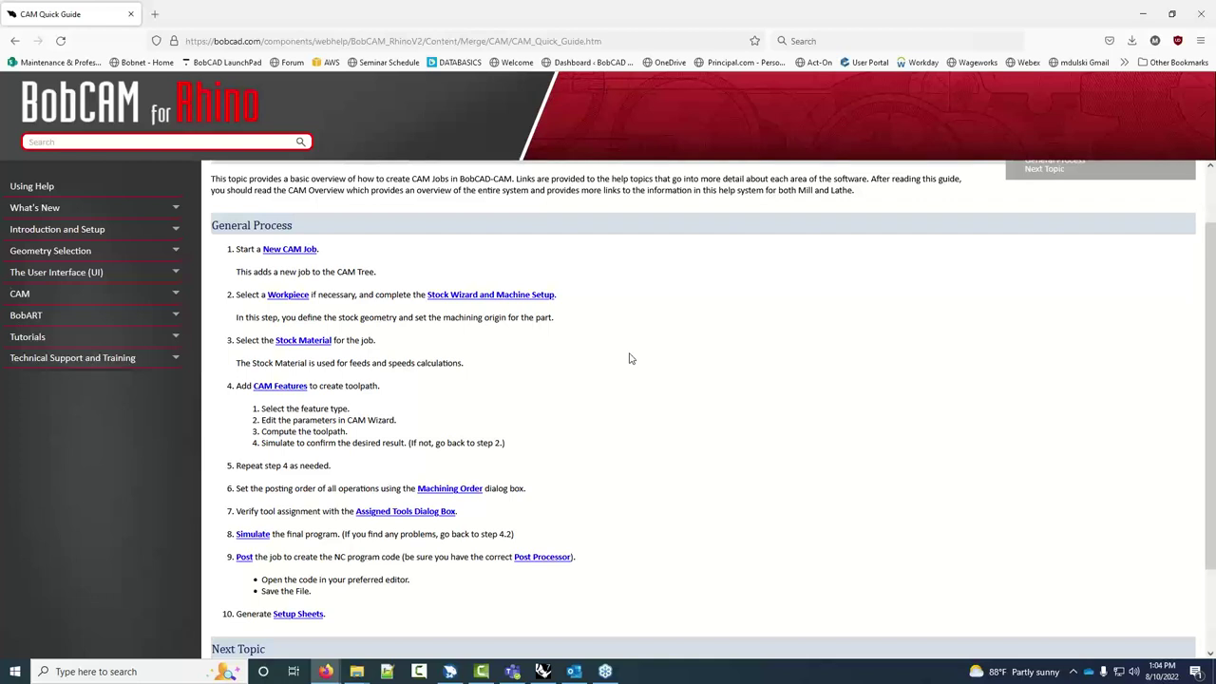
{"action": "key", "text": "alt+Tab"}
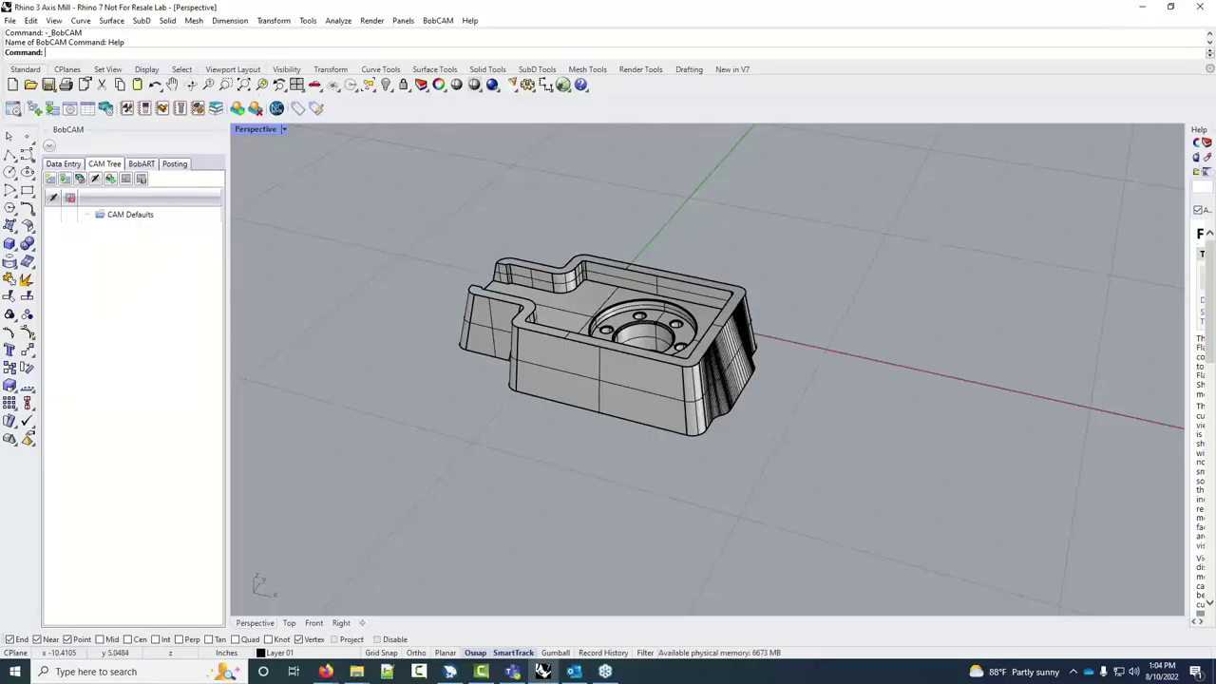
Enter BobCAM at the Rhino command line and bring the CAM Quick Guide page forward
{"action": "type", "text": "BobCA"}
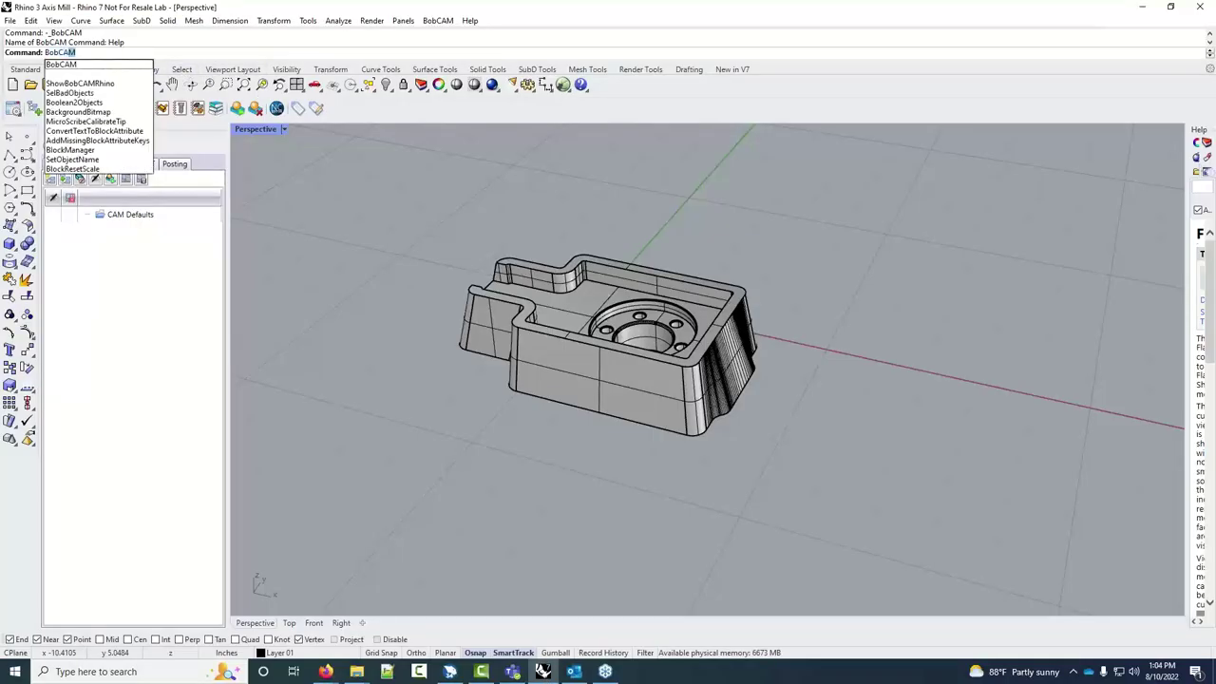
{"action": "type", "text": "M"}
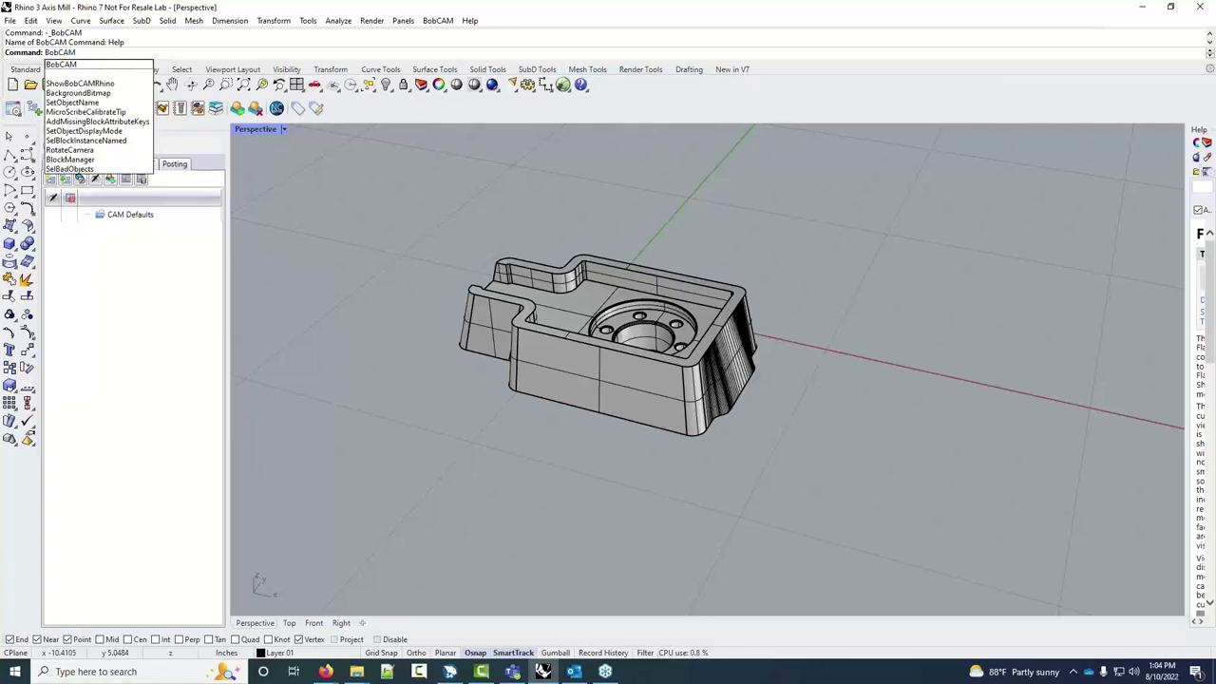
{"action": "left_click", "coordinate": [157, 234]}
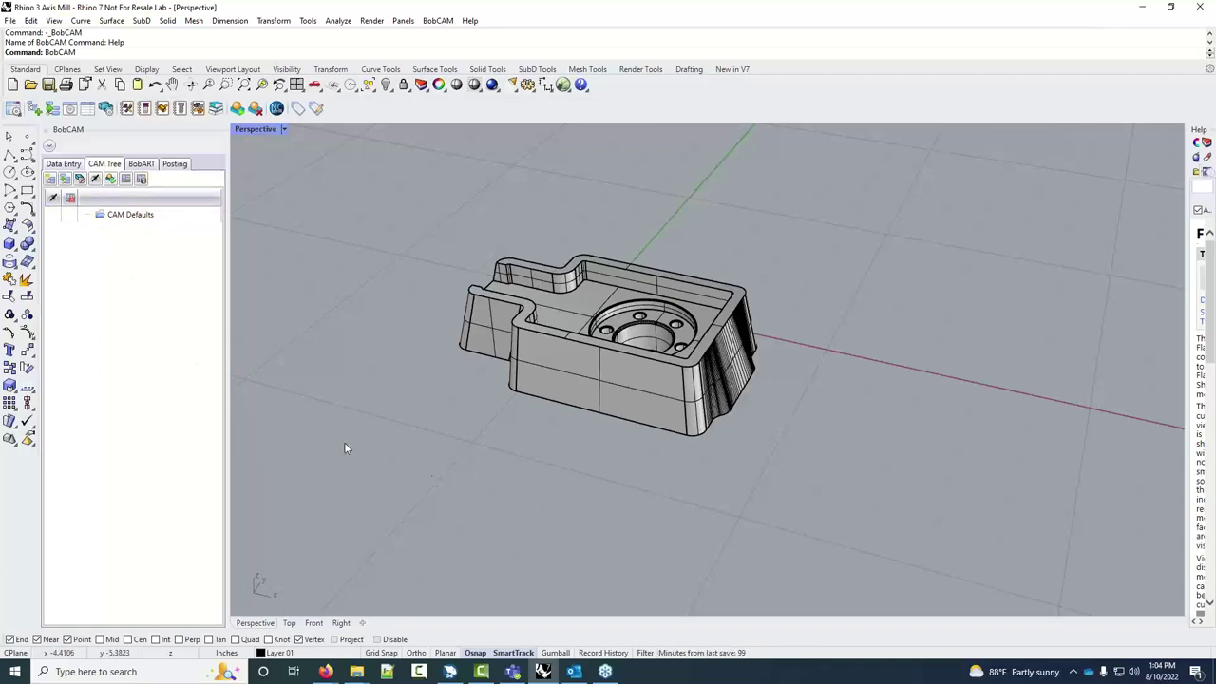
{"action": "left_click", "coordinate": [332, 671]}
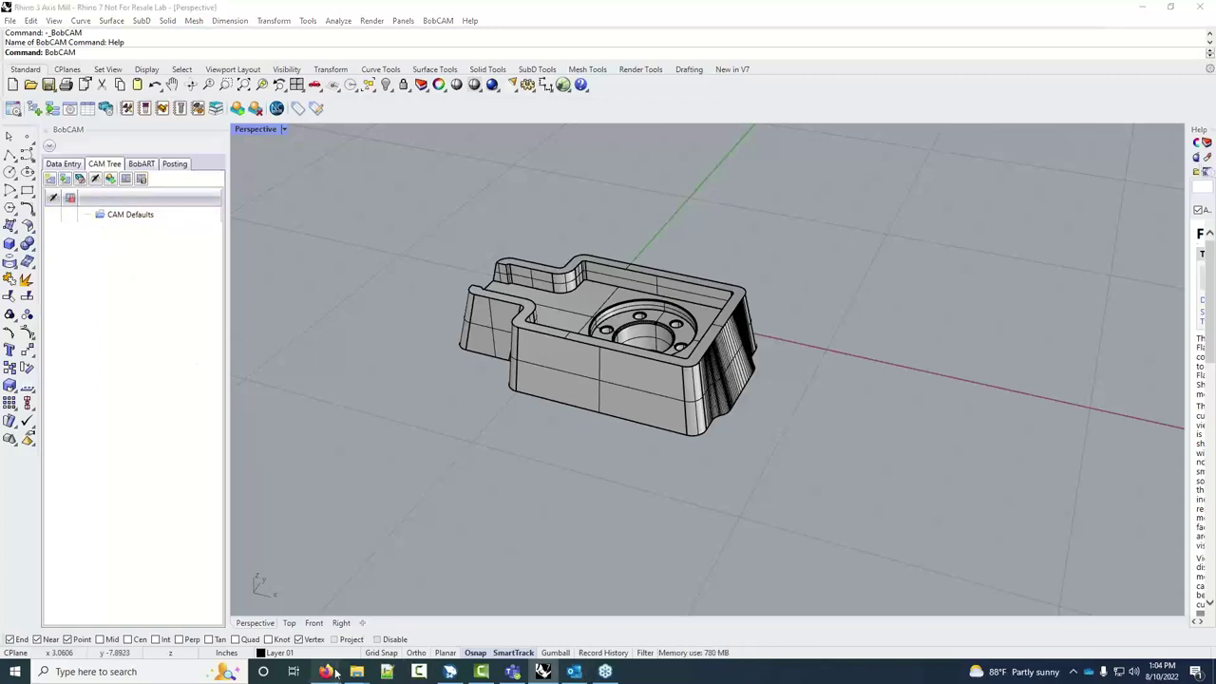
{"action": "left_click", "coordinate": [437, 617]}
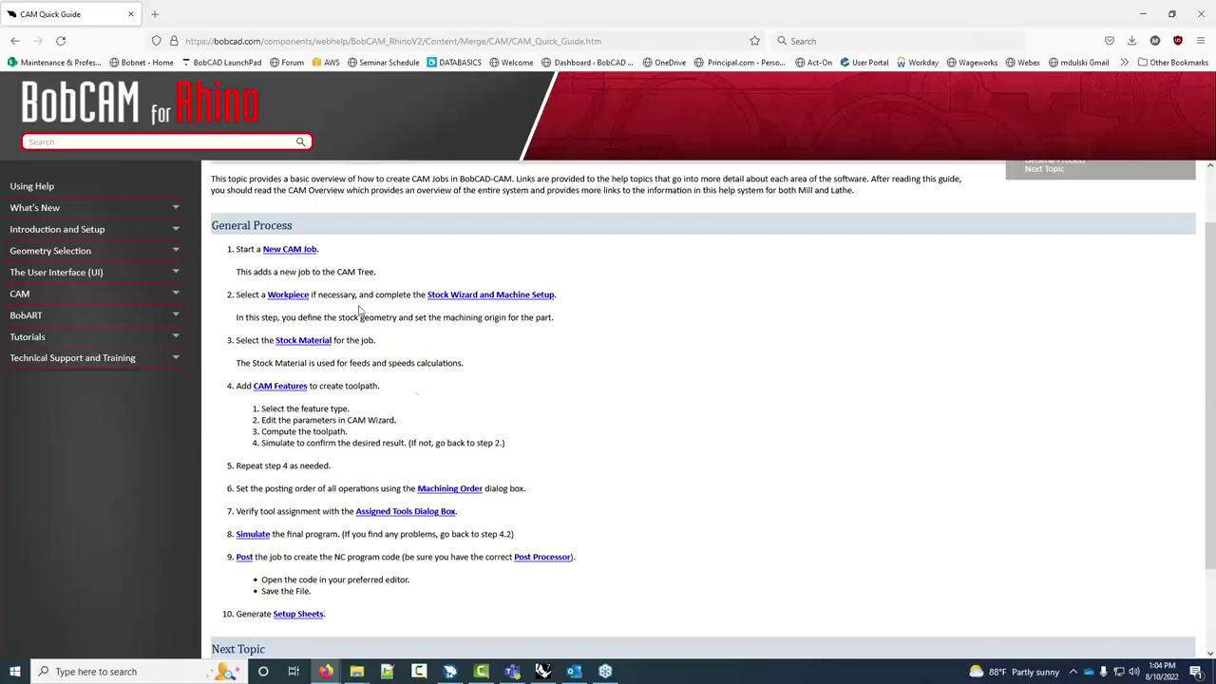
Hide the Teams window and select CAM Defaults in Rhino's CAM tree
{"action": "left_click", "coordinate": [512, 672]}
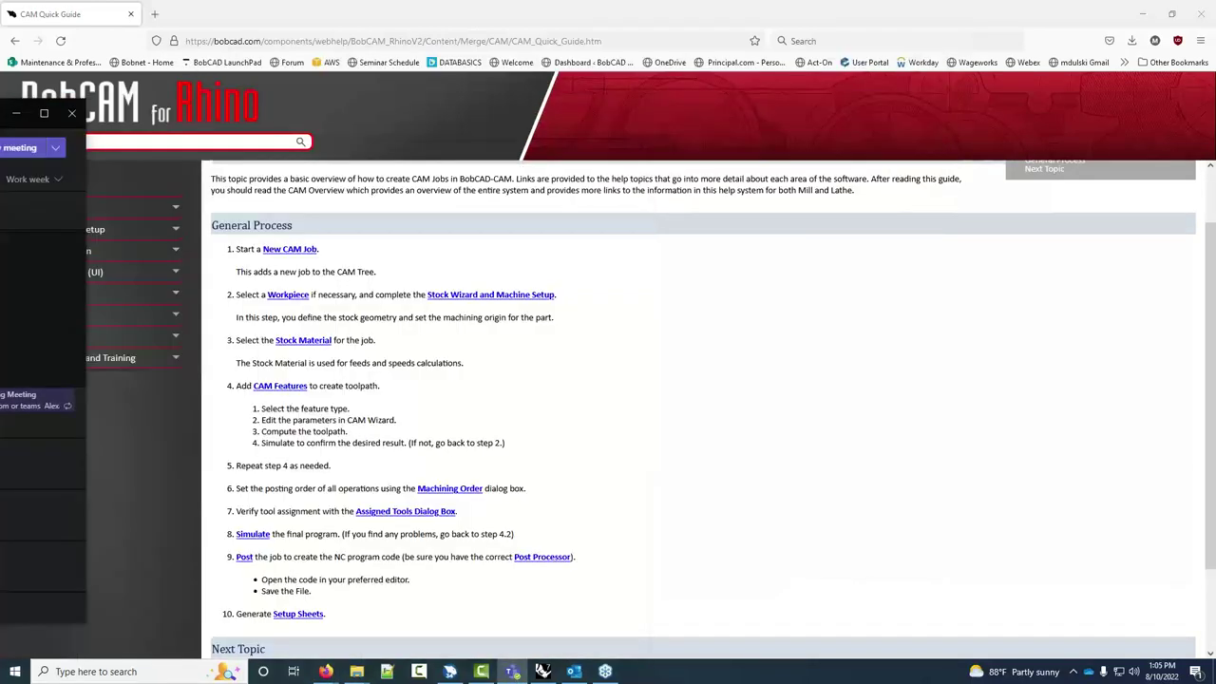
{"action": "left_click", "coordinate": [873, 73]}
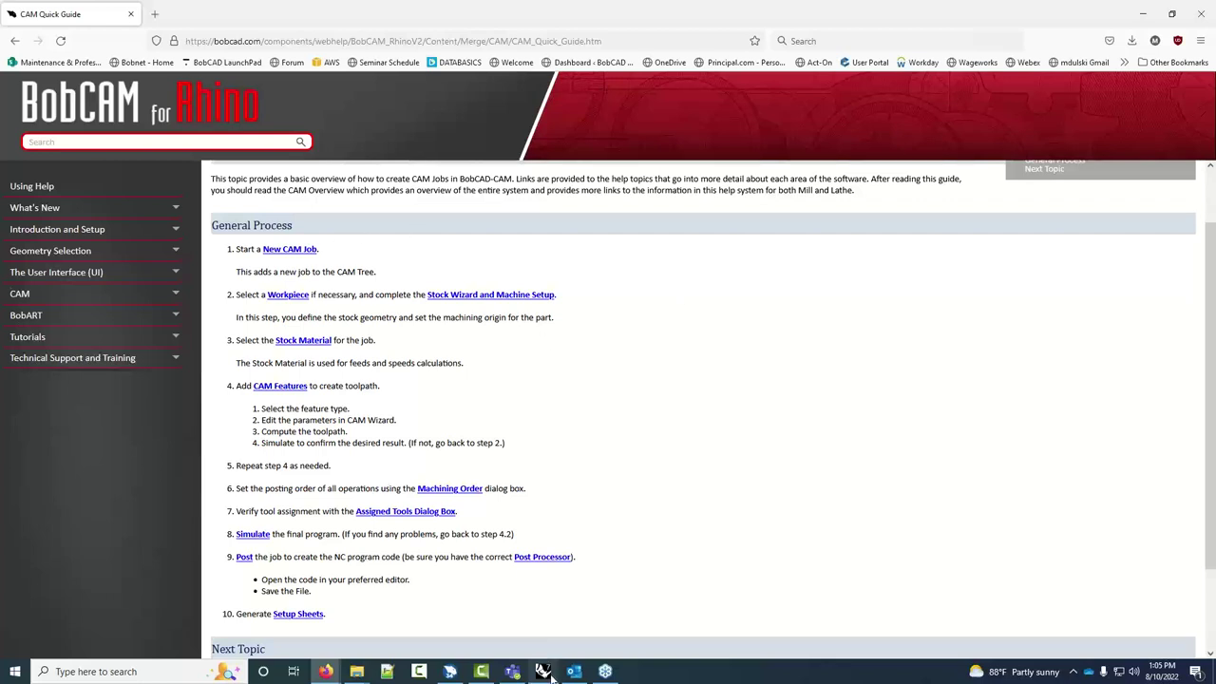
{"action": "mouse_move", "coordinate": [545, 672]}
{"action": "left_click", "coordinate": [549, 584]}
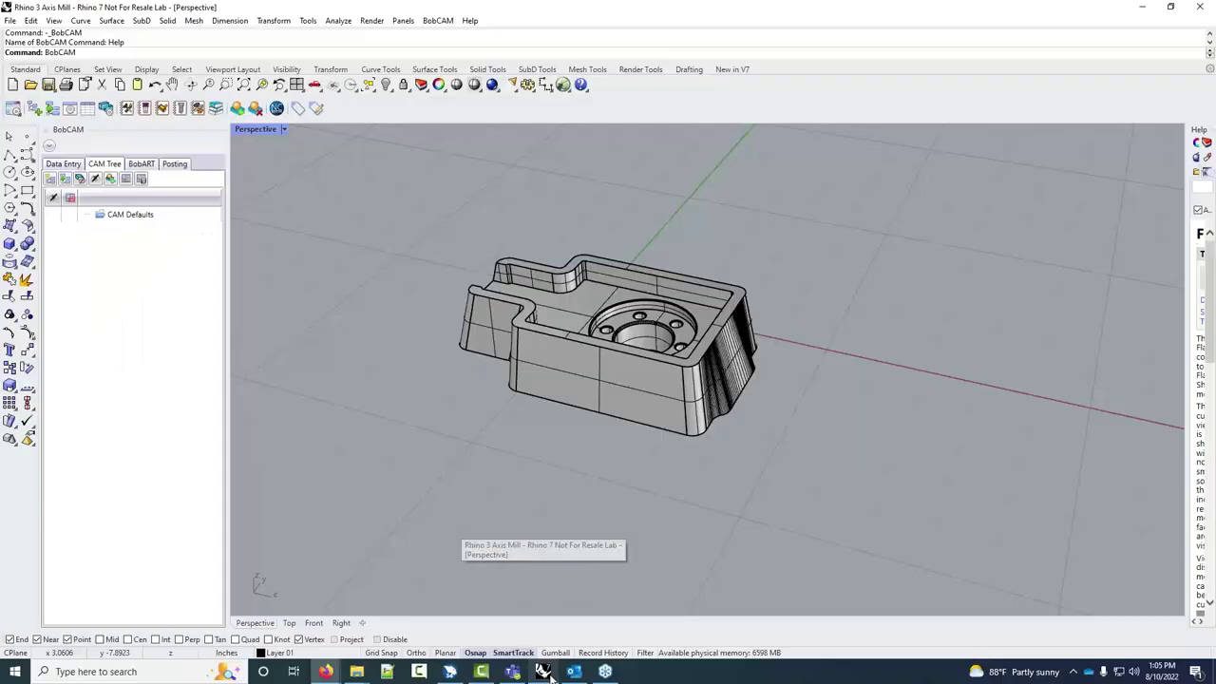
{"action": "left_click", "coordinate": [158, 218]}
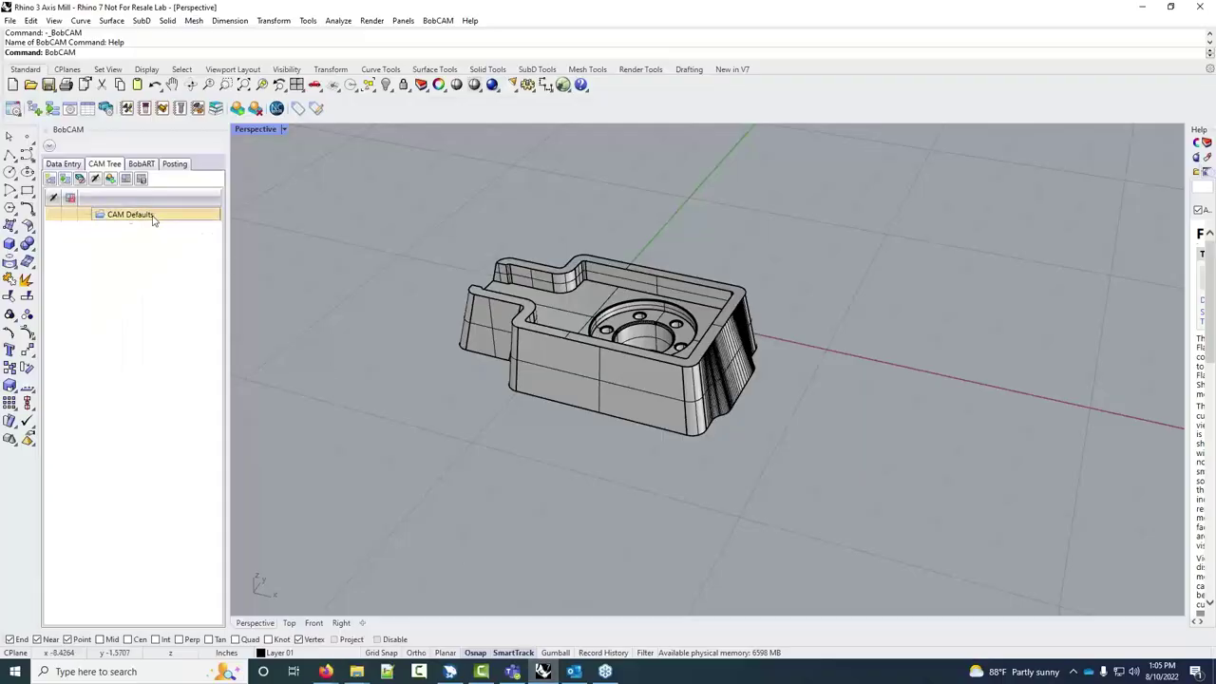
Open the New CAM Job help topic from the Quick Guide, then return to Rhino
{"action": "left_click", "coordinate": [326, 671]}
{"action": "left_click", "coordinate": [452, 616]}
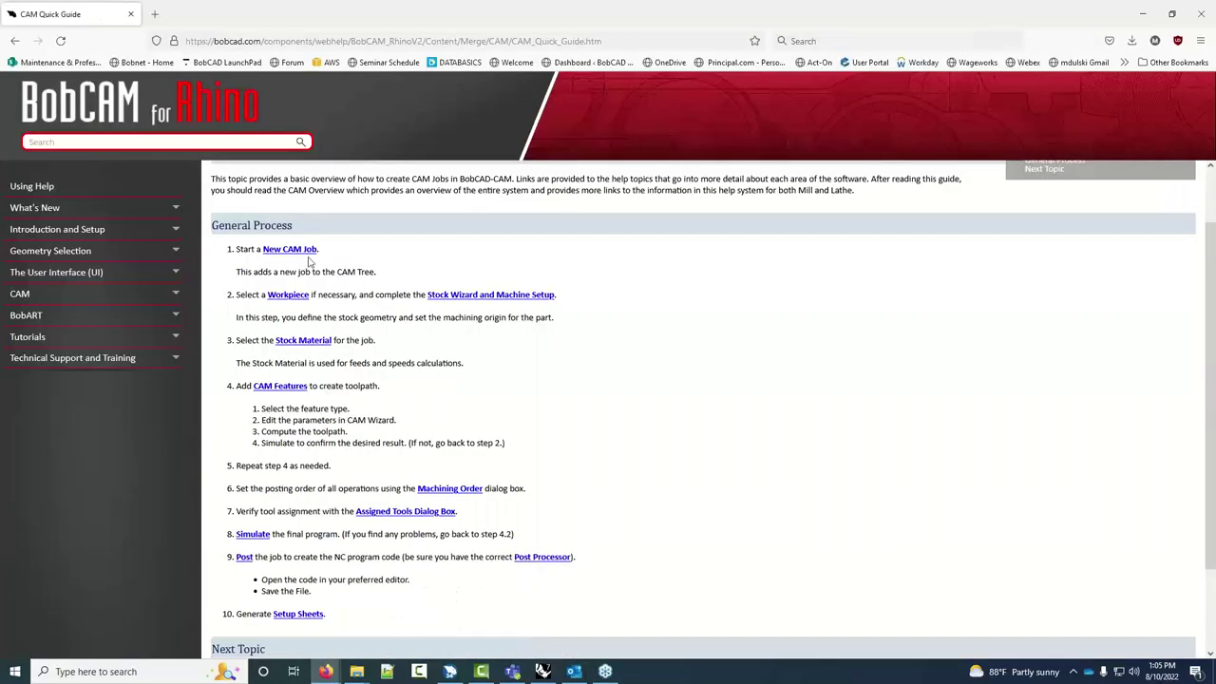
{"action": "left_click", "coordinate": [305, 251]}
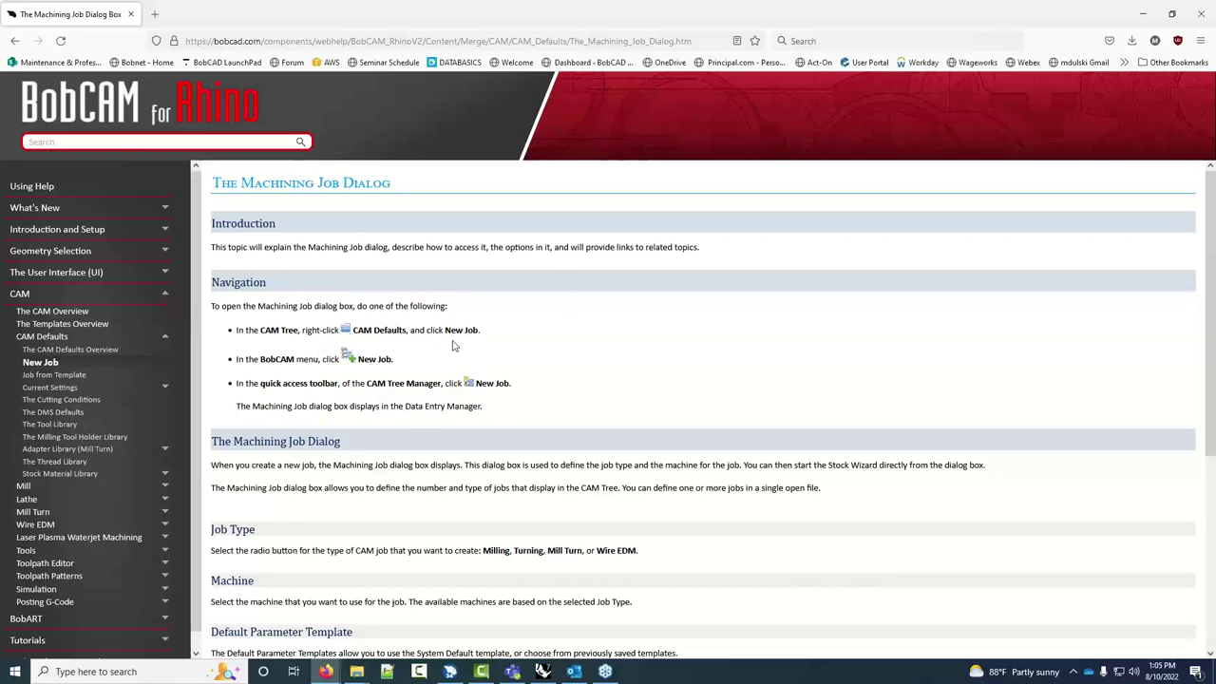
{"action": "left_click", "coordinate": [543, 671]}
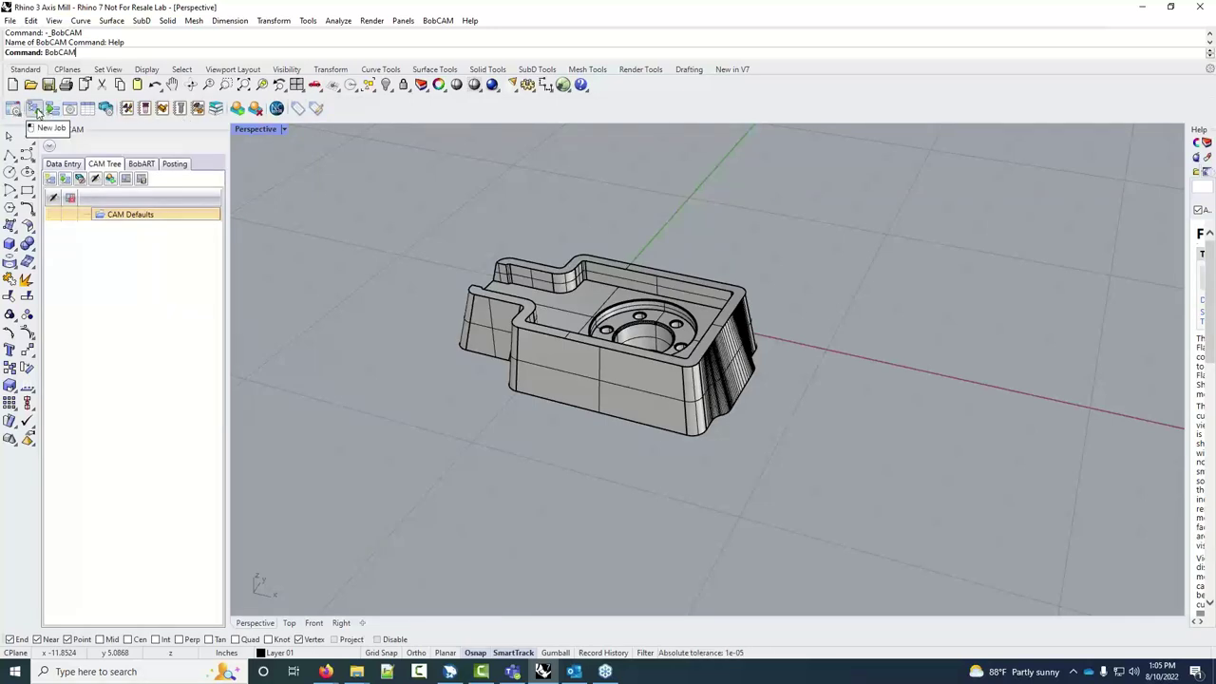
Start a New Job from the CAM Defaults entry's context menu in the CAM tree
{"action": "left_click", "coordinate": [64, 166]}
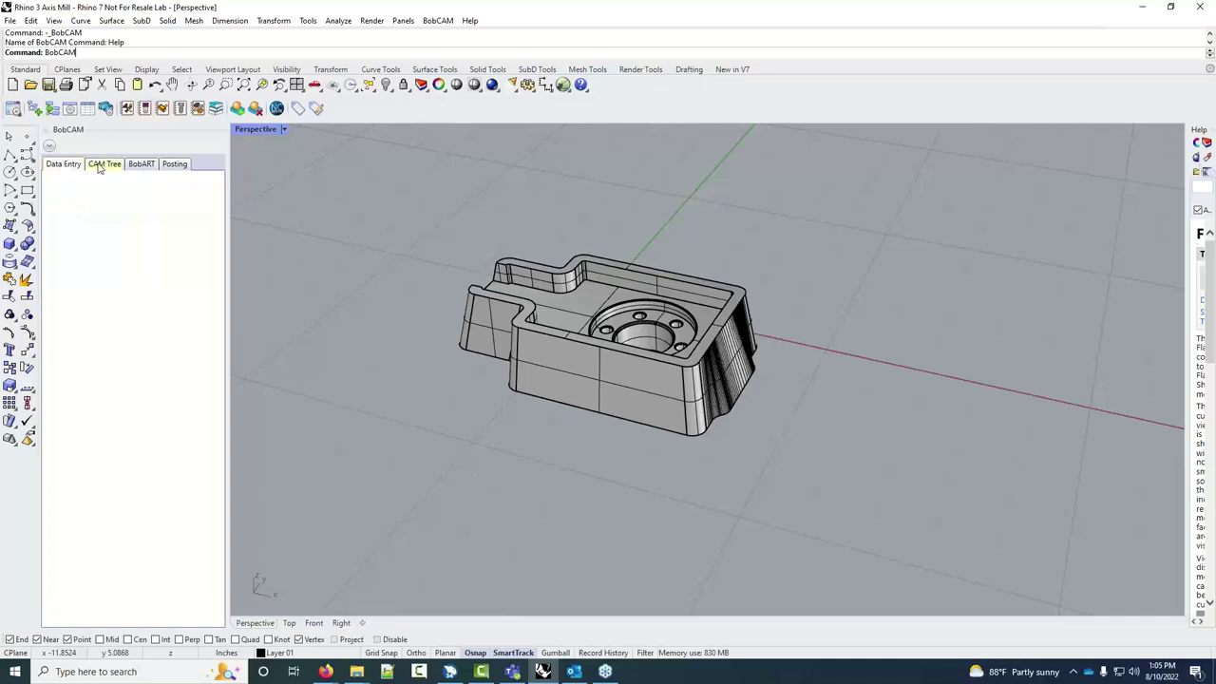
{"action": "left_click", "coordinate": [98, 168]}
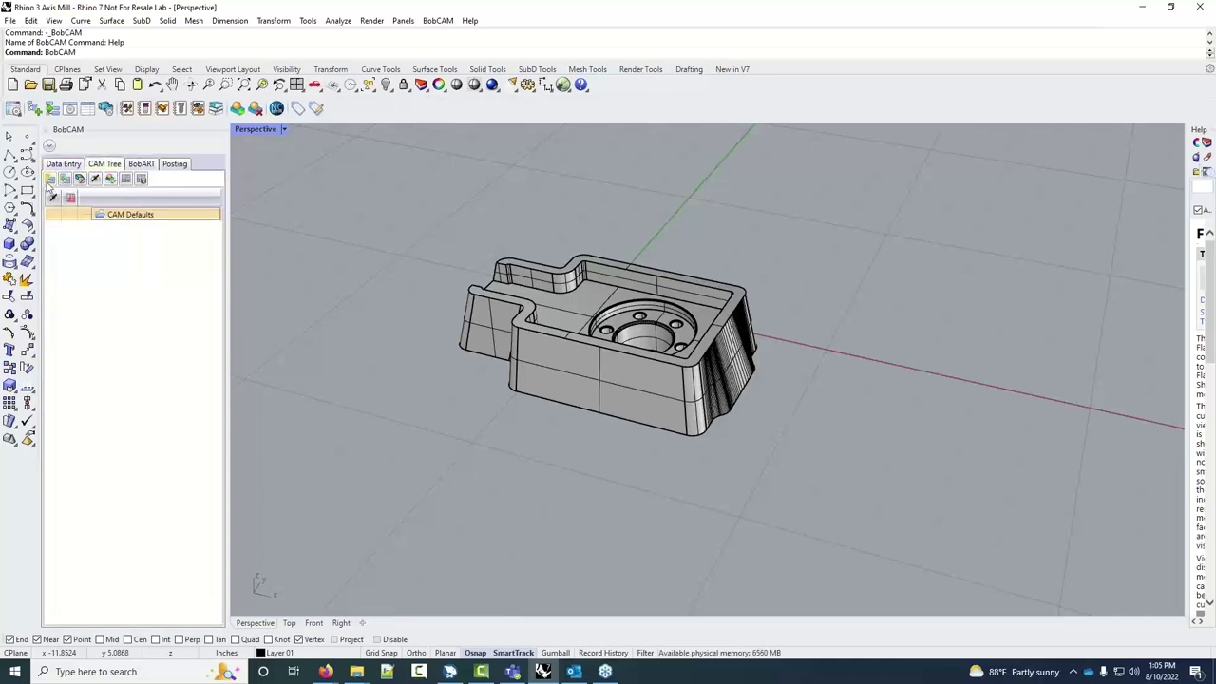
{"action": "right_click", "coordinate": [121, 216]}
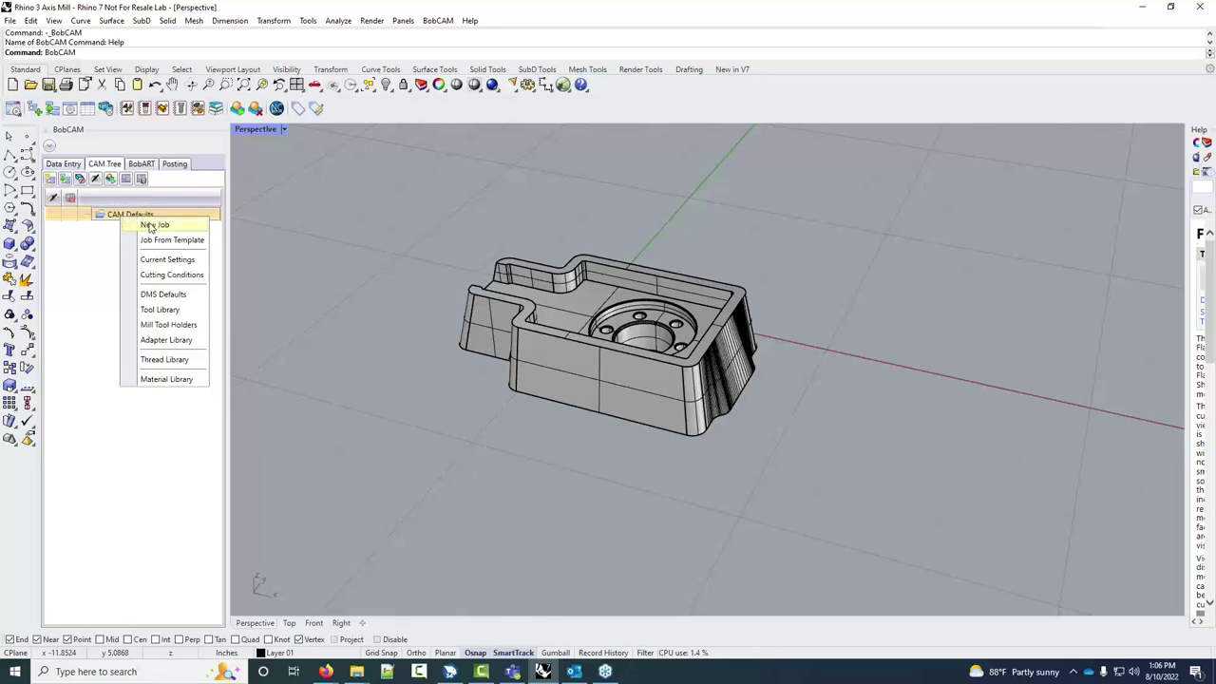
{"action": "left_click", "coordinate": [144, 225]}
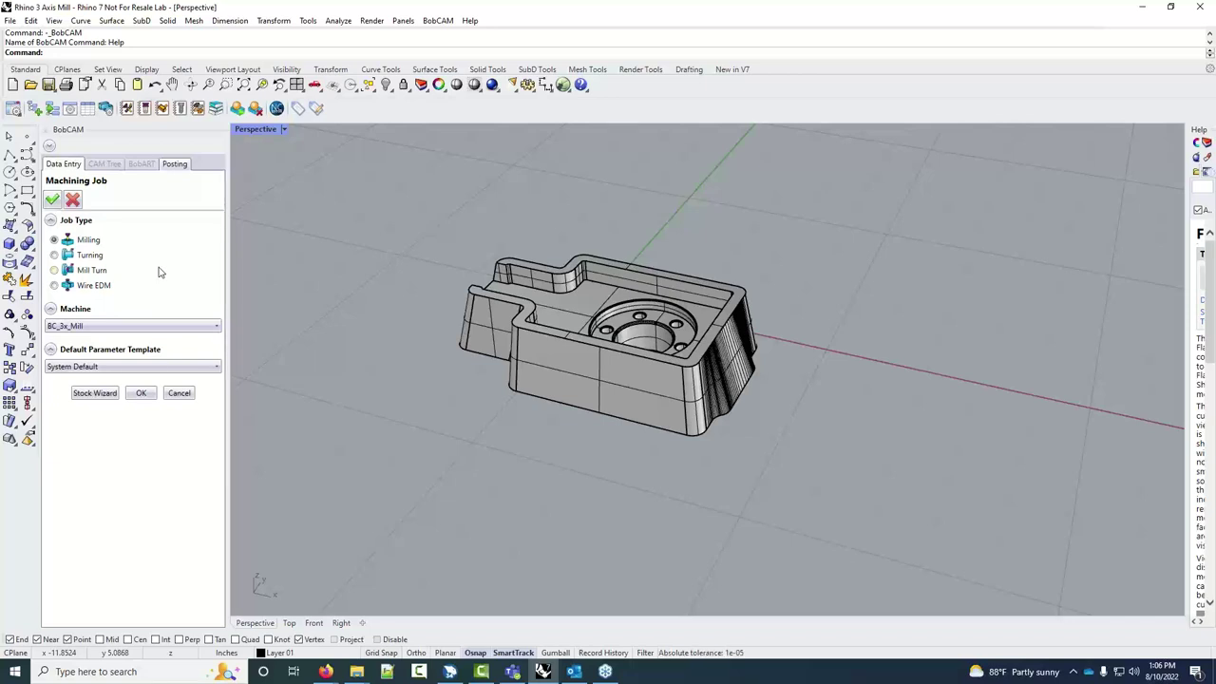
Confirm BC_3x_Mill as the machine with the System Default template and create the job
{"action": "left_click", "coordinate": [104, 327]}
{"action": "scroll", "coordinate": [143, 393], "scroll_direction": "down", "scroll_amount": 3}
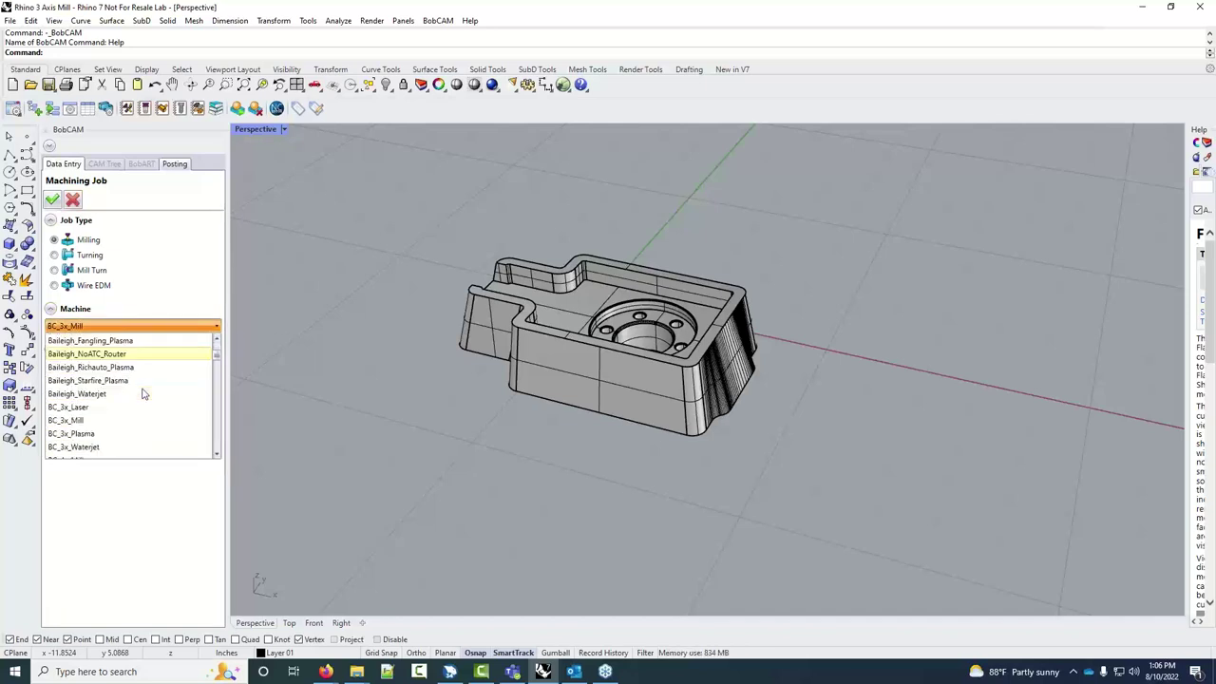
{"action": "left_click", "coordinate": [114, 340]}
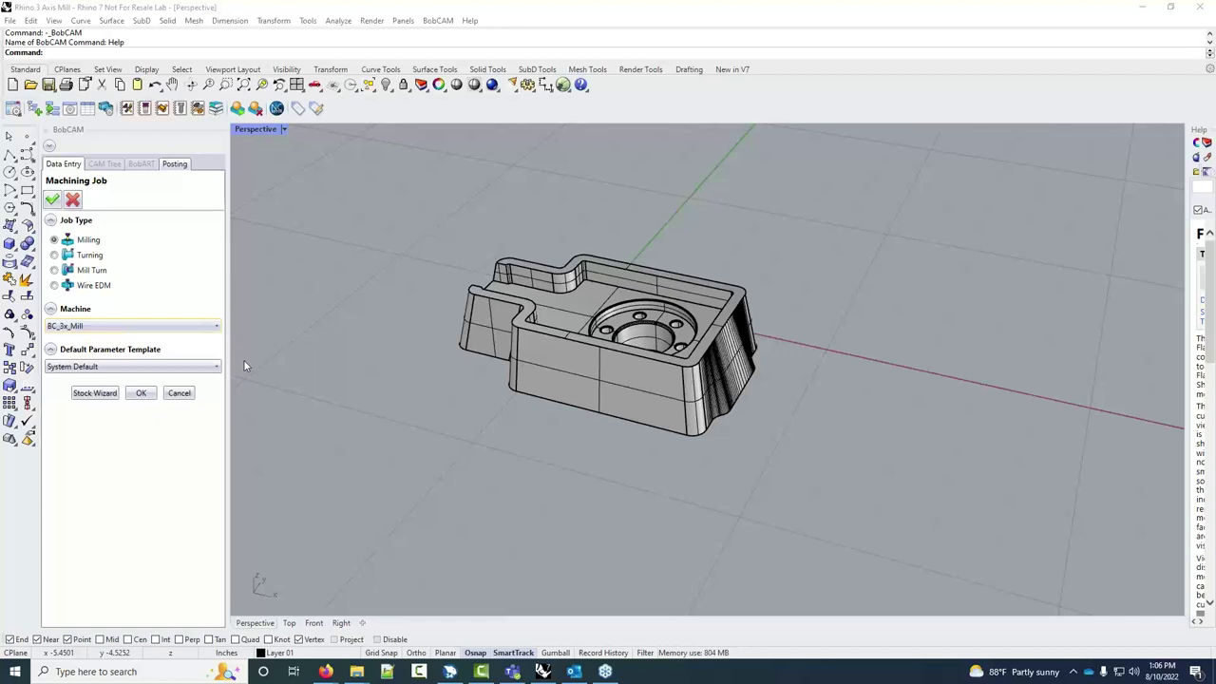
{"action": "left_click", "coordinate": [161, 327]}
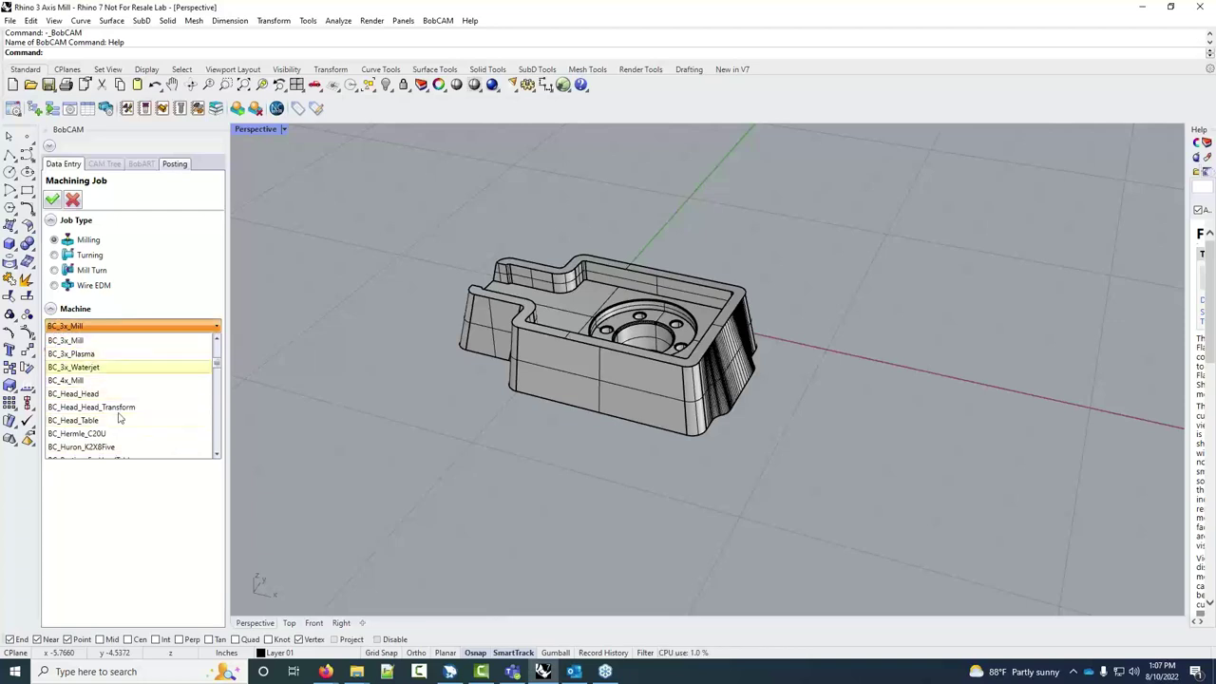
{"action": "left_click", "coordinate": [113, 552]}
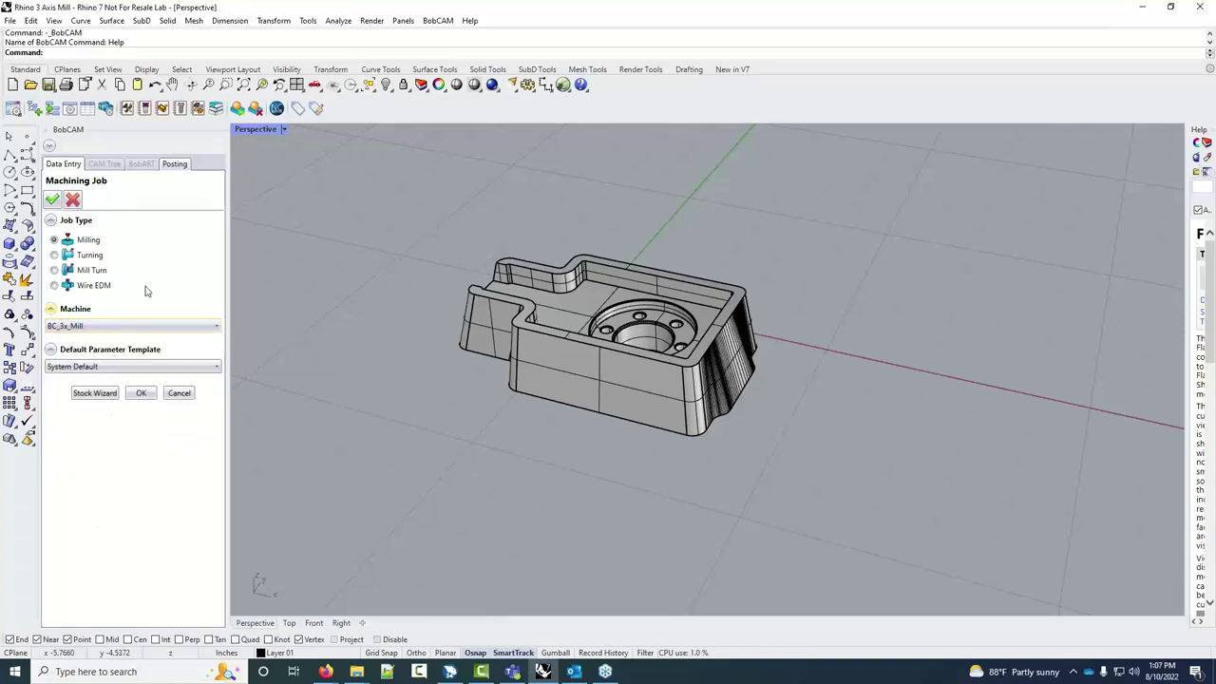
{"action": "left_click", "coordinate": [144, 394]}
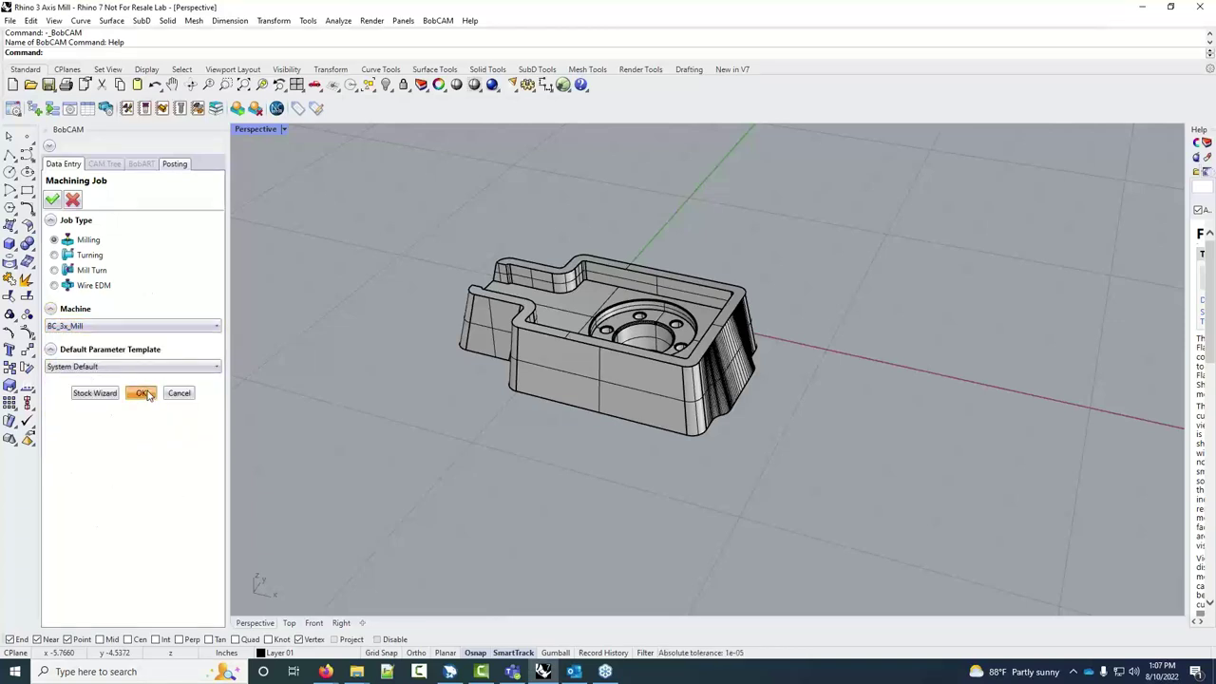
Select the job's Milling Tools entry, then bring up the CAM Defaults context menu
{"action": "left_click", "coordinate": [129, 279]}
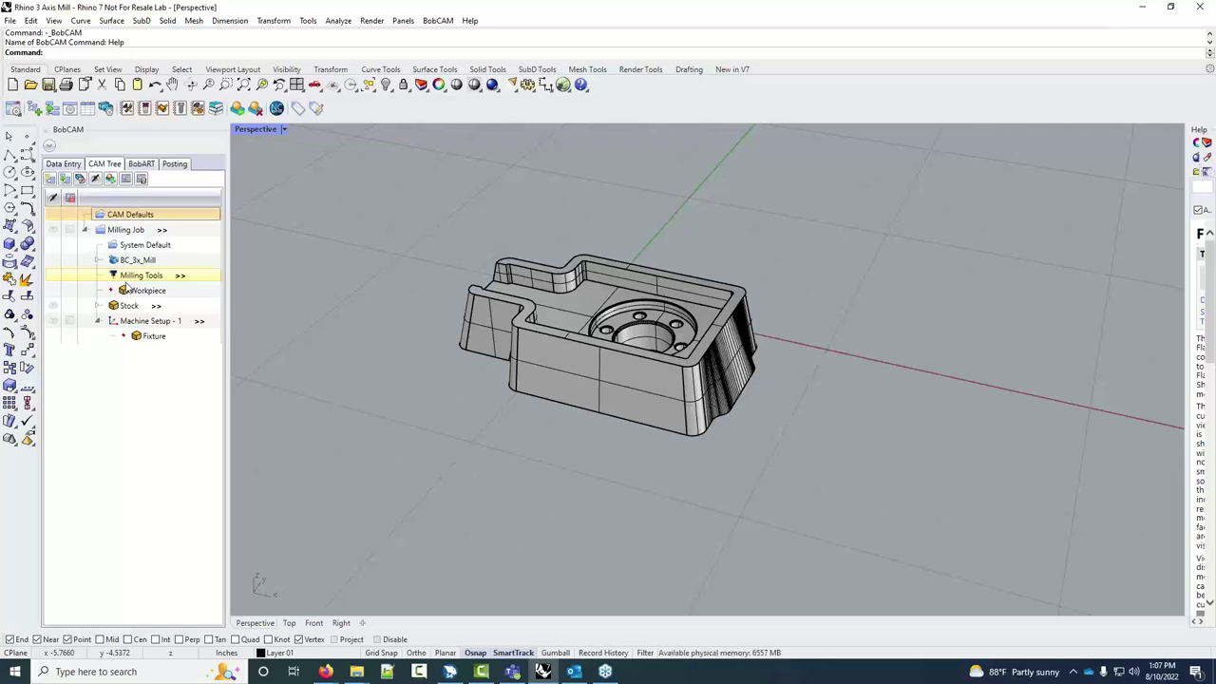
{"action": "left_click", "coordinate": [132, 217]}
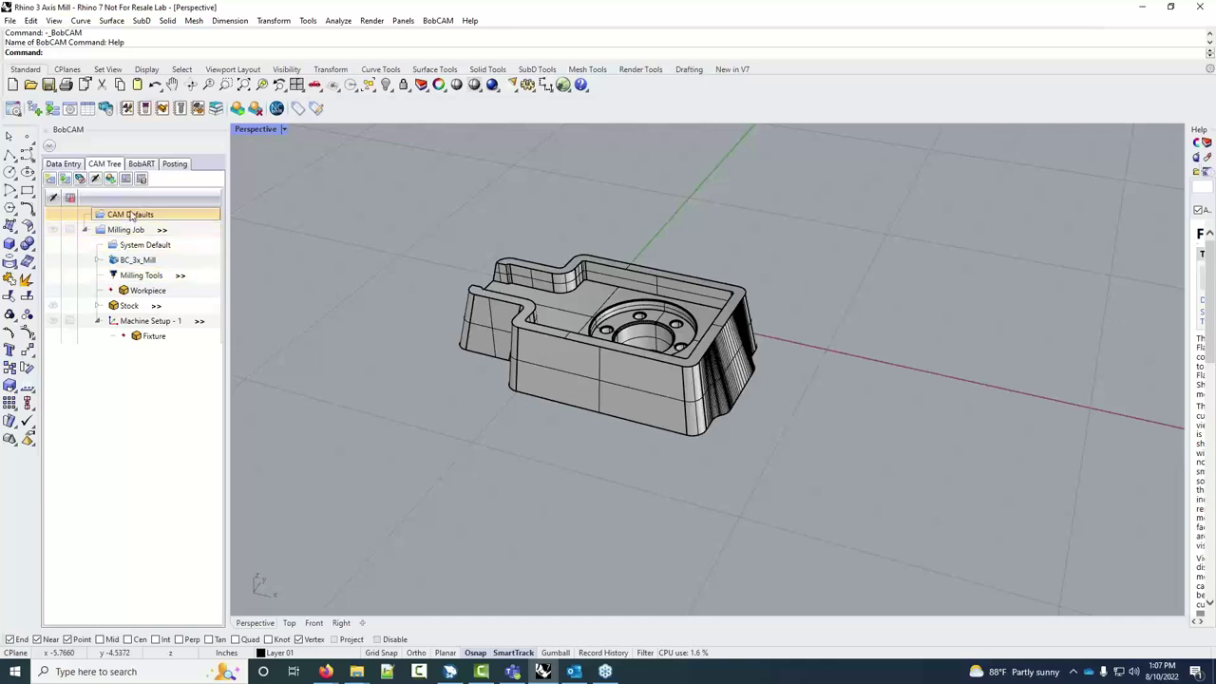
{"action": "right_click", "coordinate": [133, 217]}
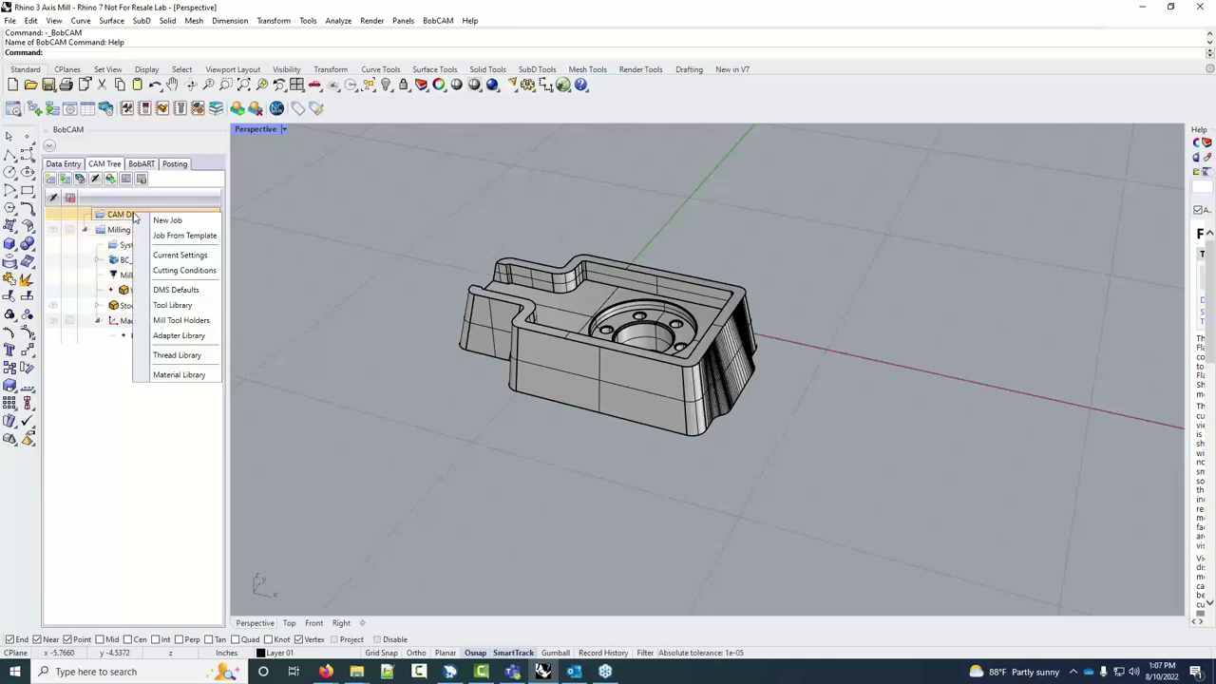
Open Current Settings and keep BC_3x_Mill as the machine make
{"action": "left_click", "coordinate": [181, 255]}
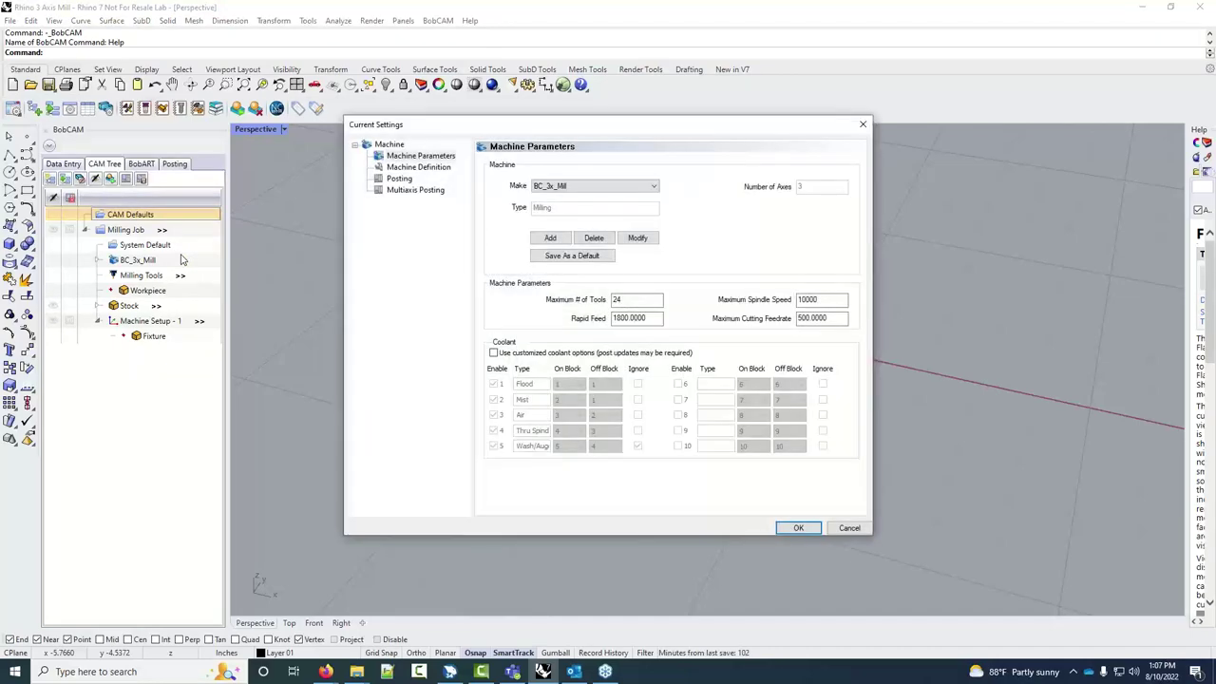
{"action": "left_click", "coordinate": [610, 188]}
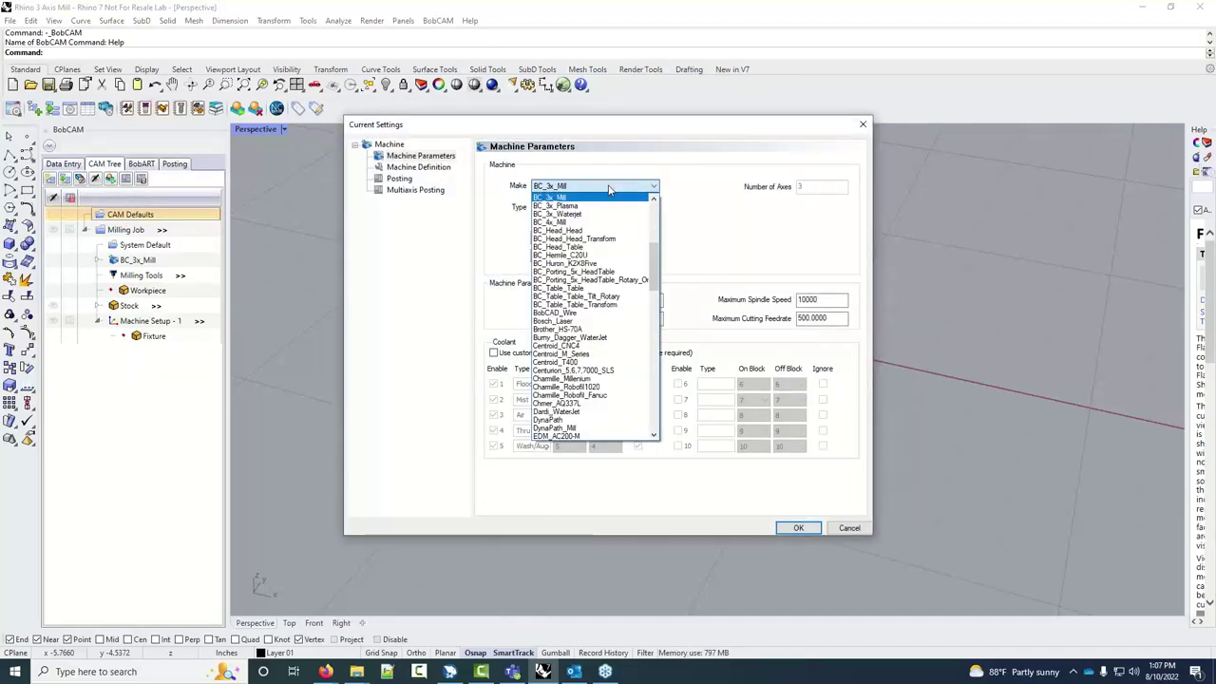
{"action": "left_click", "coordinate": [725, 246]}
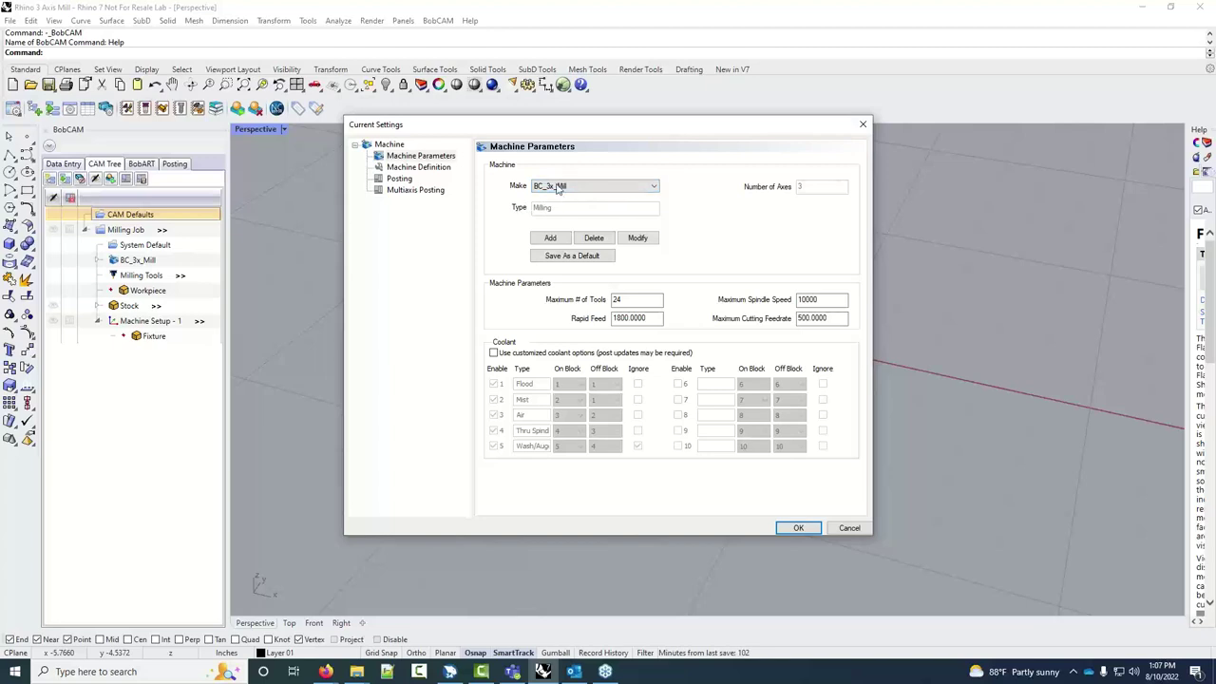
{"action": "left_click", "coordinate": [549, 187]}
{"action": "left_click", "coordinate": [539, 200]}
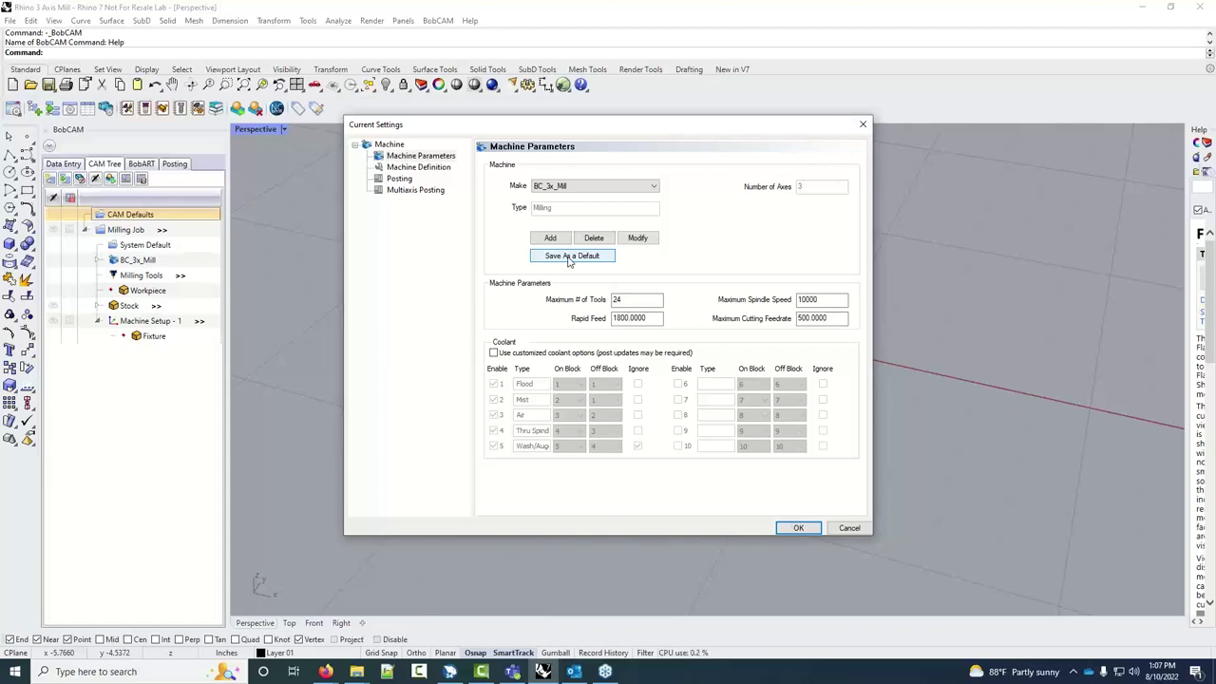
Review the machine parameters, selecting the 500 maximum cutting feedrate value
{"action": "key", "text": "Tab"}
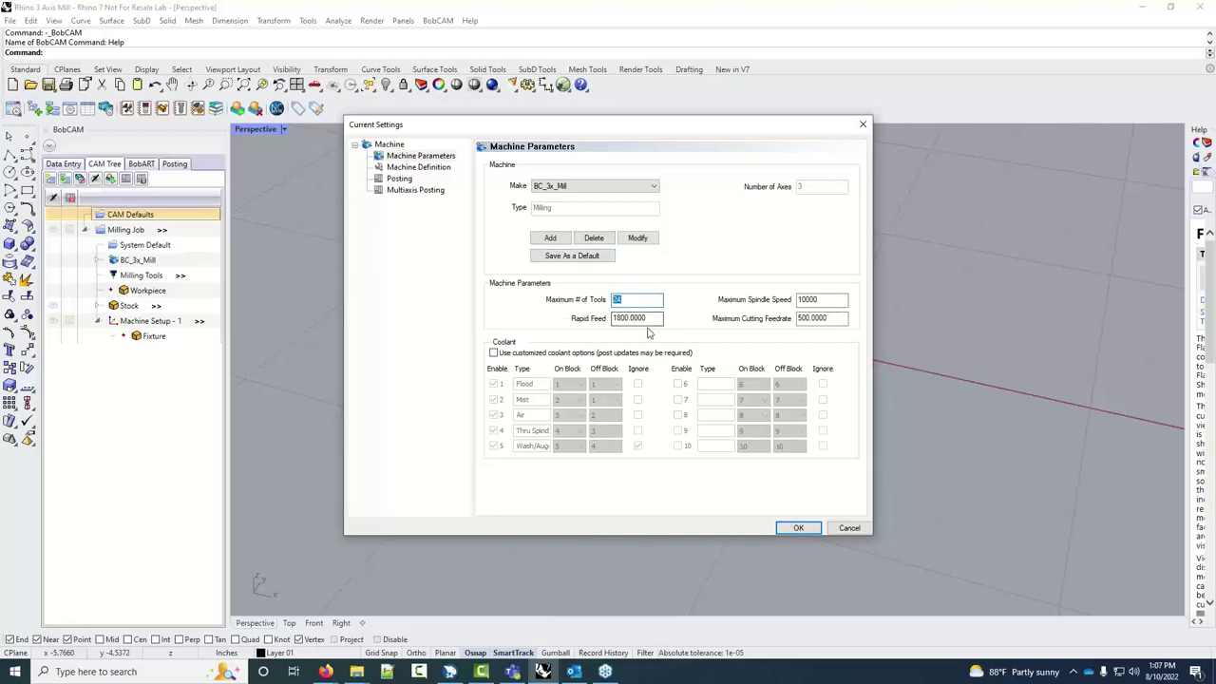
{"action": "key", "text": "Tab"}
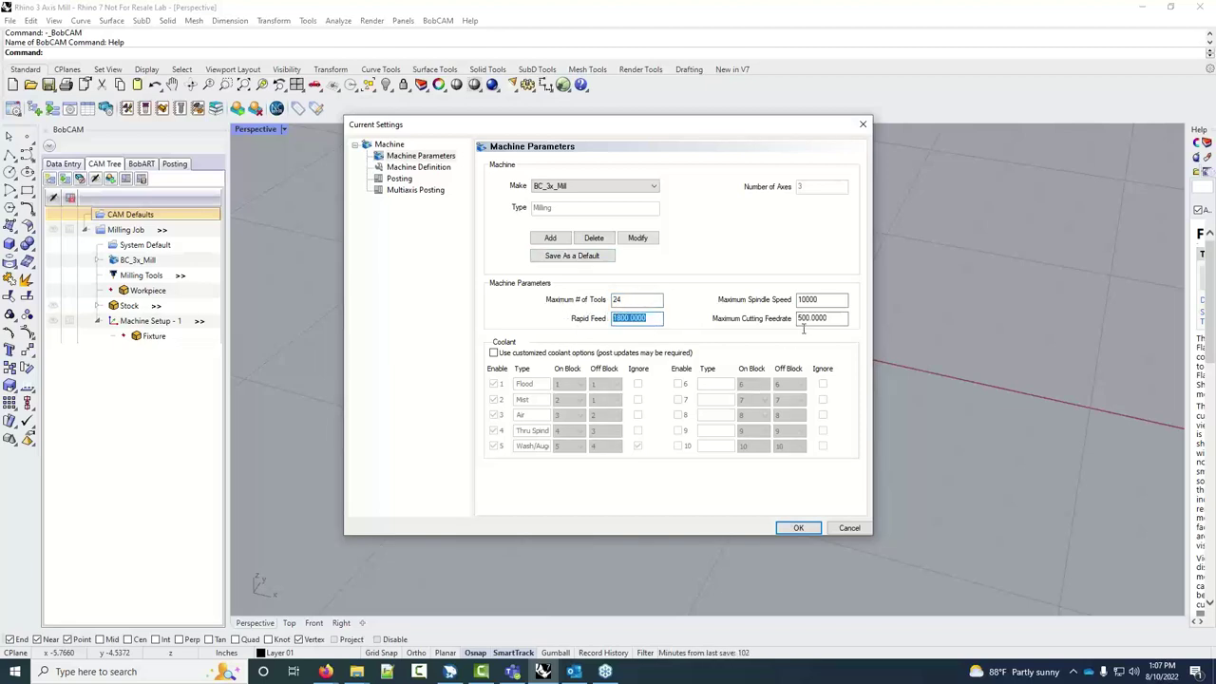
{"action": "key", "text": "Tab"}
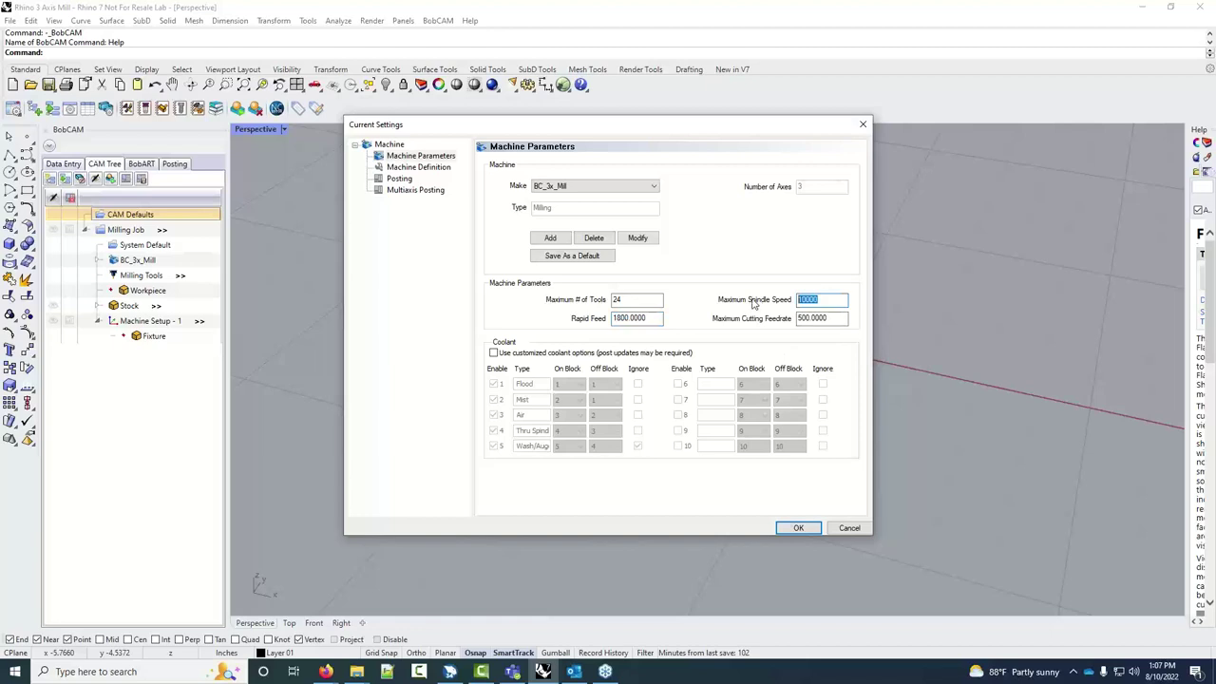
{"action": "left_click", "coordinate": [834, 317]}
{"action": "left_click_drag", "start_coordinate": [834, 317], "coordinate": [776, 320]}
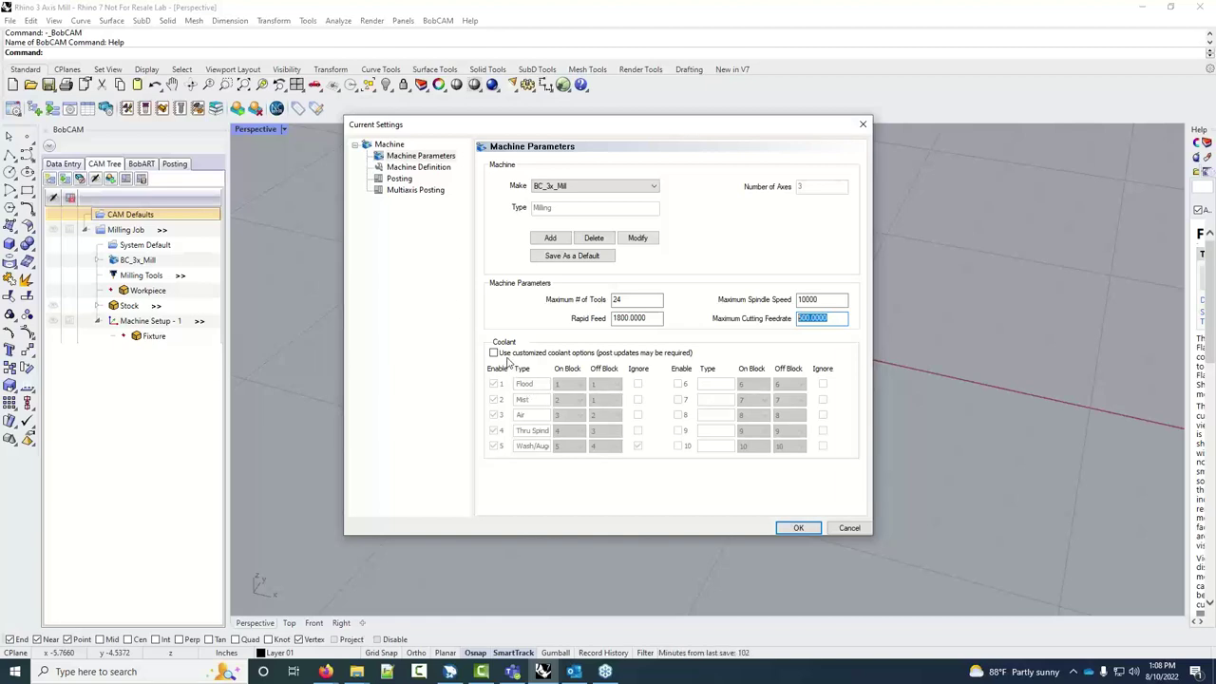
Toggle customized coolant options on and back off, then view the Machine Definition page
{"action": "left_click", "coordinate": [494, 353]}
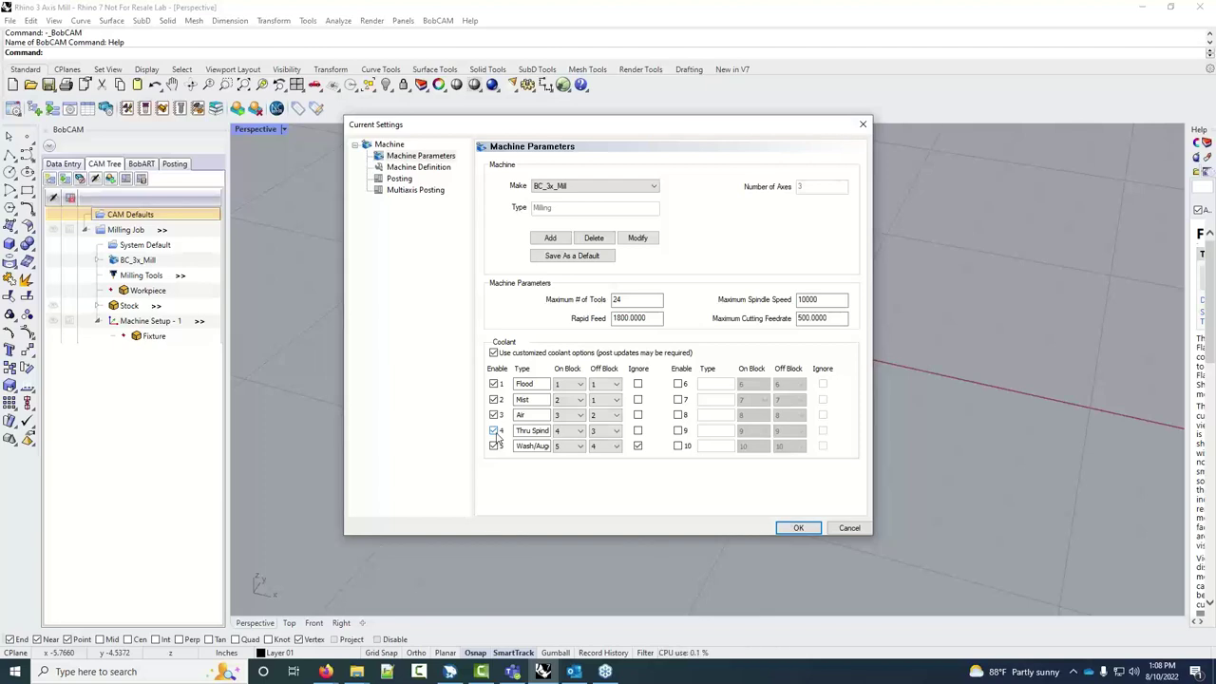
{"action": "left_click", "coordinate": [493, 352]}
{"action": "left_click", "coordinate": [440, 168]}
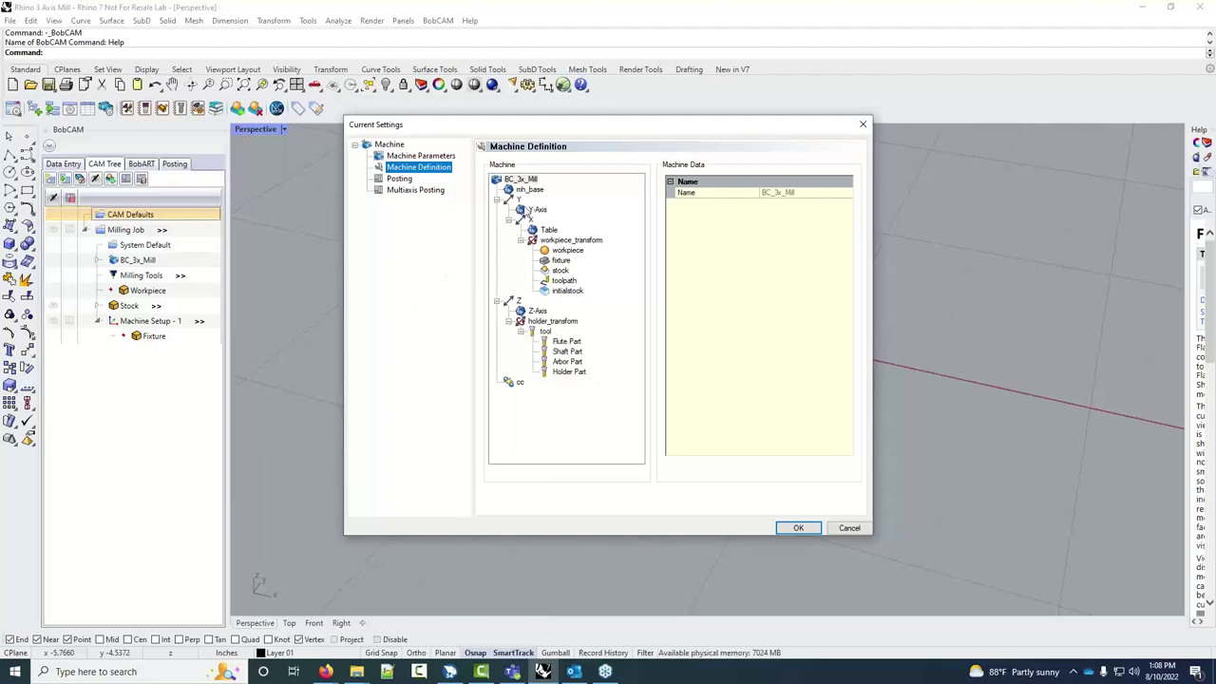
Inspect the Y, X and Z axis data, ending on Z: direction 0,0,1, limits 0 to 24
{"action": "left_click", "coordinate": [519, 201]}
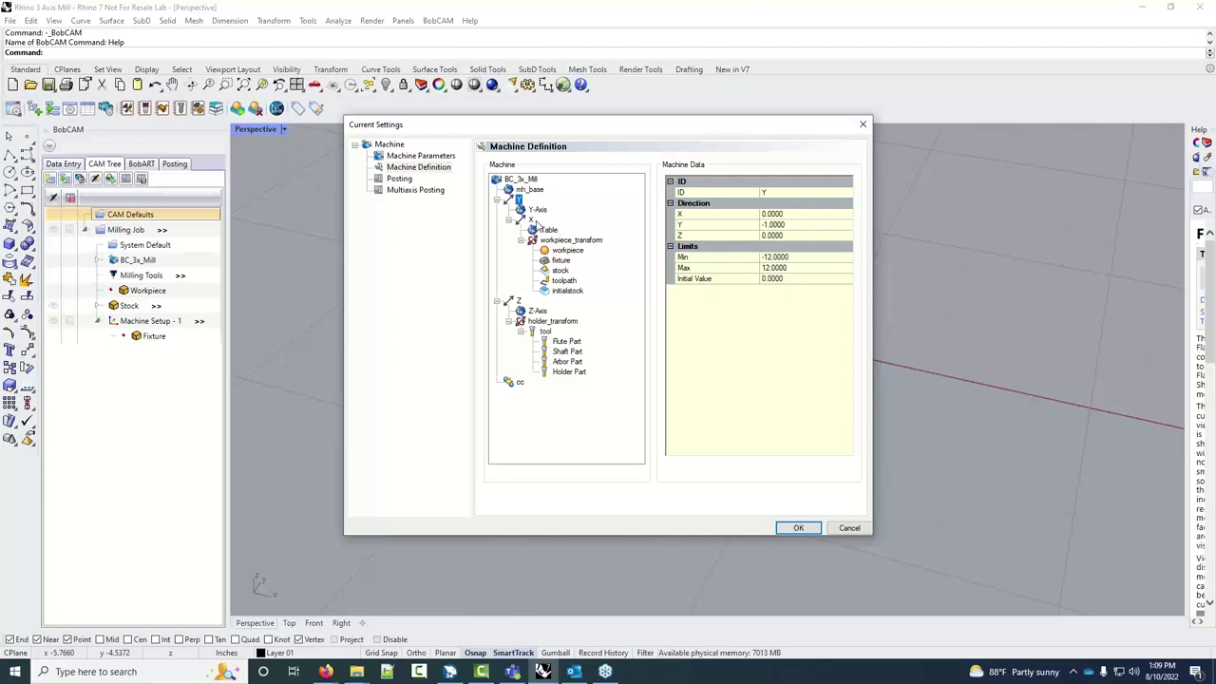
{"action": "left_click", "coordinate": [530, 219]}
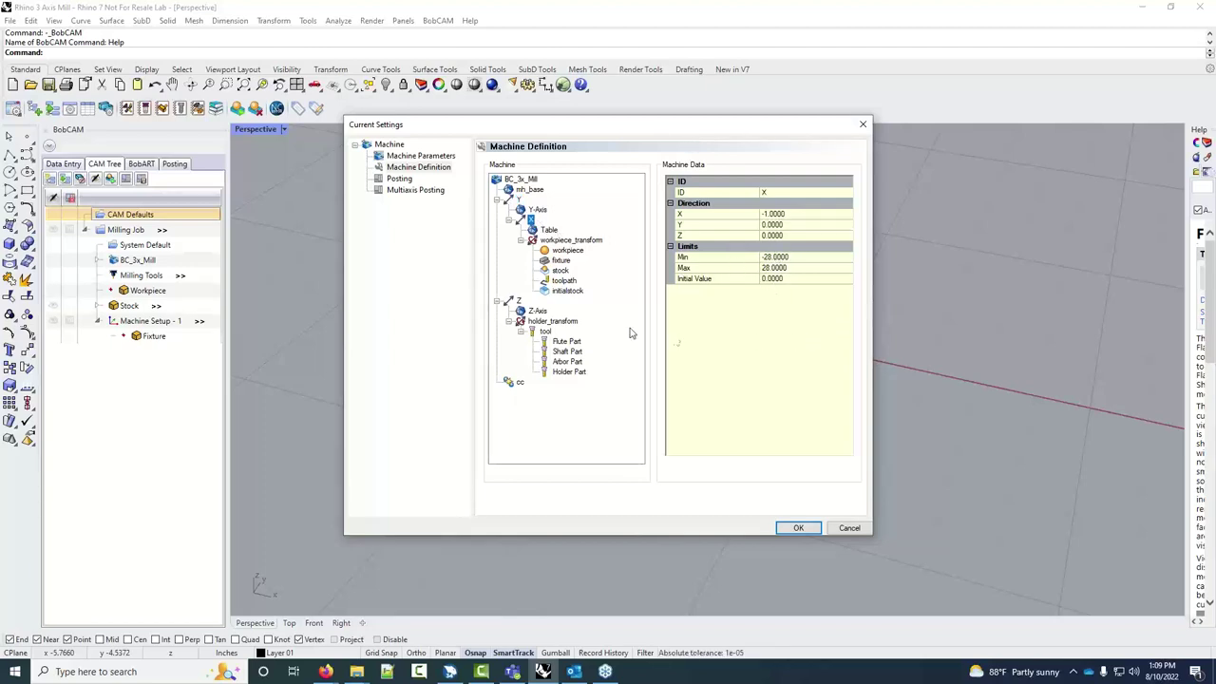
{"action": "left_click", "coordinate": [536, 311]}
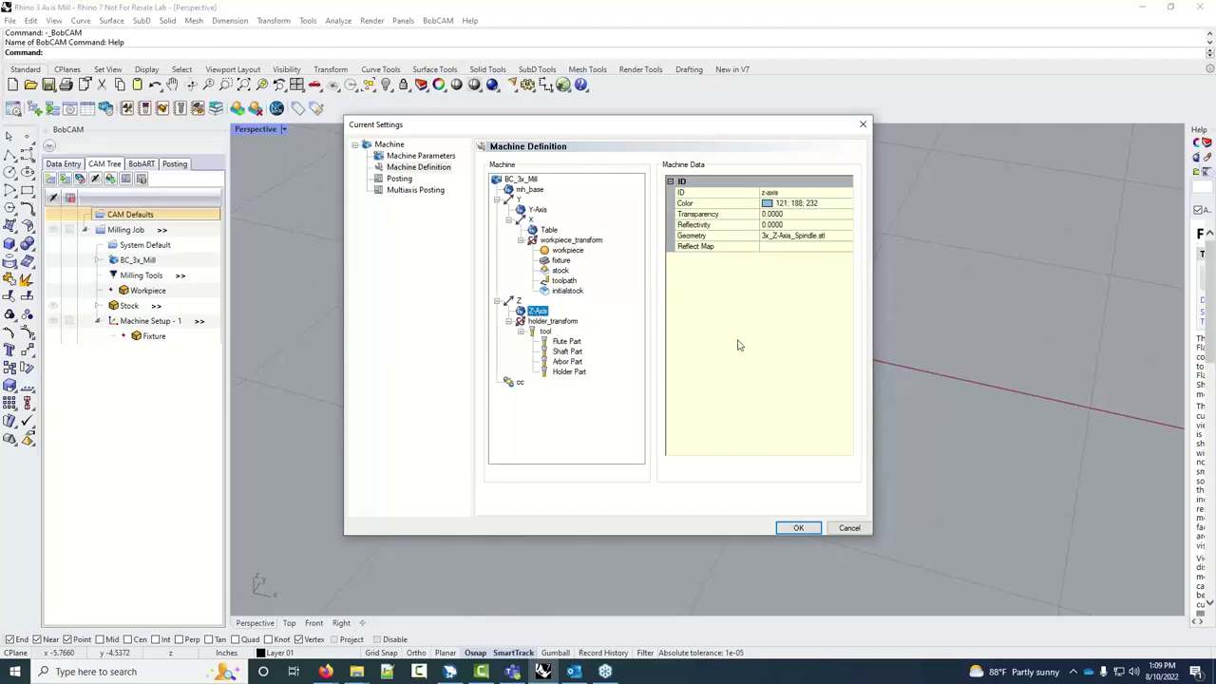
{"action": "left_click", "coordinate": [518, 300]}
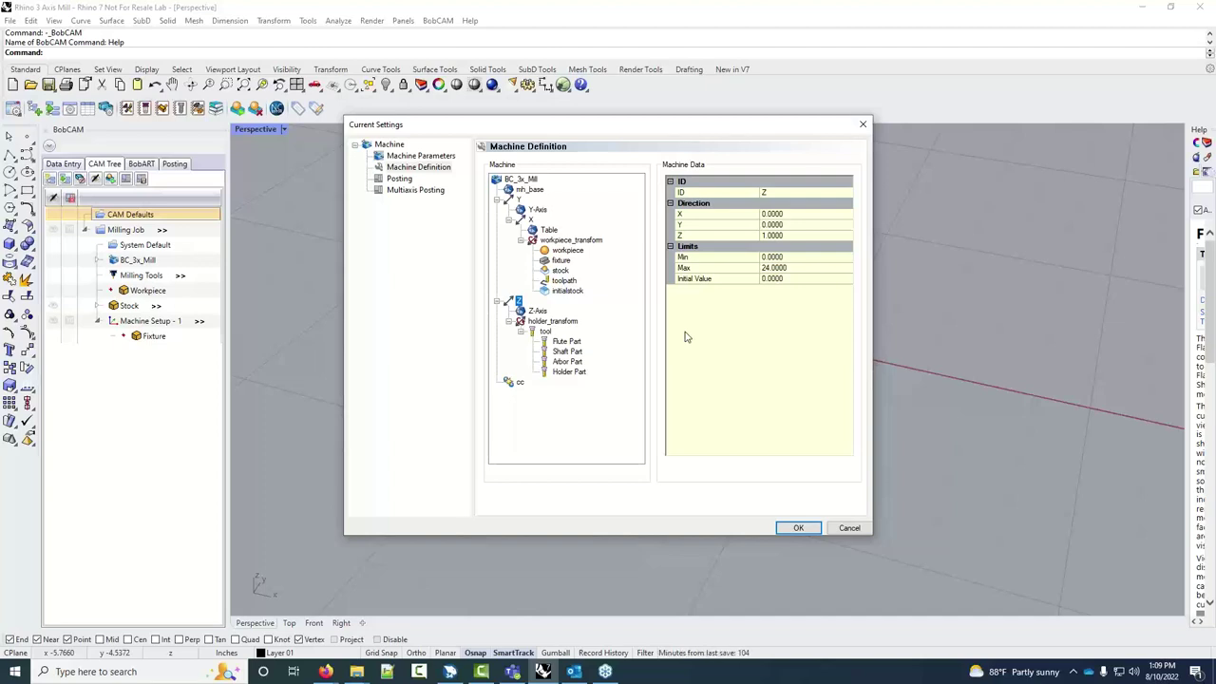
Recheck the Y axis limits, then view Posting: BC_3x_Mill post, .nc extension, program 100
{"action": "left_click", "coordinate": [520, 199]}
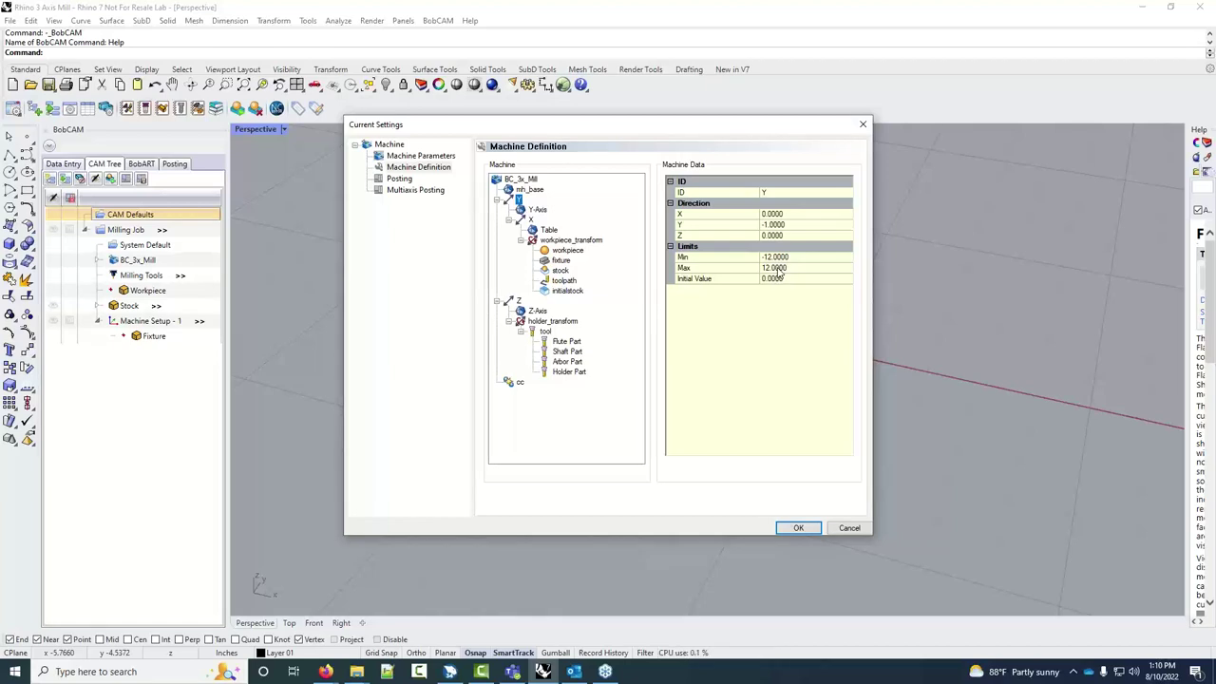
{"action": "left_click", "coordinate": [397, 180]}
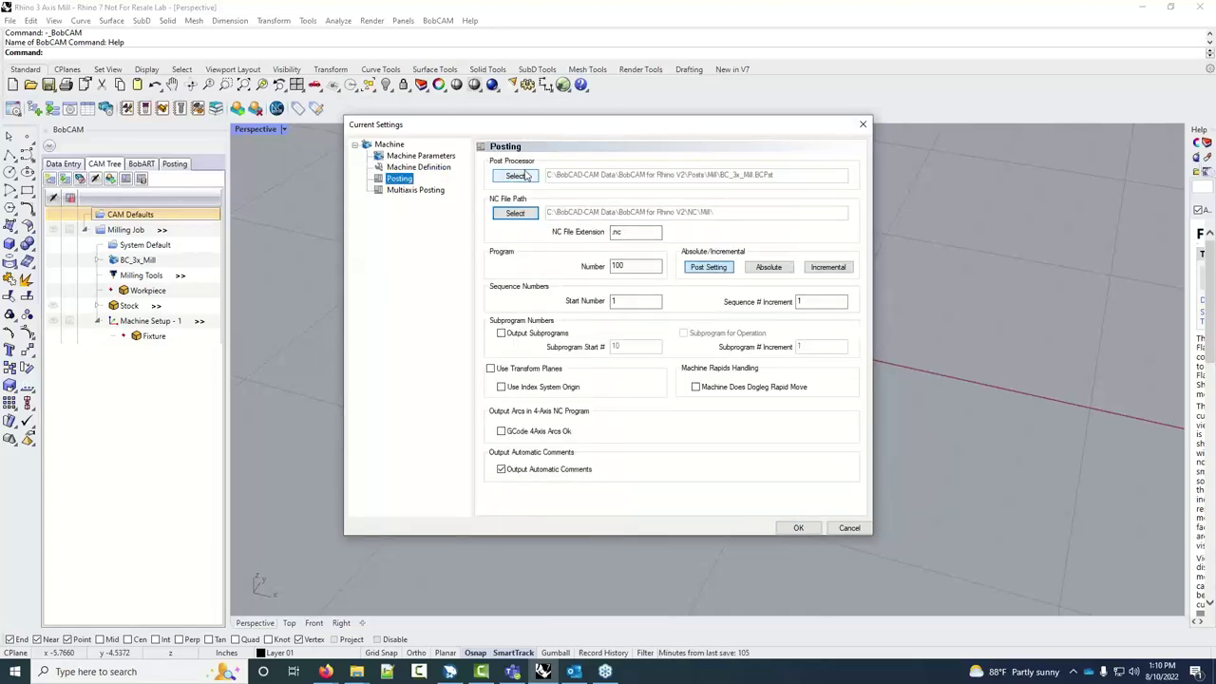
{"action": "left_click", "coordinate": [418, 156]}
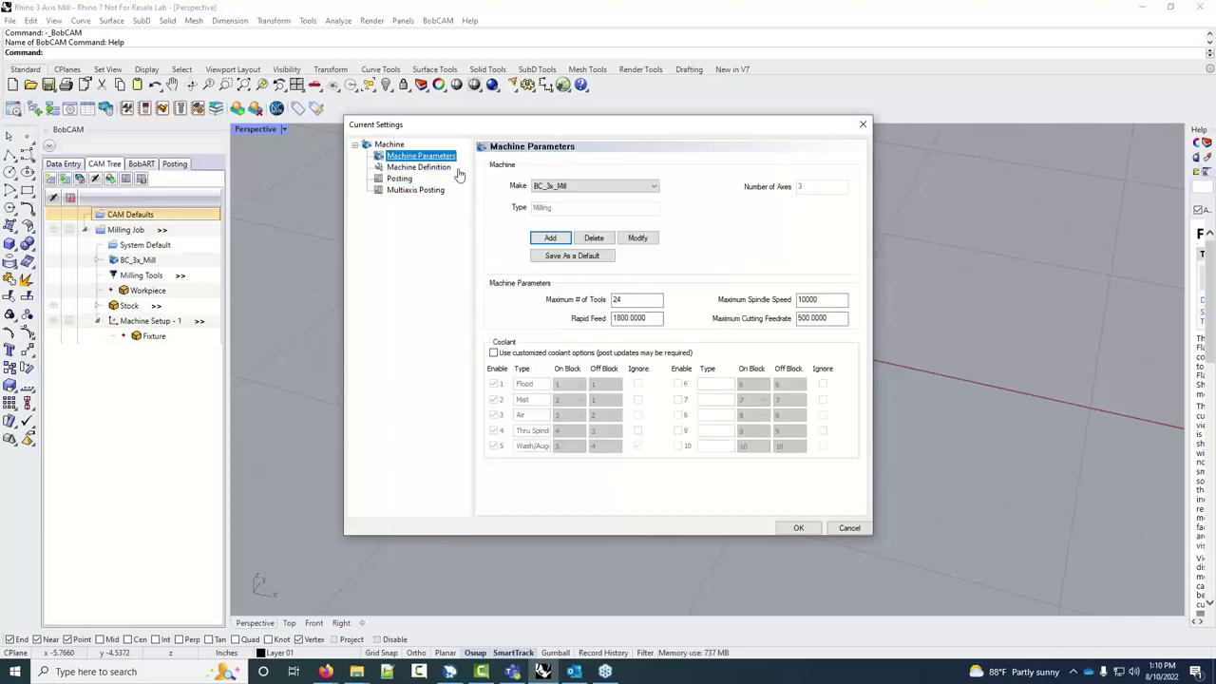
{"action": "left_click", "coordinate": [399, 178]}
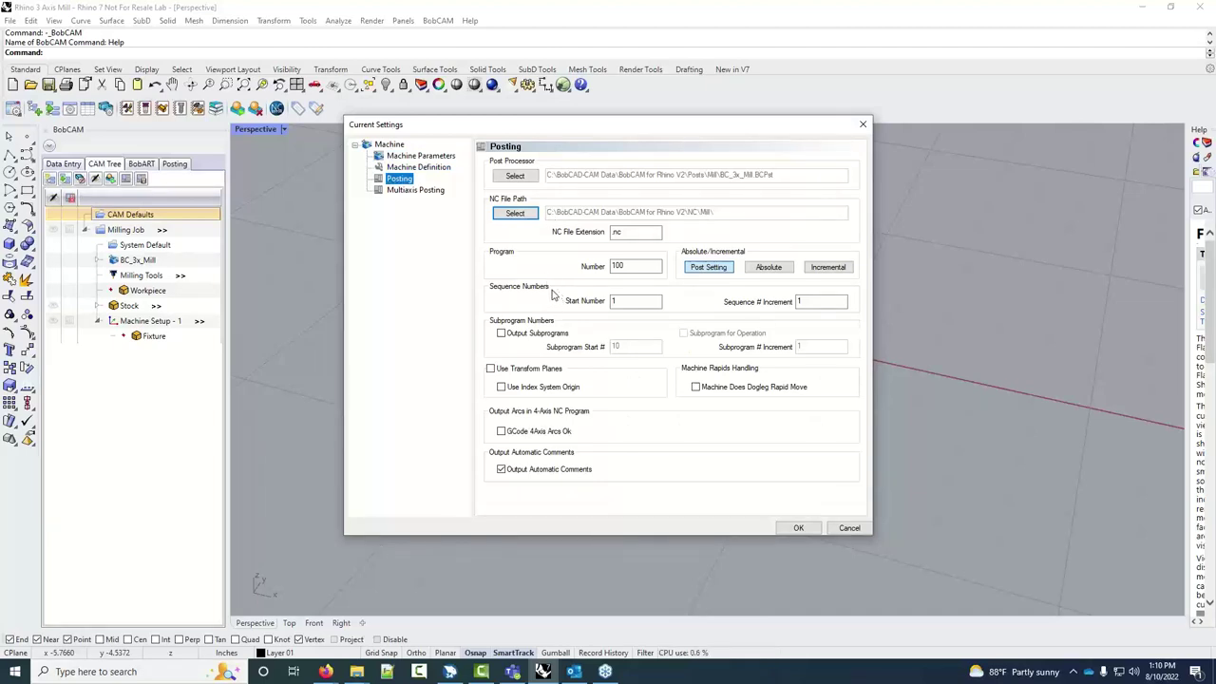
{"action": "left_click", "coordinate": [514, 177]}
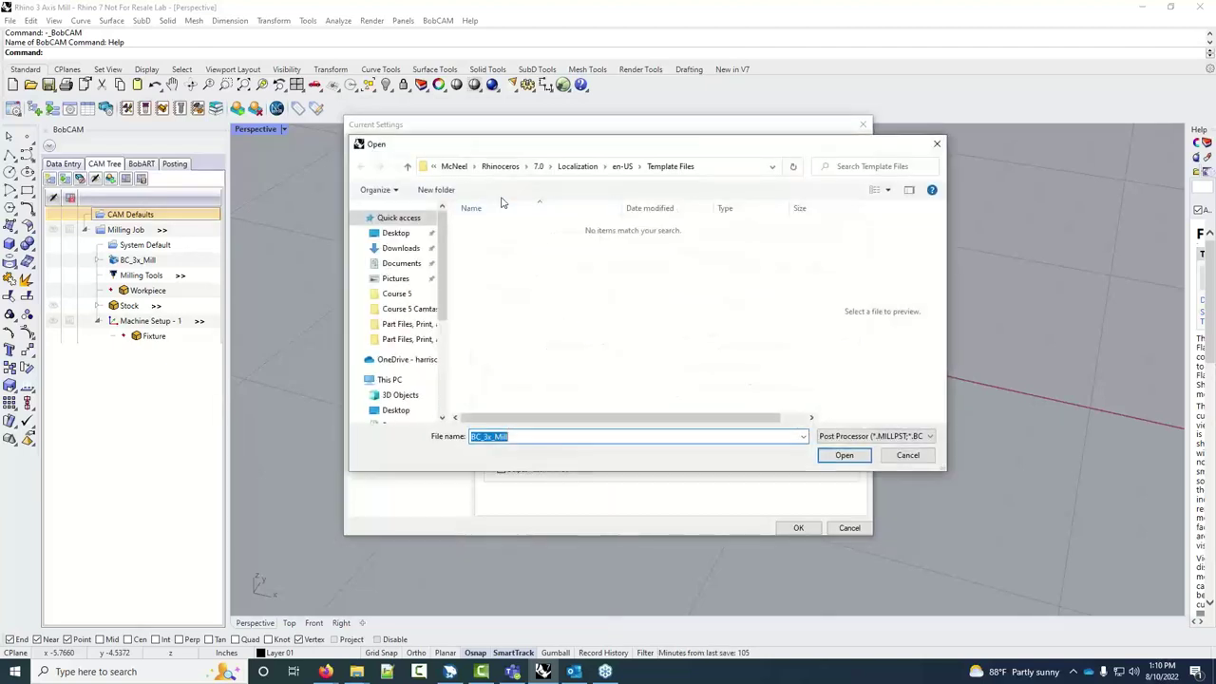
{"action": "left_click", "coordinate": [389, 379]}
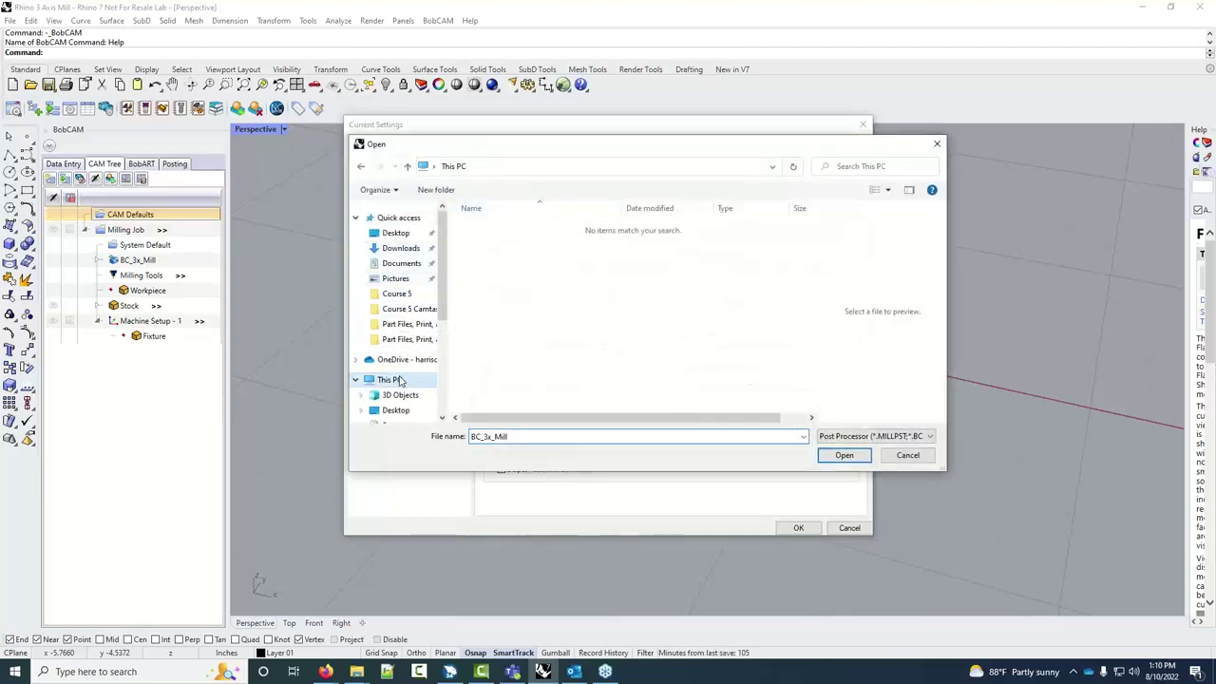
{"action": "double_click", "coordinate": [517, 392]}
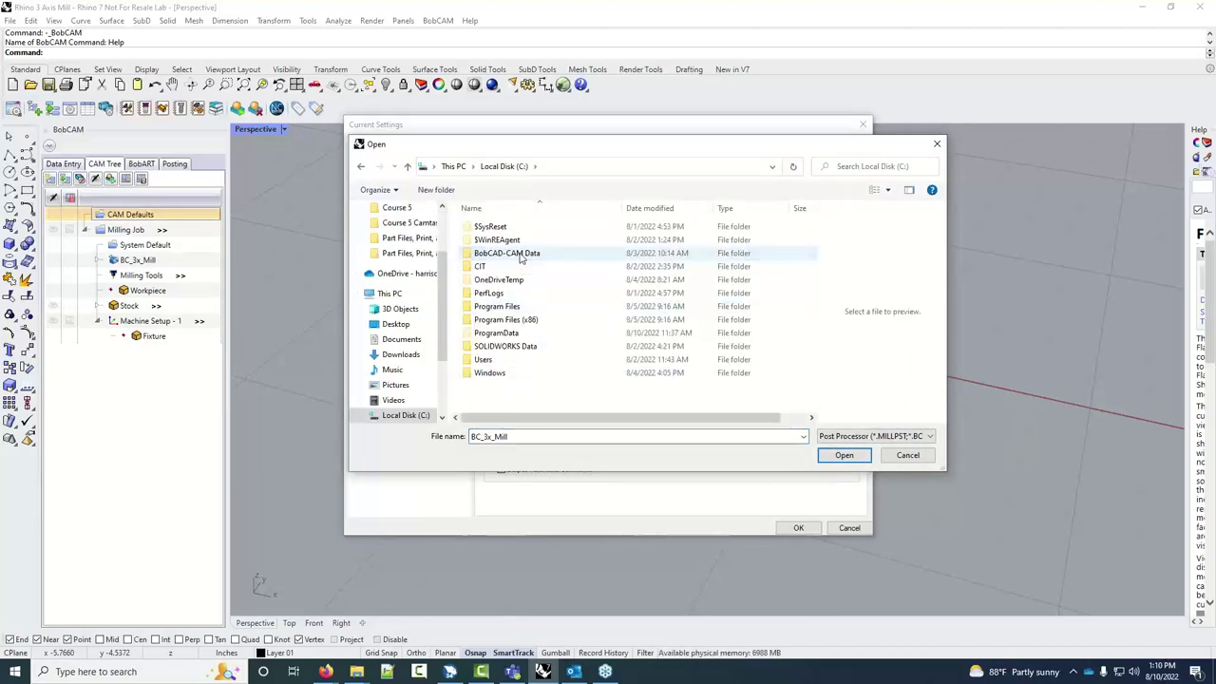
{"action": "double_click", "coordinate": [520, 254]}
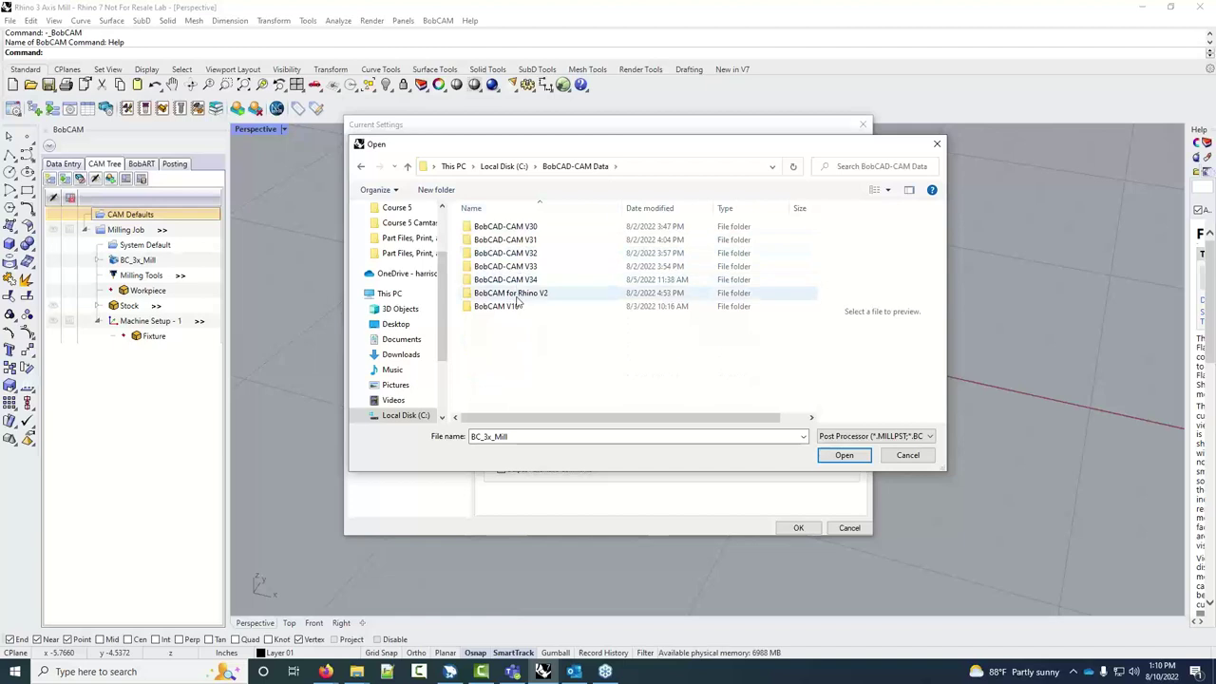
{"action": "double_click", "coordinate": [515, 296]}
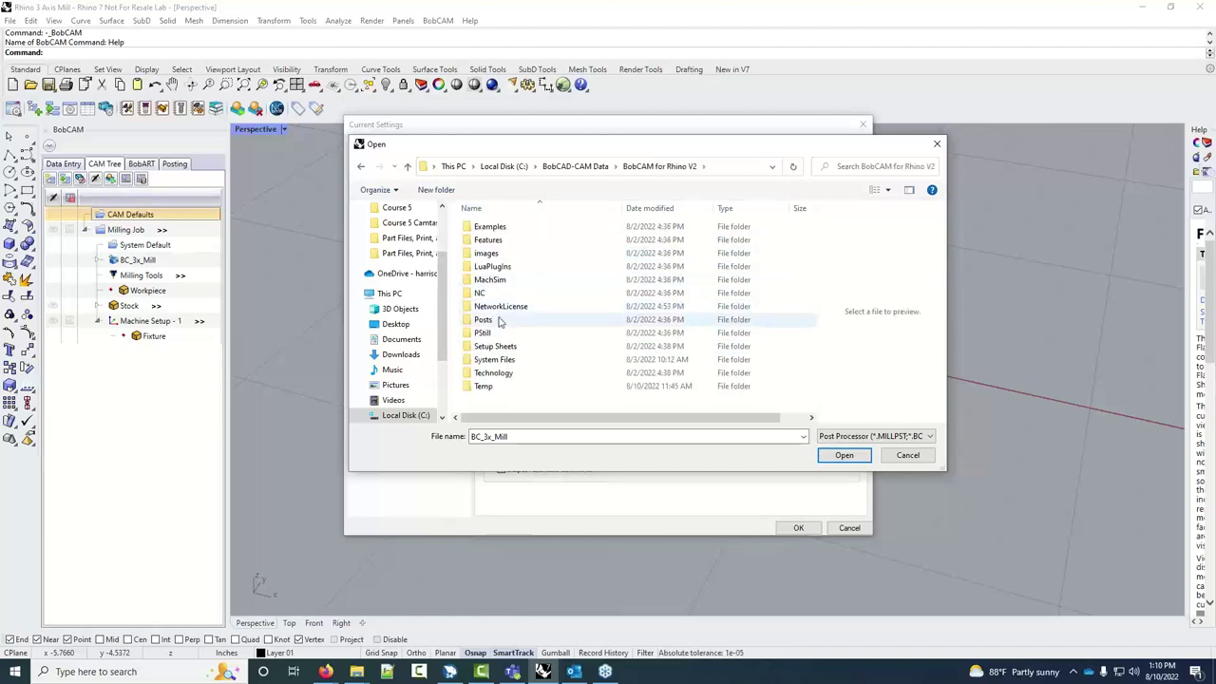
{"action": "left_click", "coordinate": [498, 321]}
{"action": "double_click", "coordinate": [499, 321]}
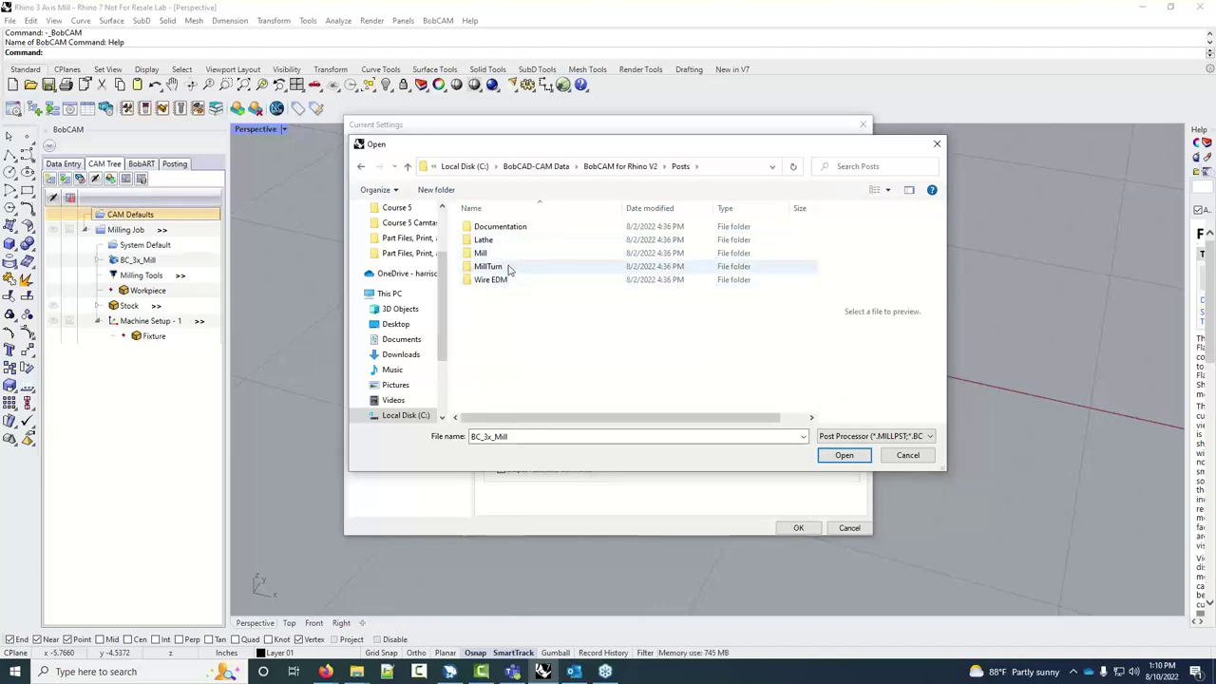
{"action": "double_click", "coordinate": [506, 254]}
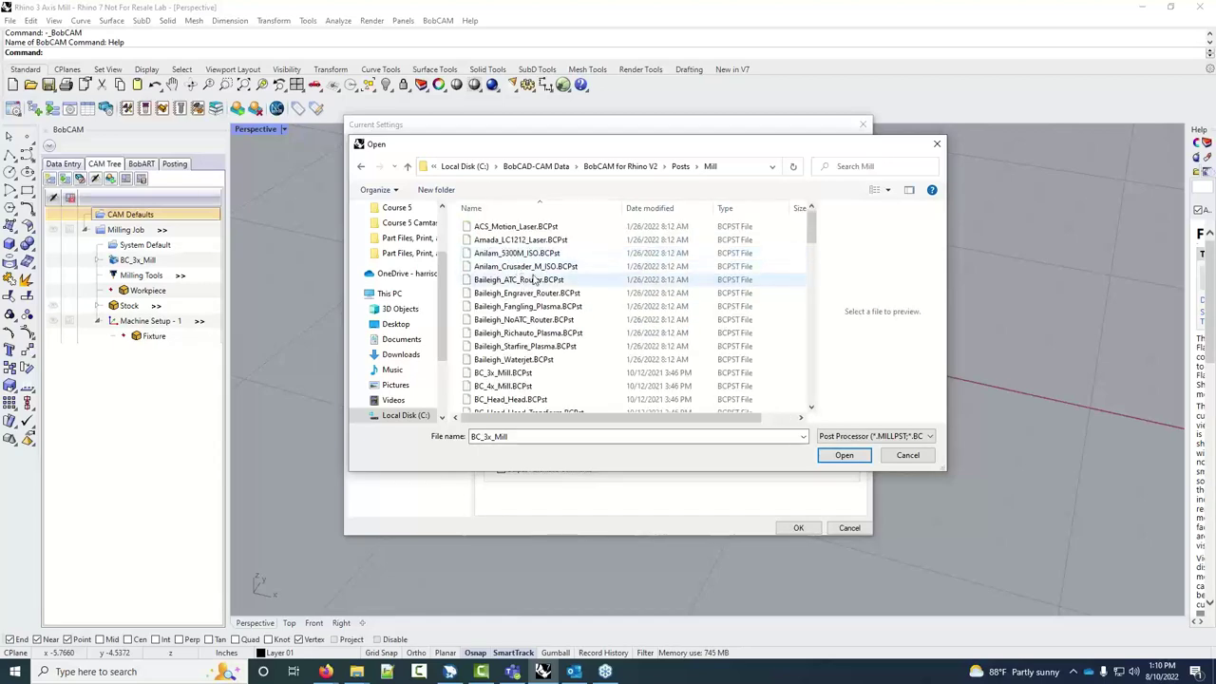
{"action": "scroll", "coordinate": [555, 252], "scroll_direction": "down", "scroll_amount": 3}
{"action": "scroll", "coordinate": [556, 252], "scroll_direction": "down", "scroll_amount": 12}
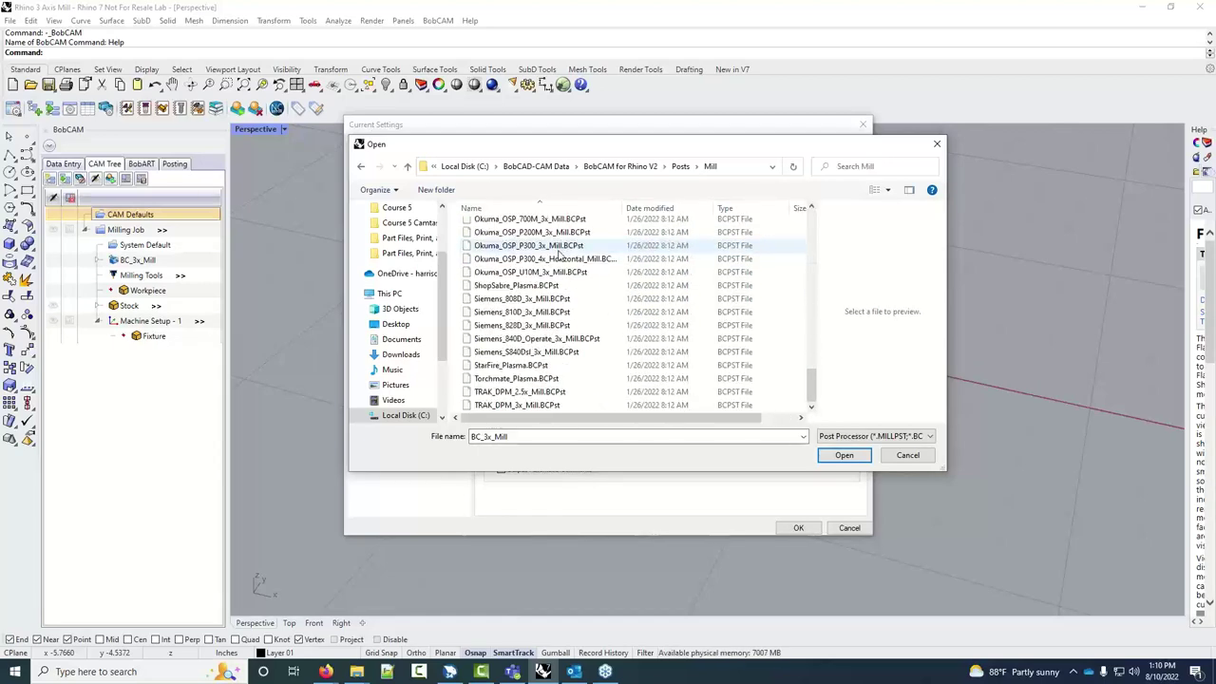
{"action": "scroll", "coordinate": [560, 254], "scroll_direction": "up", "scroll_amount": 15}
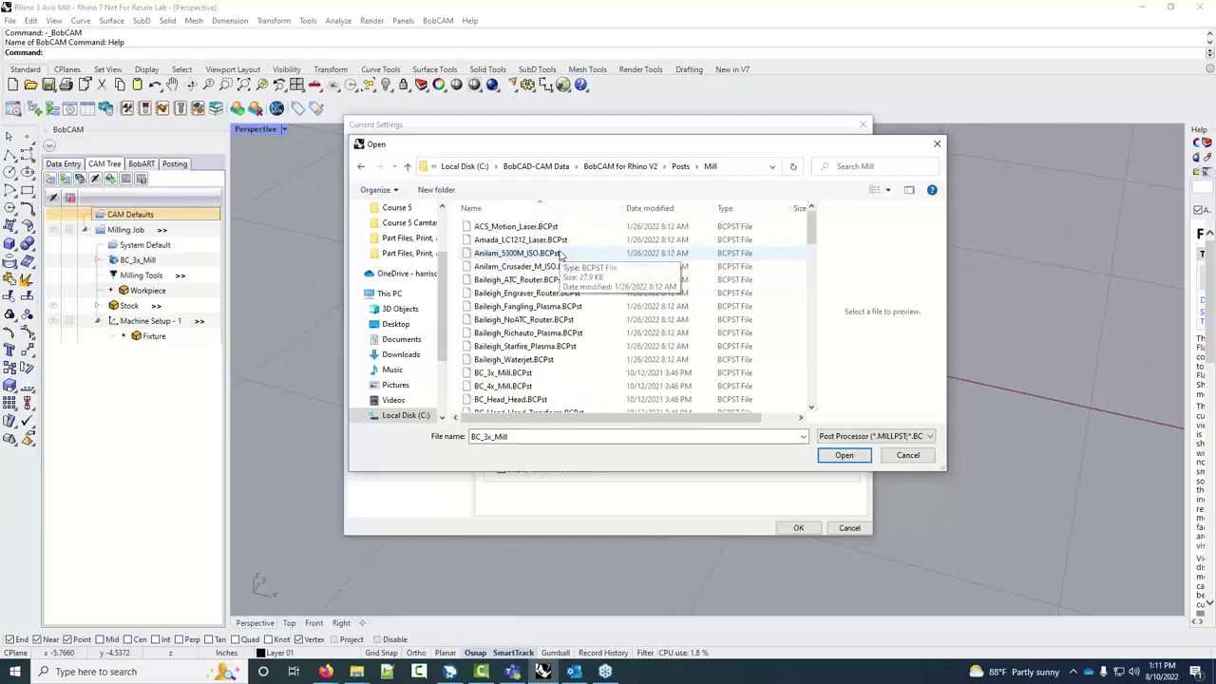
{"action": "left_click", "coordinate": [905, 457]}
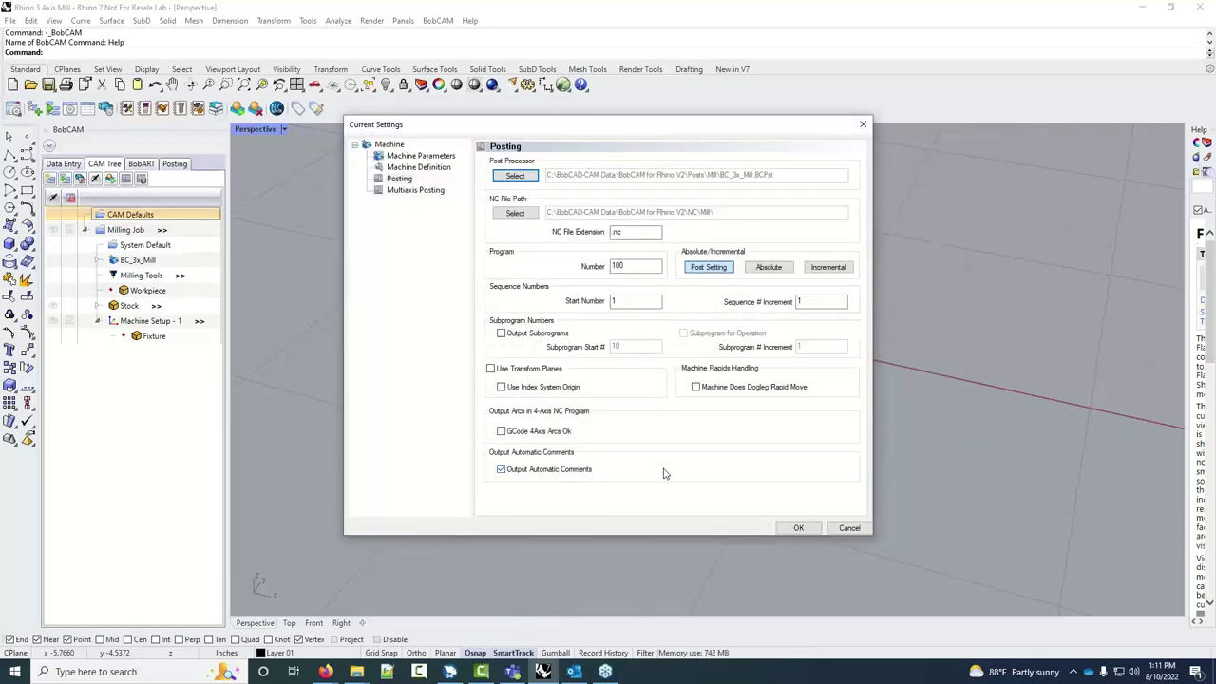
Confirm the .nc NC file extension and accept the Current Settings
{"action": "left_click", "coordinate": [632, 233]}
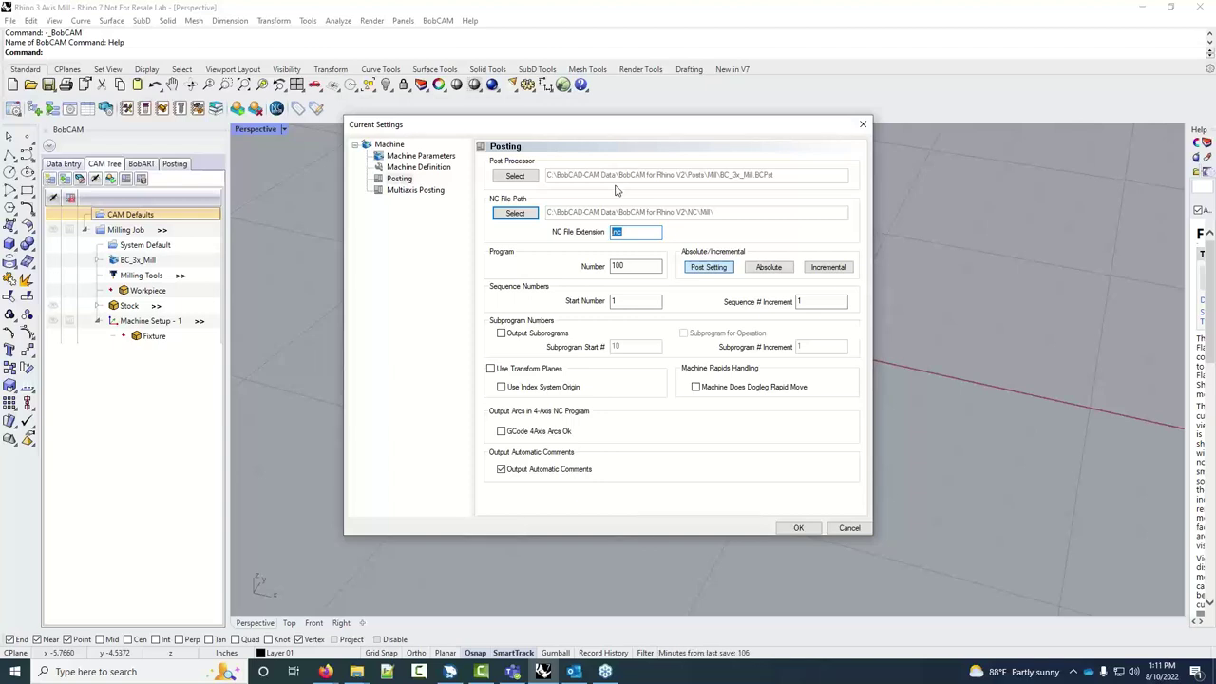
{"action": "left_click", "coordinate": [797, 529]}
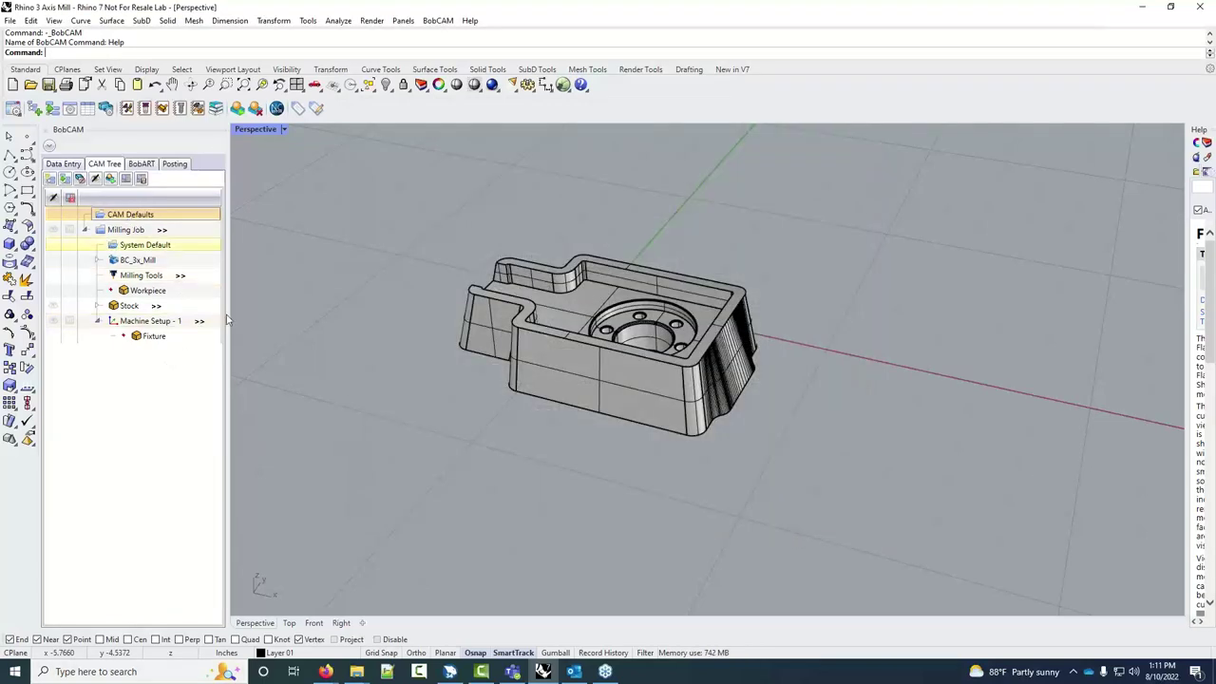
Review the Machining Job help and the Quick Guide's workpiece/stock step in Firefox
{"action": "left_click", "coordinate": [324, 672]}
{"action": "left_click", "coordinate": [463, 617]}
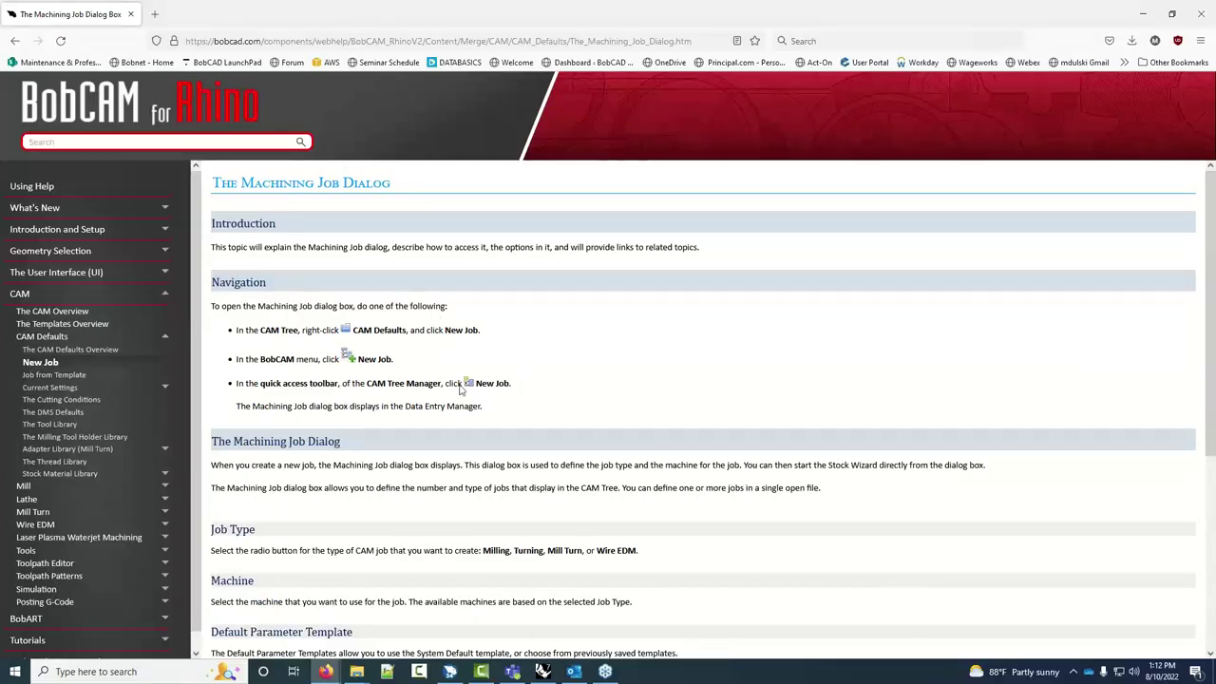
{"action": "left_click", "coordinate": [17, 42]}
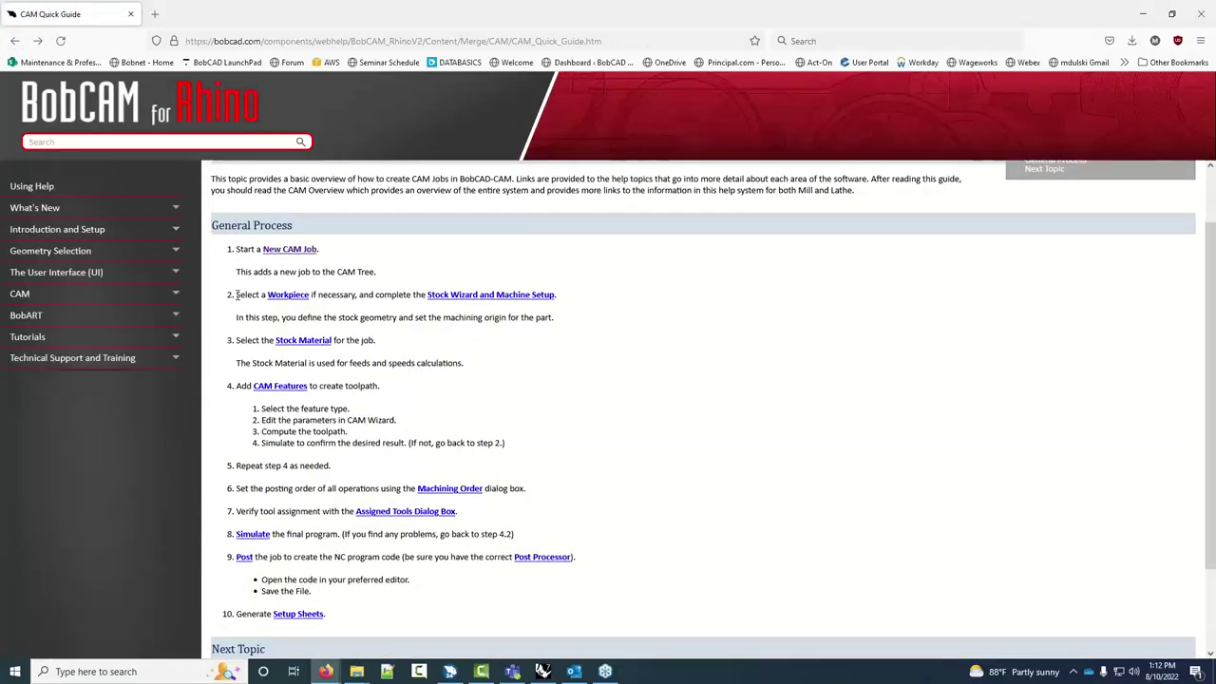
{"action": "left_click_drag", "start_coordinate": [235, 295], "coordinate": [591, 310]}
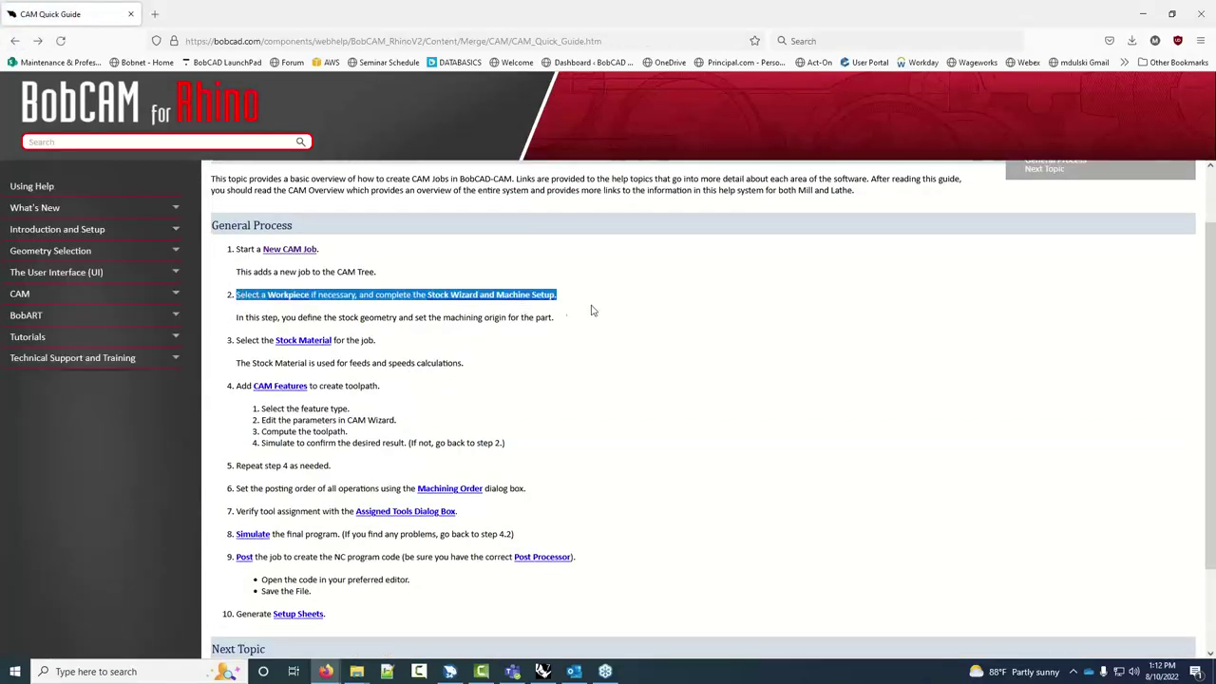
{"action": "left_click", "coordinate": [615, 355]}
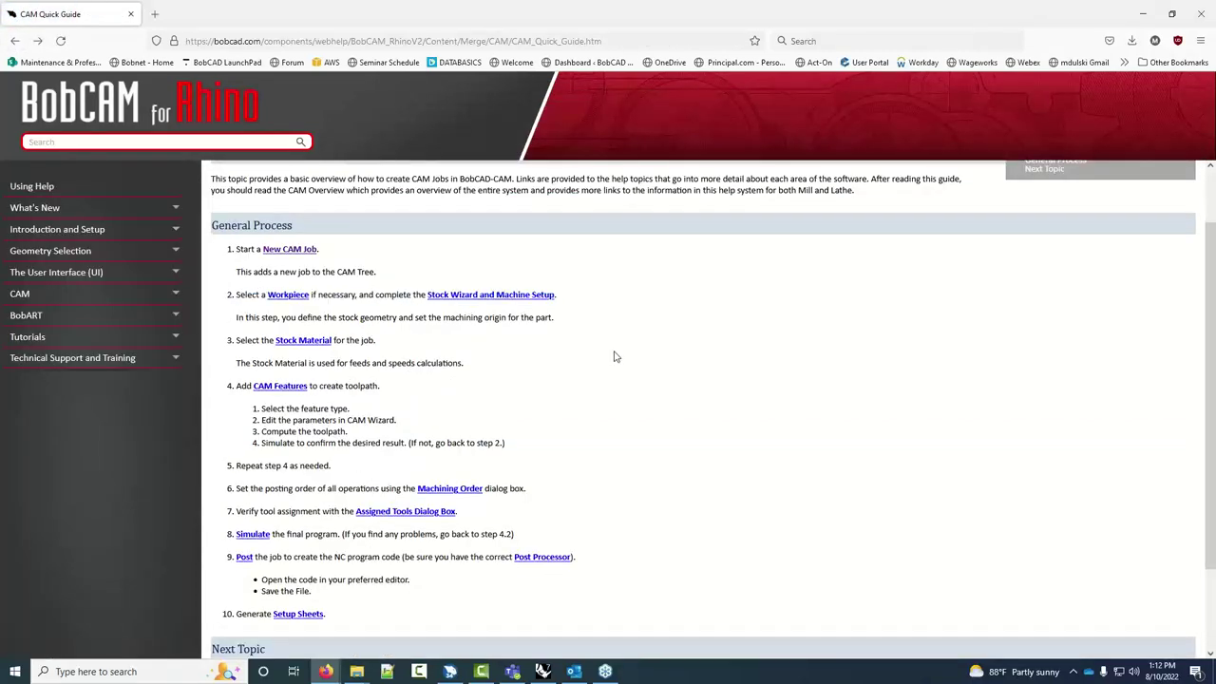
{"action": "left_click", "coordinate": [1142, 13]}
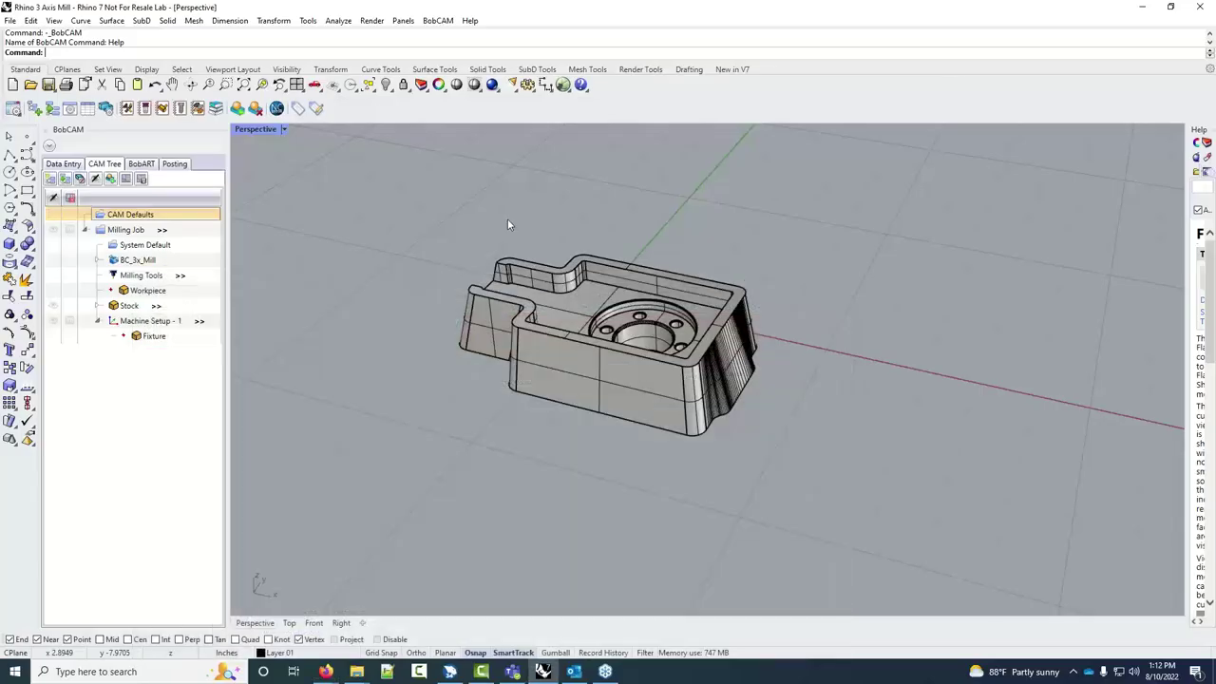
Delete the existing Milling Job from the CAM tree and begin a new job
{"action": "right_click", "coordinate": [127, 230]}
{"action": "left_click", "coordinate": [198, 540]}
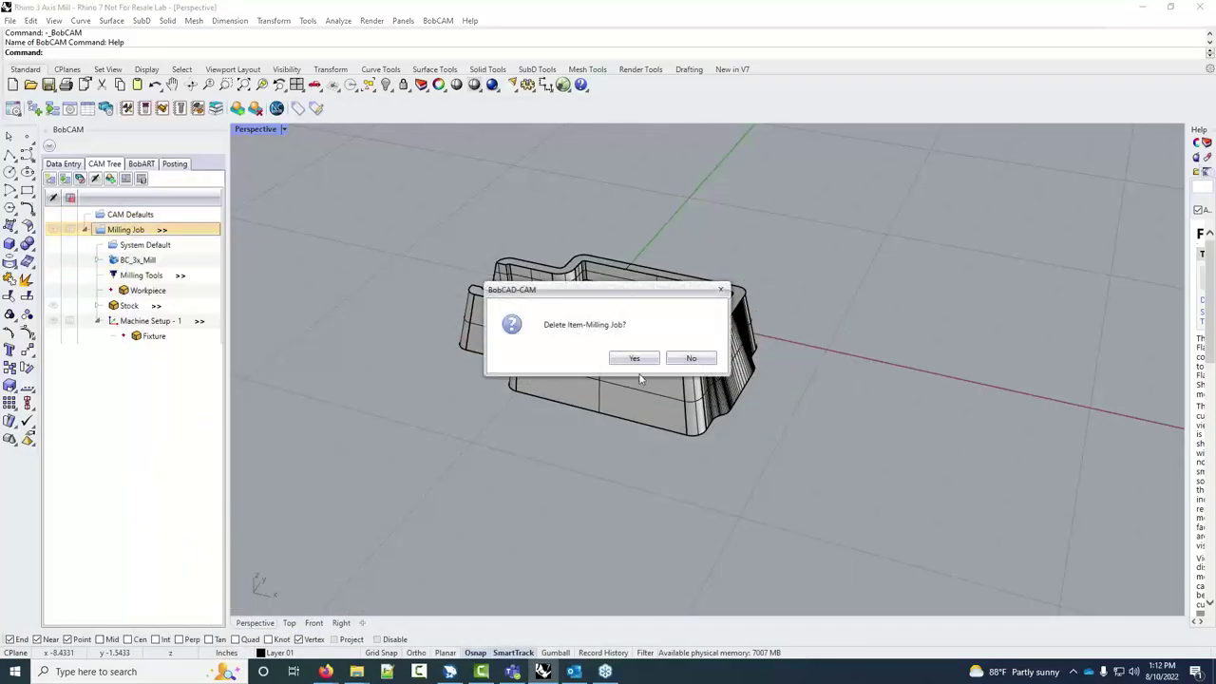
{"action": "left_click", "coordinate": [633, 364]}
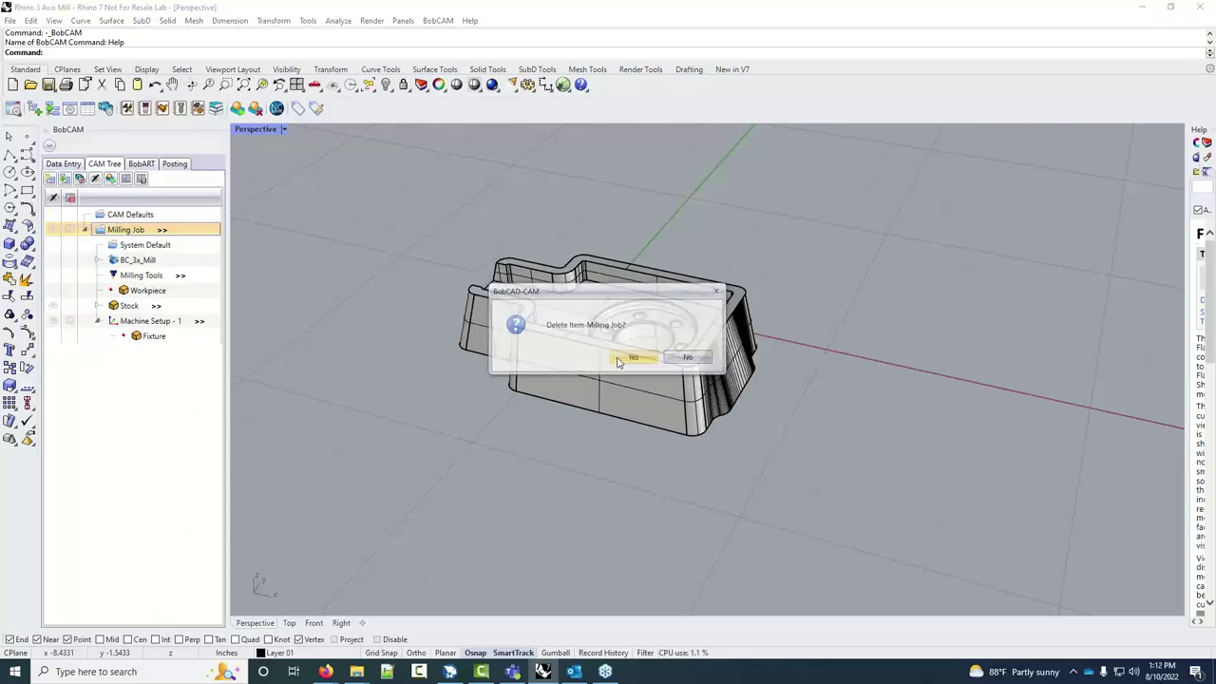
{"action": "left_click", "coordinate": [63, 166]}
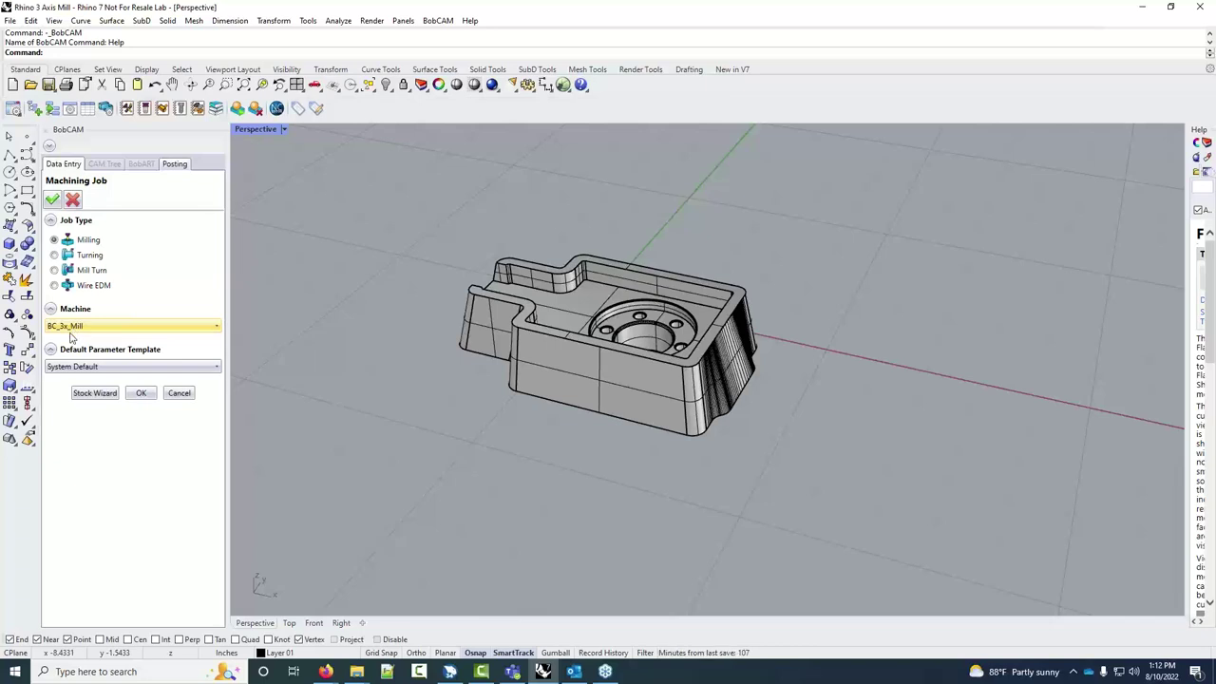
Launch the Stock Wizard for the new machining job to bring up the Workpiece form
{"action": "left_click", "coordinate": [95, 394]}
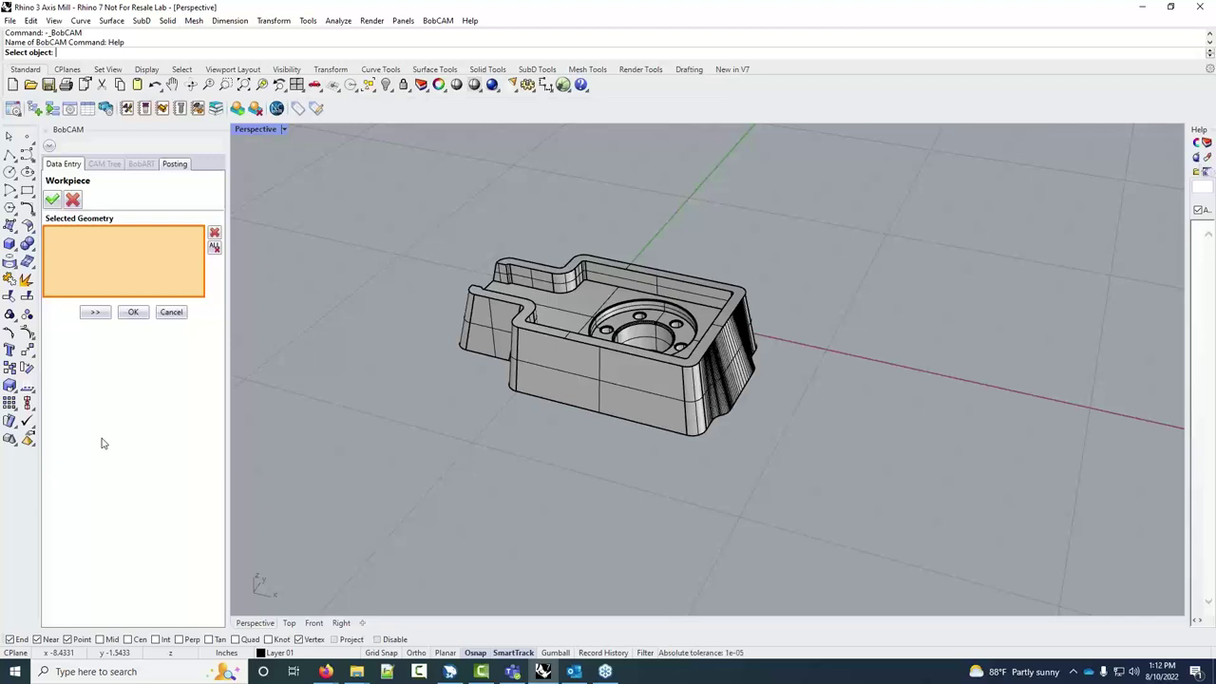
Set the part solid as workpiece, producing a 6.5250 × 3.6000 × 1.5000 stock
{"action": "left_click", "coordinate": [608, 380]}
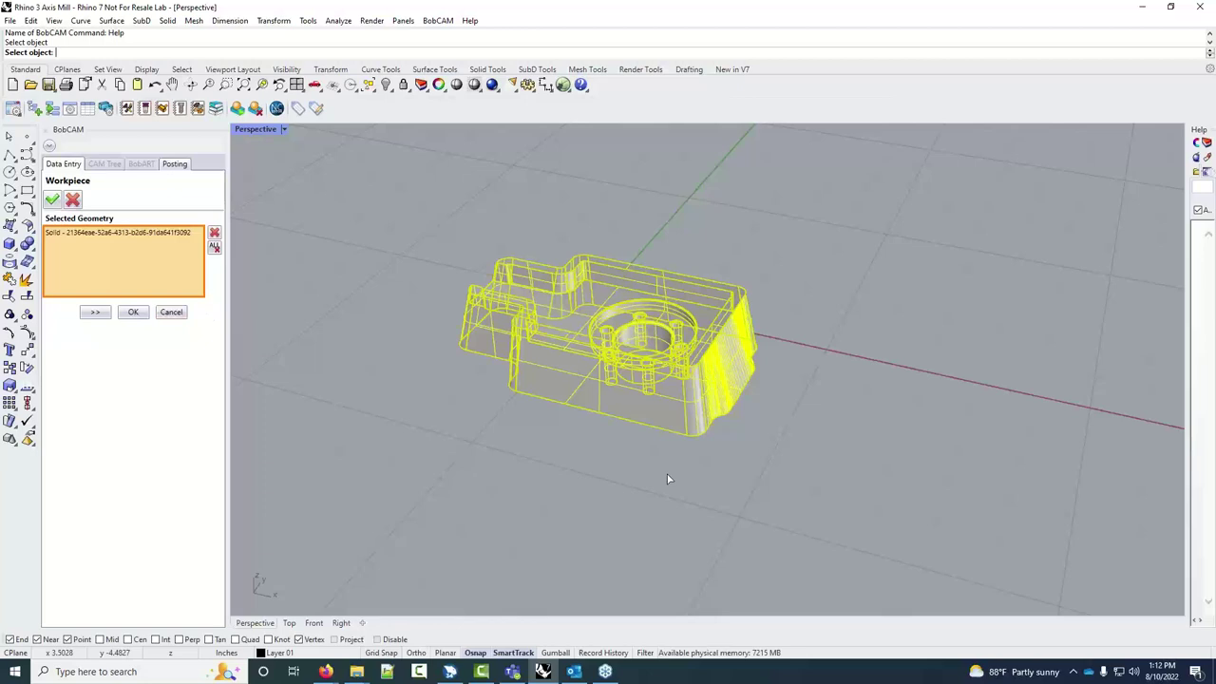
{"action": "left_click", "coordinate": [94, 313]}
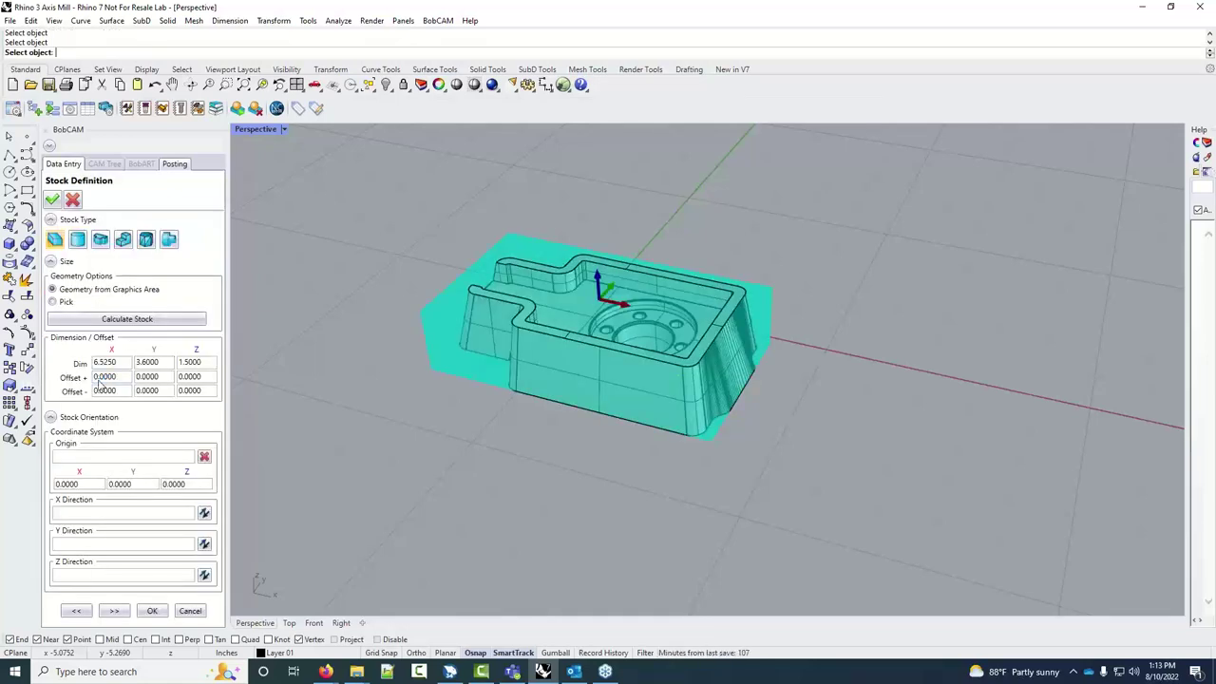
{"action": "right_click_drag", "start_coordinate": [678, 446], "coordinate": [703, 458]}
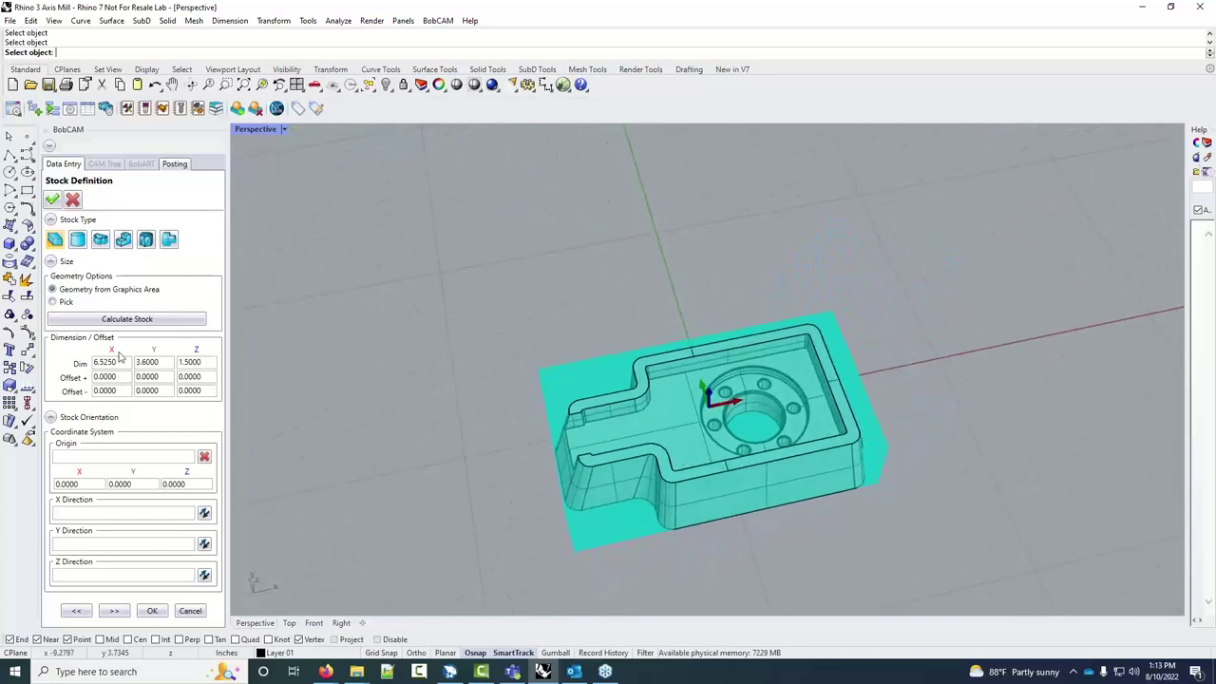
{"action": "left_click_drag", "start_coordinate": [121, 362], "coordinate": [93, 362]}
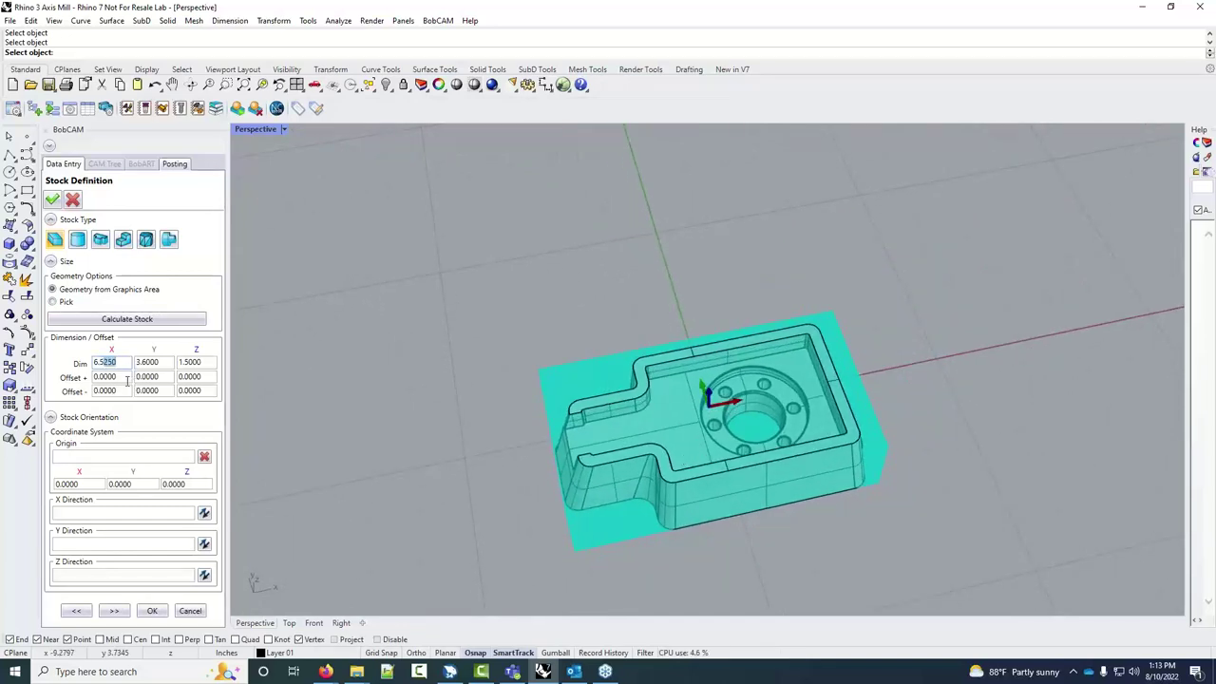
{"action": "type", "text": "6.75"}
{"action": "key", "text": "Tab"}
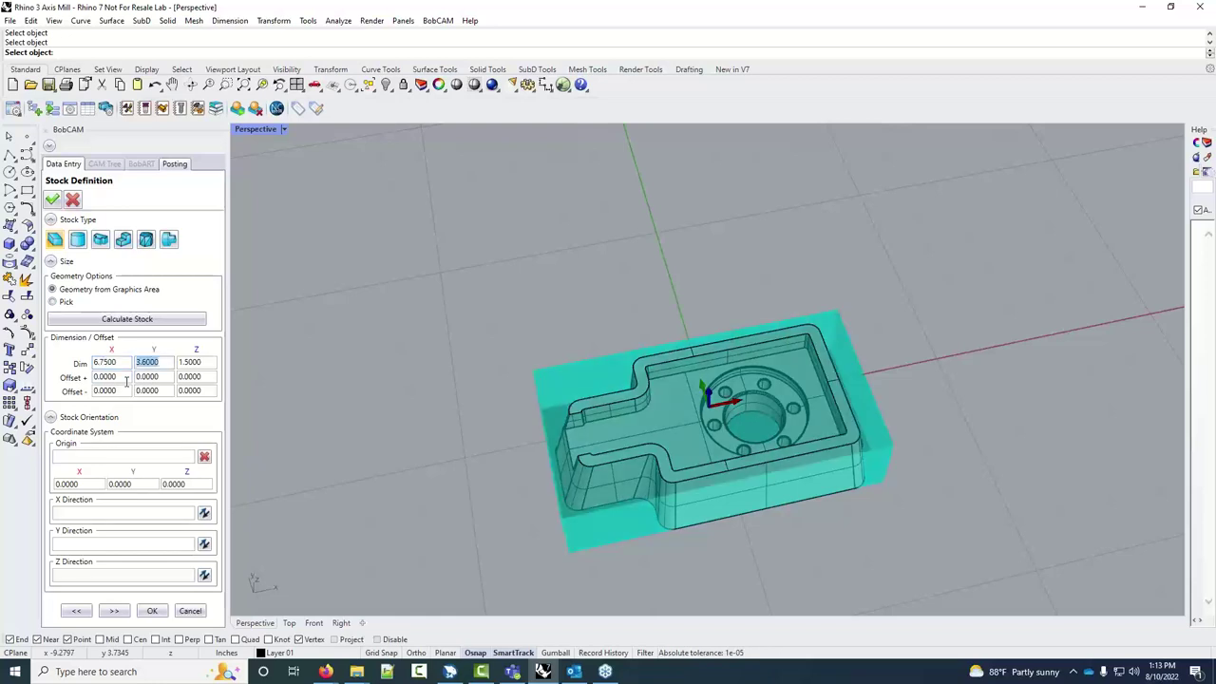
{"action": "type", "text": "3.75"}
{"action": "key", "text": "Tab"}
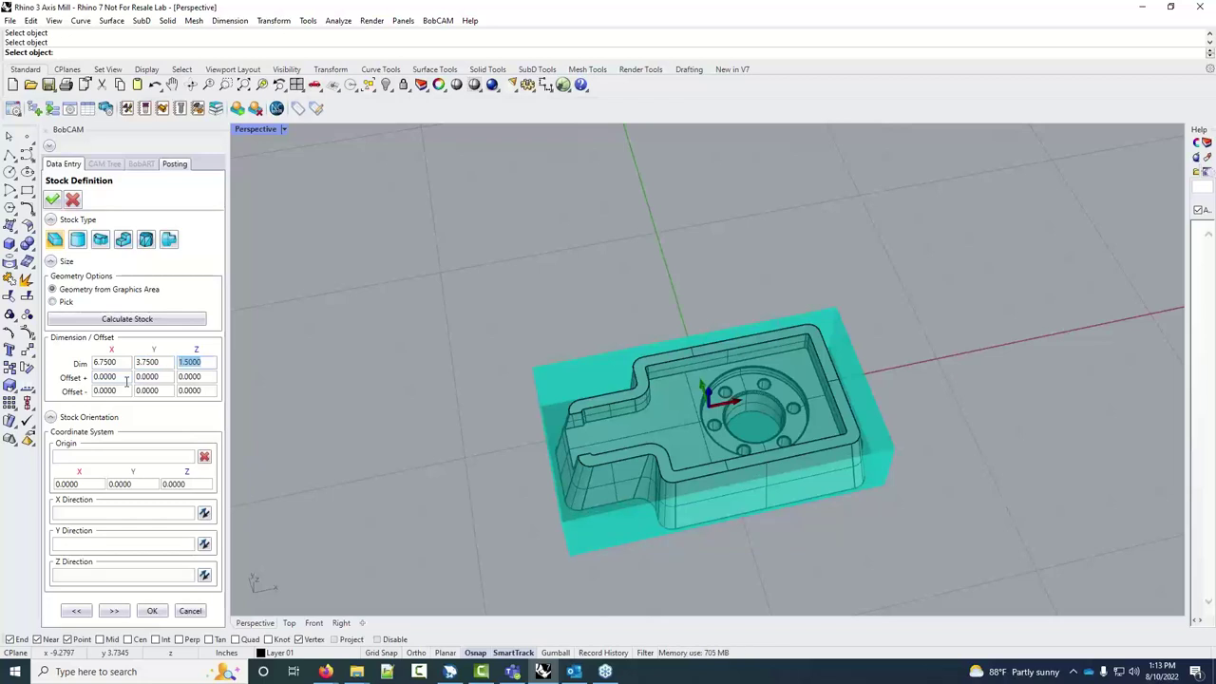
{"action": "middle_click", "coordinate": [695, 496]}
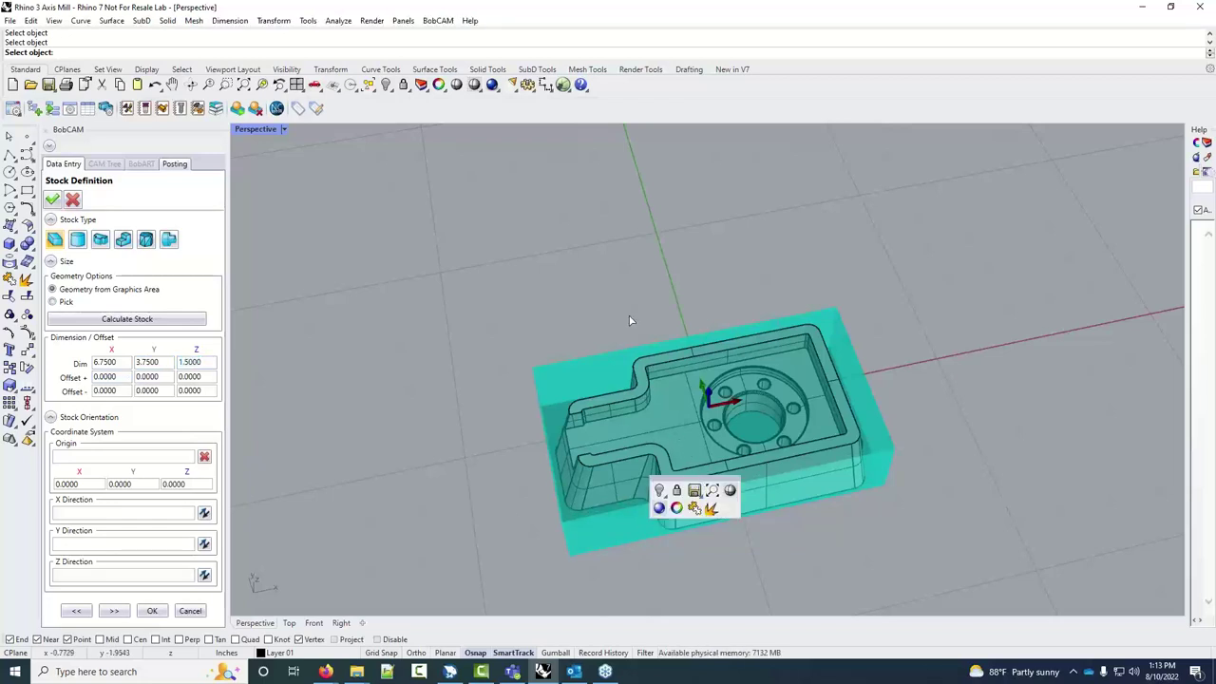
{"action": "right_click_drag", "start_coordinate": [763, 521], "coordinate": [763, 462]}
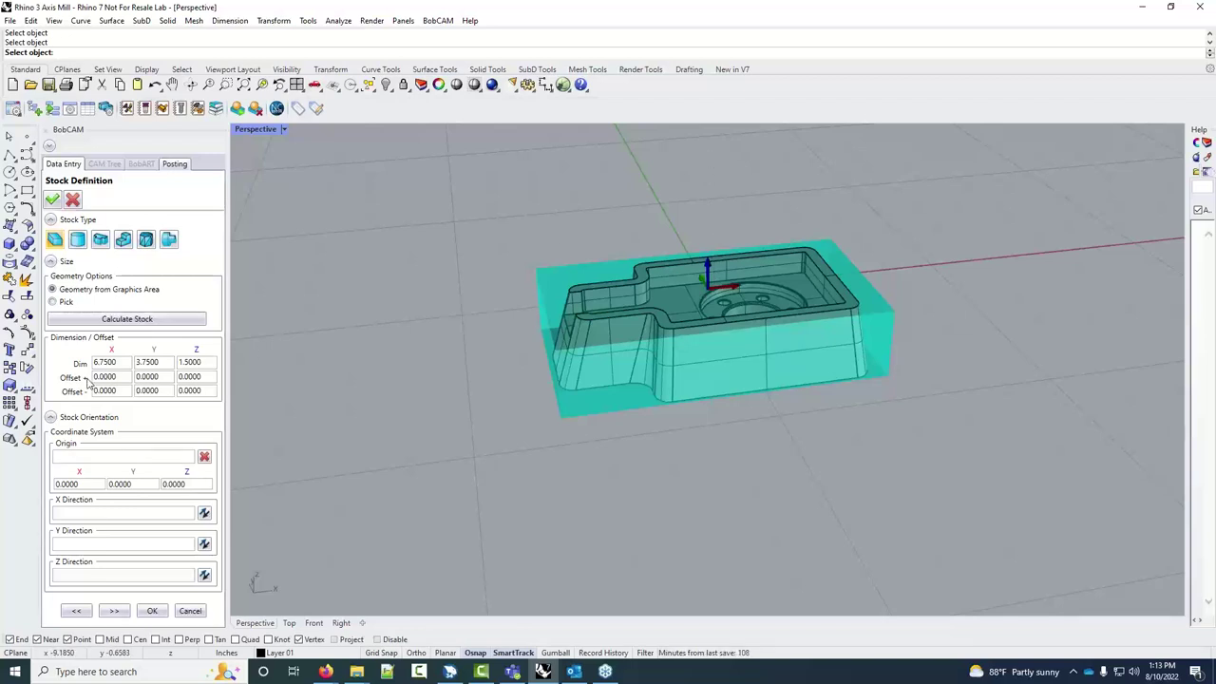
Set stock Z Offset+ to 0 and Z Offset- to 0.25, extending the stock below the part
{"action": "double_click", "coordinate": [203, 376]}
{"action": "key", "text": "BackSpace"}
{"action": "type", "text": ".25"}
{"action": "left_click", "coordinate": [209, 391]}
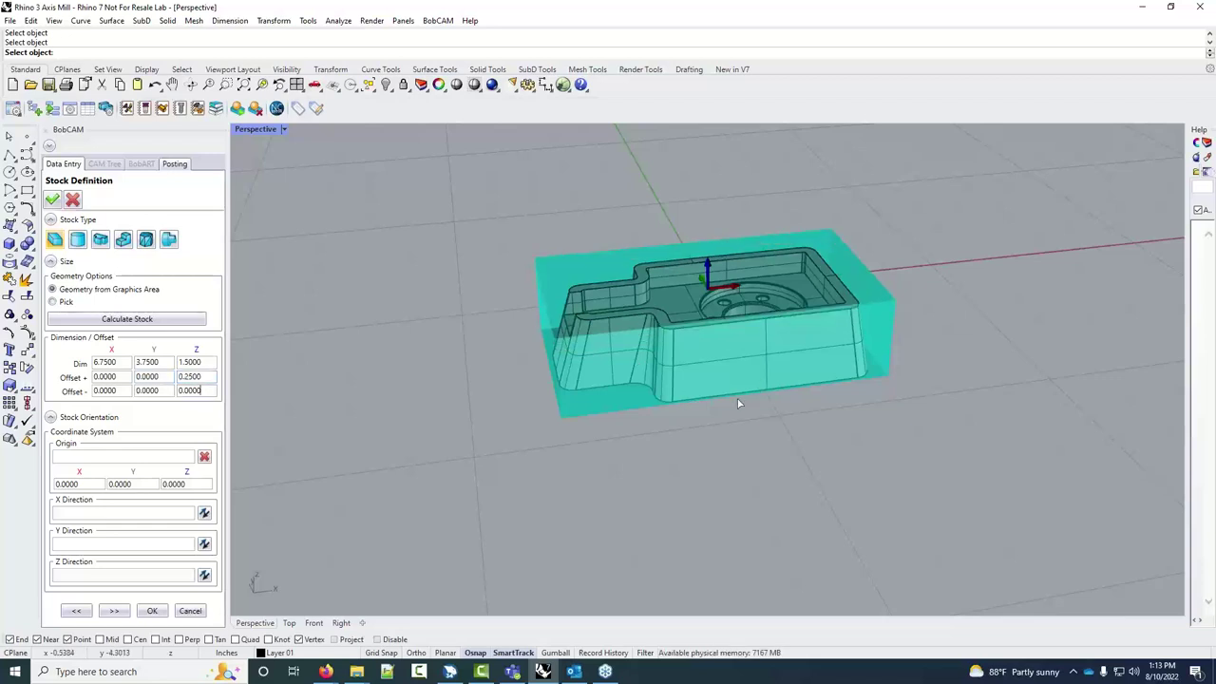
{"action": "mouse_move", "coordinate": [726, 428]}
{"action": "right_mouse_down"}
{"action": "mouse_move", "coordinate": [725, 393]}
{"action": "mouse_move", "coordinate": [728, 408]}
{"action": "right_mouse_up"}
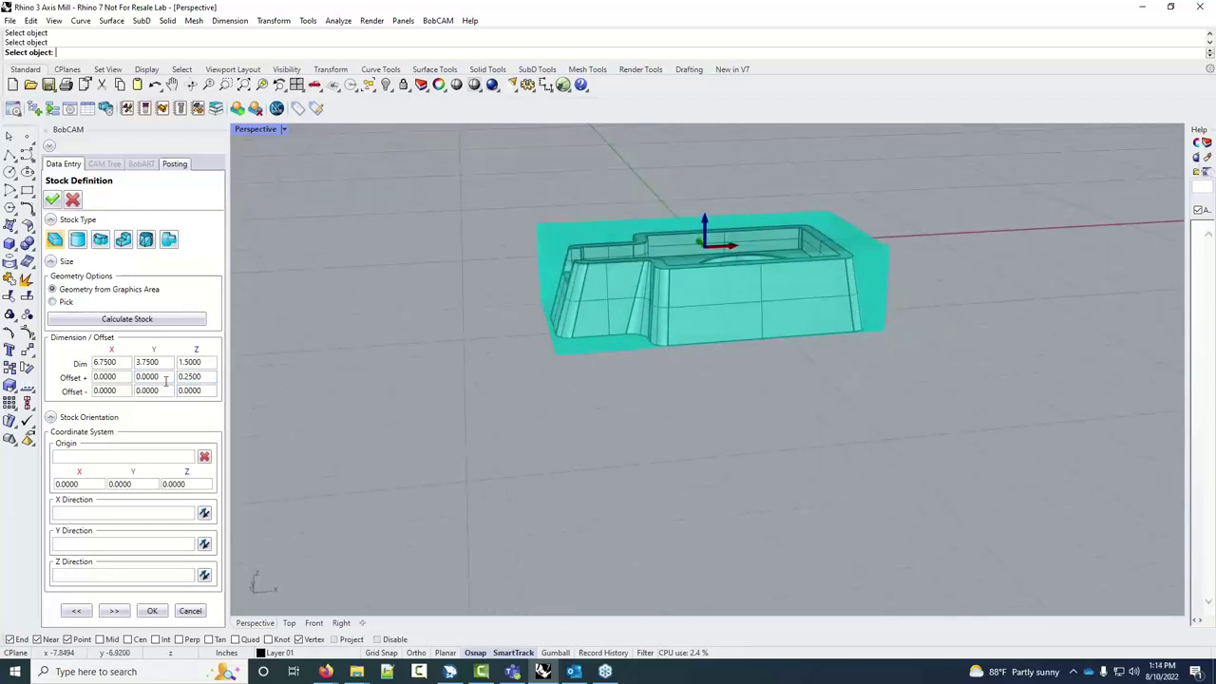
{"action": "double_click", "coordinate": [208, 376]}
{"action": "type", "text": "0"}
{"action": "double_click", "coordinate": [217, 391]}
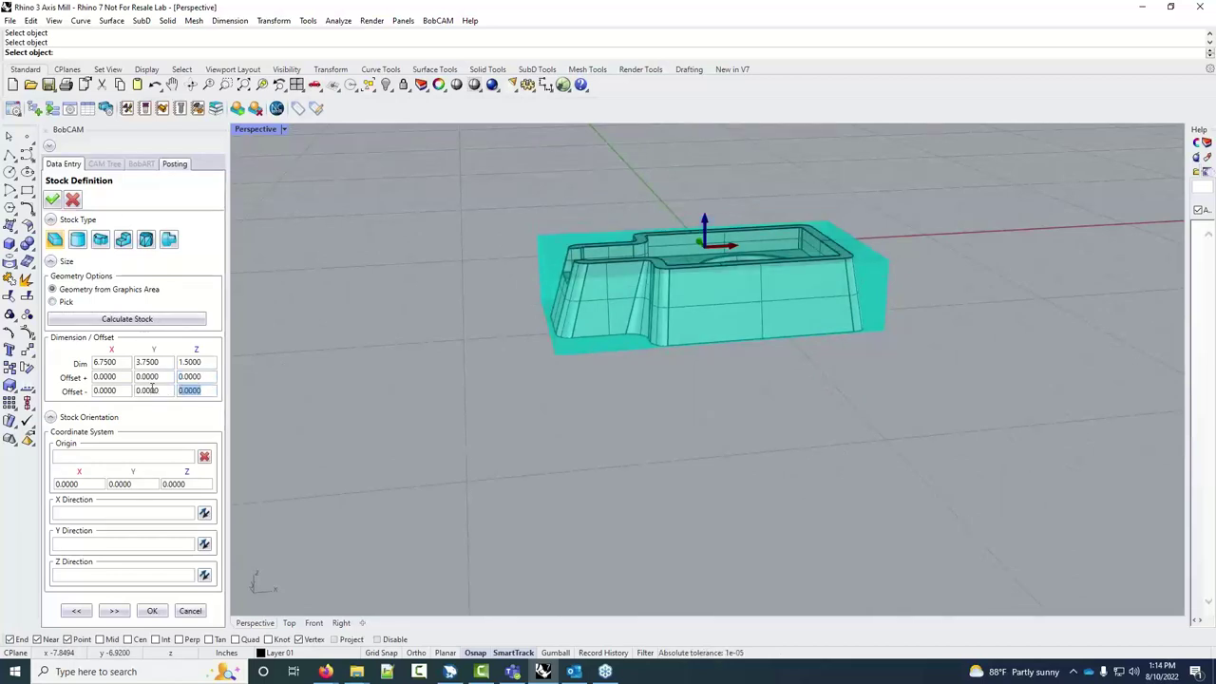
{"action": "type", "text": ".25"}
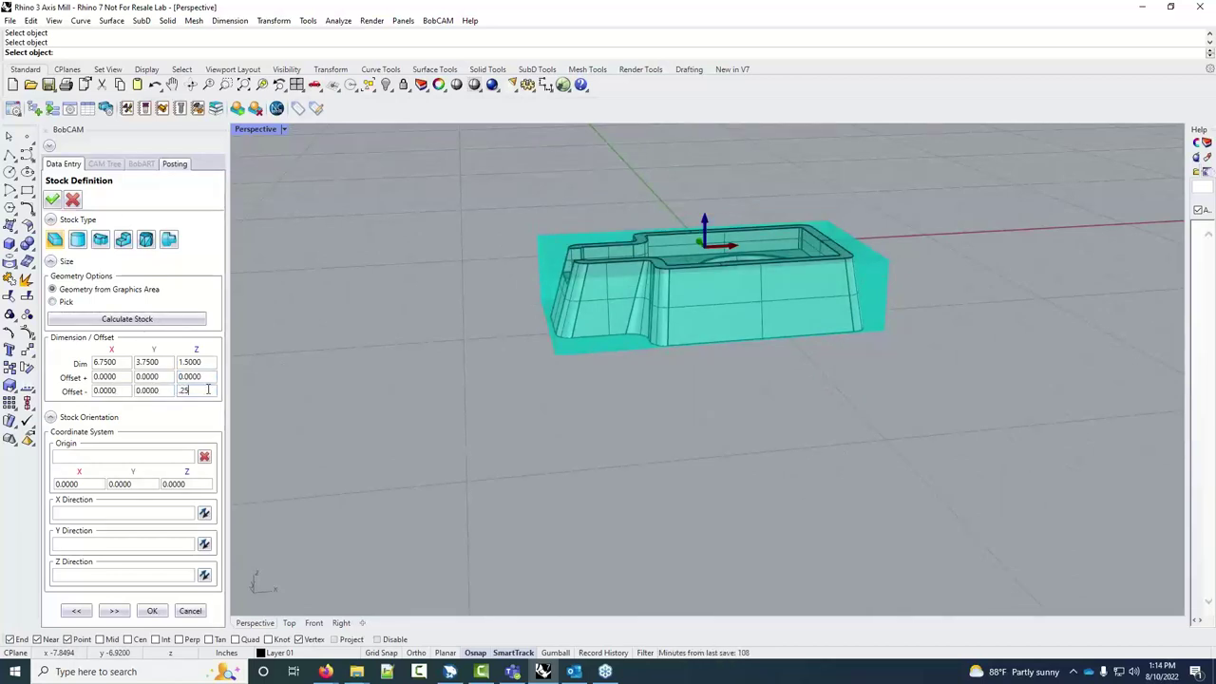
{"action": "key", "text": "Return"}
{"action": "right_click_drag", "start_coordinate": [606, 393], "coordinate": [680, 407]}
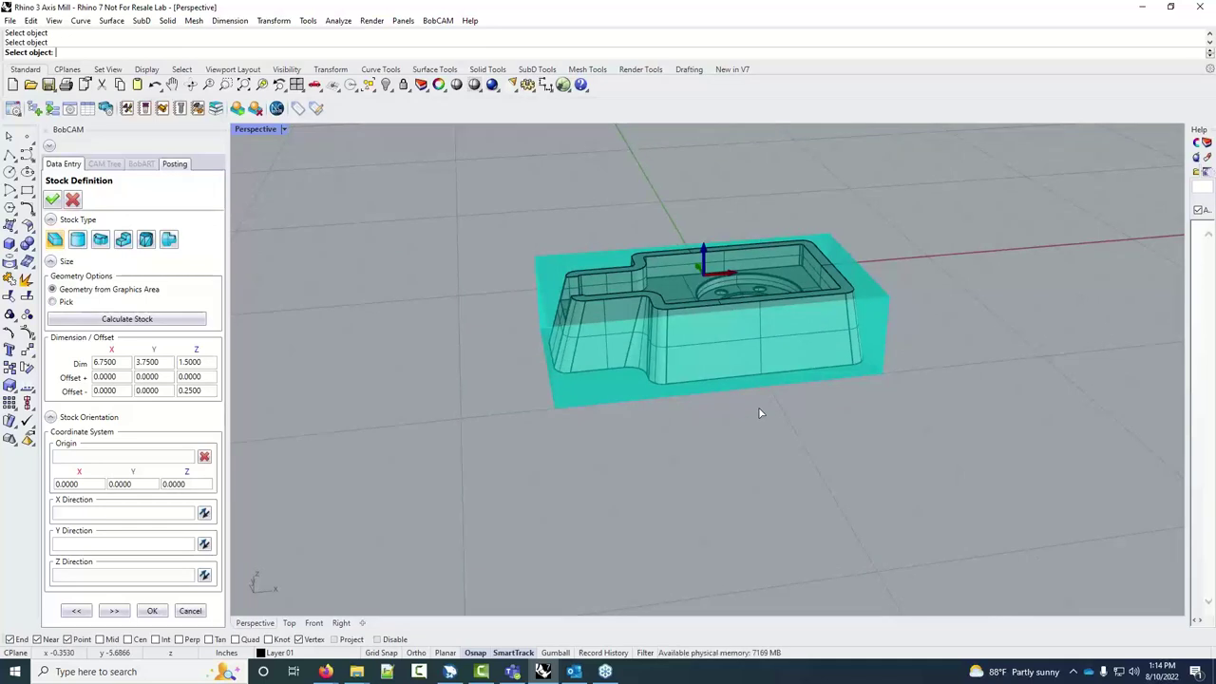
In Machine Setup, snap the origin to the stock's top corner (-3.375, 1.875, 0)
{"action": "left_click", "coordinate": [115, 611]}
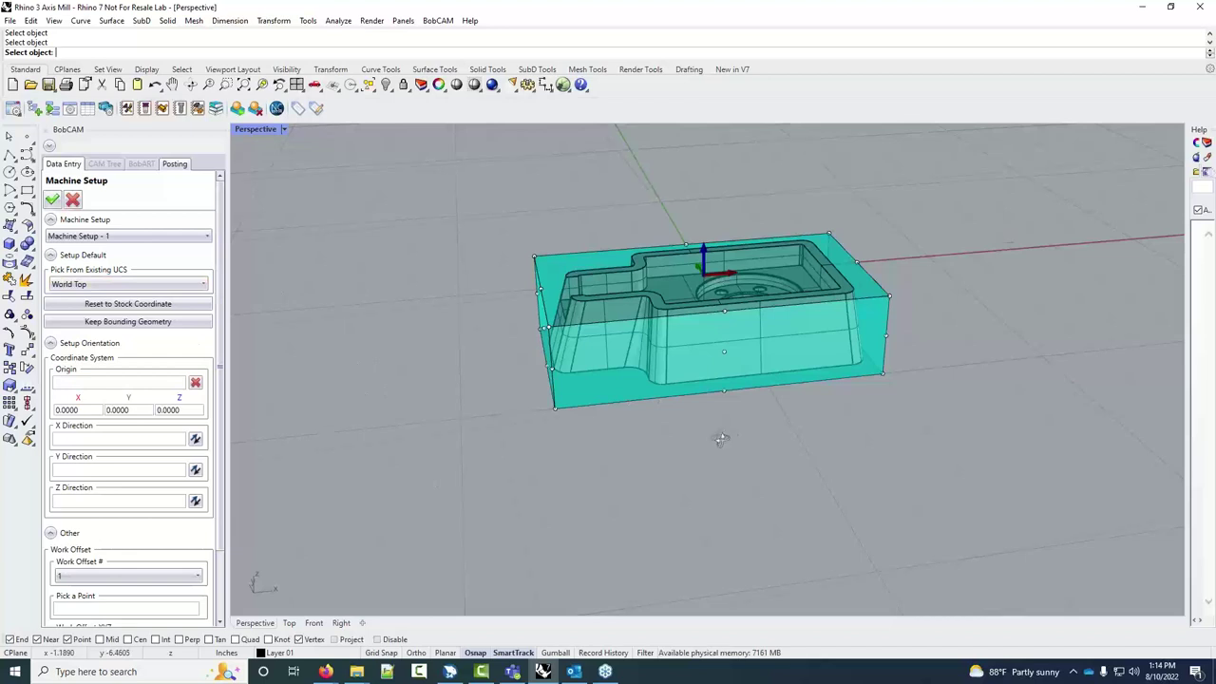
{"action": "right_click_drag", "start_coordinate": [722, 440], "coordinate": [739, 446]}
{"action": "left_click", "coordinate": [110, 385]}
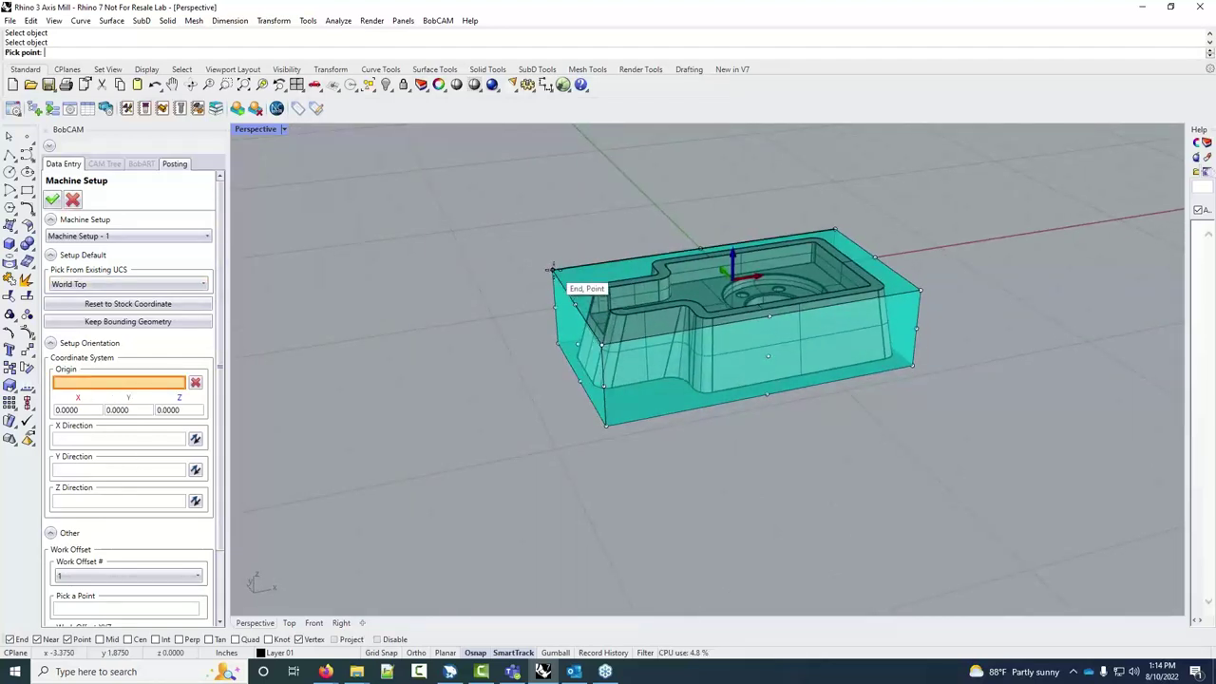
{"action": "left_click", "coordinate": [552, 268]}
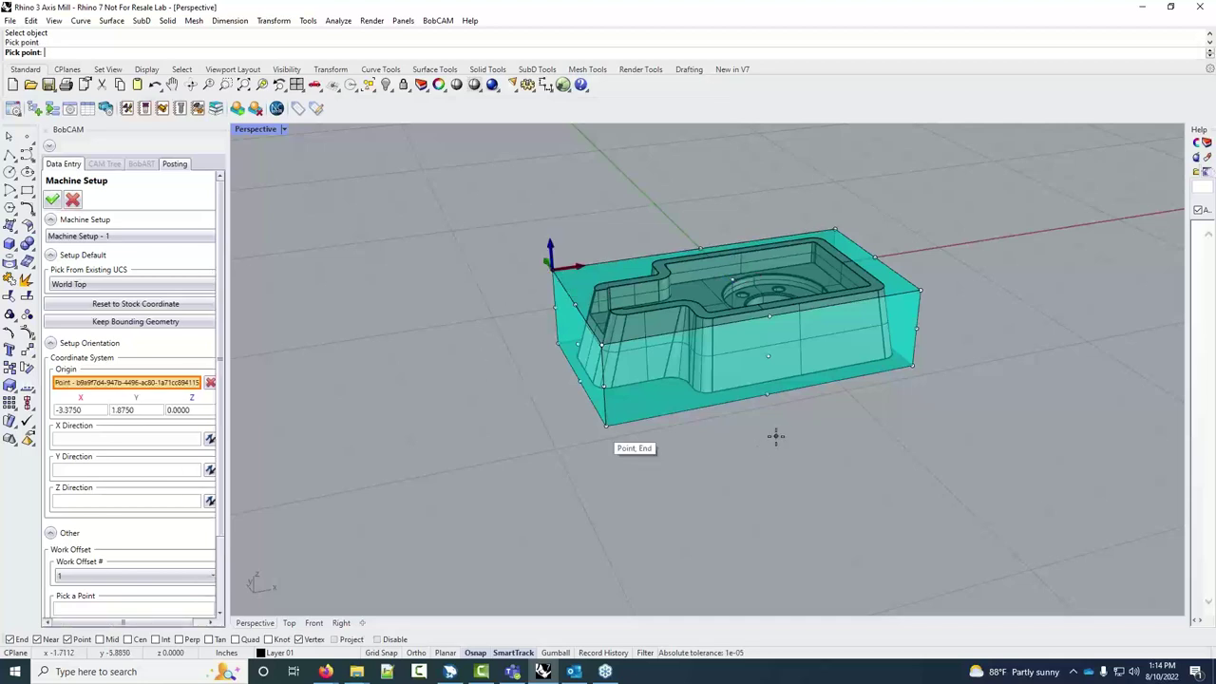
{"action": "right_click_drag", "start_coordinate": [776, 434], "coordinate": [787, 461]}
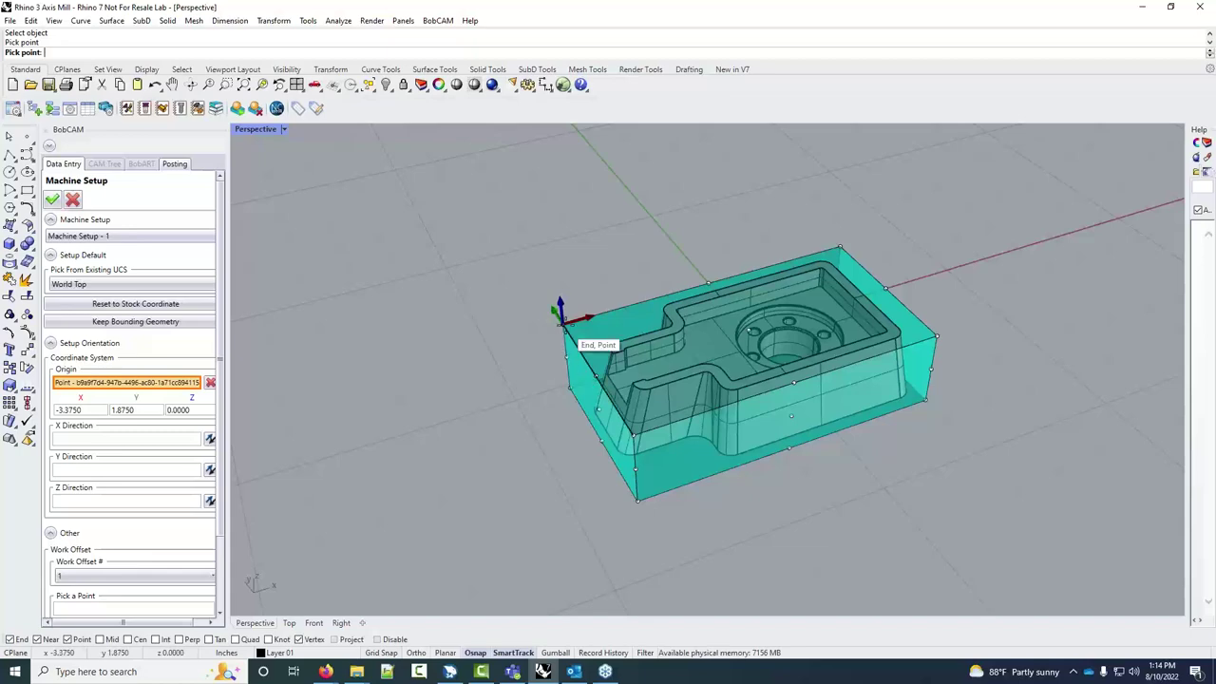
{"action": "mouse_move", "coordinate": [724, 496]}
{"action": "right_mouse_down"}
{"action": "mouse_move", "coordinate": [719, 434]}
{"action": "mouse_move", "coordinate": [713, 492]}
{"action": "right_mouse_up"}
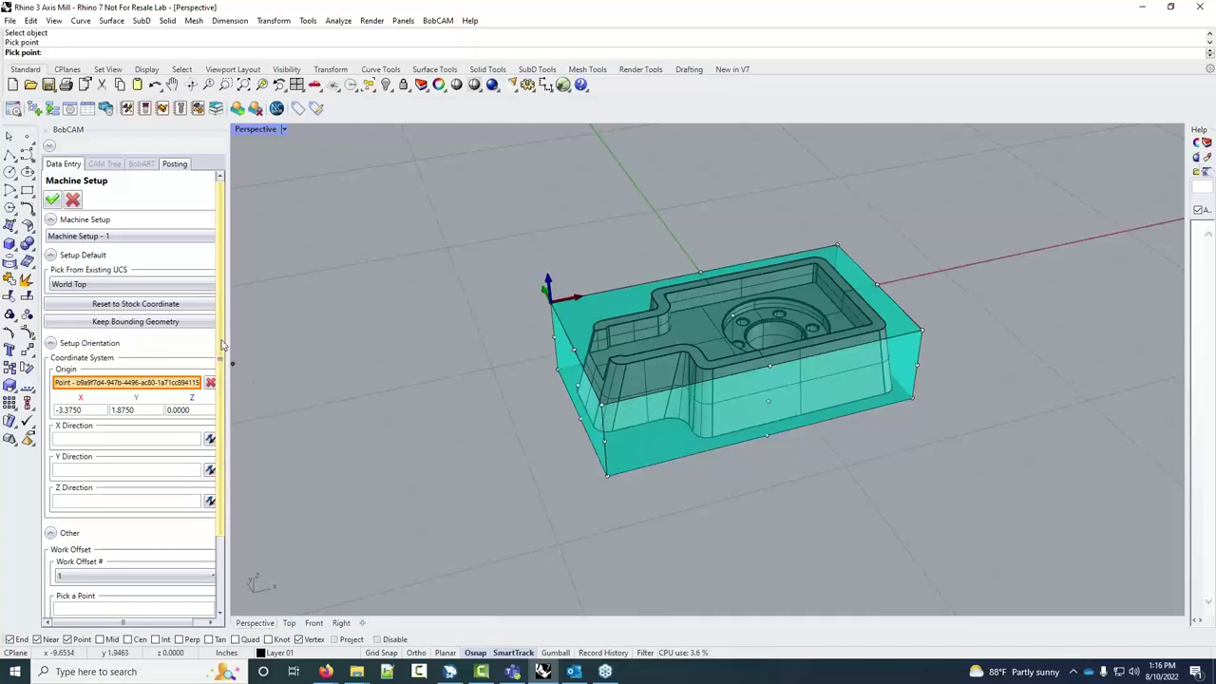
Check the BobCAM license status from the BobCAM menu
{"action": "scroll", "coordinate": [221, 344], "scroll_direction": "down", "scroll_amount": 3}
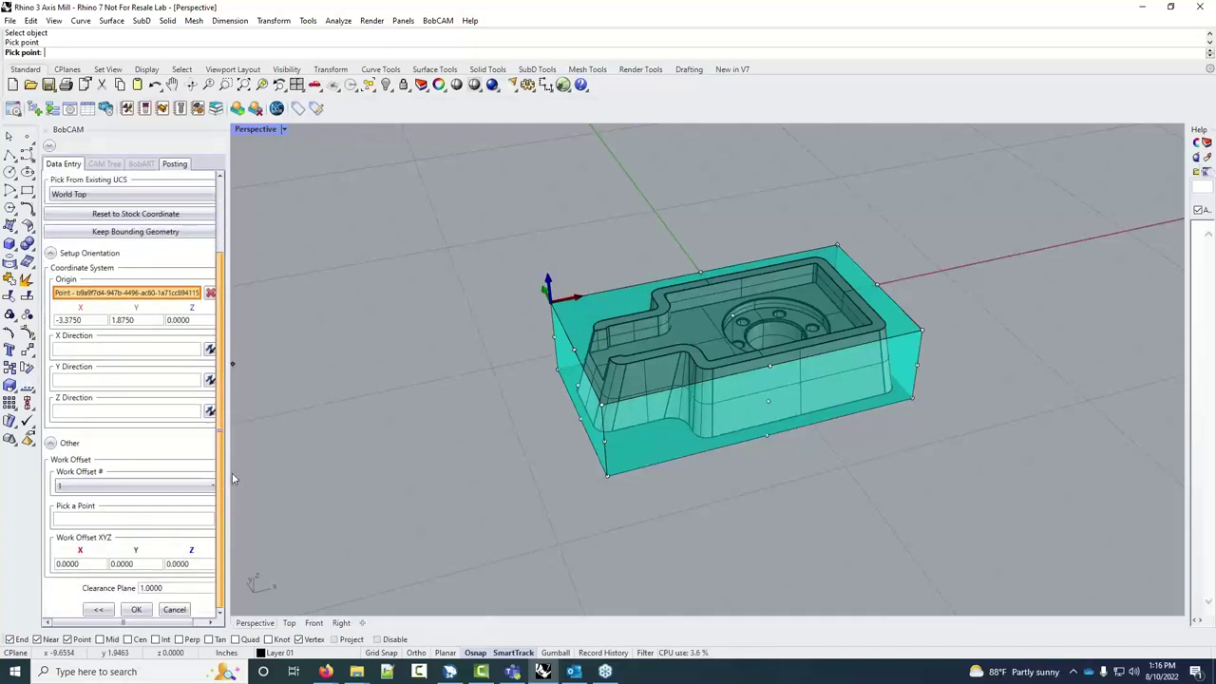
{"action": "left_click", "coordinate": [434, 22]}
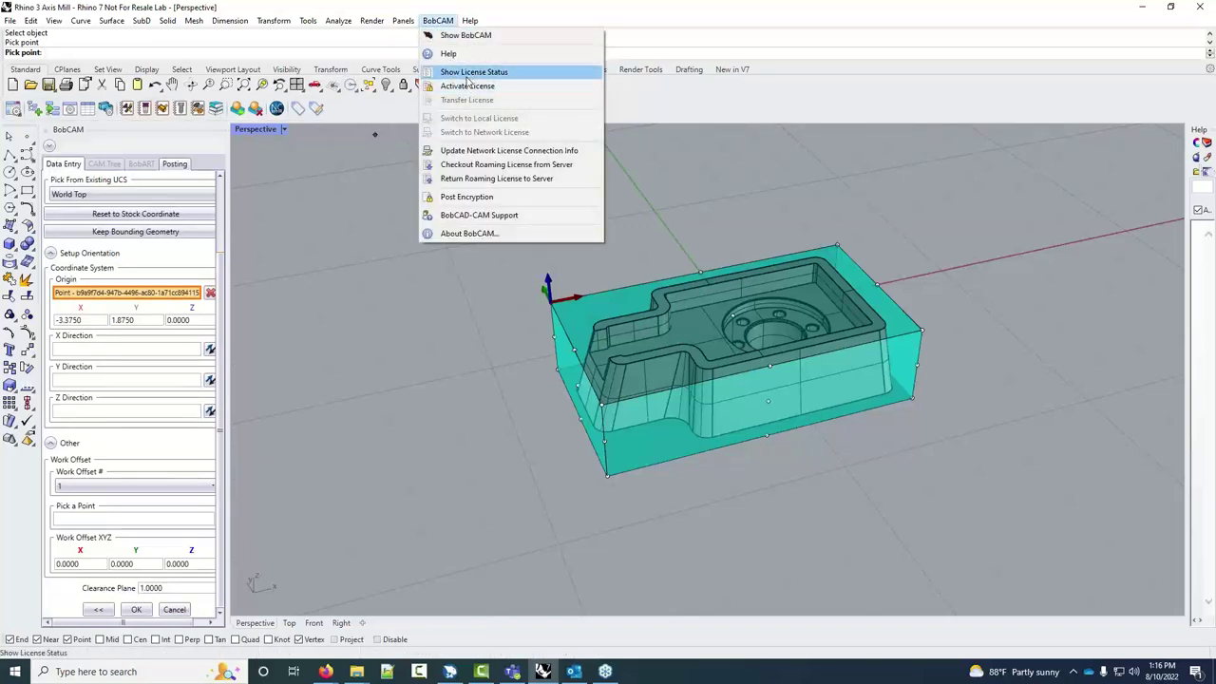
{"action": "left_click", "coordinate": [437, 73]}
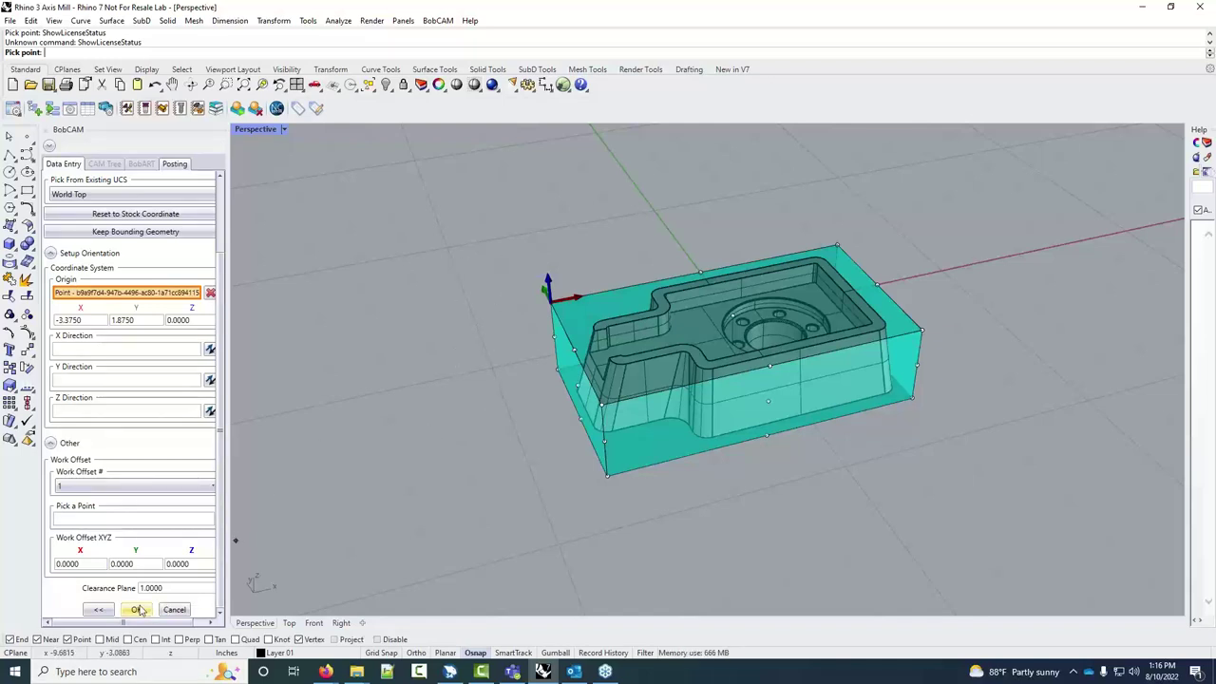
{"action": "left_click", "coordinate": [137, 609]}
Widen the BobCAM panel and set the Work Offset Z to 3
{"action": "left_click_drag", "start_coordinate": [228, 472], "coordinate": [261, 472]}
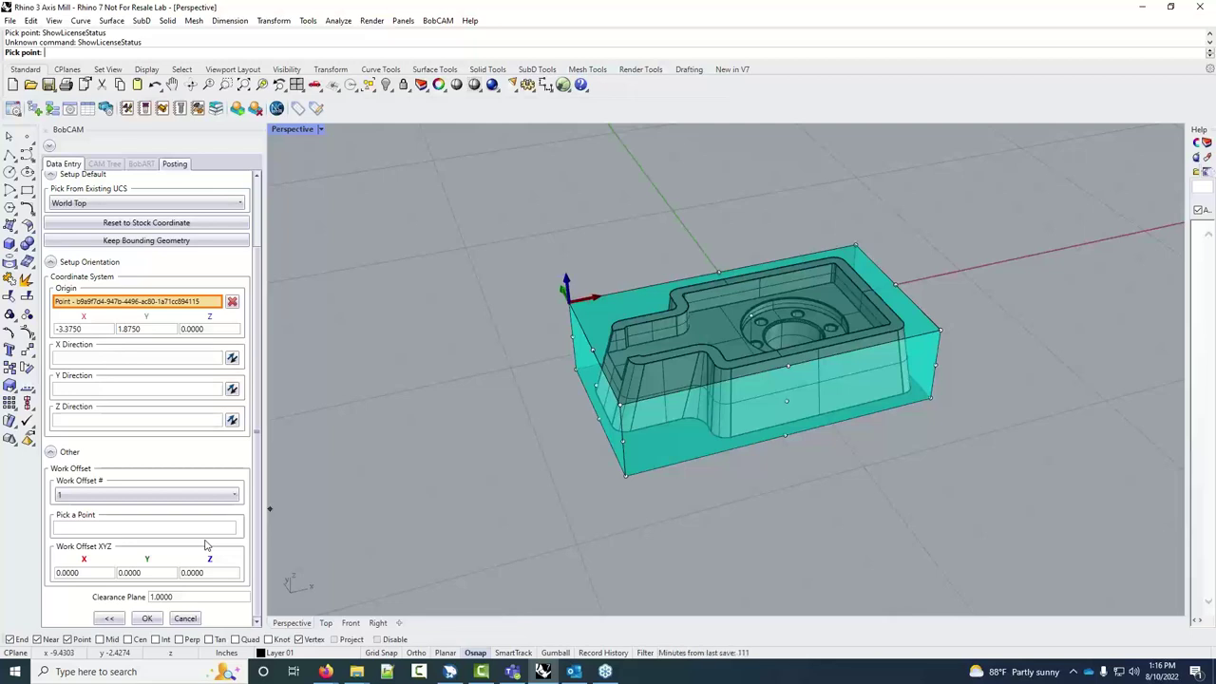
{"action": "double_click", "coordinate": [222, 571]}
{"action": "type", "text": "3"}
{"action": "key", "text": "Tab"}
Accept Machine Setup and select the Workpiece and Stock entries in the CAM tree
{"action": "left_click", "coordinate": [147, 618]}
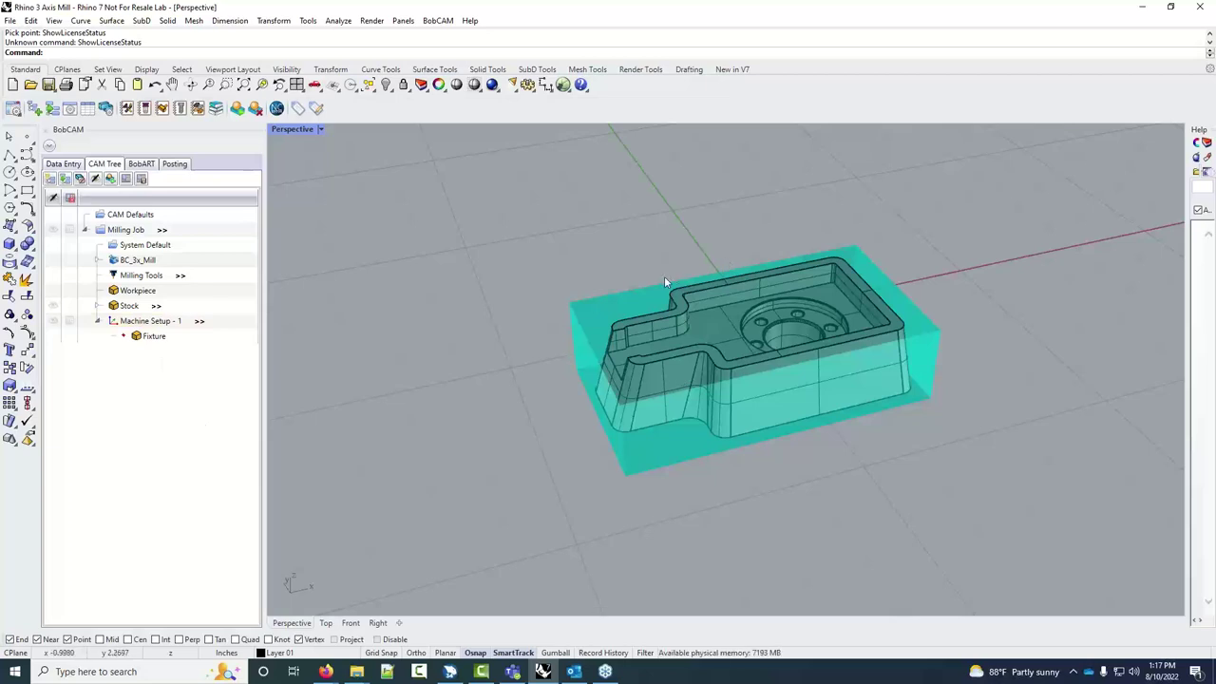
{"action": "left_click", "coordinate": [150, 291]}
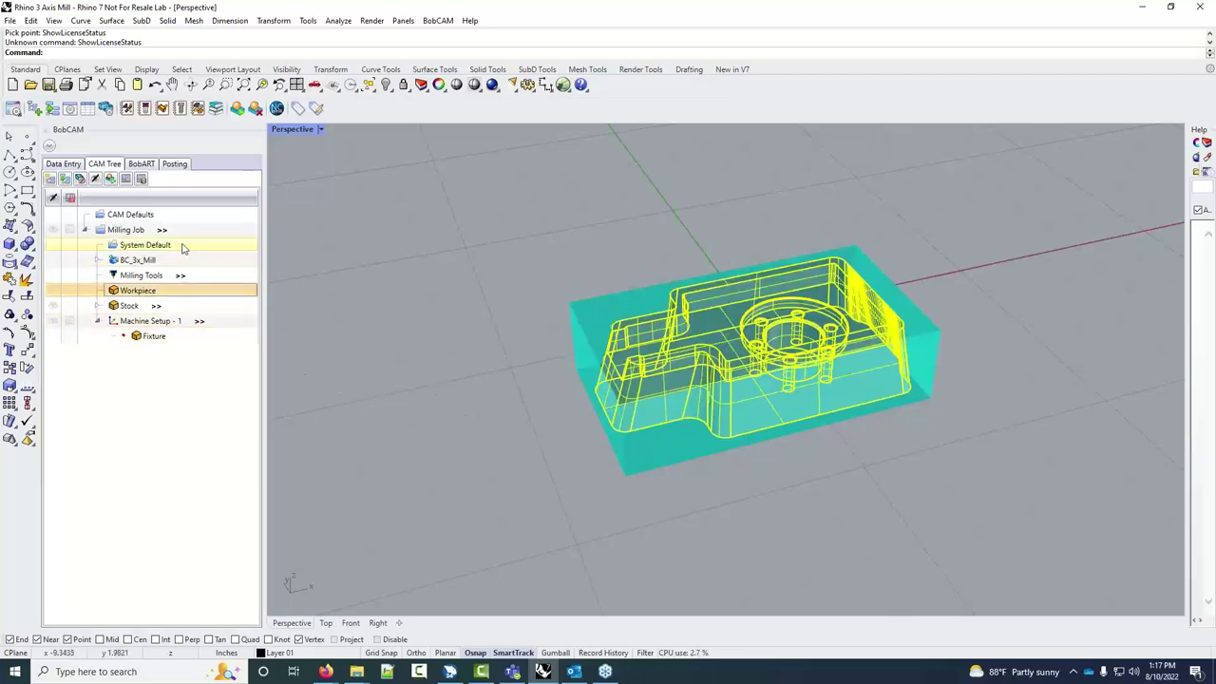
{"action": "left_click", "coordinate": [56, 307]}
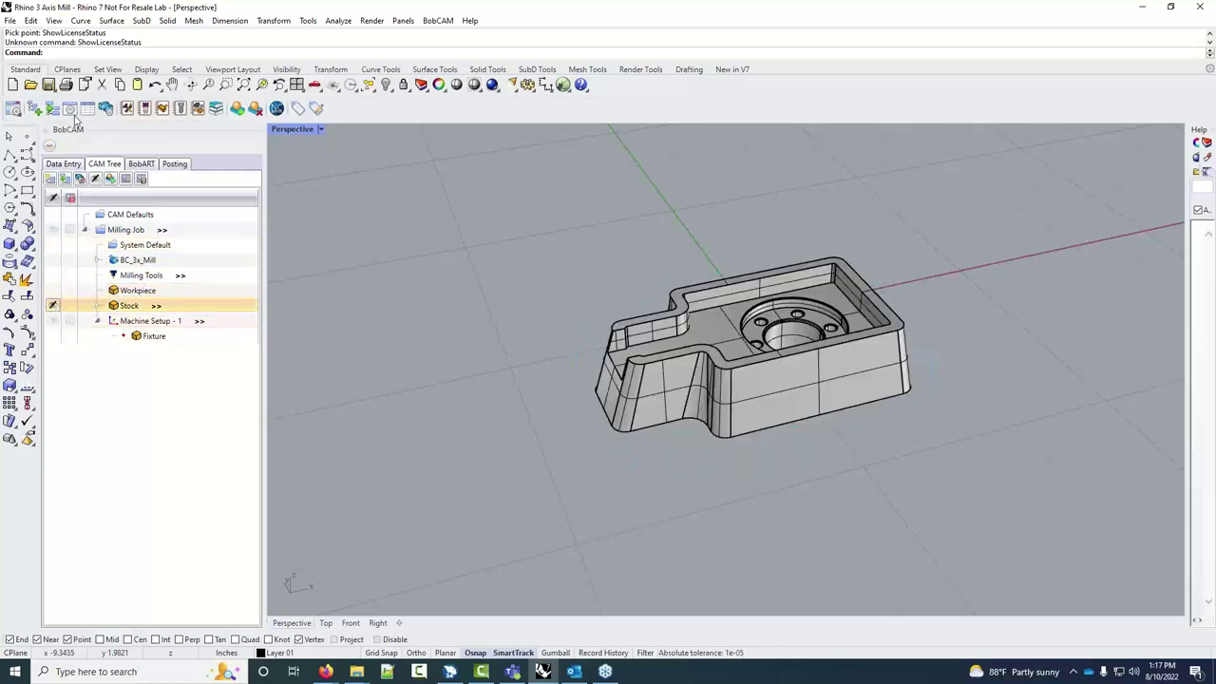
{"action": "left_click", "coordinate": [13, 110]}
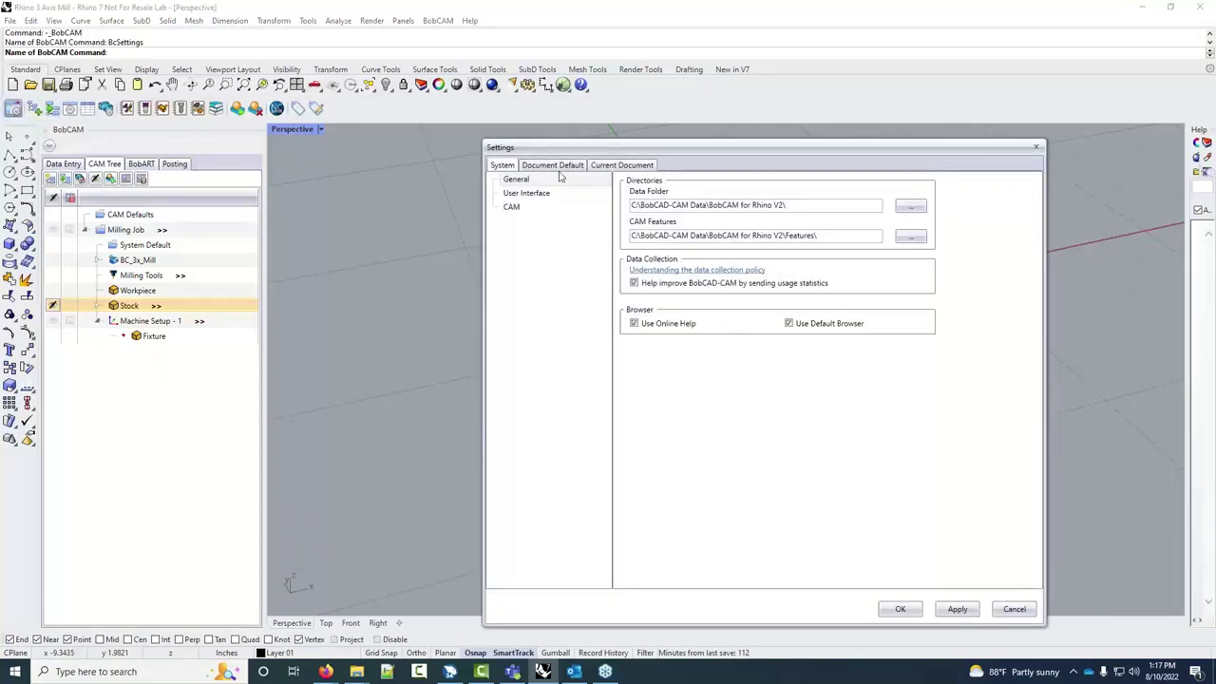
Set the CAM category's Status Location to Right, apply, and close Settings
{"action": "left_click", "coordinate": [518, 207]}
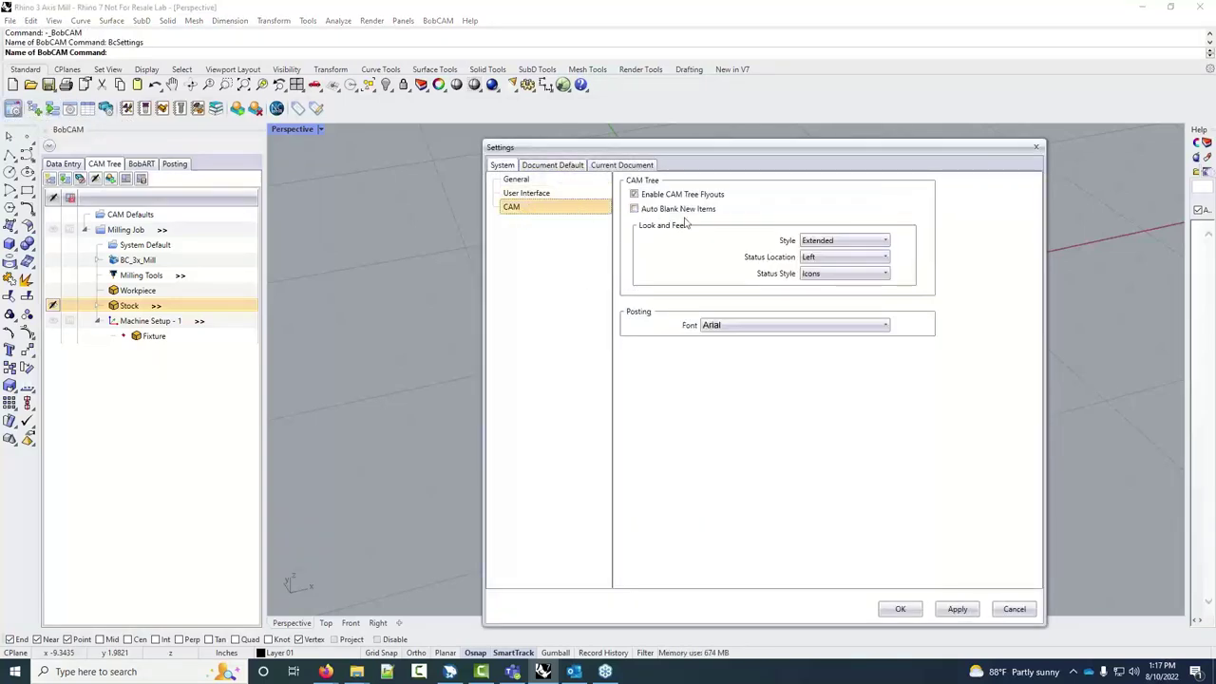
{"action": "left_click", "coordinate": [832, 258]}
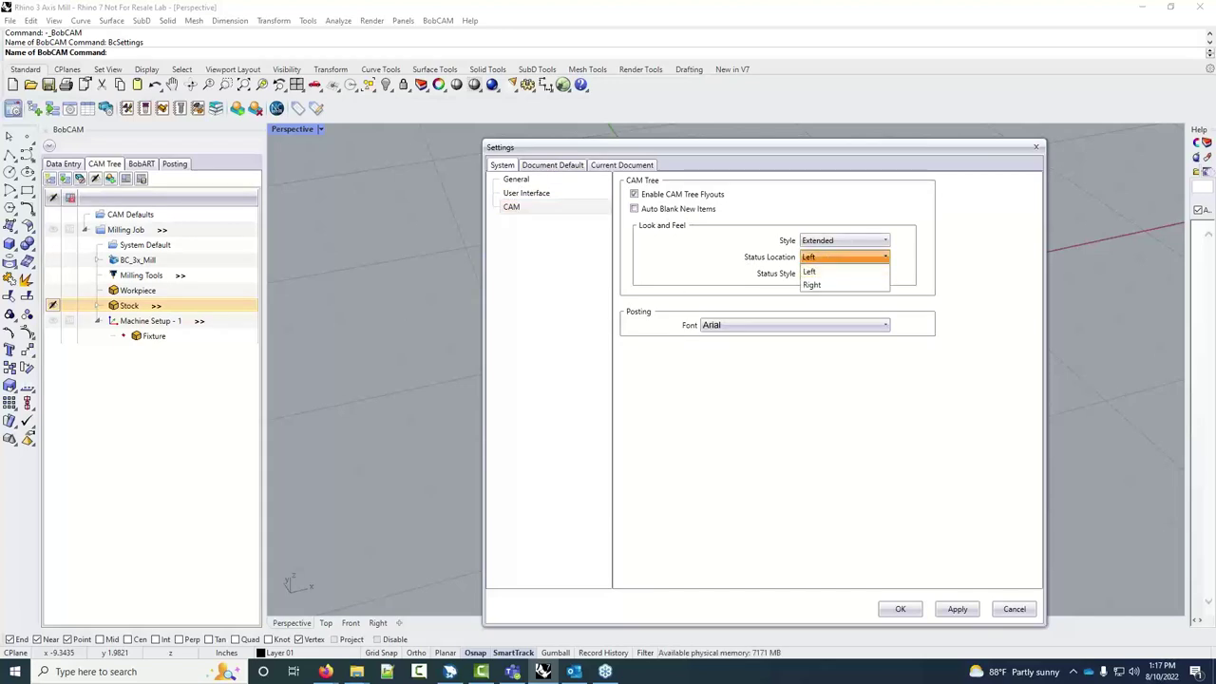
{"action": "left_click", "coordinate": [839, 285]}
{"action": "left_click", "coordinate": [957, 610]}
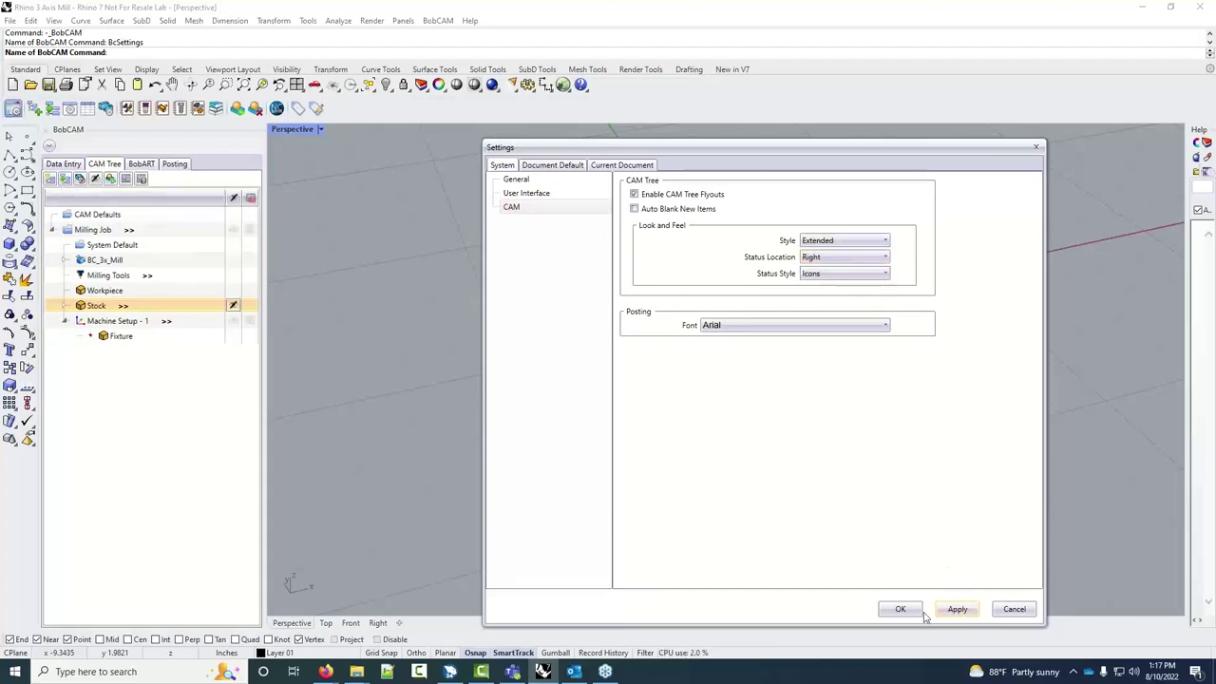
{"action": "left_click", "coordinate": [900, 609]}
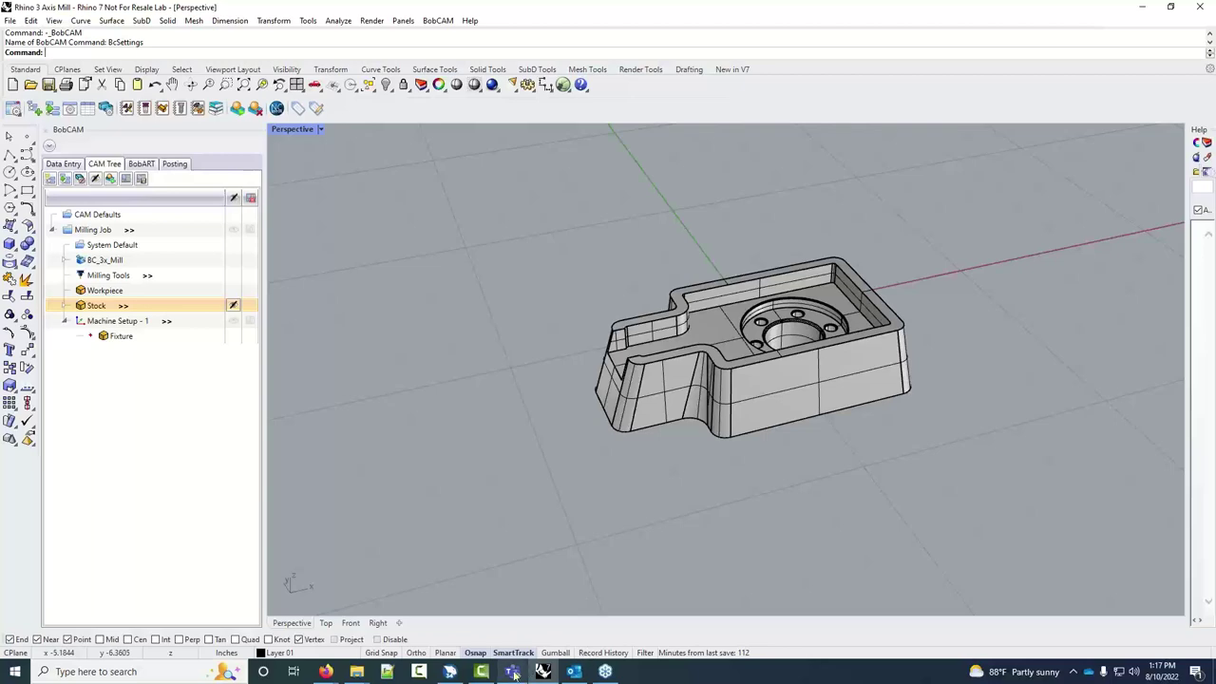
Return to the Firefox CAM Quick Guide page and highlight step 2 on workpiece and stock
{"action": "left_click", "coordinate": [326, 671]}
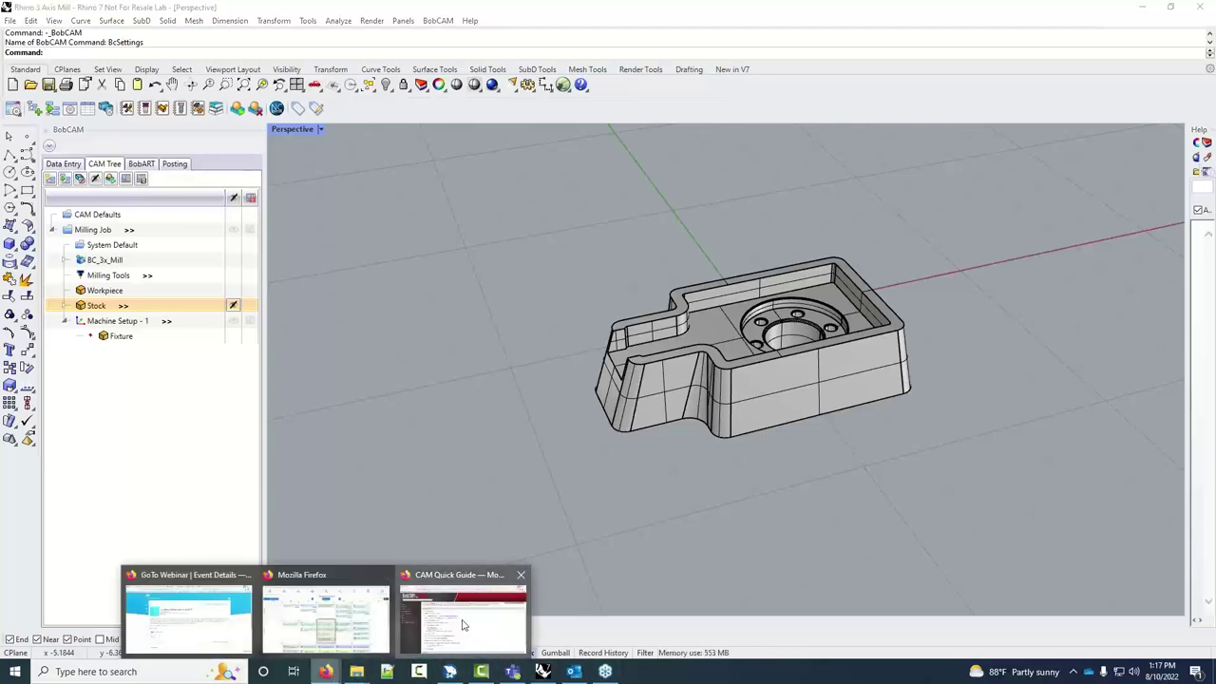
{"action": "left_click", "coordinate": [466, 622]}
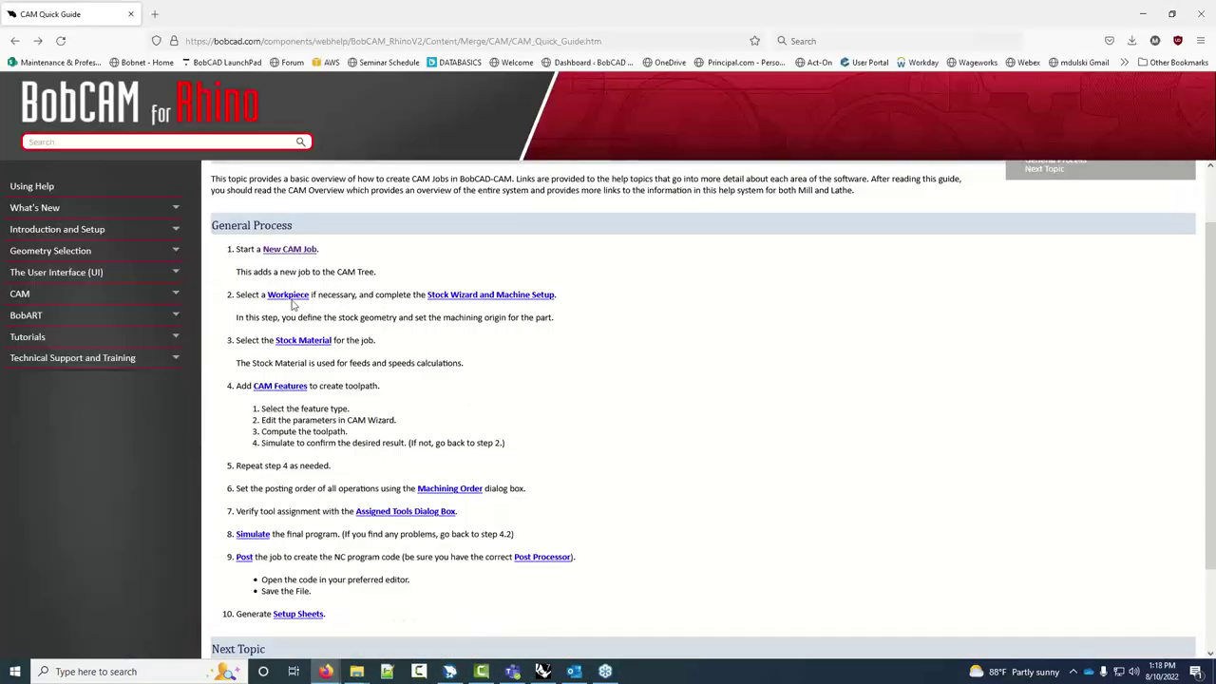
{"action": "left_click_drag", "start_coordinate": [230, 295], "coordinate": [598, 321]}
{"action": "left_click", "coordinate": [598, 321]}
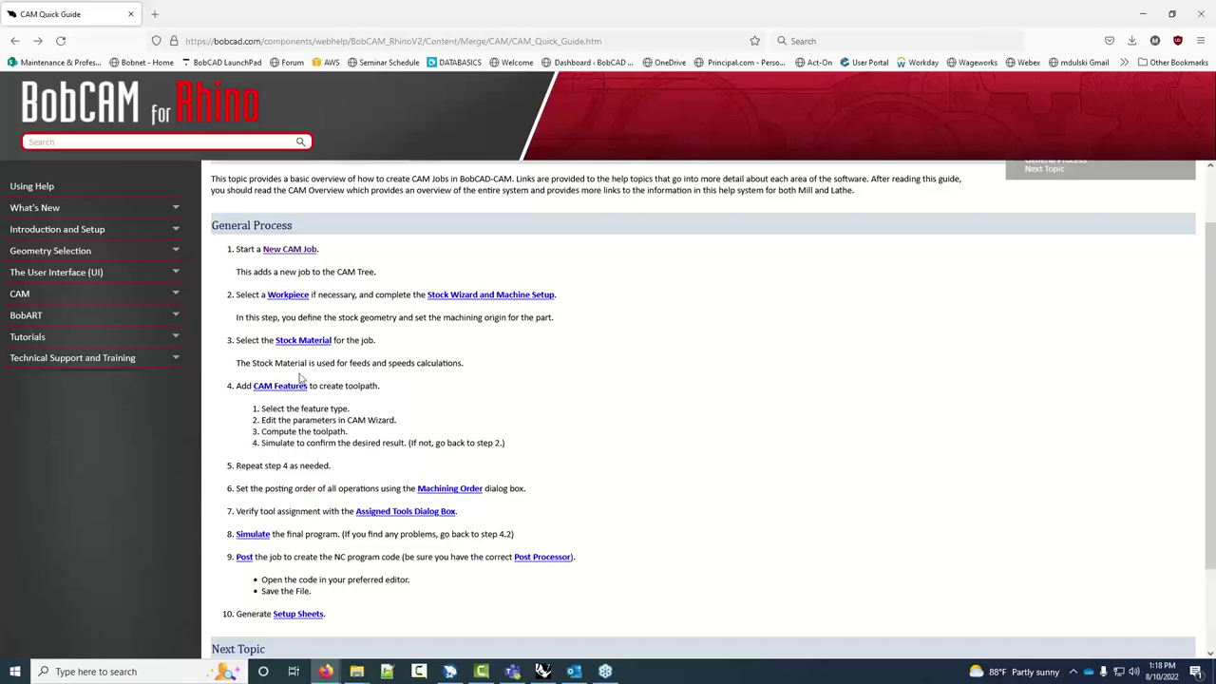
Back in Rhino, expand Stock in the CAM Tree to reveal Carbon Steel 1018 - Plain
{"action": "left_click", "coordinate": [543, 671]}
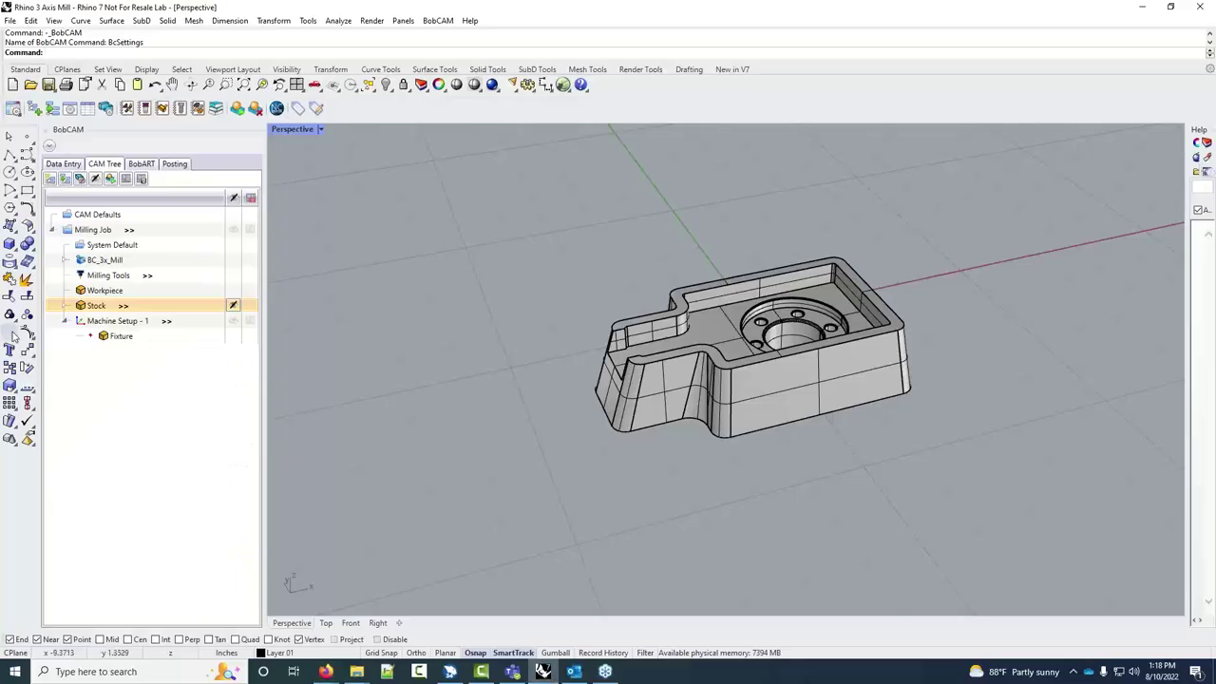
{"action": "left_click", "coordinate": [65, 305]}
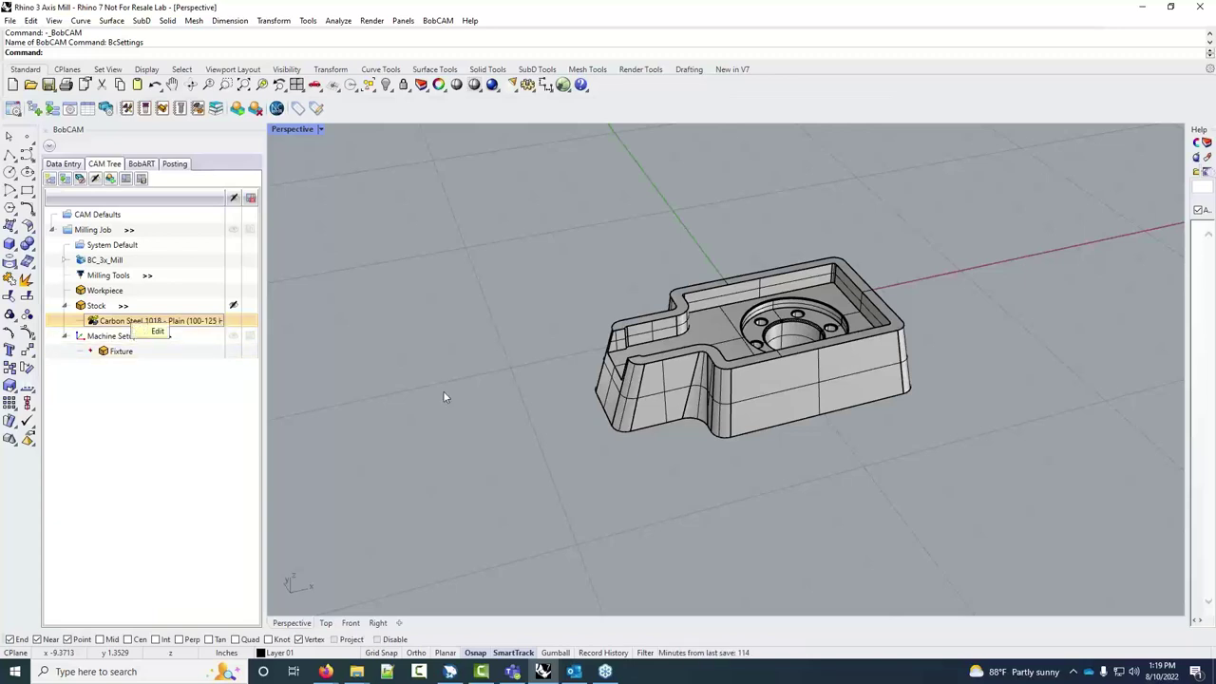
In the stock material library, choose ALUMINUM's Wrought Alum 6061-T6, T651 (95 HB)
{"action": "double_click", "coordinate": [133, 326]}
{"action": "left_click", "coordinate": [334, 195]}
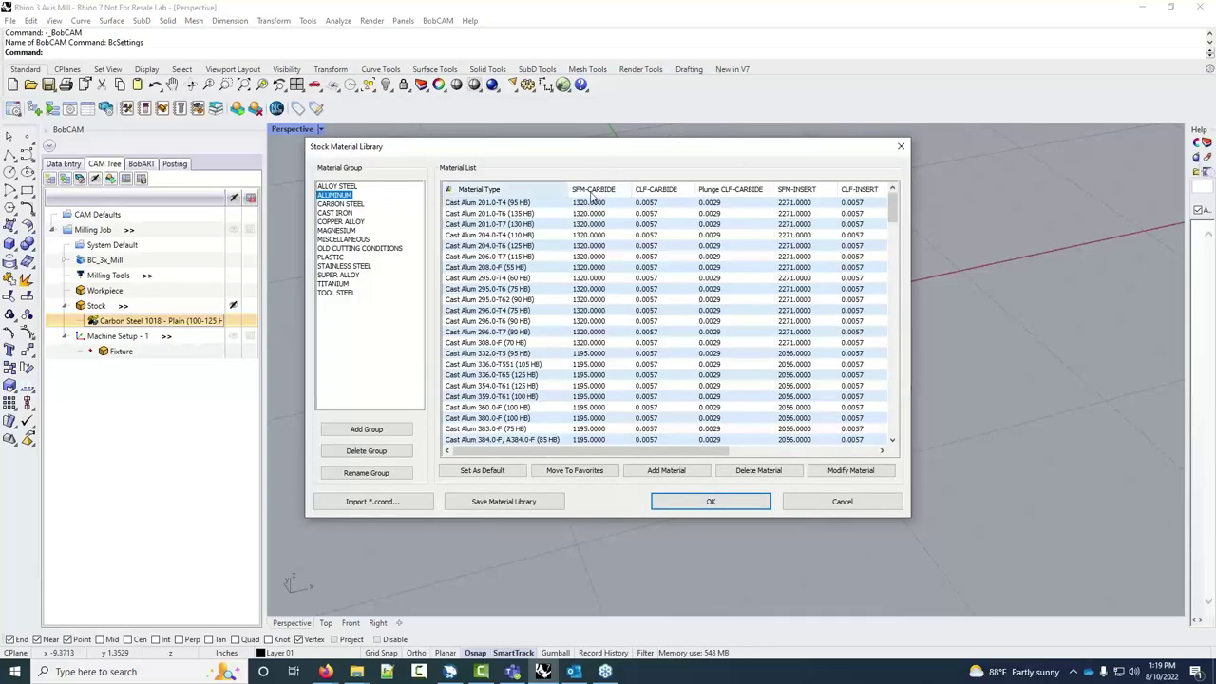
{"action": "scroll", "coordinate": [506, 326], "scroll_direction": "down", "scroll_amount": 15}
{"action": "scroll", "coordinate": [506, 325], "scroll_direction": "down", "scroll_amount": 2}
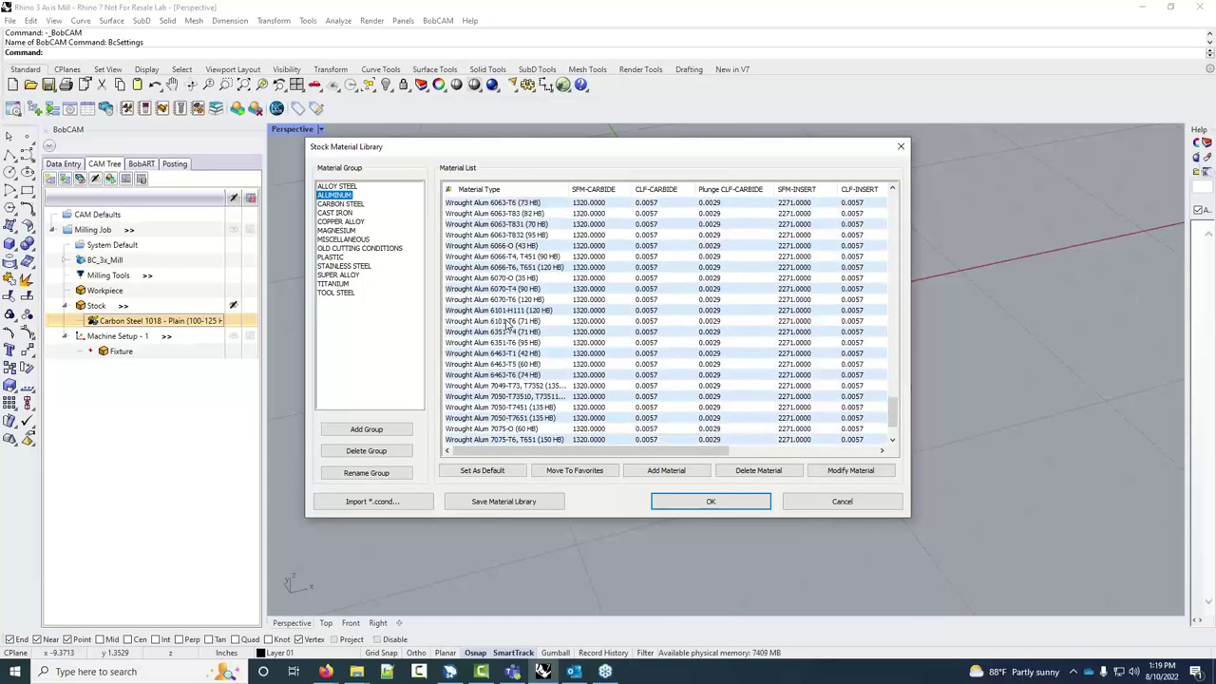
{"action": "scroll", "coordinate": [511, 213], "scroll_direction": "up", "scroll_amount": 3}
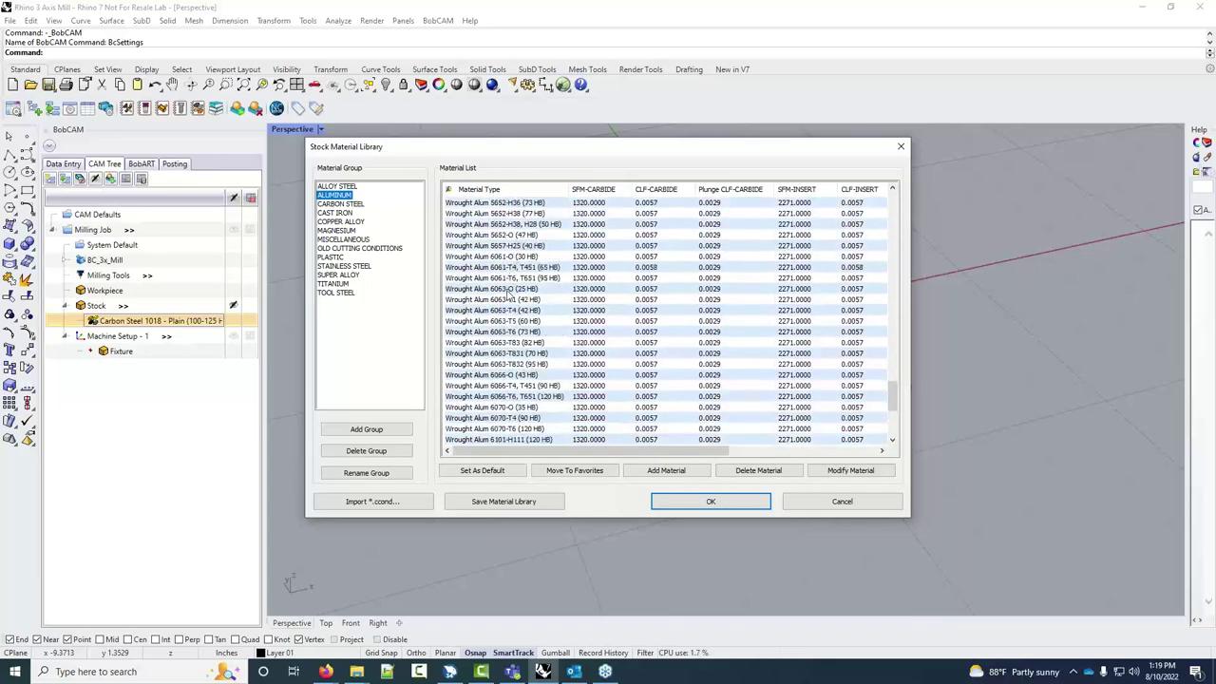
{"action": "left_click", "coordinate": [508, 277]}
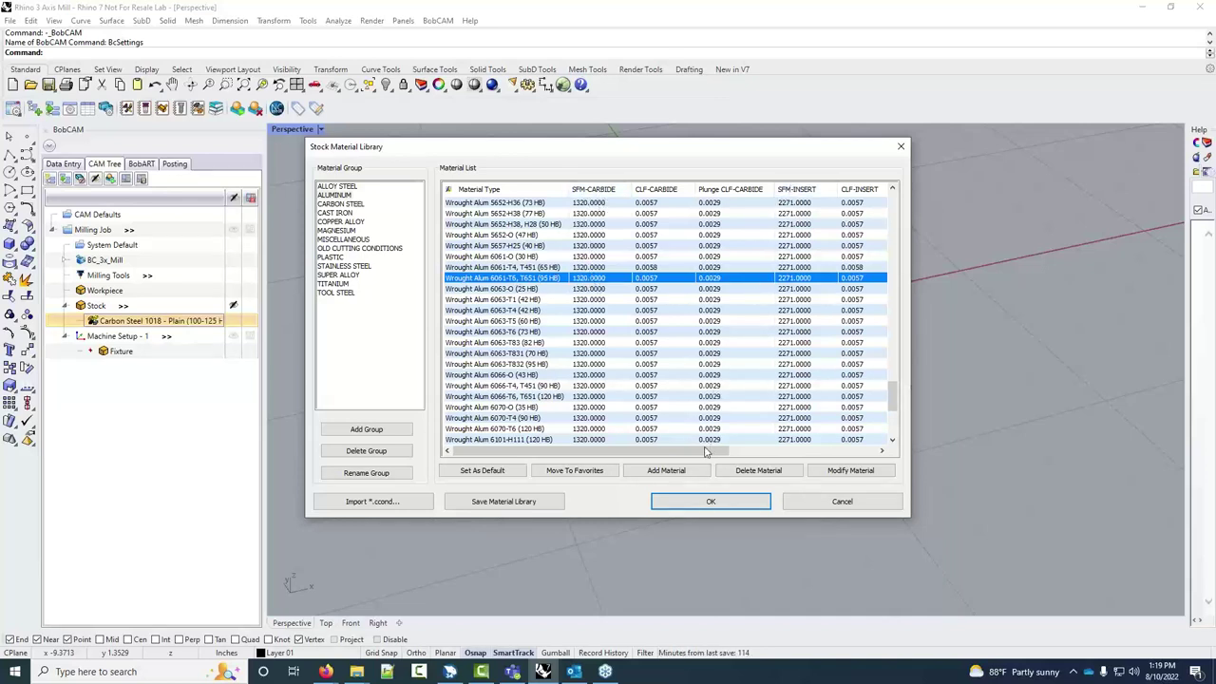
{"action": "left_click_drag", "start_coordinate": [707, 452], "coordinate": [610, 456]}
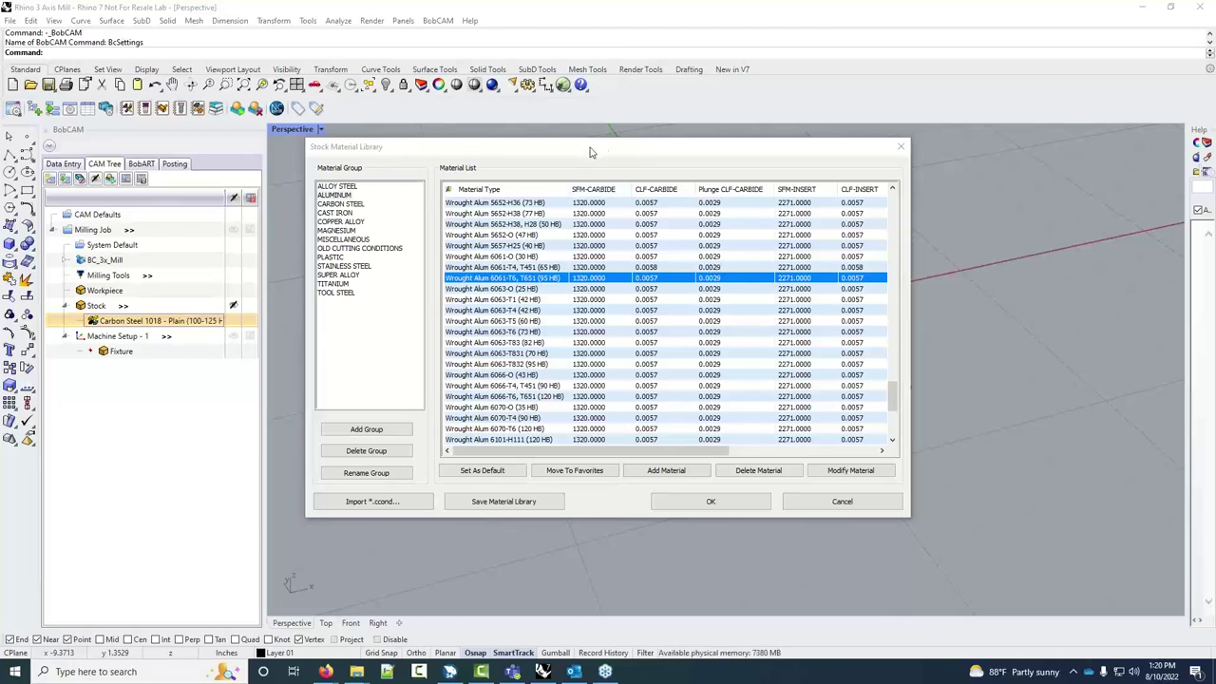
Make Wrought Alum 6061-T6, T651 the default material and apply it to the stock
{"action": "left_click_drag", "start_coordinate": [600, 146], "coordinate": [600, 154]}
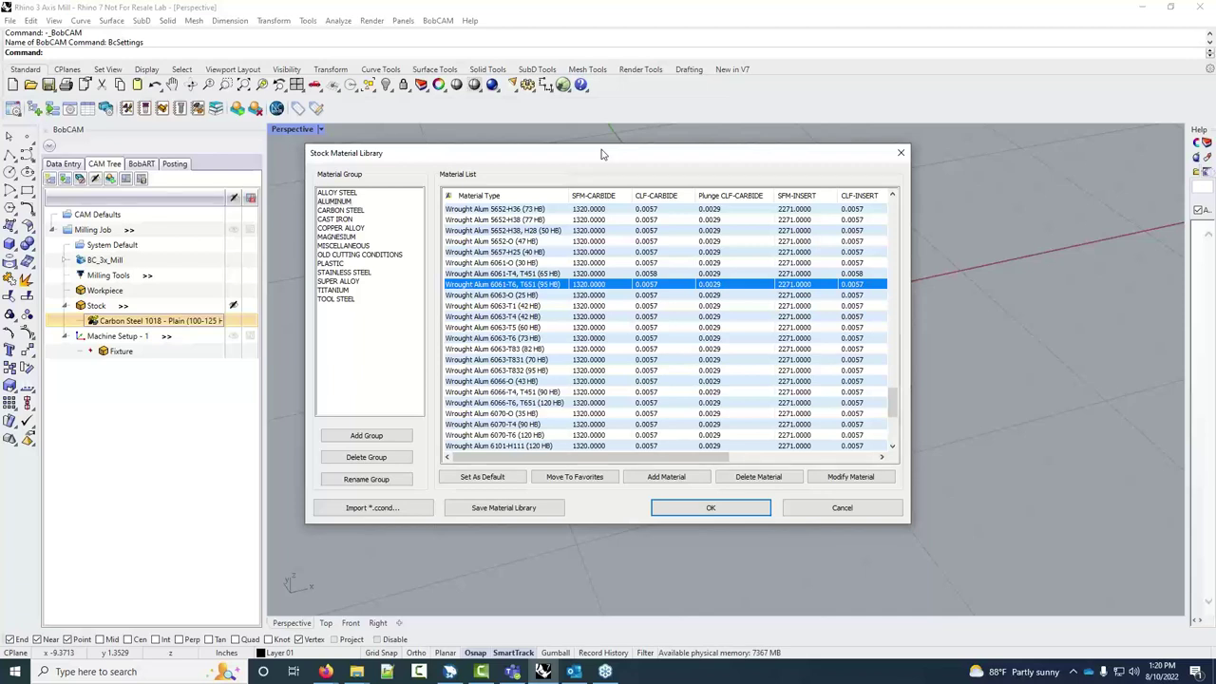
{"action": "left_click", "coordinate": [494, 478]}
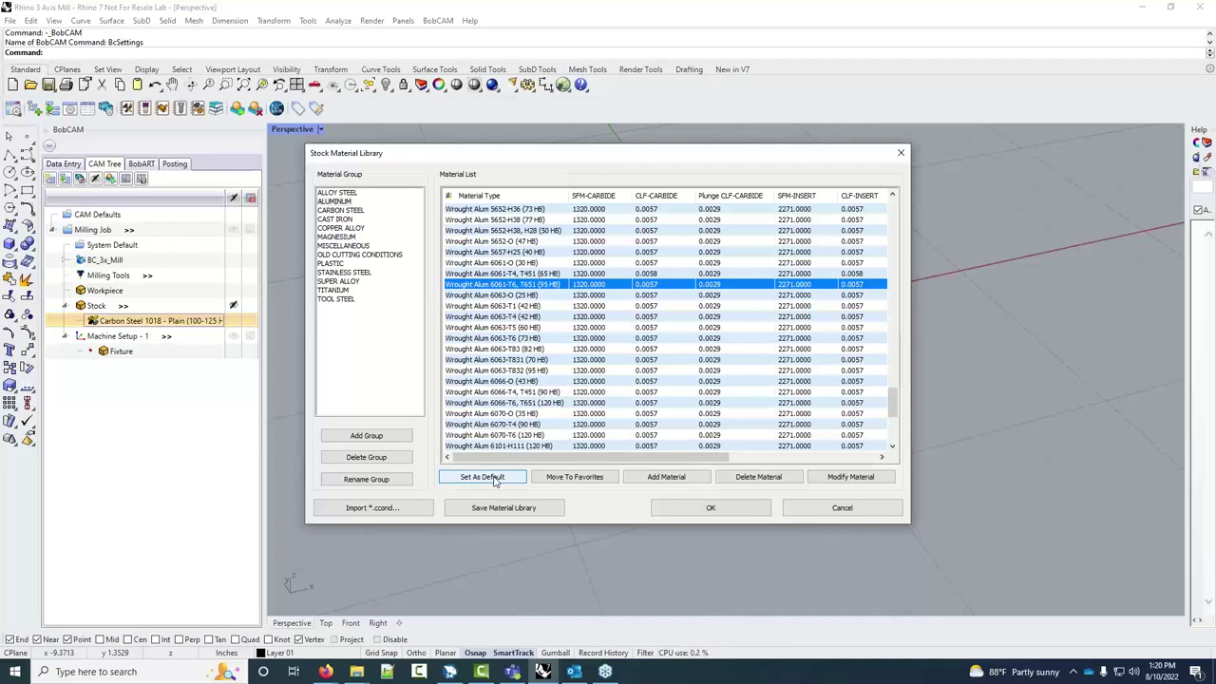
{"action": "left_click", "coordinate": [489, 477]}
{"action": "left_click", "coordinate": [684, 511]}
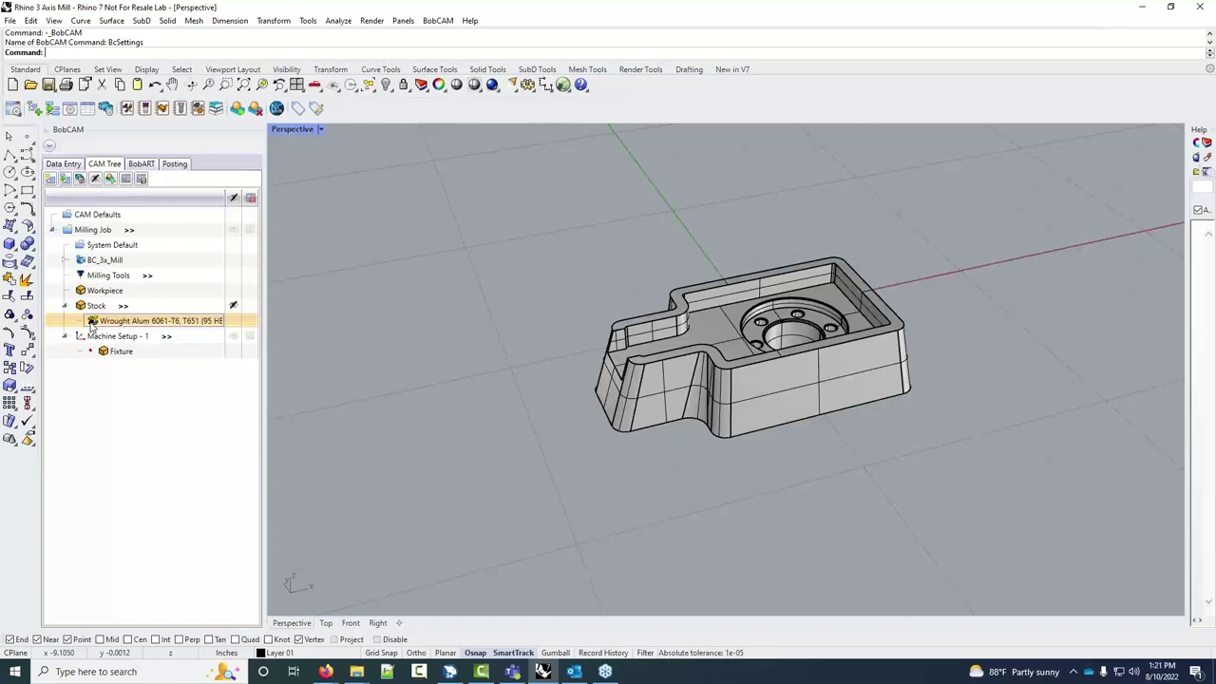
{"action": "left_click", "coordinate": [326, 672]}
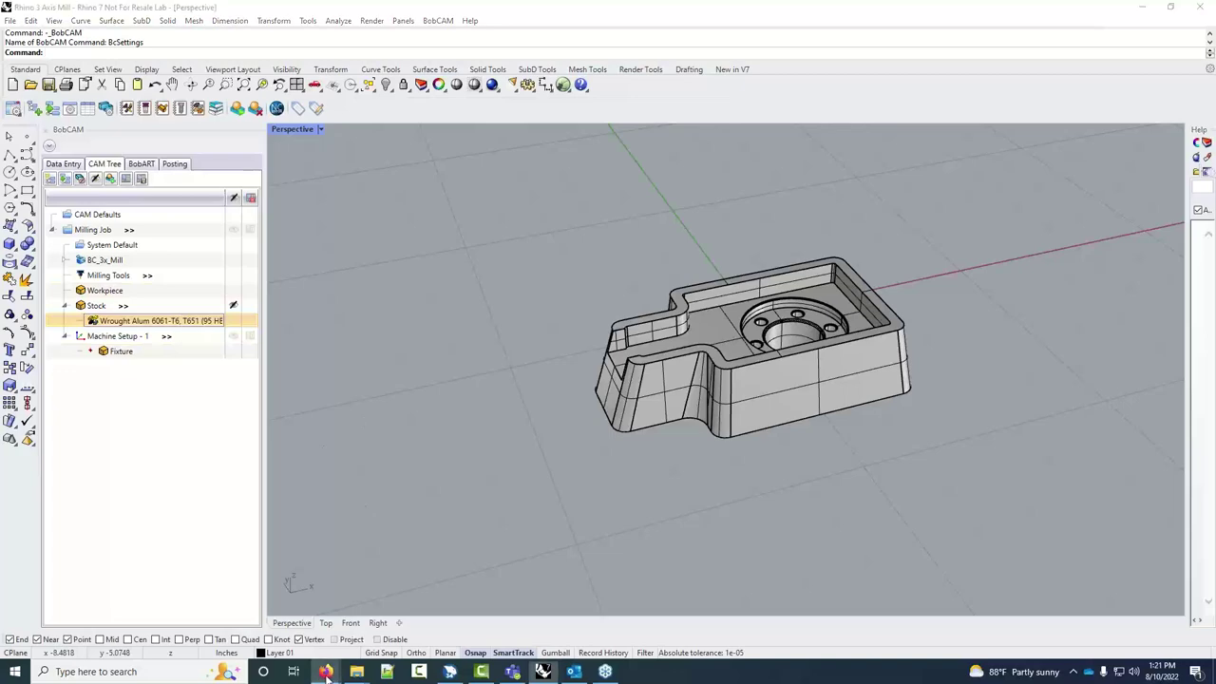
{"action": "left_click", "coordinate": [466, 622]}
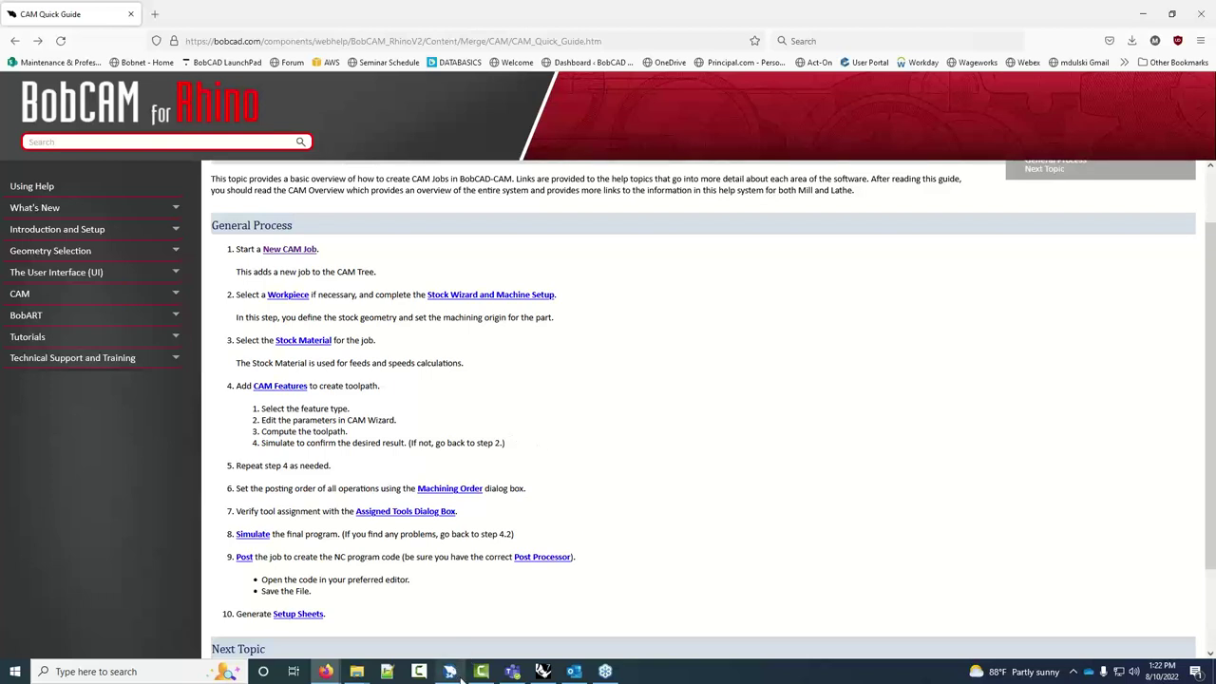
{"action": "left_click", "coordinate": [542, 671]}
{"action": "left_click", "coordinate": [543, 672]}
{"action": "left_click", "coordinate": [544, 670]}
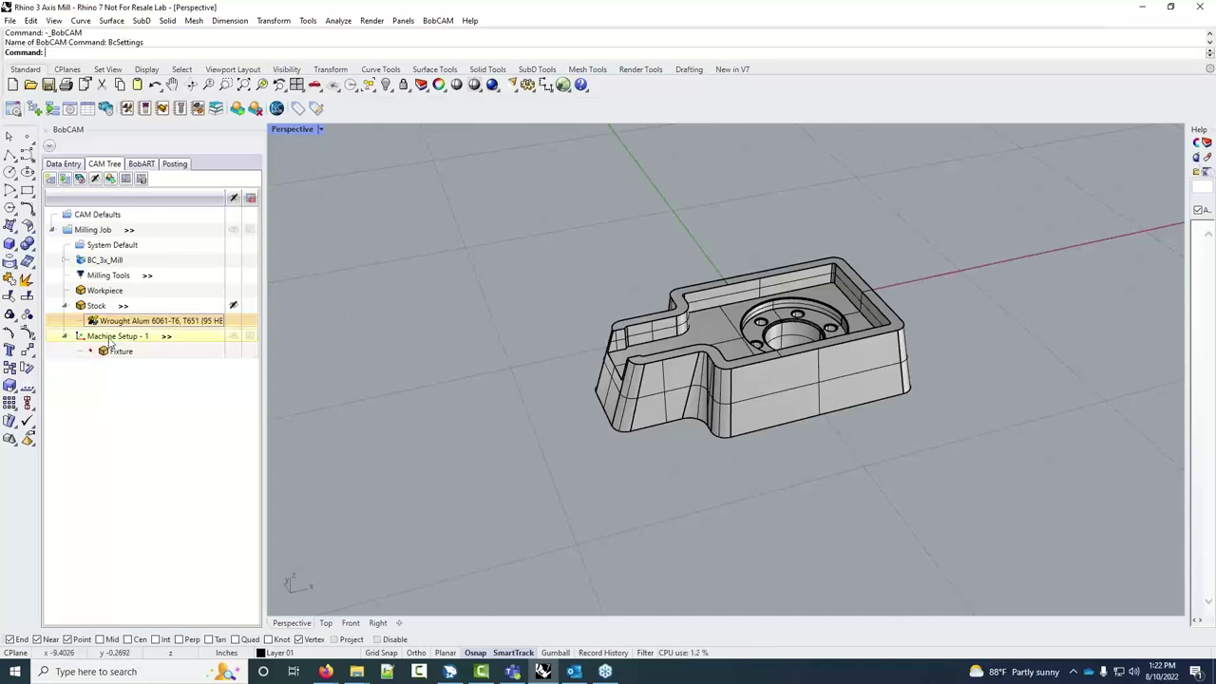
{"action": "right_click", "coordinate": [108, 339]}
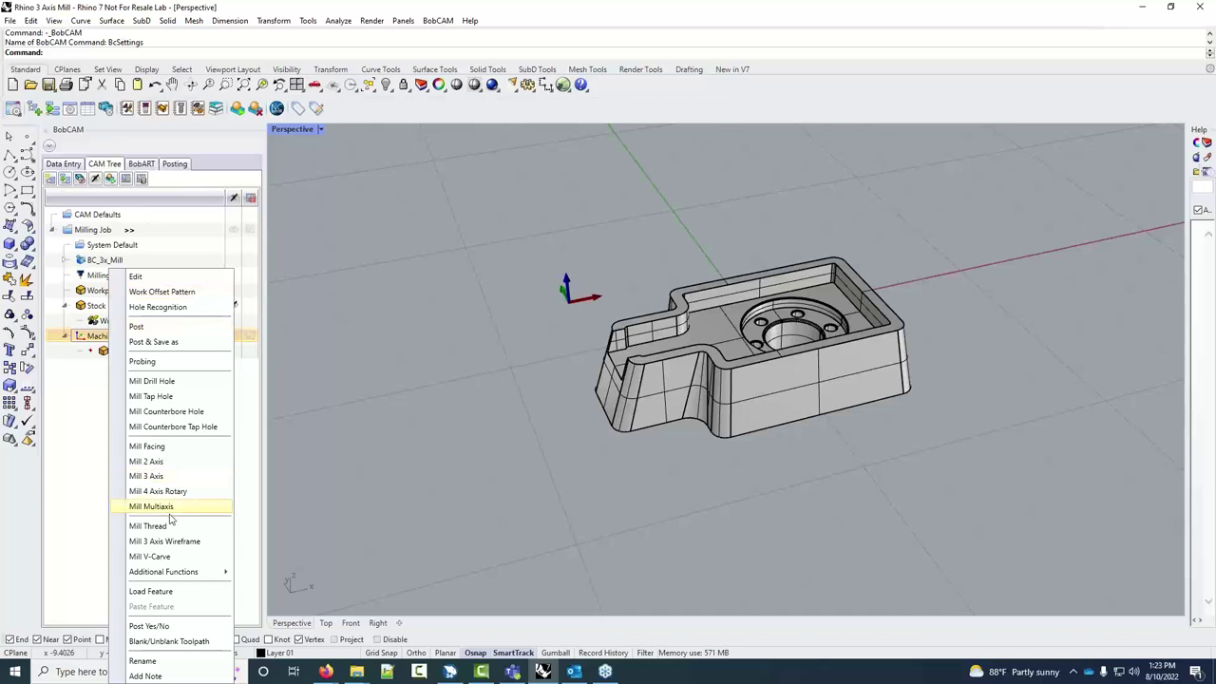
{"action": "mouse_move", "coordinate": [169, 577]}
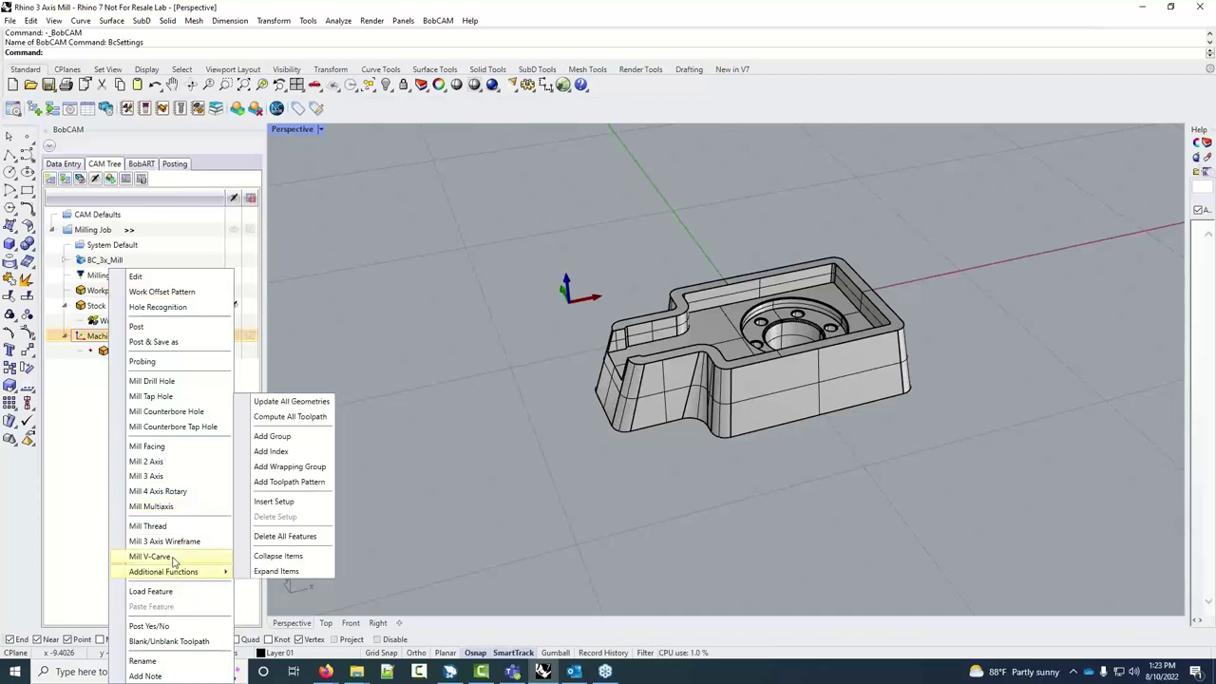
{"action": "left_click", "coordinate": [152, 557]}
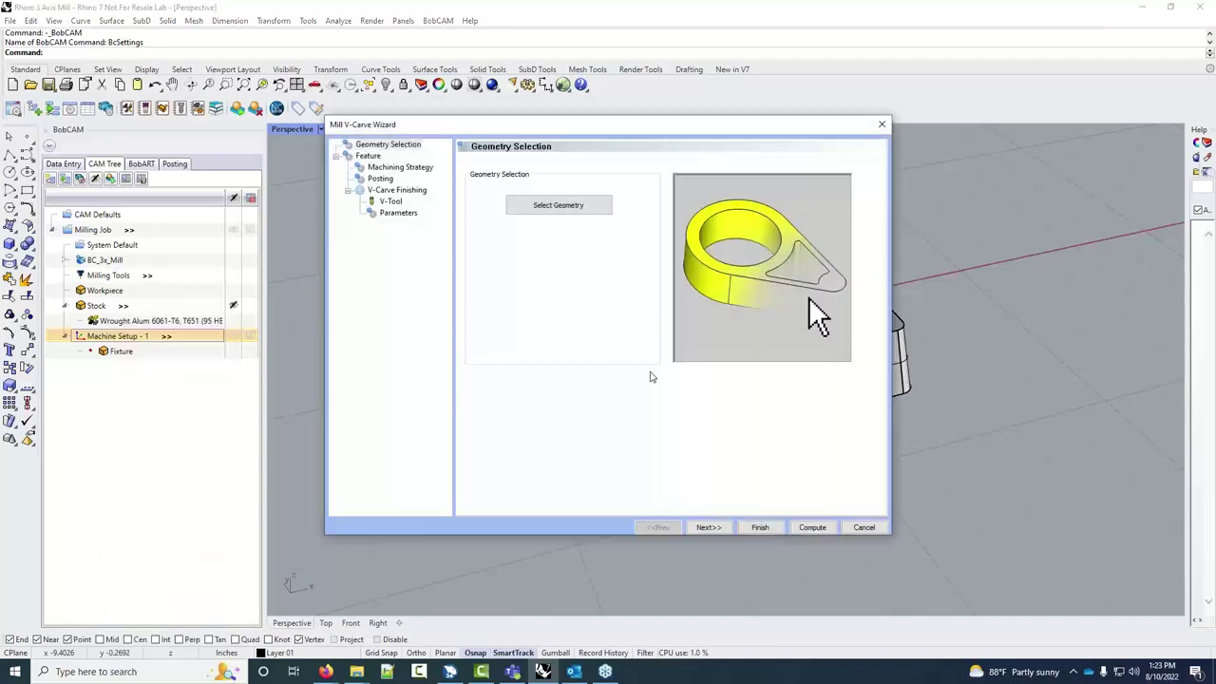
{"action": "left_click", "coordinate": [393, 202]}
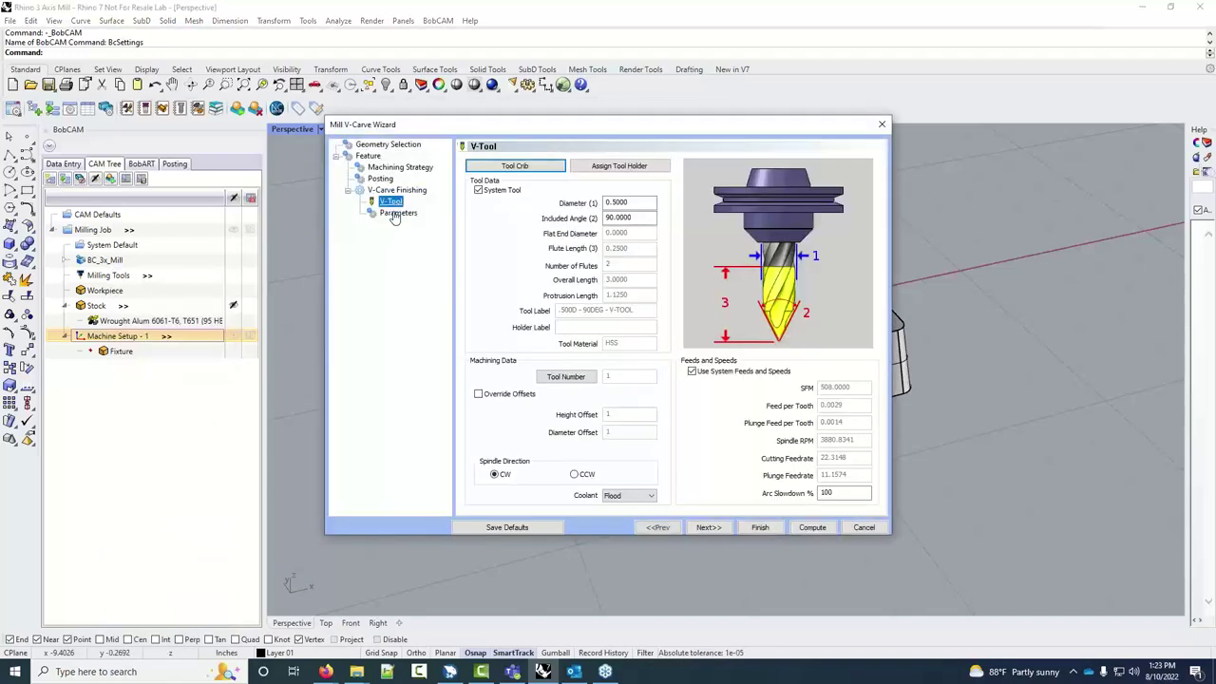
{"action": "left_click", "coordinate": [398, 212]}
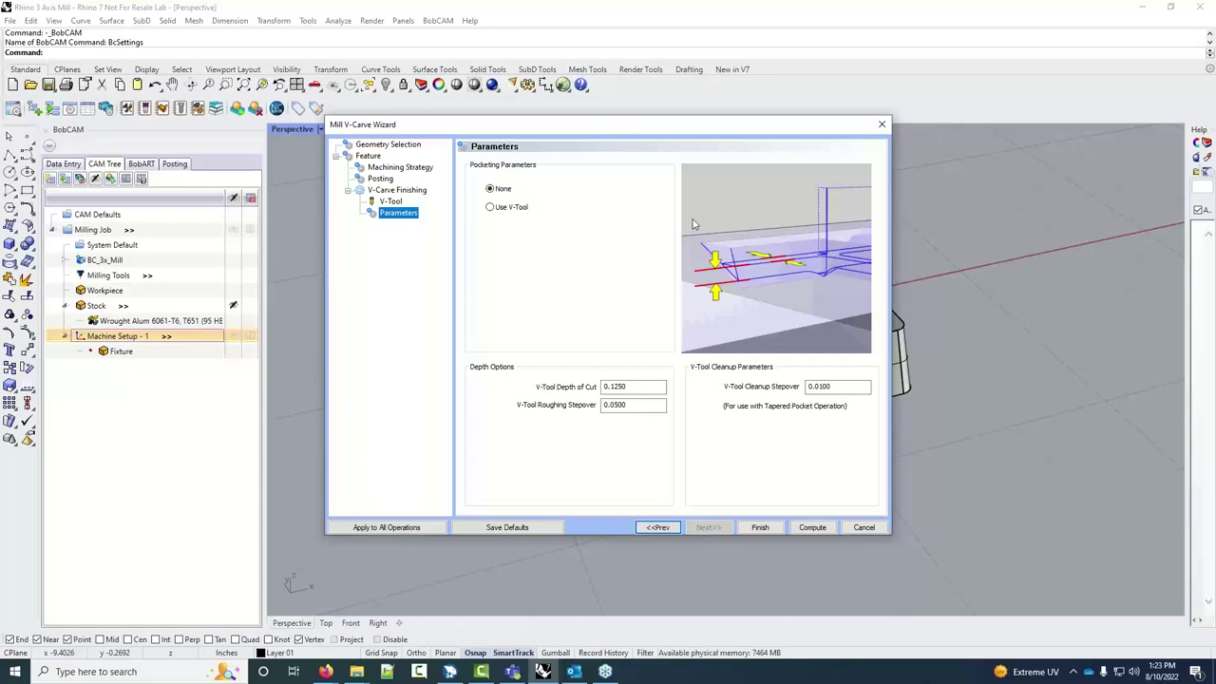
{"action": "left_click", "coordinate": [863, 528]}
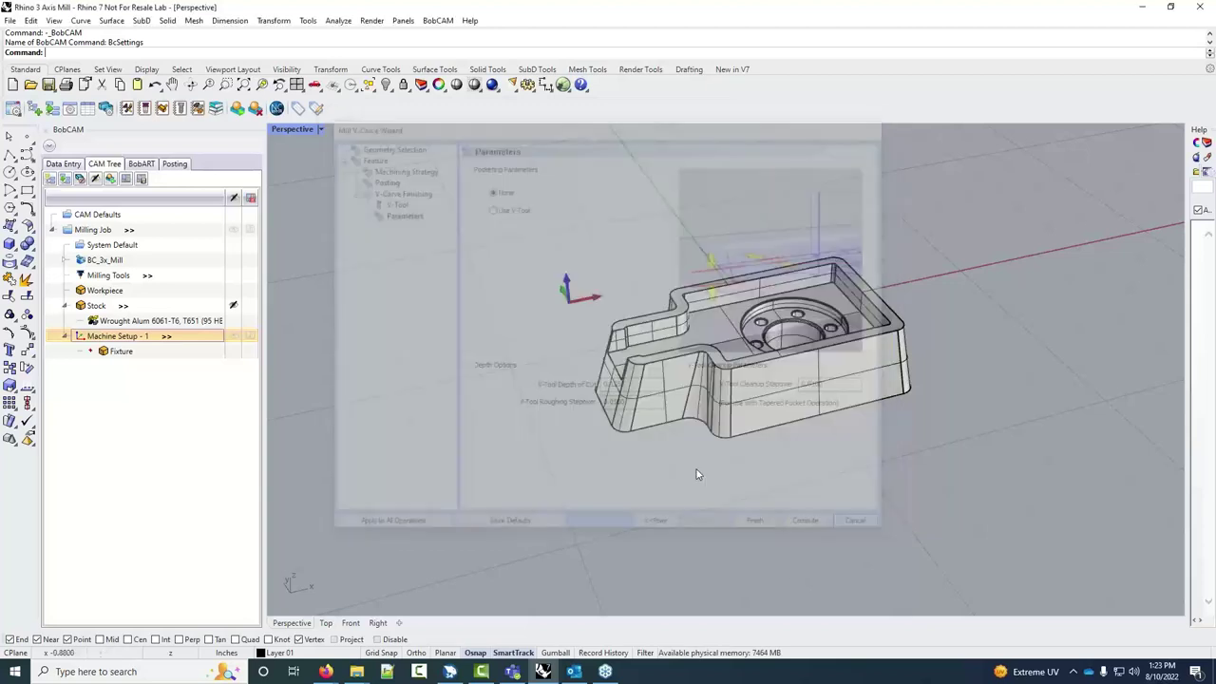
{"action": "middle_click", "coordinate": [779, 404]}
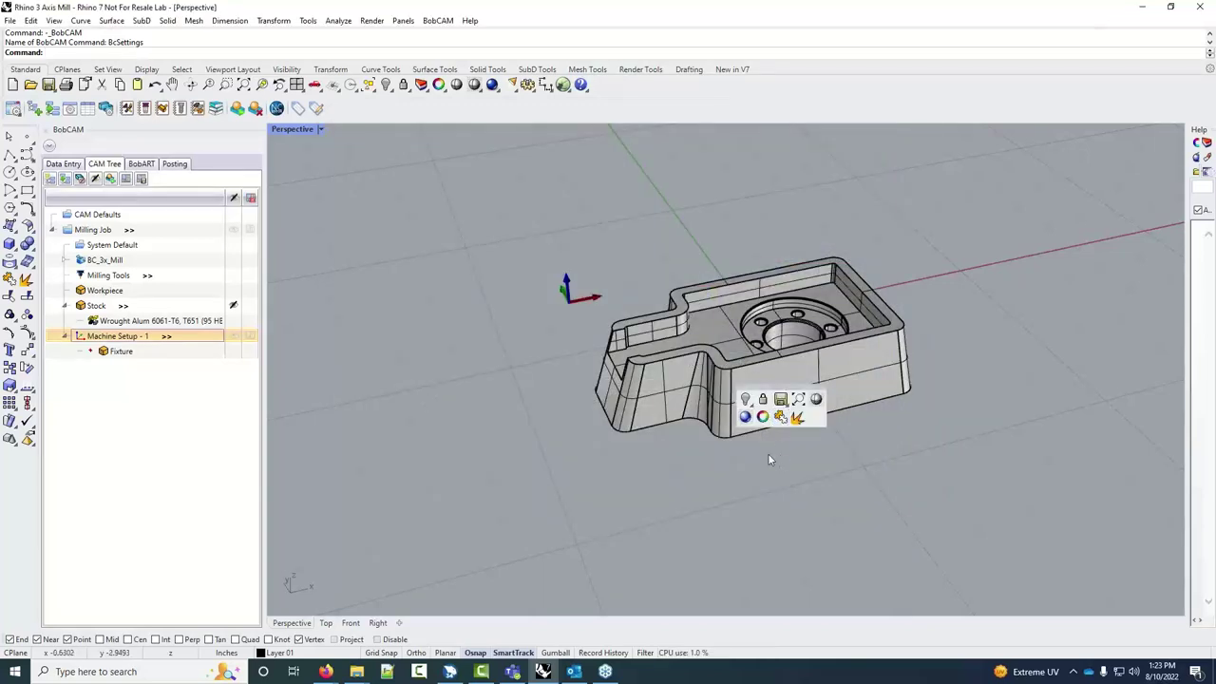
{"action": "right_click_drag", "start_coordinate": [747, 456], "coordinate": [836, 492]}
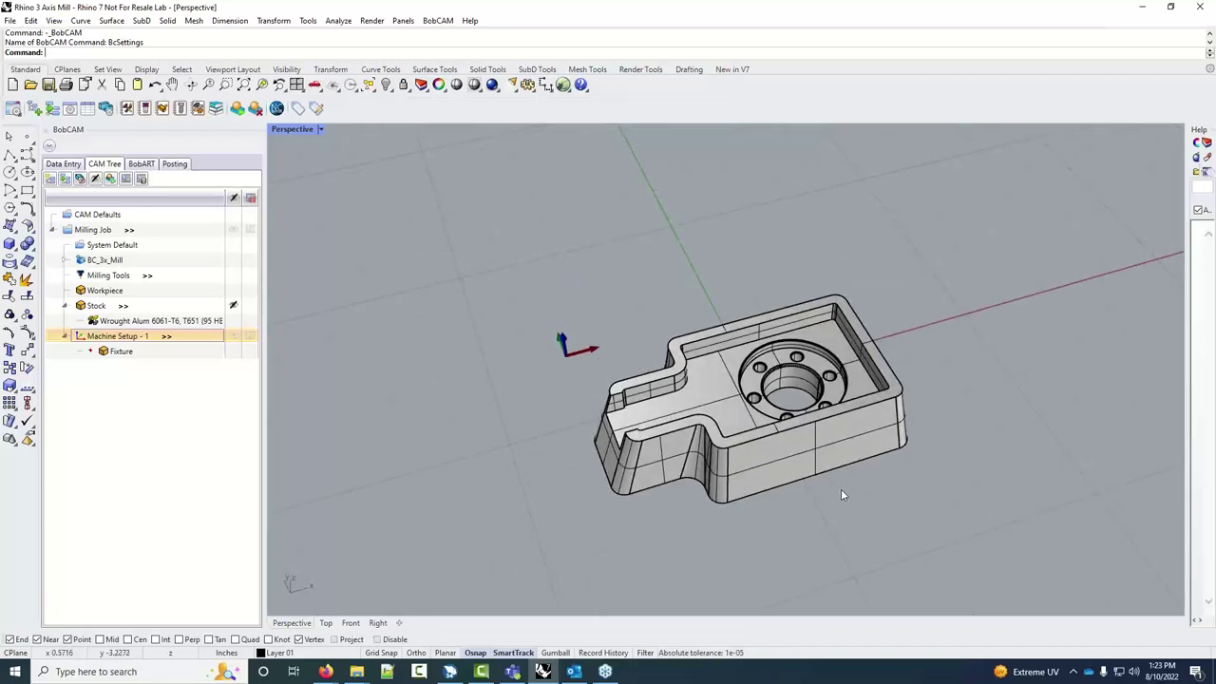
{"action": "scroll", "coordinate": [840, 488], "scroll_direction": "up", "scroll_amount": 2}
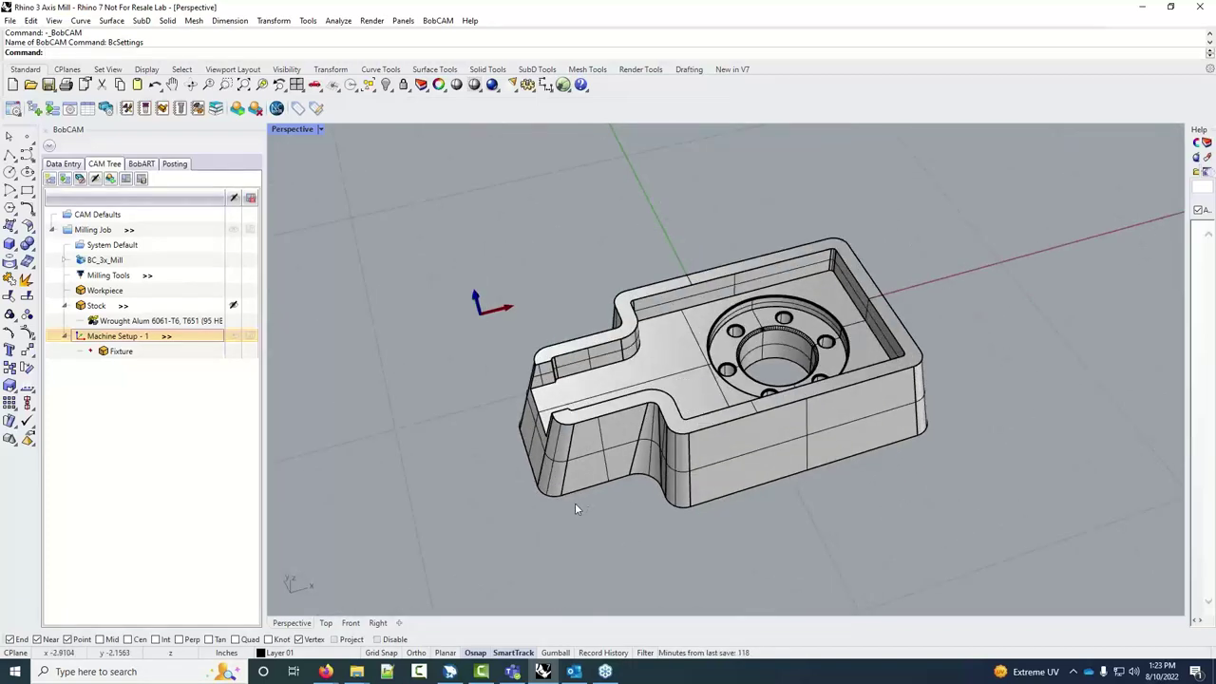
{"action": "scroll", "coordinate": [665, 499], "scroll_direction": "down", "scroll_amount": 2}
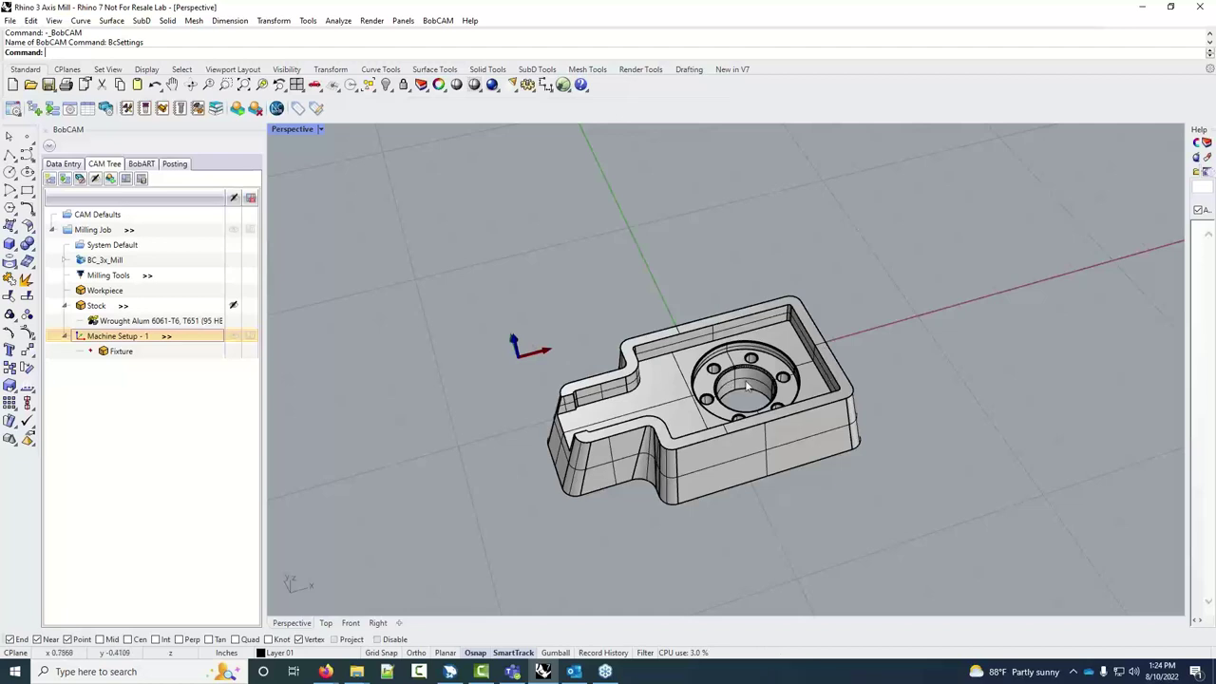
{"action": "scroll", "coordinate": [760, 373], "scroll_direction": "down", "scroll_amount": 1}
{"action": "scroll", "coordinate": [760, 372], "scroll_direction": "up", "scroll_amount": 3}
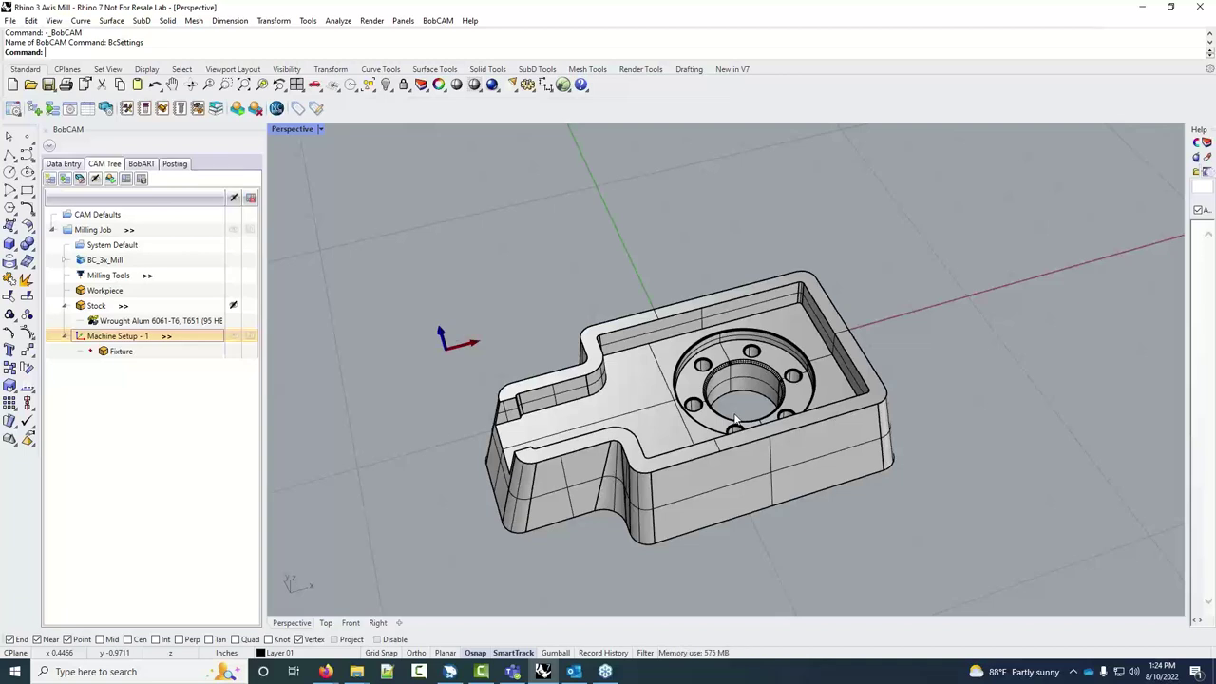
Add a Mill 3 Axis feature to Machine Setup - 1 and begin selecting its geometry
{"action": "right_click", "coordinate": [124, 340]}
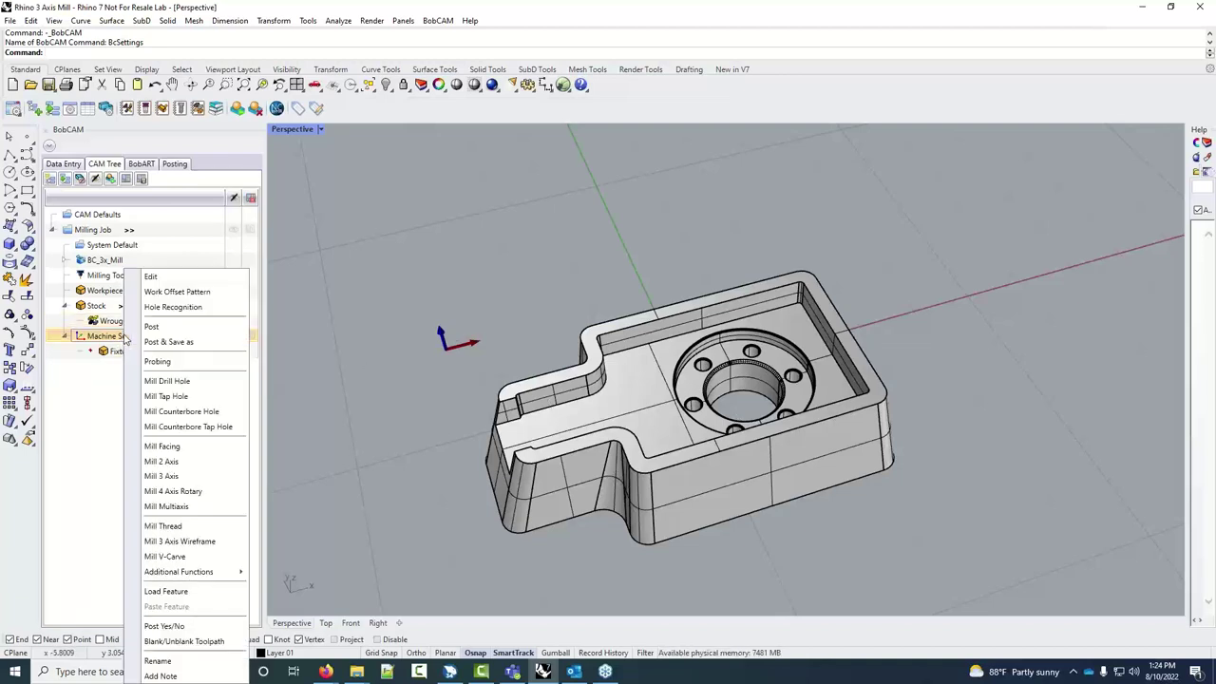
{"action": "left_click", "coordinate": [181, 477]}
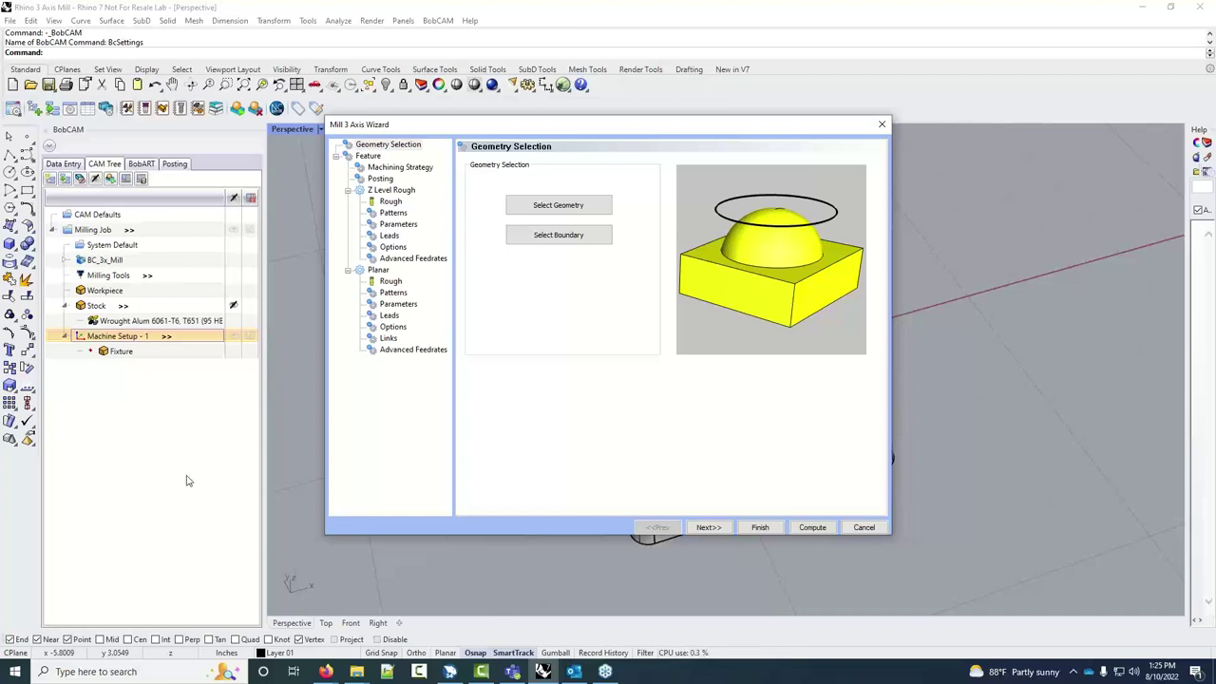
{"action": "left_click", "coordinate": [577, 206]}
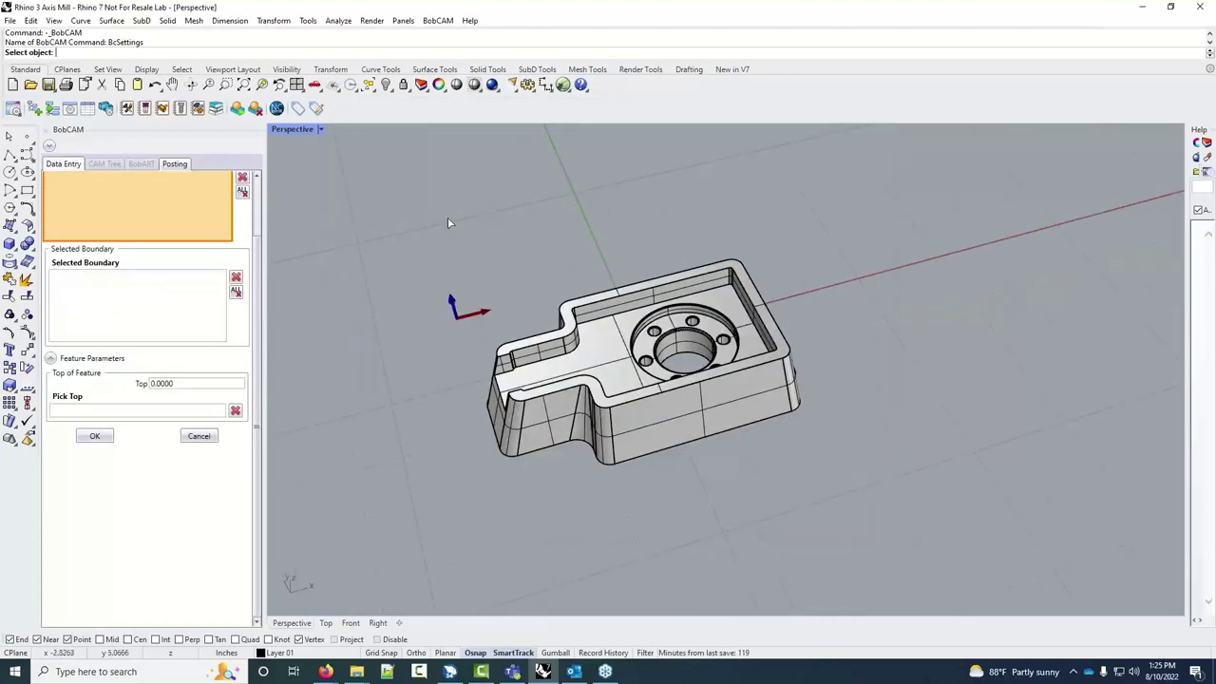
Pick the top face, then window-select the entire part to add Face(0) onward as geometry
{"action": "left_click", "coordinate": [548, 408]}
{"action": "left_click", "coordinate": [548, 408]}
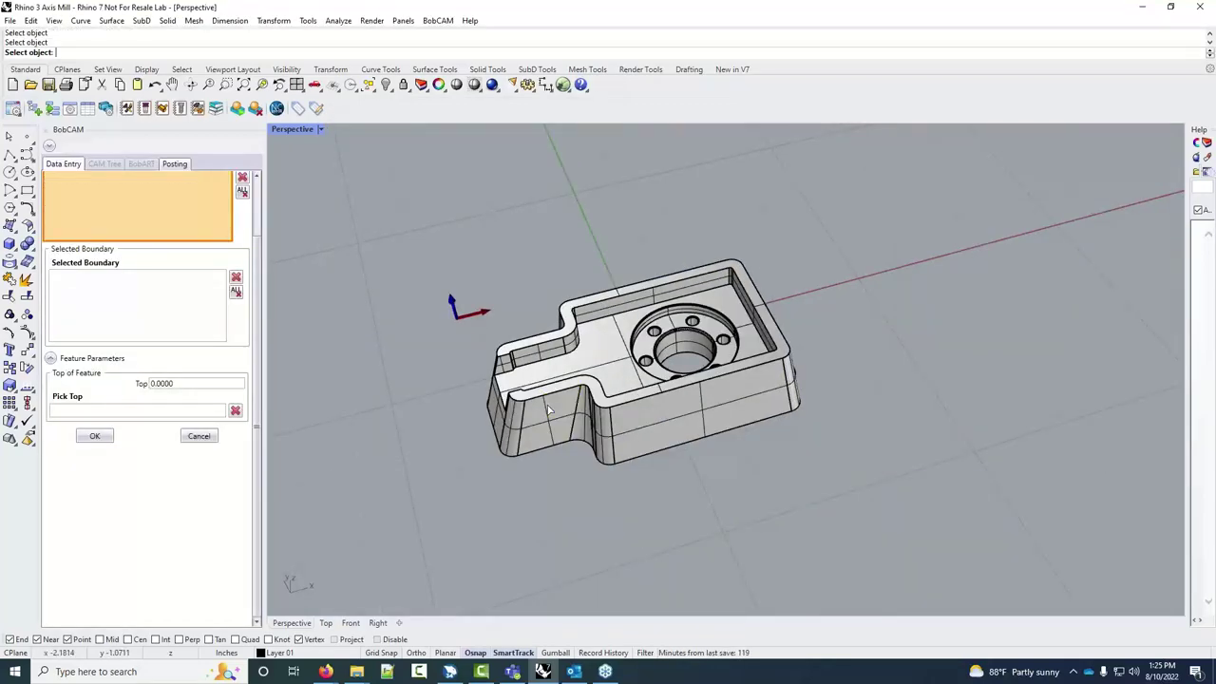
{"action": "left_click_drag", "start_coordinate": [373, 190], "coordinate": [914, 545]}
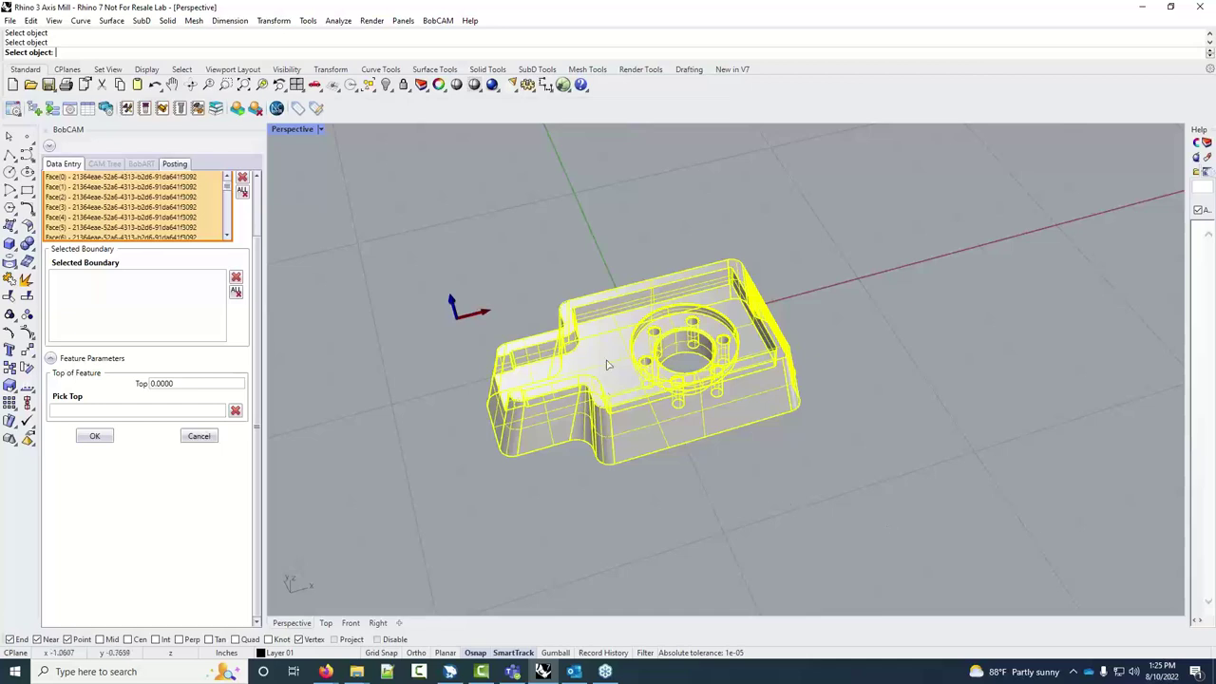
{"action": "left_click", "coordinate": [242, 191]}
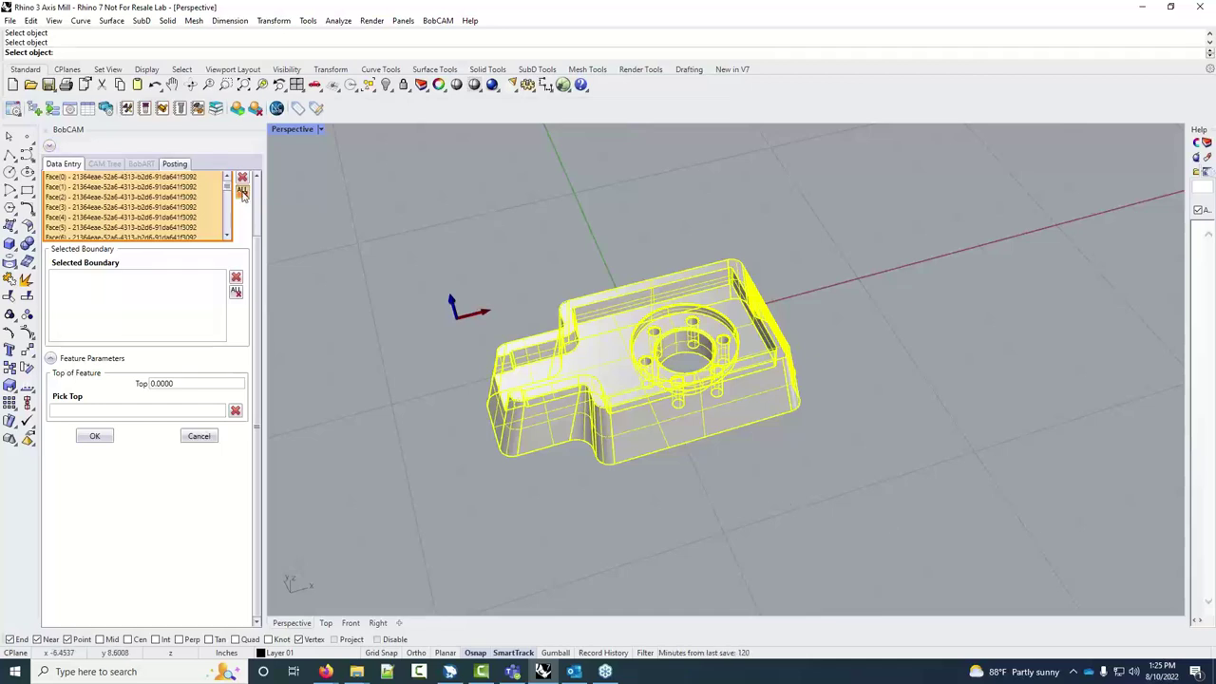
{"action": "left_click", "coordinate": [612, 348]}
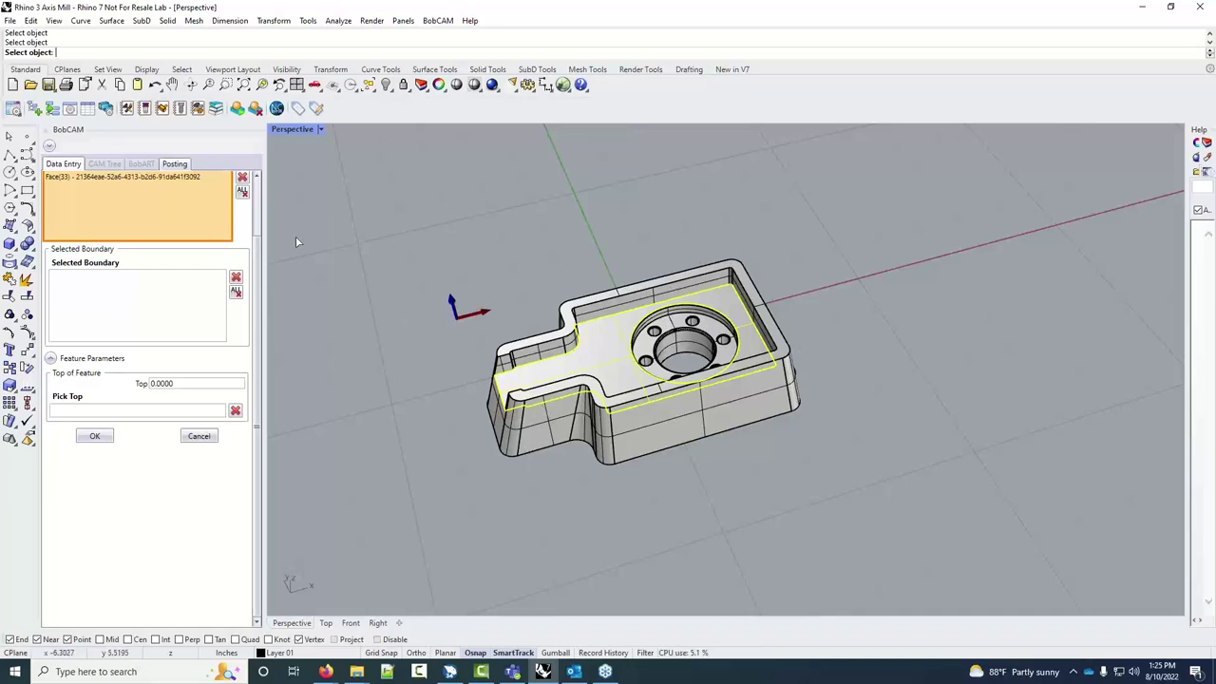
{"action": "left_click", "coordinate": [419, 240]}
{"action": "left_click_drag", "start_coordinate": [395, 191], "coordinate": [898, 570]}
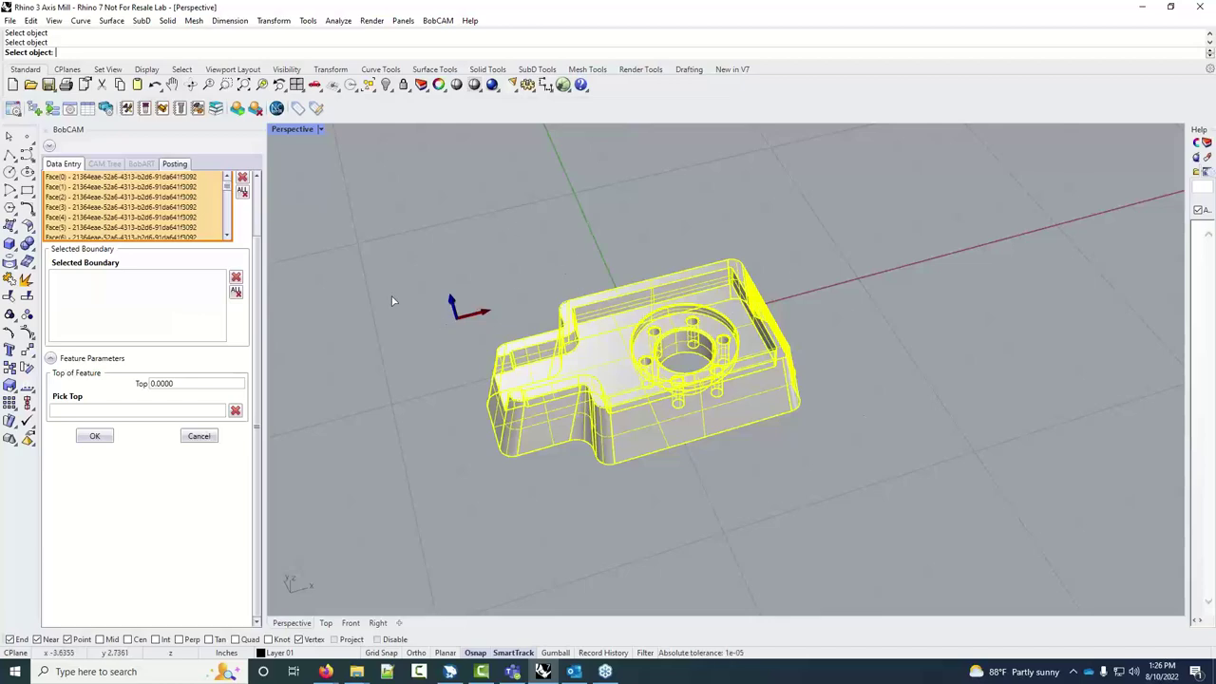
Try the counterbore ring face as the feature boundary, then remove it again
{"action": "left_click", "coordinate": [118, 306]}
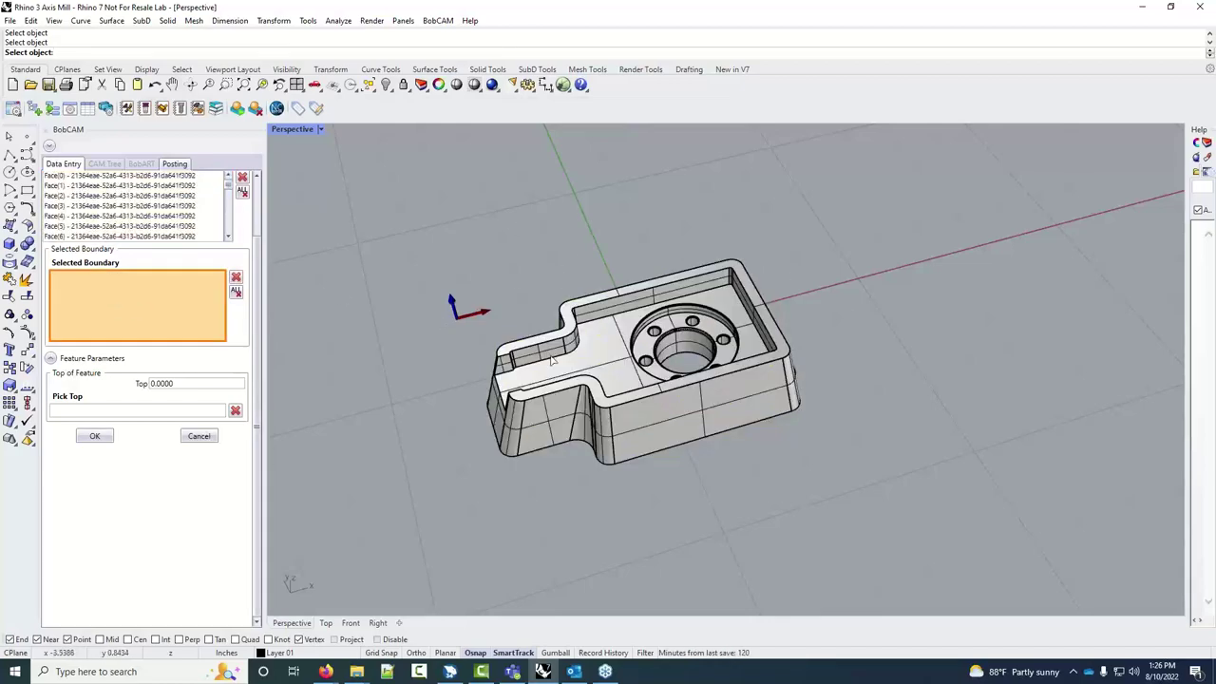
{"action": "scroll", "coordinate": [693, 313], "scroll_direction": "down", "scroll_amount": 4}
{"action": "scroll", "coordinate": [708, 313], "scroll_direction": "up", "scroll_amount": 8}
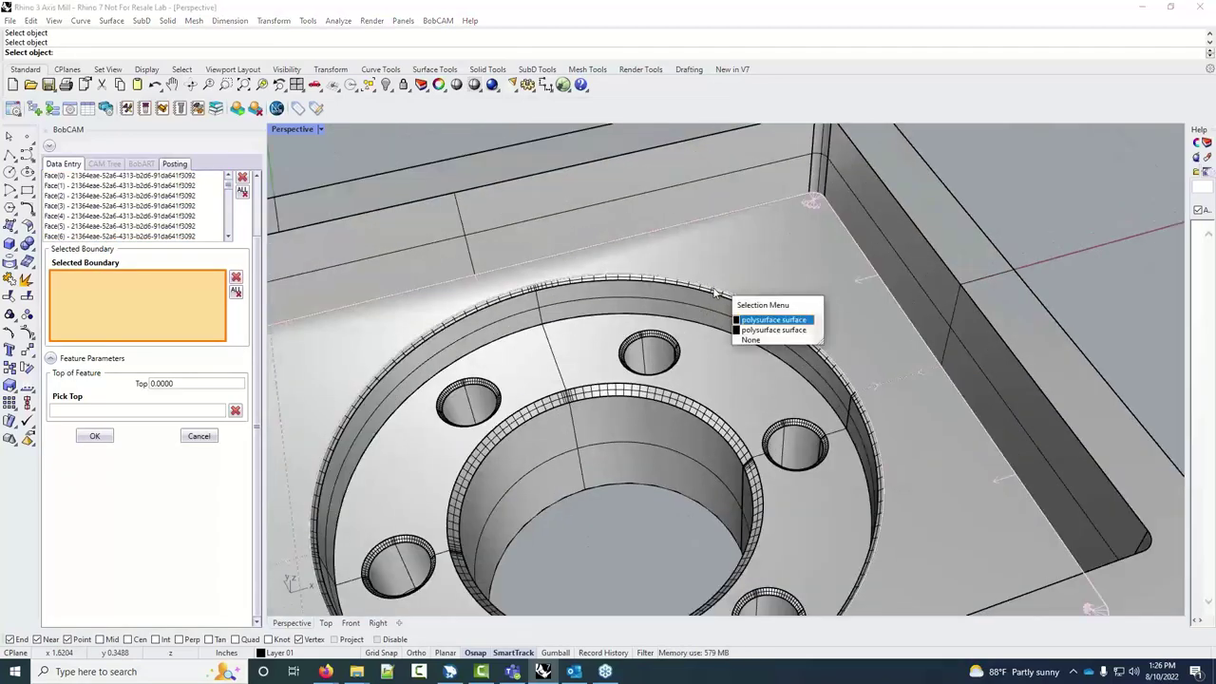
{"action": "left_click", "coordinate": [694, 287]}
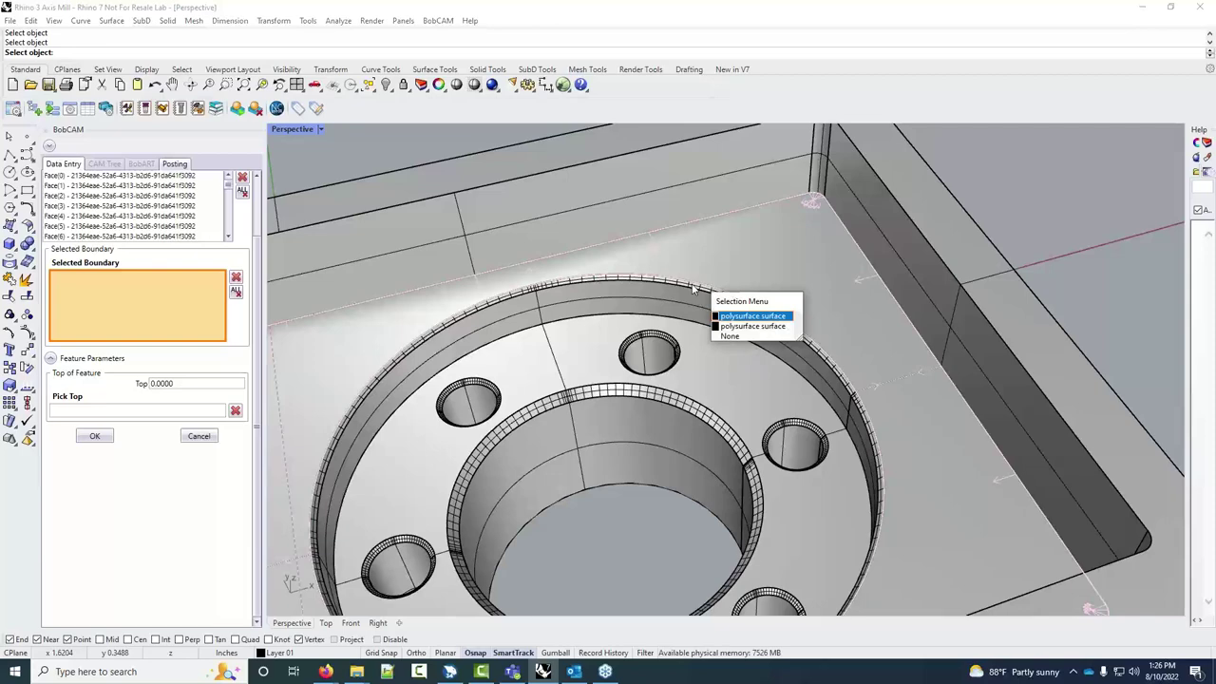
{"action": "key", "text": "Down"}
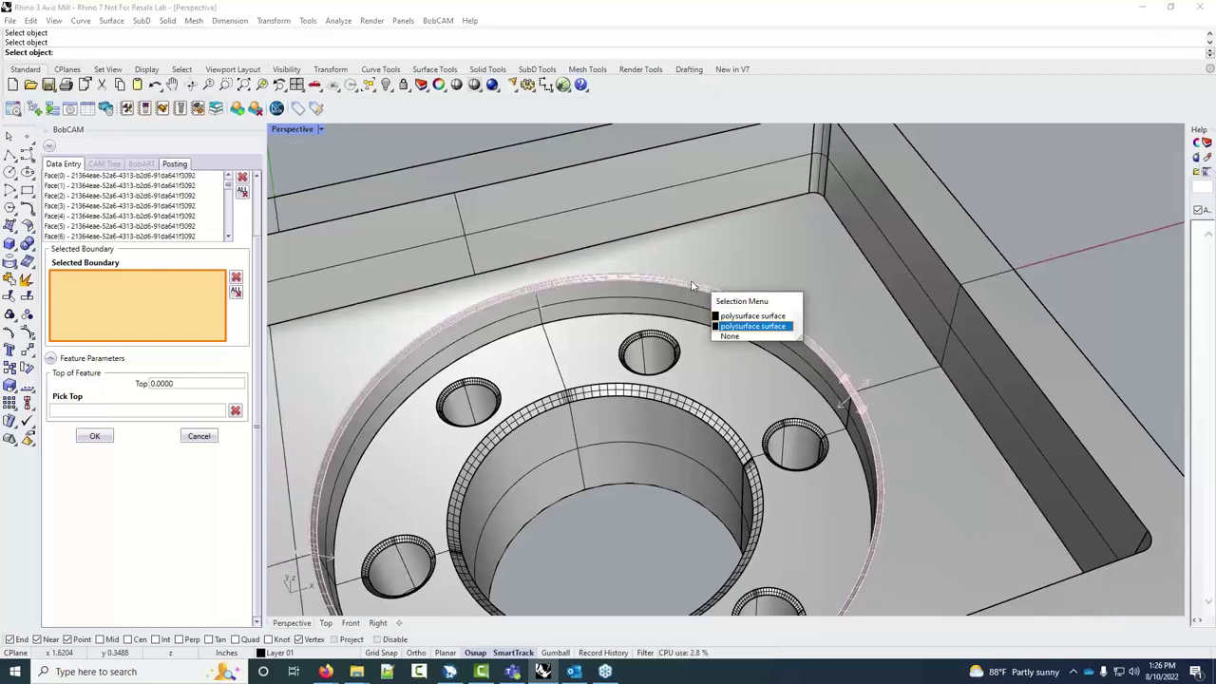
{"action": "left_click", "coordinate": [736, 327]}
{"action": "scroll", "coordinate": [688, 342], "scroll_direction": "down", "scroll_amount": 5}
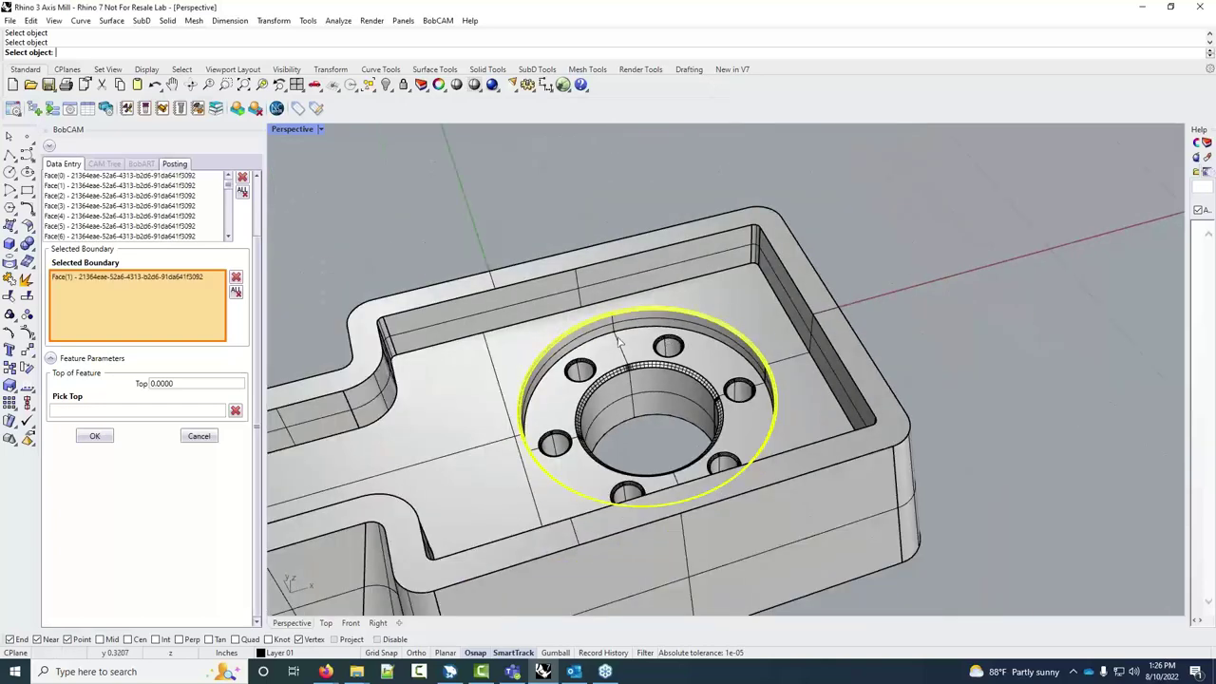
{"action": "scroll", "coordinate": [634, 324], "scroll_direction": "up", "scroll_amount": 2}
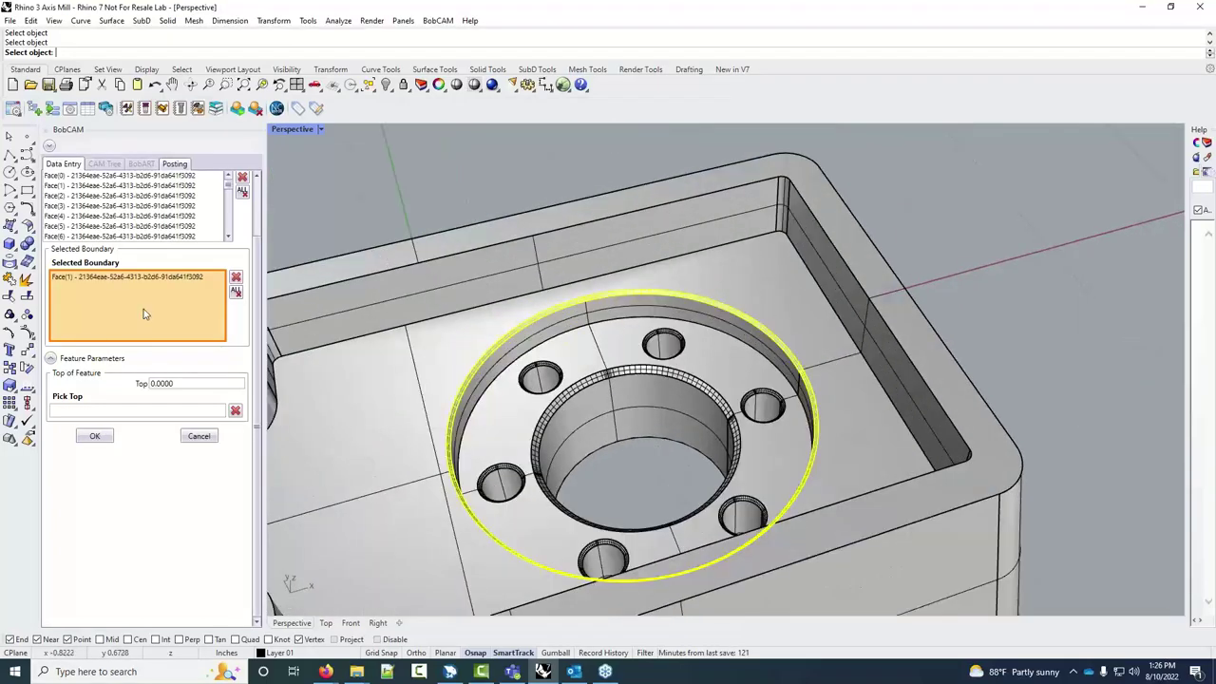
{"action": "left_click", "coordinate": [236, 291]}
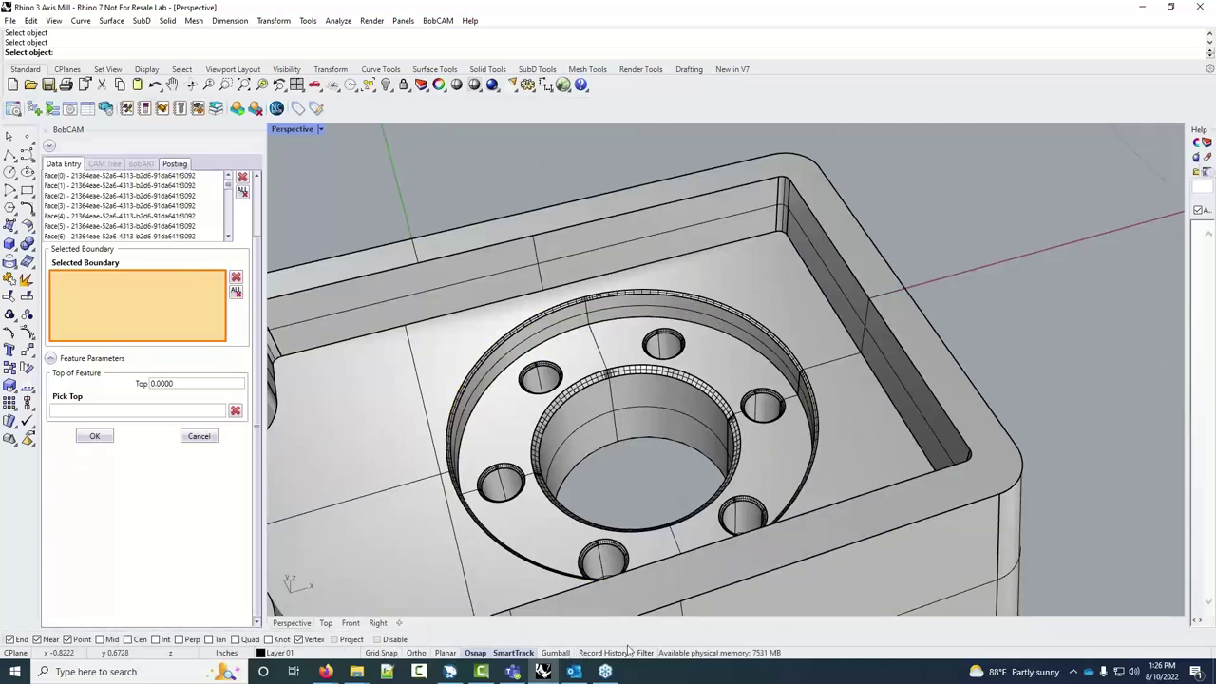
Turn on Grid Snap and attempt to pick the pocket's upper wall edge, cancelling each try
{"action": "left_click", "coordinate": [382, 652]}
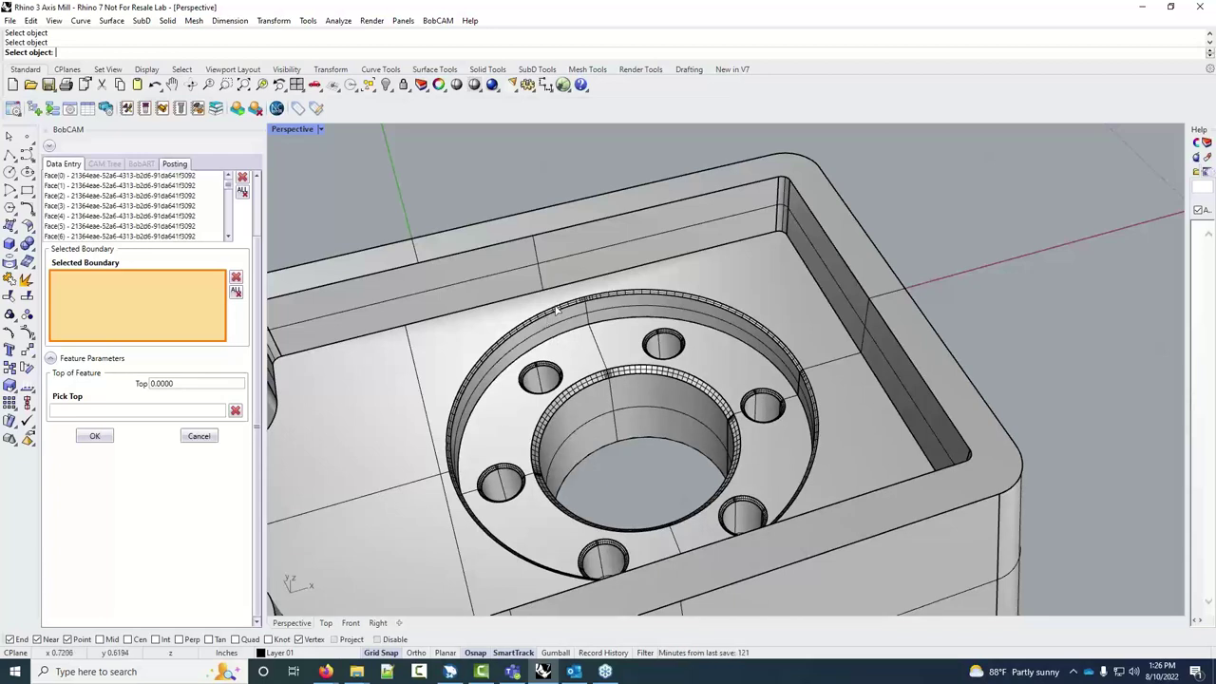
{"action": "left_click", "coordinate": [545, 238]}
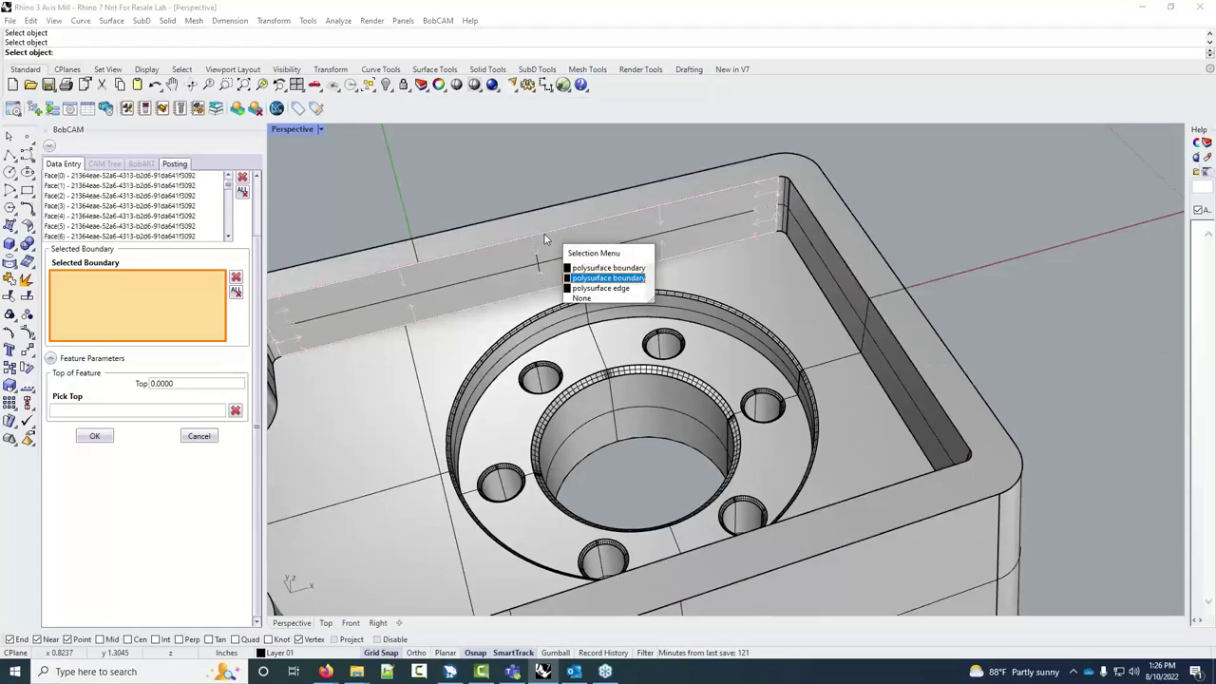
{"action": "key", "text": "Escape"}
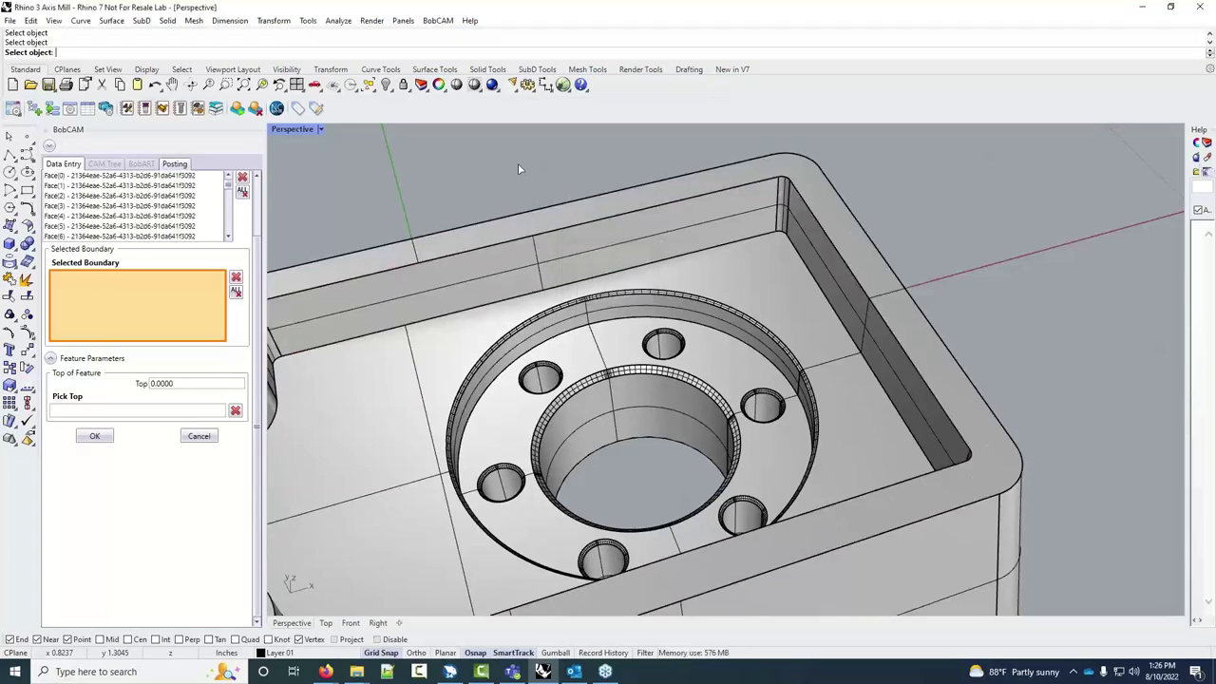
{"action": "left_click", "coordinate": [549, 237]}
{"action": "key", "text": "Escape"}
{"action": "left_click", "coordinate": [553, 236]}
{"action": "key", "text": "Escape"}
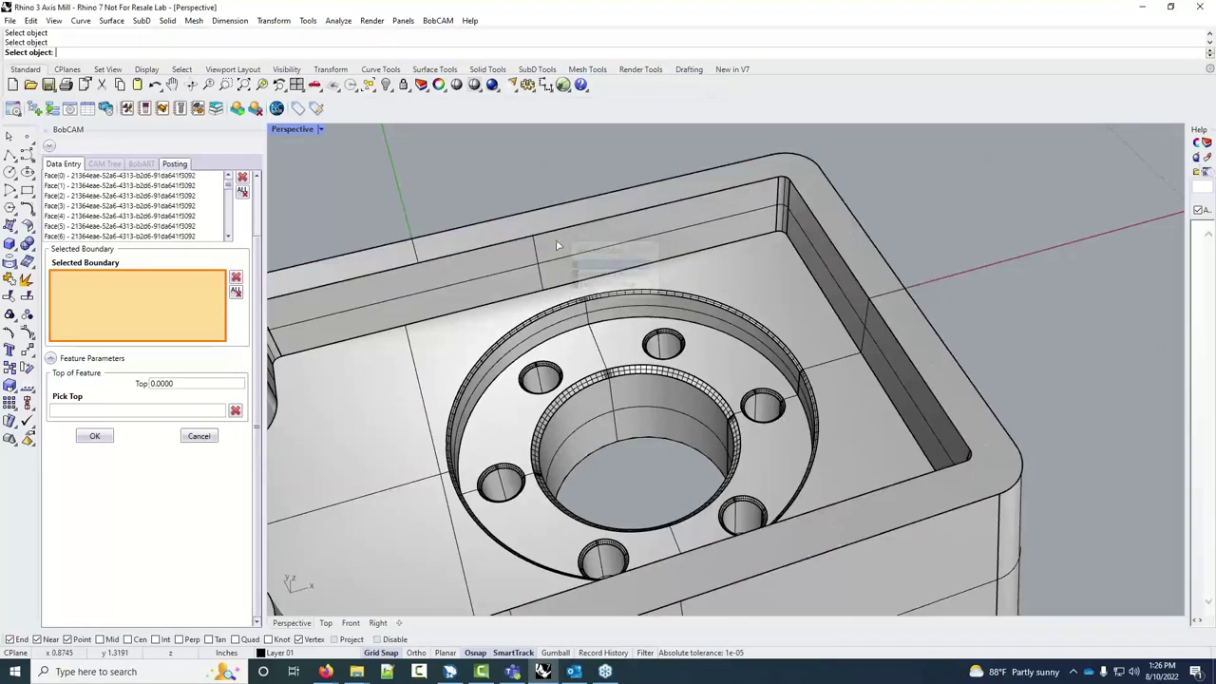
{"action": "left_click", "coordinate": [558, 234]}
{"action": "key", "text": "Escape"}
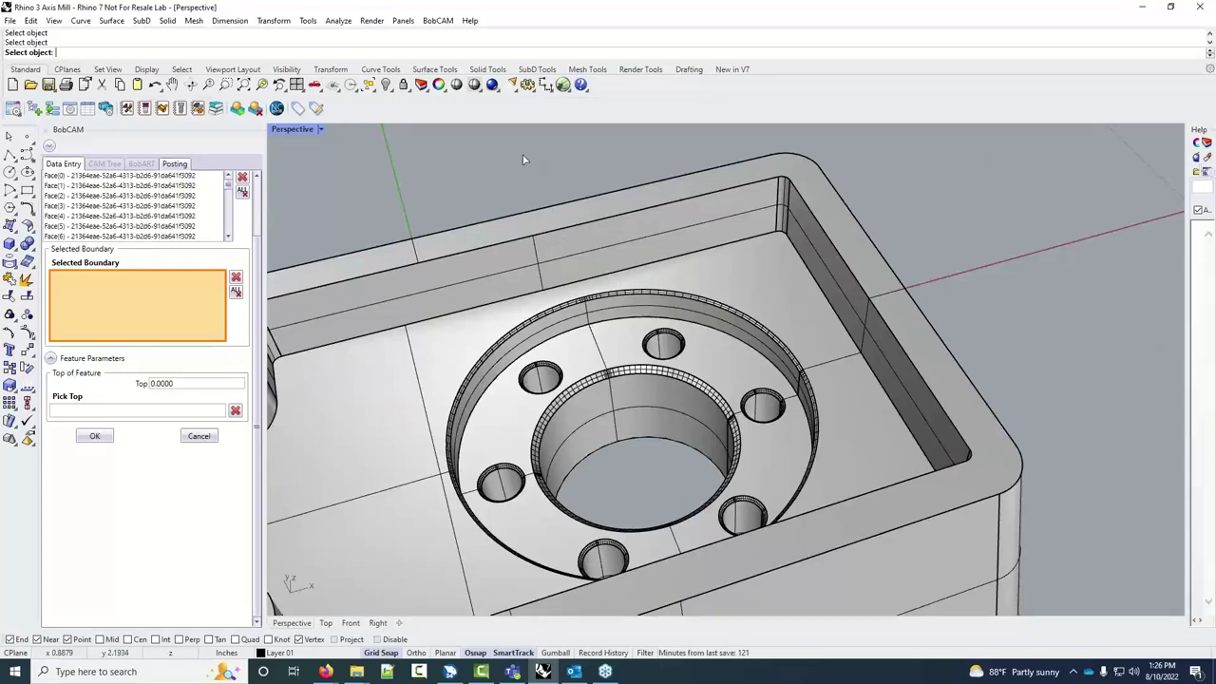
Select the feature's Top value of 0.0000 for editing
{"action": "scroll", "coordinate": [522, 160], "scroll_direction": "down", "scroll_amount": 2}
{"action": "scroll", "coordinate": [522, 190], "scroll_direction": "up", "scroll_amount": 3}
{"action": "scroll", "coordinate": [526, 269], "scroll_direction": "down", "scroll_amount": 8}
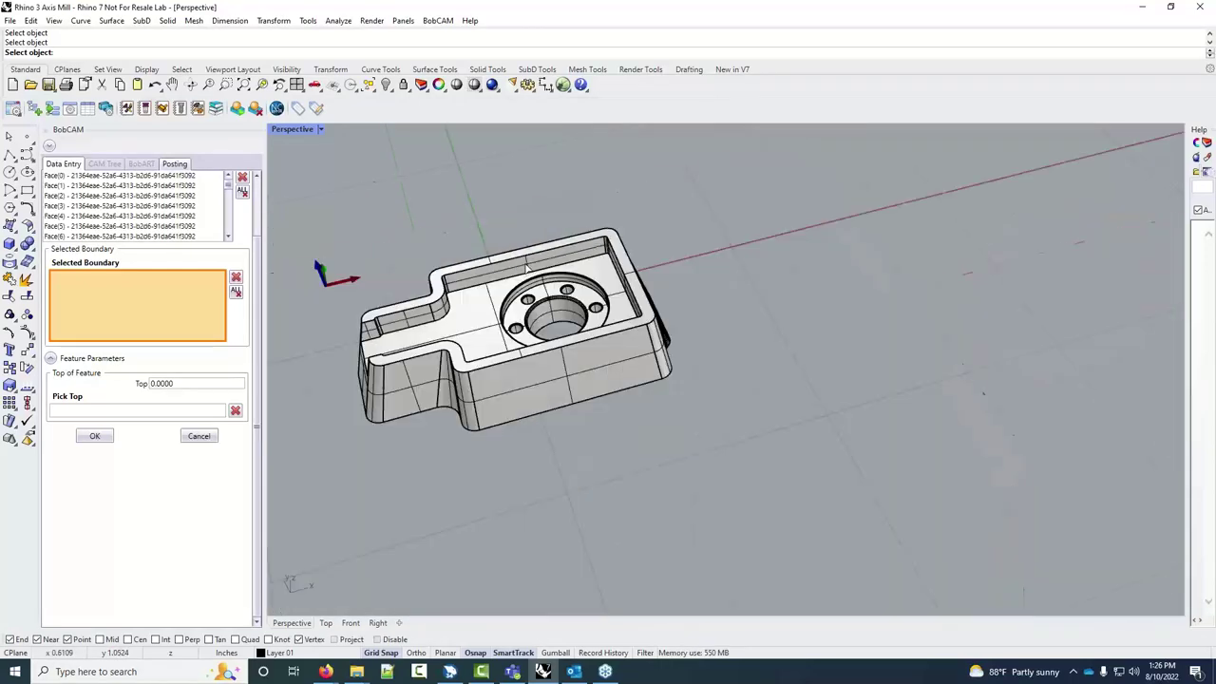
{"action": "scroll", "coordinate": [613, 361], "scroll_direction": "up", "scroll_amount": 4}
{"action": "scroll", "coordinate": [613, 361], "scroll_direction": "down", "scroll_amount": 5}
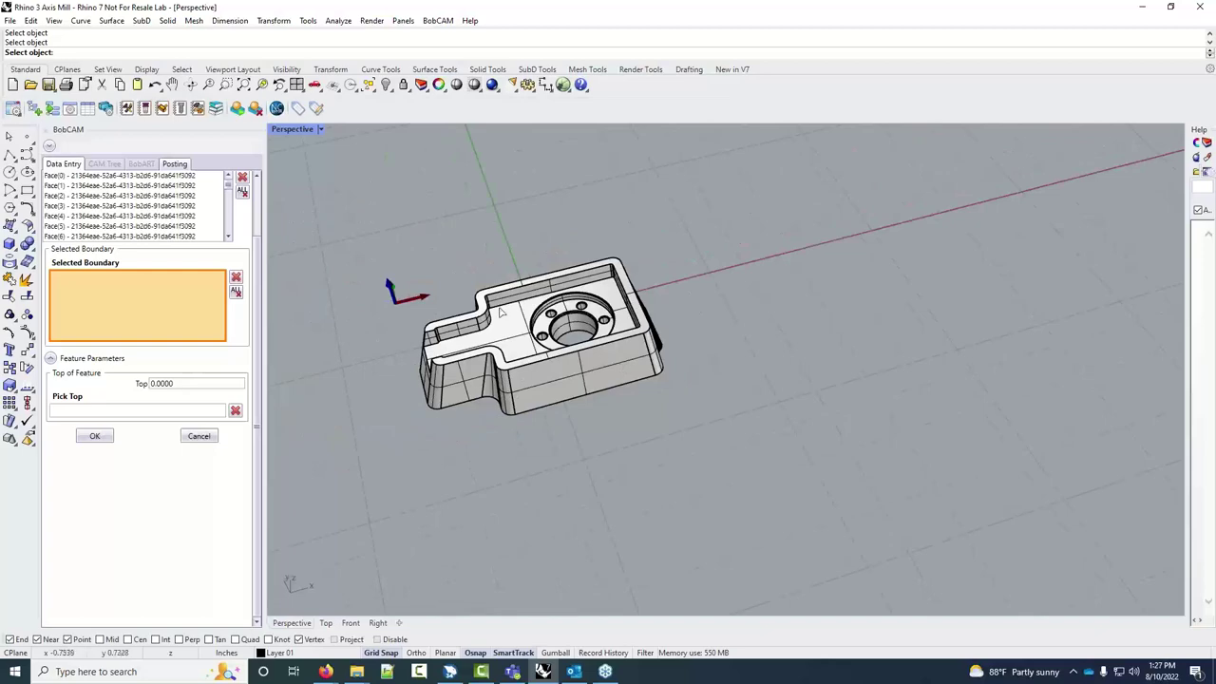
{"action": "scroll", "coordinate": [501, 313], "scroll_direction": "up", "scroll_amount": 3}
{"action": "scroll", "coordinate": [496, 317], "scroll_direction": "down", "scroll_amount": 4}
{"action": "scroll", "coordinate": [402, 300], "scroll_direction": "up", "scroll_amount": 3}
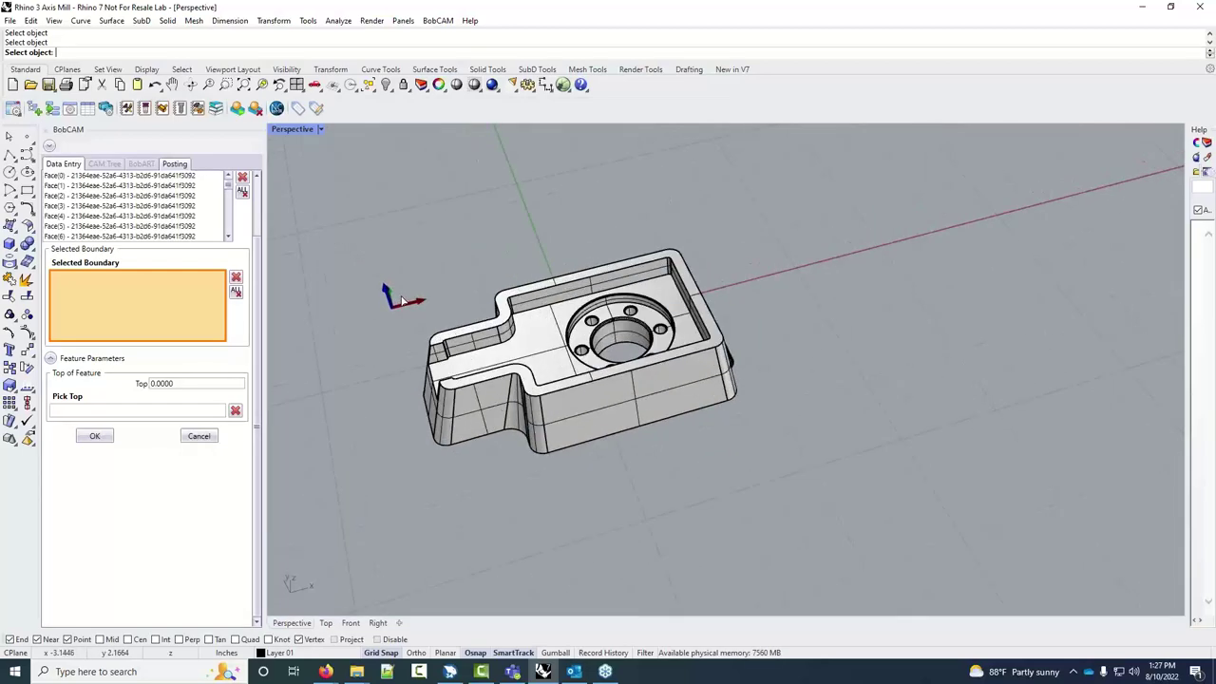
{"action": "scroll", "coordinate": [402, 302], "scroll_direction": "up", "scroll_amount": 3}
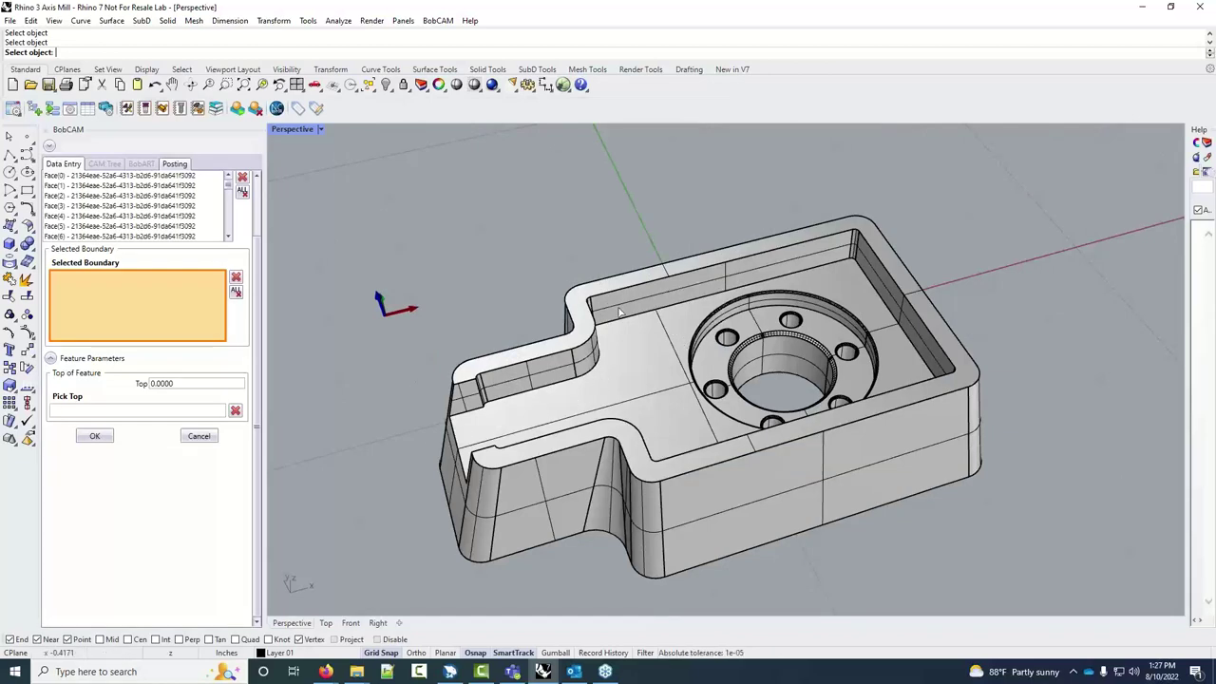
{"action": "double_click", "coordinate": [161, 383]}
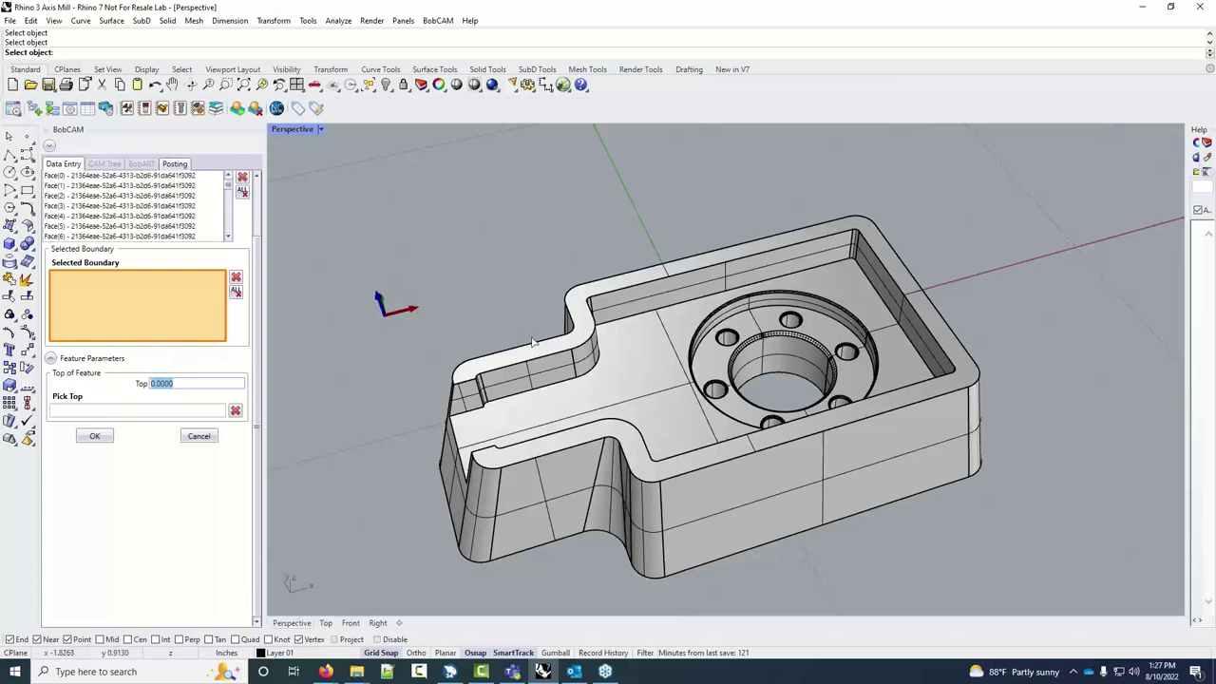
Accept the geometry and centre the wizard on its Feature page (Rapid Plane 0.2000, Feed Plane 0.1000)
{"action": "left_click", "coordinate": [94, 438]}
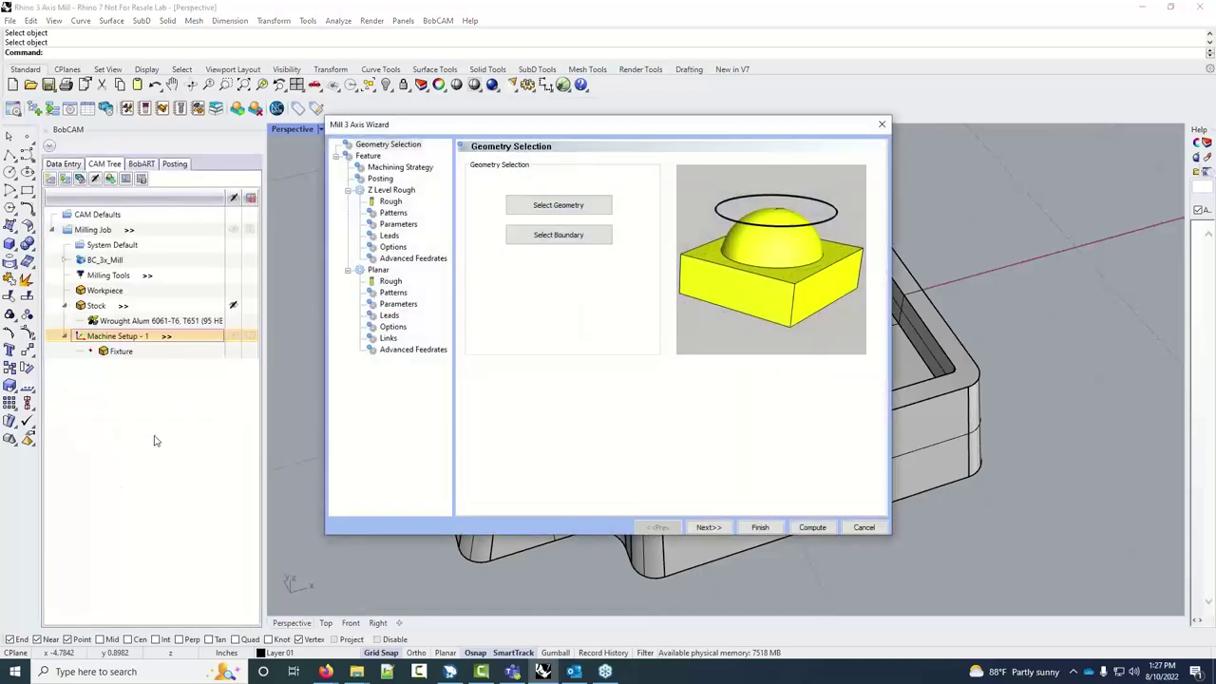
{"action": "left_click", "coordinate": [705, 527]}
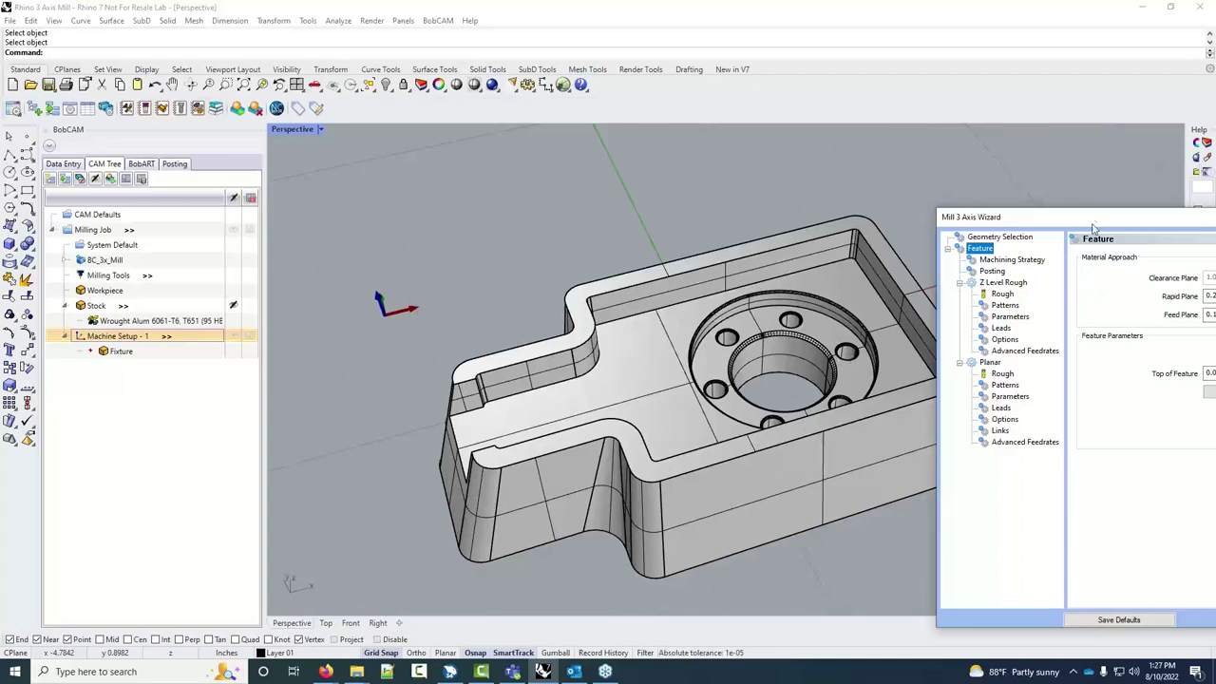
{"action": "left_click_drag", "start_coordinate": [1092, 217], "coordinate": [1208, 173]}
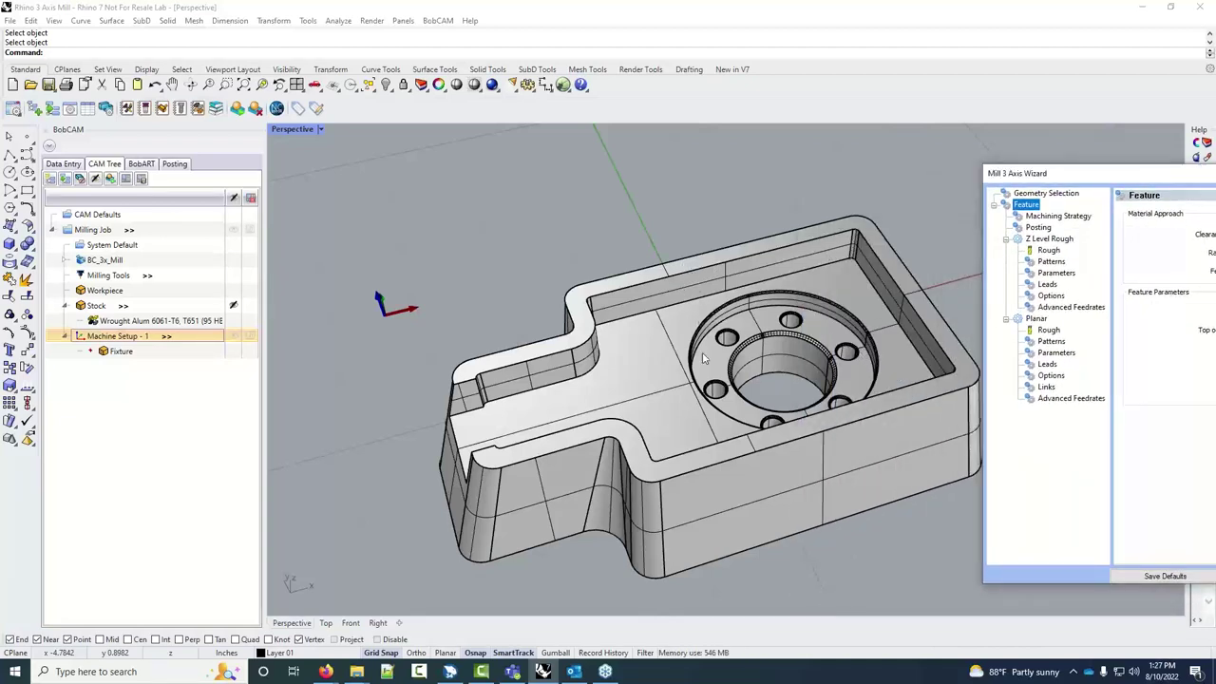
{"action": "left_click_drag", "start_coordinate": [1087, 180], "coordinate": [451, 137]}
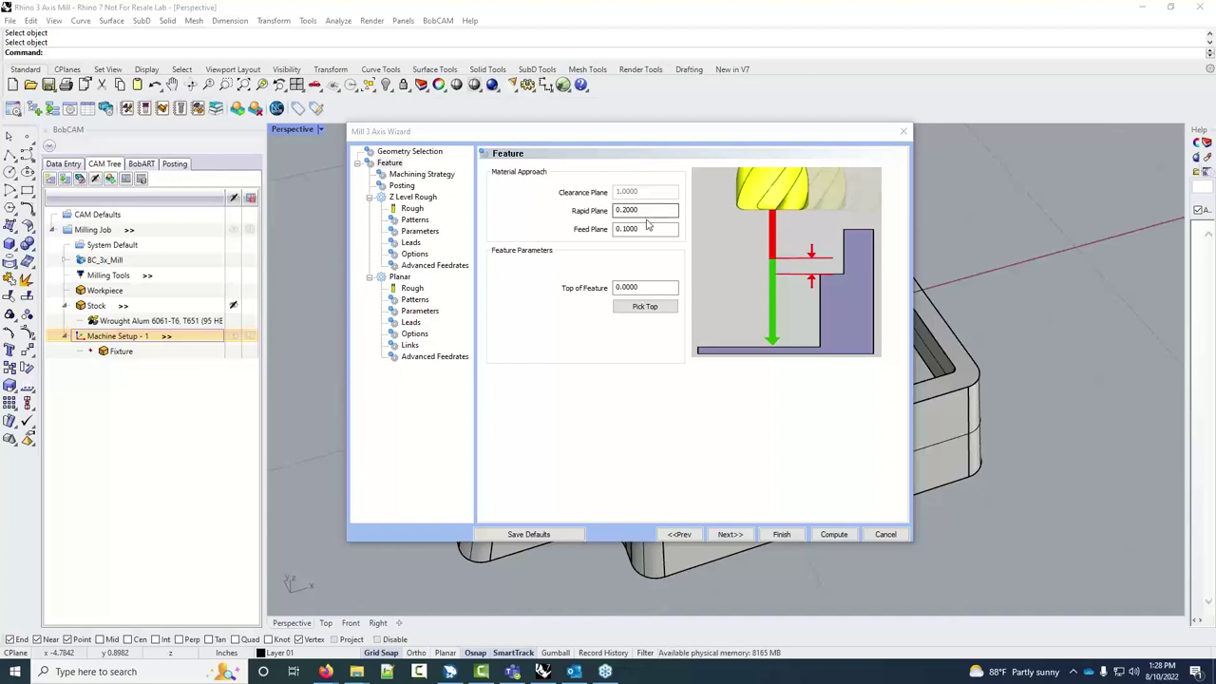
Review Feed Plane 0.1000 and Top of Feature 0.0000, then continue to Machining Strategy
{"action": "left_click", "coordinate": [656, 228]}
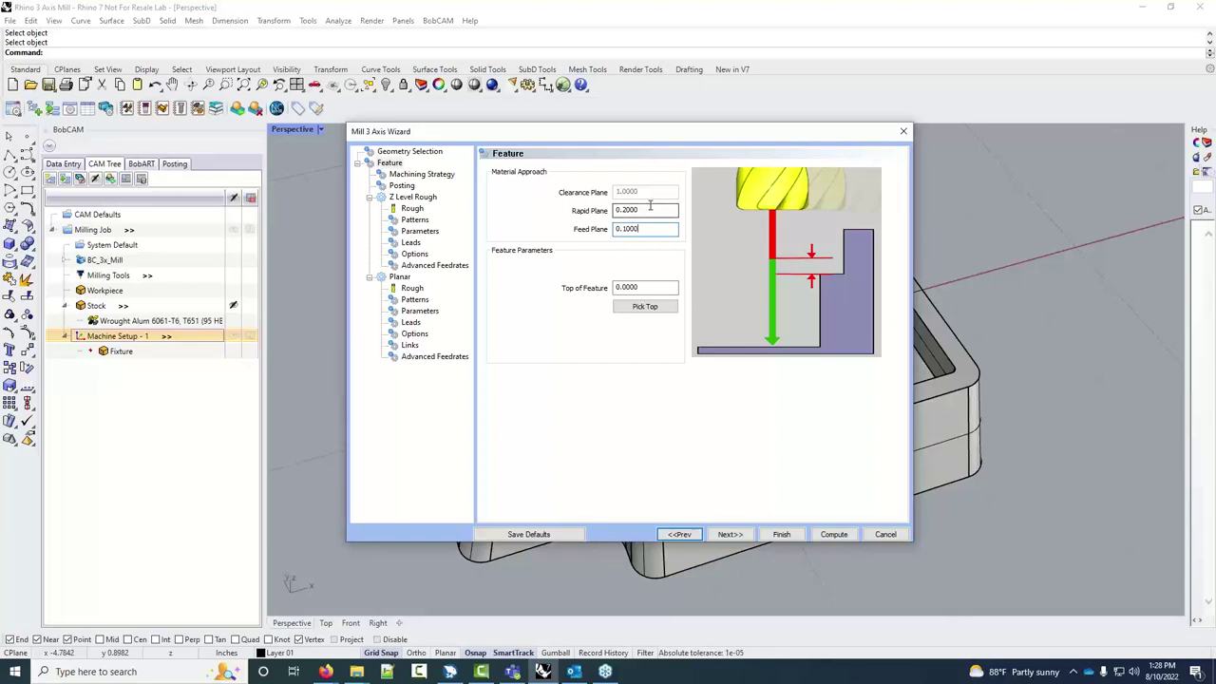
{"action": "key", "text": "ctrl+a"}
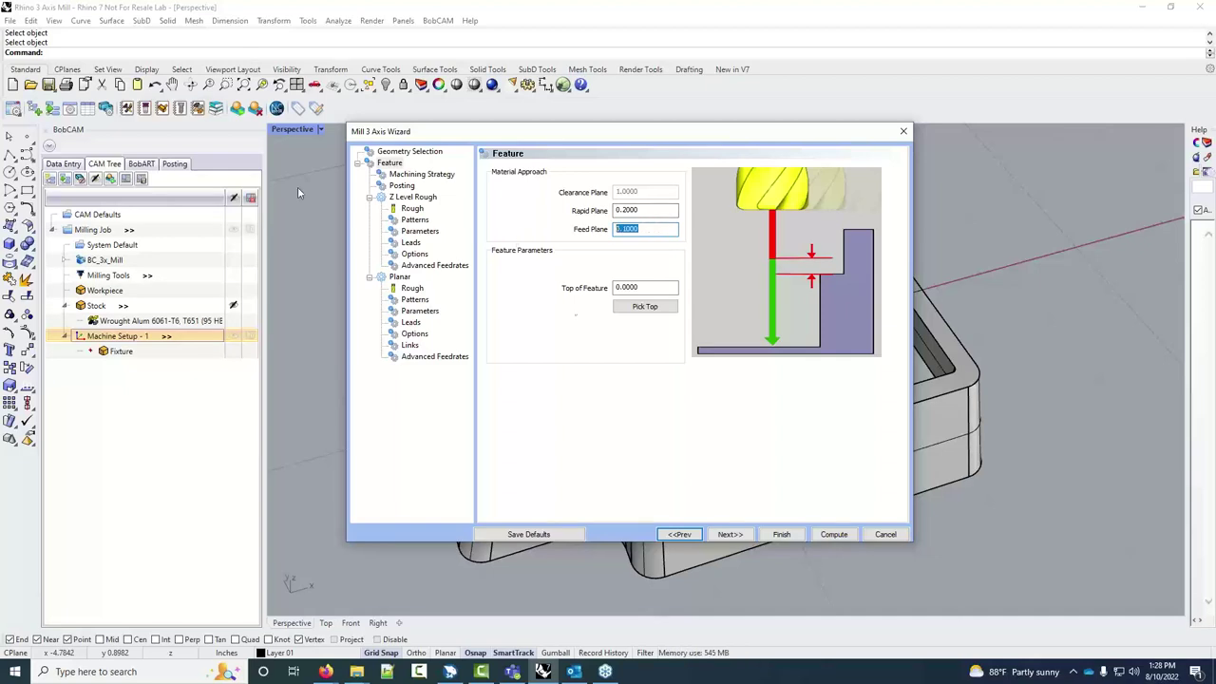
{"action": "left_click", "coordinate": [630, 286]}
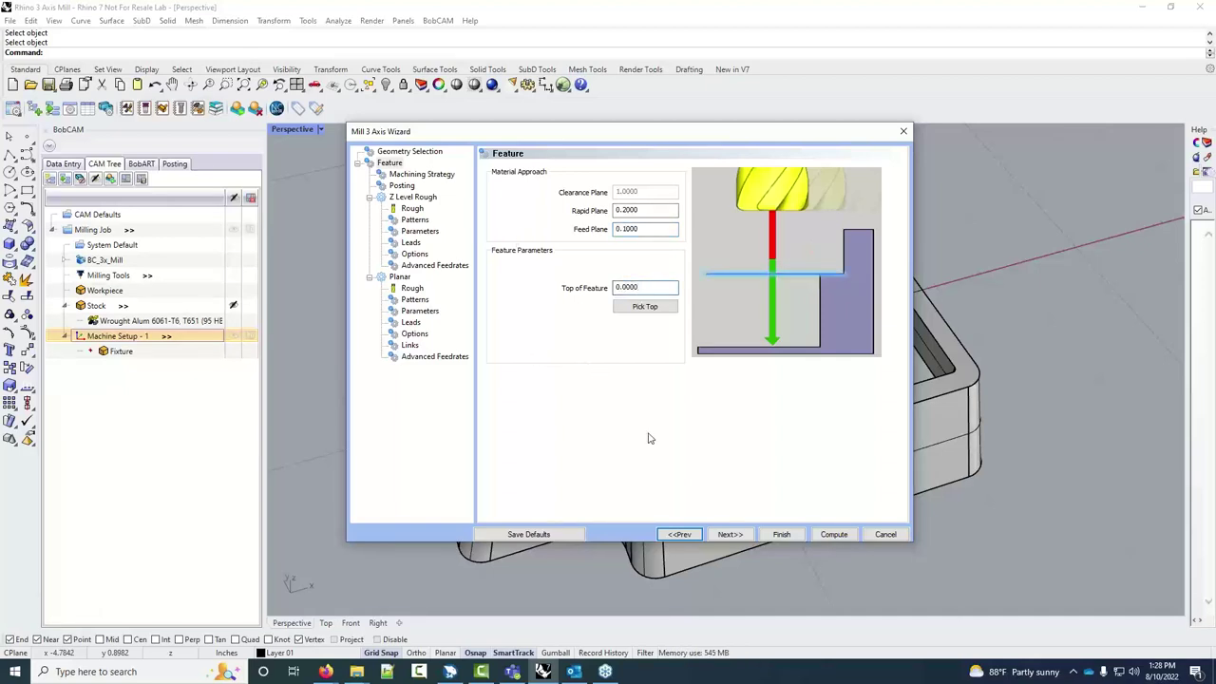
{"action": "left_click", "coordinate": [730, 535]}
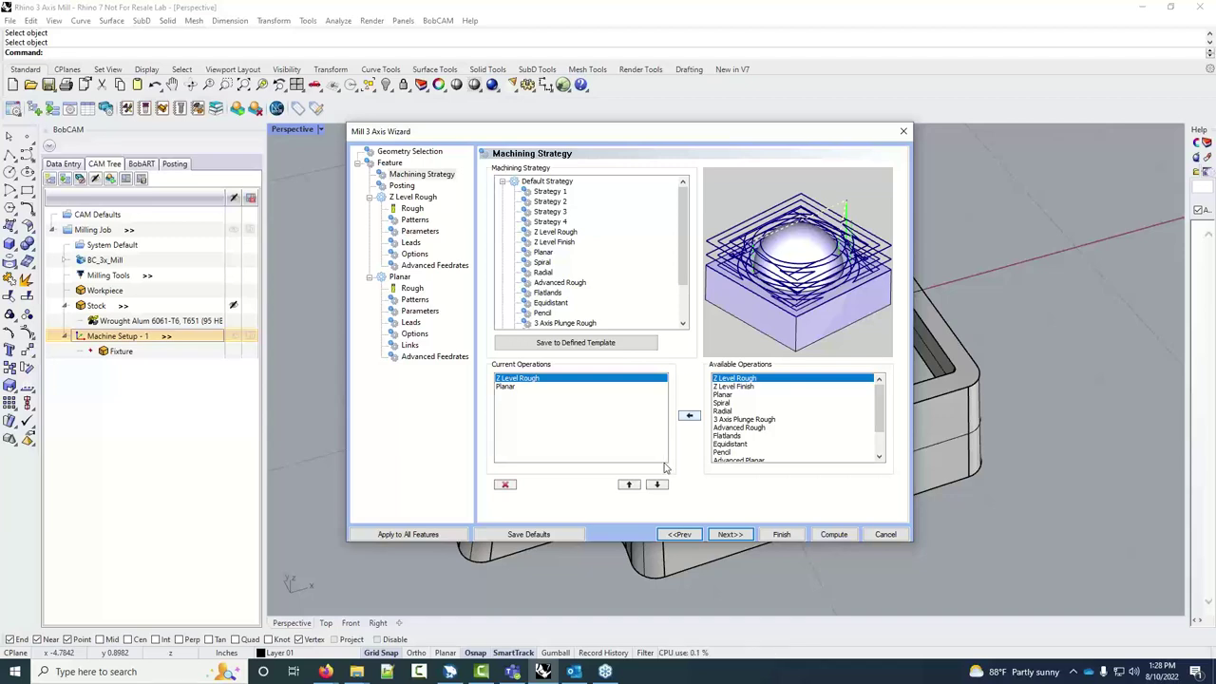
Add Advanced Rough after Z Level Rough in the current operations, replacing Planar
{"action": "left_click", "coordinate": [560, 233]}
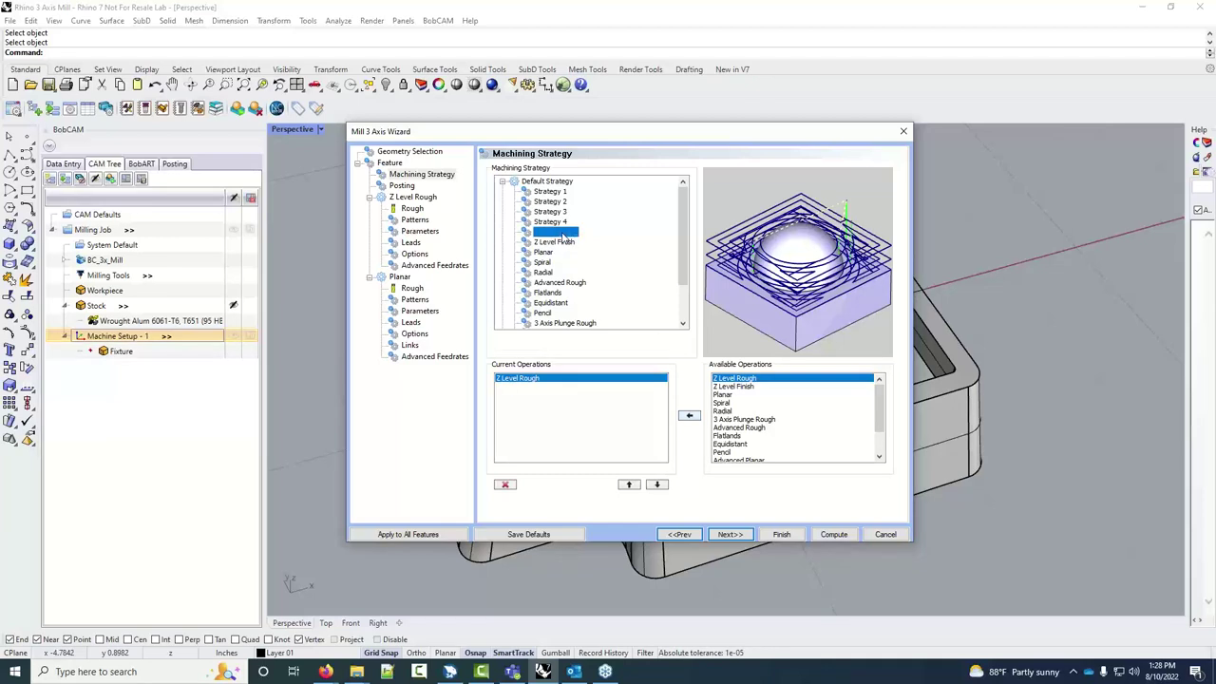
{"action": "left_click", "coordinate": [737, 428]}
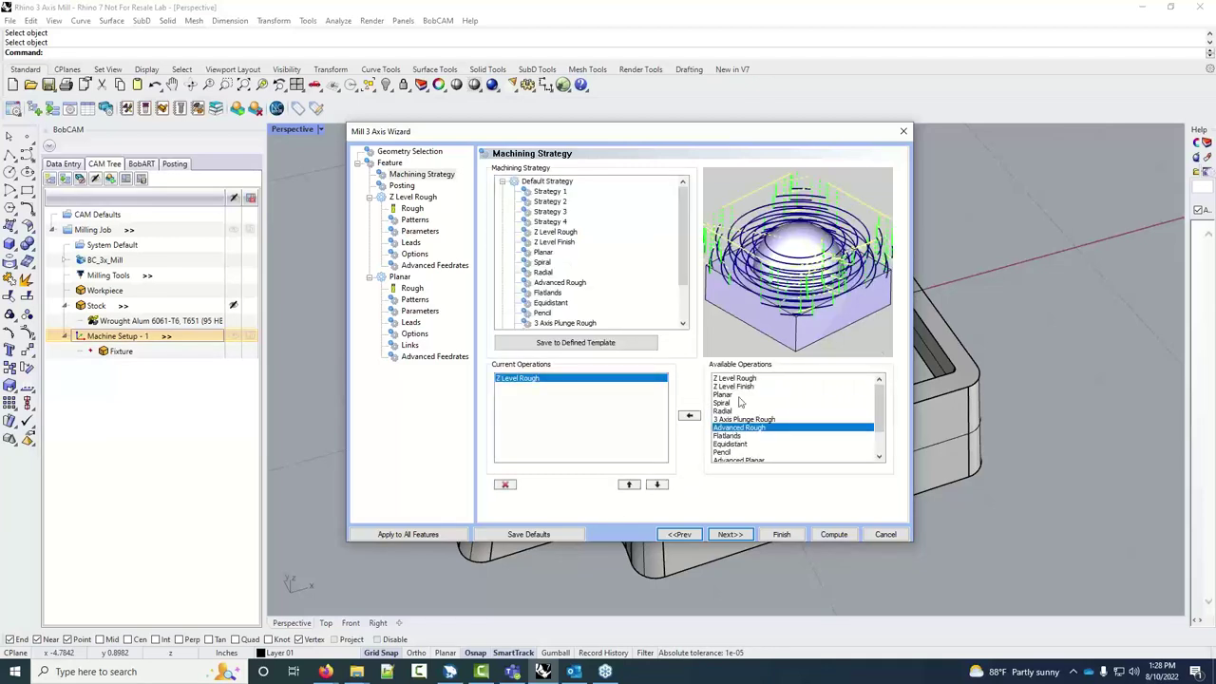
{"action": "left_click", "coordinate": [688, 415]}
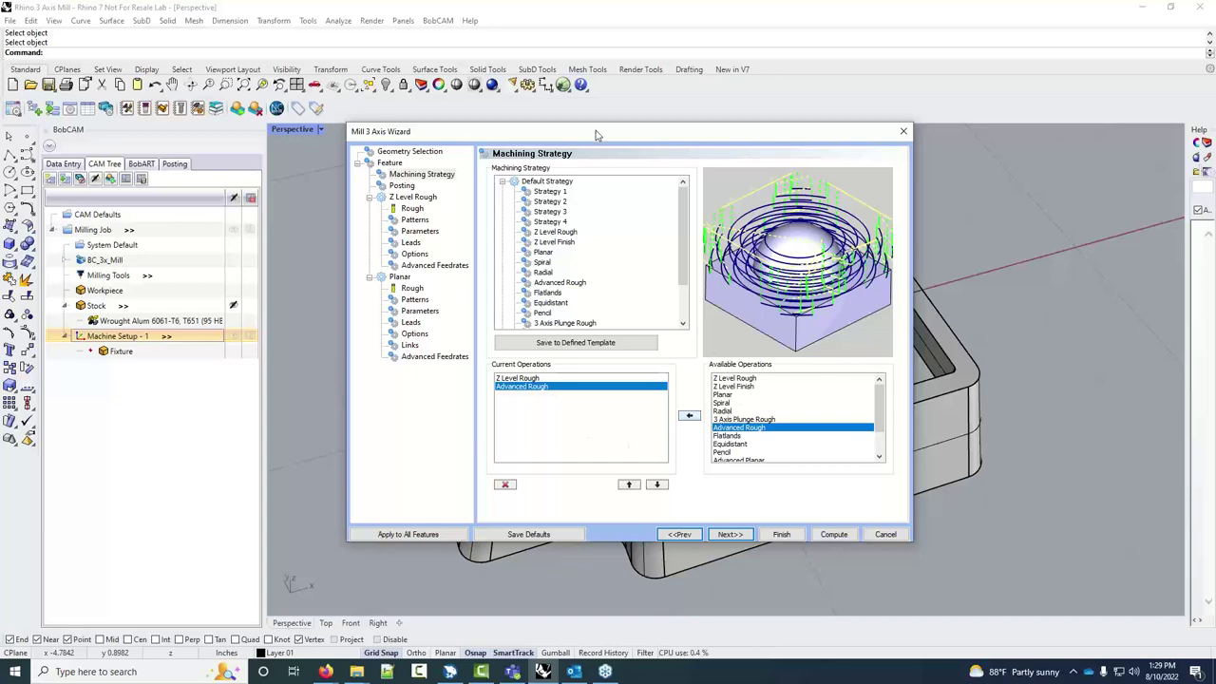
Move the wizard aside to view the part and select Z Level Finish in Available Operations
{"action": "left_click_drag", "start_coordinate": [596, 130], "coordinate": [710, 152]}
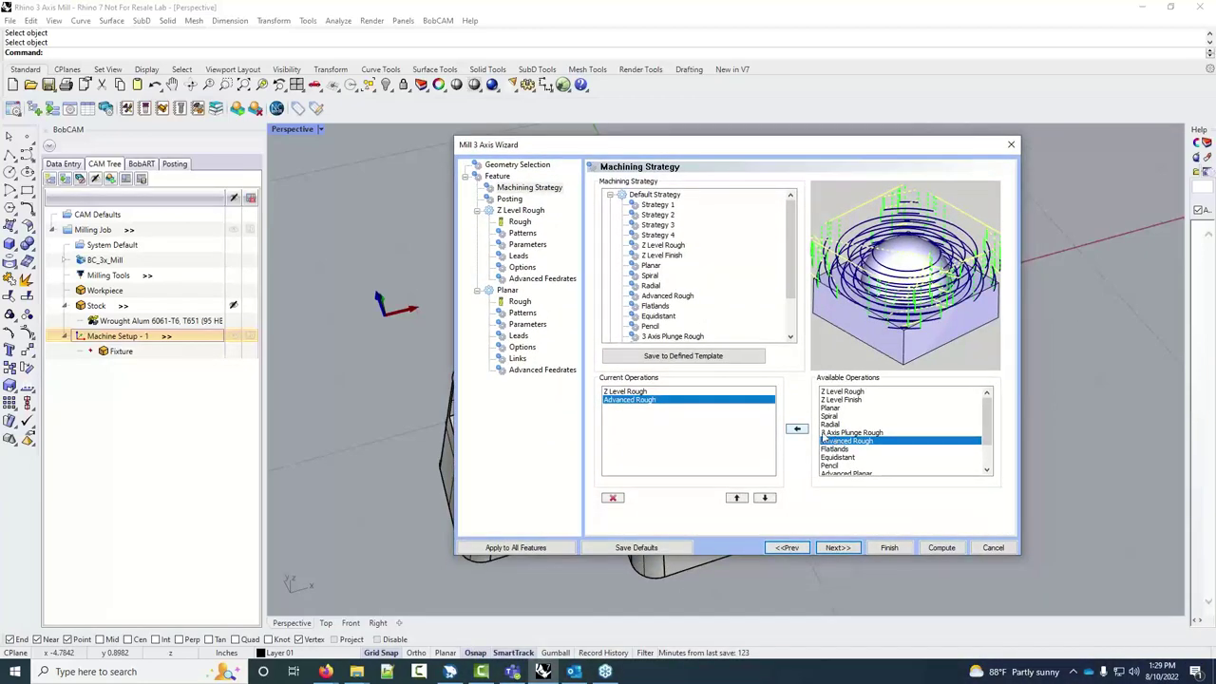
{"action": "scroll", "coordinate": [833, 446], "scroll_direction": "down", "scroll_amount": 2}
{"action": "scroll", "coordinate": [833, 454], "scroll_direction": "up", "scroll_amount": 2}
{"action": "left_click", "coordinate": [843, 400]}
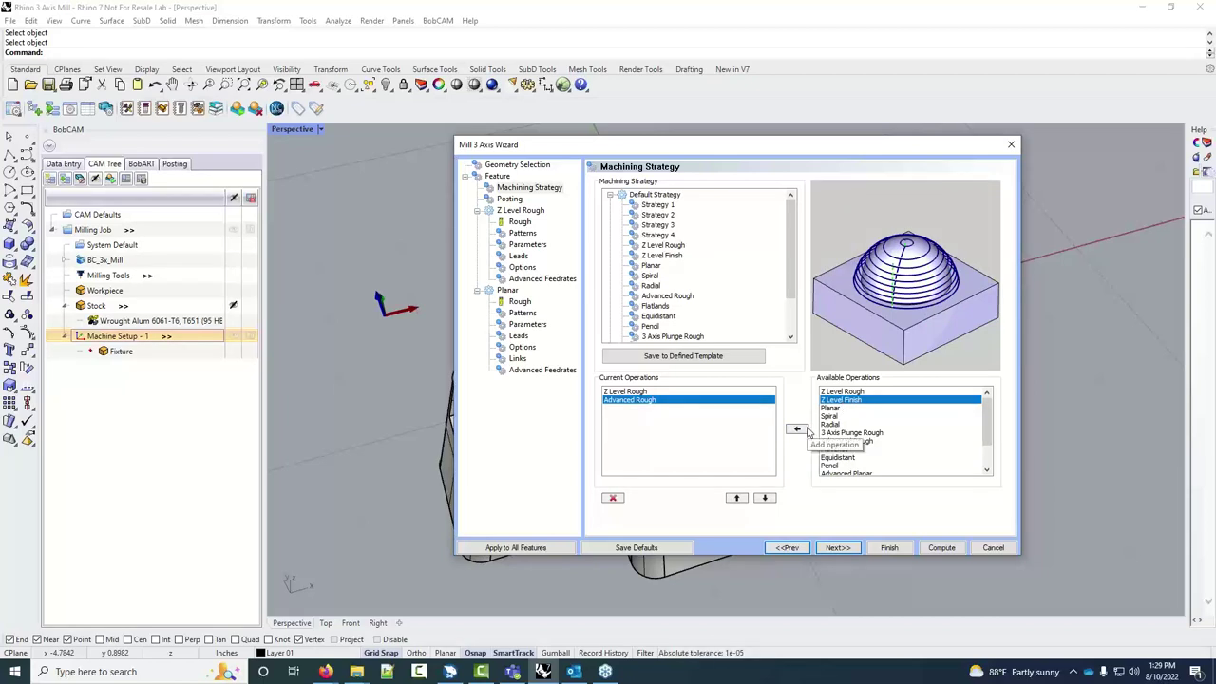
Add Z Level Finish and Advanced Z Level Finish to the current operations, previewing their toolpaths
{"action": "left_click", "coordinate": [797, 429]}
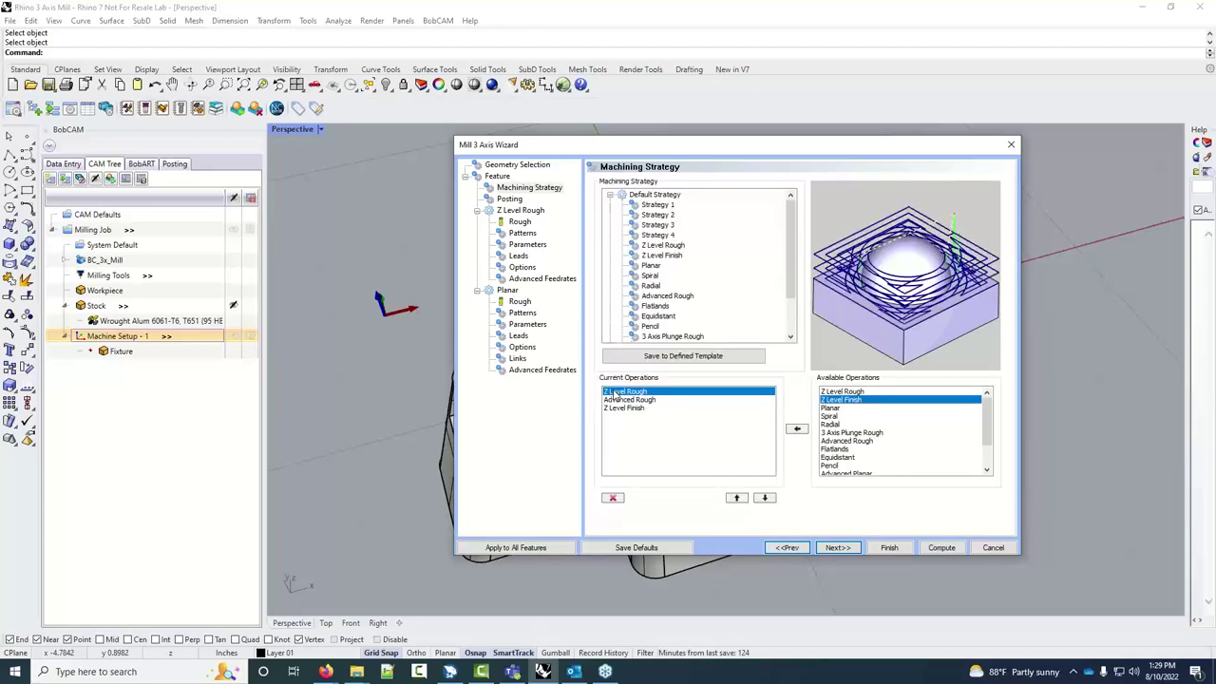
{"action": "left_click", "coordinate": [618, 400]}
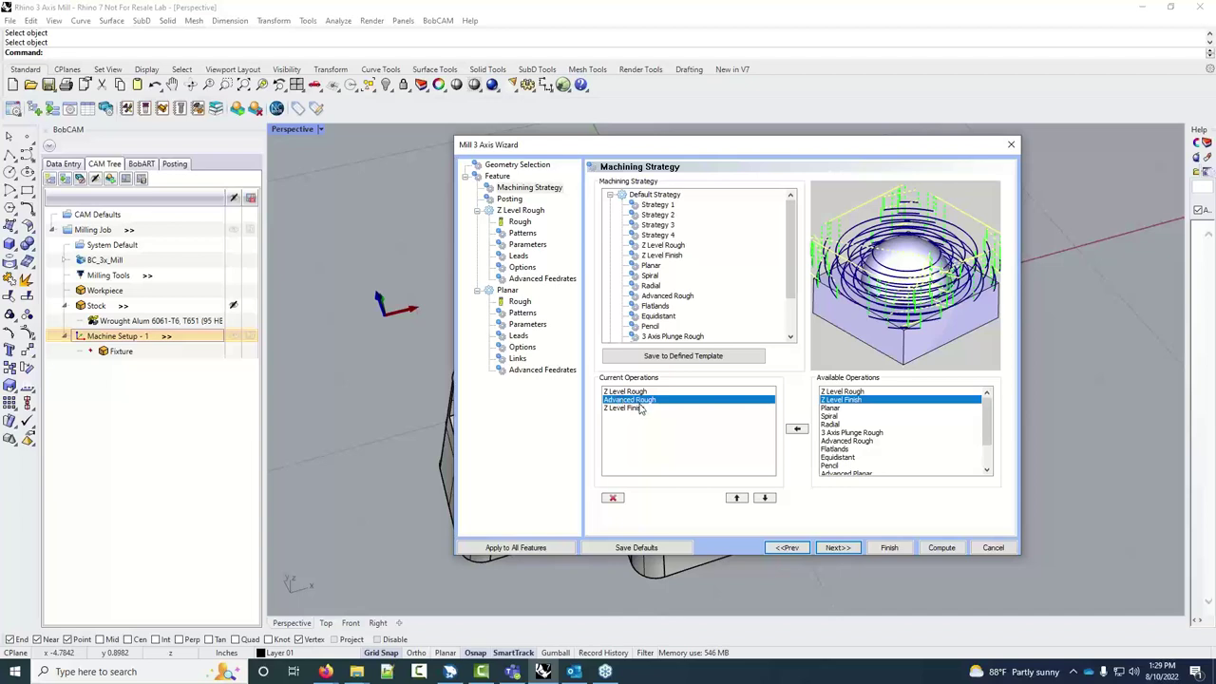
{"action": "left_click", "coordinate": [642, 409]}
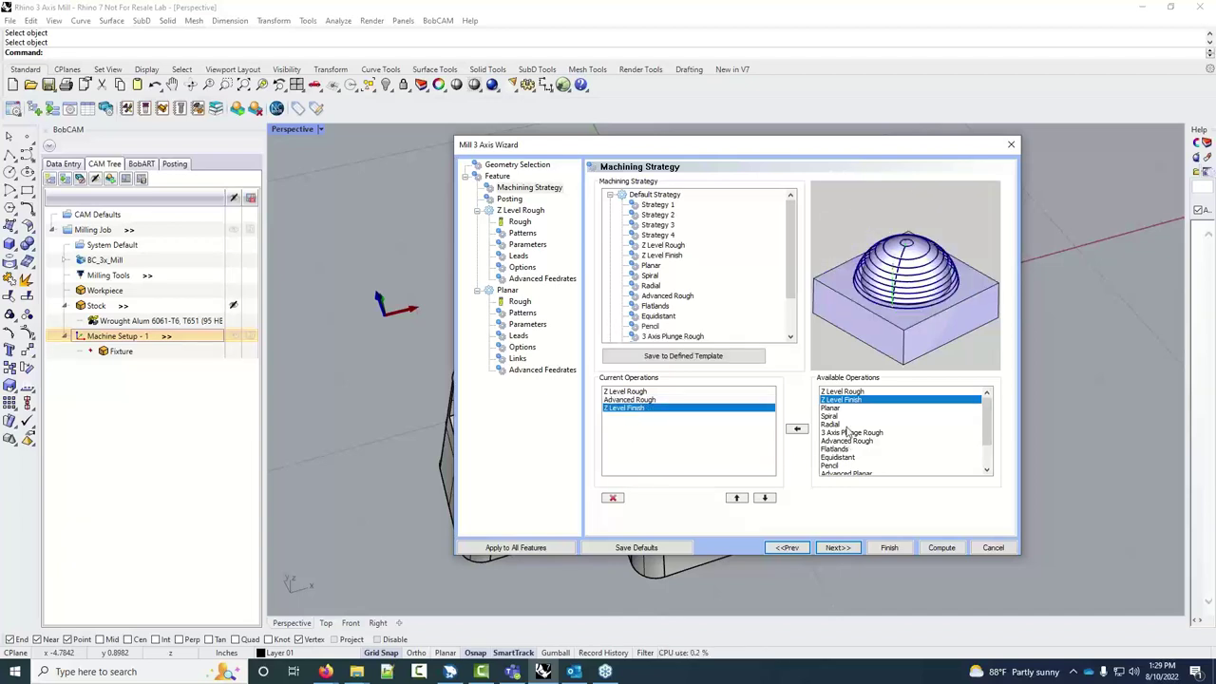
{"action": "scroll", "coordinate": [849, 432], "scroll_direction": "down", "scroll_amount": 2}
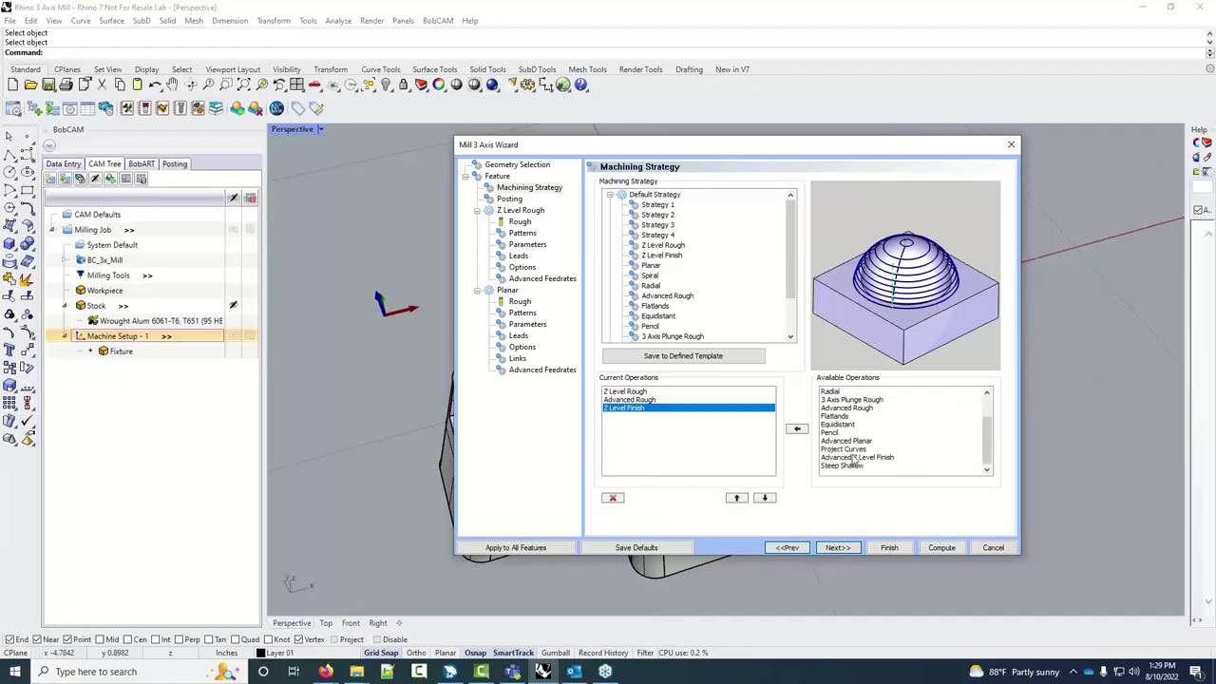
{"action": "left_click", "coordinate": [855, 457]}
{"action": "left_click", "coordinate": [797, 428]}
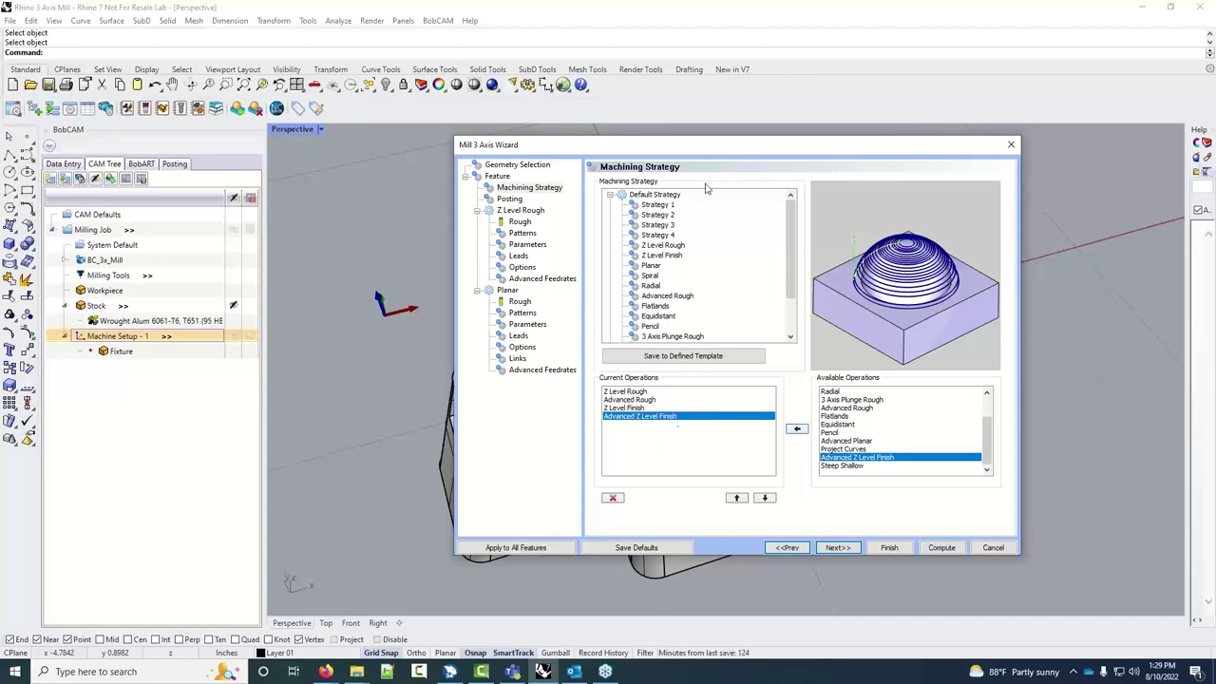
Add Flatlands as well, then preview the Advanced Planar and Planar toolpaths
{"action": "left_click_drag", "start_coordinate": [617, 150], "coordinate": [1012, 412]}
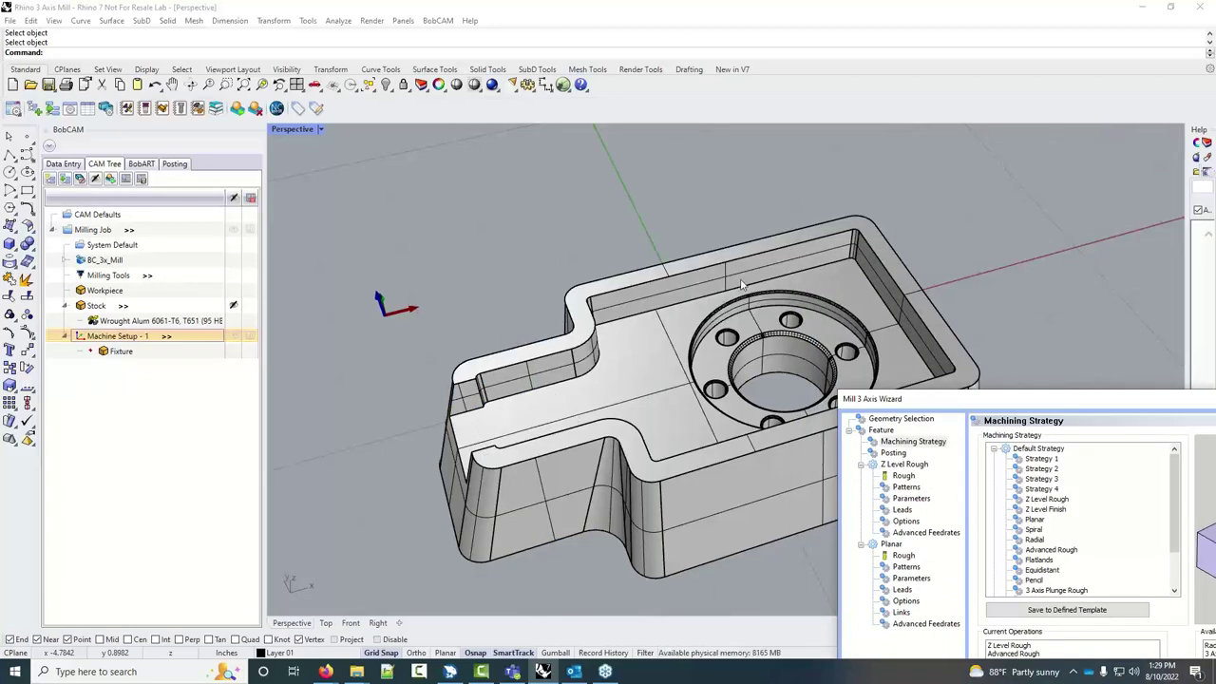
{"action": "left_click_drag", "start_coordinate": [936, 400], "coordinate": [607, 179]}
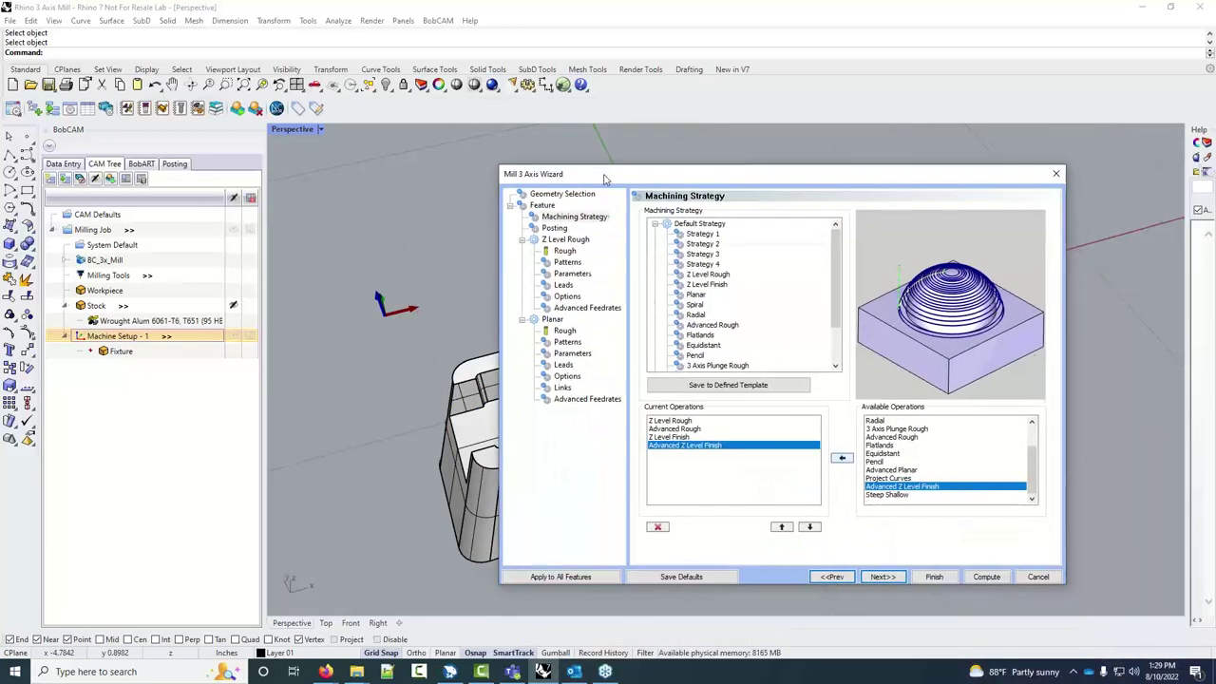
{"action": "left_click", "coordinate": [875, 445]}
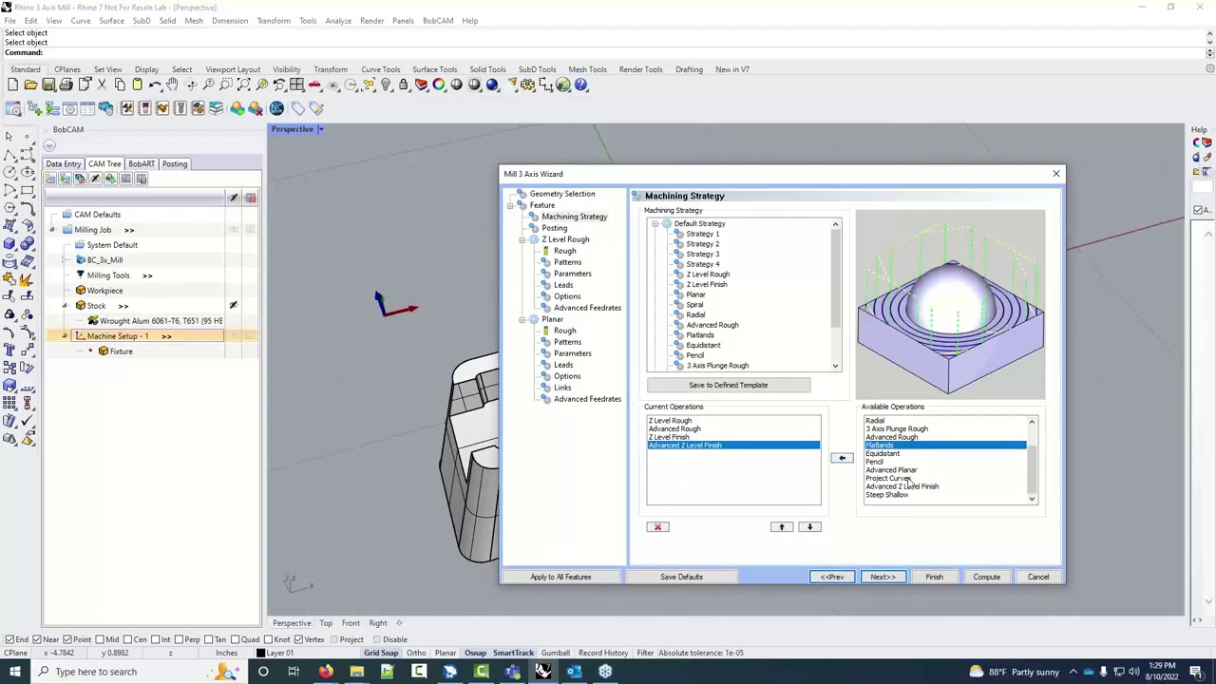
{"action": "left_click", "coordinate": [841, 459]}
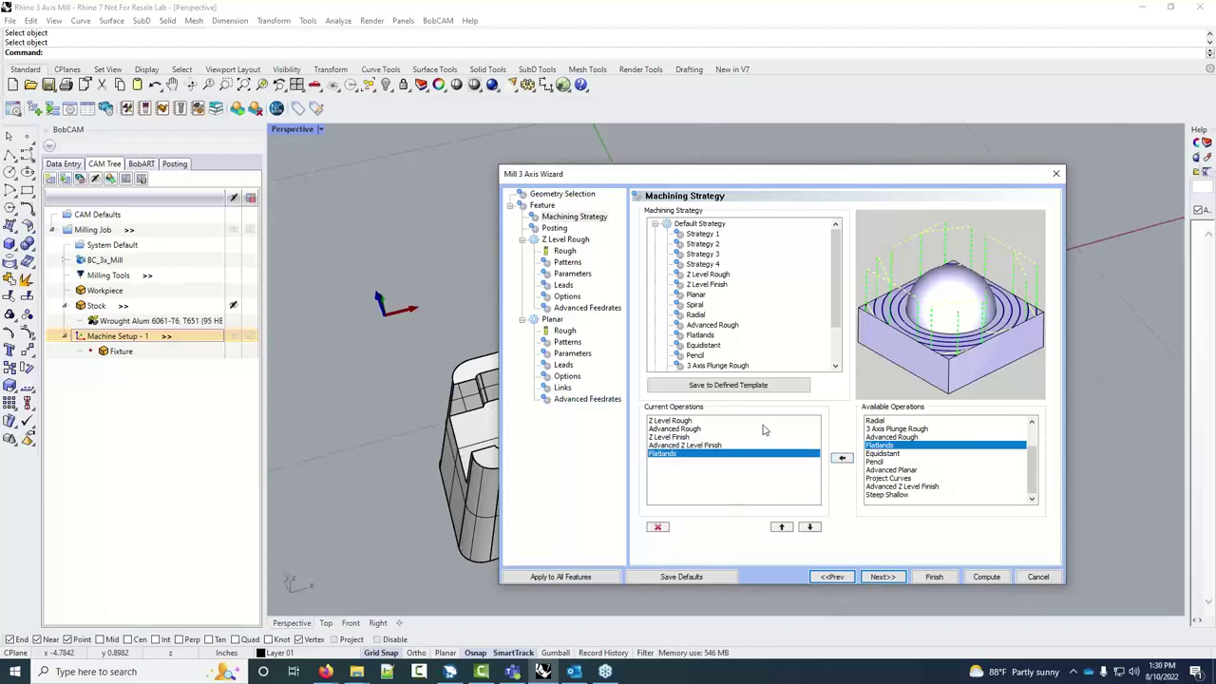
{"action": "left_click", "coordinate": [890, 470]}
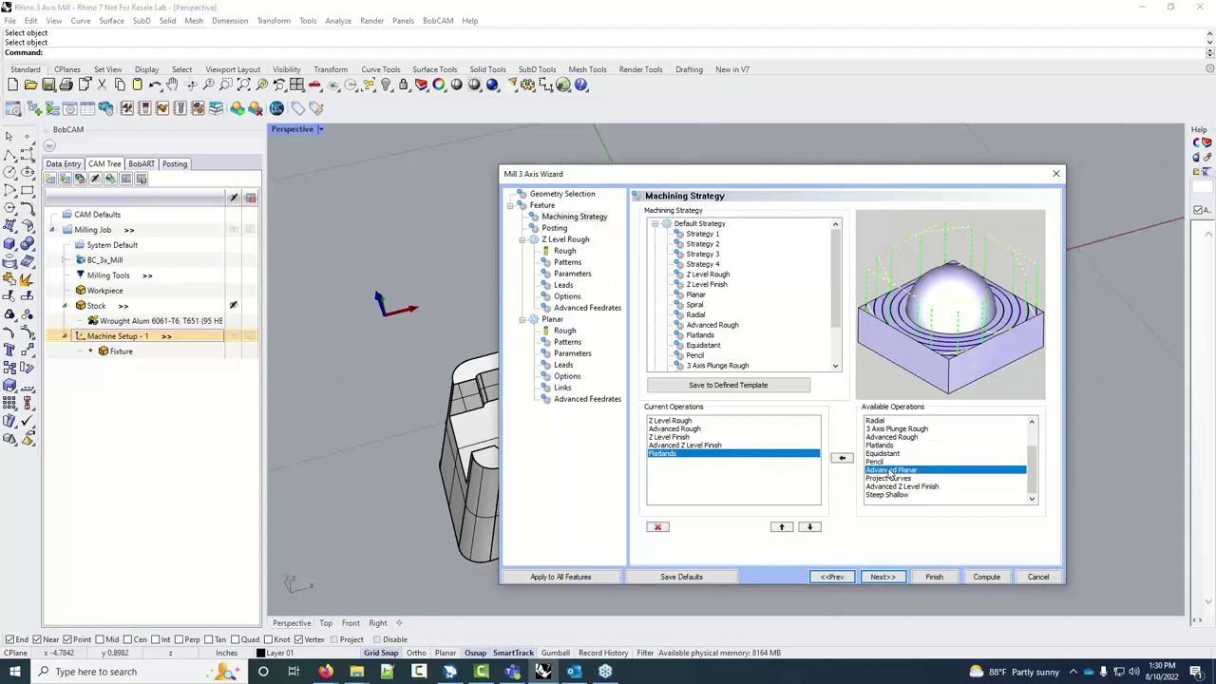
{"action": "scroll", "coordinate": [889, 465], "scroll_direction": "up", "scroll_amount": 3}
{"action": "left_click", "coordinate": [879, 438]}
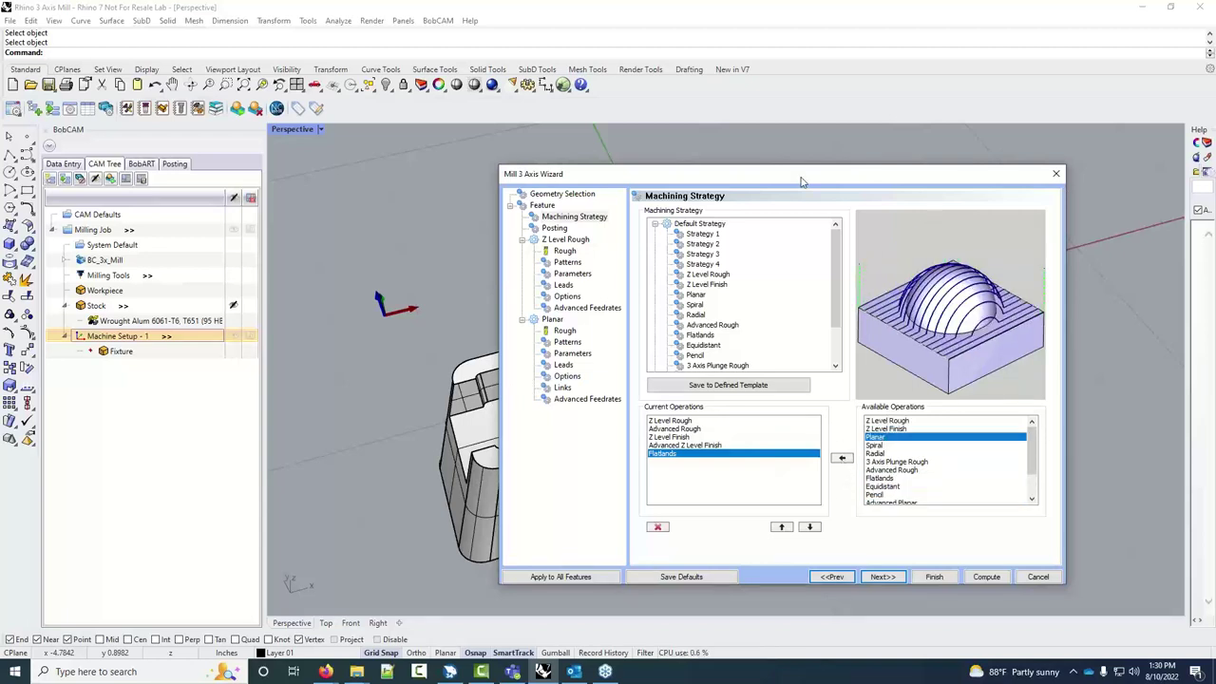
{"action": "left_click_drag", "start_coordinate": [800, 180], "coordinate": [684, 159]}
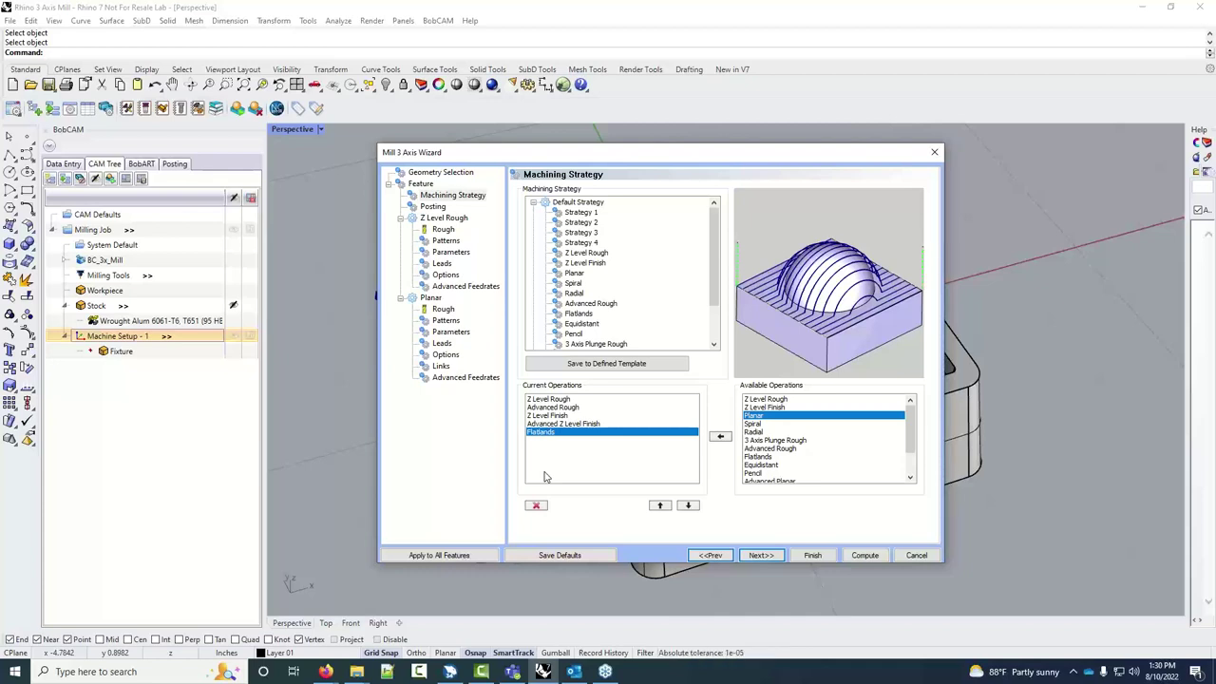
Turn on Arc Fit at 0.0005 tolerance in Posting, then continue to Z Level Rough's tool
{"action": "left_click", "coordinate": [760, 555]}
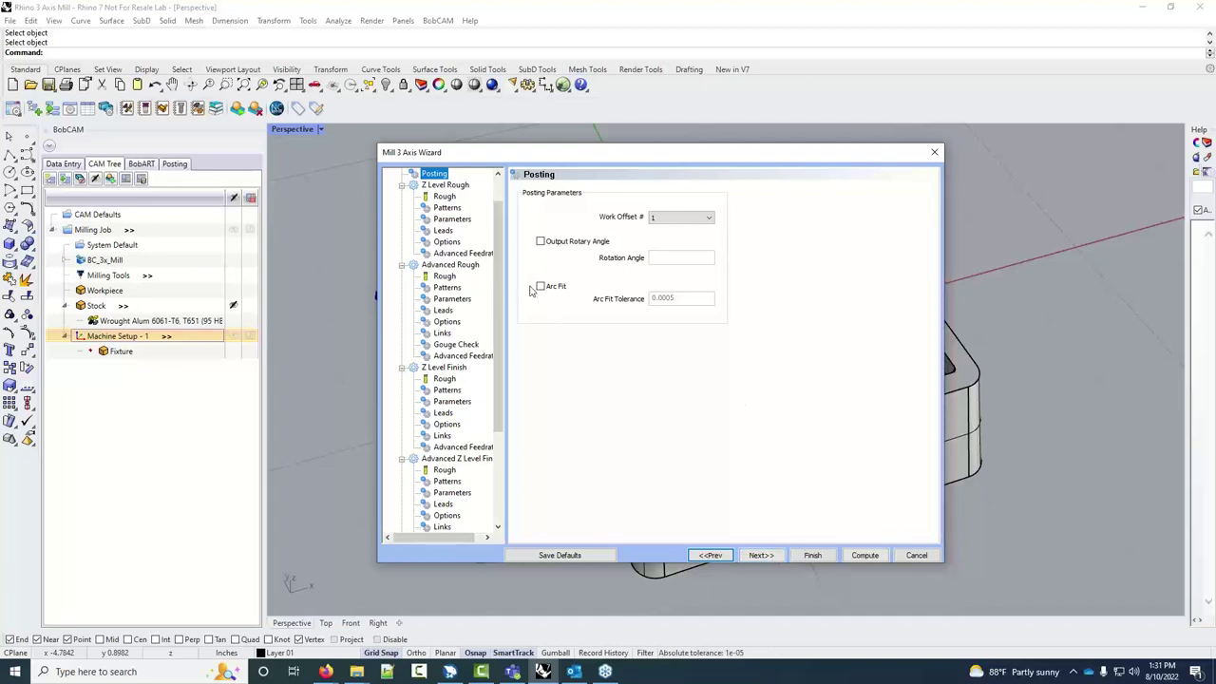
{"action": "left_click", "coordinate": [538, 286]}
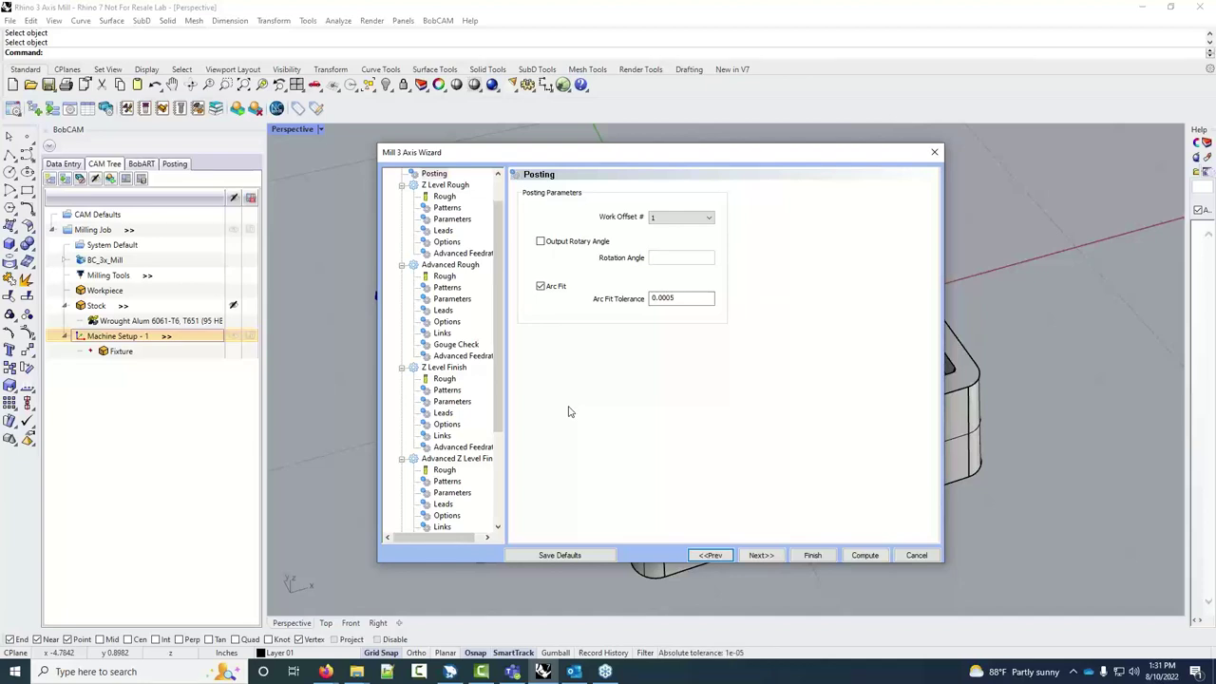
{"action": "left_click", "coordinate": [757, 555]}
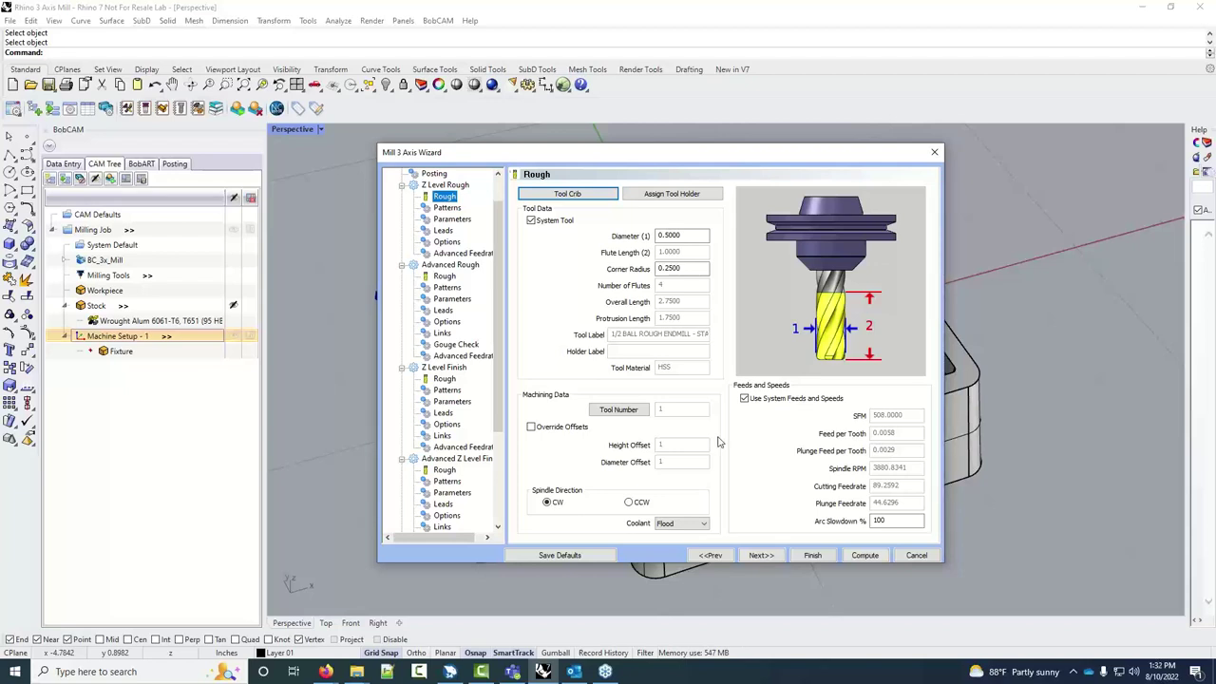
Change the 1/2 ball rough endmill's corner radius to 0 so it becomes a flat rough endmill
{"action": "double_click", "coordinate": [682, 268]}
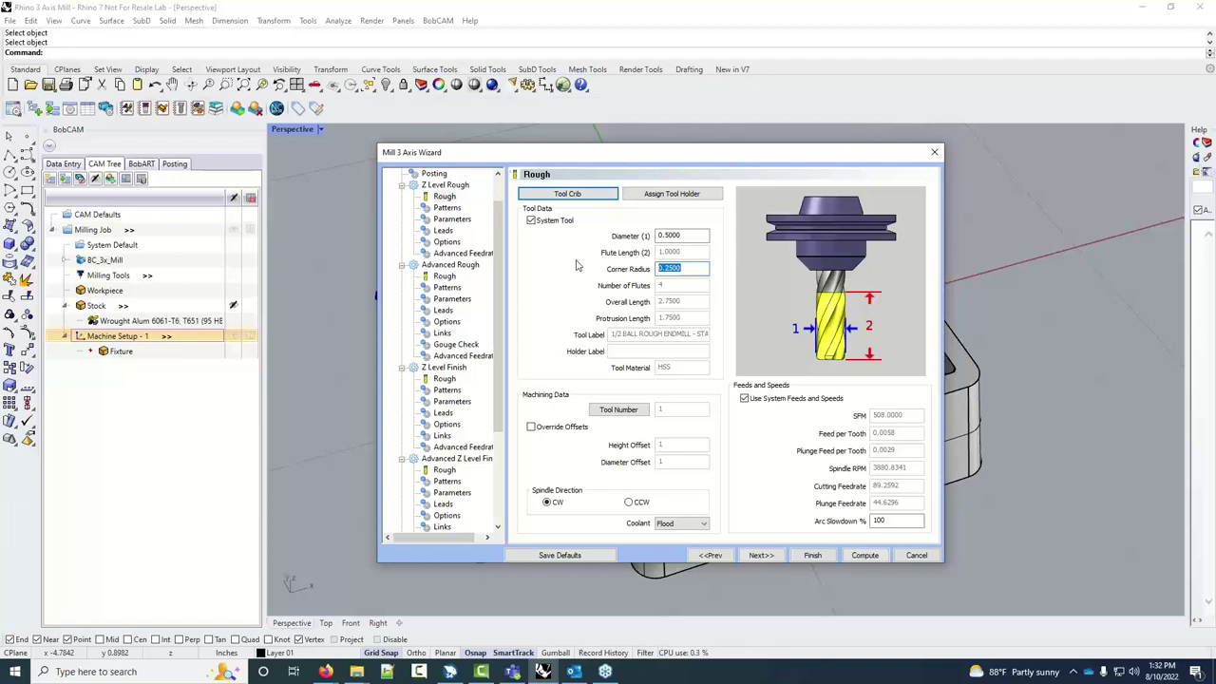
{"action": "type", "text": "0"}
{"action": "key", "text": "Tab"}
{"action": "left_click", "coordinate": [686, 234]}
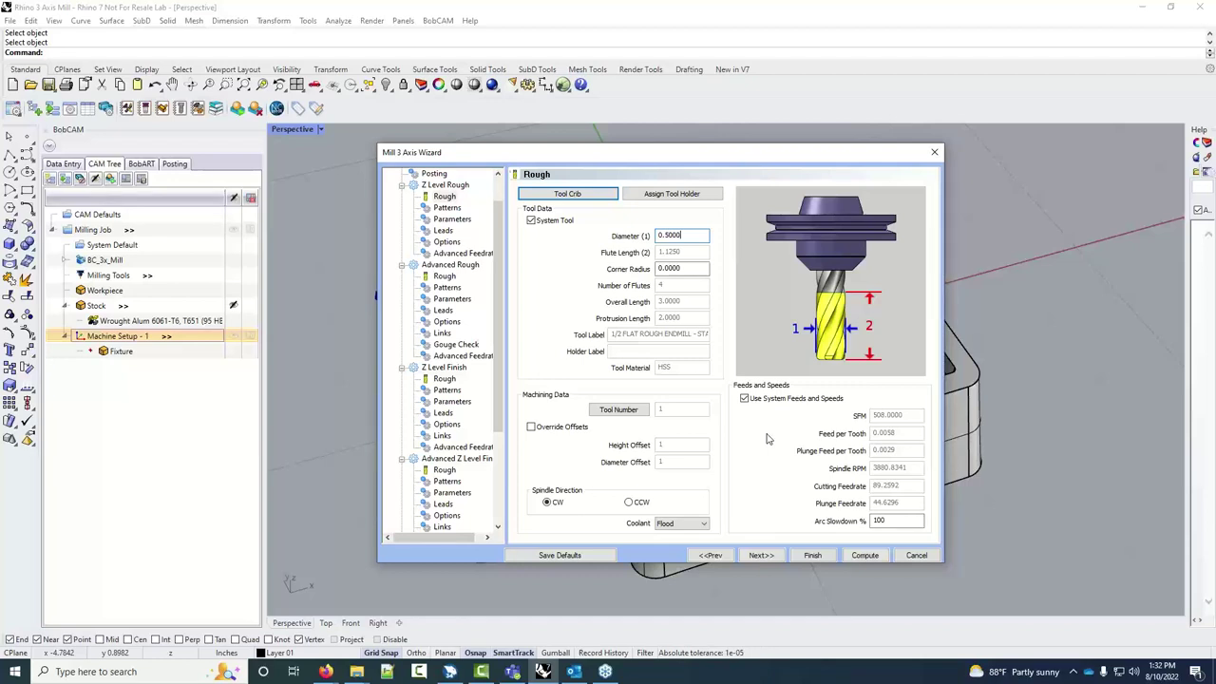
Turn off Use System Feeds and Speeds for the 0.5000 flat rough endmill
{"action": "left_click", "coordinate": [747, 399]}
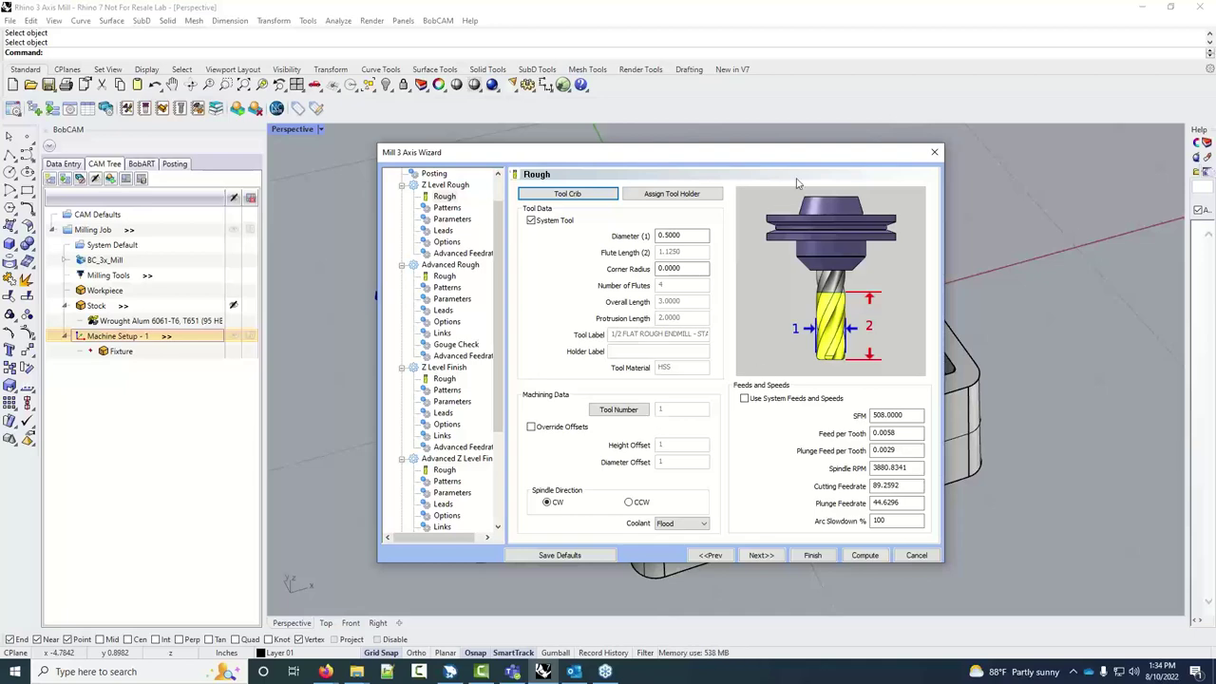
Leave the coolant on Flood and continue to the Patterns page
{"action": "left_click_drag", "start_coordinate": [919, 154], "coordinate": [609, 309]}
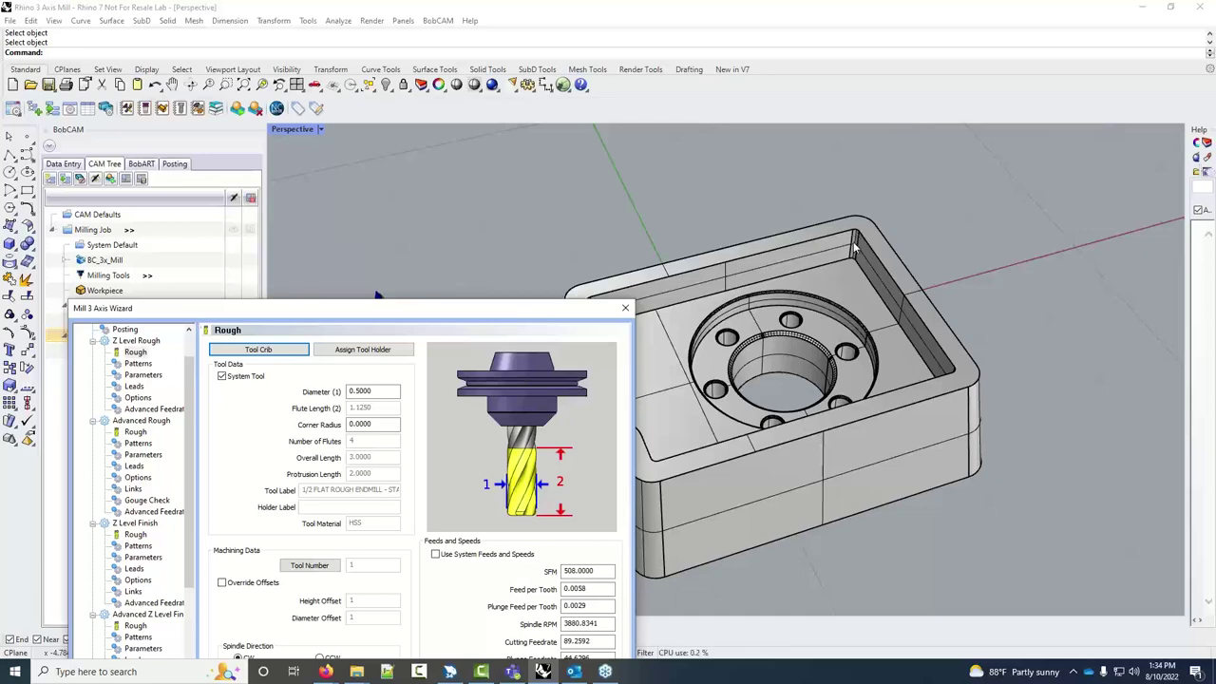
{"action": "left_click_drag", "start_coordinate": [562, 308], "coordinate": [858, 159]}
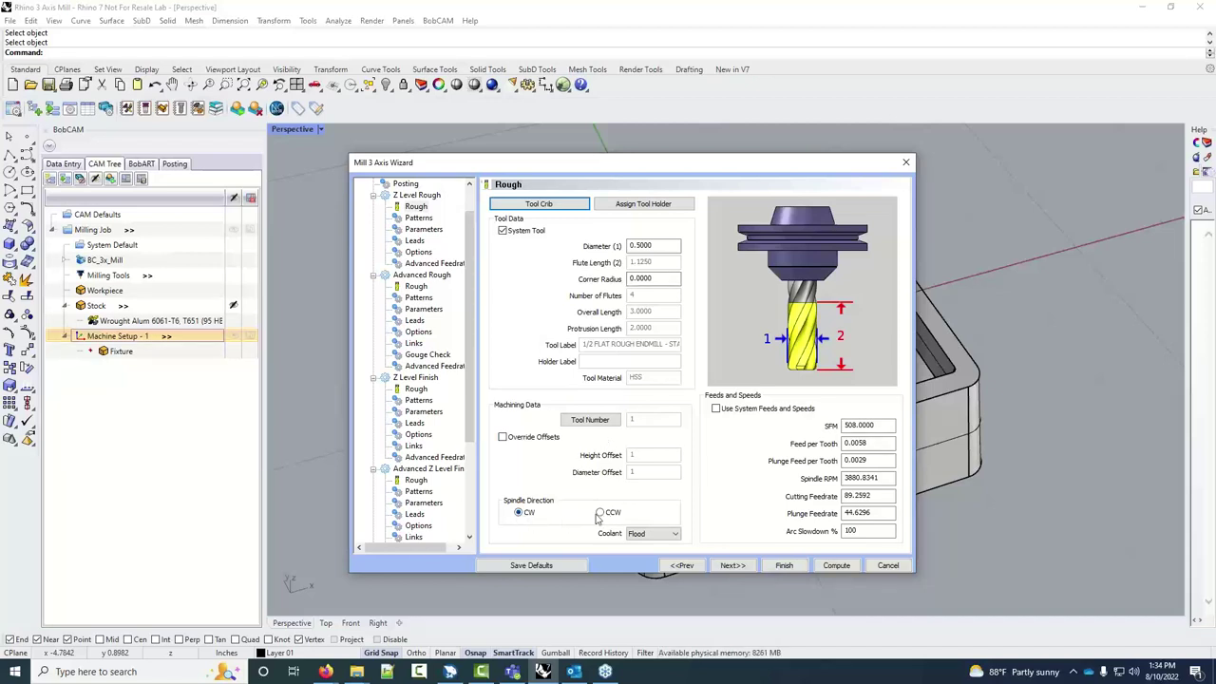
{"action": "left_click", "coordinate": [674, 534]}
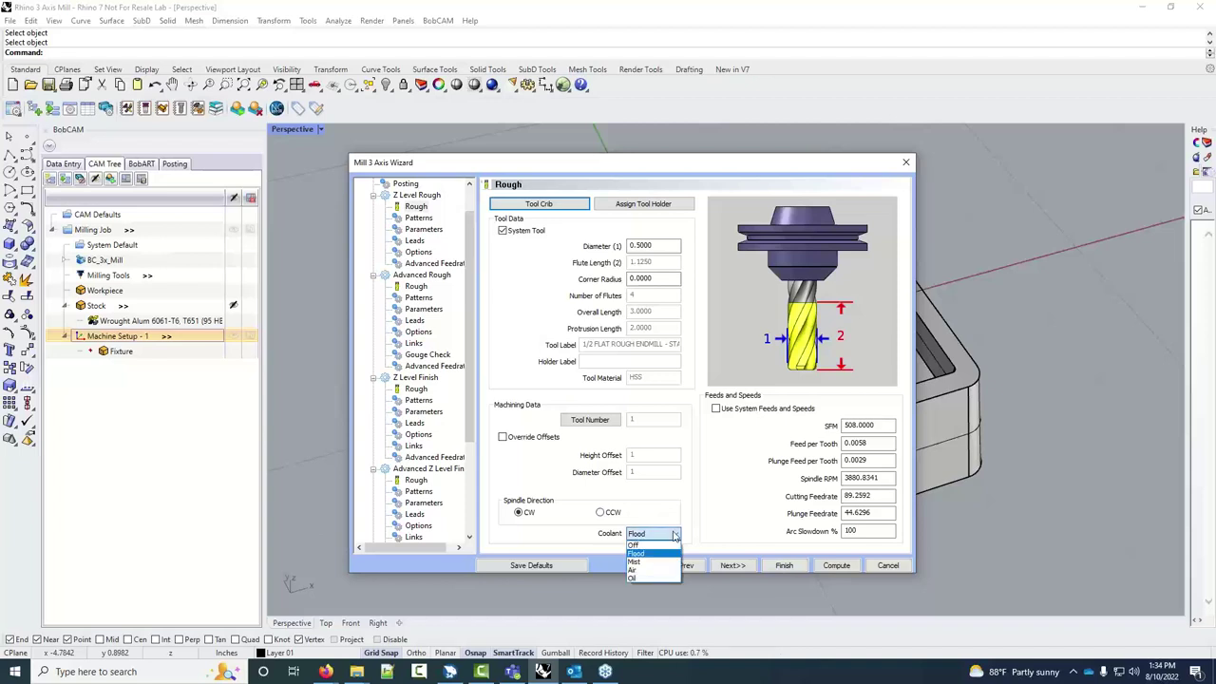
{"action": "left_click", "coordinate": [674, 534]}
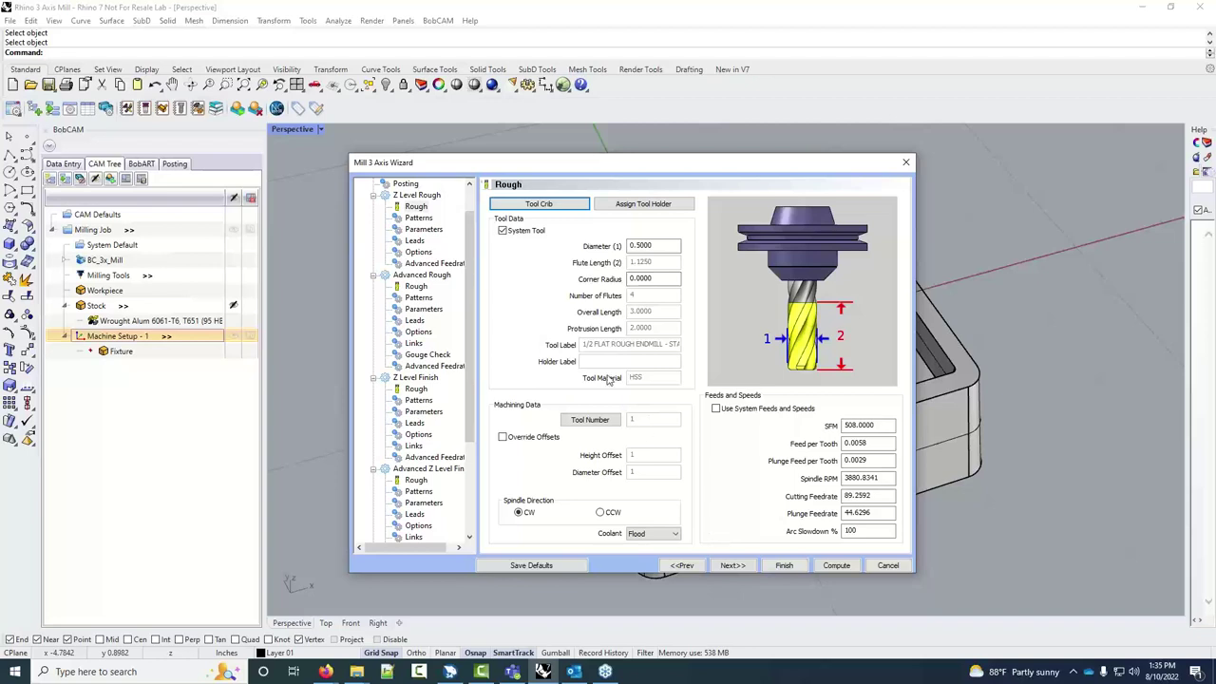
{"action": "left_click", "coordinate": [733, 565]}
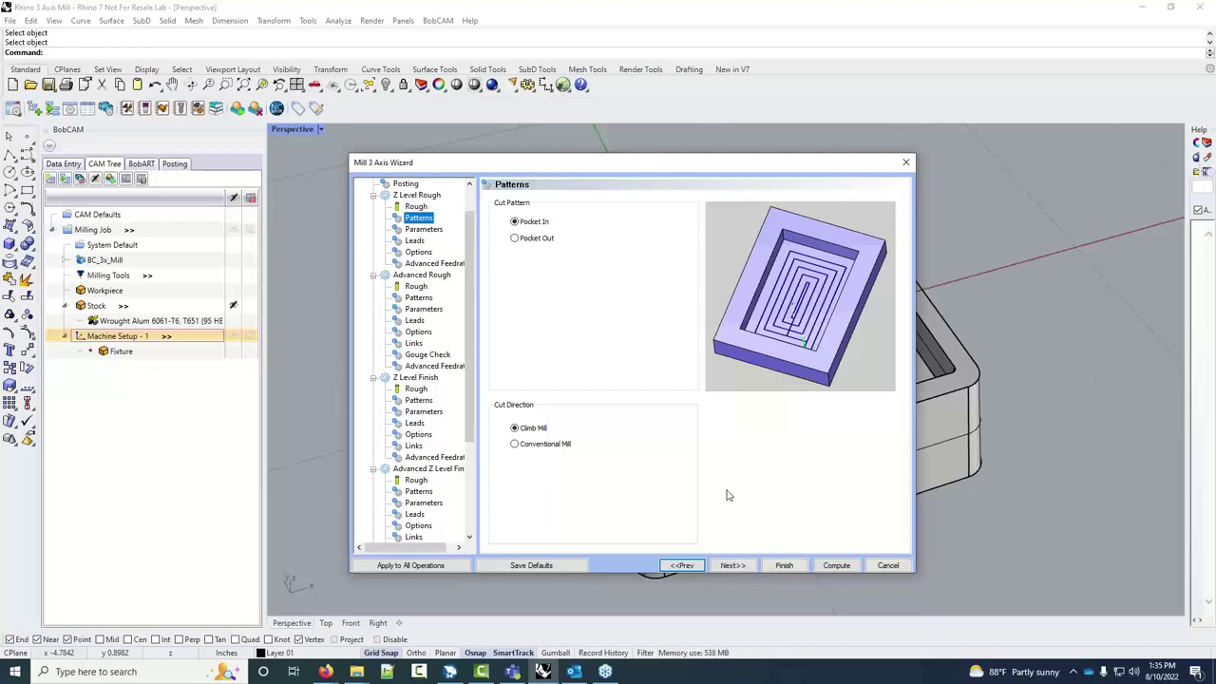
Change the Z Level Rough cut pattern from Pocket In to Pocket Out and continue
{"action": "left_click", "coordinate": [548, 239]}
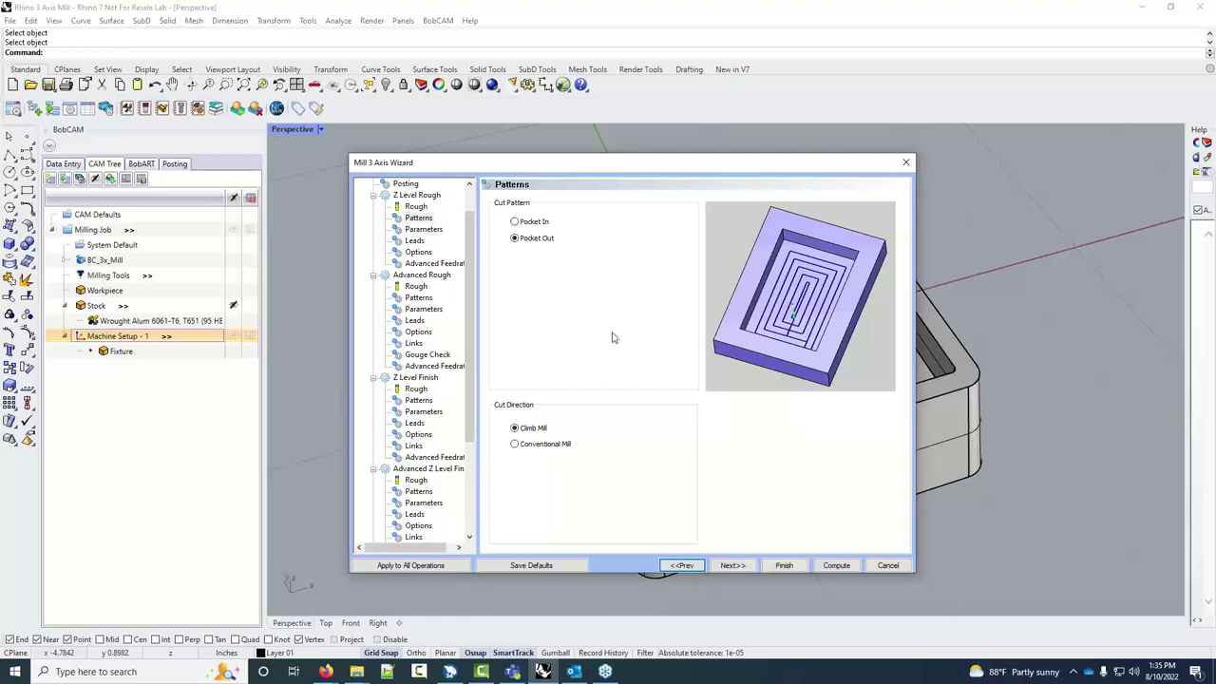
{"action": "left_click", "coordinate": [724, 566]}
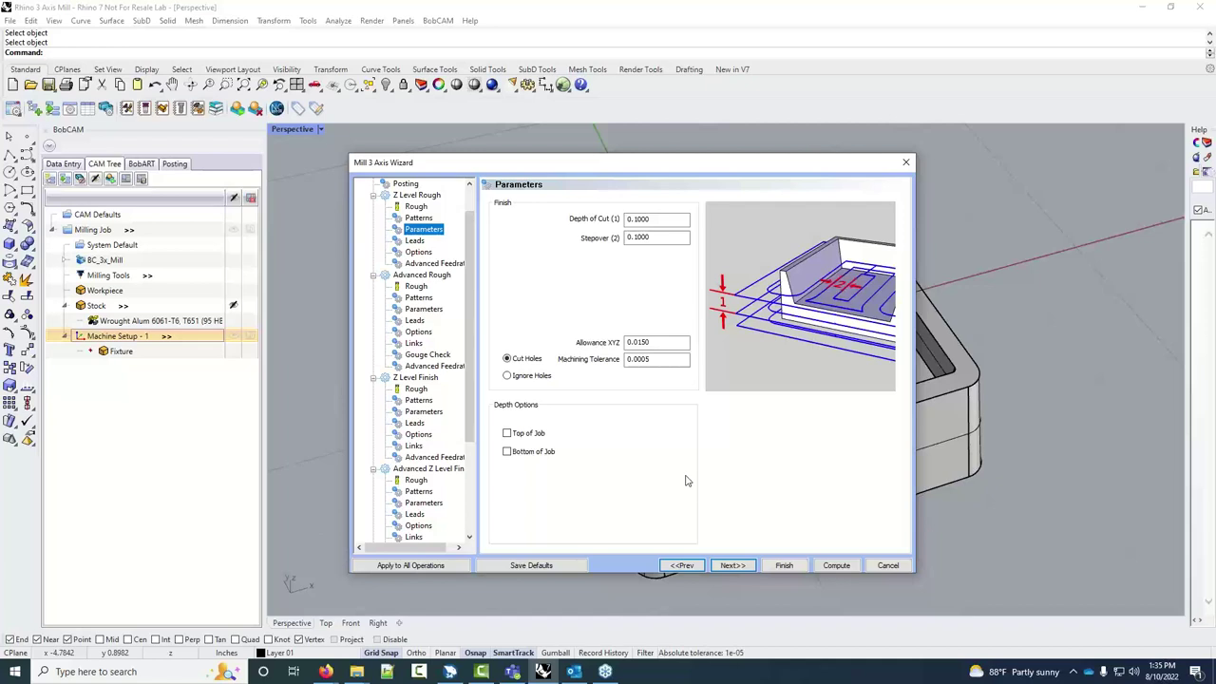
Enter .2 for both the depth of cut and the stepover
{"action": "double_click", "coordinate": [655, 218]}
{"action": "type", "text": ".25"}
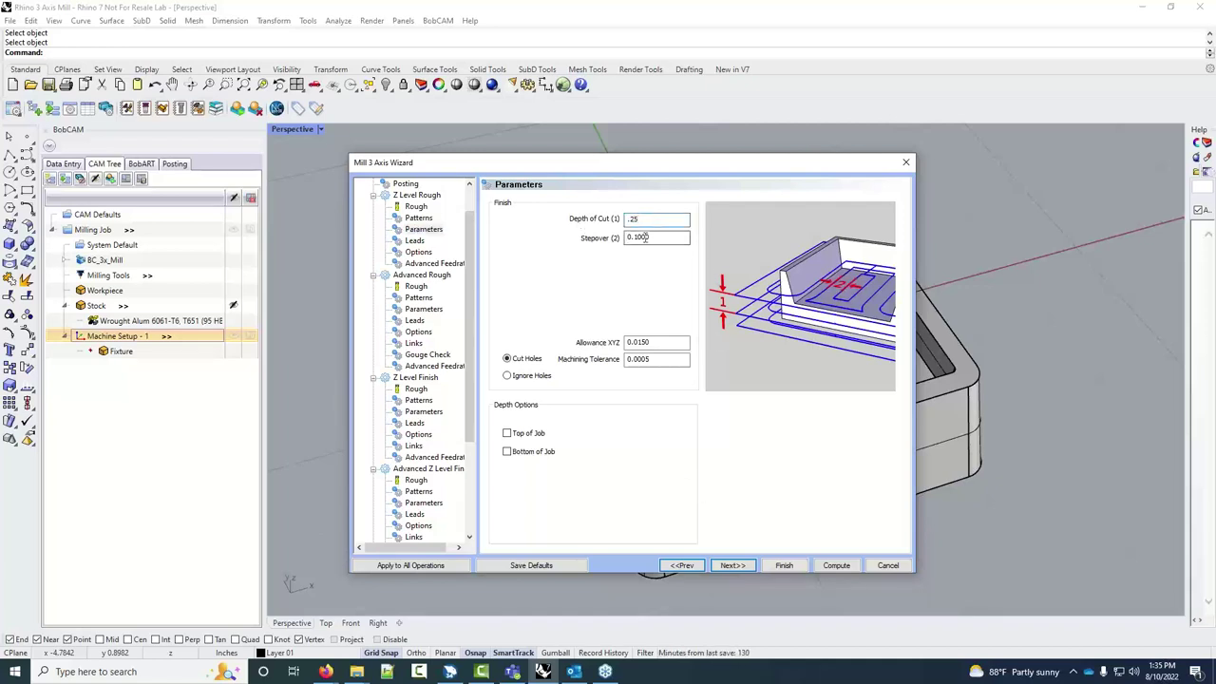
{"action": "double_click", "coordinate": [638, 237]}
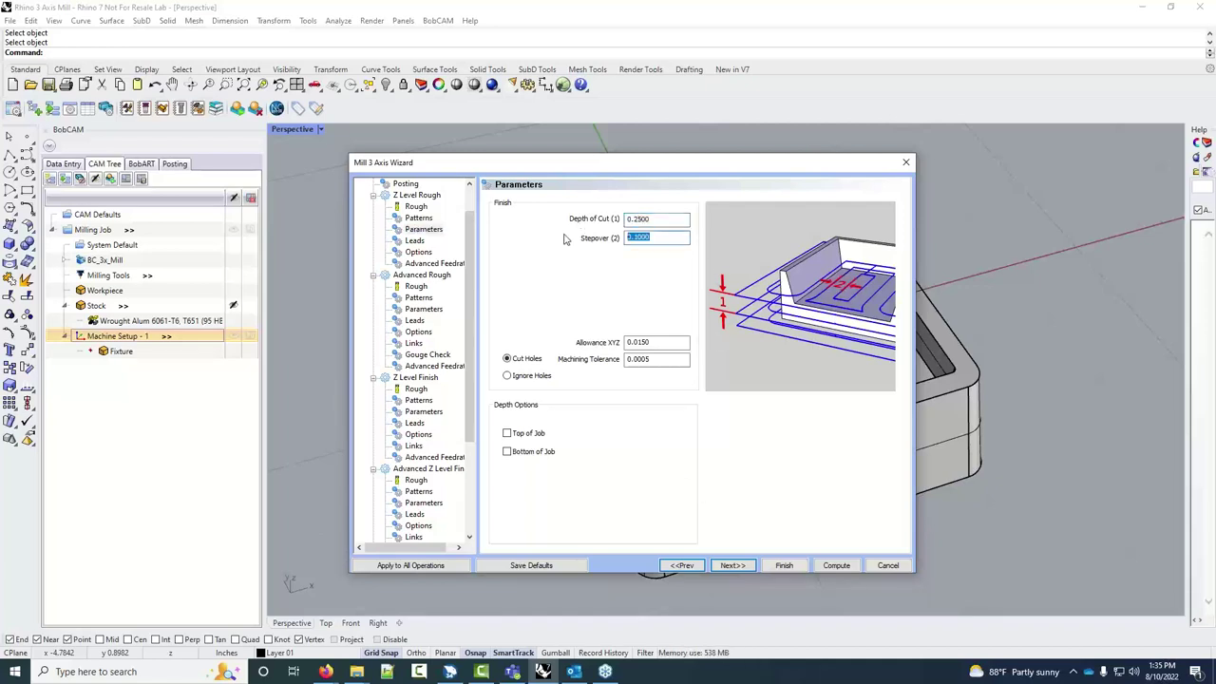
{"action": "type", "text": ".2"}
{"action": "left_click", "coordinate": [657, 217]}
{"action": "left_click_drag", "start_coordinate": [656, 161], "coordinate": [923, 121]}
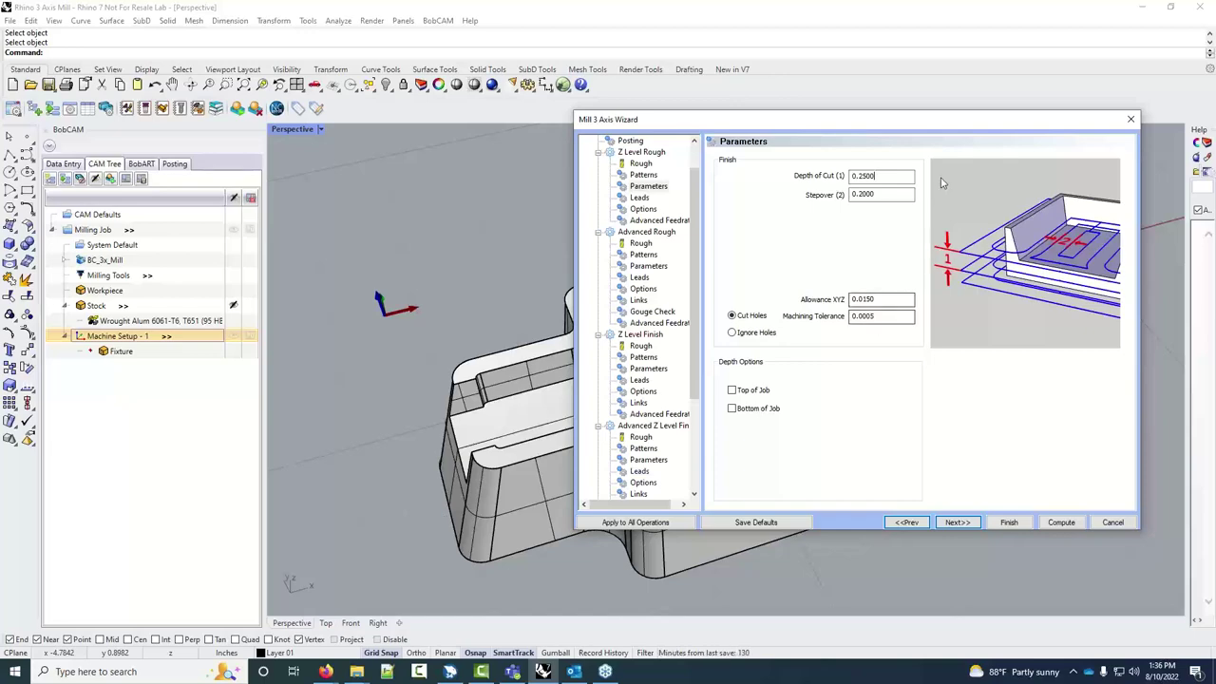
{"action": "left_click_drag", "start_coordinate": [906, 133], "coordinate": [710, 180]}
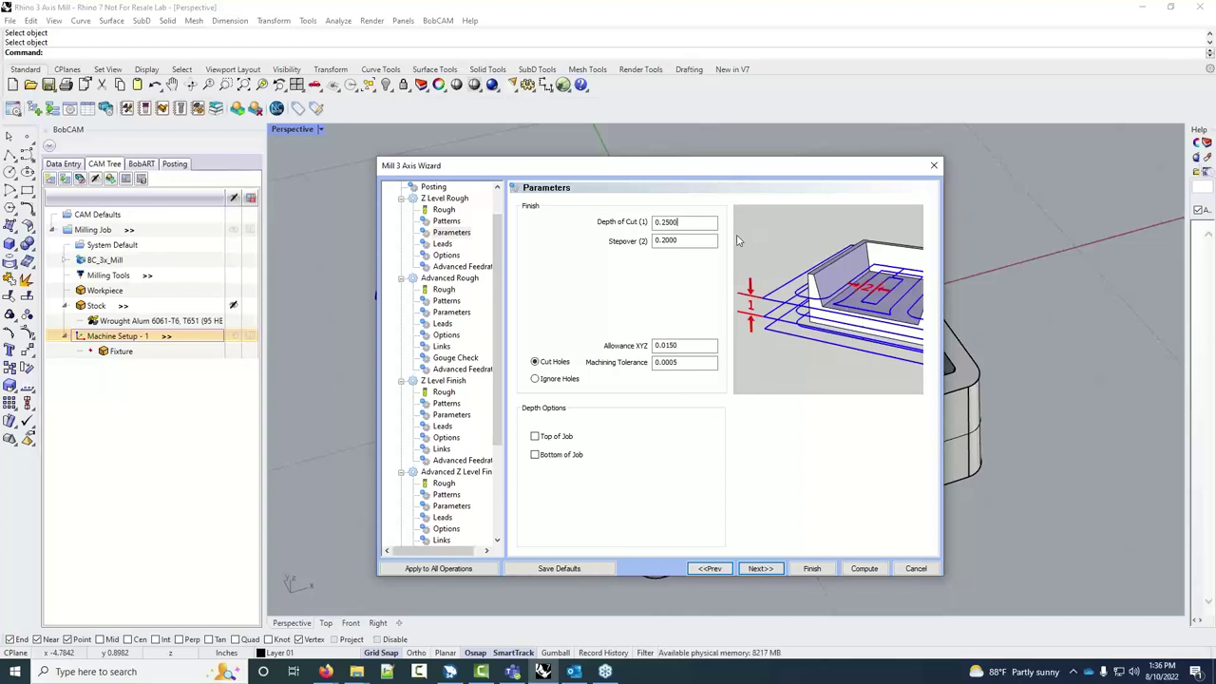
Make the depth of cut half of 0.2500, giving 0.1250
{"action": "left_click", "coordinate": [678, 221]}
{"action": "type", "text": "/52"}
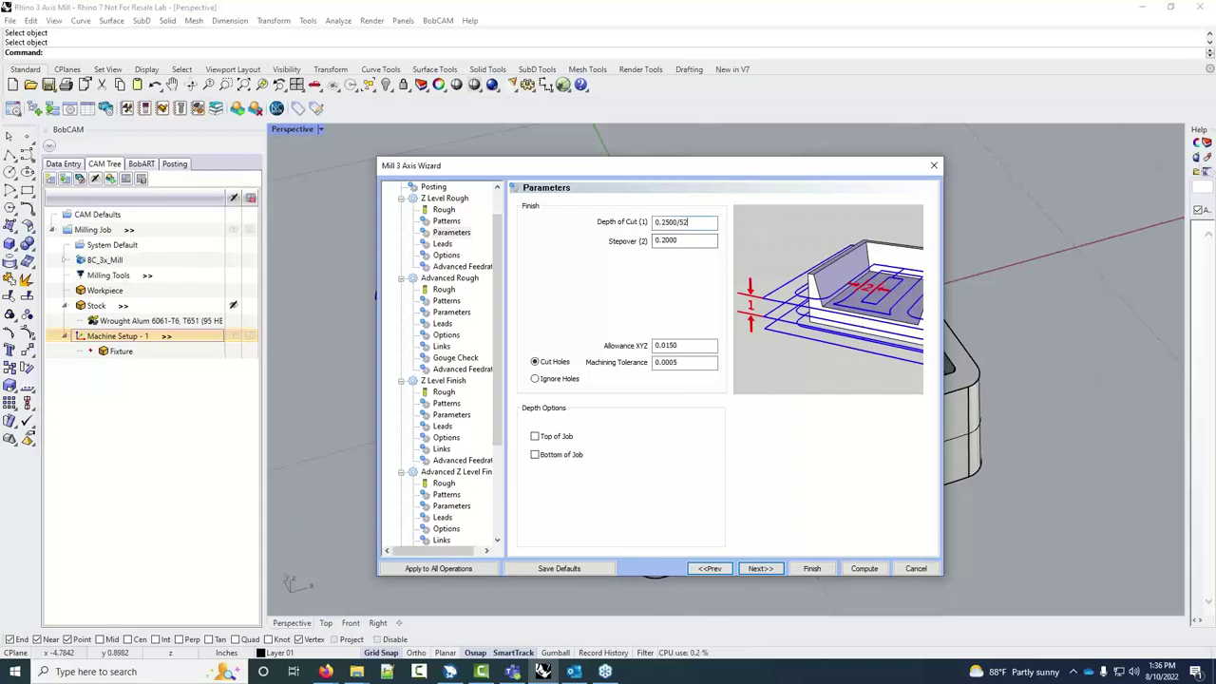
{"action": "key", "text": "BackSpace"}
{"action": "key", "text": "BackSpace"}
{"action": "type", "text": "2"}
{"action": "key", "text": "Tab"}
{"action": "left_click", "coordinate": [690, 344]}
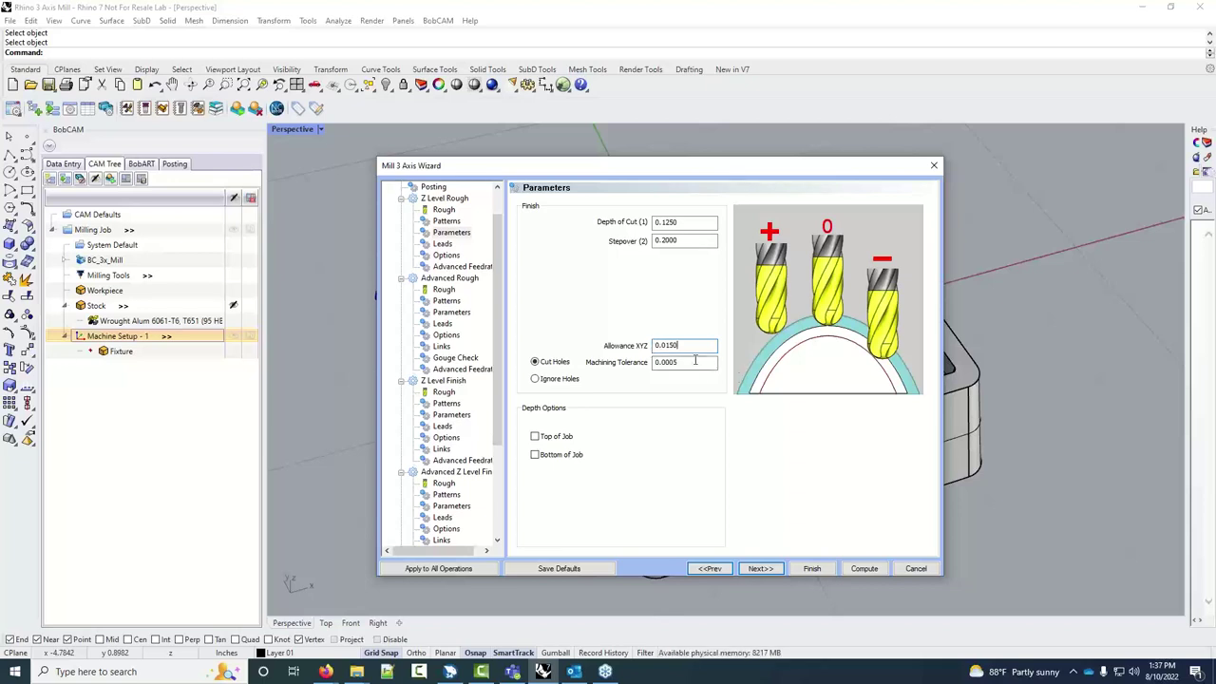
Keep allowance and machining tolerance unchanged and switch from Cut Holes to Ignore Holes
{"action": "key", "text": "ctrl+a"}
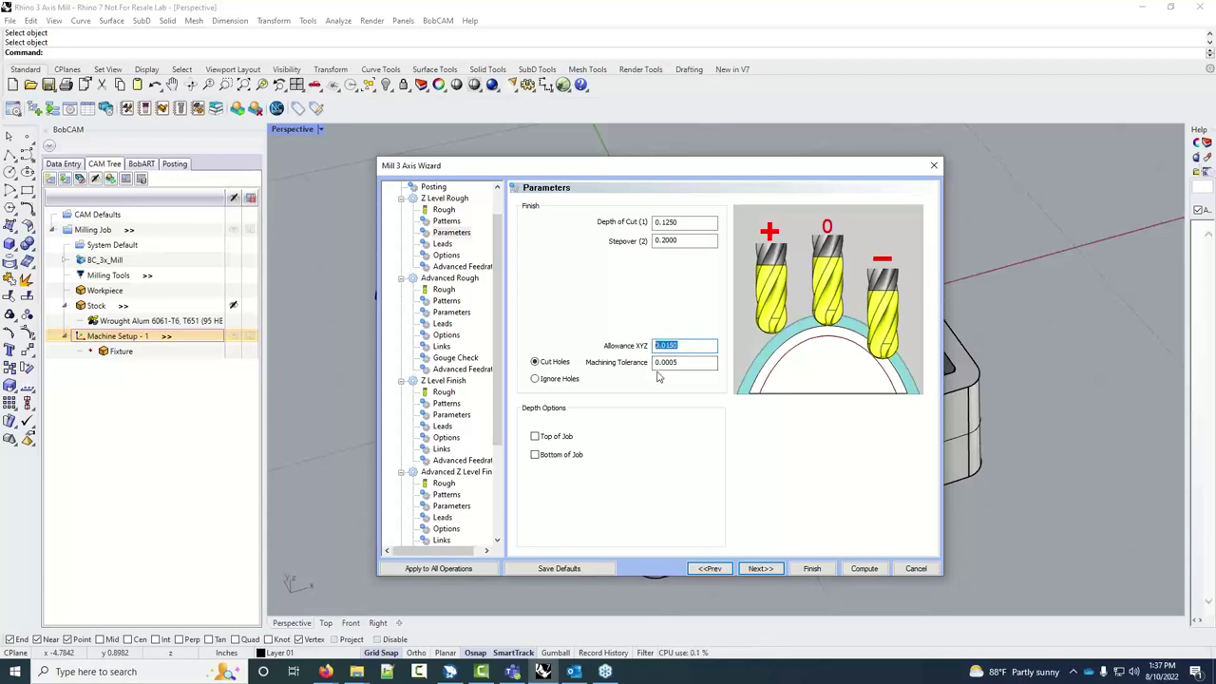
{"action": "left_click", "coordinate": [671, 363]}
{"action": "left_click_drag", "start_coordinate": [694, 364], "coordinate": [656, 363]}
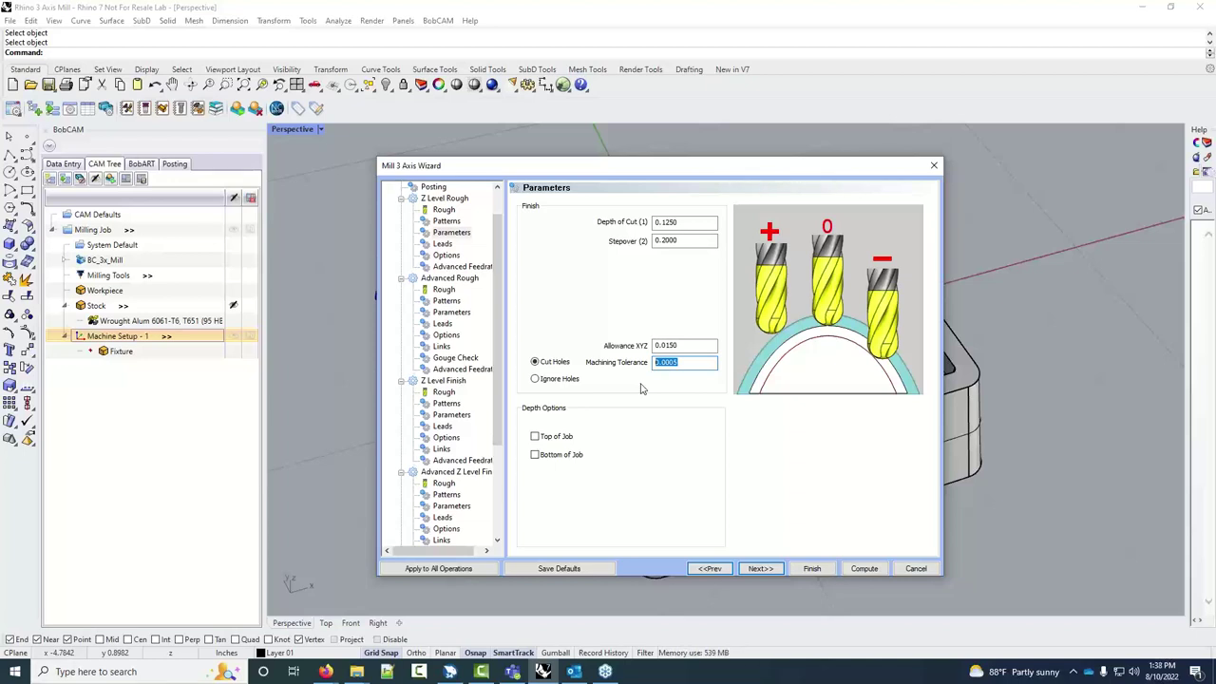
{"action": "left_click", "coordinate": [557, 382]}
{"action": "left_click", "coordinate": [567, 382]}
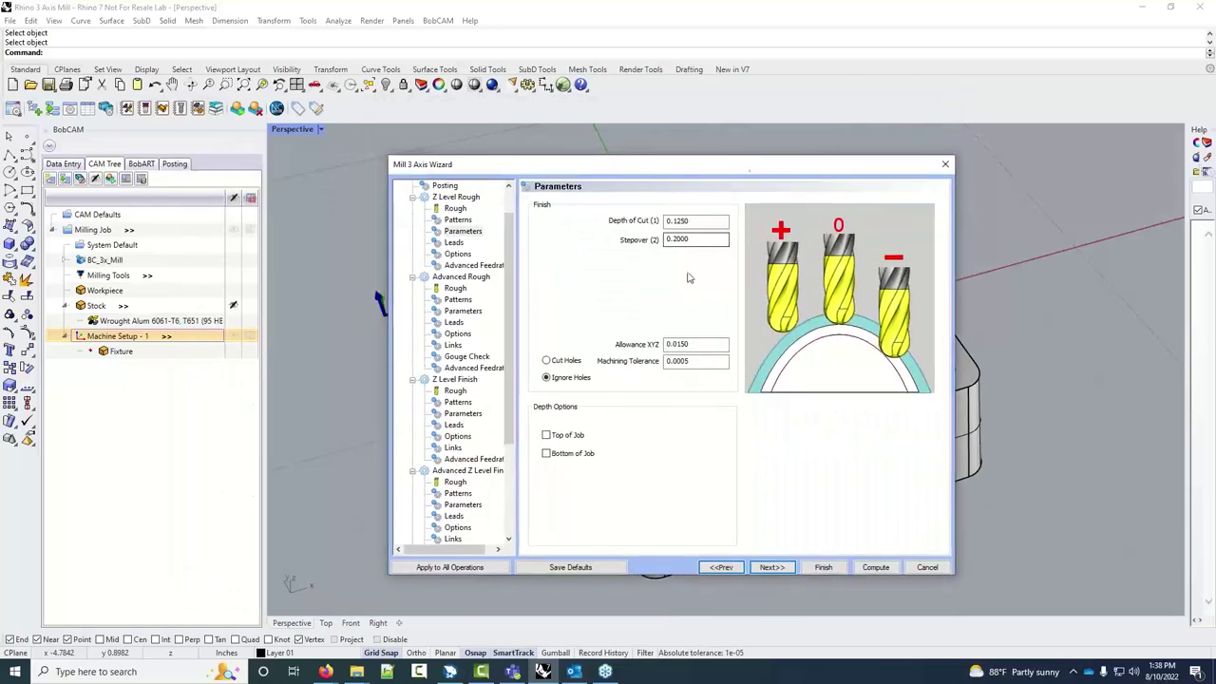
Enable the Bottom of Job limit and pick the part's bottom edge as its depth
{"action": "left_click", "coordinate": [547, 436]}
{"action": "left_click", "coordinate": [547, 436]}
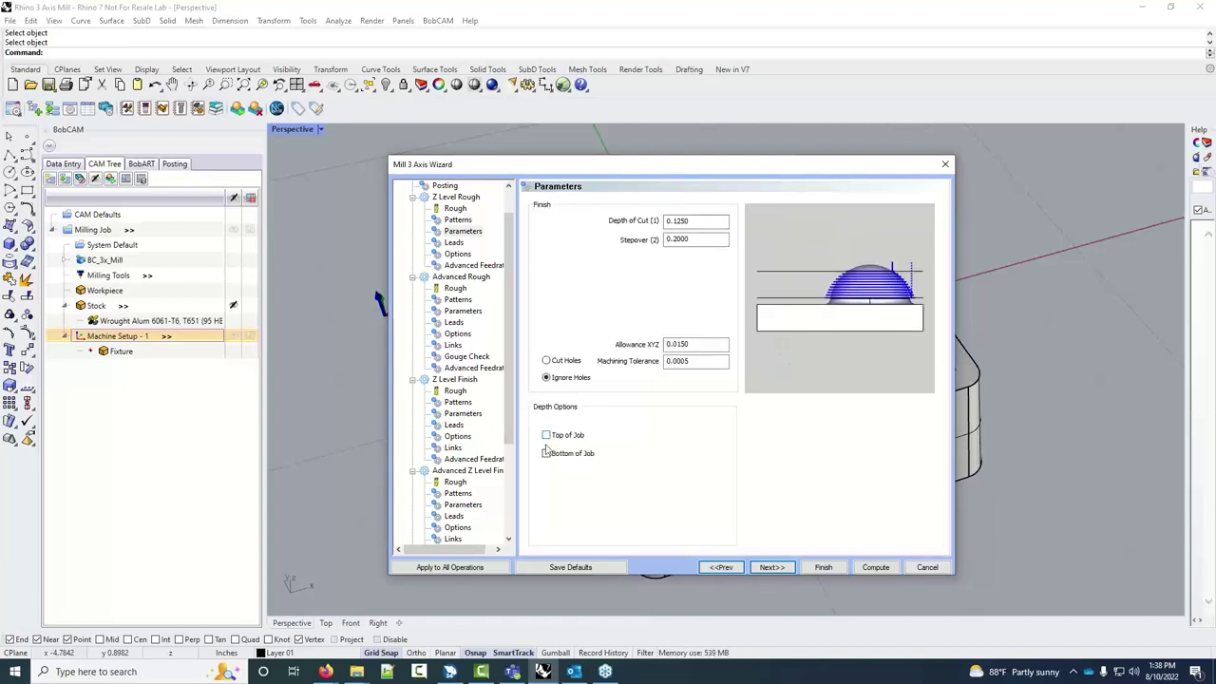
{"action": "left_click", "coordinate": [547, 454]}
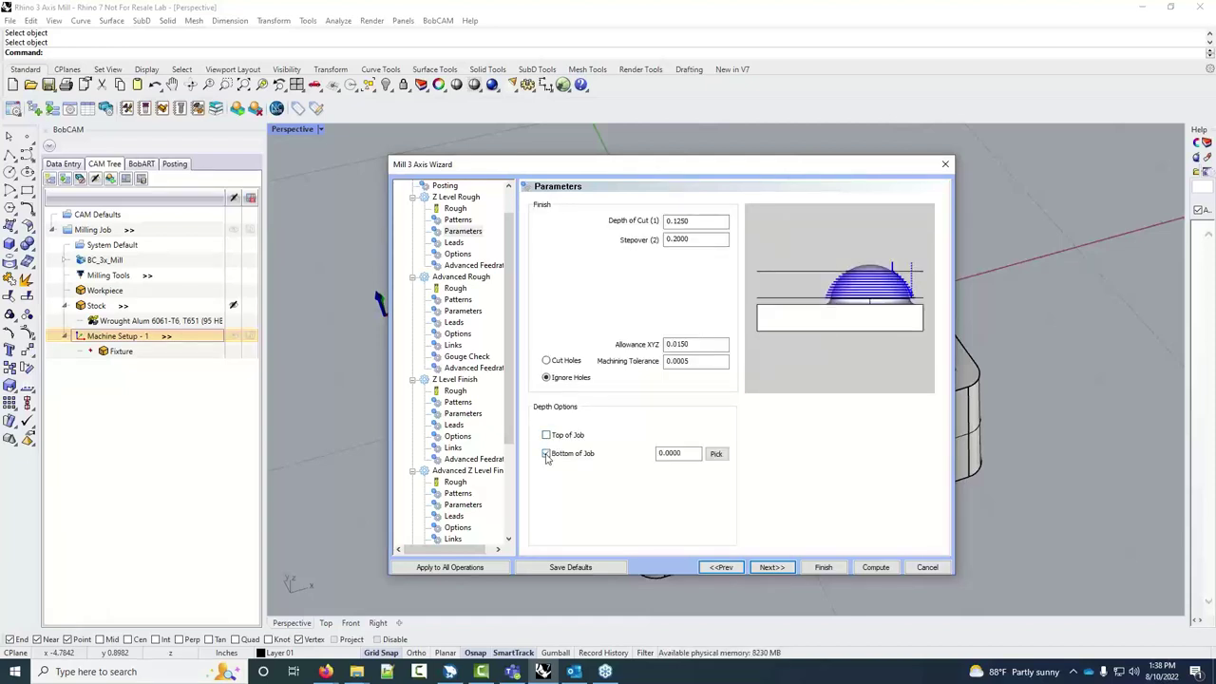
{"action": "left_click", "coordinate": [715, 454]}
{"action": "scroll", "coordinate": [688, 504], "scroll_direction": "down", "scroll_amount": 5}
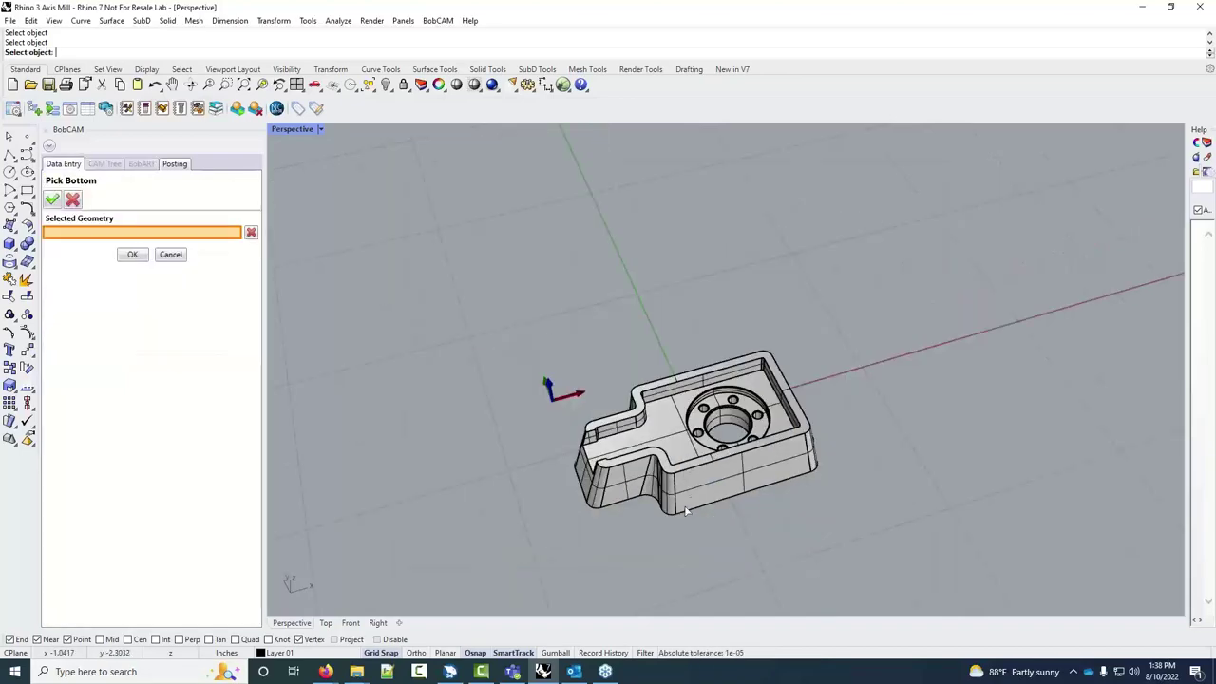
{"action": "scroll", "coordinate": [688, 513], "scroll_direction": "up", "scroll_amount": 5}
{"action": "scroll", "coordinate": [697, 511], "scroll_direction": "down", "scroll_amount": 4}
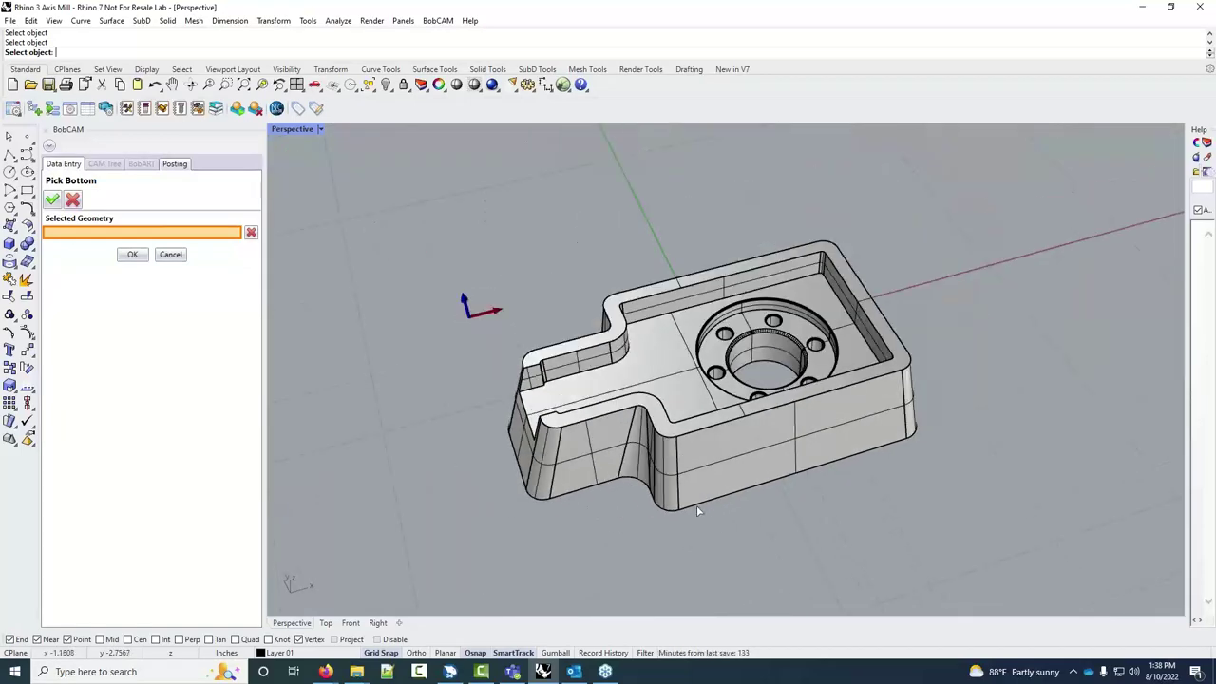
{"action": "left_click", "coordinate": [743, 495]}
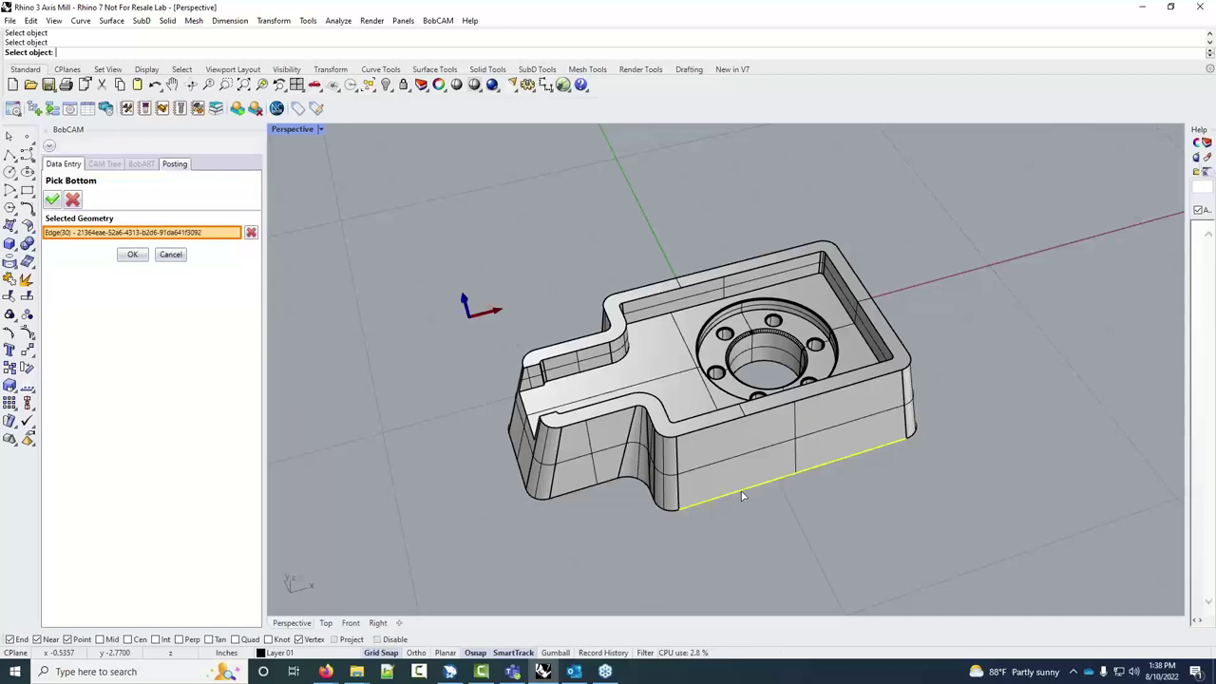
{"action": "left_click", "coordinate": [138, 259]}
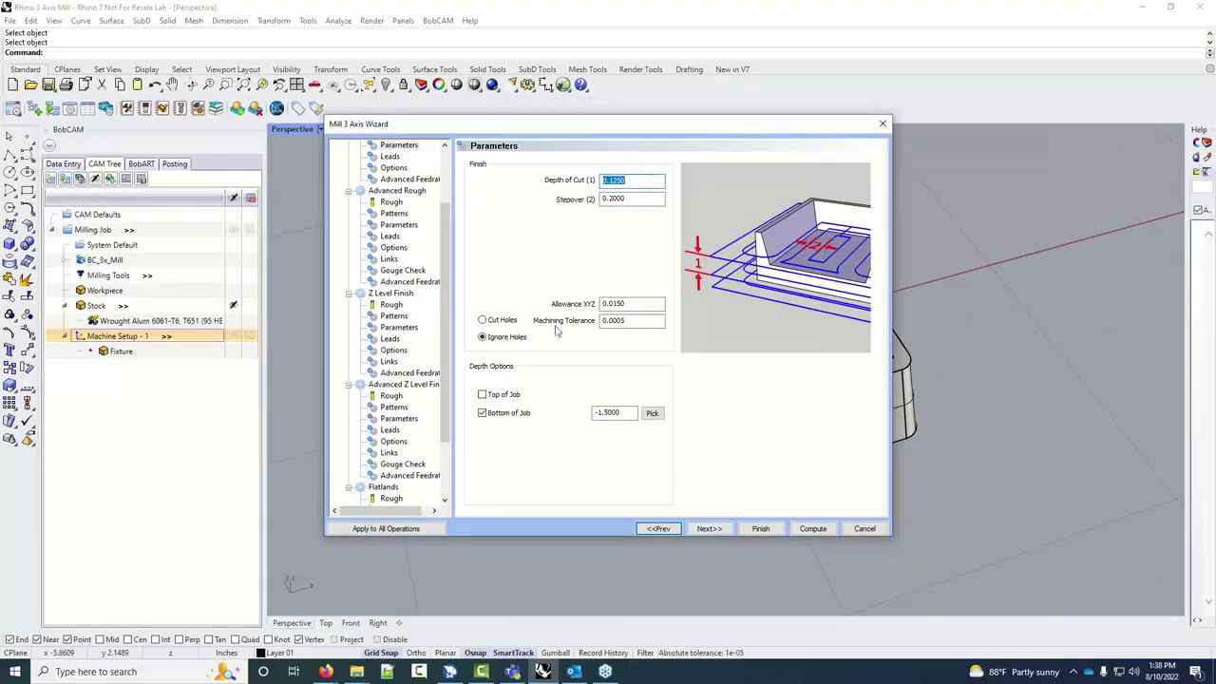
Check that Bottom of Job reads -1.5000, then move on to the Leads page
{"action": "left_click", "coordinate": [617, 412]}
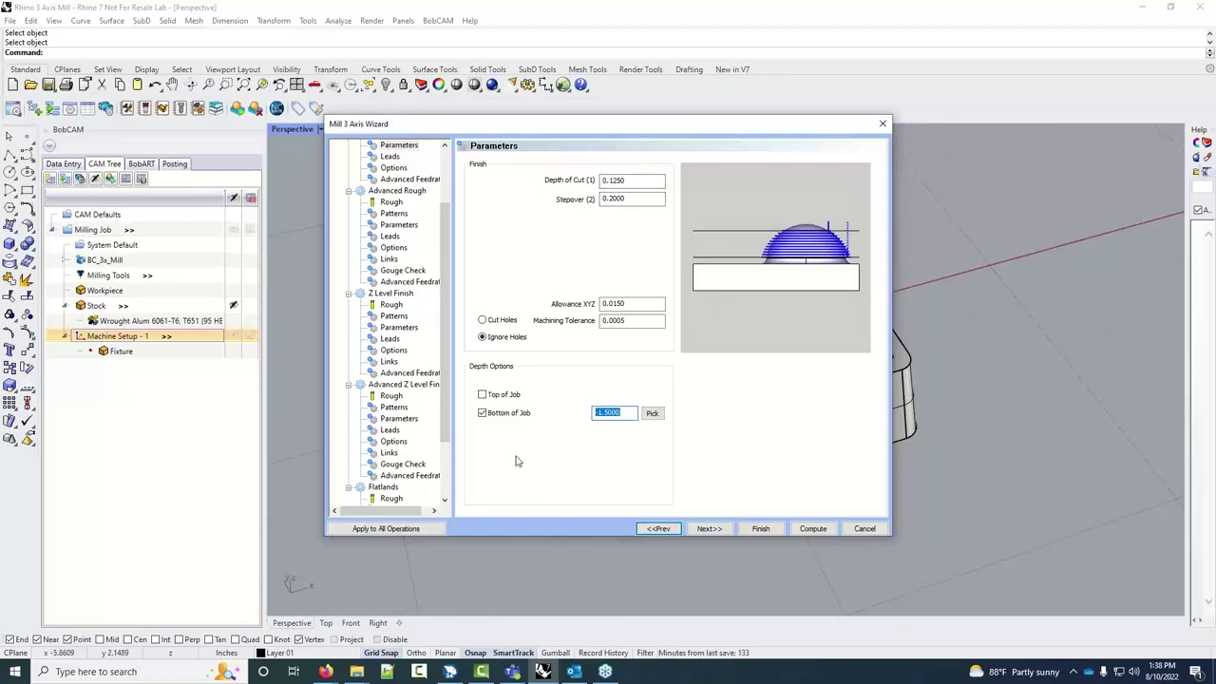
{"action": "left_click_drag", "start_coordinate": [577, 125], "coordinate": [937, 292]}
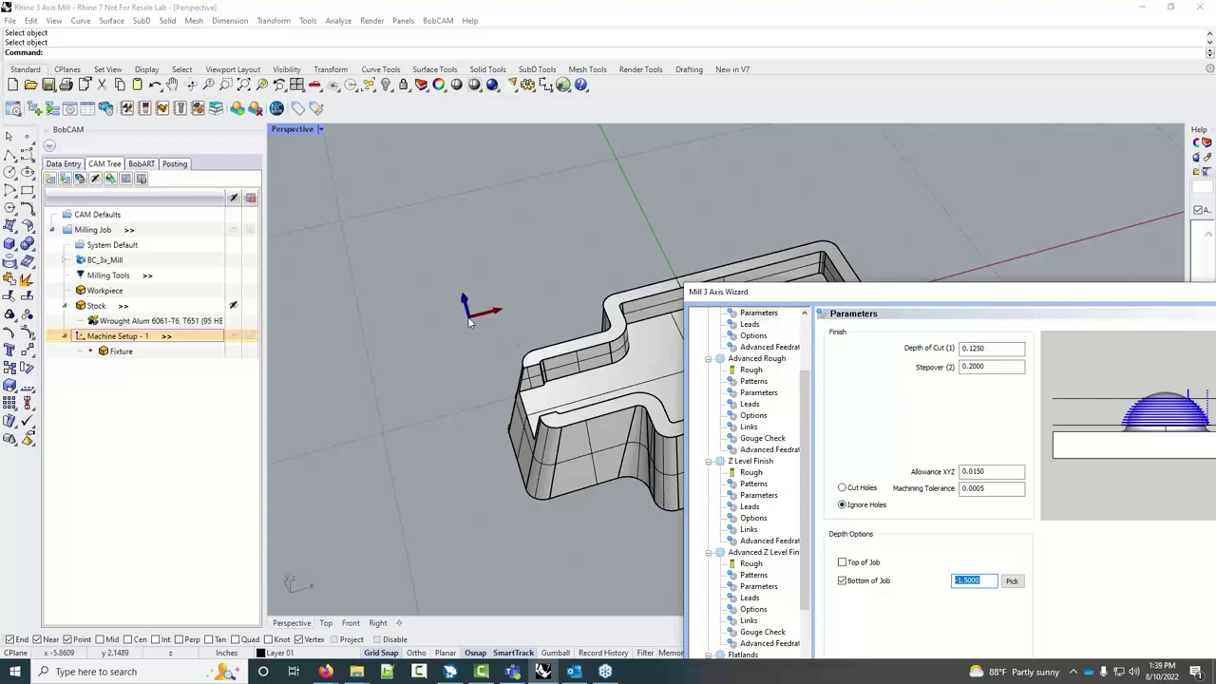
{"action": "left_click_drag", "start_coordinate": [917, 291], "coordinate": [576, 125]}
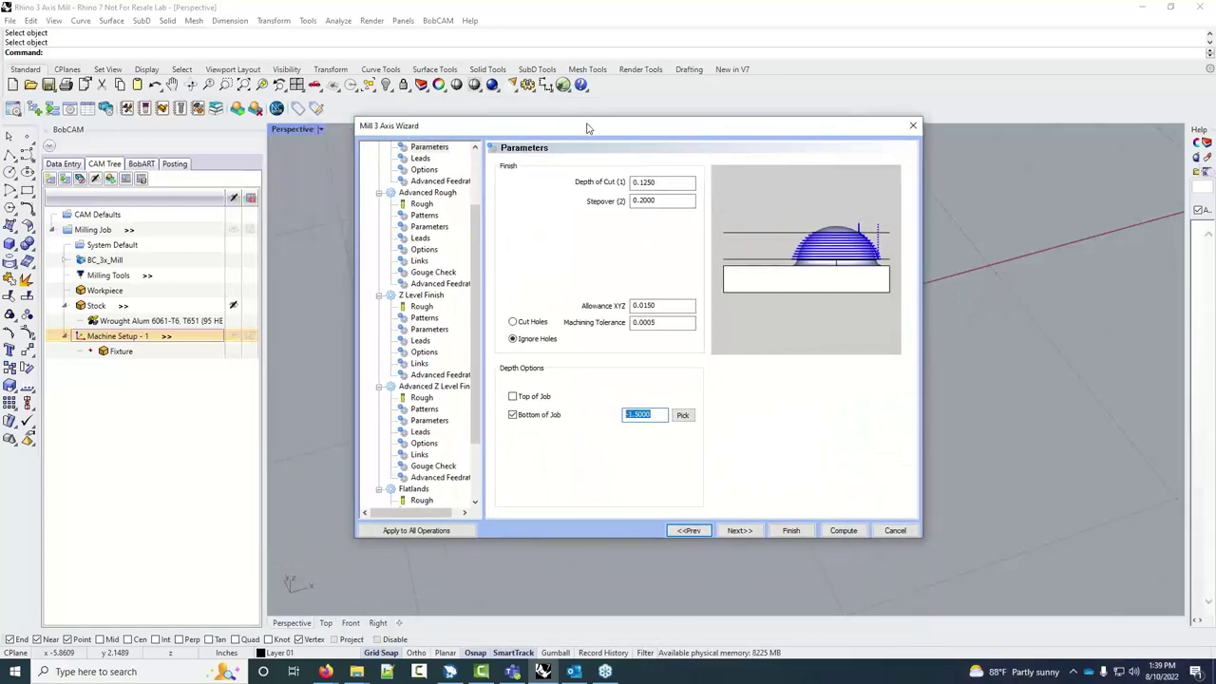
{"action": "left_click", "coordinate": [658, 415]}
{"action": "left_click", "coordinate": [659, 415]}
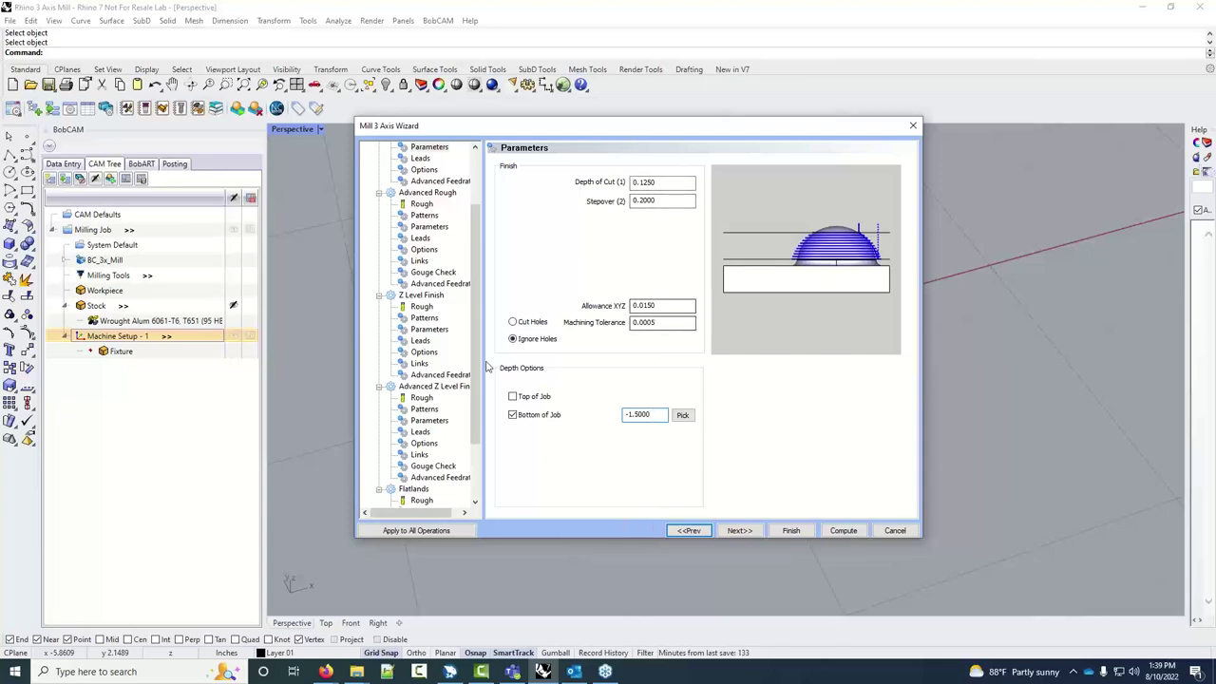
{"action": "left_click", "coordinate": [739, 530]}
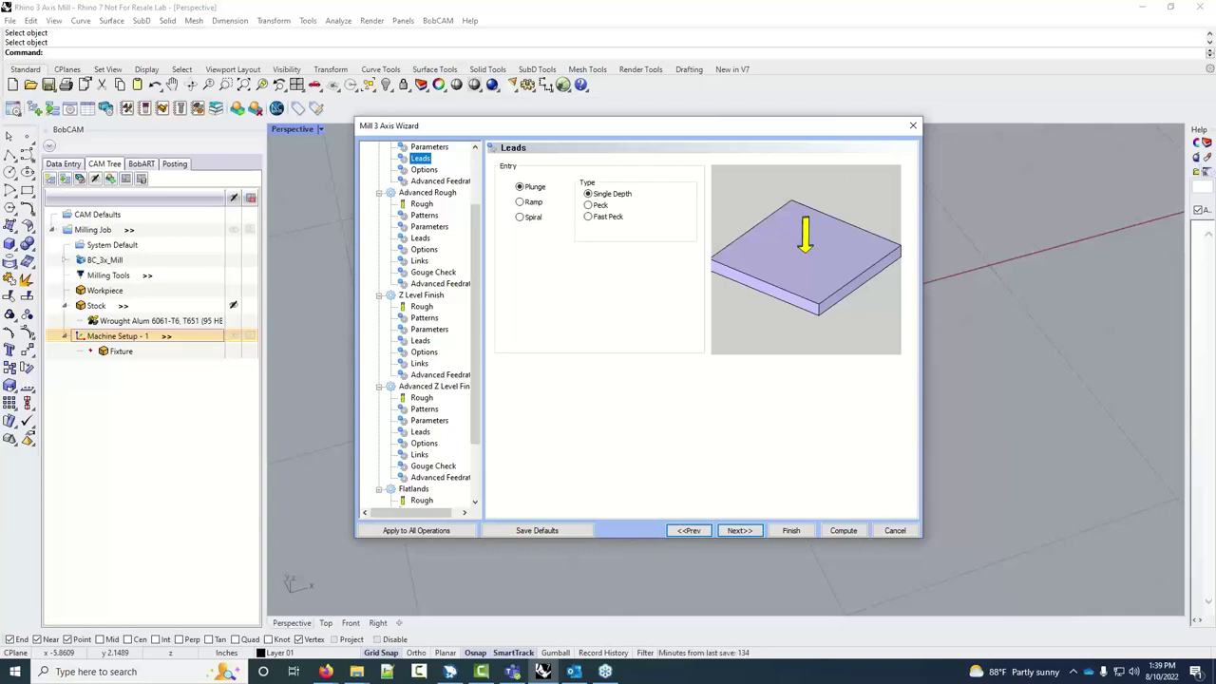
Compare Plunge, Ramp and Spiral entries, settling on Ramp with 3.0000 length and angle
{"action": "left_click", "coordinate": [523, 187]}
{"action": "left_click", "coordinate": [600, 206]}
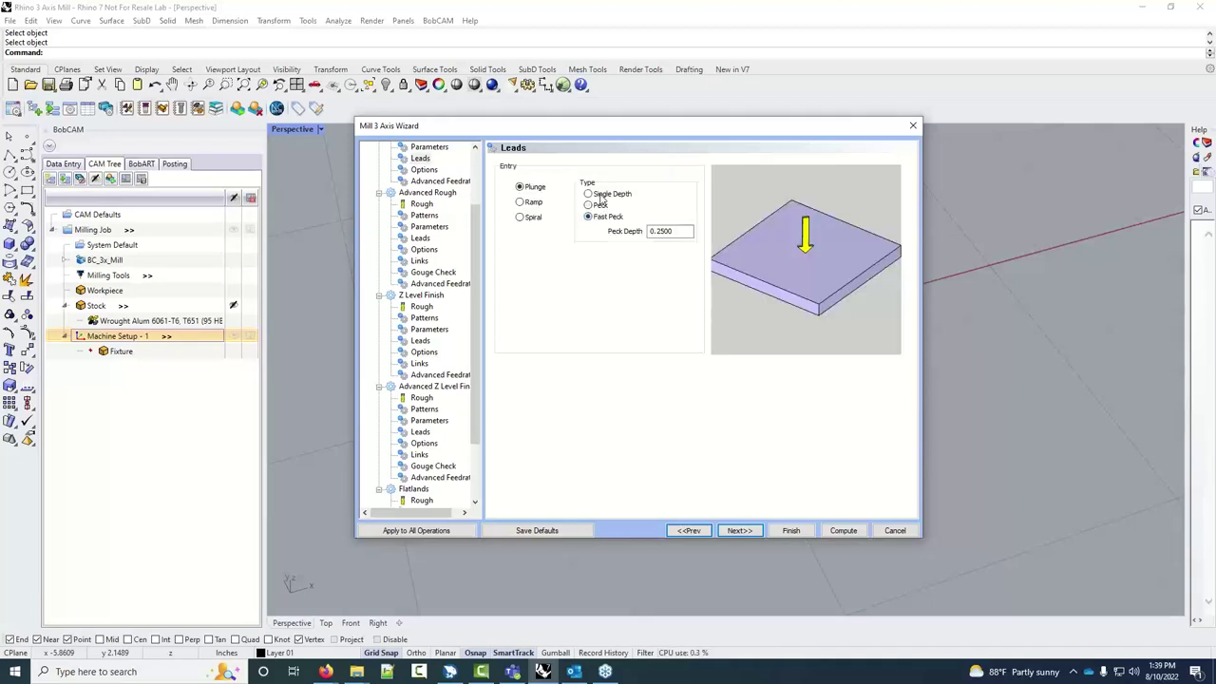
{"action": "left_click", "coordinate": [533, 203]}
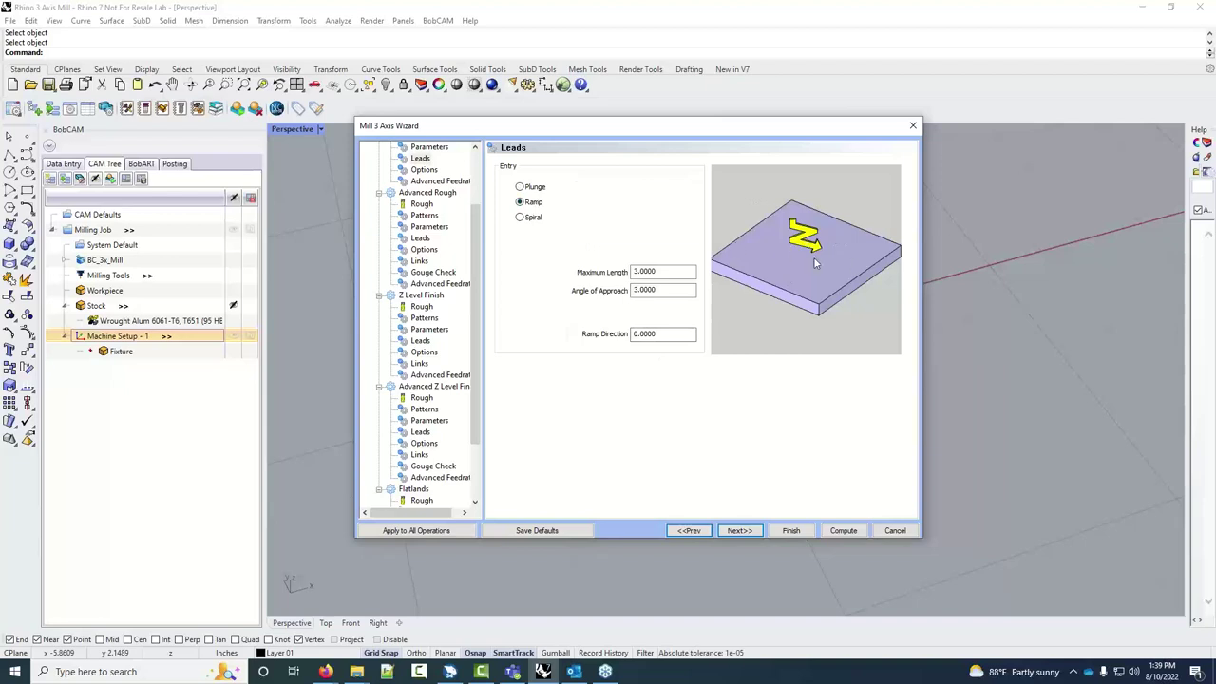
{"action": "left_click", "coordinate": [520, 218]}
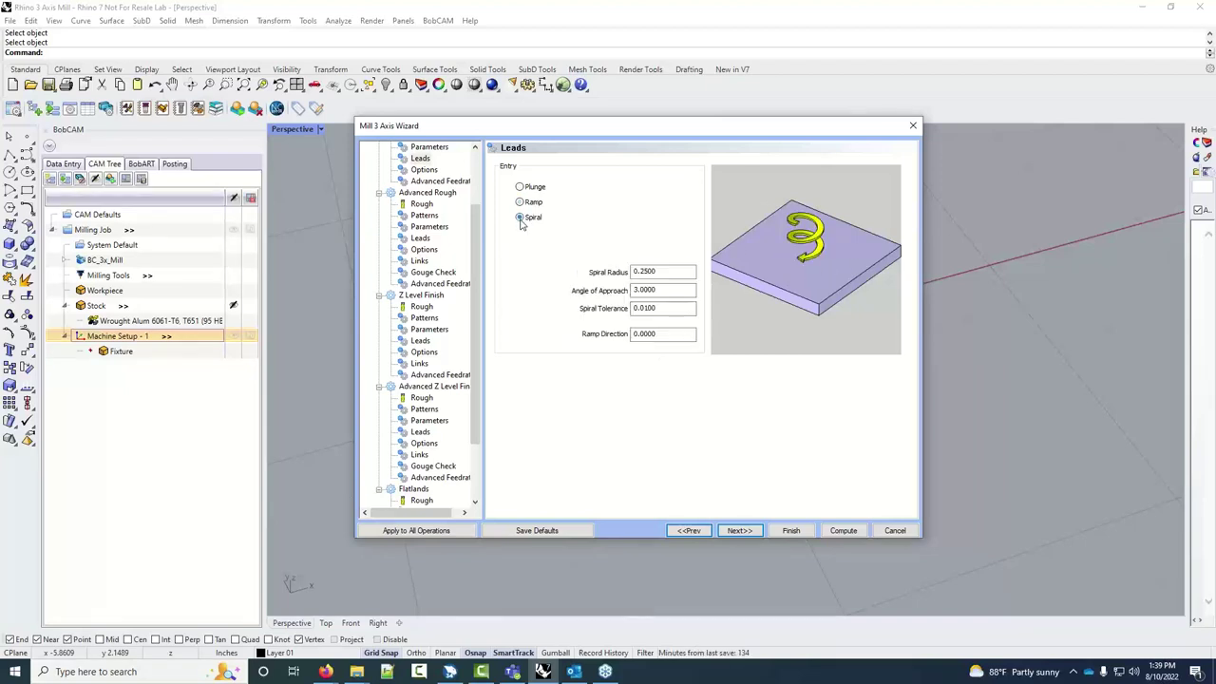
{"action": "left_click", "coordinate": [520, 202]}
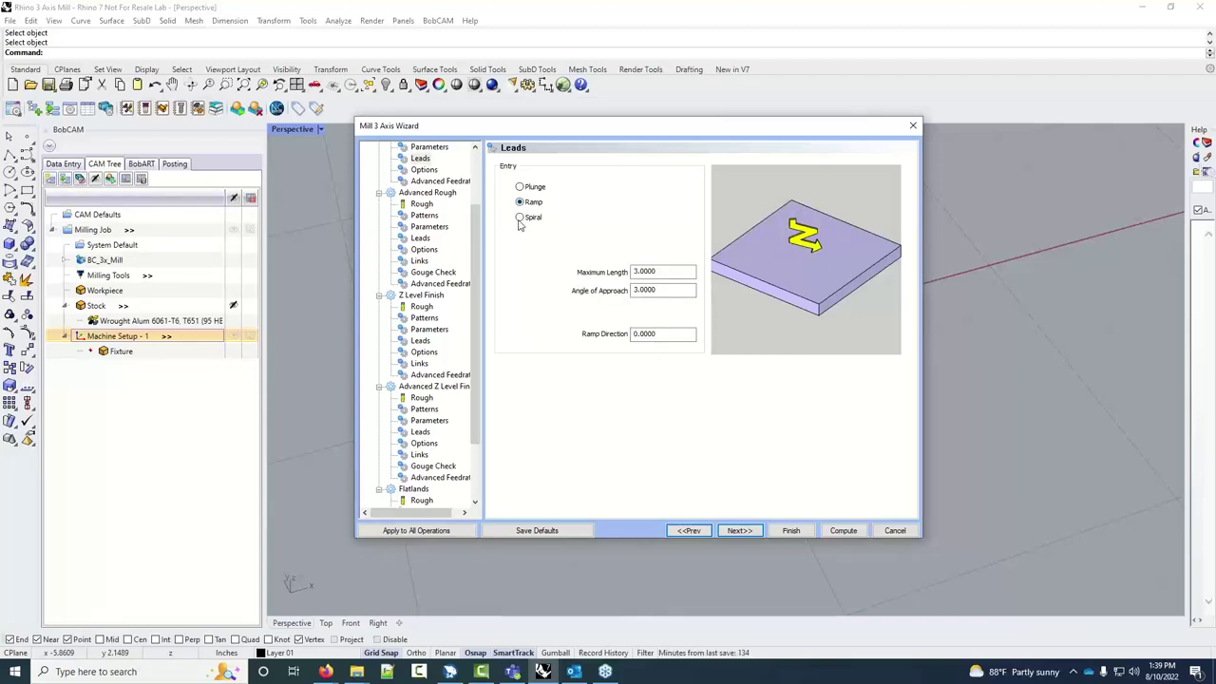
{"action": "left_click", "coordinate": [520, 217]}
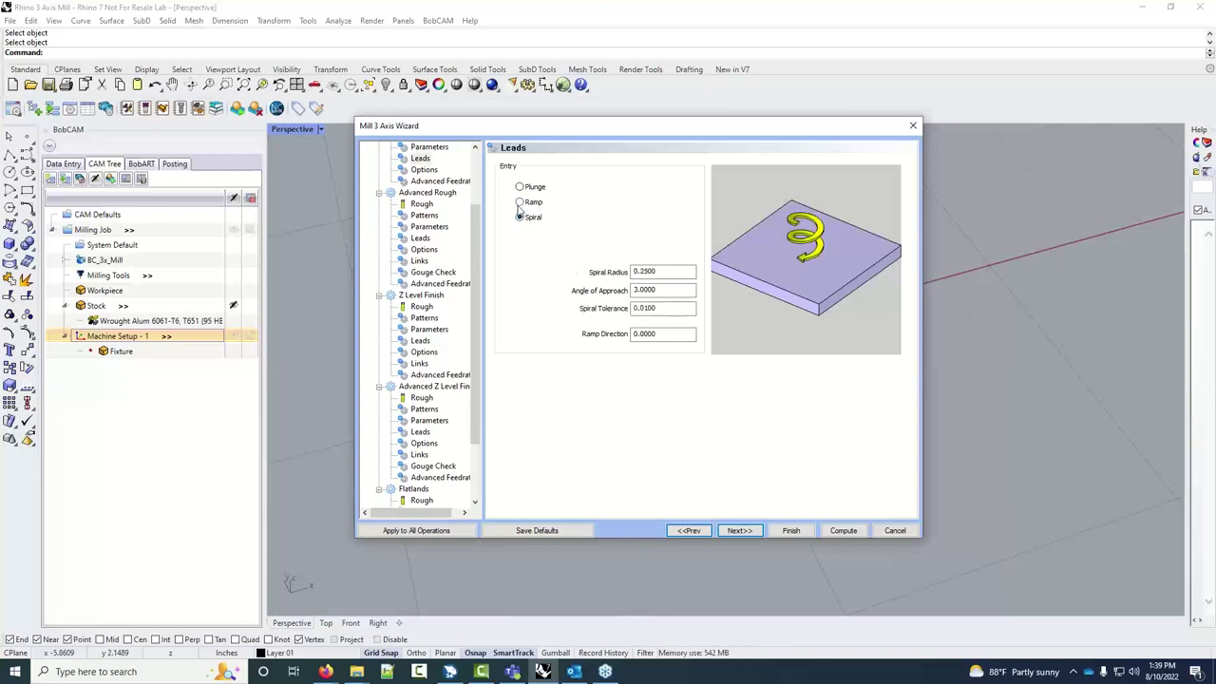
{"action": "double_click", "coordinate": [655, 270]}
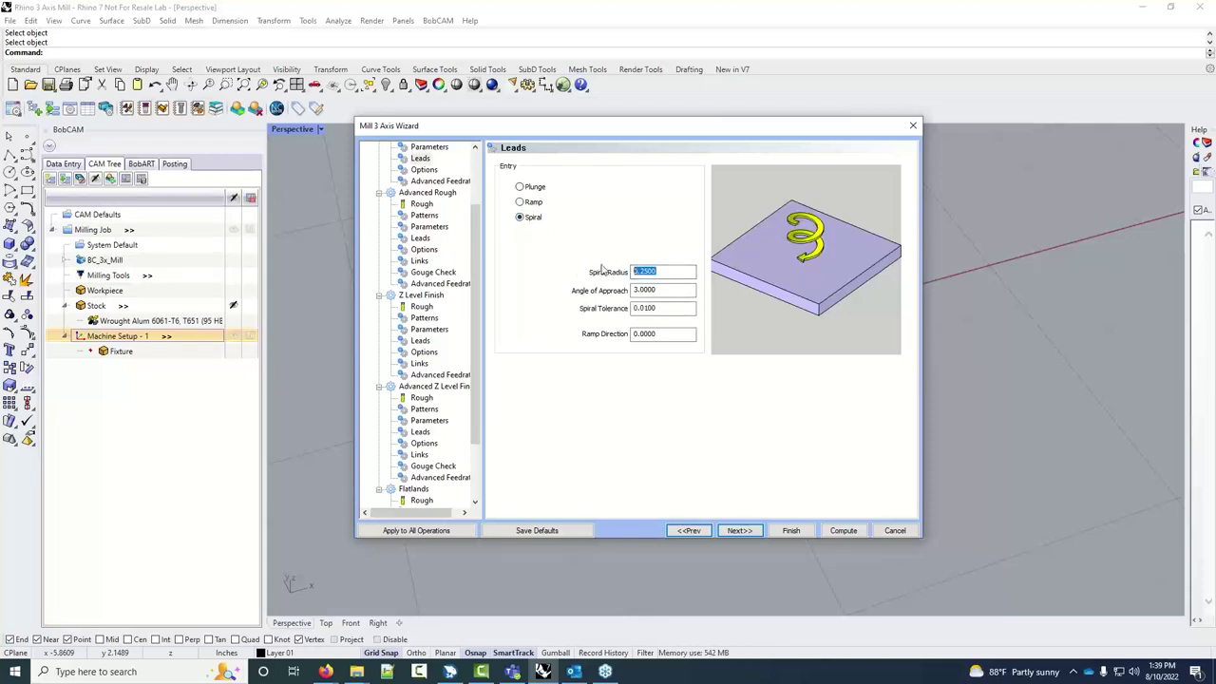
{"action": "left_click", "coordinate": [676, 289]}
{"action": "double_click", "coordinate": [676, 289]}
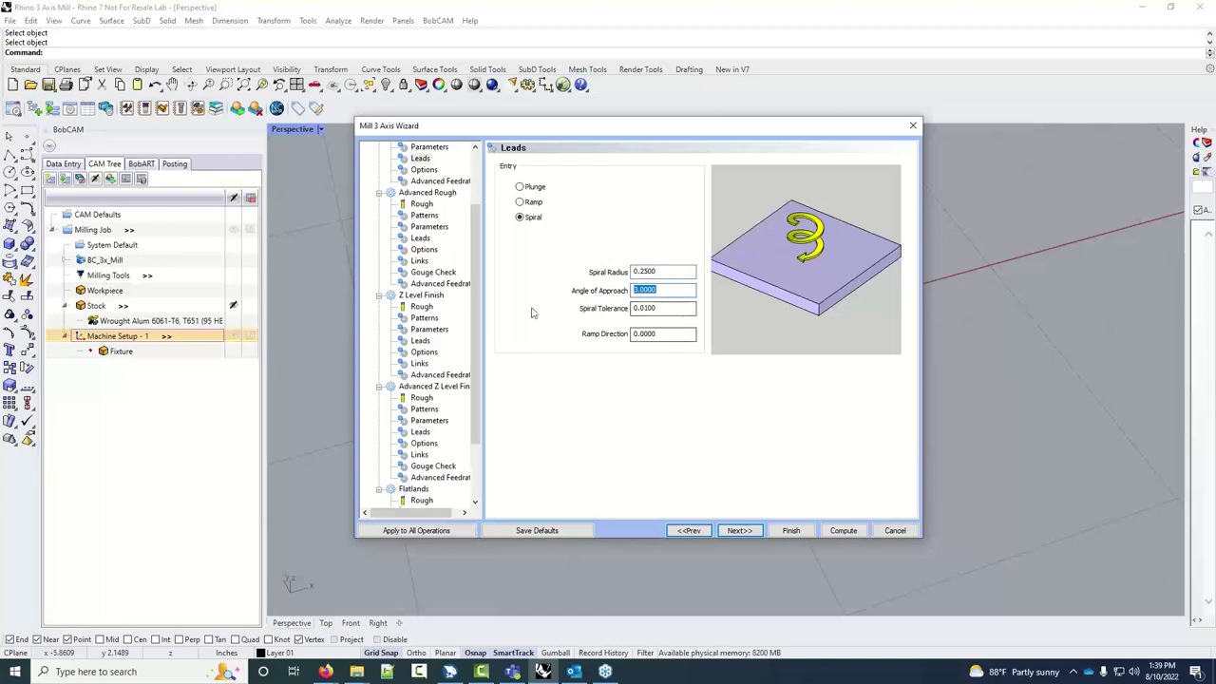
{"action": "left_click", "coordinate": [519, 202]}
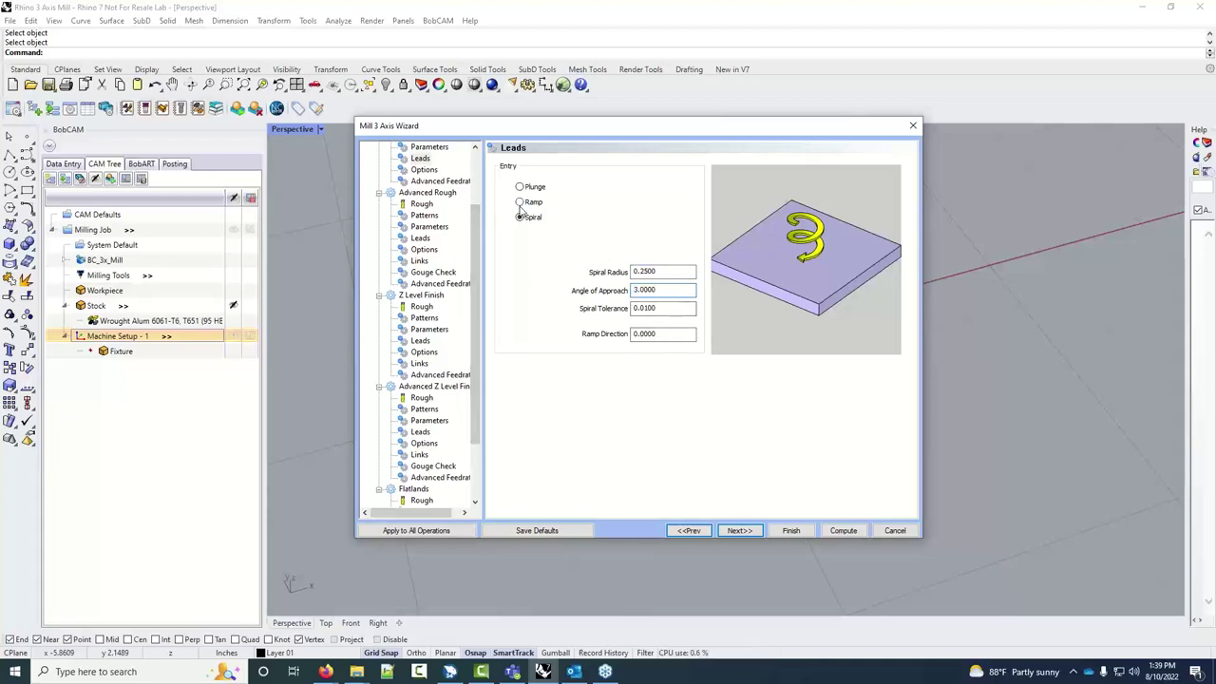
{"action": "double_click", "coordinate": [651, 272]}
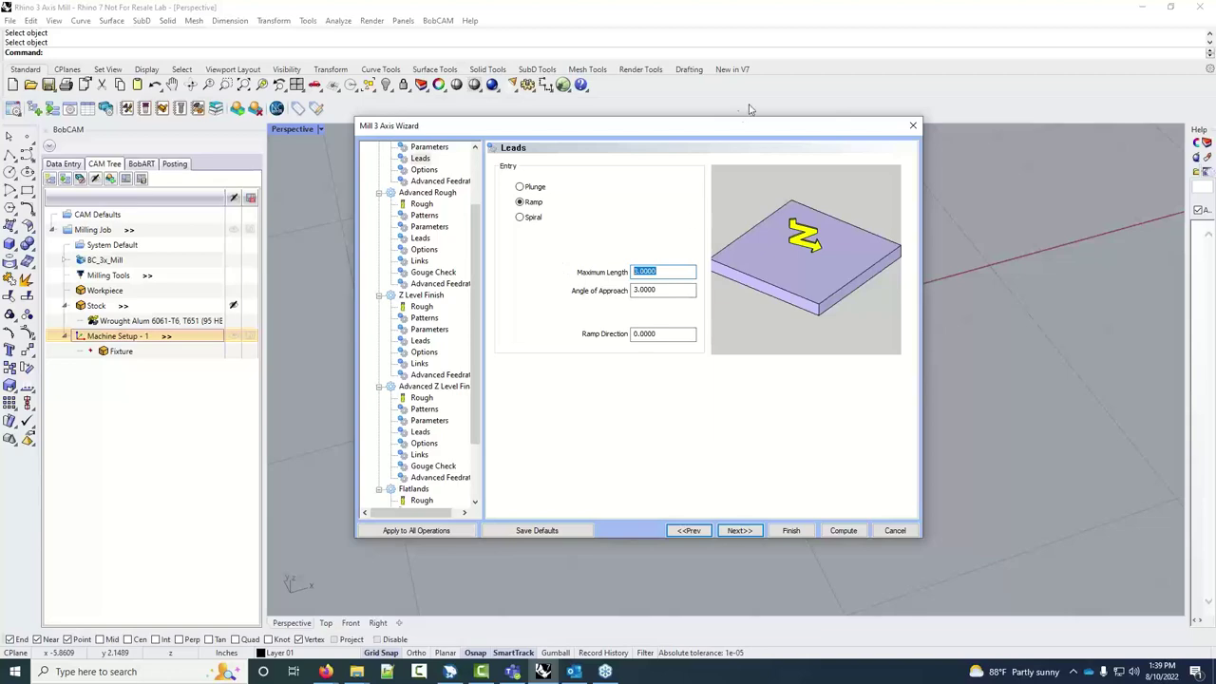
Set the ramp entry's Maximum Length to 0.6250 with the fixture part visible
{"action": "left_click_drag", "start_coordinate": [691, 129], "coordinate": [1091, 376]}
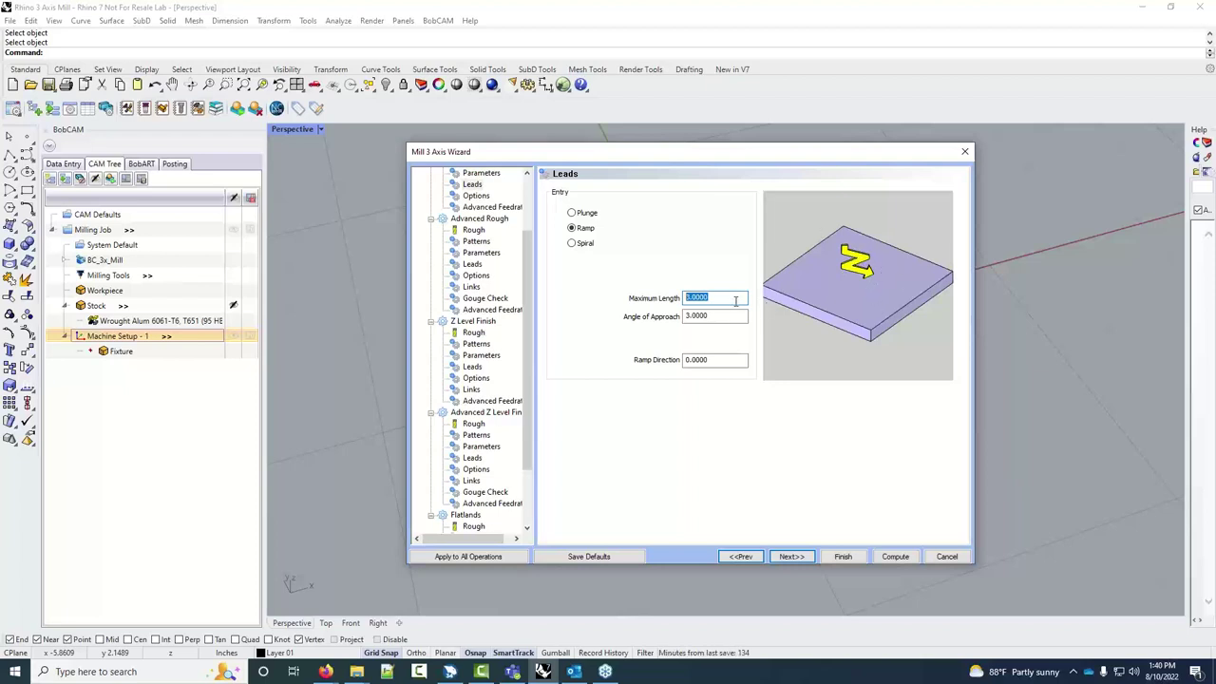
{"action": "type", "text": ".63"}
{"action": "key", "text": "Tab"}
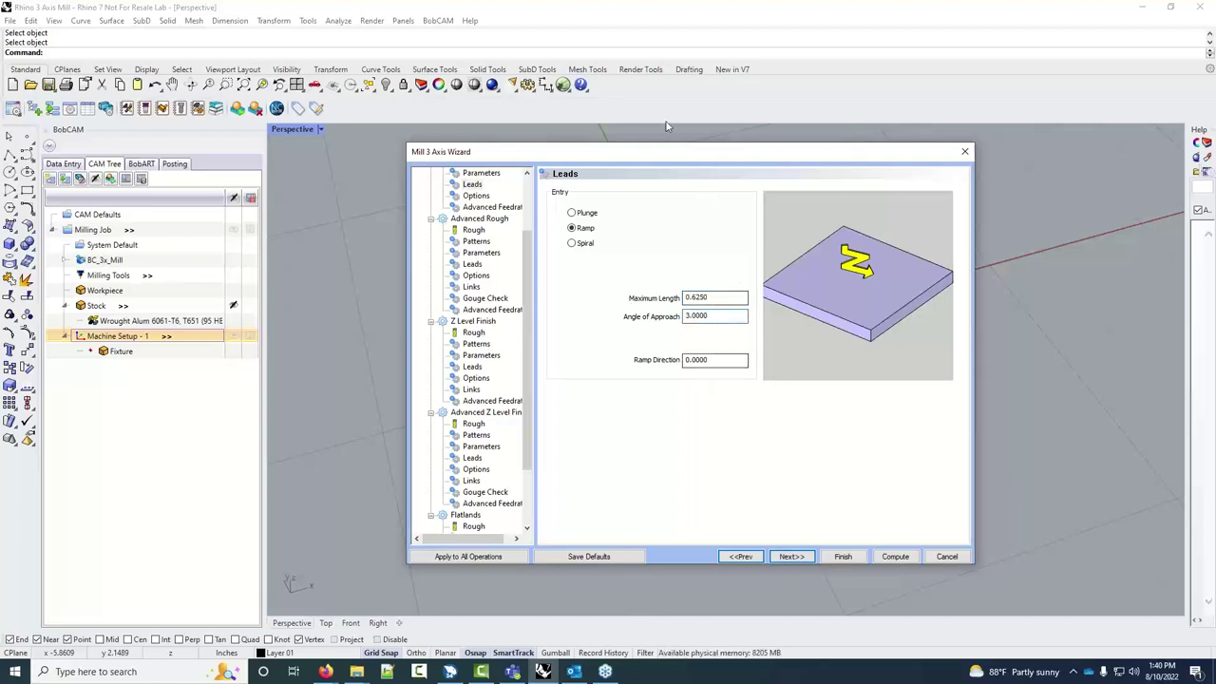
{"action": "left_click_drag", "start_coordinate": [665, 158], "coordinate": [176, 21]}
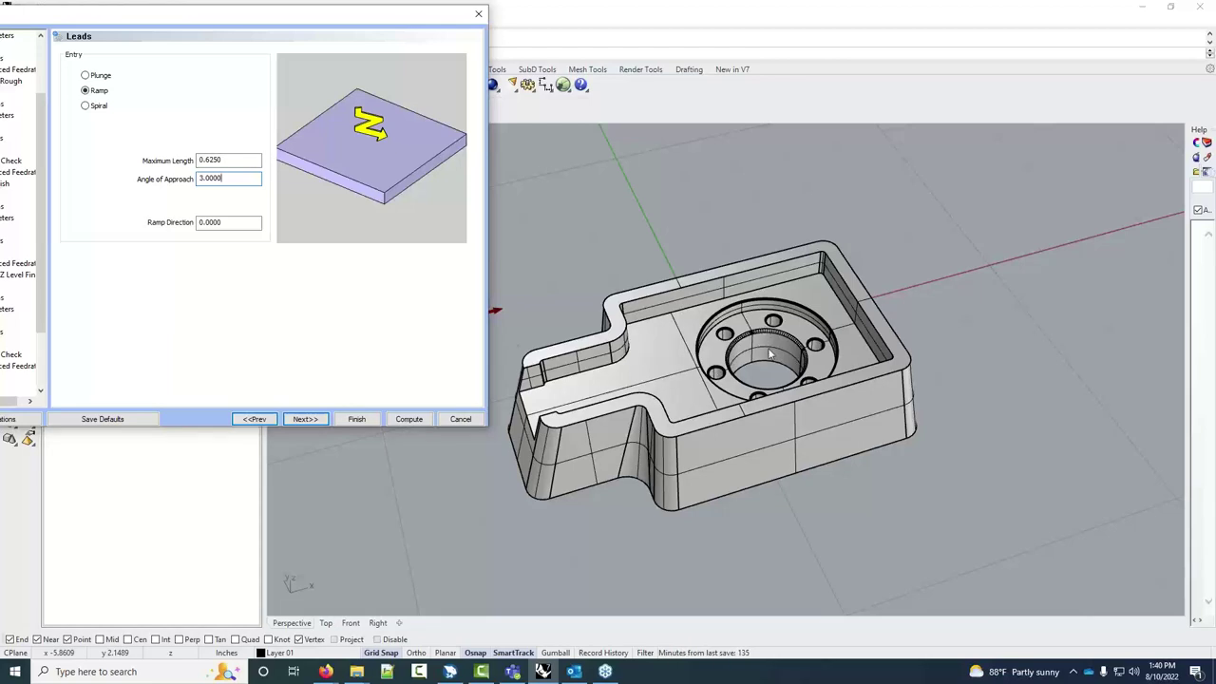
Try a 90 degree Ramp Direction, reset it to 0, and proceed to Options
{"action": "left_click_drag", "start_coordinate": [251, 223], "coordinate": [200, 224]}
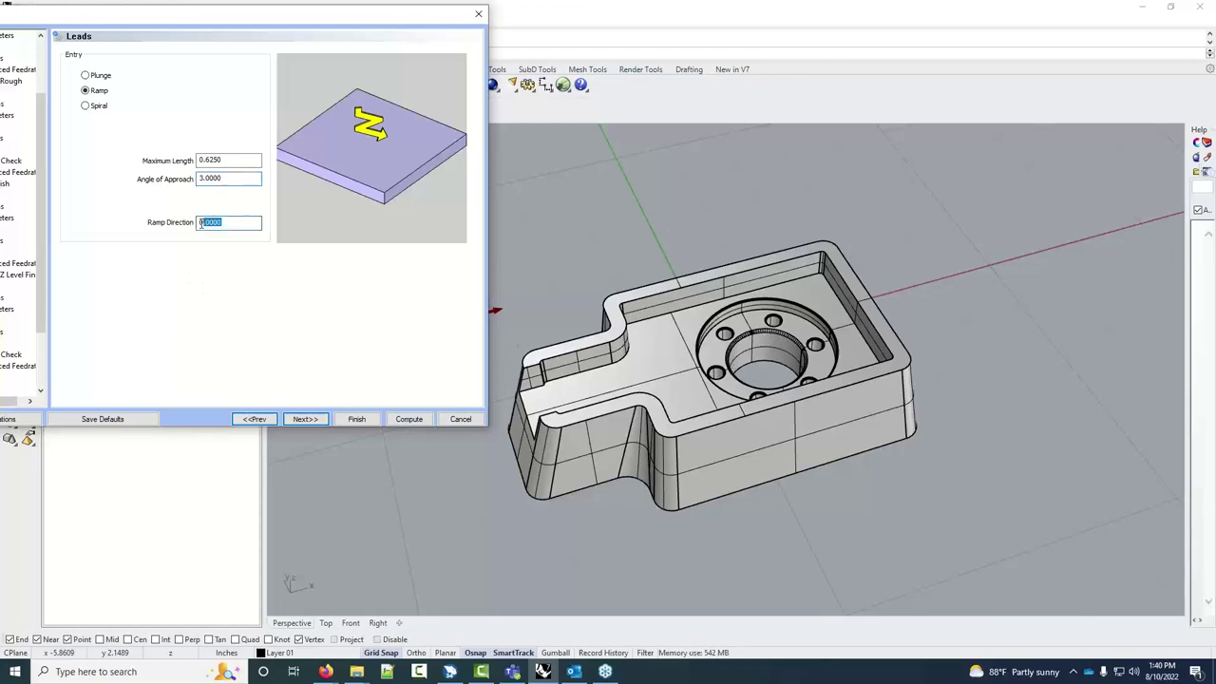
{"action": "type", "text": "3"}
{"action": "left_click_drag", "start_coordinate": [228, 14], "coordinate": [324, 57]}
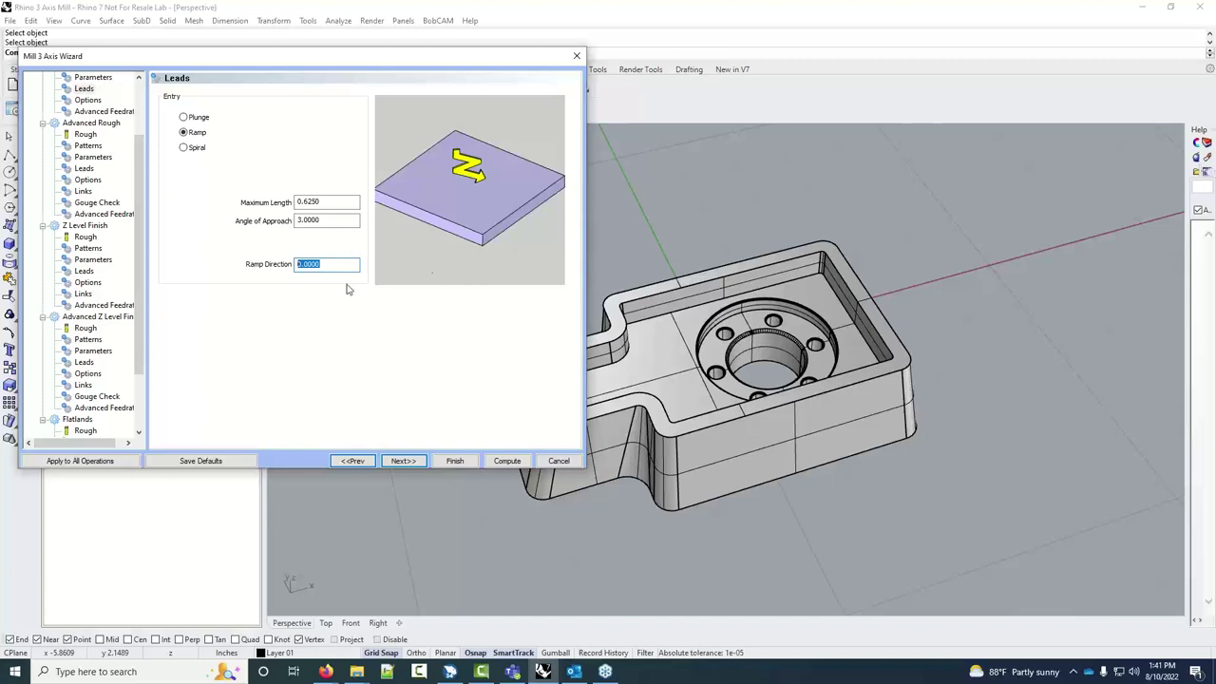
{"action": "type", "text": "90"}
{"action": "left_click", "coordinate": [330, 220]}
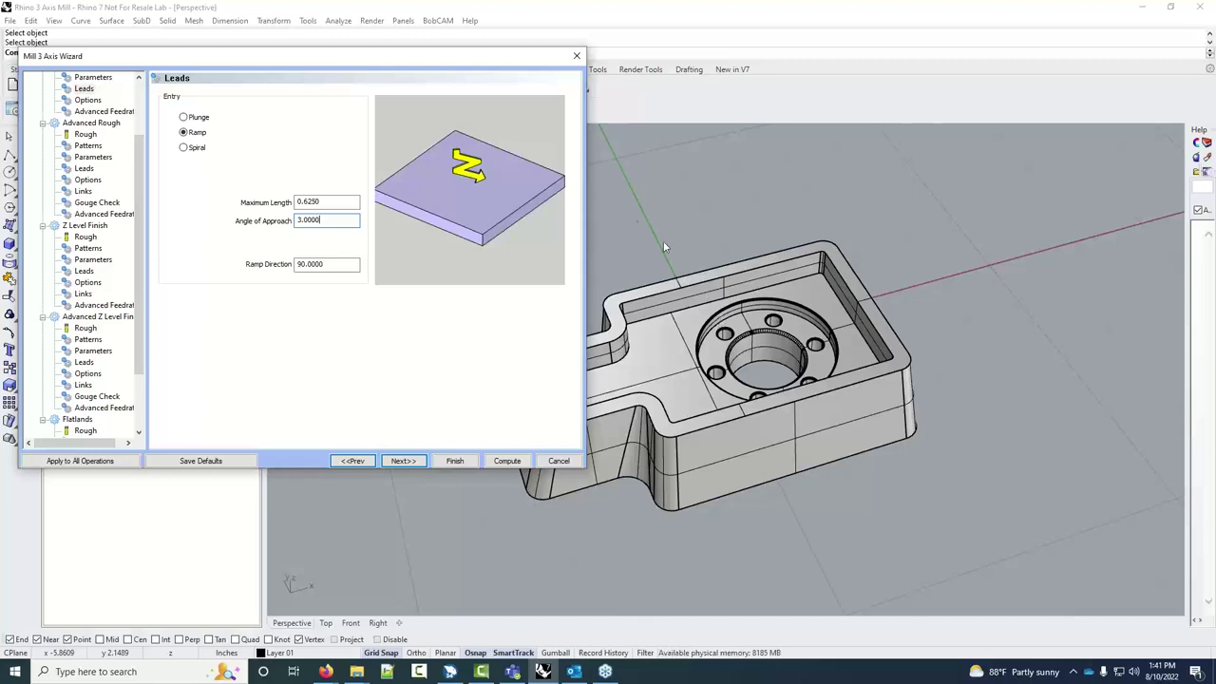
{"action": "left_click_drag", "start_coordinate": [352, 264], "coordinate": [220, 282]}
{"action": "type", "text": "0"}
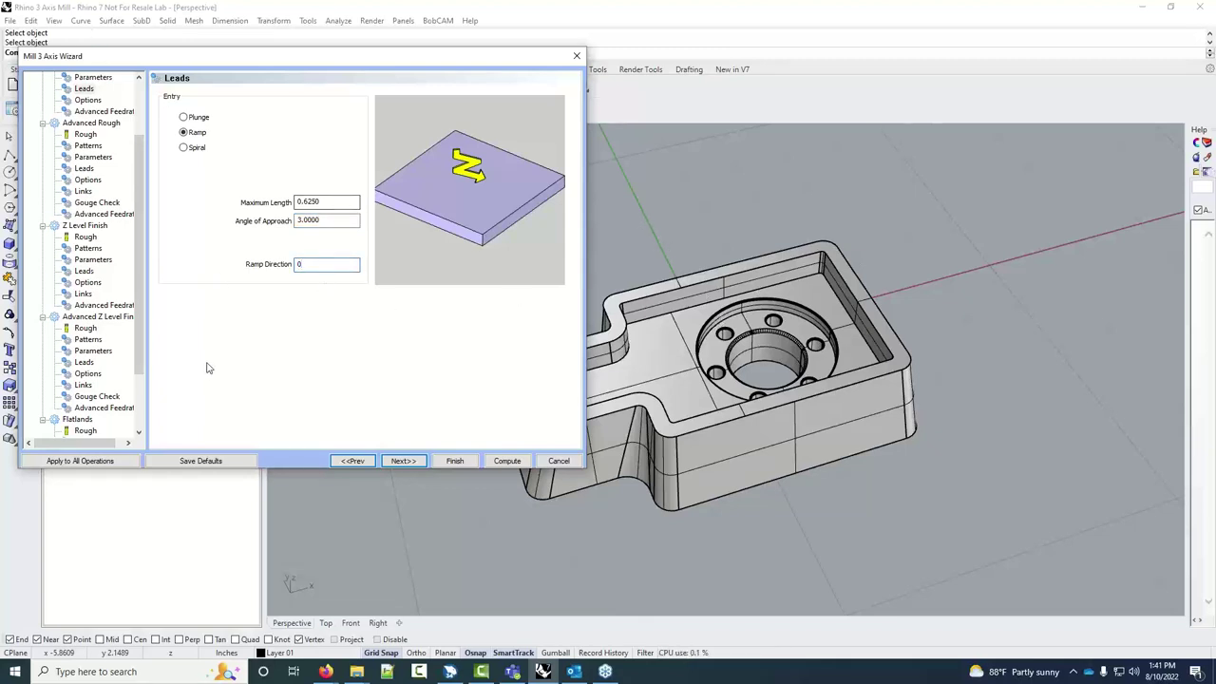
{"action": "left_click", "coordinate": [418, 461]}
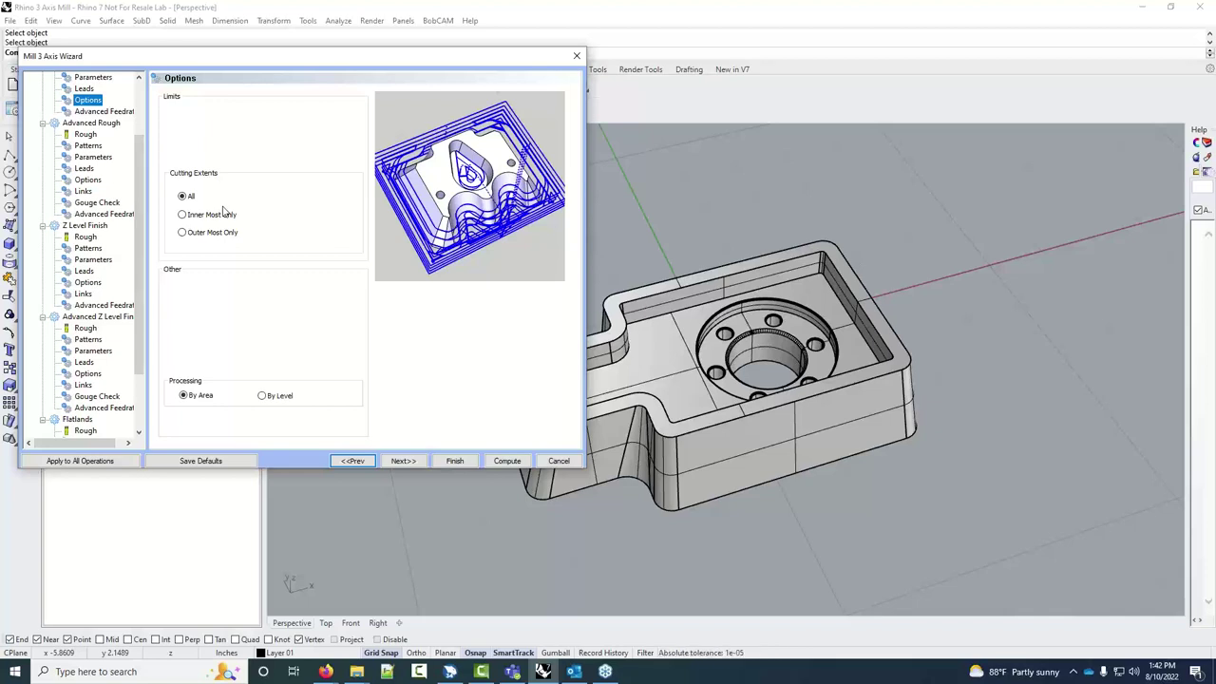
{"action": "left_click", "coordinate": [184, 396]}
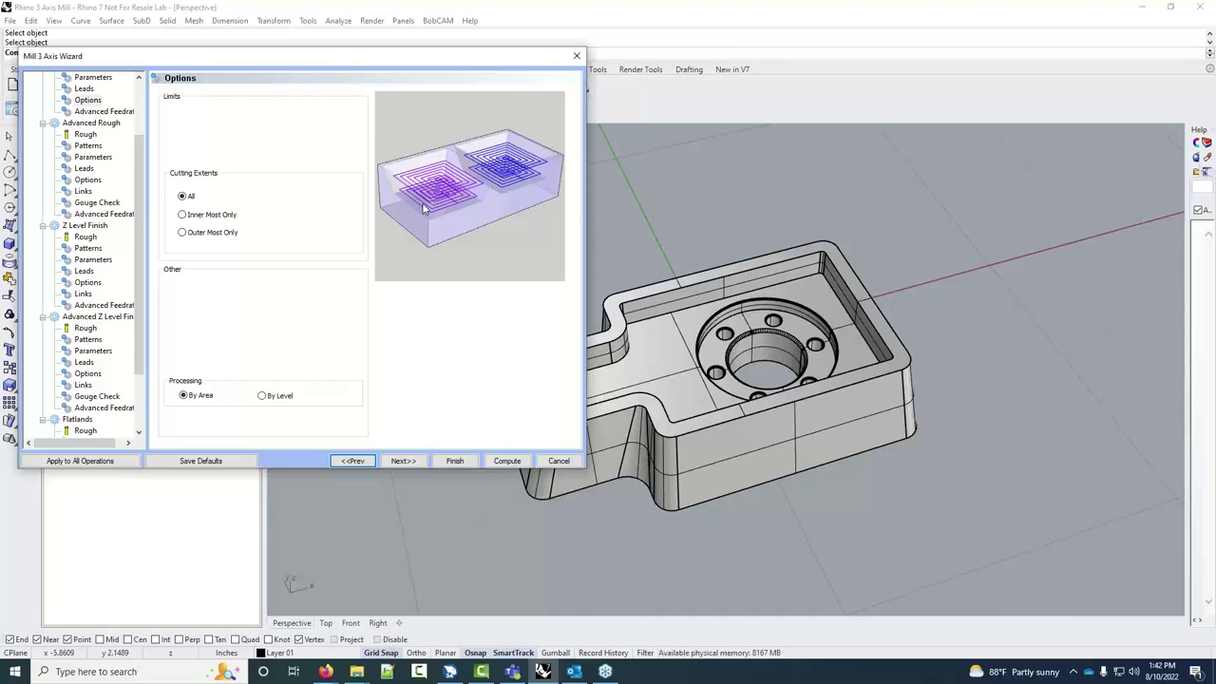
{"action": "left_click", "coordinate": [265, 396]}
{"action": "left_click", "coordinate": [190, 396]}
Advance past Options and Advanced Feedrates to the Advanced Rough tool page
{"action": "left_click", "coordinate": [406, 461]}
{"action": "left_click", "coordinate": [407, 462]}
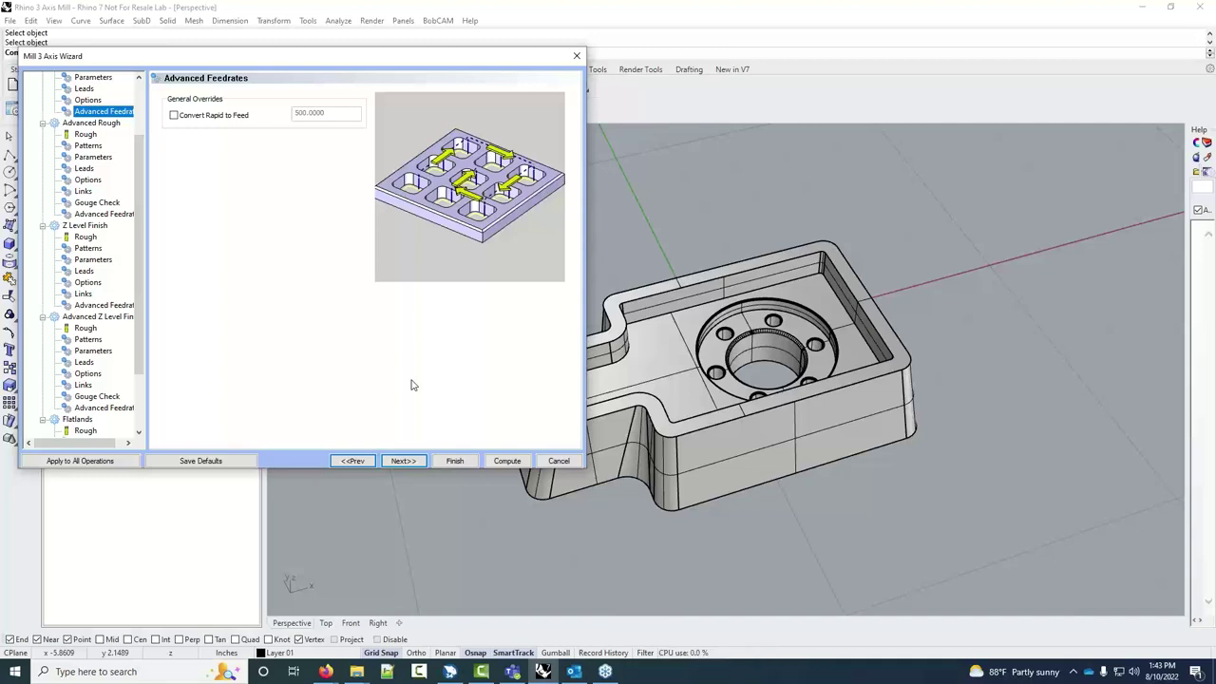
{"action": "left_click", "coordinate": [403, 461]}
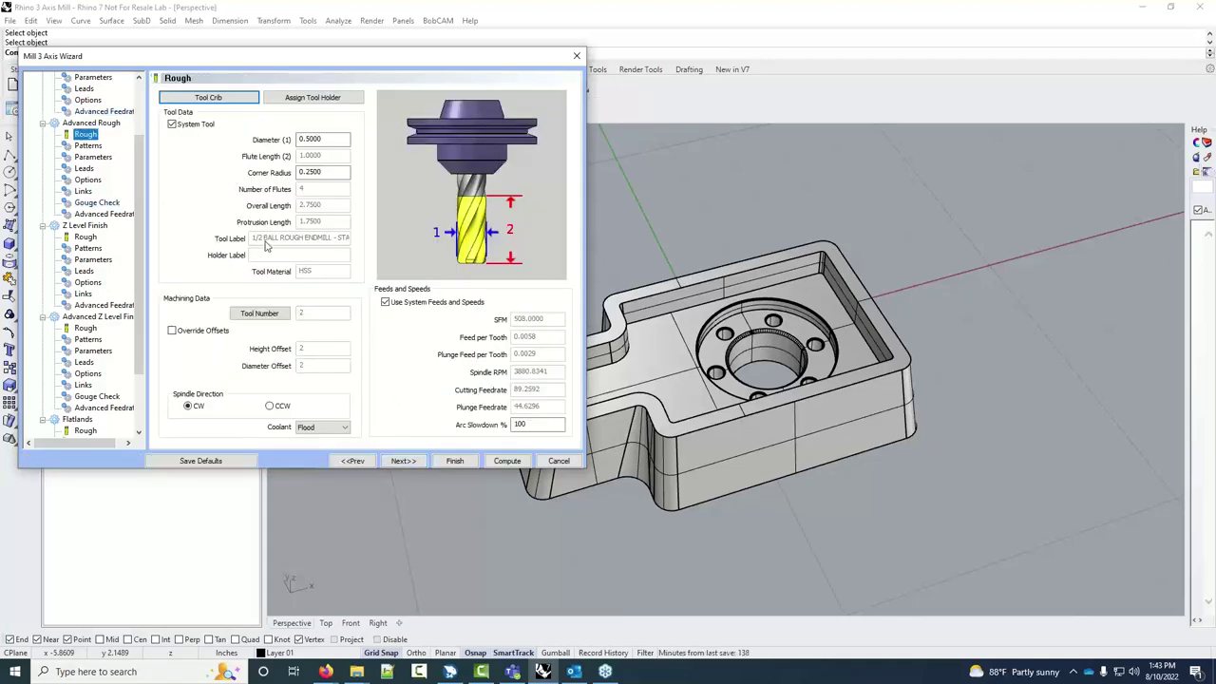
{"action": "scroll", "coordinate": [117, 267], "scroll_direction": "up", "scroll_amount": 3}
Replace Advanced Rough's ball endmill with tool 1, the 0.5000 flat rough endmill, and advance to Patterns
{"action": "left_click", "coordinate": [85, 134]}
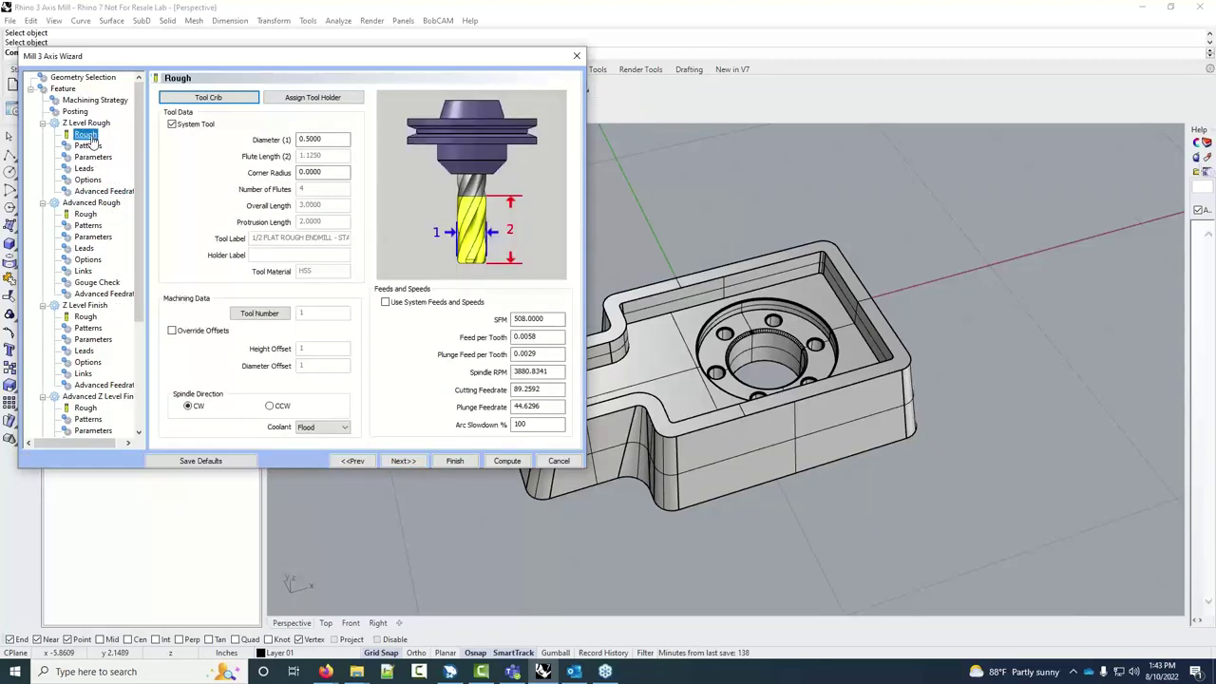
{"action": "left_click", "coordinate": [83, 215]}
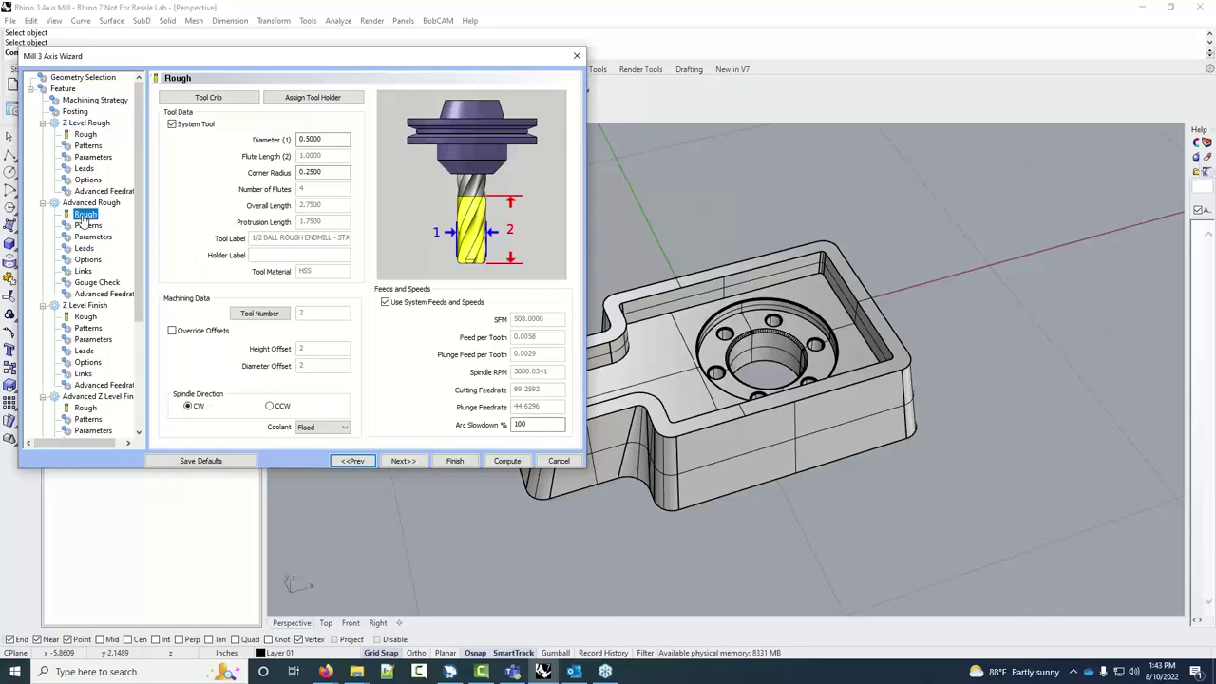
{"action": "left_click", "coordinate": [242, 99]}
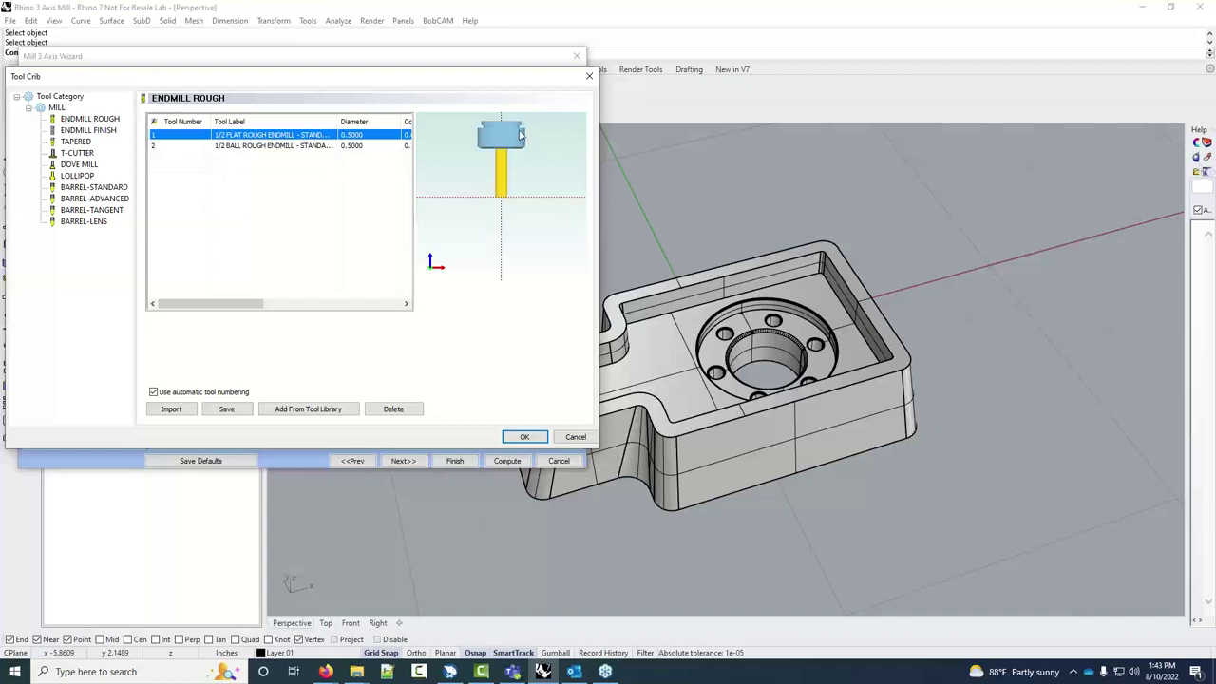
{"action": "left_click", "coordinate": [525, 437]}
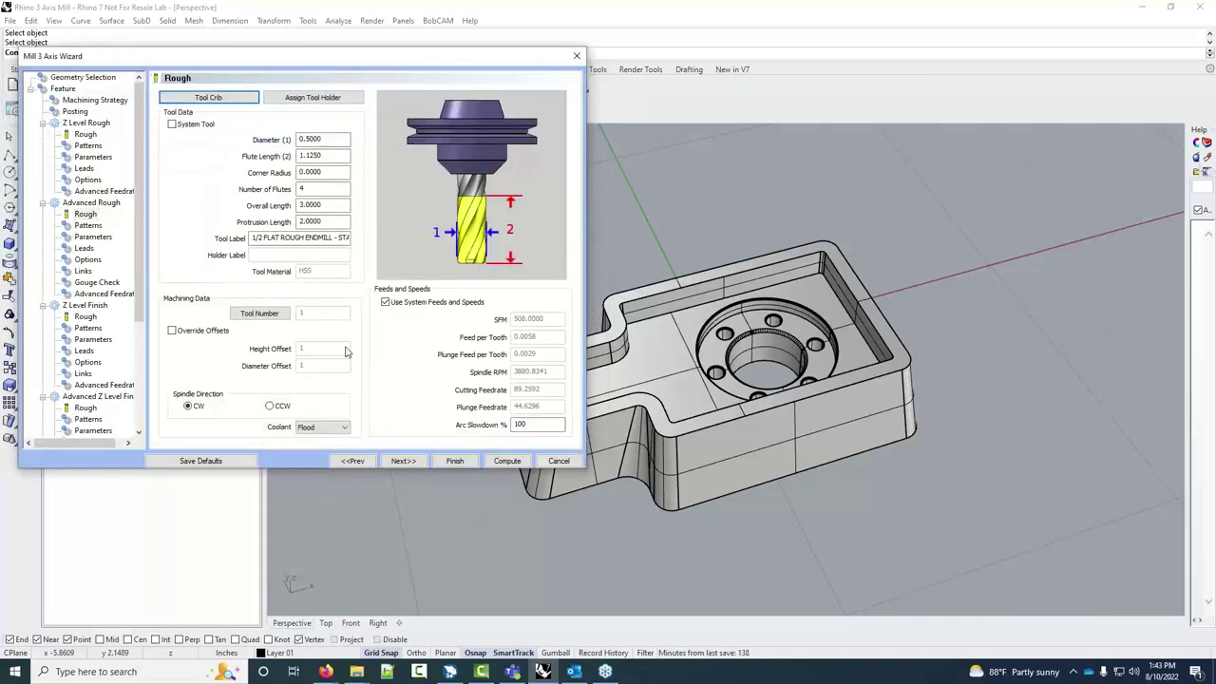
{"action": "left_click", "coordinate": [407, 459]}
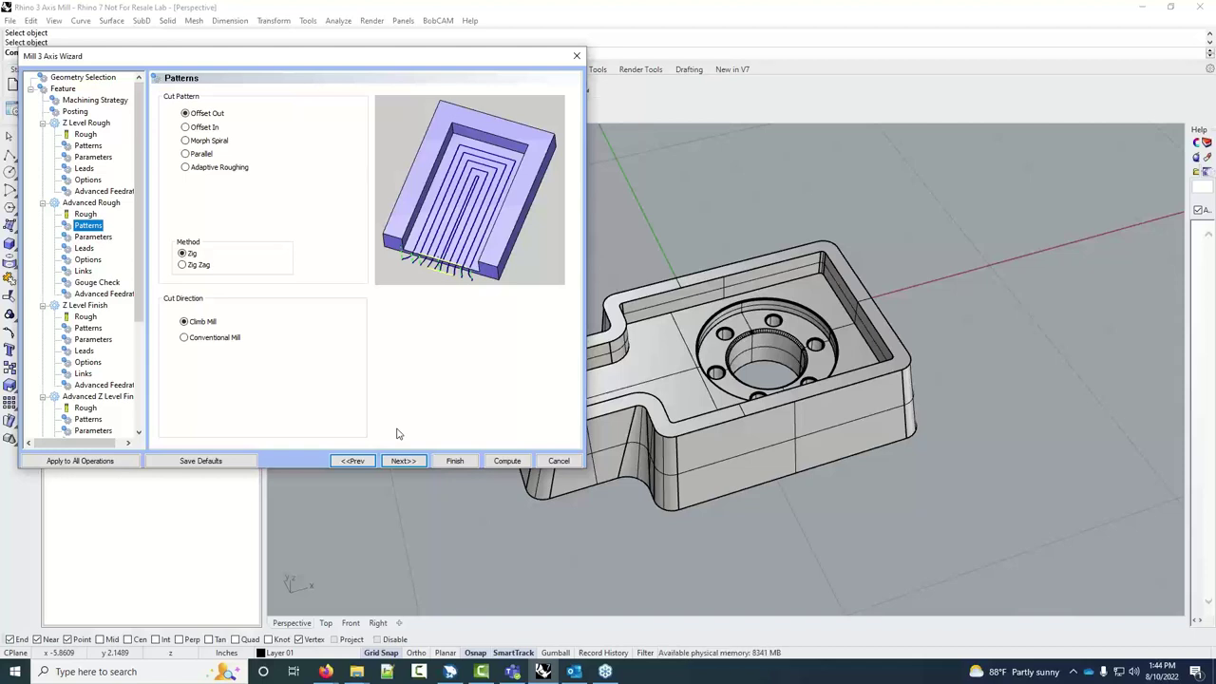
Compare the Morph Spiral, Offset In and Parallel cut patterns against Z Level Rough's patterns
{"action": "left_click", "coordinate": [209, 140]}
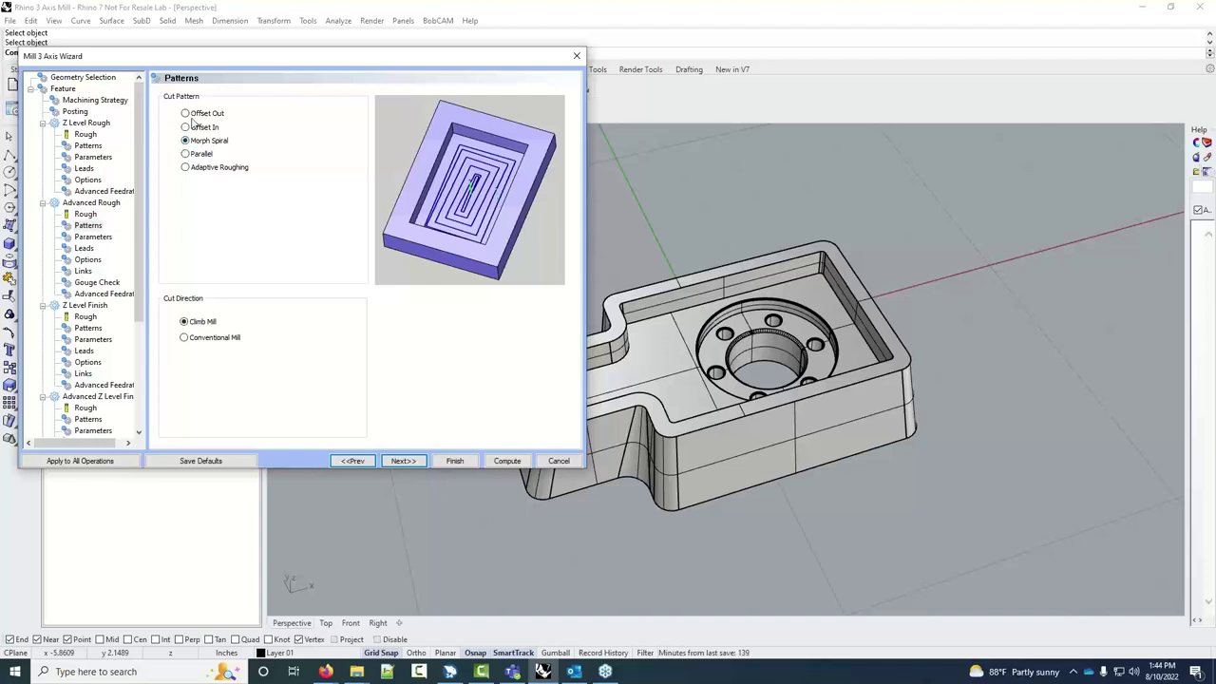
{"action": "left_click", "coordinate": [194, 116]}
{"action": "left_click", "coordinate": [196, 127]}
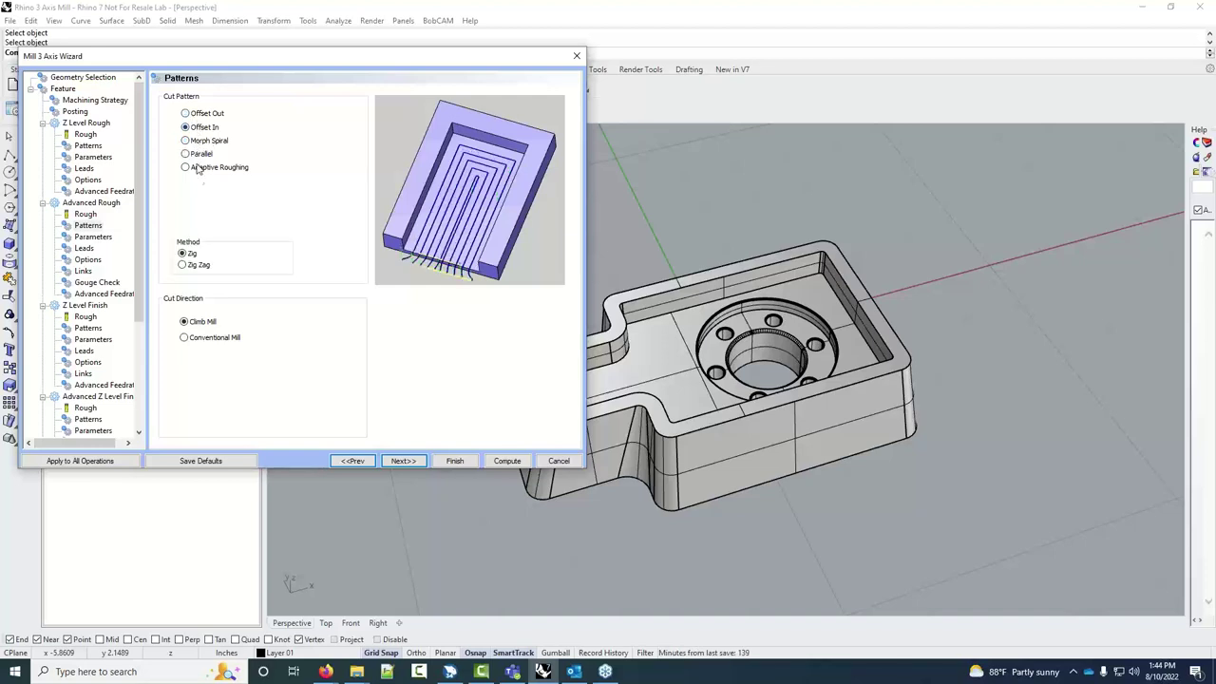
{"action": "left_click", "coordinate": [200, 154]}
{"action": "left_click", "coordinate": [209, 141]}
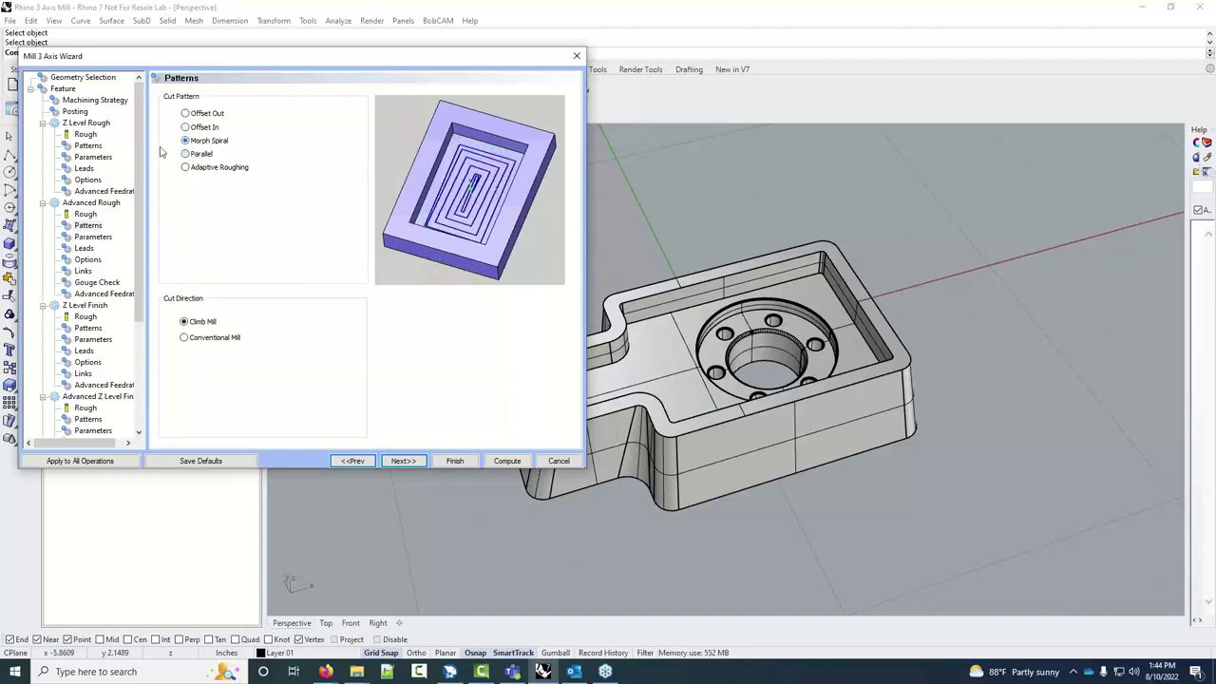
{"action": "left_click", "coordinate": [92, 147]}
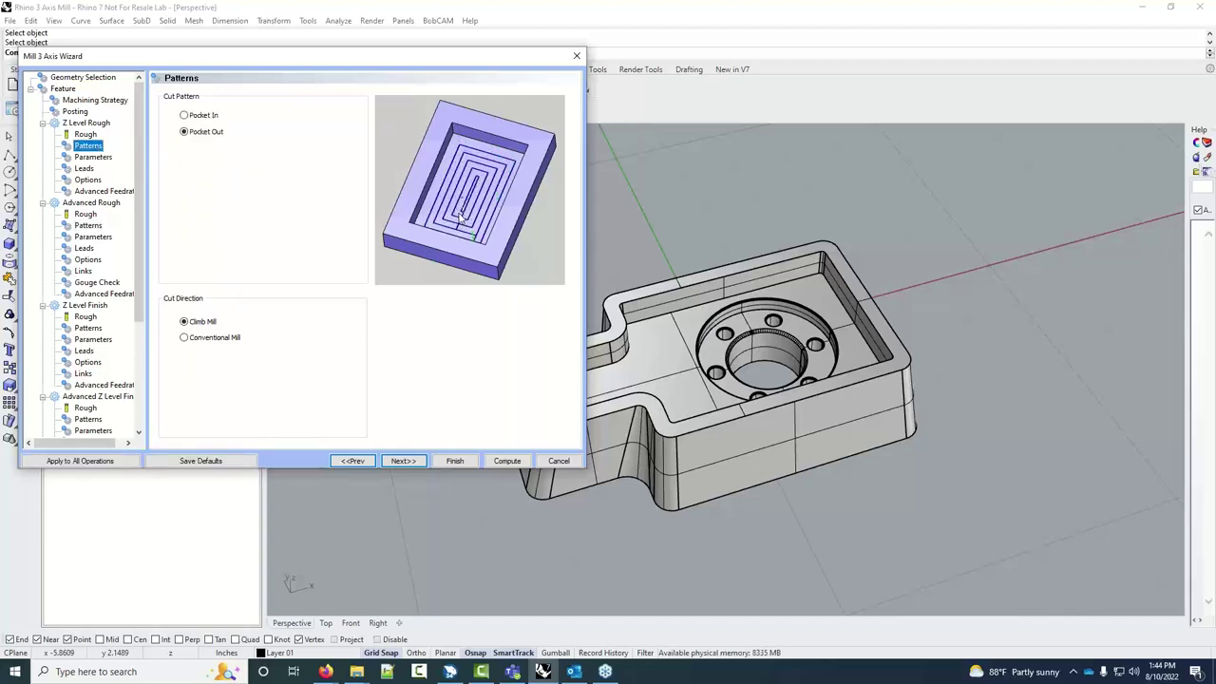
{"action": "left_click", "coordinate": [87, 225]}
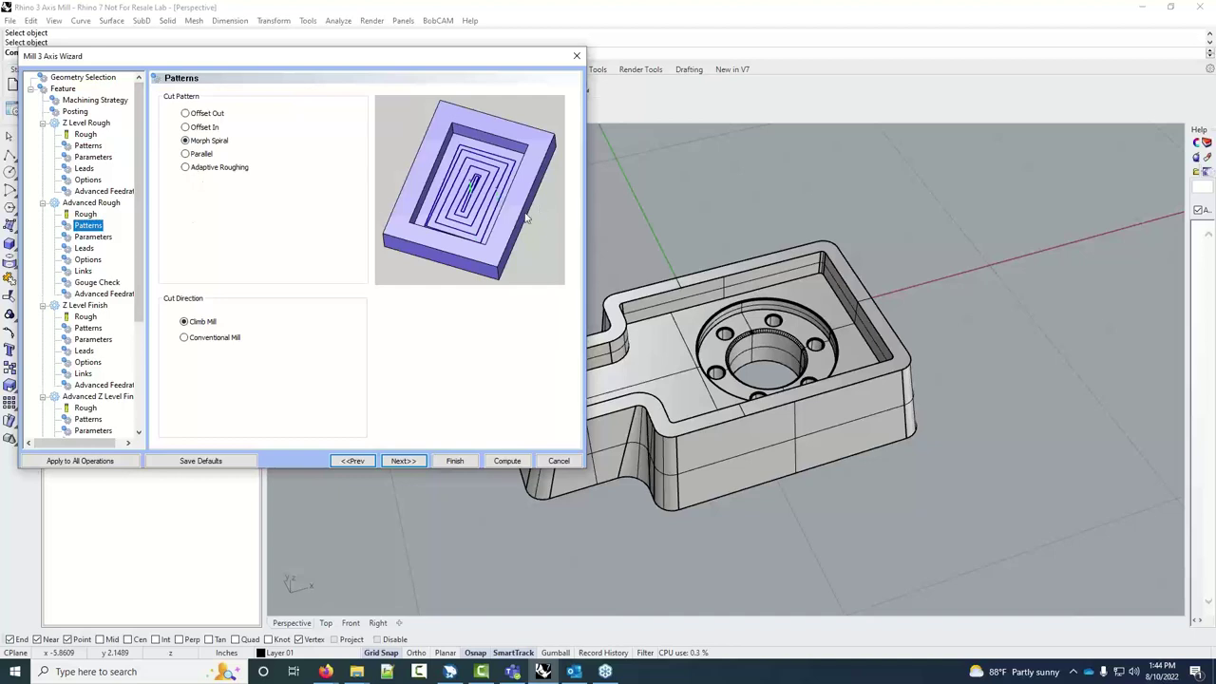
Try Parallel and Adaptive Roughing, then settle on Offset Out with one-way Zig cutting
{"action": "left_click", "coordinate": [201, 154]}
{"action": "left_click", "coordinate": [203, 155]}
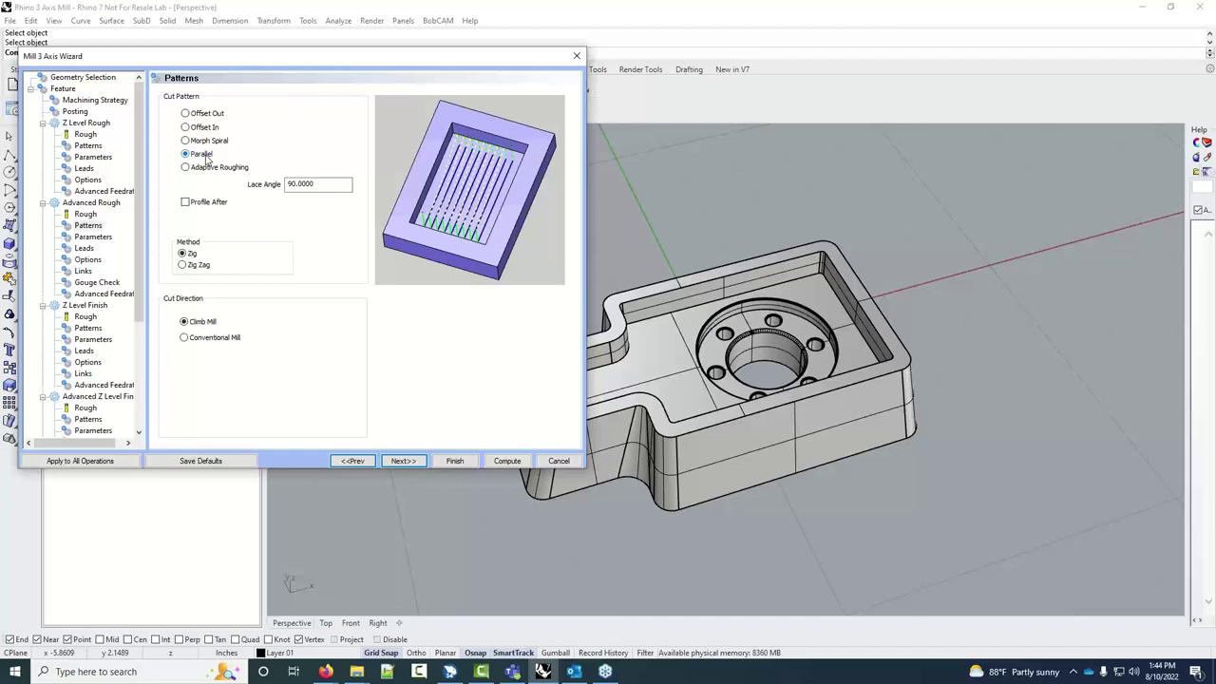
{"action": "double_click", "coordinate": [323, 184]}
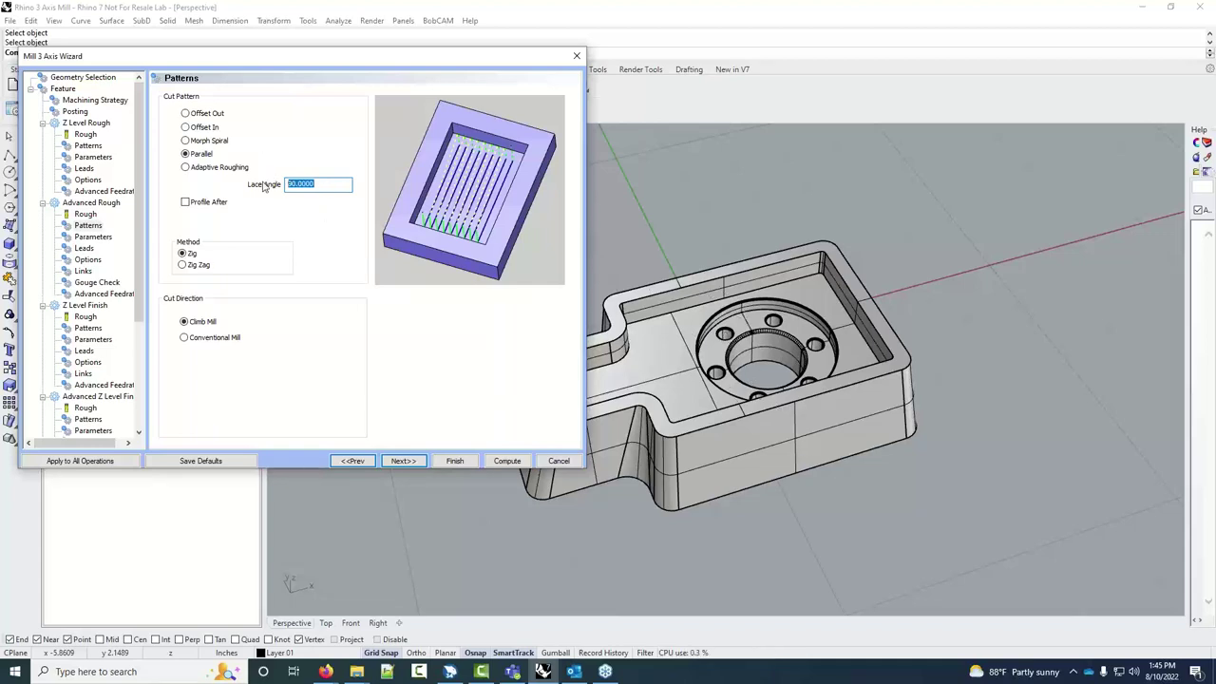
{"action": "left_click", "coordinate": [234, 169]}
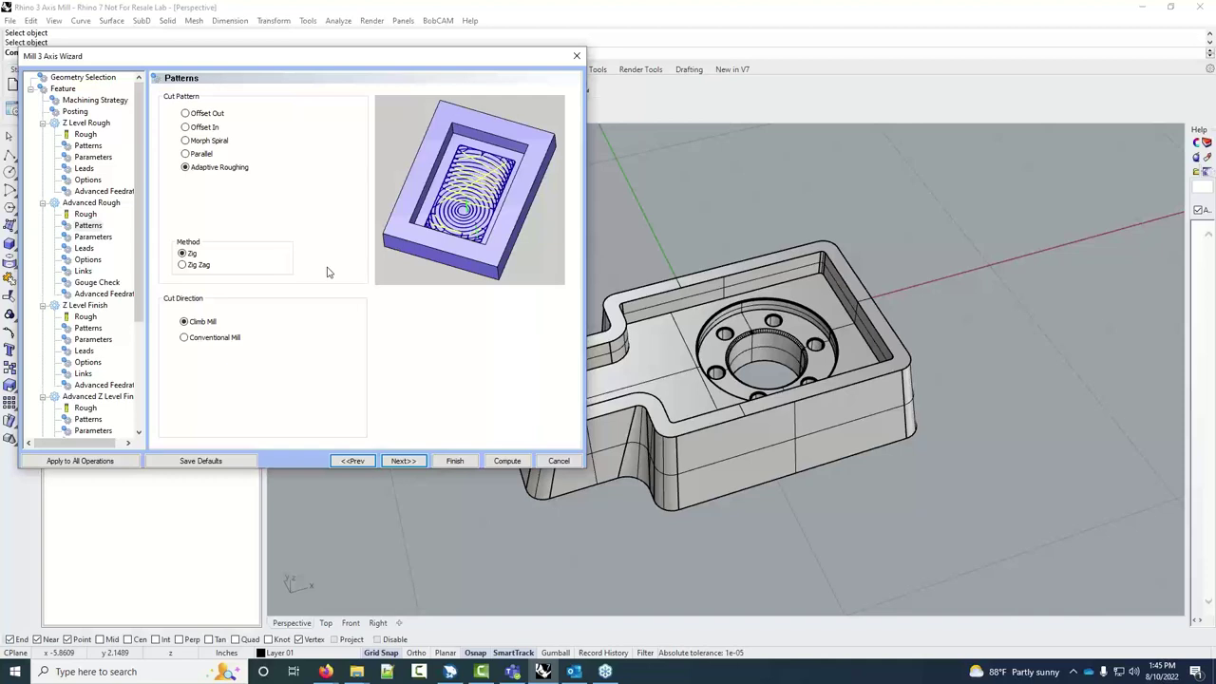
{"action": "left_click", "coordinate": [215, 114]}
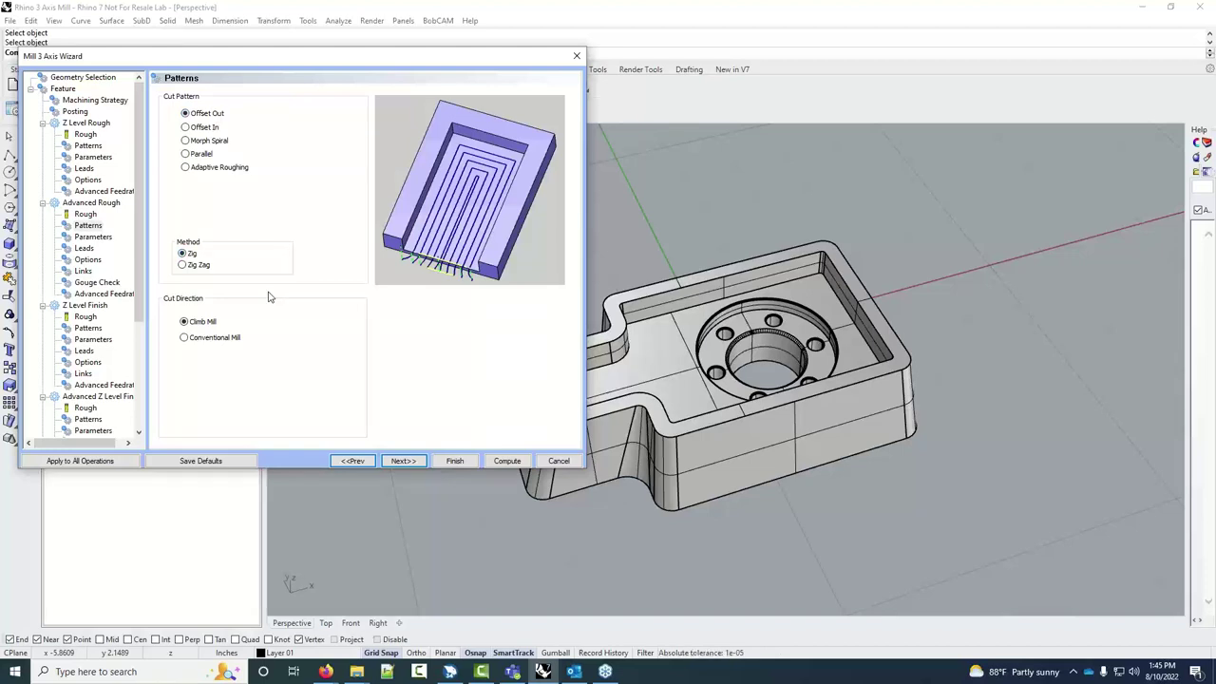
{"action": "left_click", "coordinate": [200, 265]}
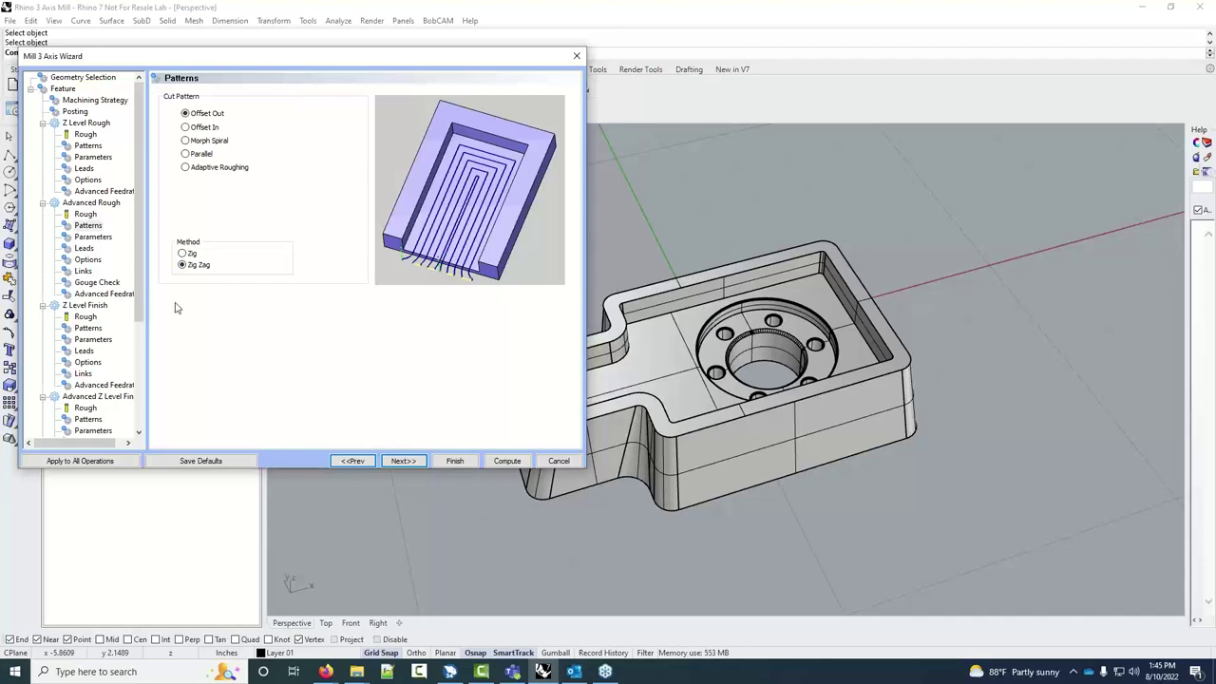
{"action": "left_click", "coordinate": [189, 254]}
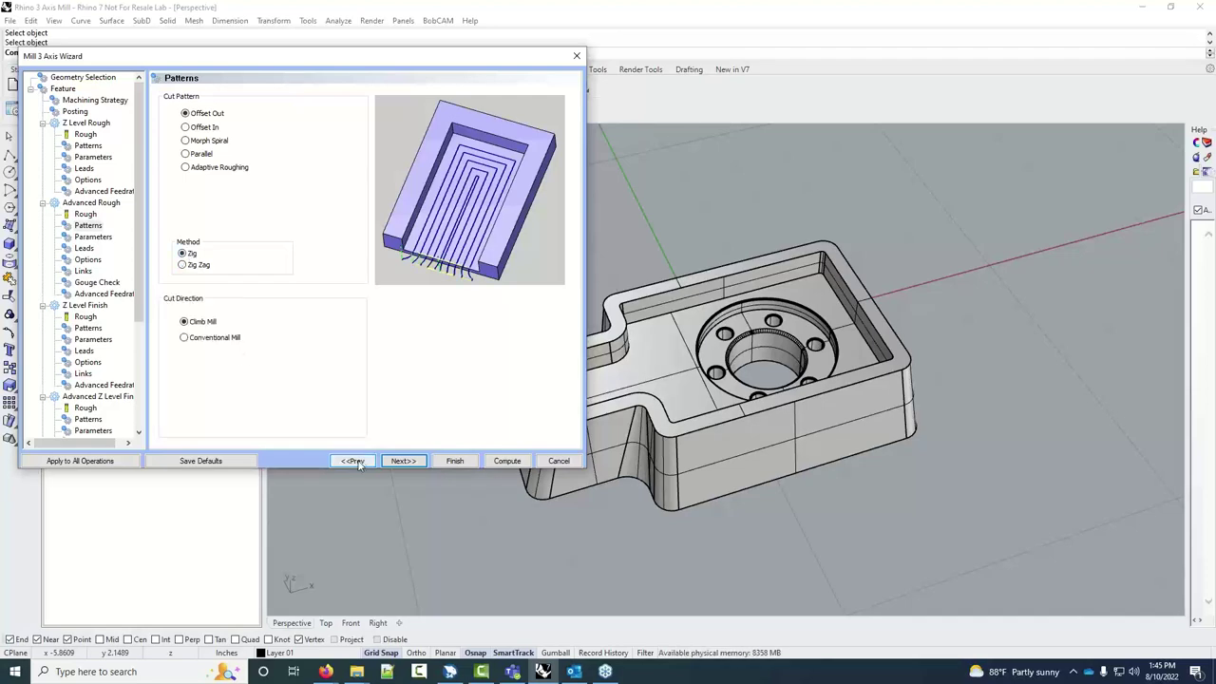
{"action": "left_click", "coordinate": [396, 463]}
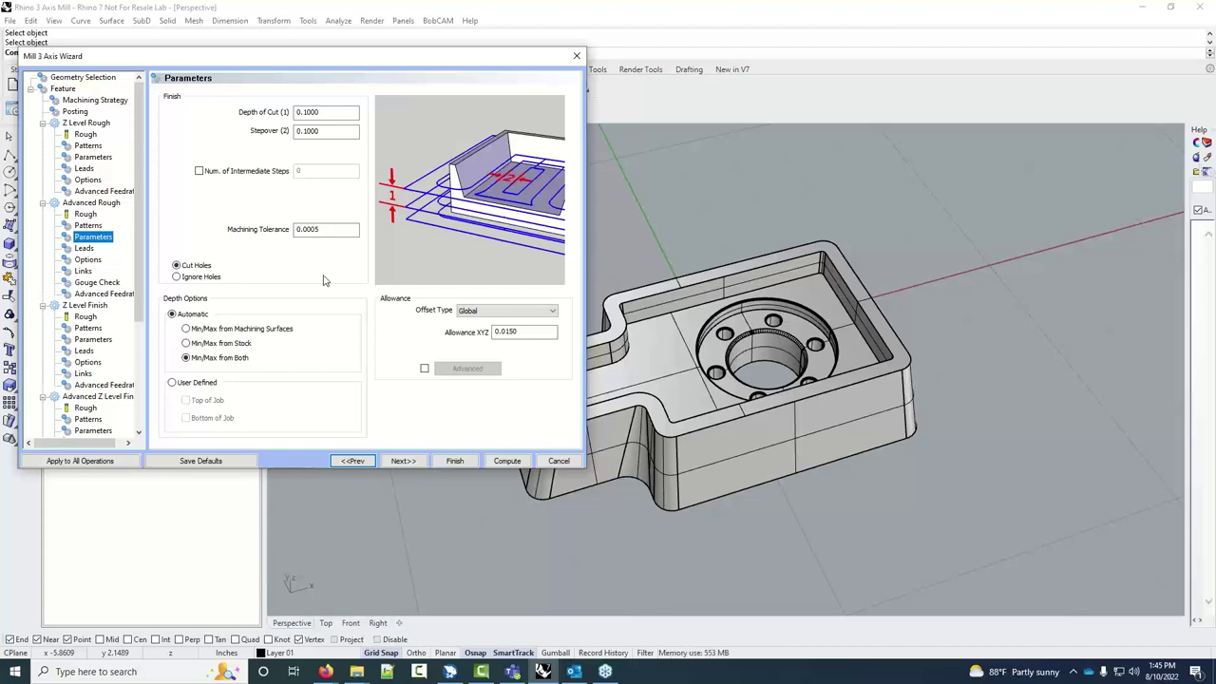
Enter 0.25 depth of cut and 0.2 stepover, check Z Level Rough's values, and enable intermediate steps
{"action": "key", "text": "Tab"}
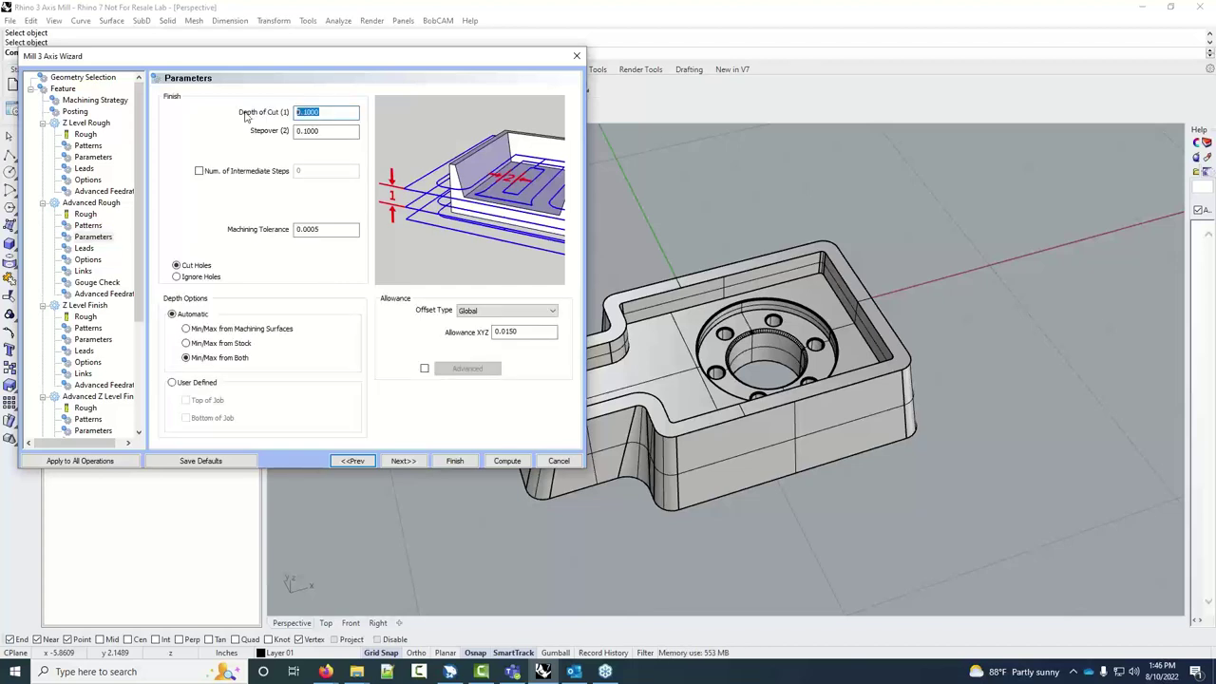
{"action": "type", "text": ".25"}
{"action": "key", "text": "Tab"}
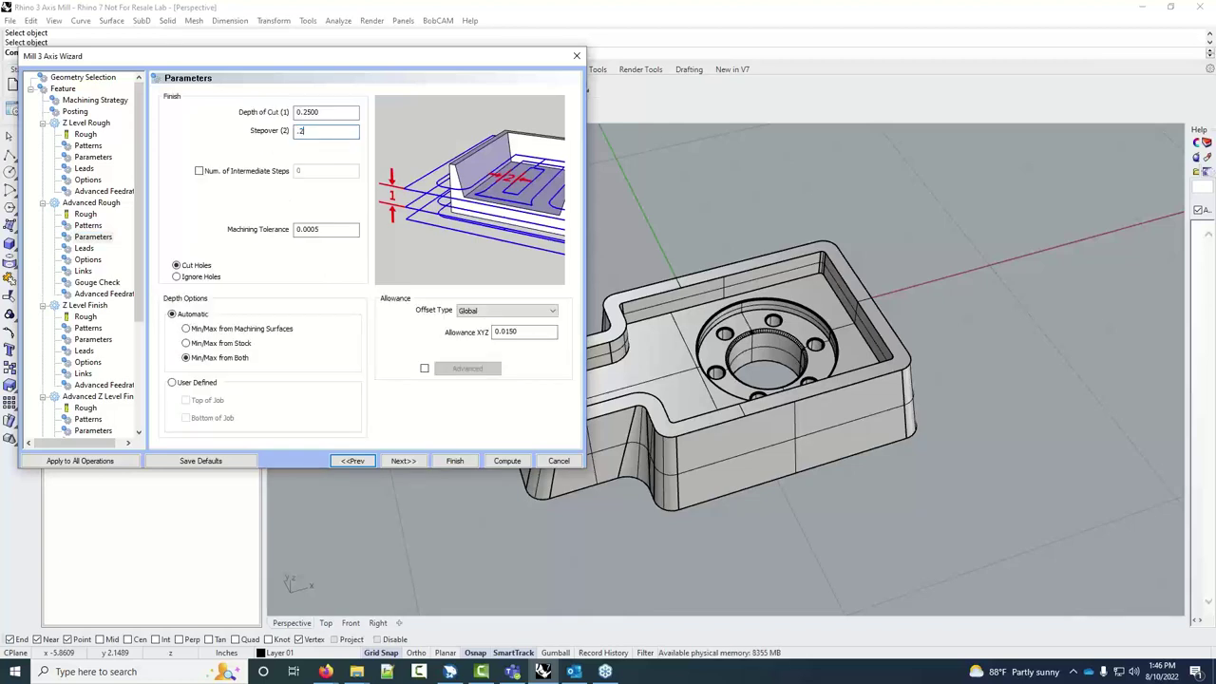
{"action": "left_click", "coordinate": [93, 158]}
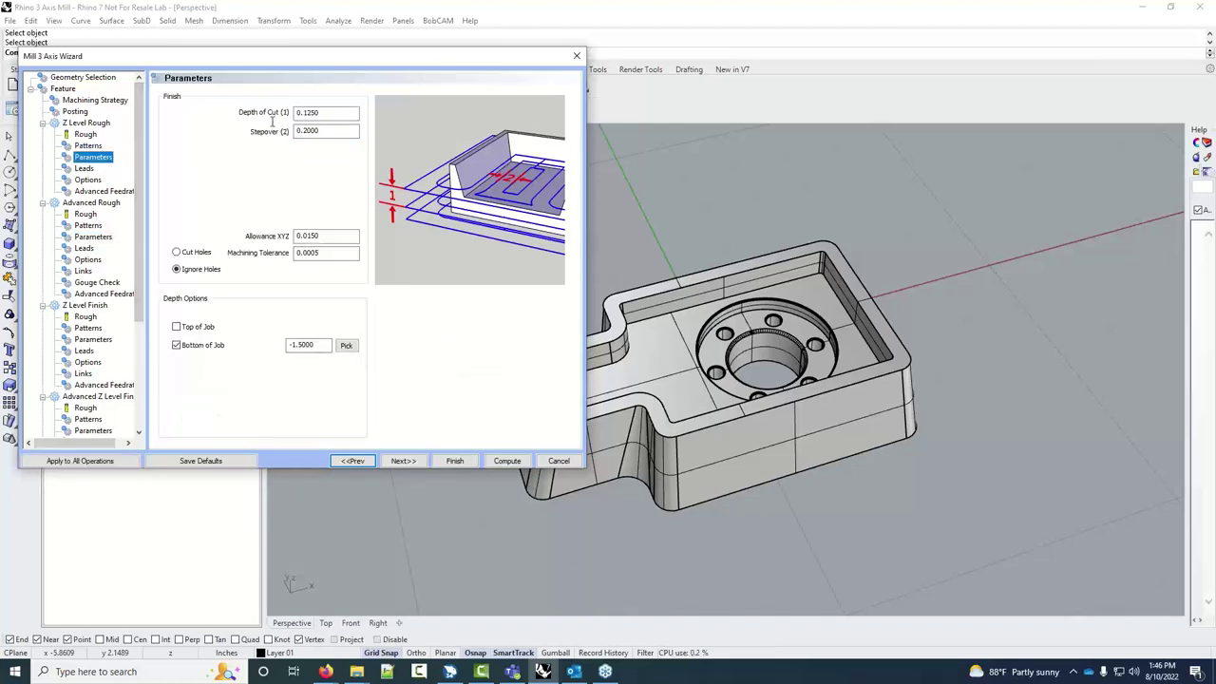
{"action": "left_click", "coordinate": [325, 115]}
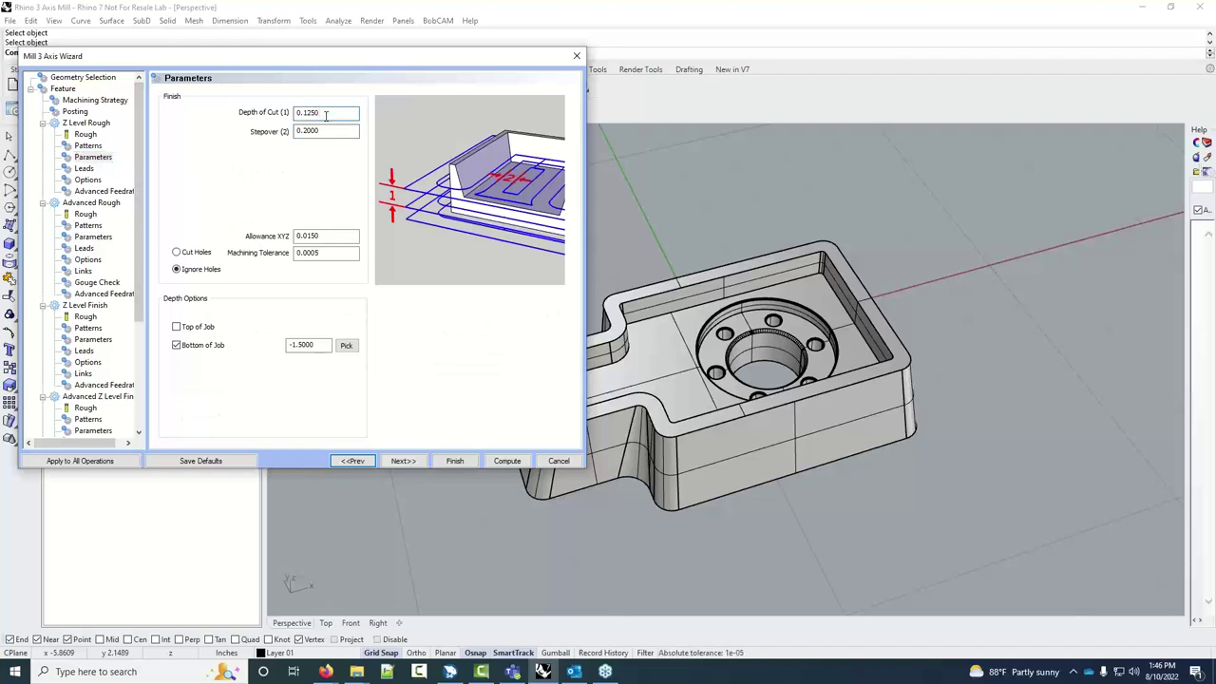
{"action": "left_click", "coordinate": [100, 238]}
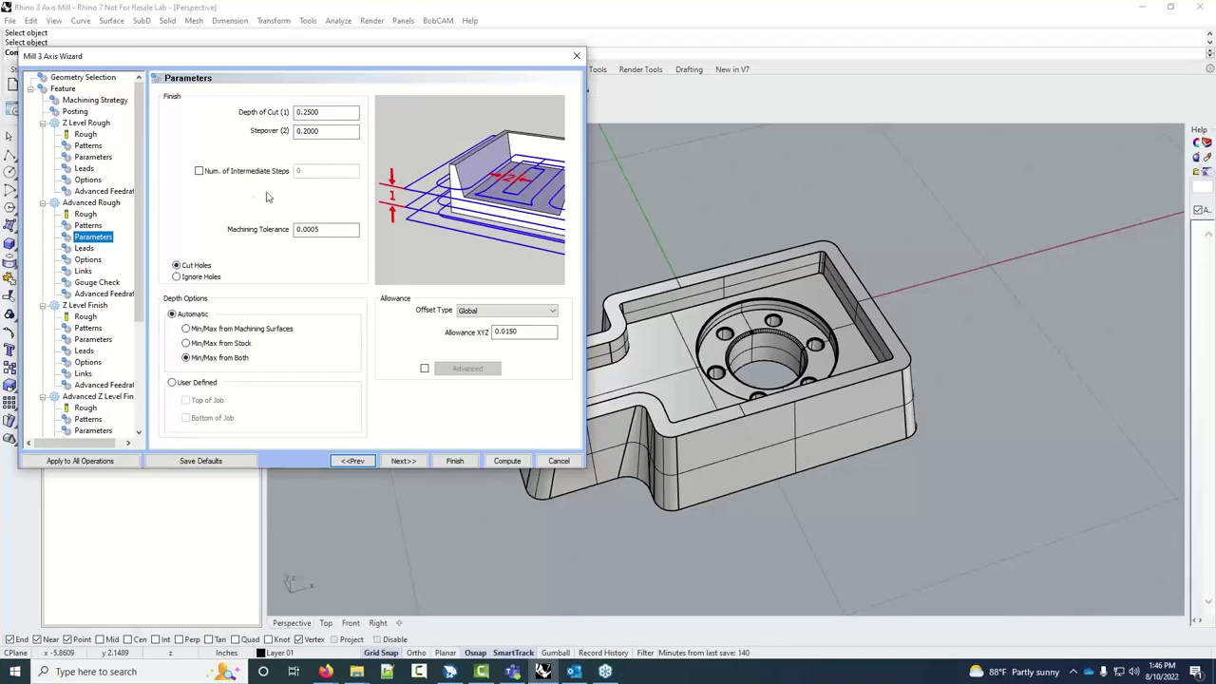
{"action": "left_click", "coordinate": [198, 171]}
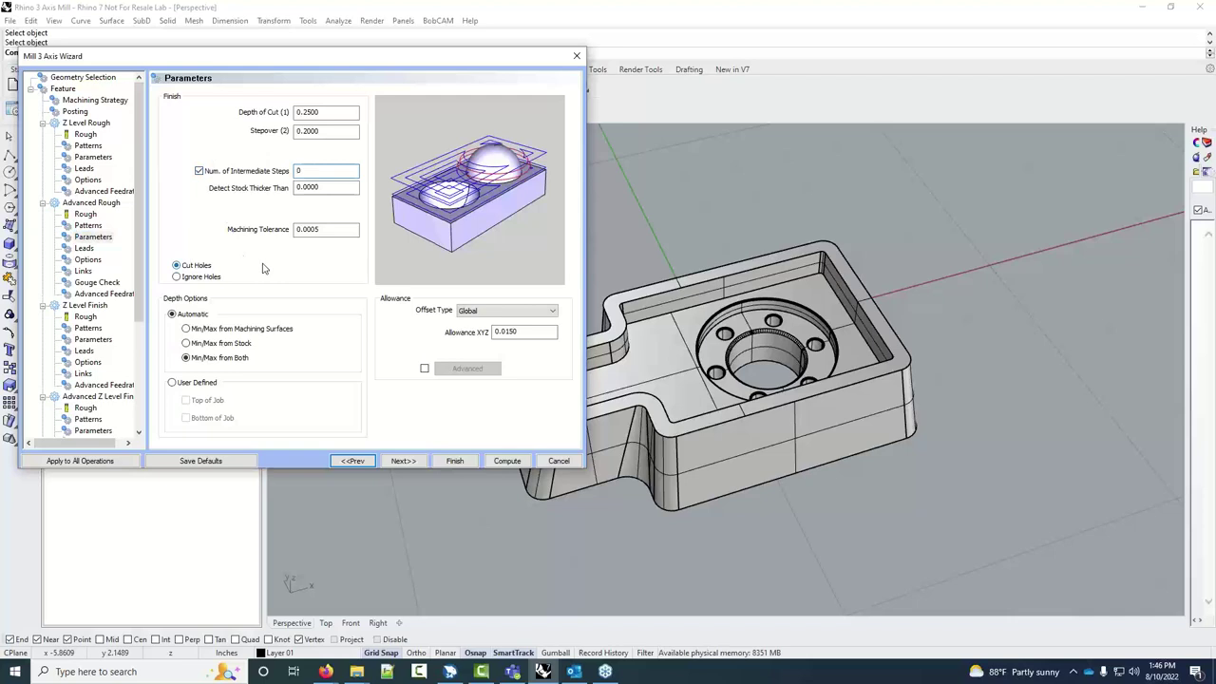
Set intermediate steps to 1 and the stock thickness threshold to 0.03, keeping Cut Holes selected
{"action": "type", "text": "3"}
{"action": "type", "text": "1"}
{"action": "key", "text": "Tab"}
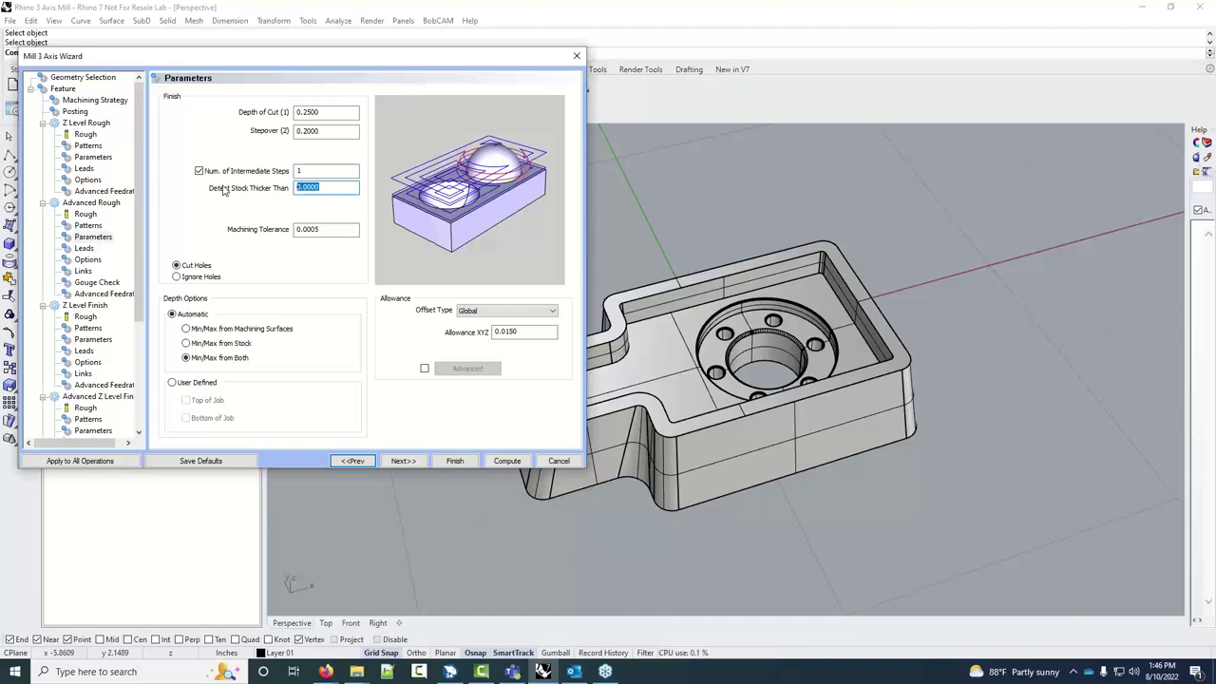
{"action": "type", "text": ".03"}
{"action": "left_click", "coordinate": [332, 229]}
{"action": "left_click_drag", "start_coordinate": [331, 229], "coordinate": [296, 229]}
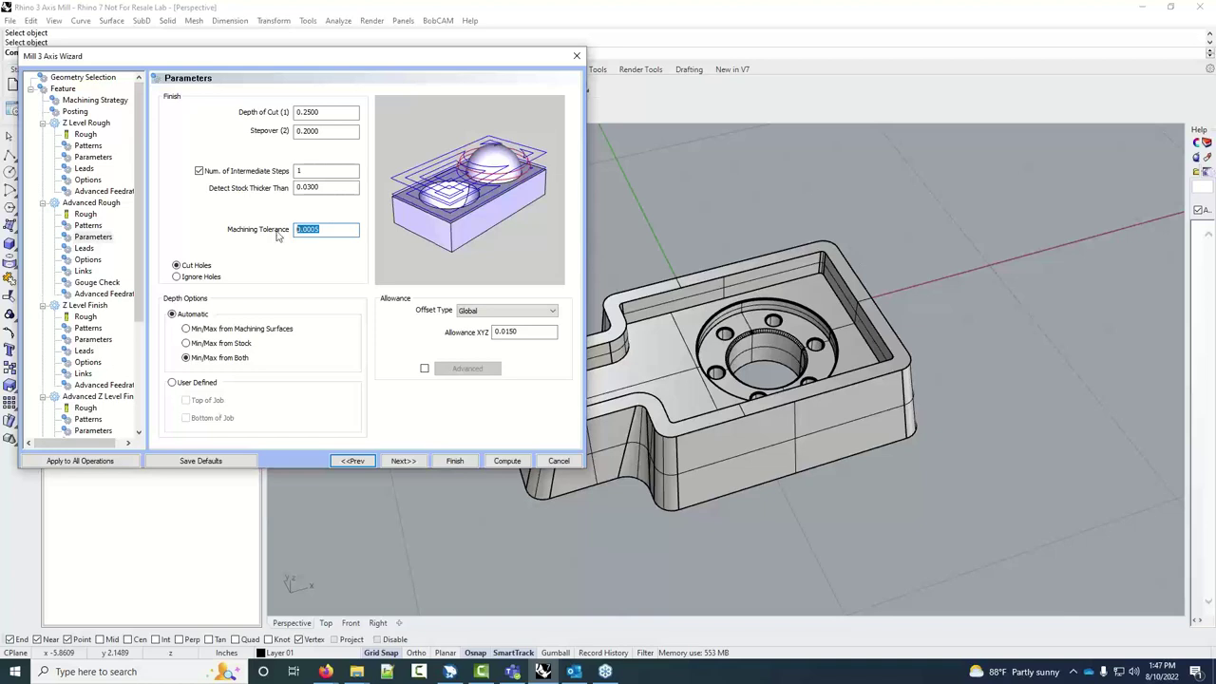
{"action": "left_click", "coordinate": [178, 276]}
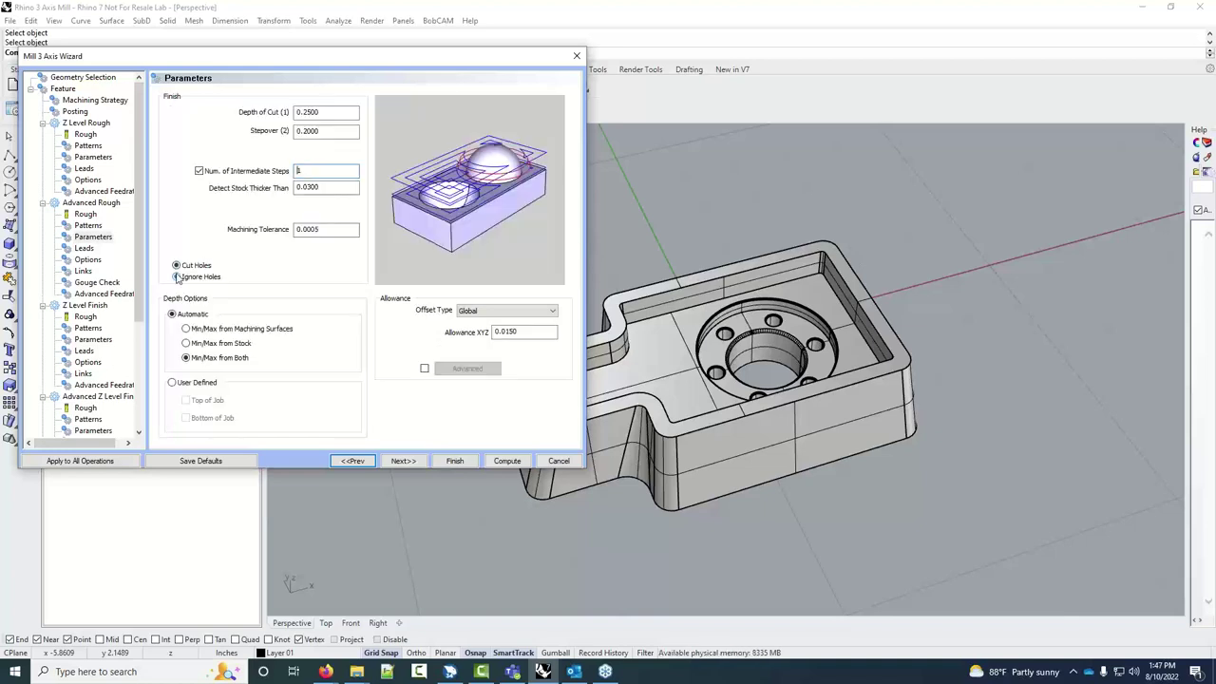
{"action": "left_click", "coordinate": [175, 265]}
Switch Advanced Rough depth limits to User Defined with Bottom of Job at -1.5
{"action": "left_click_drag", "start_coordinate": [442, 57], "coordinate": [768, 110]}
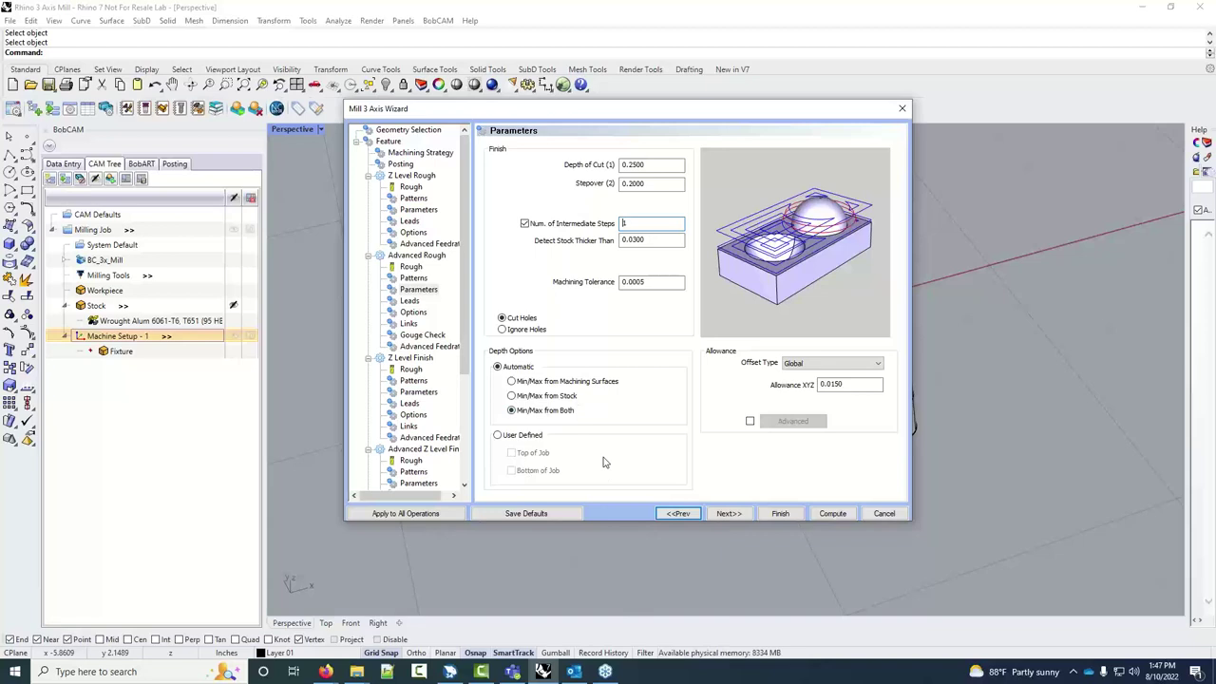
{"action": "left_click", "coordinate": [497, 435]}
{"action": "left_click", "coordinate": [511, 470]}
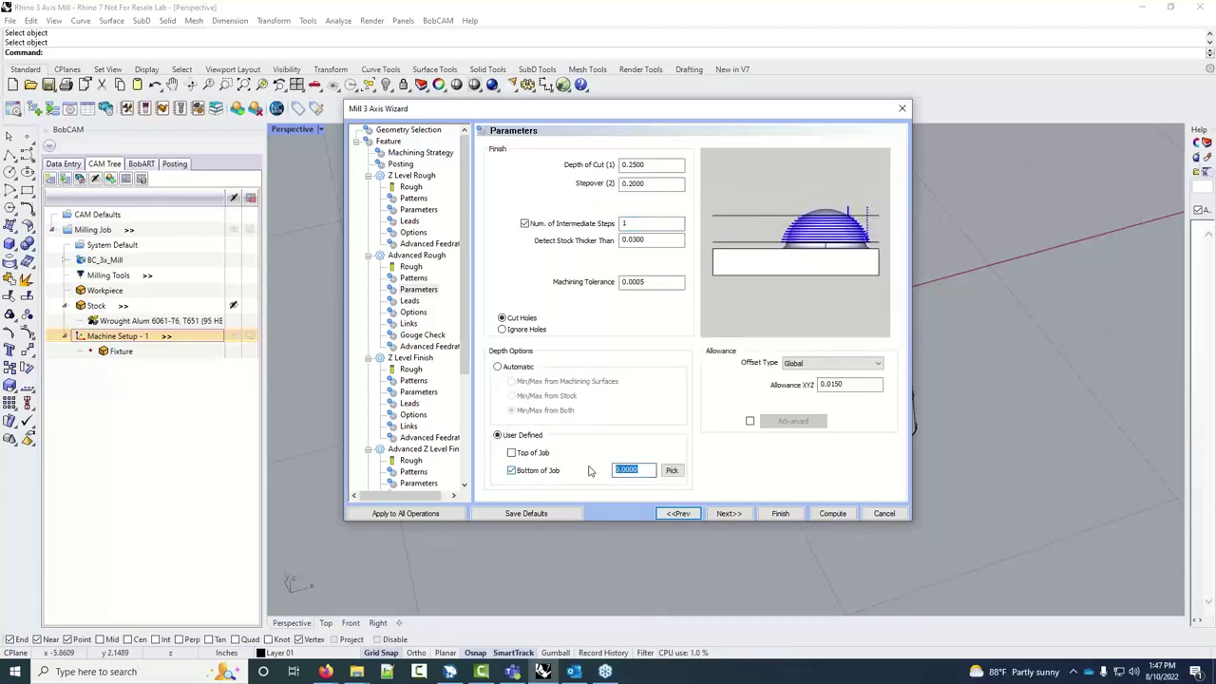
{"action": "type", "text": "-1.5"}
{"action": "left_click", "coordinate": [856, 387]}
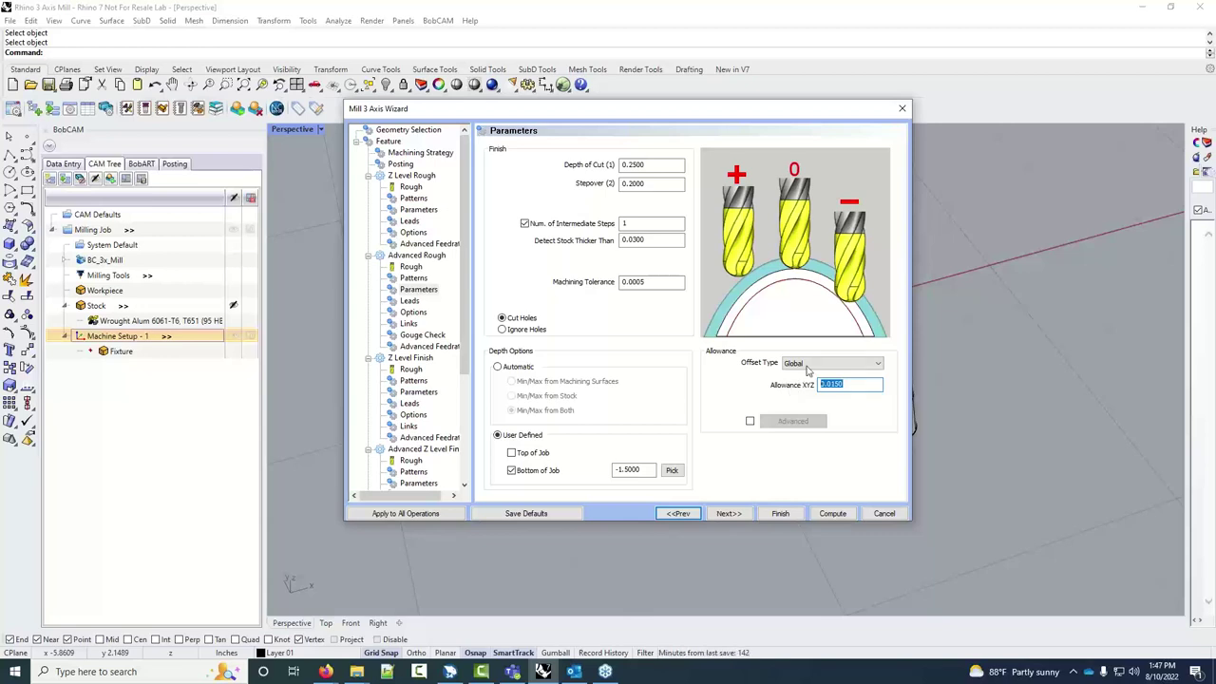
Review the allowance Offset Type choices, keep Global, and advance to the Leads page
{"action": "left_click", "coordinate": [809, 364]}
{"action": "left_click", "coordinate": [808, 385]}
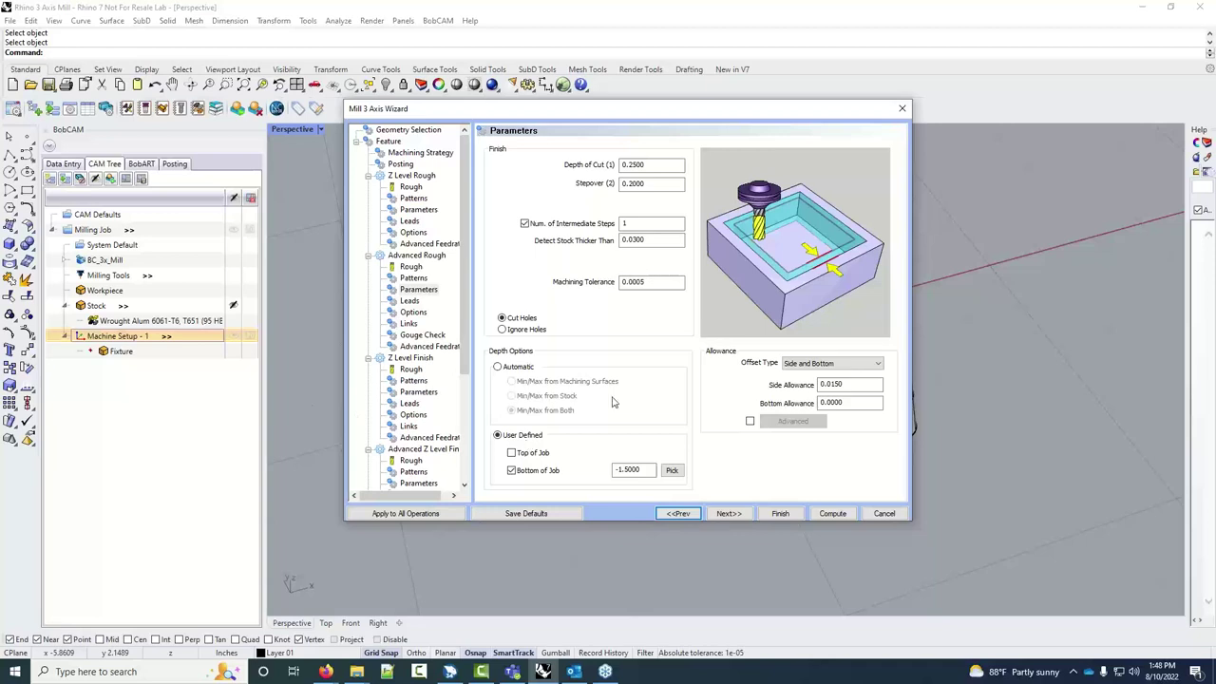
{"action": "left_click", "coordinate": [798, 365]}
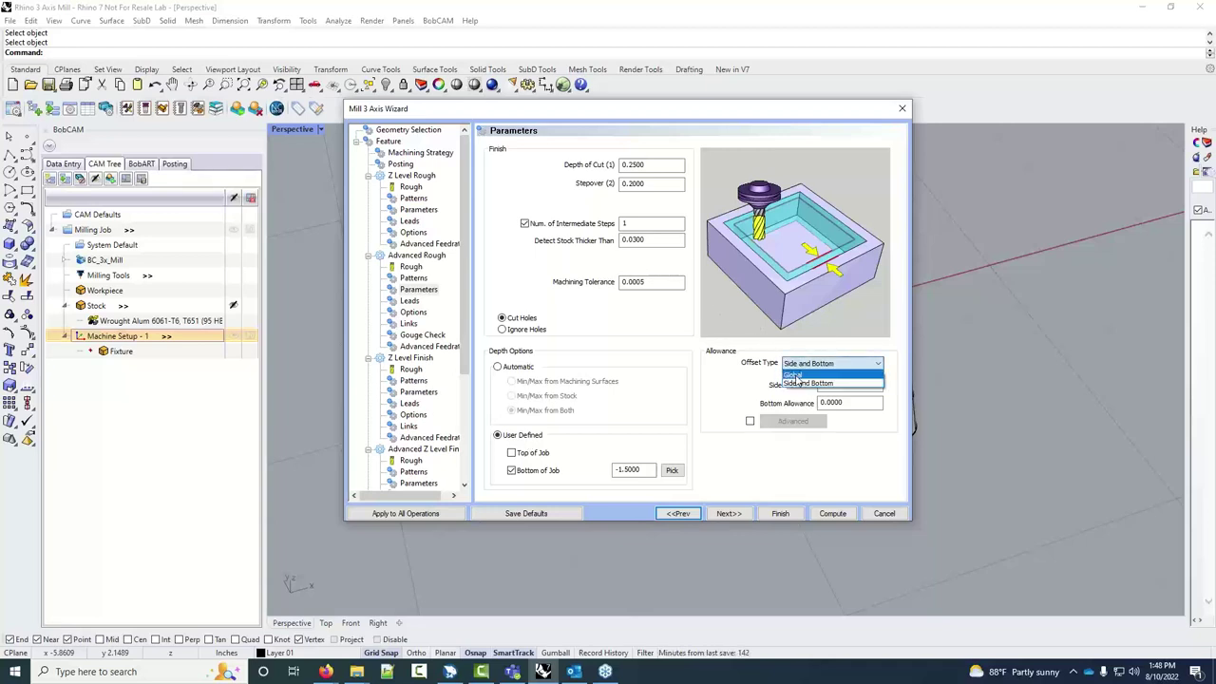
{"action": "left_click", "coordinate": [795, 376]}
{"action": "left_click", "coordinate": [728, 514]}
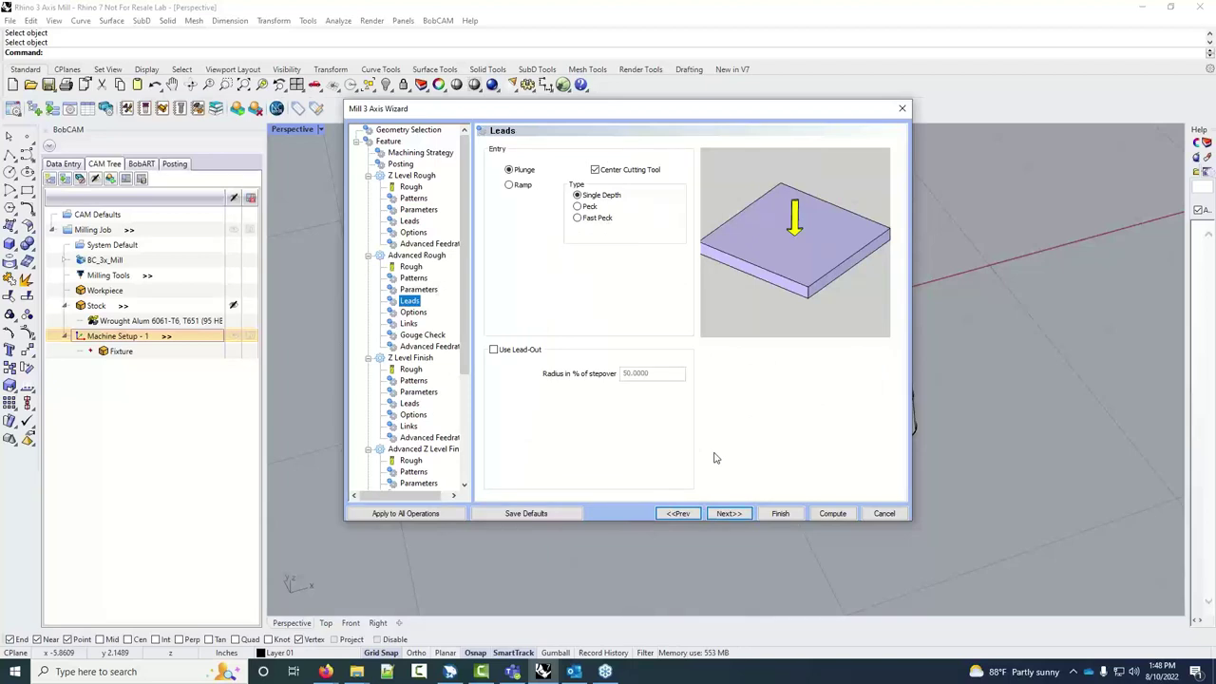
Preview the Zig Zag, Profile and Line ramp entry types, then return ramp entry to automatic
{"action": "left_click", "coordinate": [517, 189]}
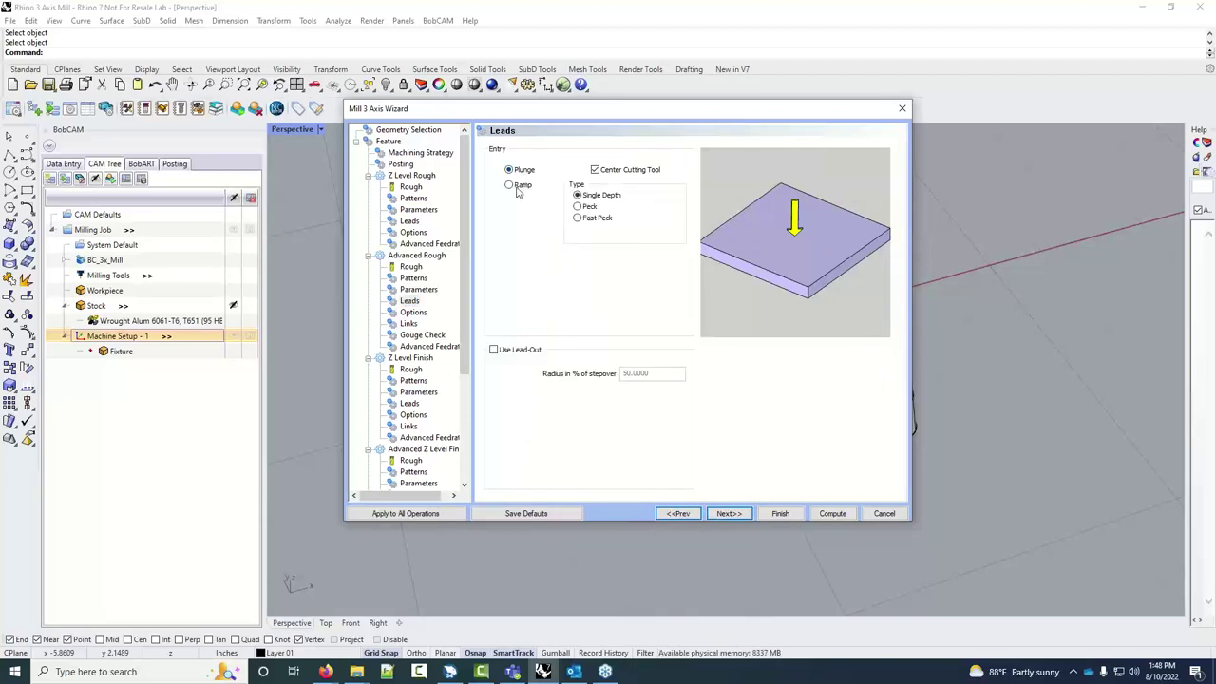
{"action": "left_click", "coordinate": [517, 187]}
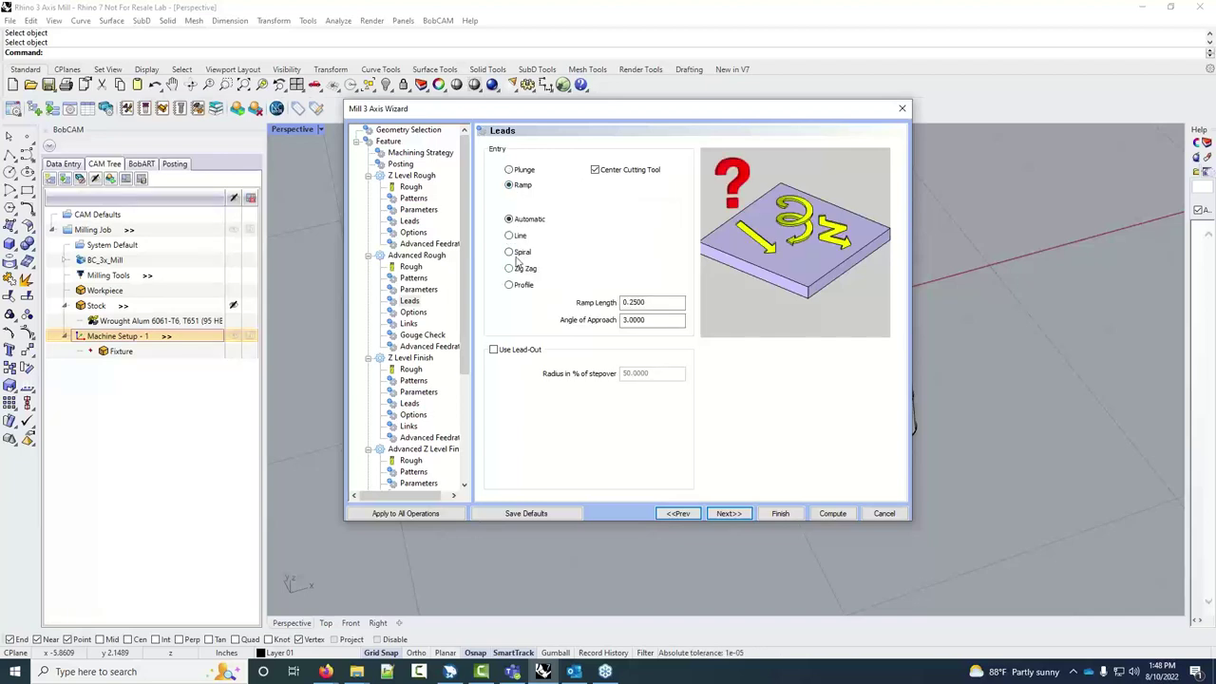
{"action": "left_click", "coordinate": [515, 269]}
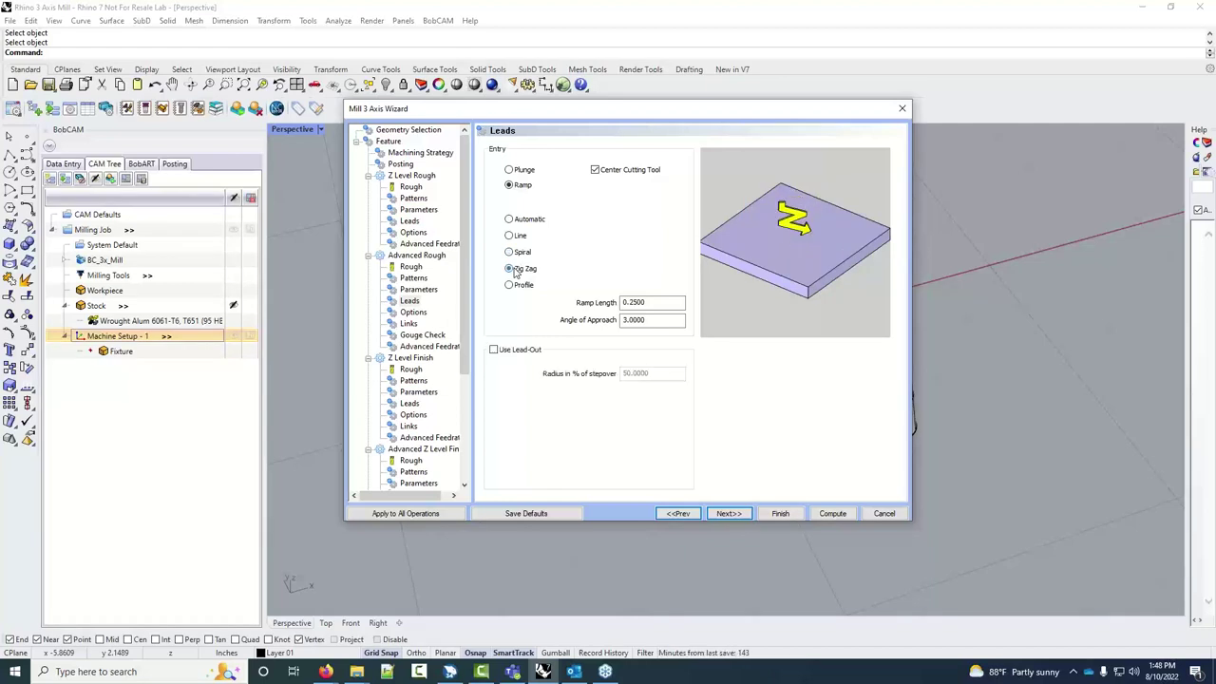
{"action": "left_click", "coordinate": [522, 285]}
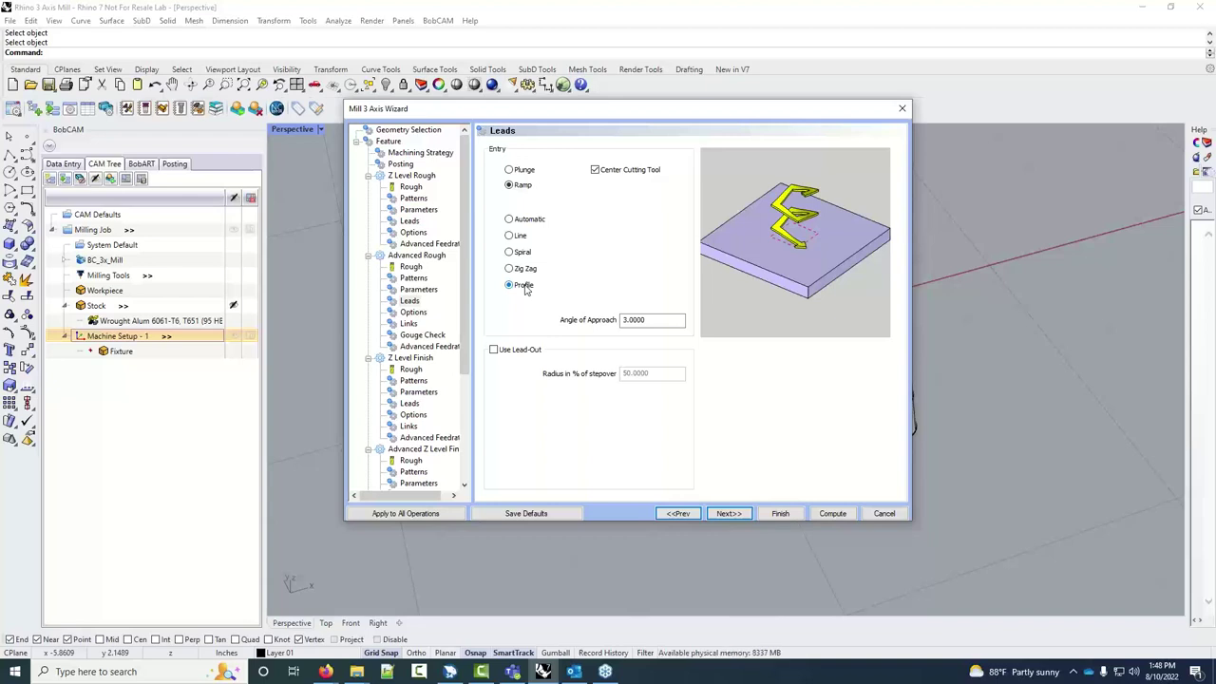
{"action": "left_click", "coordinate": [511, 236]}
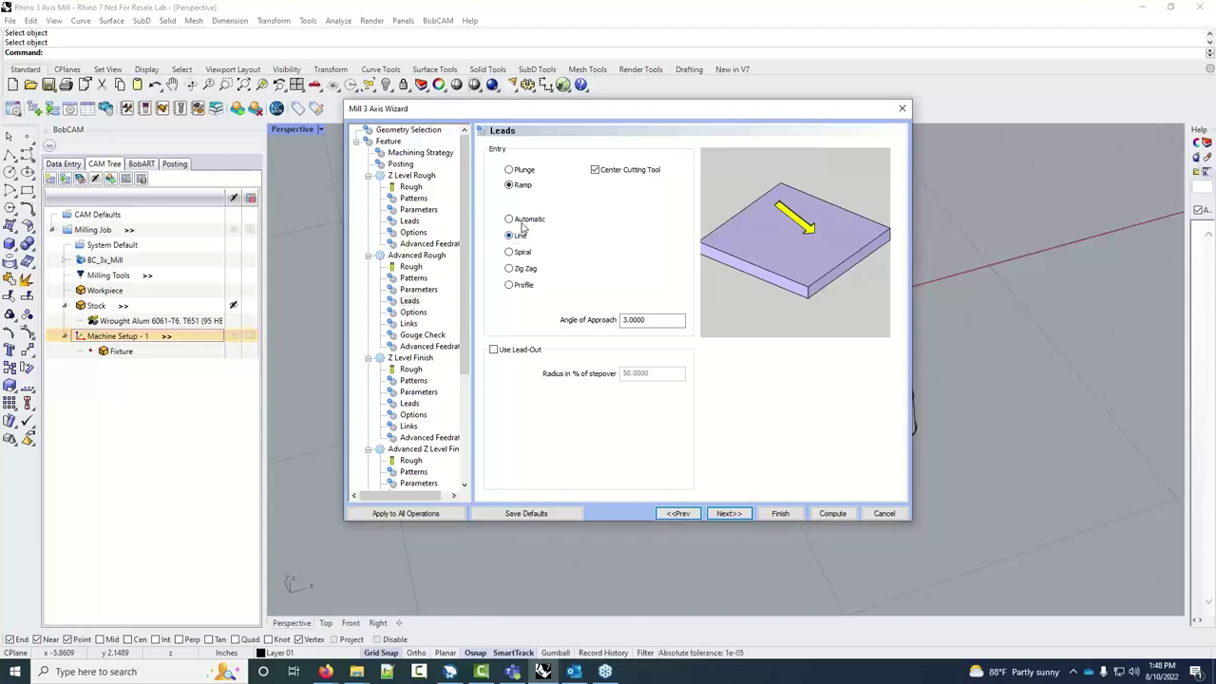
{"action": "left_click", "coordinate": [521, 224]}
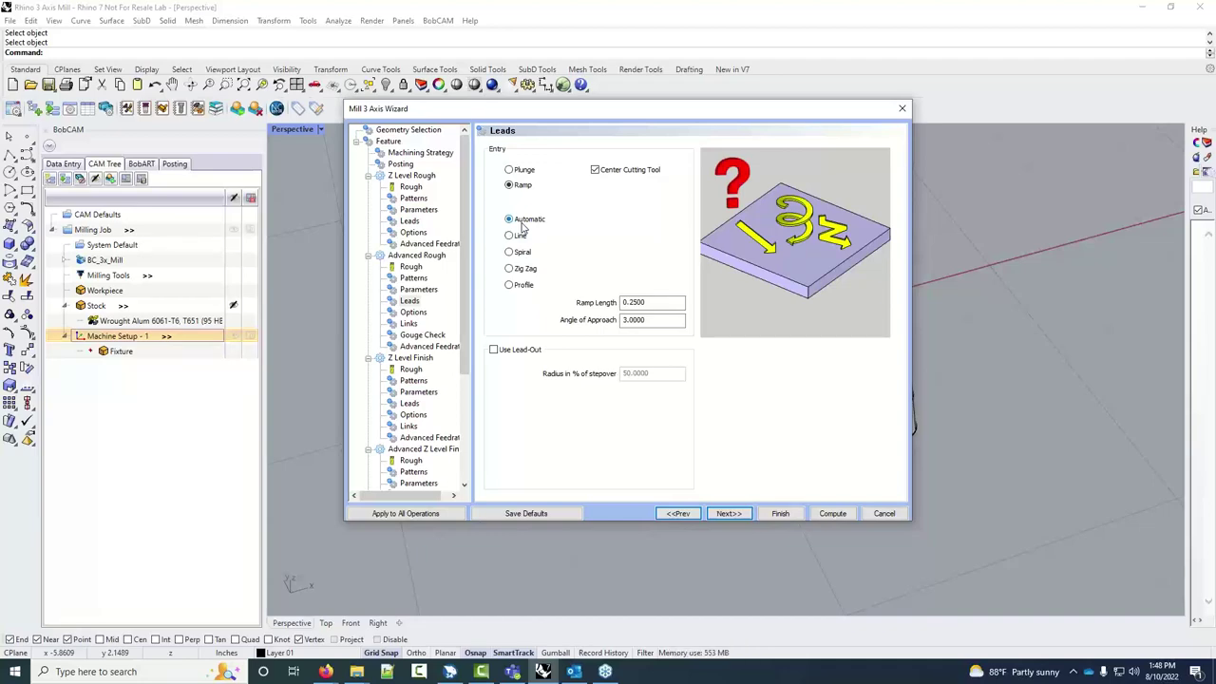
{"action": "left_click_drag", "start_coordinate": [672, 110], "coordinate": [823, 474]}
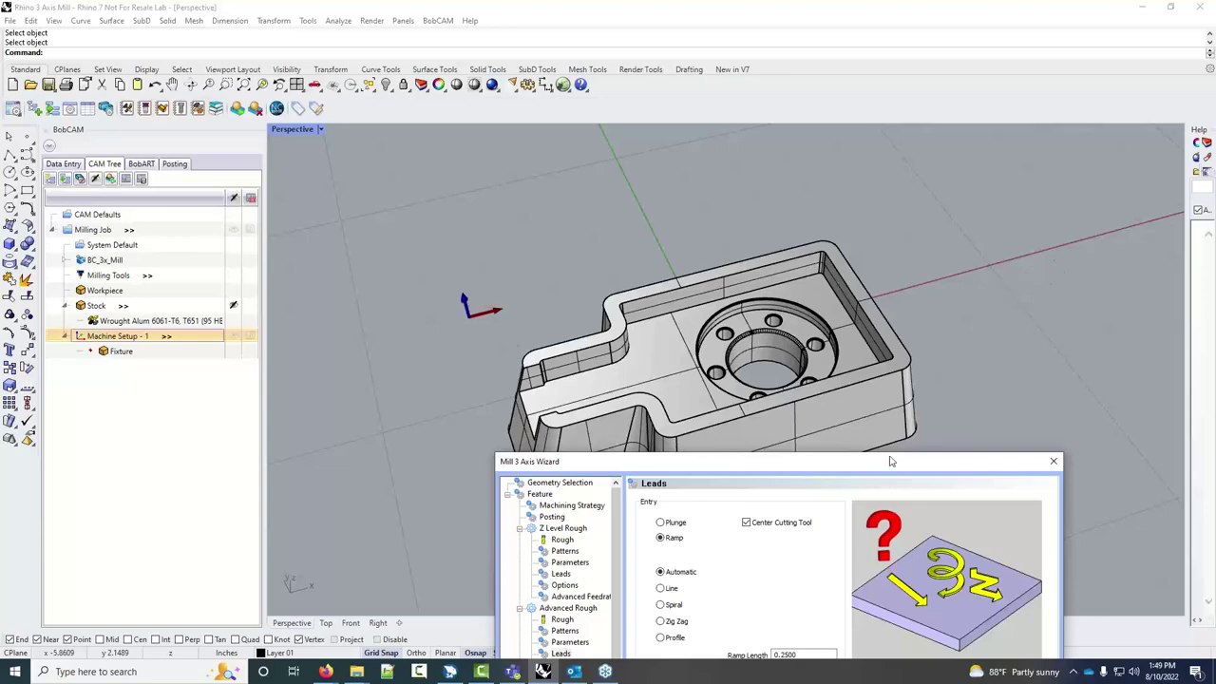
{"action": "left_click_drag", "start_coordinate": [889, 464], "coordinate": [810, 147]}
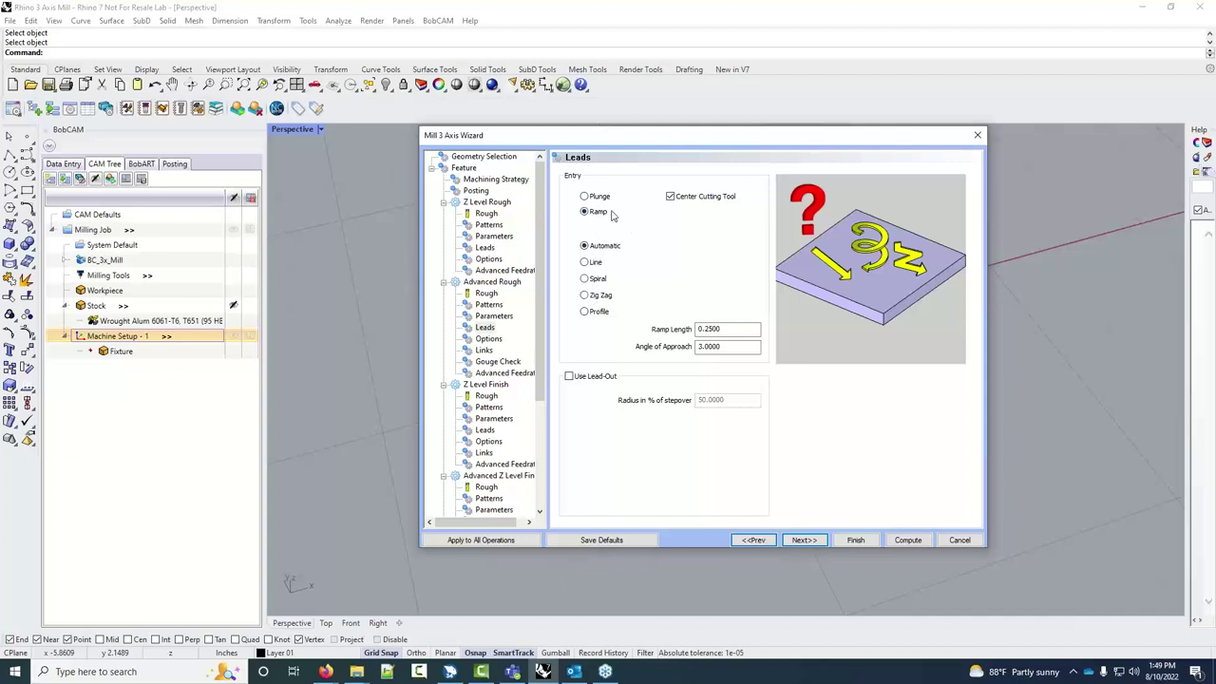
Set the Advanced Rough ramp length to 0.625 and advance to the Options page
{"action": "double_click", "coordinate": [724, 328]}
{"action": "left_click", "coordinate": [484, 247]}
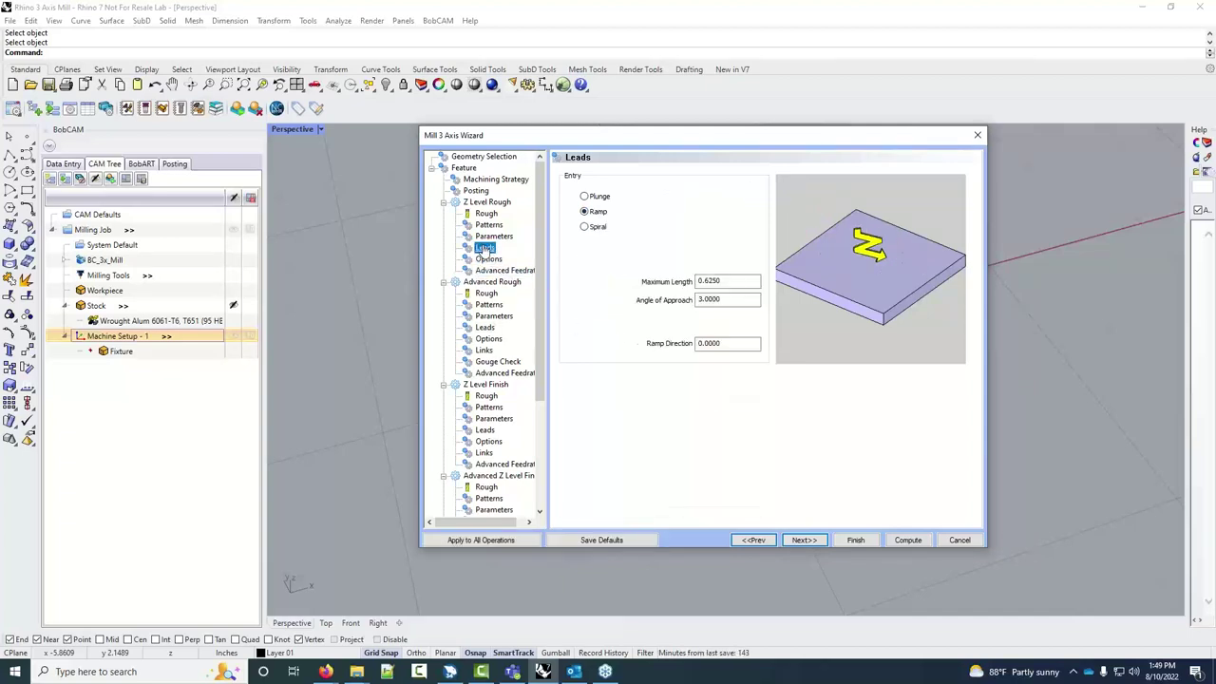
{"action": "left_click", "coordinate": [487, 340]}
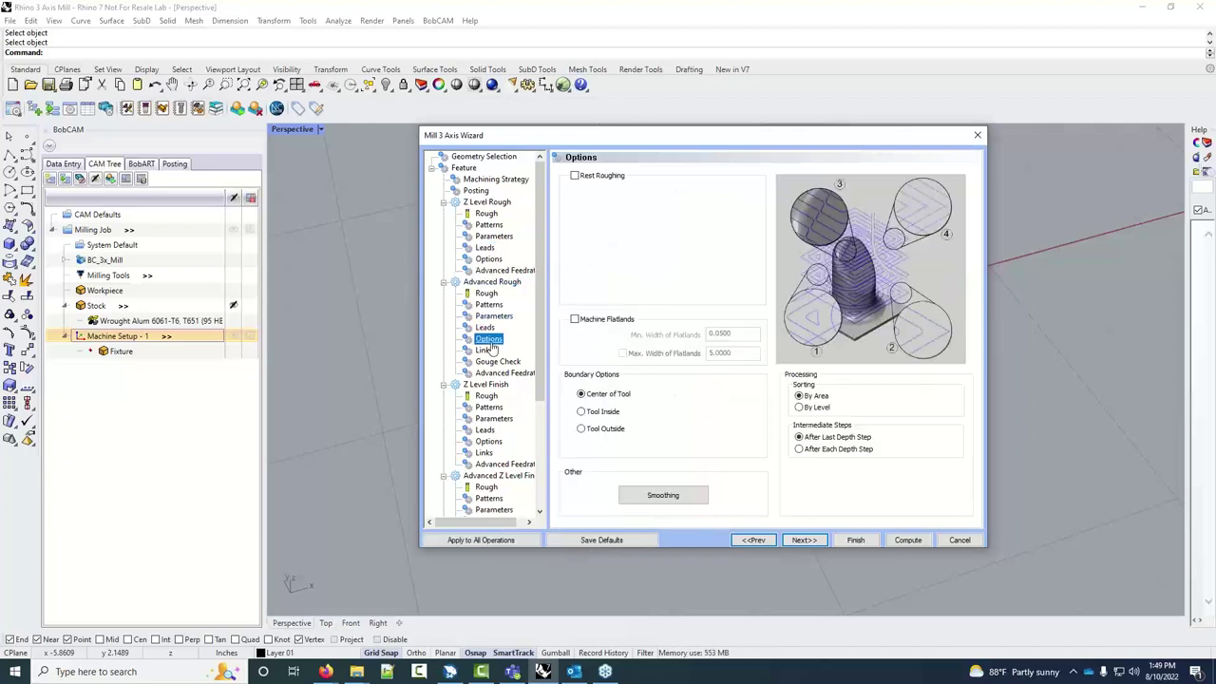
{"action": "left_click", "coordinate": [485, 328]}
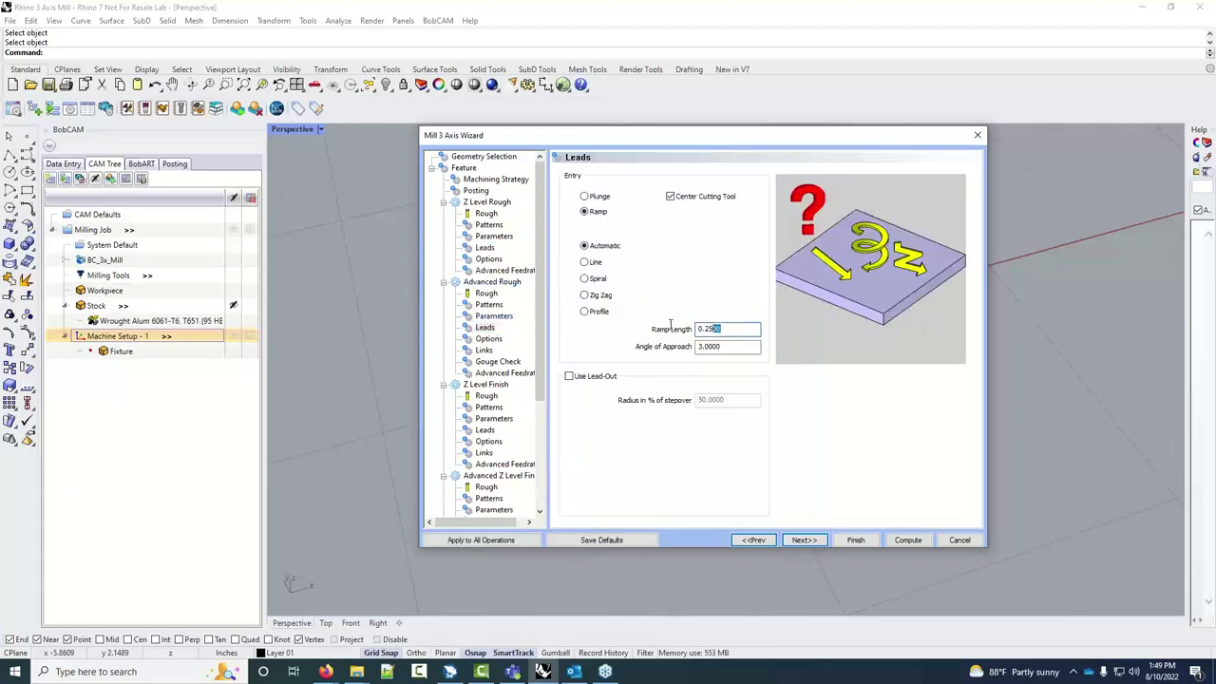
{"action": "double_click", "coordinate": [722, 328]}
{"action": "type", "text": ".625"}
{"action": "left_click", "coordinate": [804, 540]}
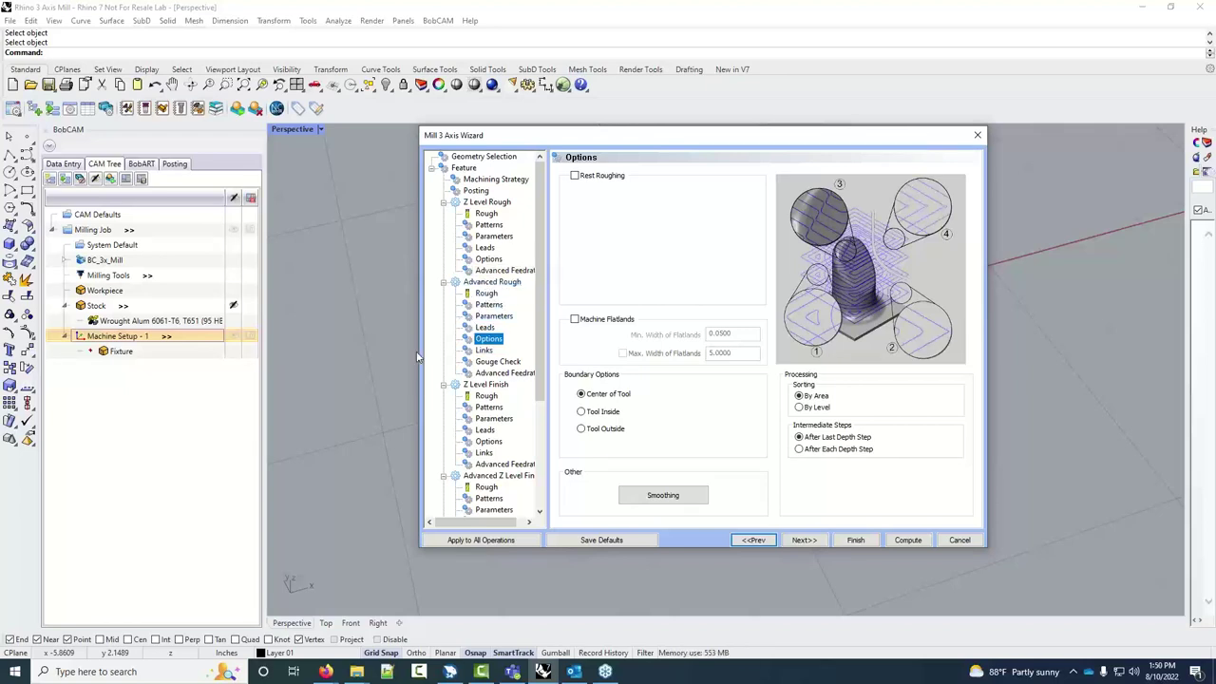
{"action": "left_click", "coordinate": [582, 177]}
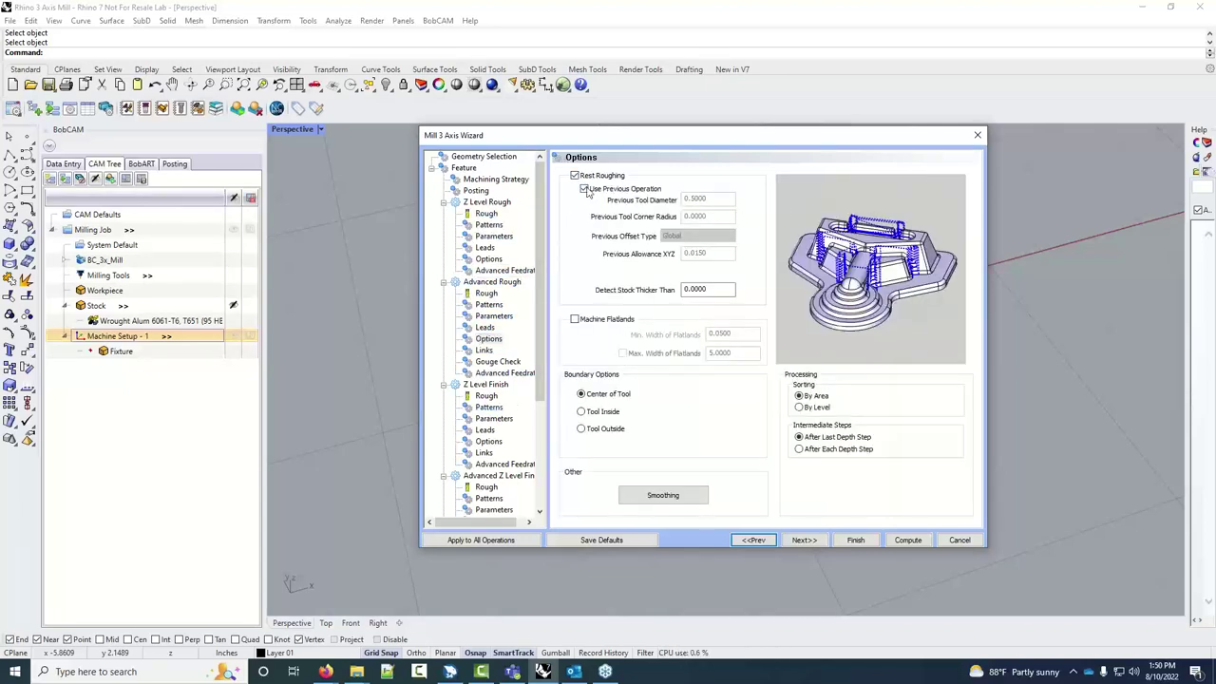
{"action": "left_click", "coordinate": [684, 288]}
{"action": "left_click", "coordinate": [665, 194]}
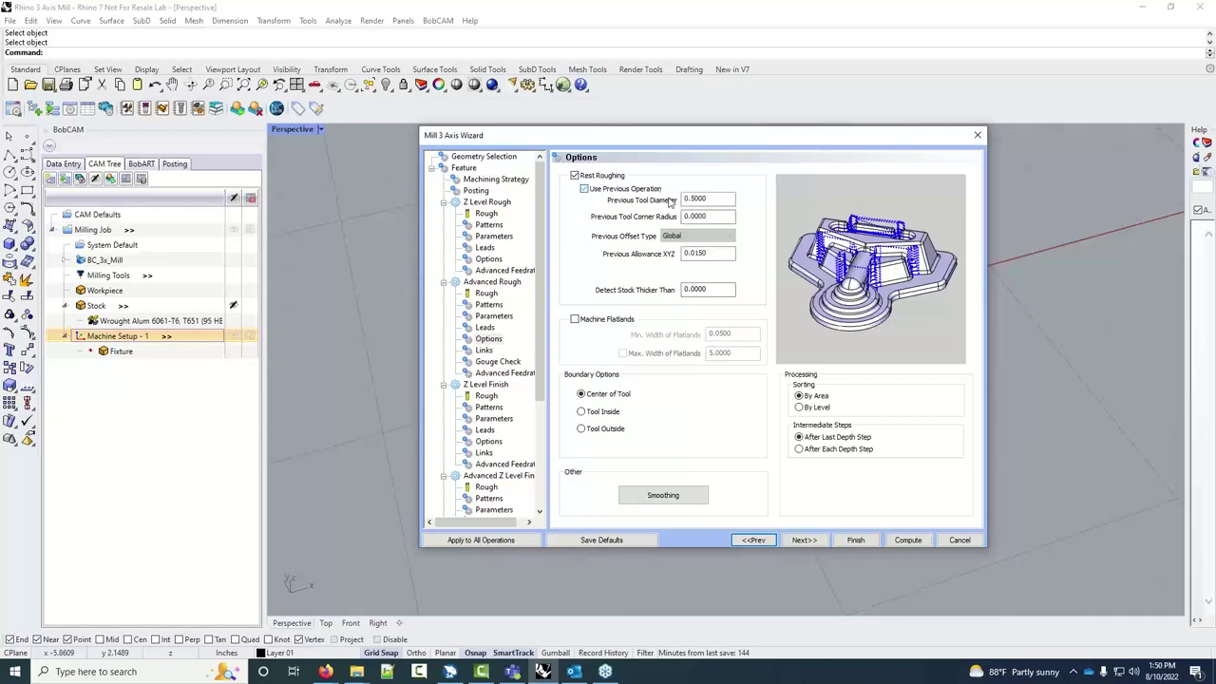
{"action": "double_click", "coordinate": [707, 198]}
{"action": "type", "text": "1"}
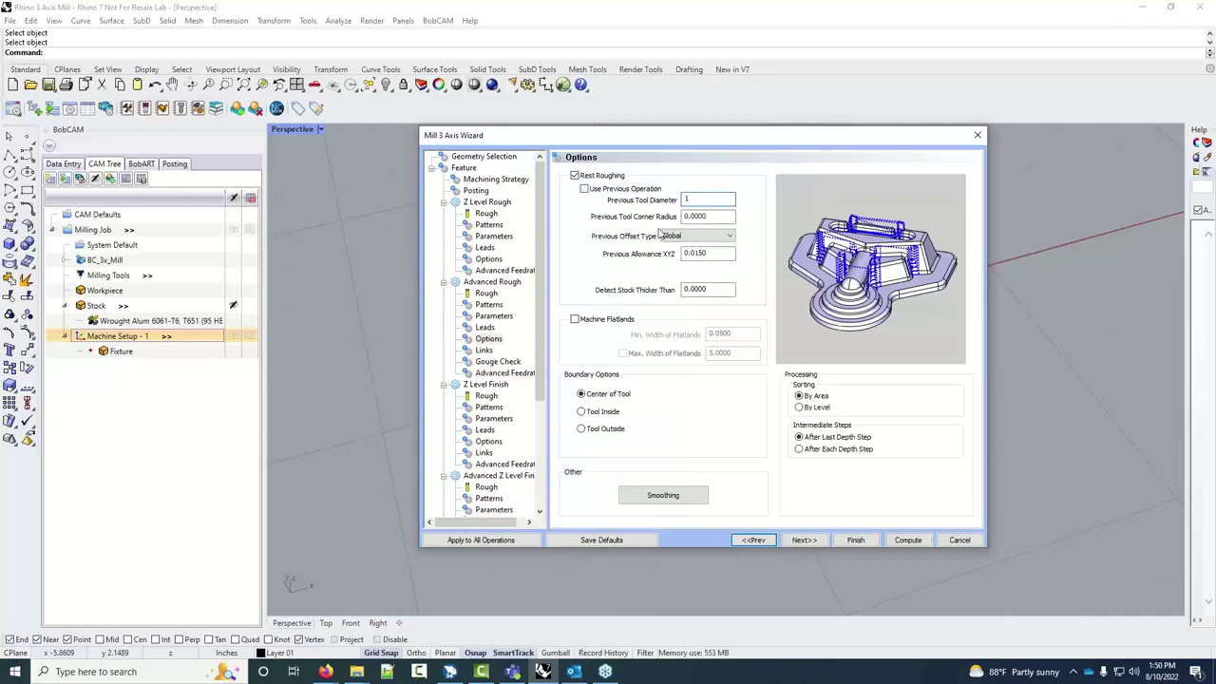
{"action": "left_click", "coordinate": [680, 256]}
{"action": "double_click", "coordinate": [693, 252]}
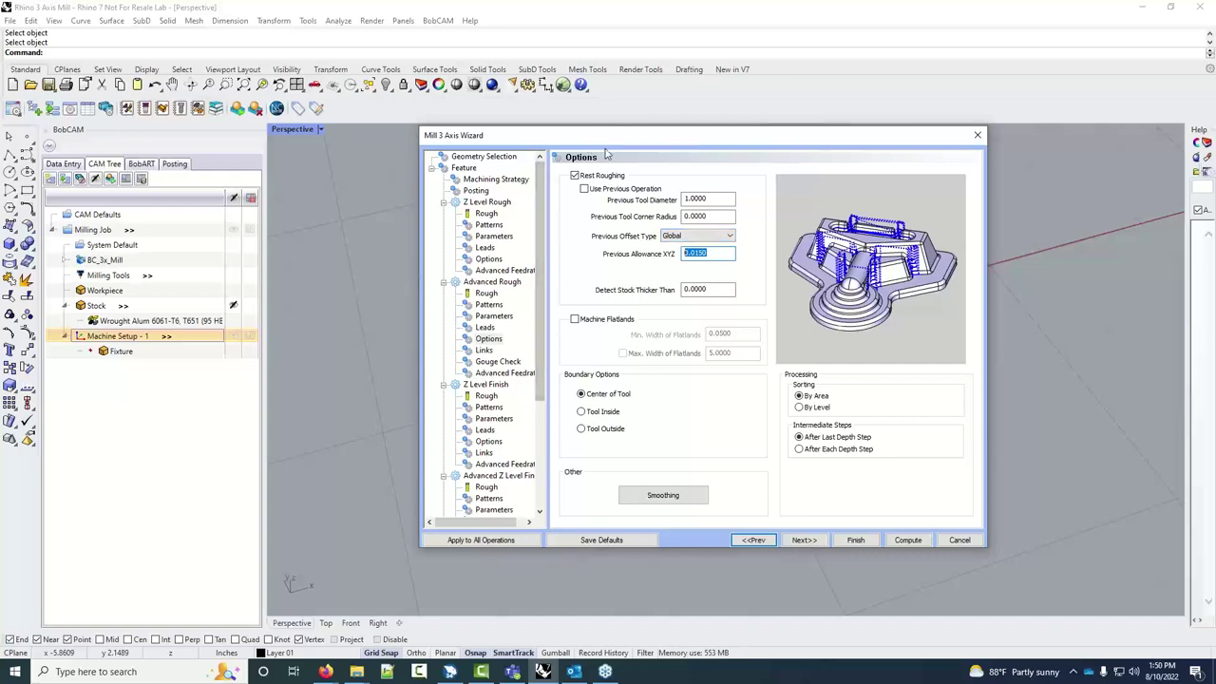
{"action": "left_click_drag", "start_coordinate": [593, 135], "coordinate": [702, 428]}
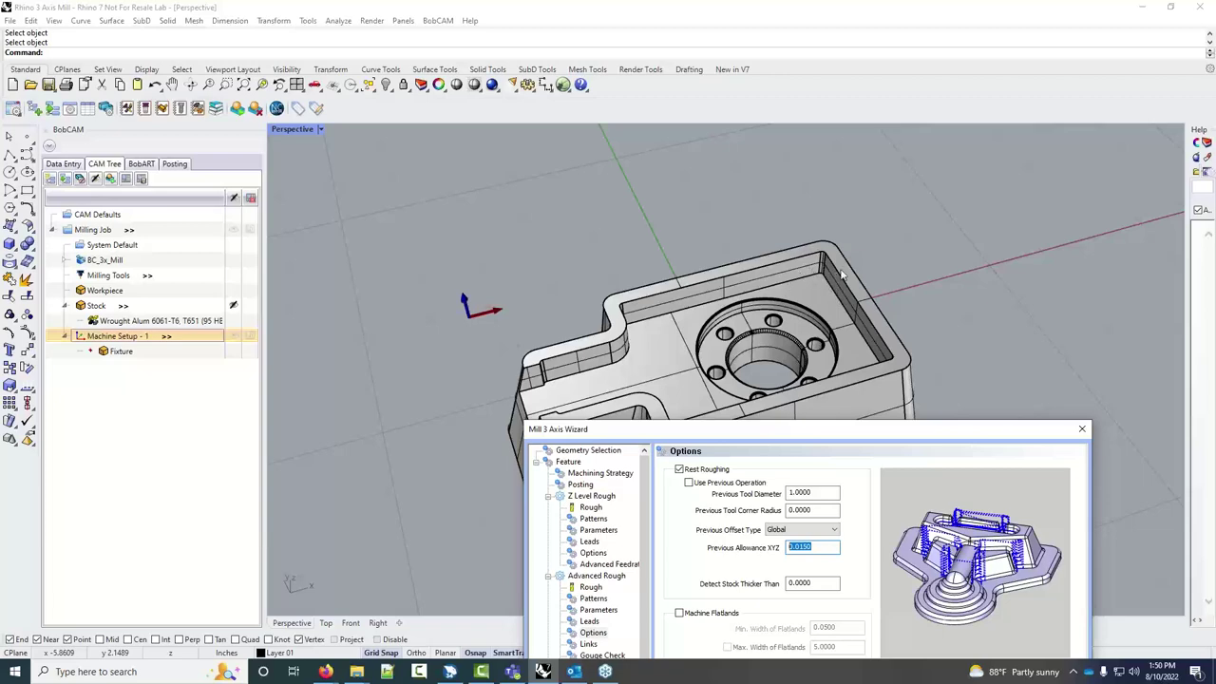
{"action": "left_click_drag", "start_coordinate": [789, 429], "coordinate": [644, 140]}
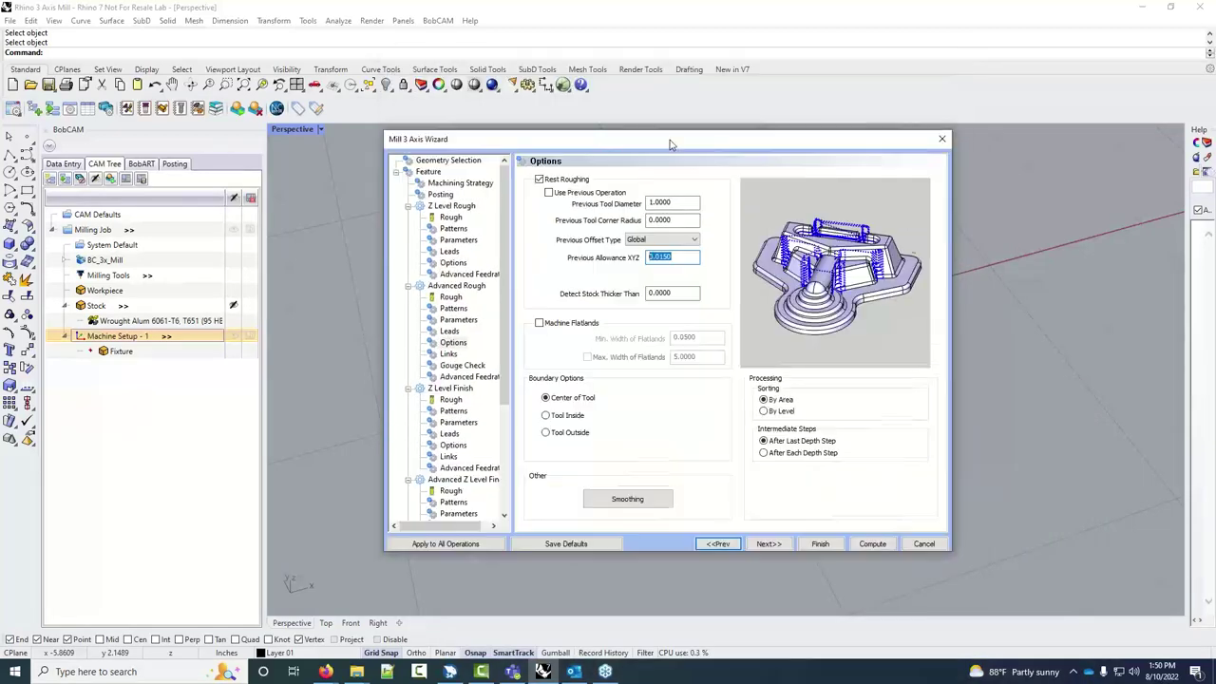
{"action": "left_click", "coordinate": [540, 179]}
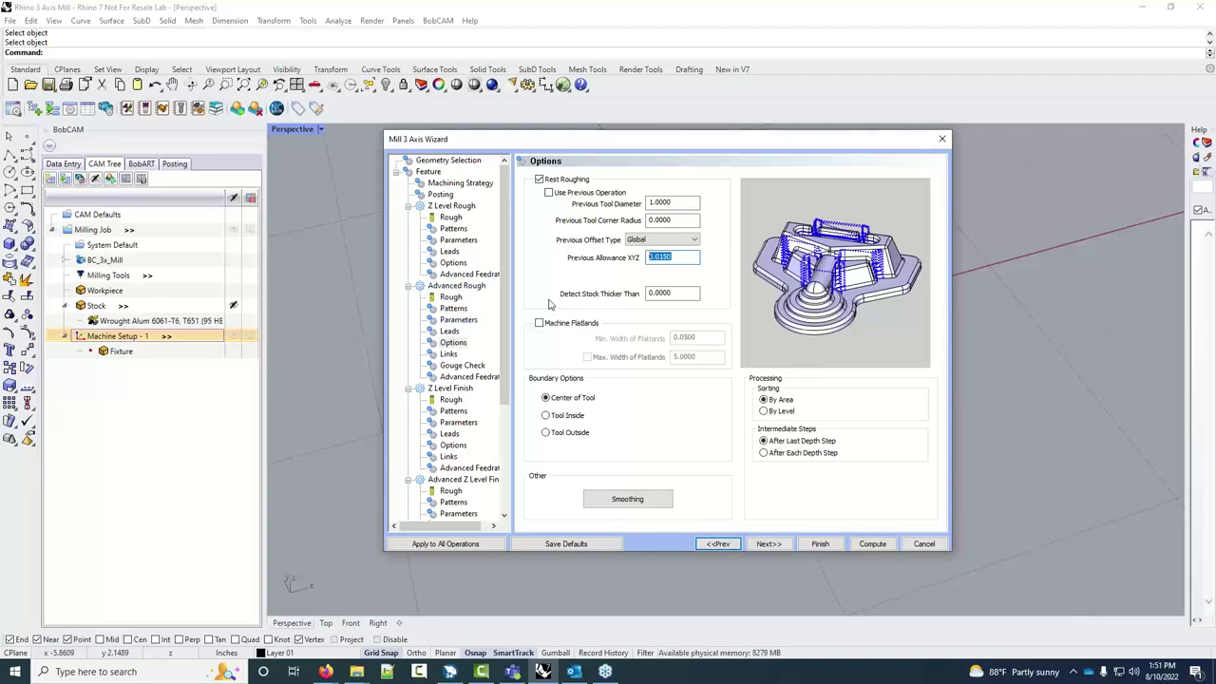
{"action": "left_click", "coordinate": [545, 188]}
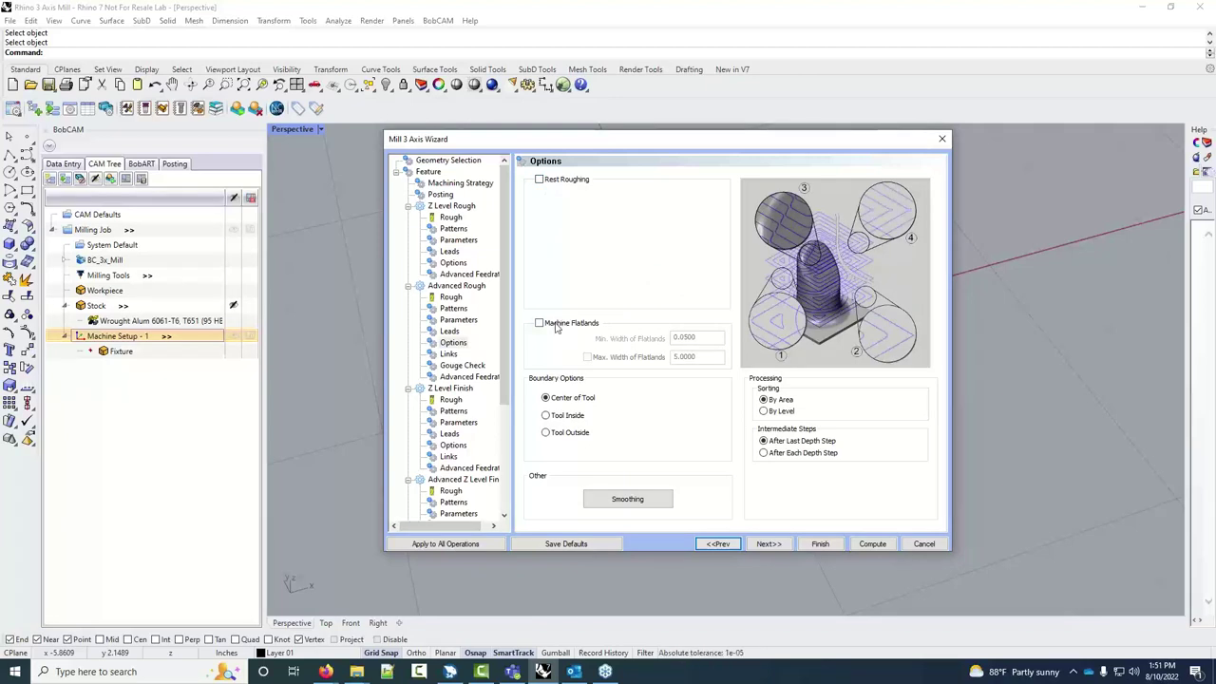
Turn on Machine Flatlands with 0.0500 minimum width and move the wizard aside to view the part
{"action": "left_click", "coordinate": [556, 325]}
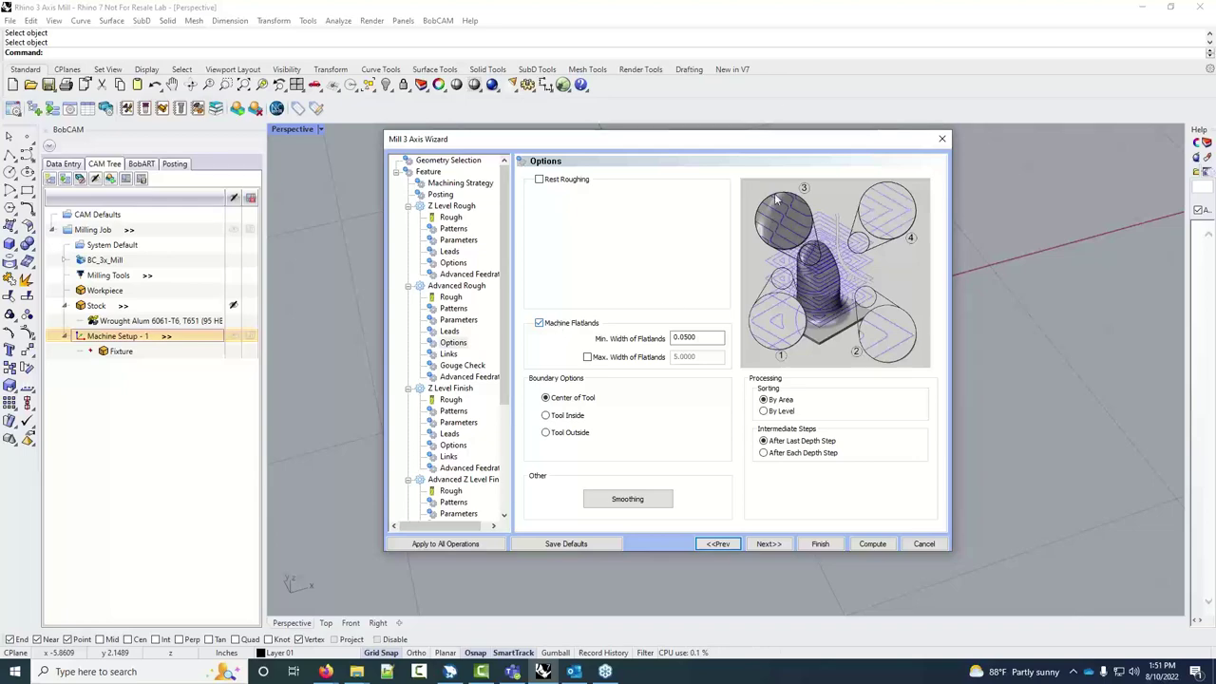
{"action": "left_click_drag", "start_coordinate": [773, 143], "coordinate": [449, 258]}
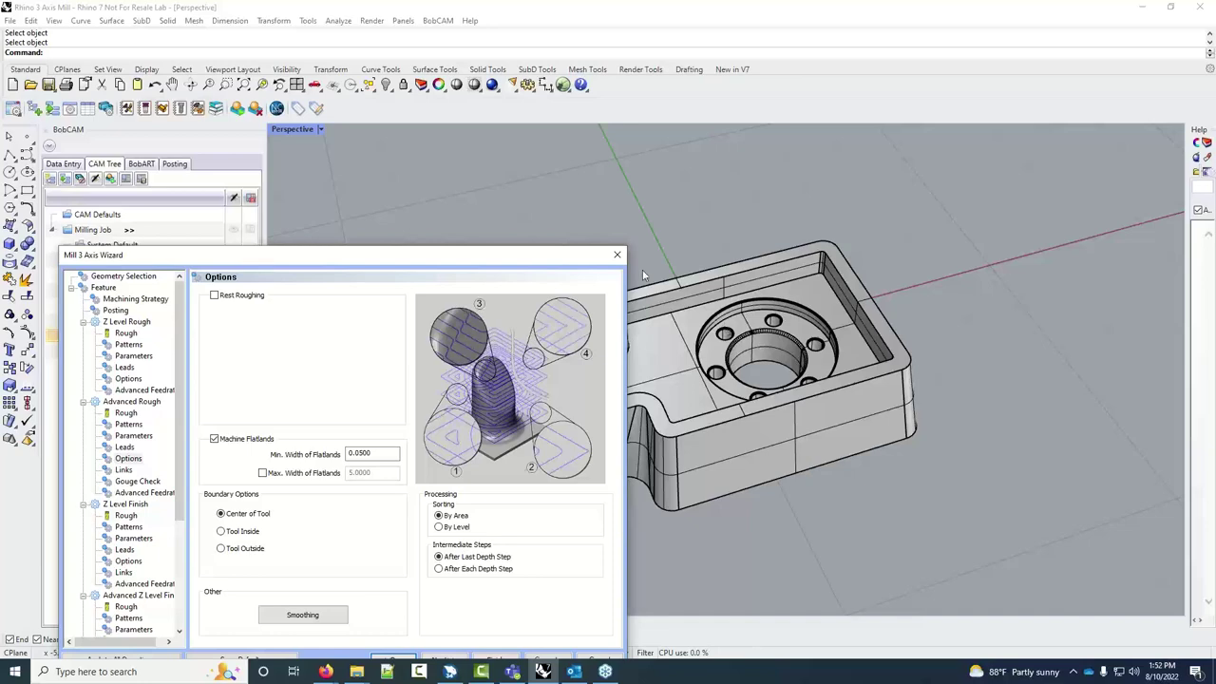
{"action": "left_click_drag", "start_coordinate": [418, 265], "coordinate": [729, 136]}
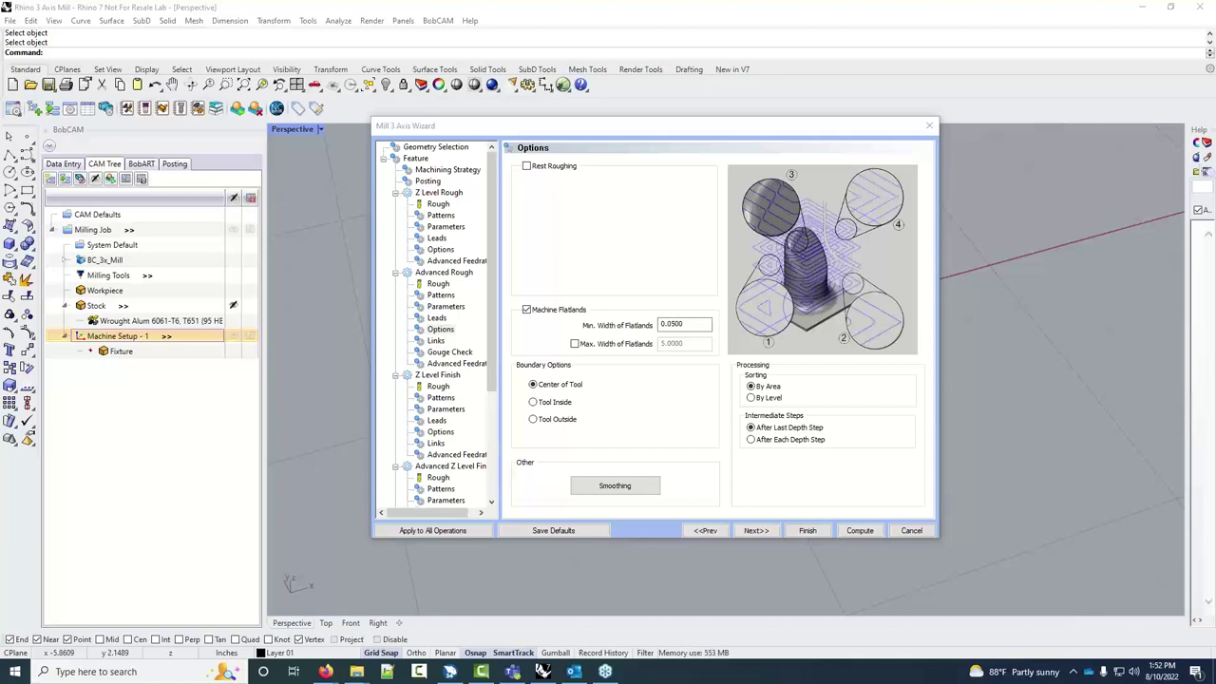
{"action": "left_click", "coordinate": [533, 383]}
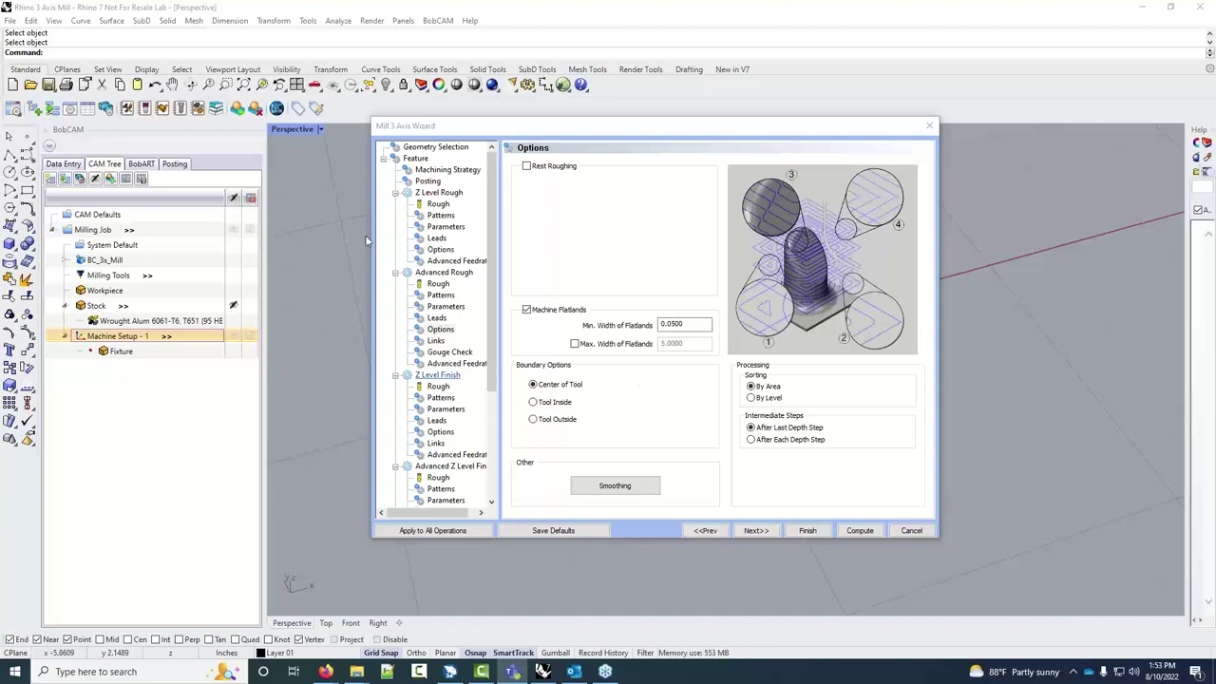
Compare Tool Inside and Tool Outside boundaries, keep Center of Tool, and bring up Smoothing
{"action": "left_click", "coordinate": [533, 402]}
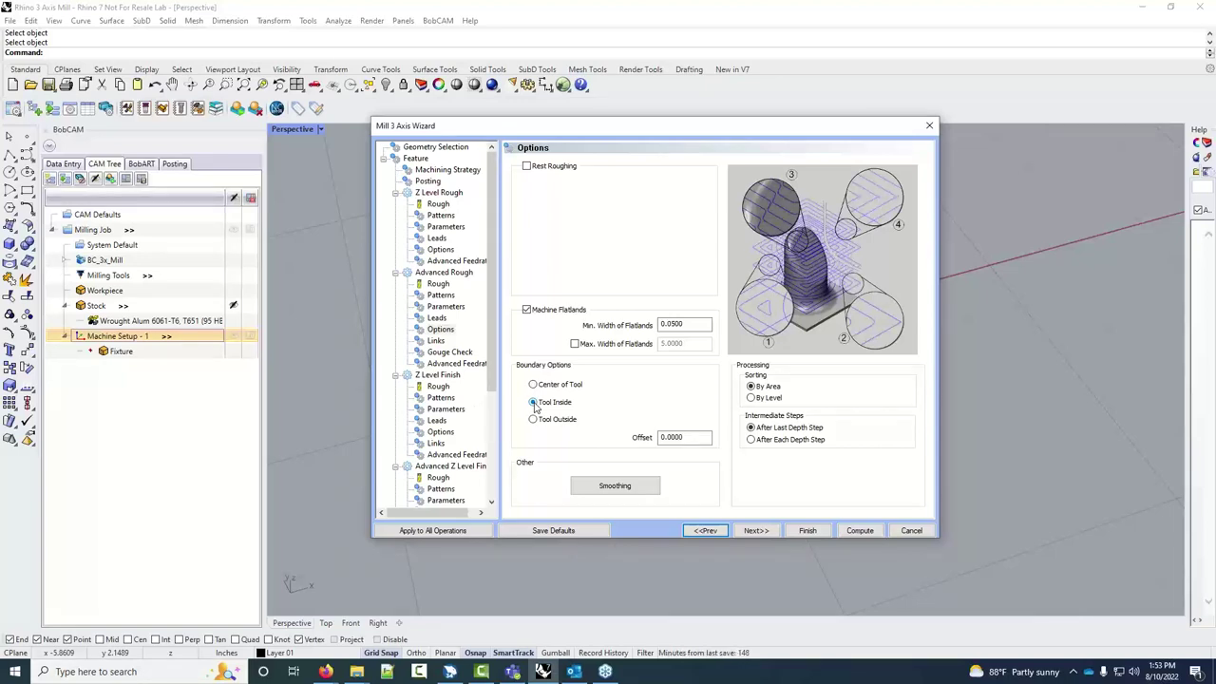
{"action": "left_click", "coordinate": [561, 422]}
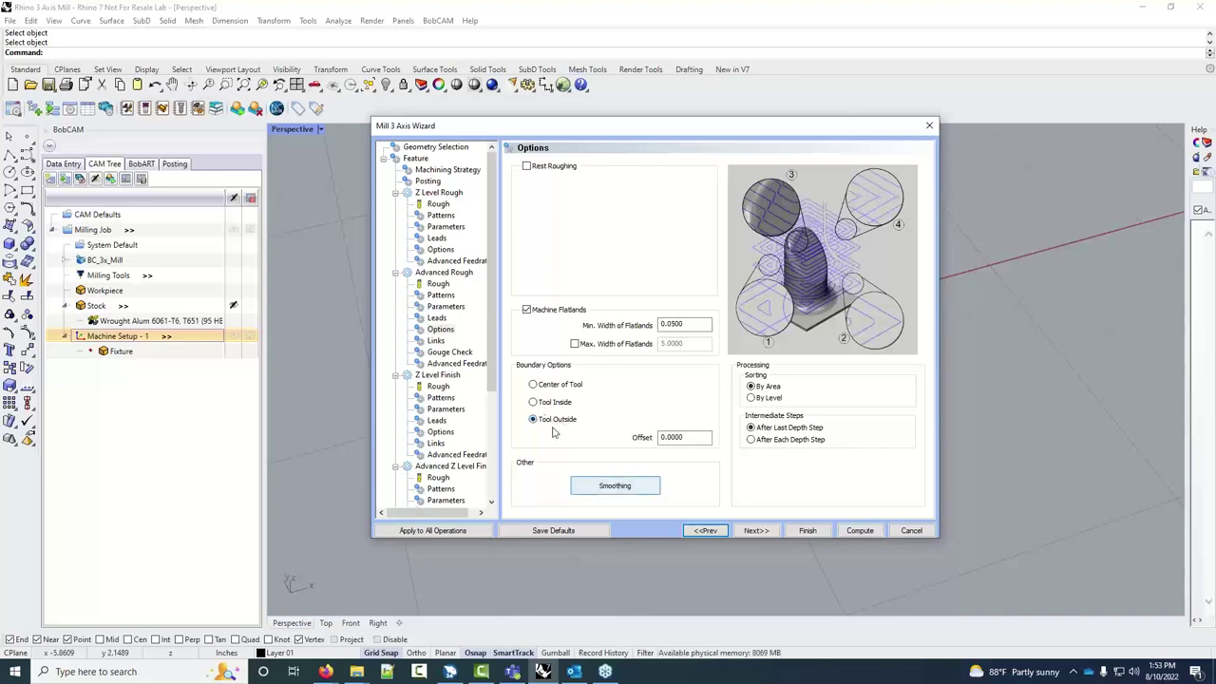
{"action": "left_click", "coordinate": [556, 388]}
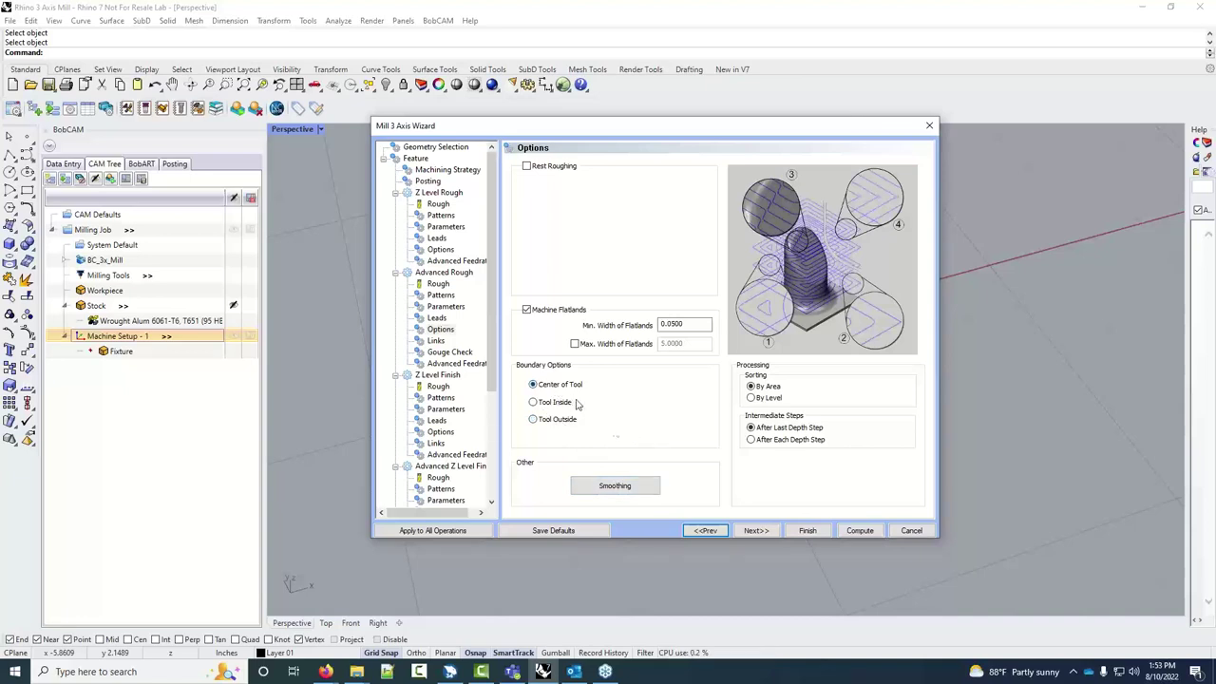
{"action": "left_click", "coordinate": [622, 483]}
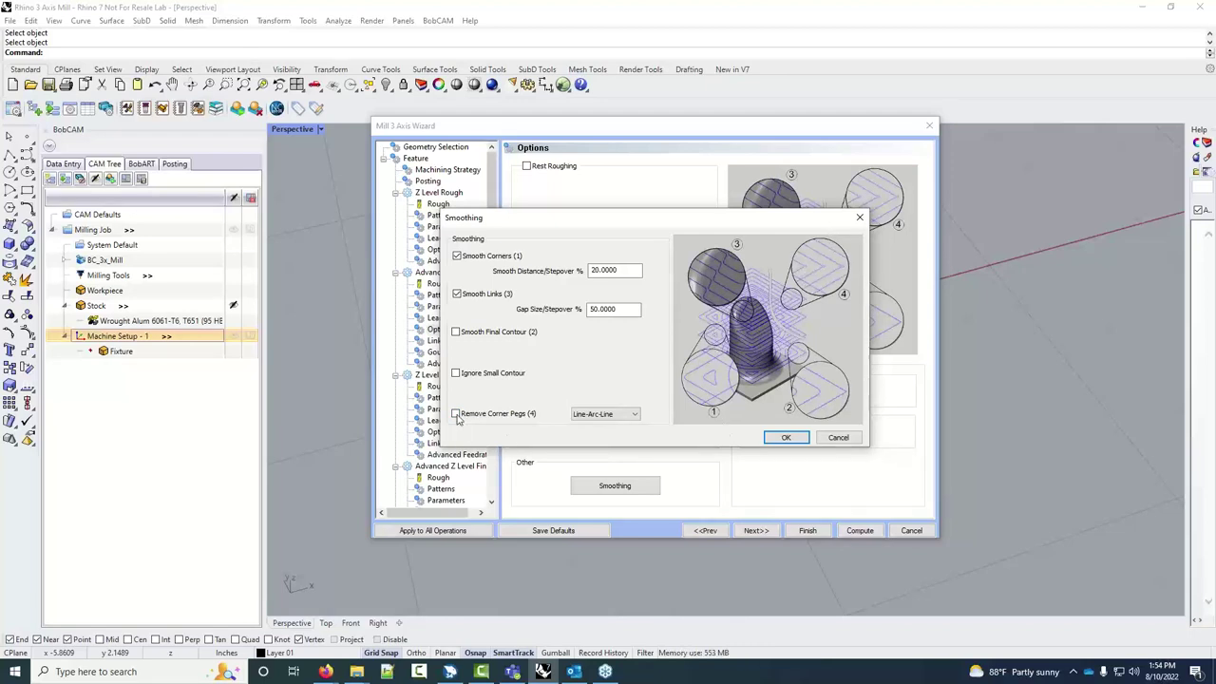
Enable Remove Corner Pegs (Line-Arc-Line) and accept the smoothing settings
{"action": "left_click", "coordinate": [456, 416]}
{"action": "left_click", "coordinate": [785, 438]}
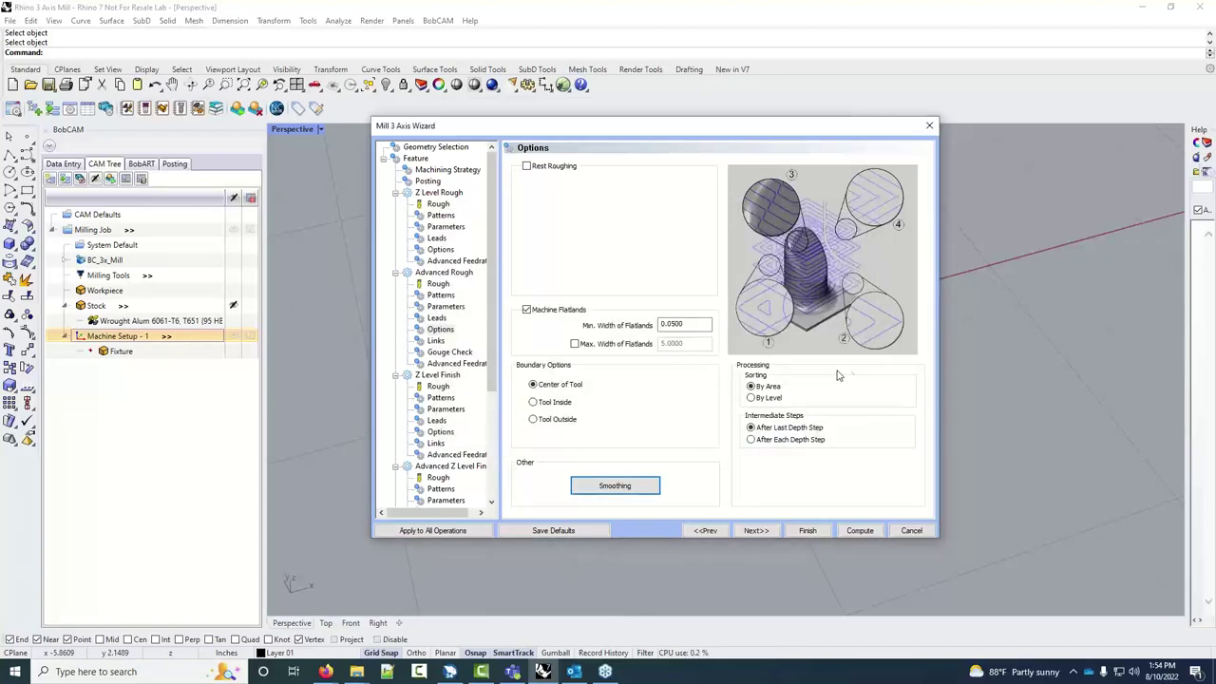
Keep By Area sorting and After Last Depth Step, then return to the Advanced Rough Parameters page
{"action": "left_click", "coordinate": [776, 388]}
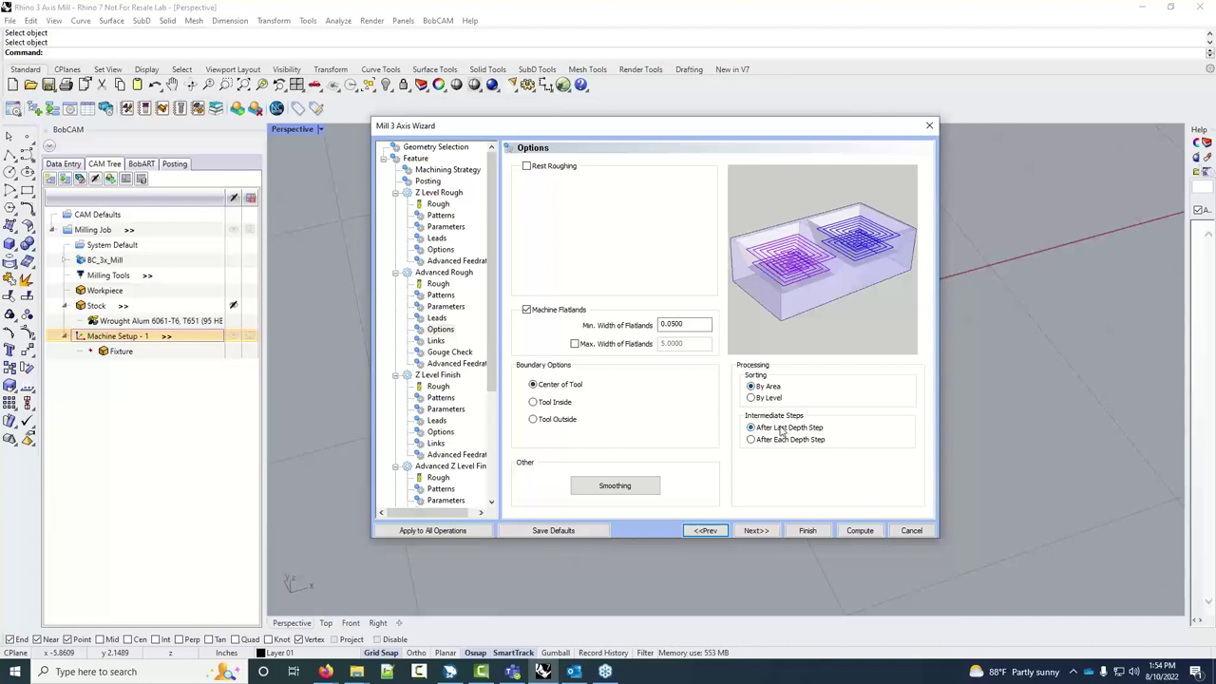
{"action": "left_click", "coordinate": [782, 428]}
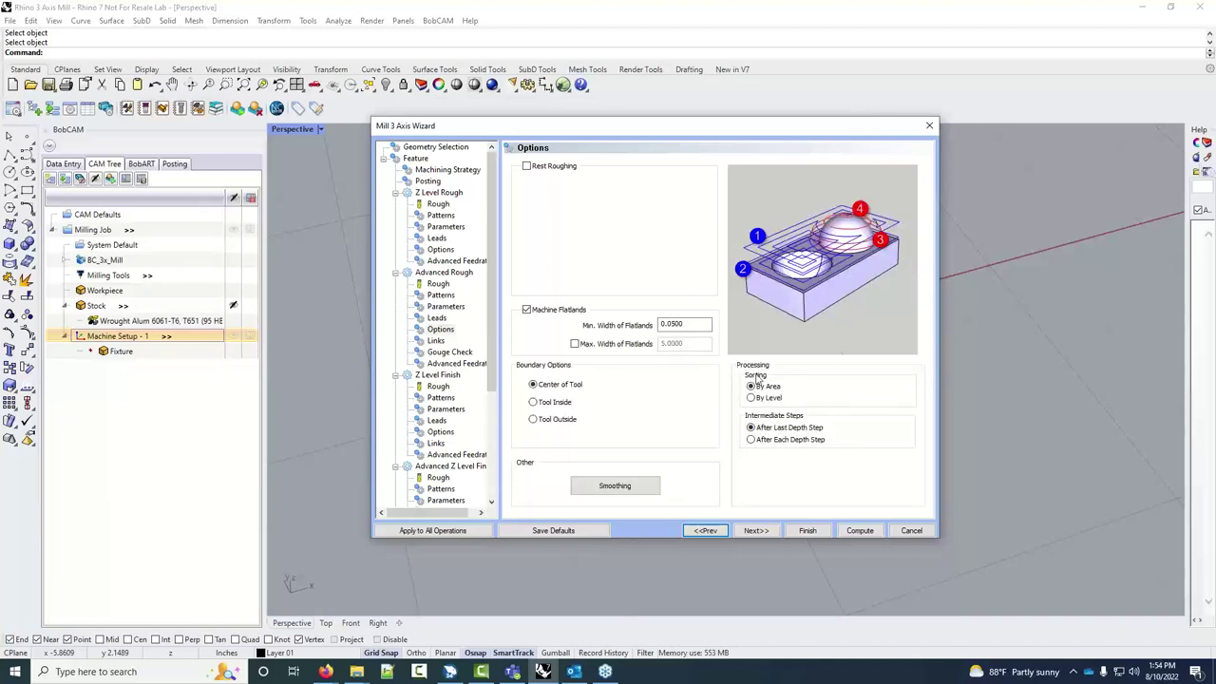
{"action": "left_click", "coordinate": [455, 308]}
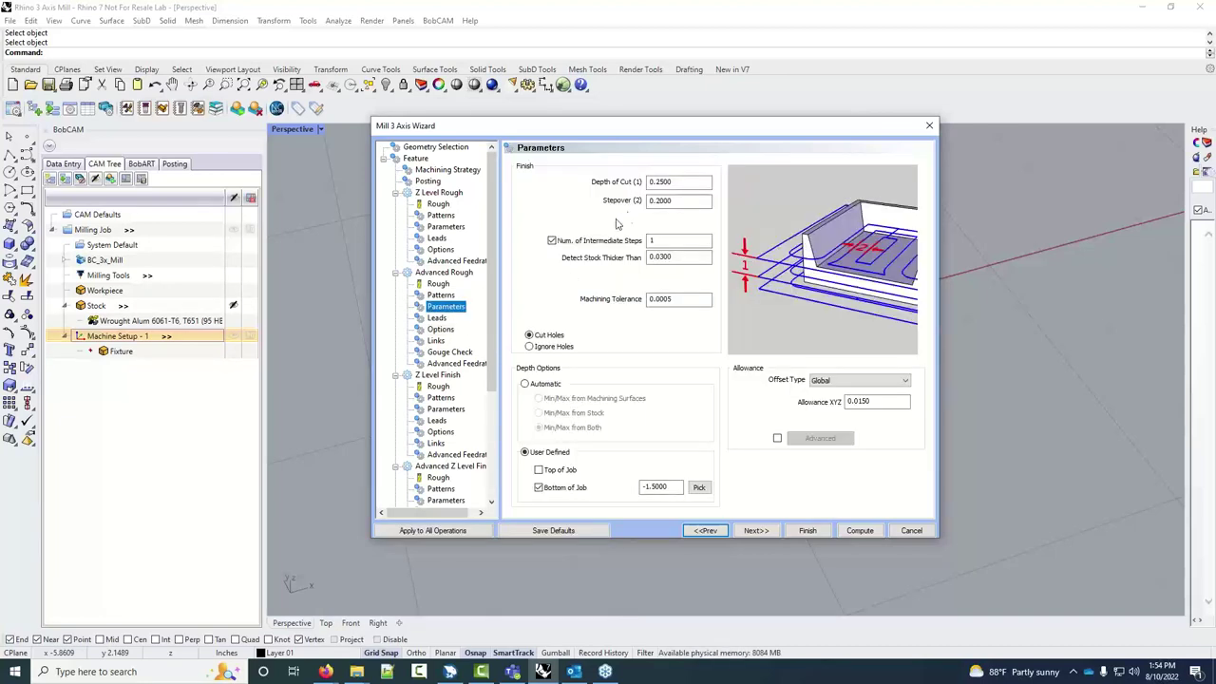
{"action": "double_click", "coordinate": [658, 238]}
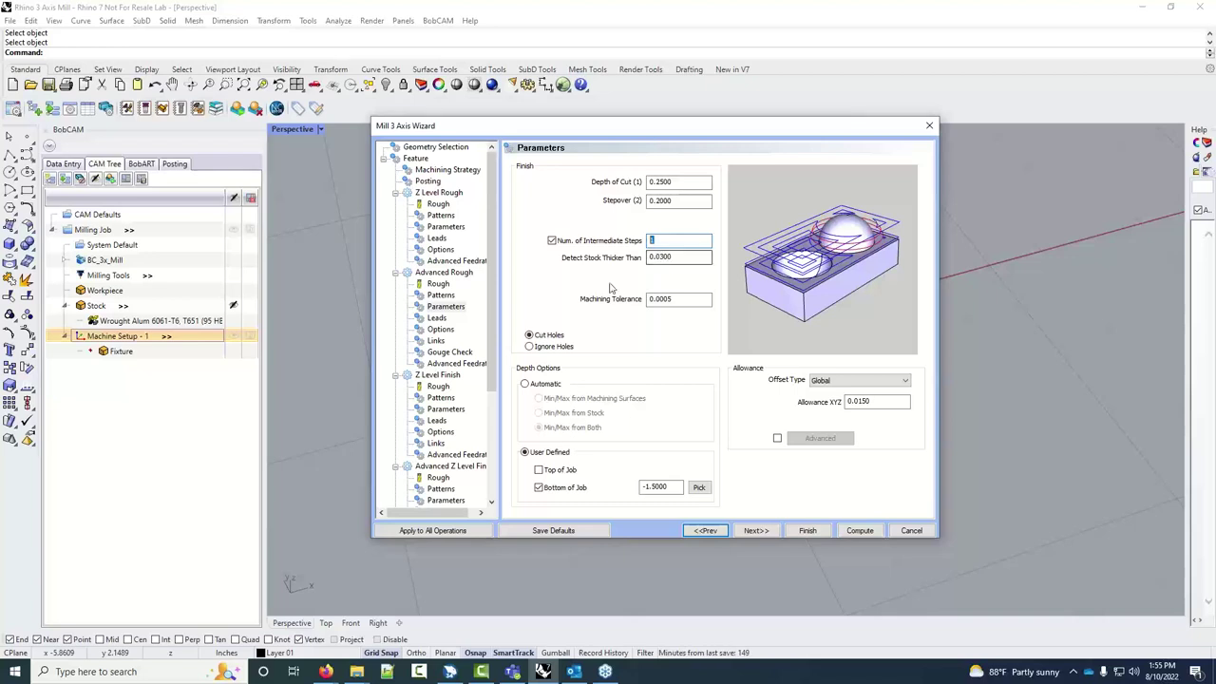
Review Advanced Rough options, then try Direct and Retract within-group linking before settling on S-Link
{"action": "left_click", "coordinate": [440, 329]}
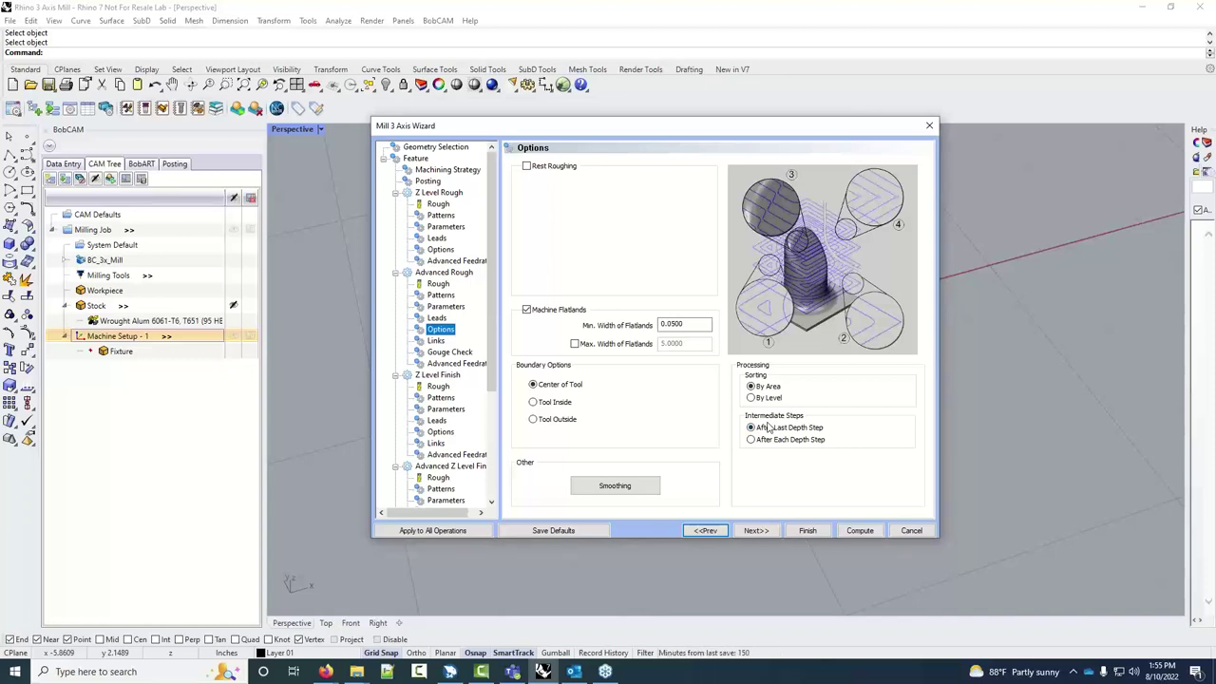
{"action": "left_click", "coordinate": [760, 531]}
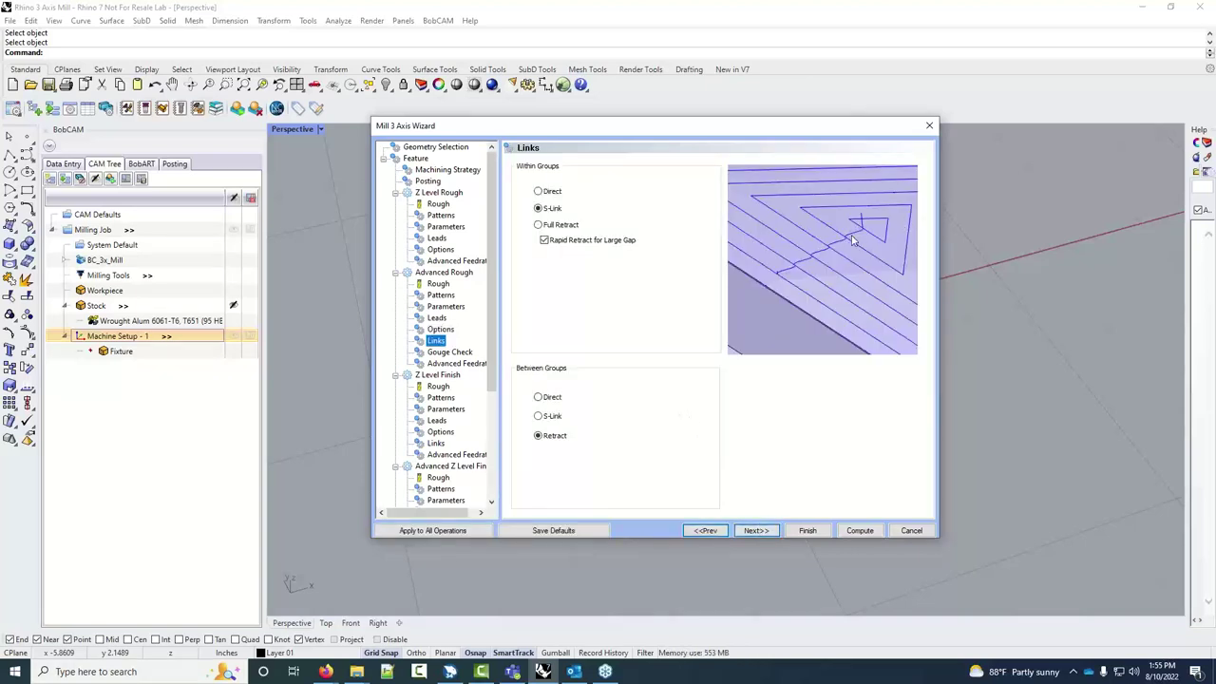
{"action": "left_click", "coordinate": [550, 191]}
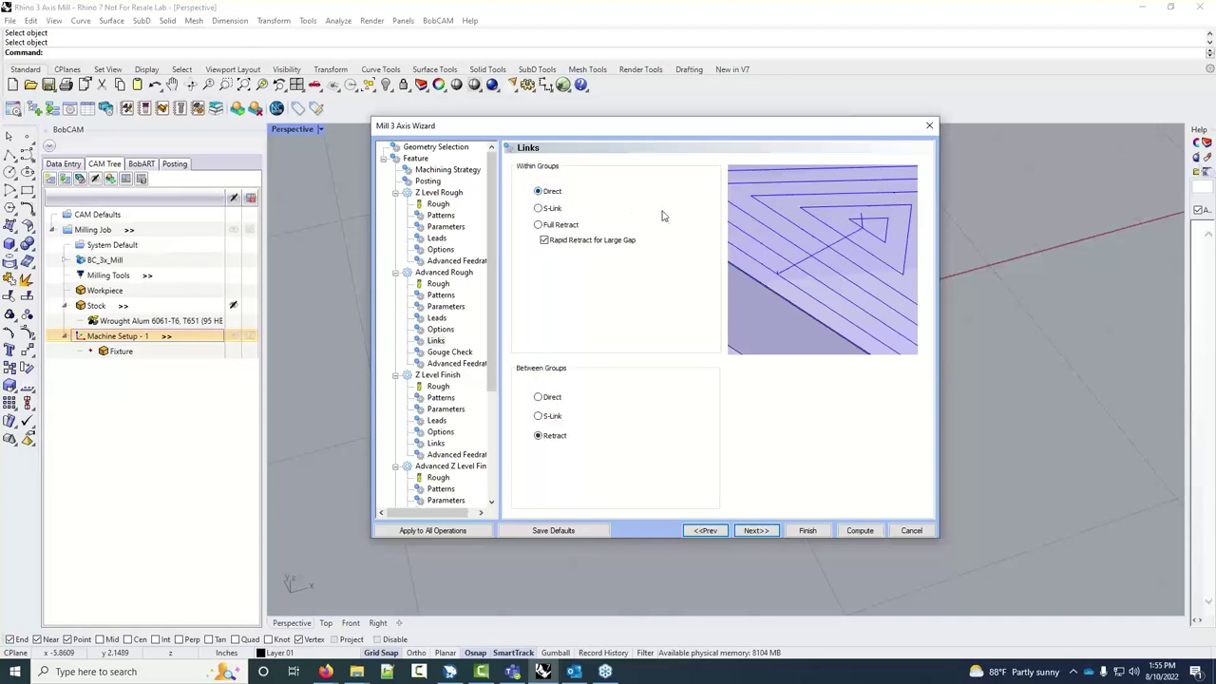
{"action": "left_click", "coordinate": [538, 209]}
{"action": "left_click", "coordinate": [551, 226]}
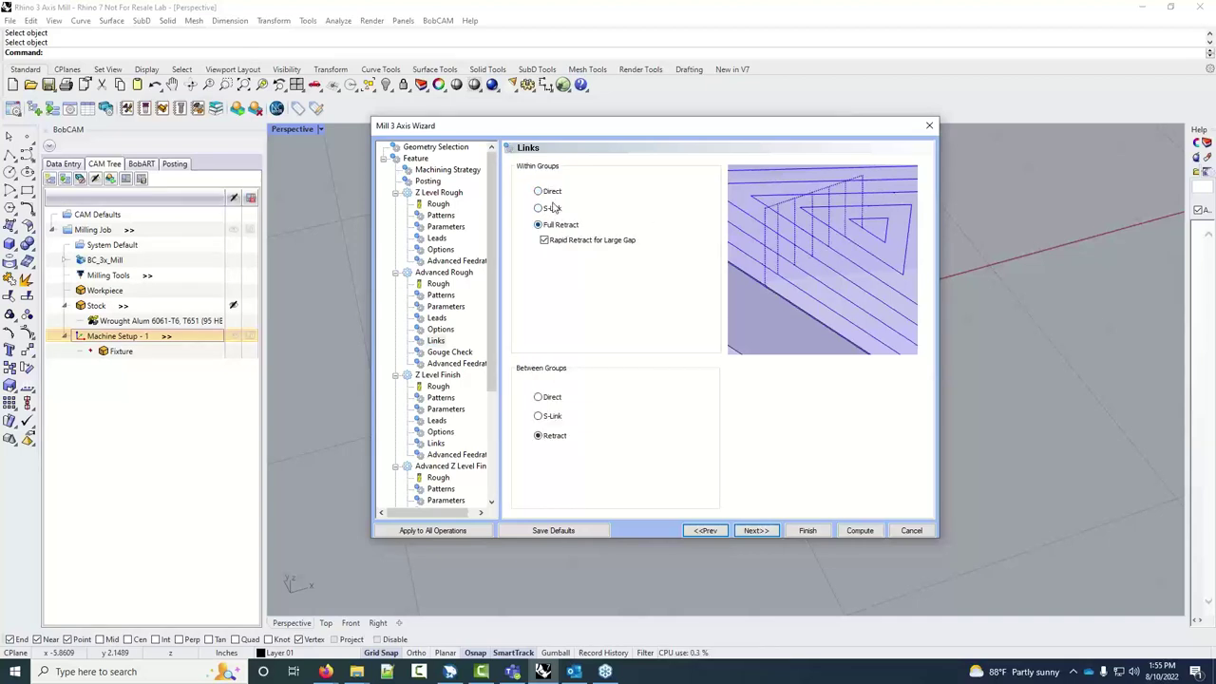
{"action": "left_click", "coordinate": [554, 209]}
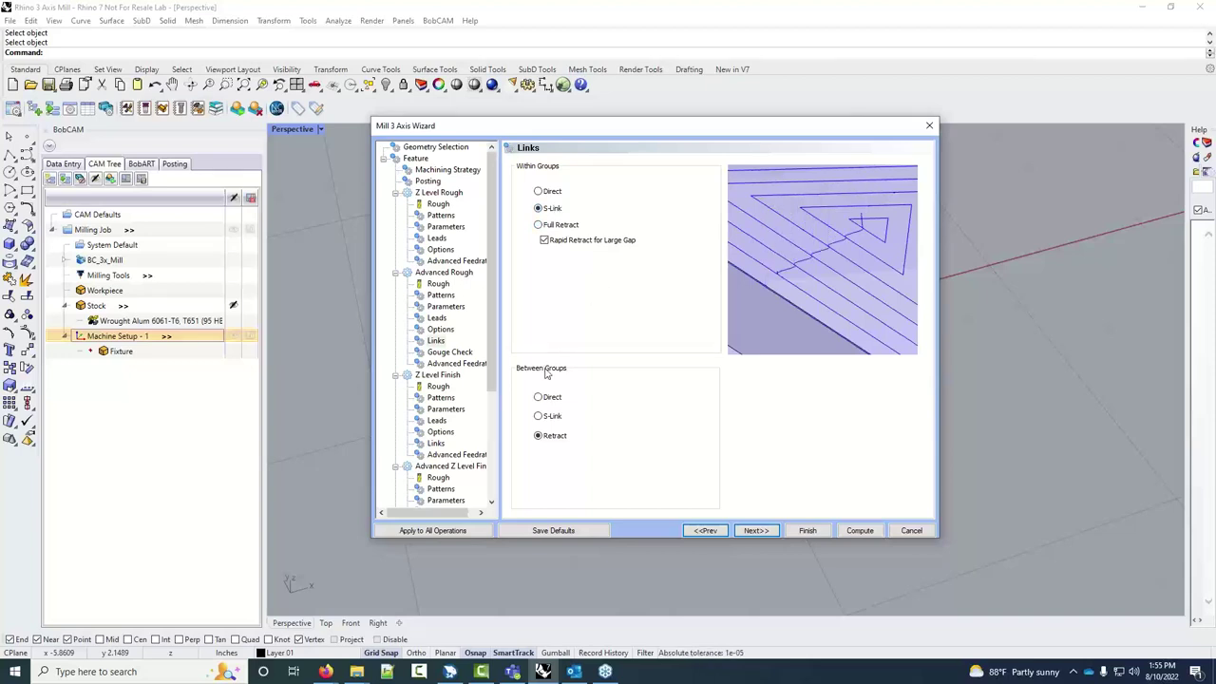
Compare Direct and S-Link between groups, keep Retract, and advance to Gouge Check
{"action": "left_click", "coordinate": [554, 398]}
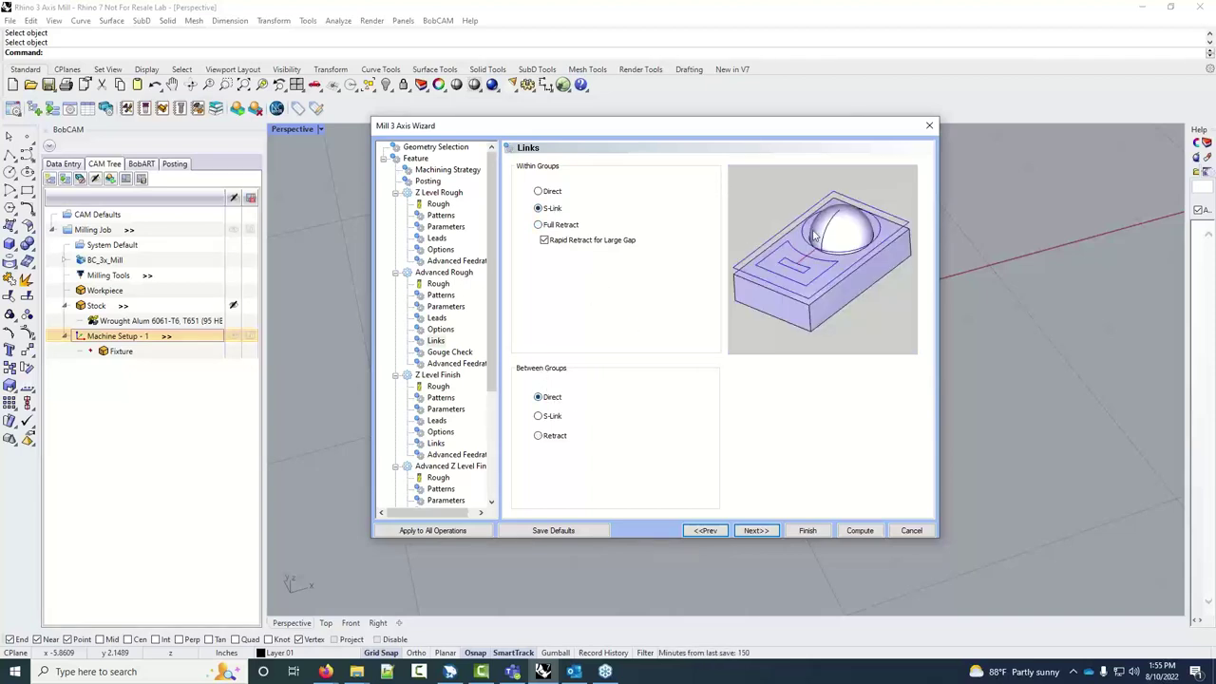
{"action": "left_click", "coordinate": [558, 418]}
{"action": "left_click", "coordinate": [555, 436]}
{"action": "left_click", "coordinate": [775, 530]}
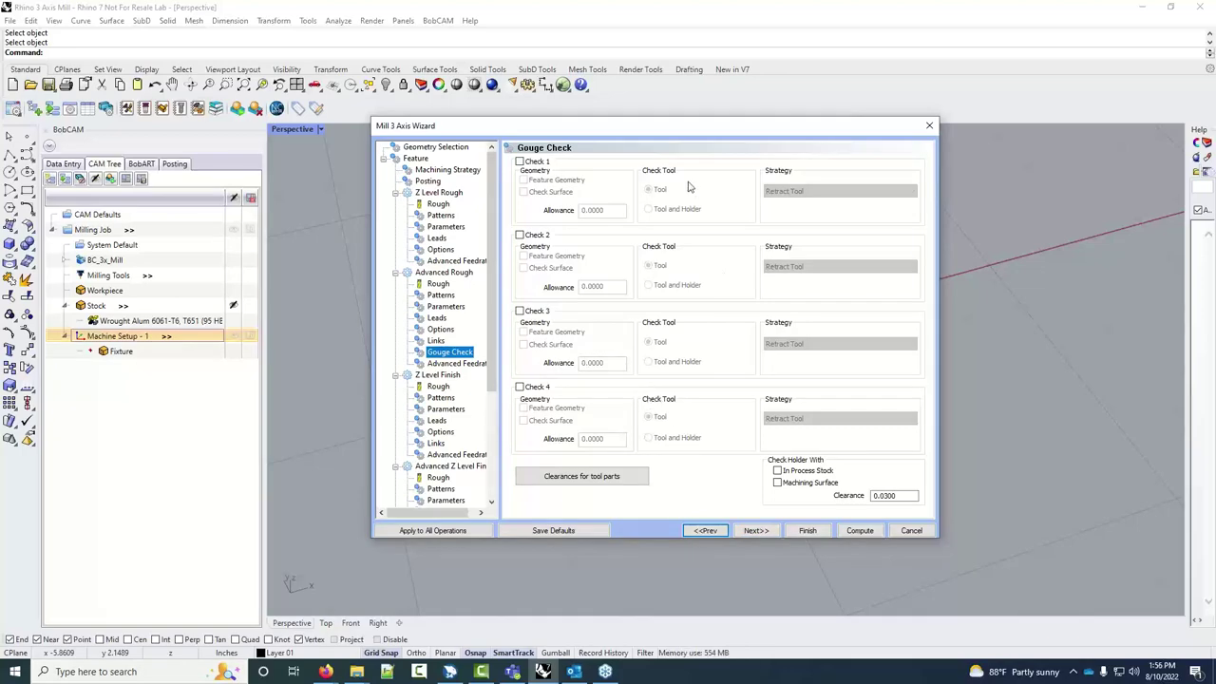
{"action": "mouse_move", "coordinate": [672, 133]}
{"action": "left_mouse_down"}
{"action": "mouse_move", "coordinate": [728, 194]}
{"action": "mouse_move", "coordinate": [791, 353]}
{"action": "mouse_move", "coordinate": [810, 331]}
{"action": "mouse_move", "coordinate": [742, 442]}
{"action": "mouse_move", "coordinate": [784, 567]}
{"action": "mouse_move", "coordinate": [728, 222]}
{"action": "mouse_move", "coordinate": [662, 125]}
{"action": "mouse_move", "coordinate": [662, 142]}
{"action": "left_mouse_up"}
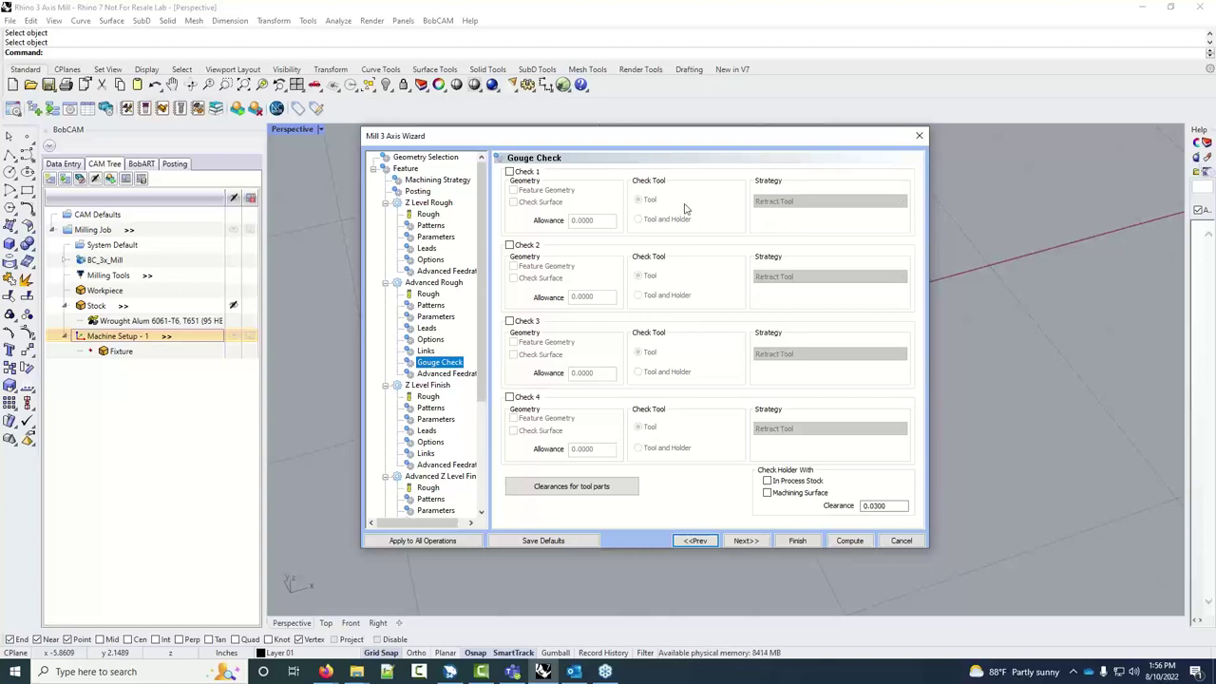
{"action": "left_click", "coordinate": [525, 172]}
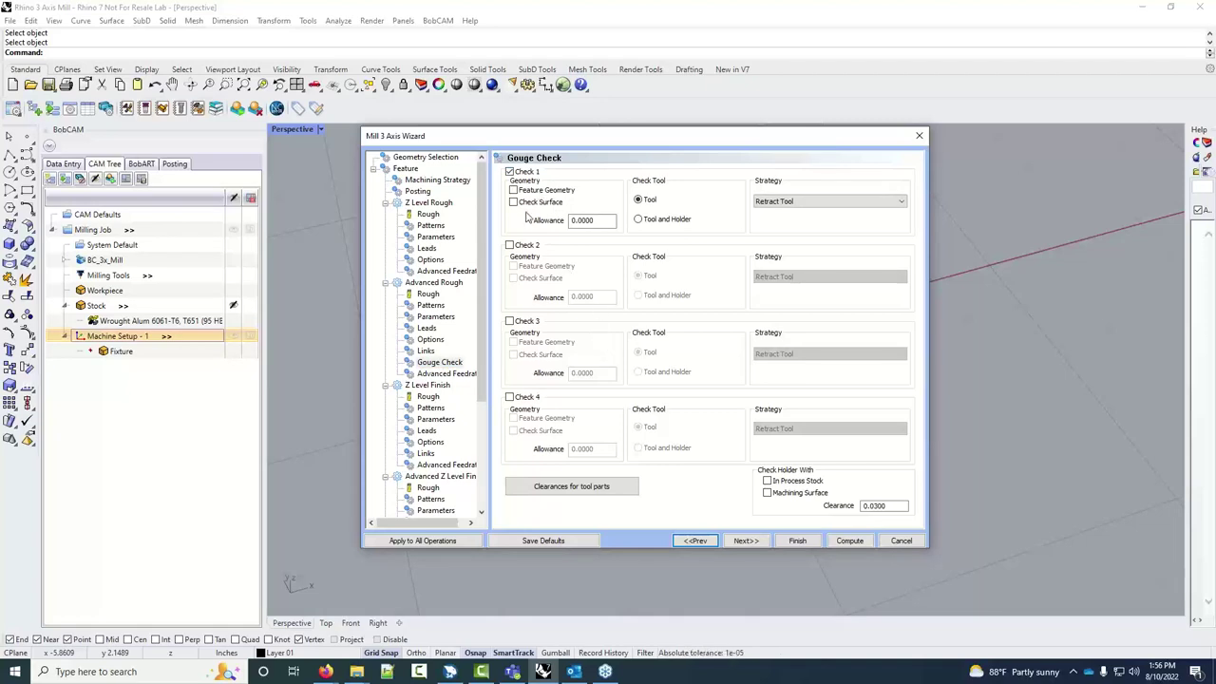
{"action": "left_click", "coordinate": [514, 190]}
{"action": "left_click", "coordinate": [514, 190]}
{"action": "left_click", "coordinate": [514, 202]}
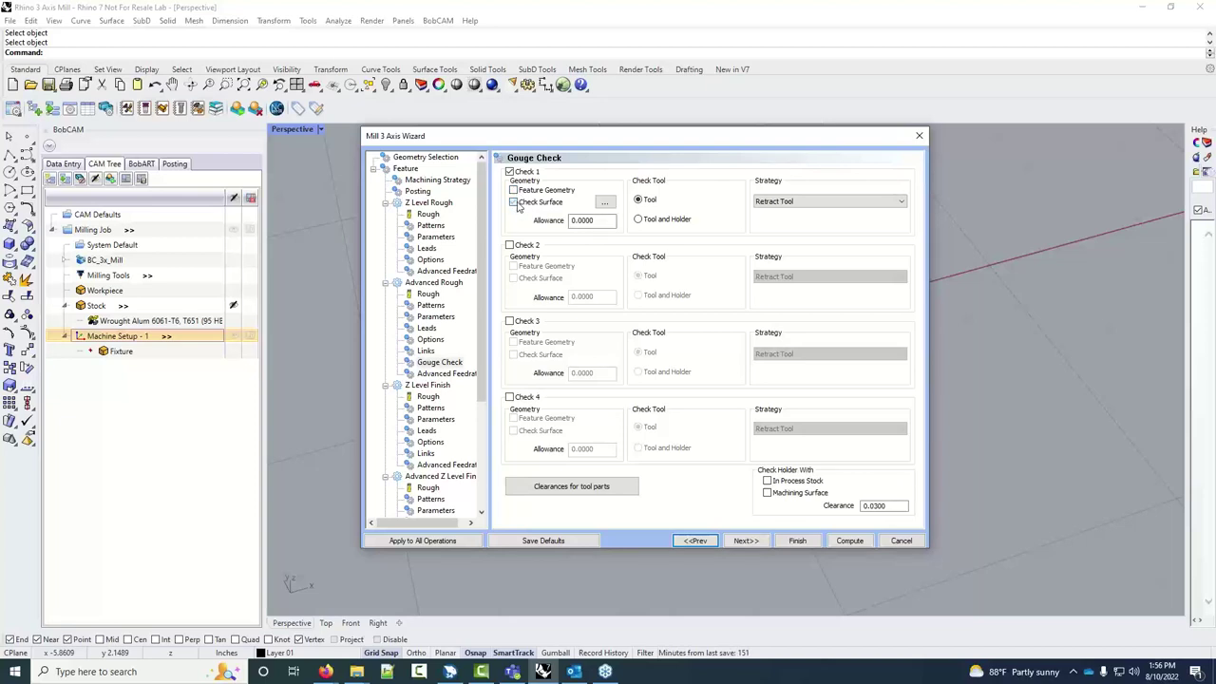
{"action": "left_click", "coordinate": [612, 206]}
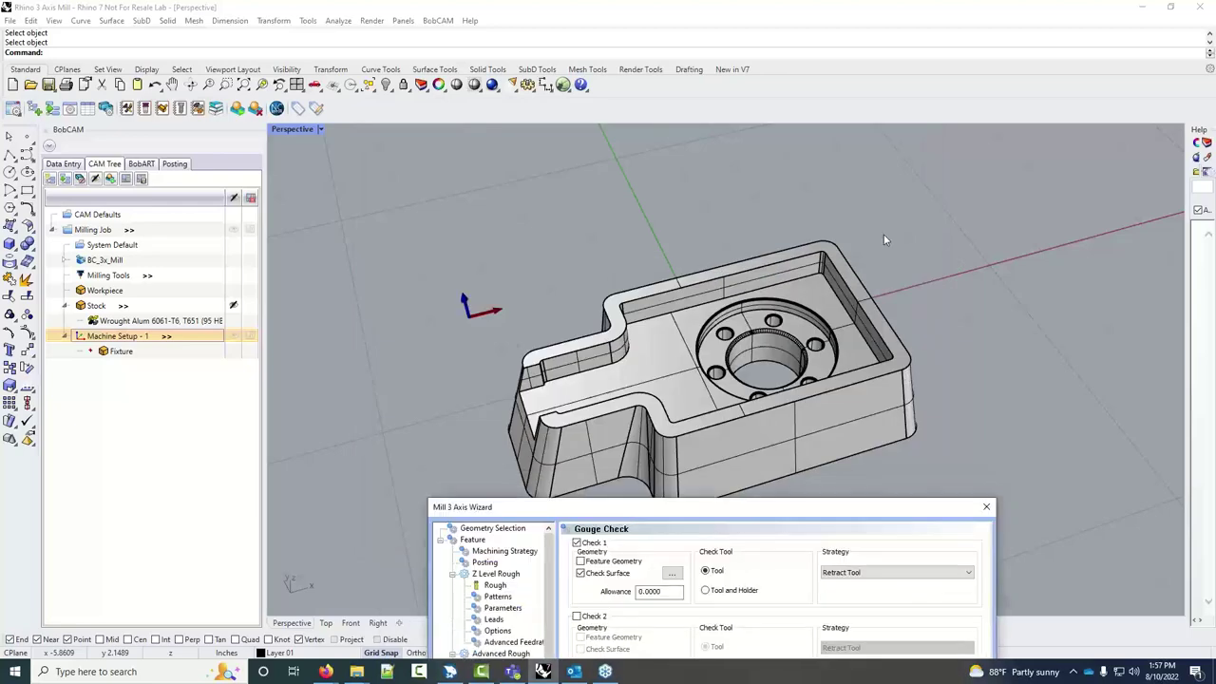
{"action": "right_click", "coordinate": [883, 239]}
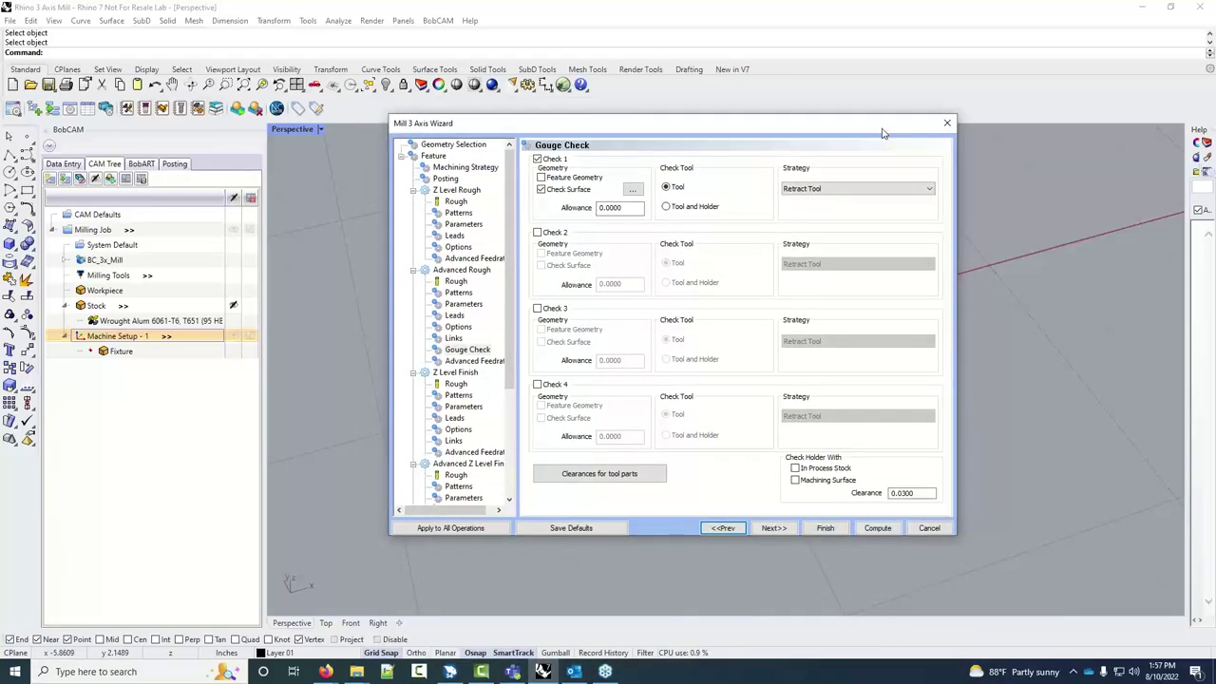
{"action": "double_click", "coordinate": [611, 210]}
{"action": "left_click_drag", "start_coordinate": [611, 213], "coordinate": [582, 220]}
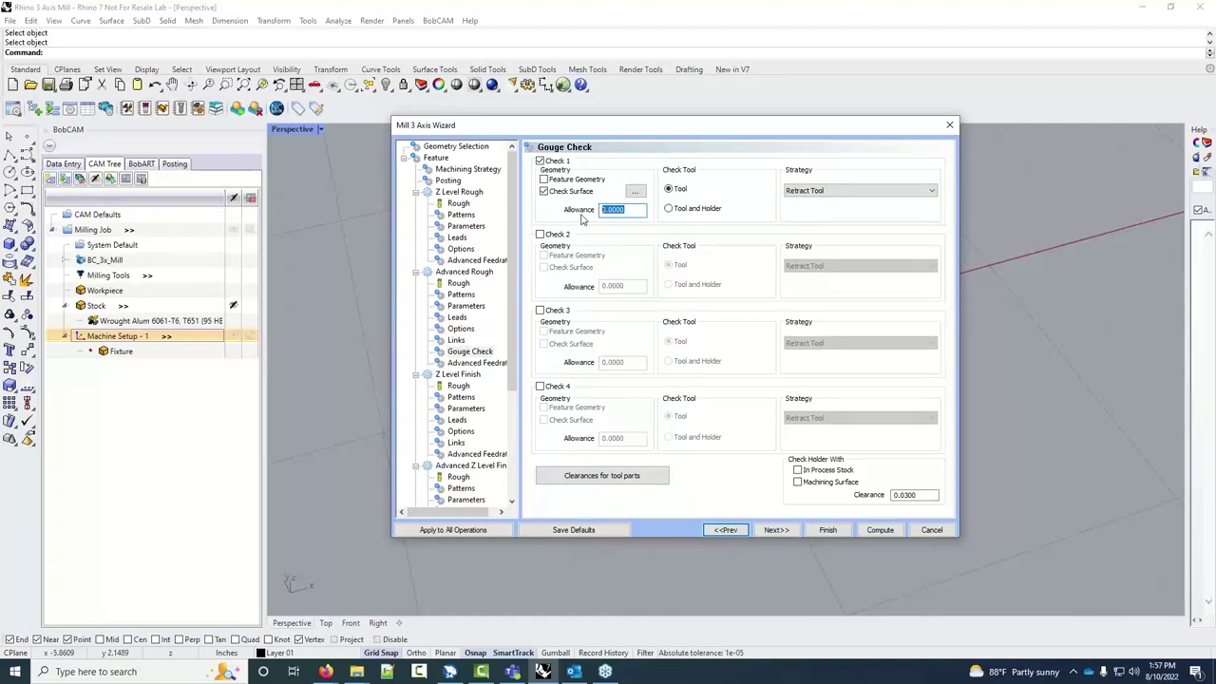
{"action": "left_click", "coordinate": [540, 161]}
On Advanced Feedrates, toggle rapid-to-feed conversion and link feedrate, leaving both off
{"action": "left_click", "coordinate": [776, 529]}
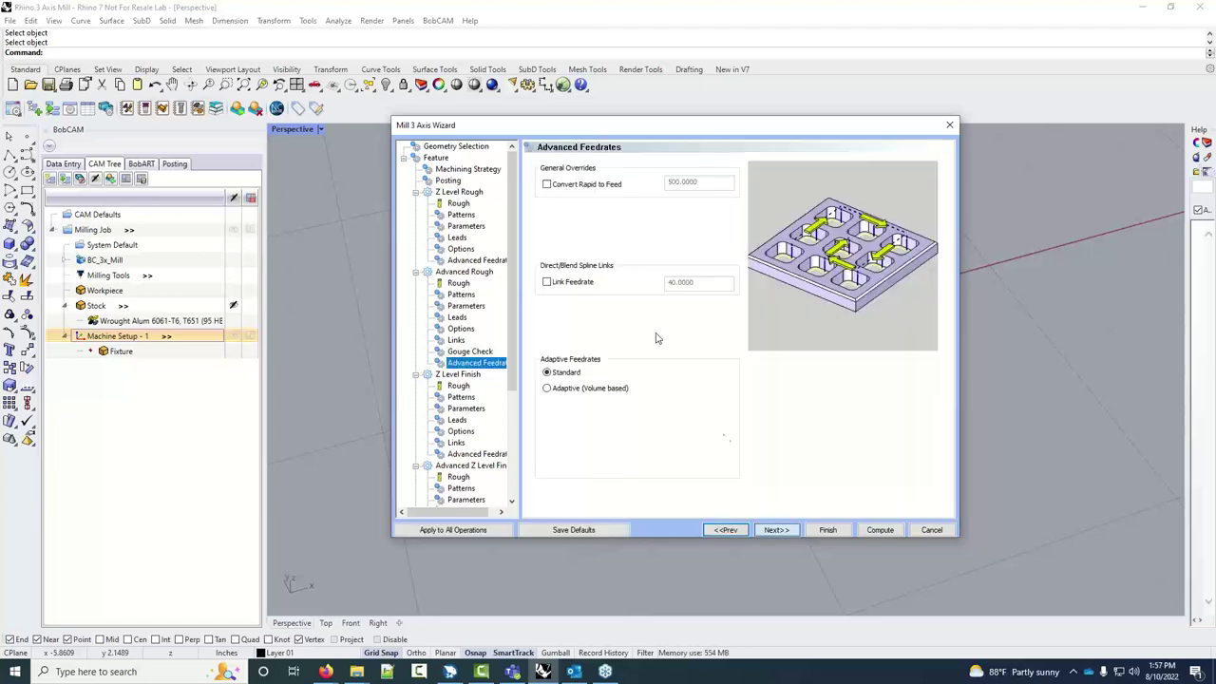
{"action": "left_click", "coordinate": [558, 187]}
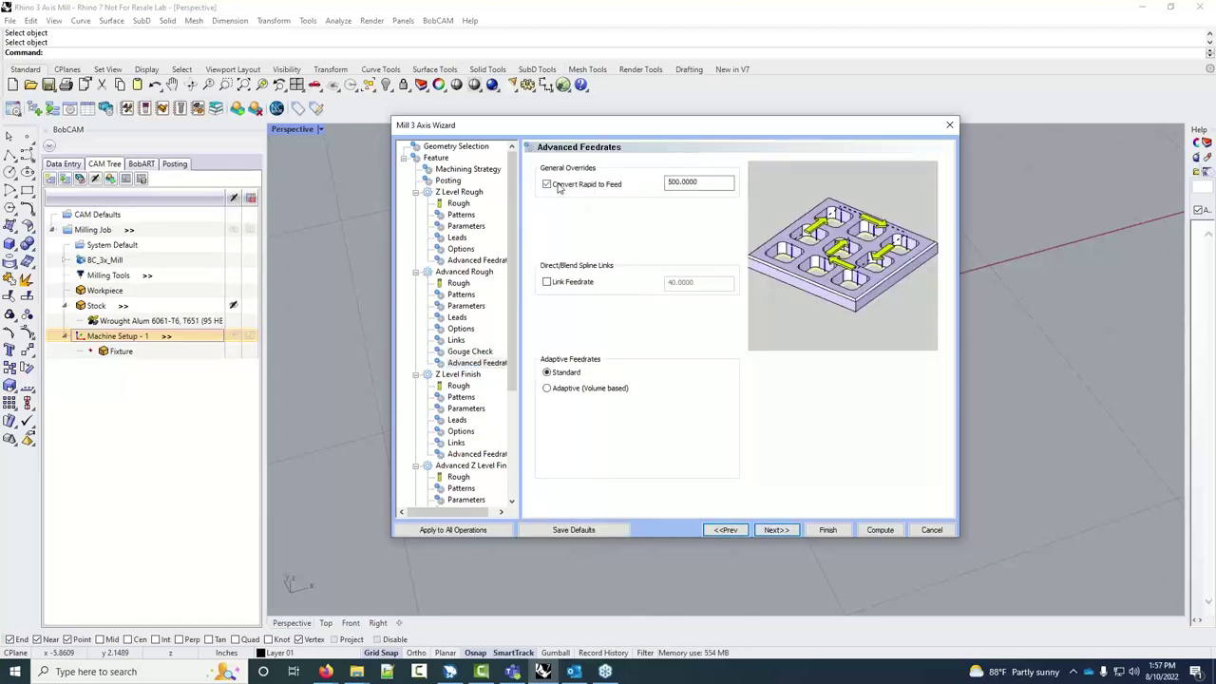
{"action": "left_click", "coordinate": [558, 187]}
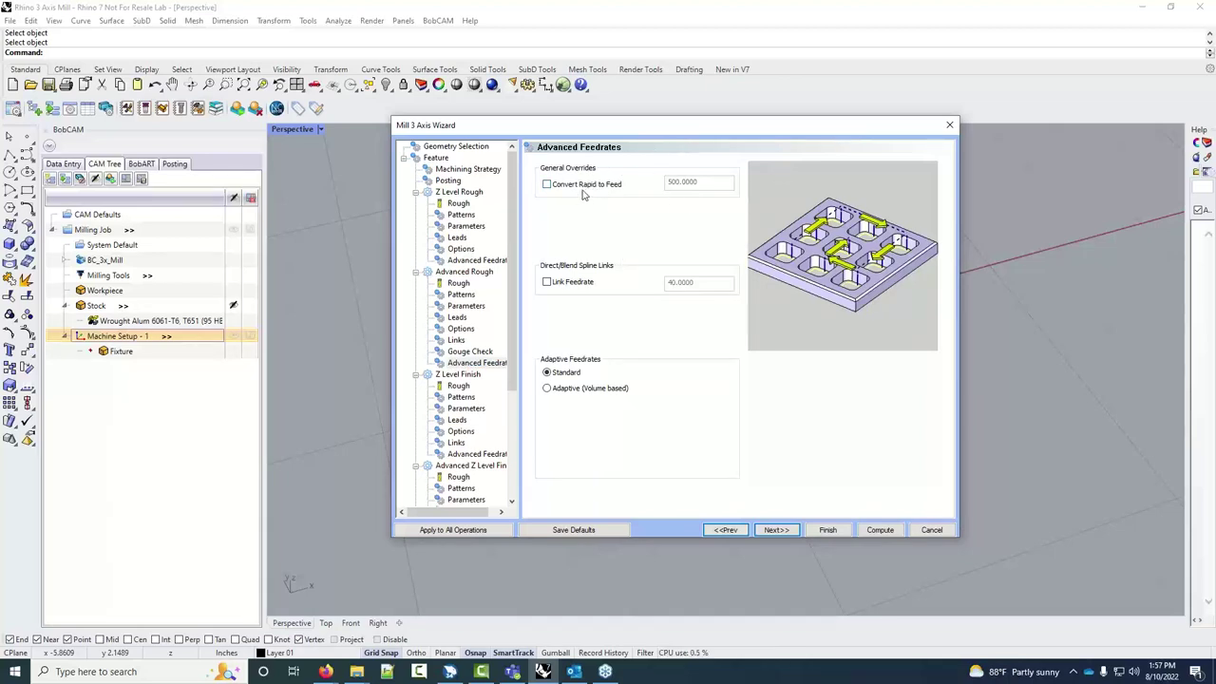
{"action": "left_click", "coordinate": [549, 283]}
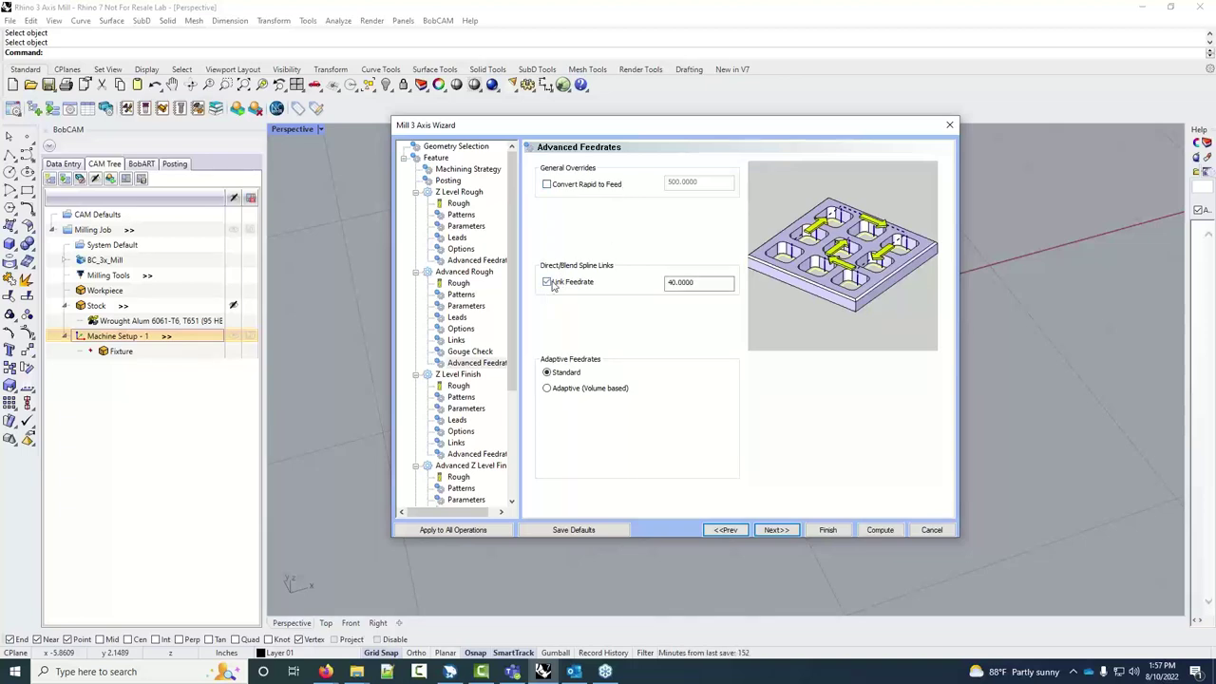
{"action": "left_click", "coordinate": [549, 282]}
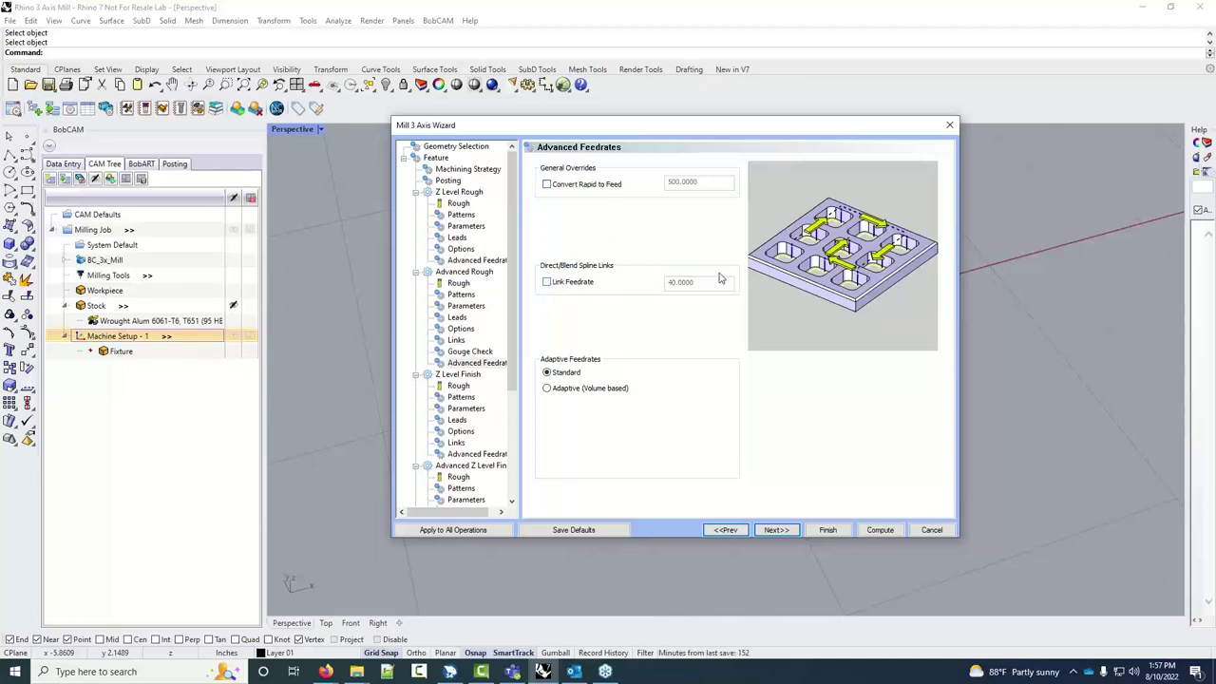
{"action": "left_click", "coordinate": [546, 283]}
{"action": "left_click", "coordinate": [547, 284]}
Compare Adaptive feedrates and Adaptive Roughing, then restore Offset Out pattern and Standard feedrates
{"action": "left_click", "coordinate": [551, 389]}
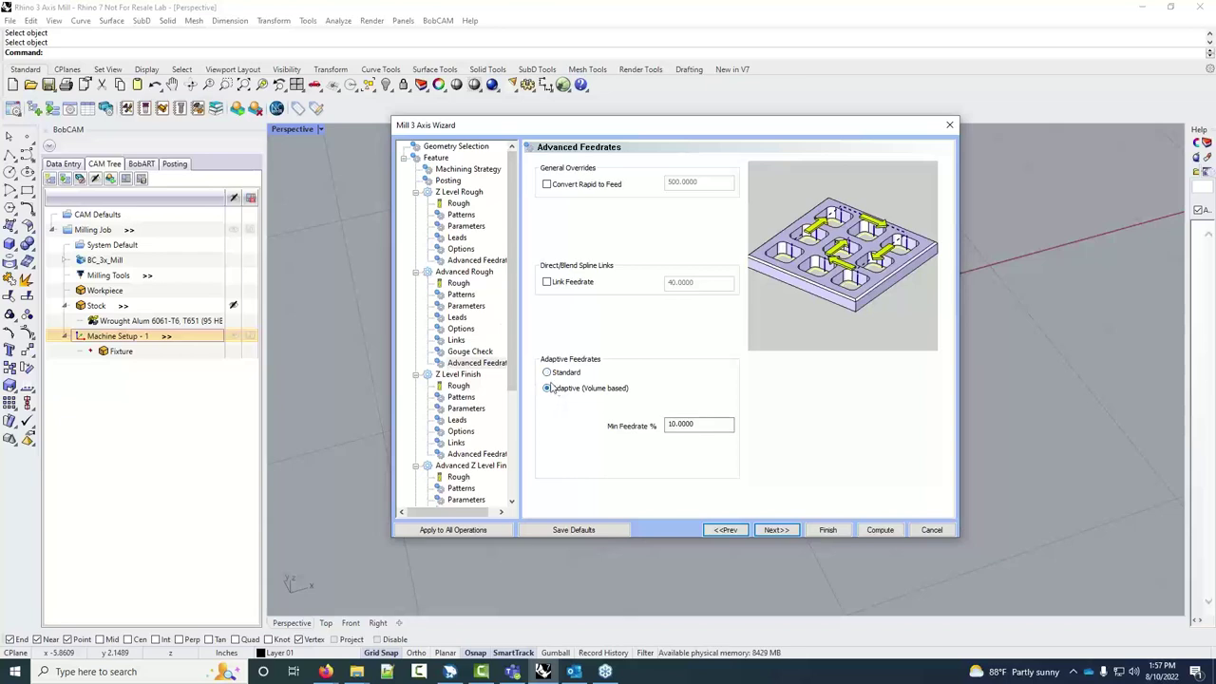
{"action": "left_click", "coordinate": [462, 295]}
{"action": "left_click", "coordinate": [570, 238]}
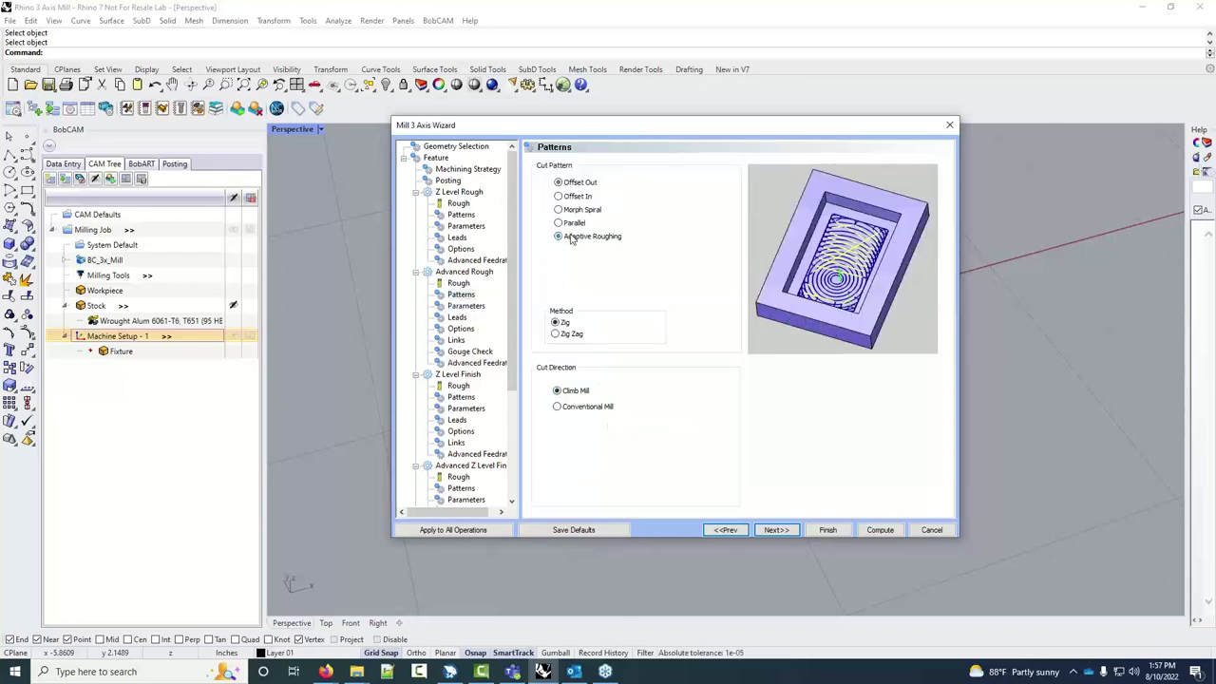
{"action": "left_click", "coordinate": [477, 362]}
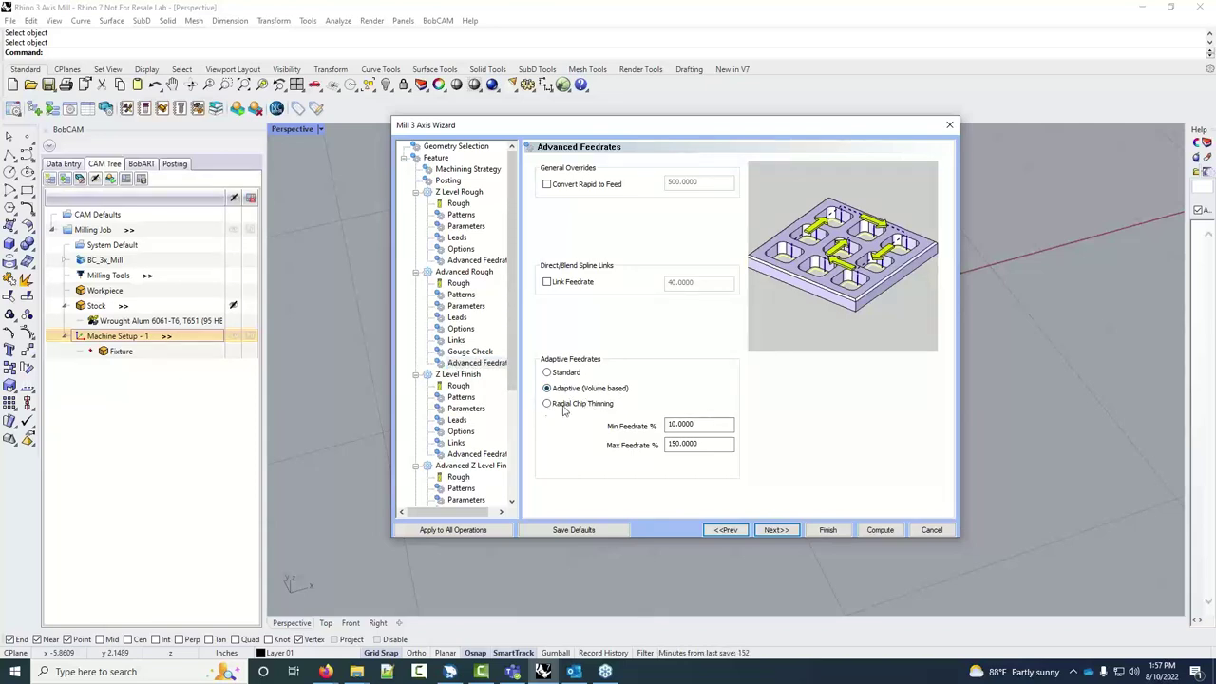
{"action": "left_click", "coordinate": [465, 306]}
{"action": "left_click", "coordinate": [461, 295]}
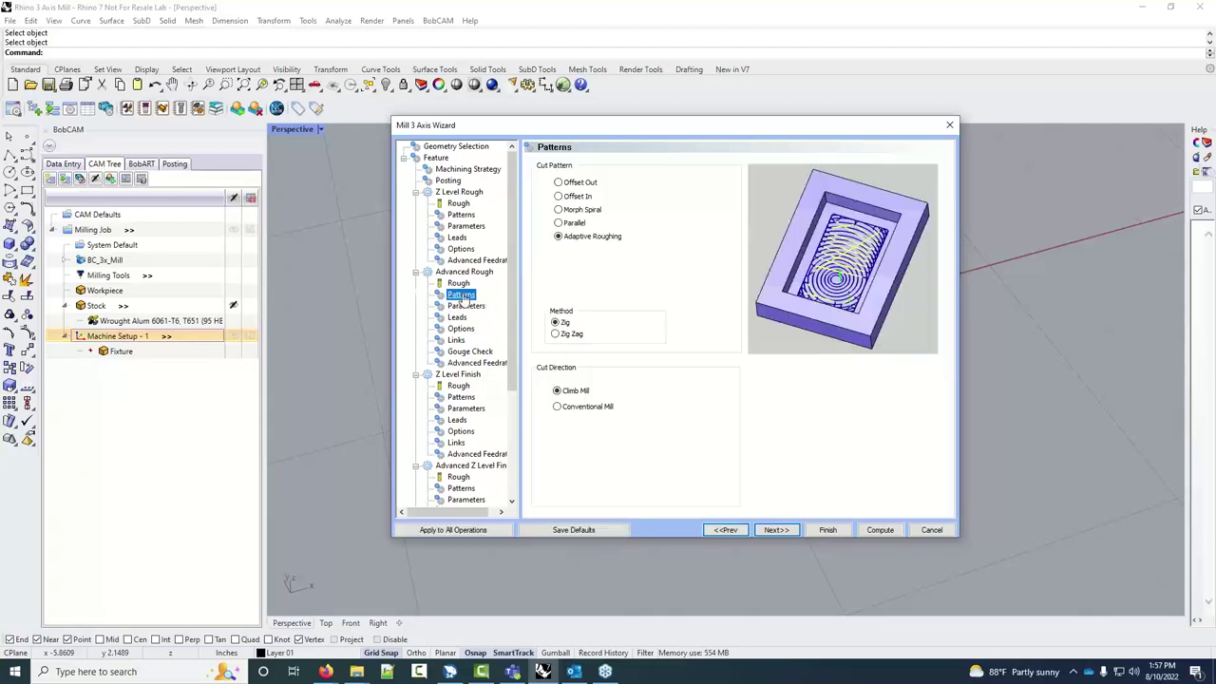
{"action": "left_click", "coordinate": [559, 182]}
{"action": "left_click", "coordinate": [479, 363]}
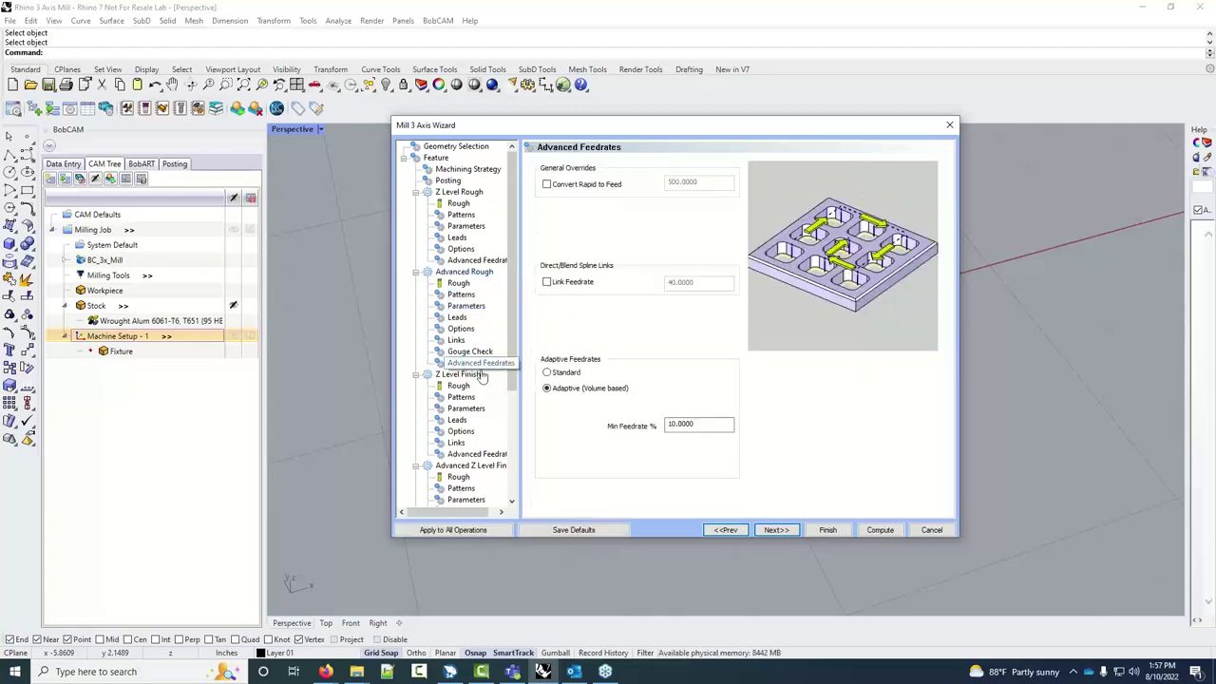
{"action": "left_click", "coordinate": [566, 373]}
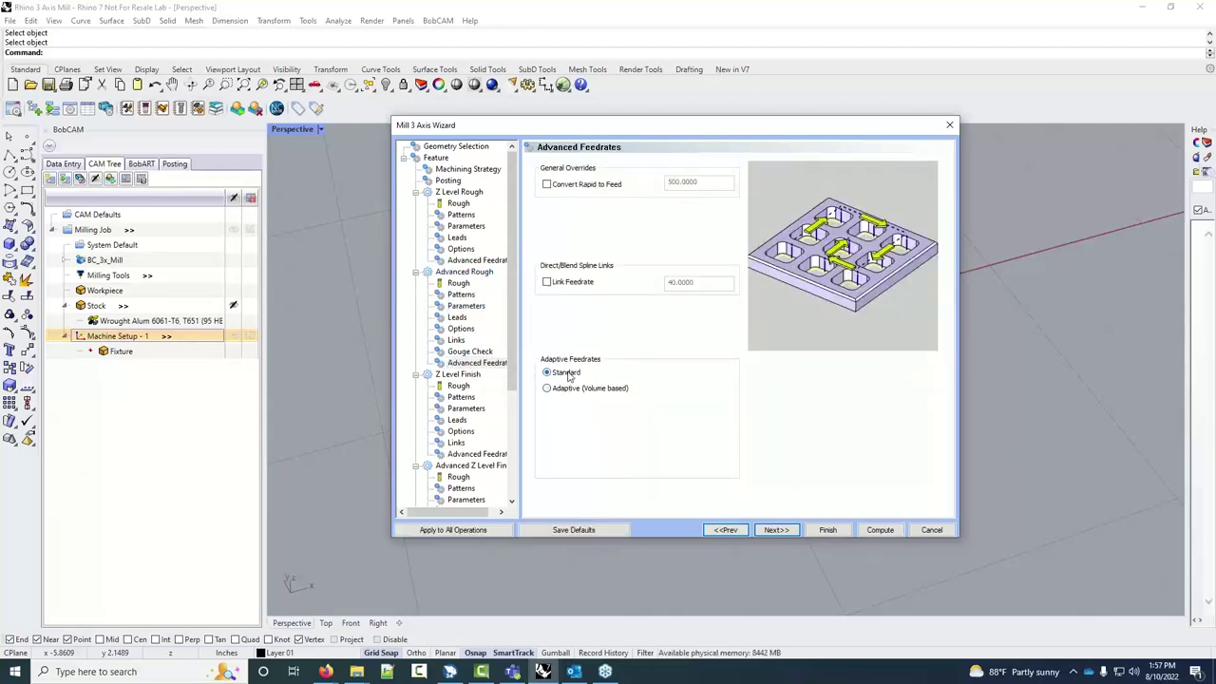
{"action": "left_click", "coordinate": [776, 529]}
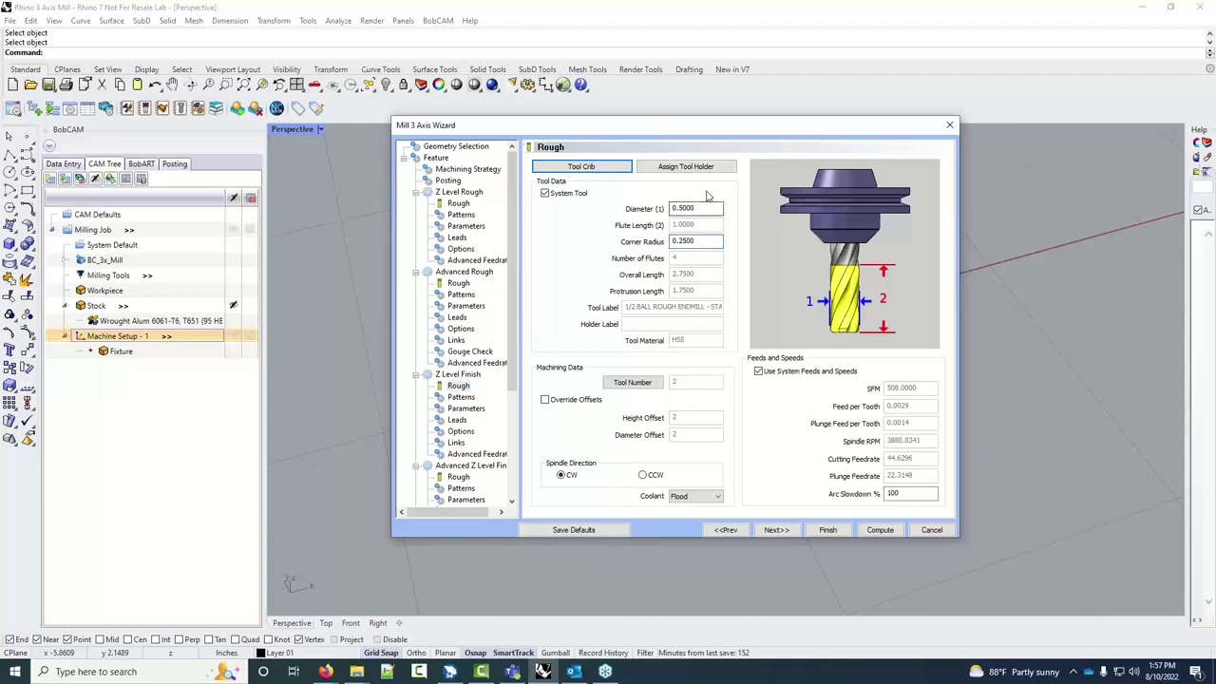
Keep Z Level Finish's 0.5 ball endmill (0.25 corner radius) and Climb Mill cut direction
{"action": "left_click", "coordinate": [701, 241]}
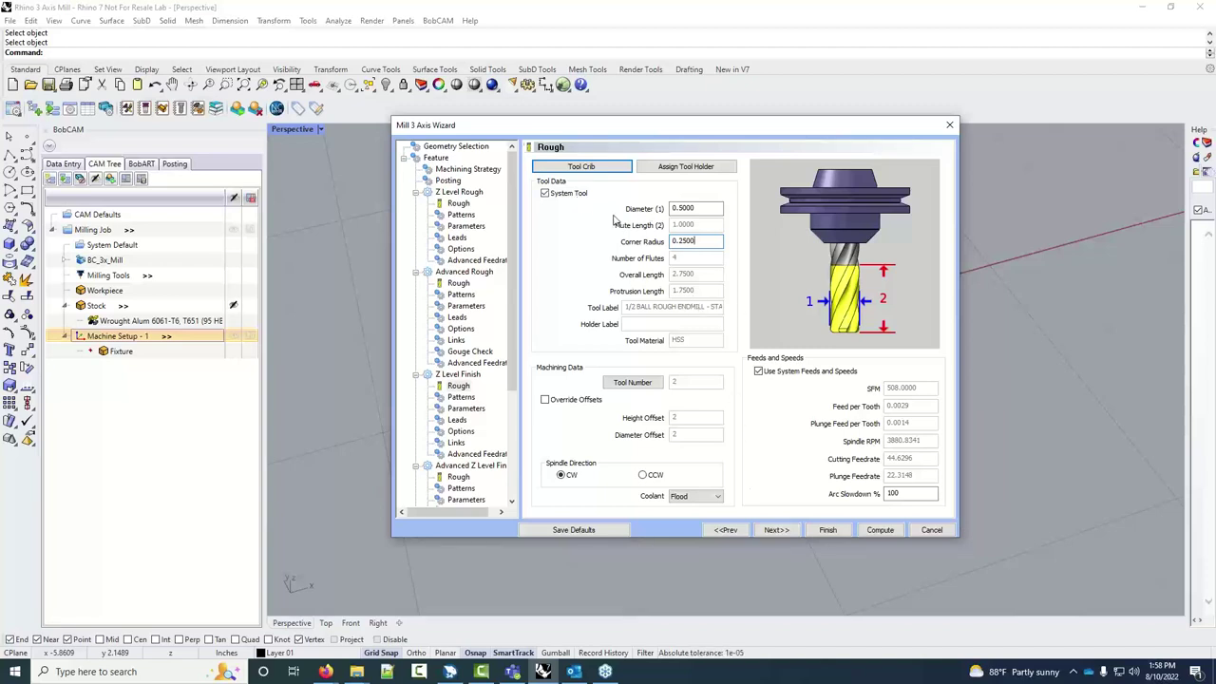
{"action": "left_click", "coordinate": [776, 529]}
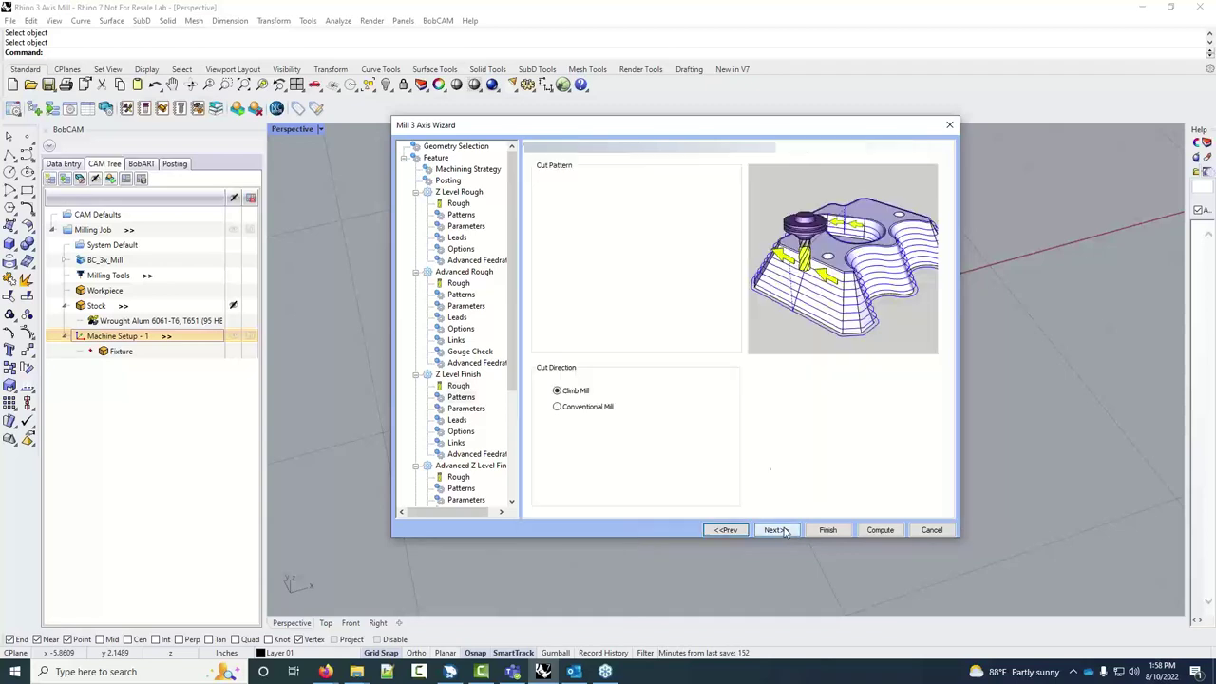
{"action": "left_click", "coordinate": [582, 403]}
{"action": "left_click", "coordinate": [580, 394]}
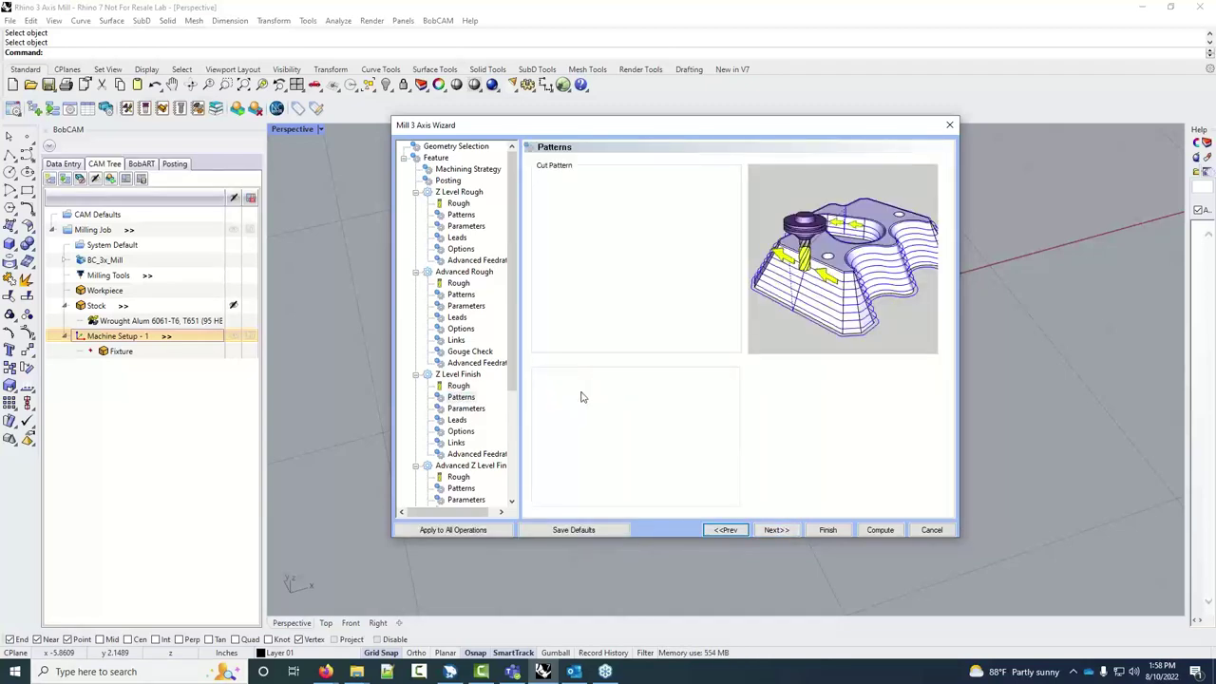
{"action": "left_click", "coordinate": [776, 529]}
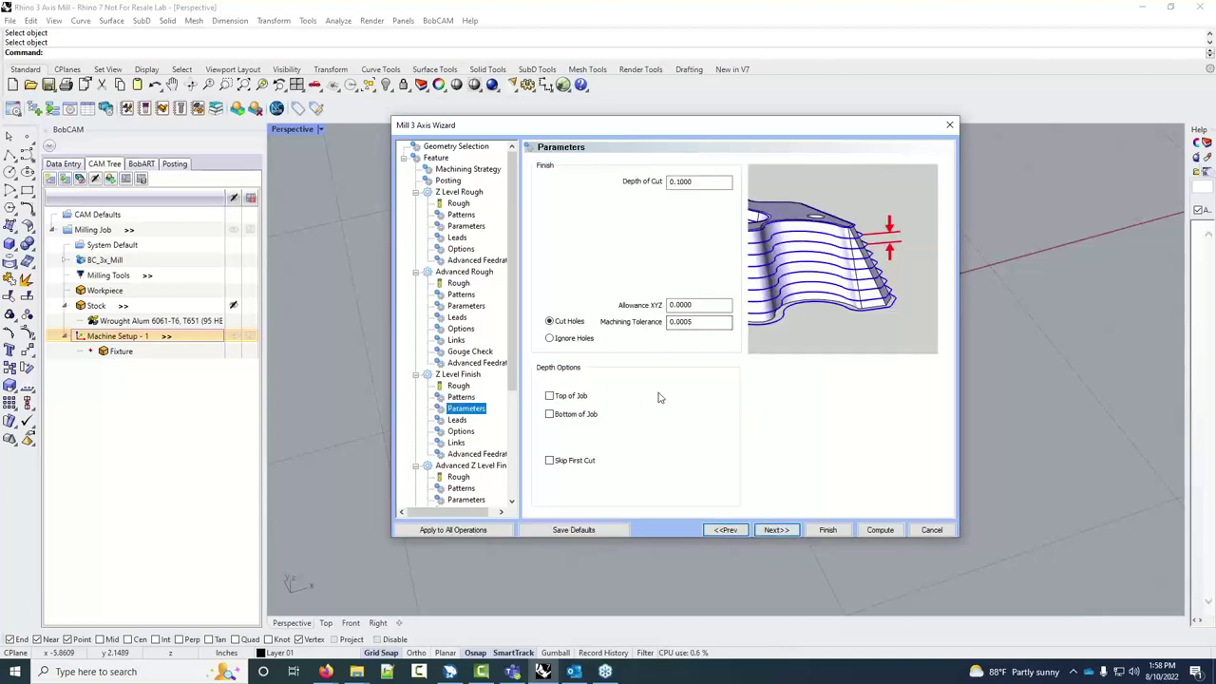
Change the Z Level Finish depth of cut from 0.1000 to .05, then select Allowance XYZ
{"action": "double_click", "coordinate": [698, 181]}
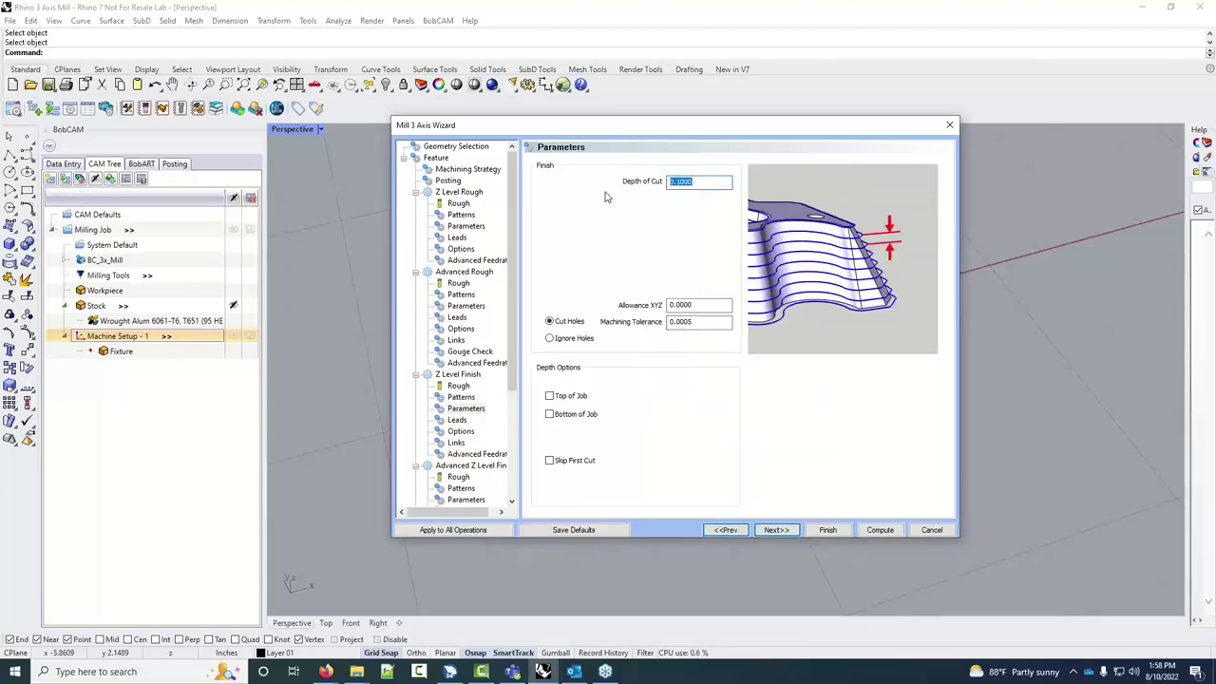
{"action": "type", "text": ".05"}
{"action": "left_click", "coordinate": [689, 184]}
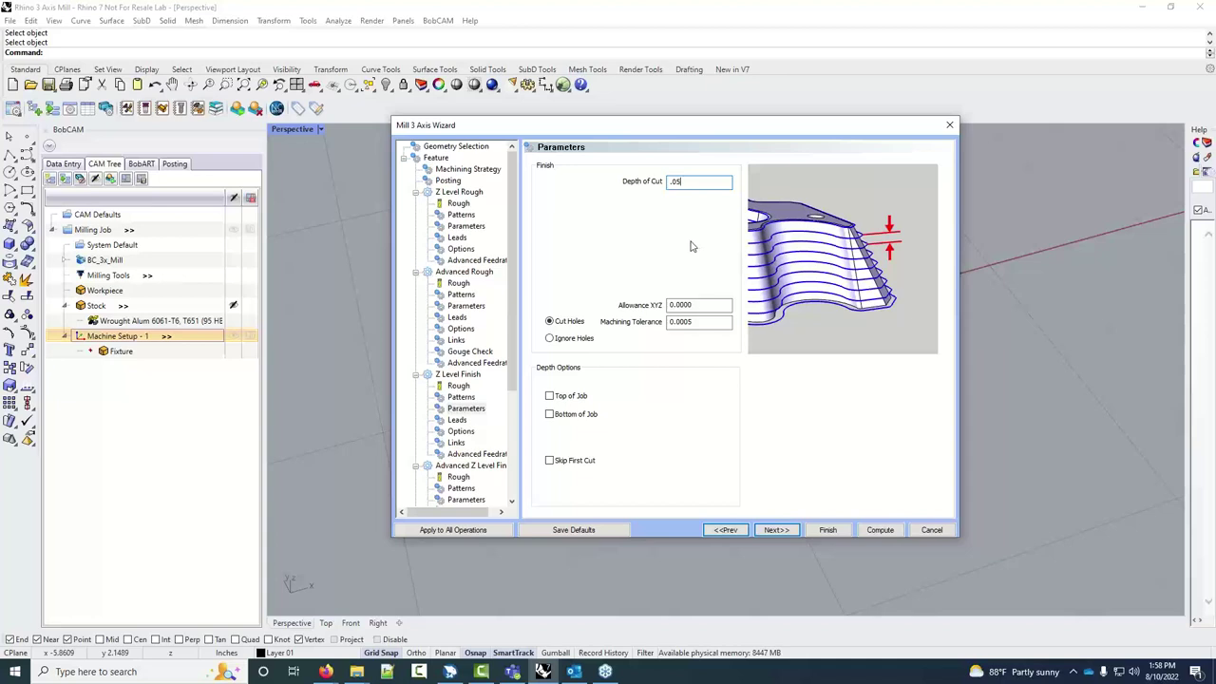
{"action": "left_click", "coordinate": [725, 304]}
{"action": "left_click_drag", "start_coordinate": [716, 304], "coordinate": [630, 315]}
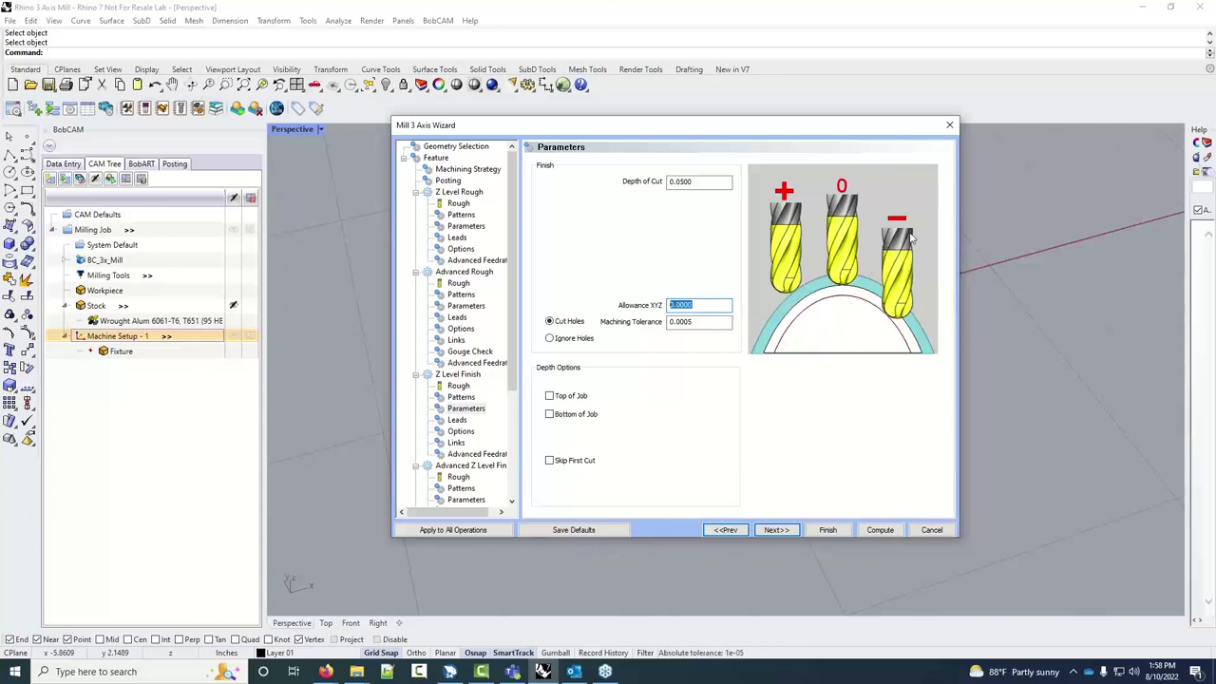
Enable Bottom of Job for the Z Level Finish and set it to -1.5
{"action": "left_click", "coordinate": [705, 323]}
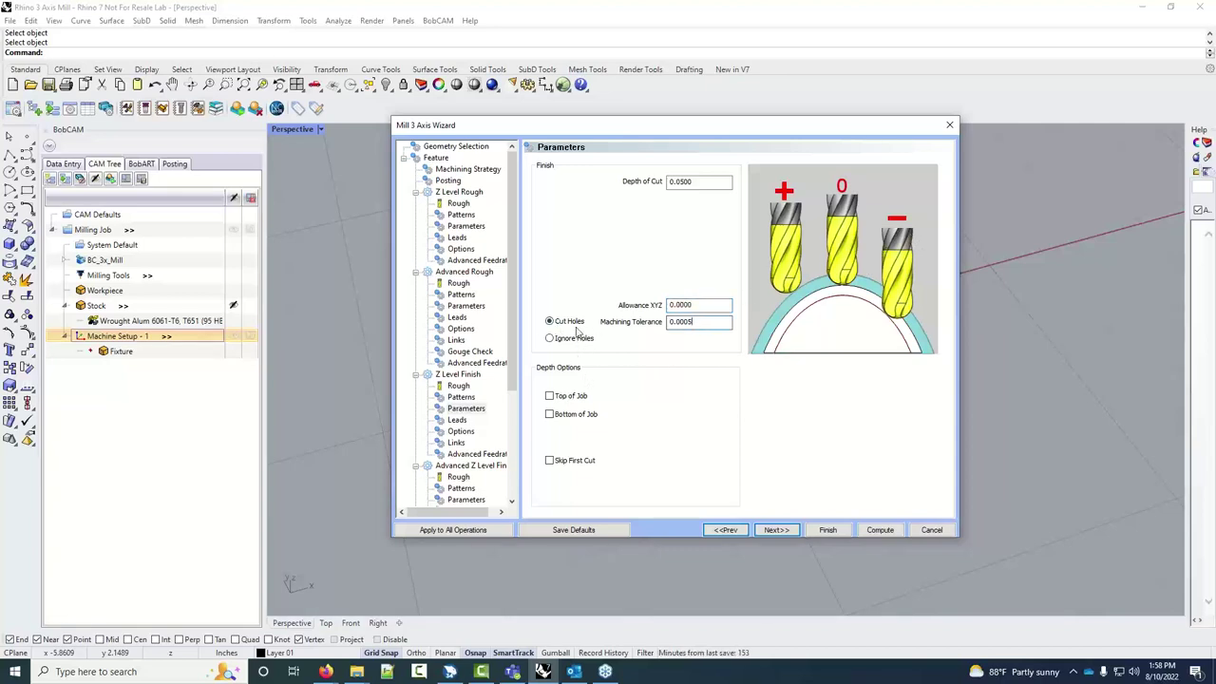
{"action": "left_click", "coordinate": [549, 415]}
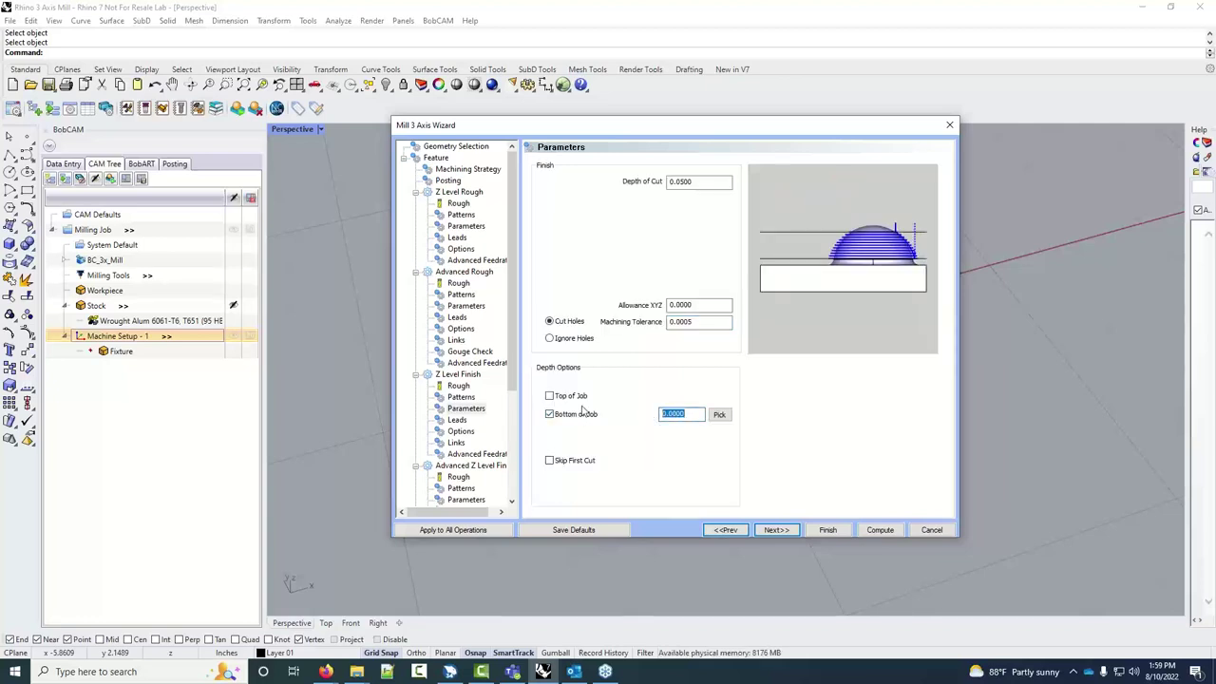
{"action": "type", "text": "-1"}
{"action": "key", "text": "Tab"}
{"action": "left_click_drag", "start_coordinate": [688, 414], "coordinate": [681, 414]}
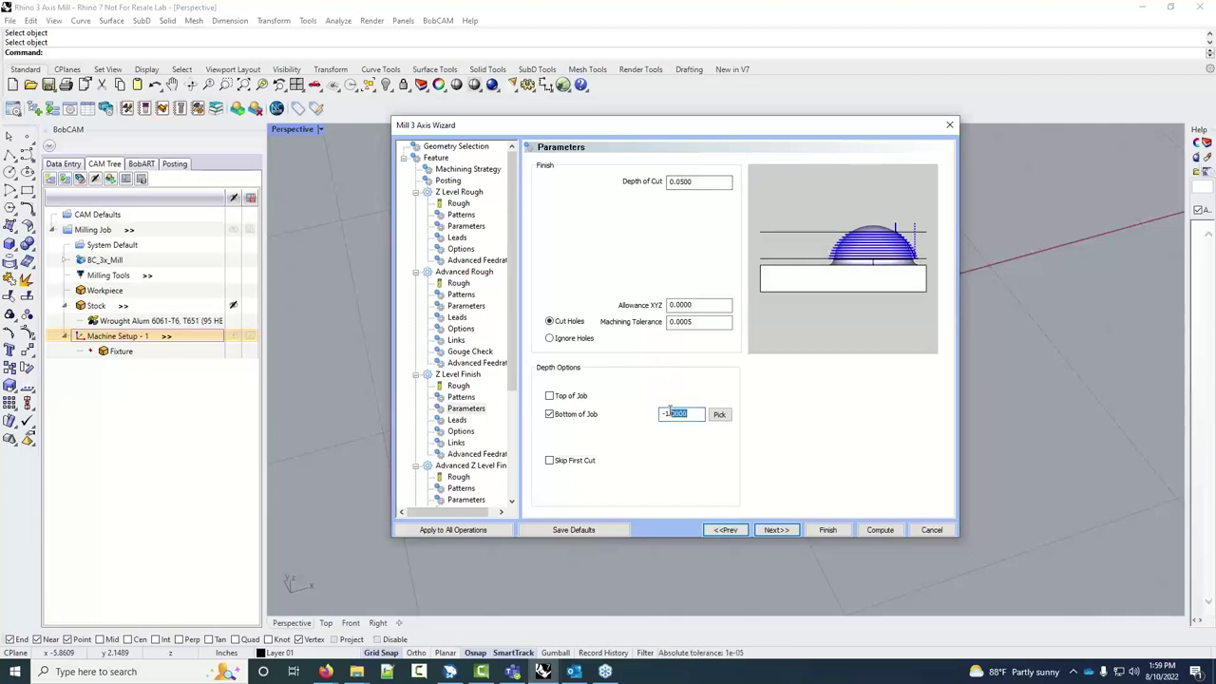
{"action": "type", "text": "5"}
{"action": "left_click", "coordinate": [701, 321]}
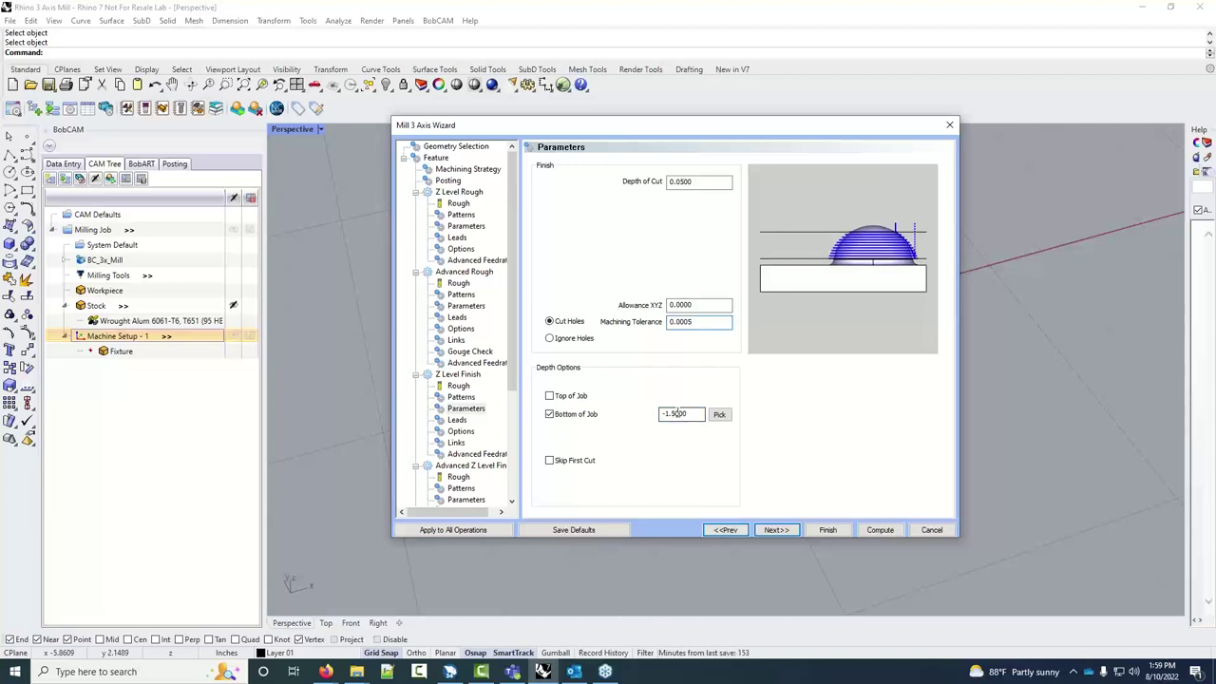
{"action": "left_click_drag", "start_coordinate": [701, 415], "coordinate": [675, 416]}
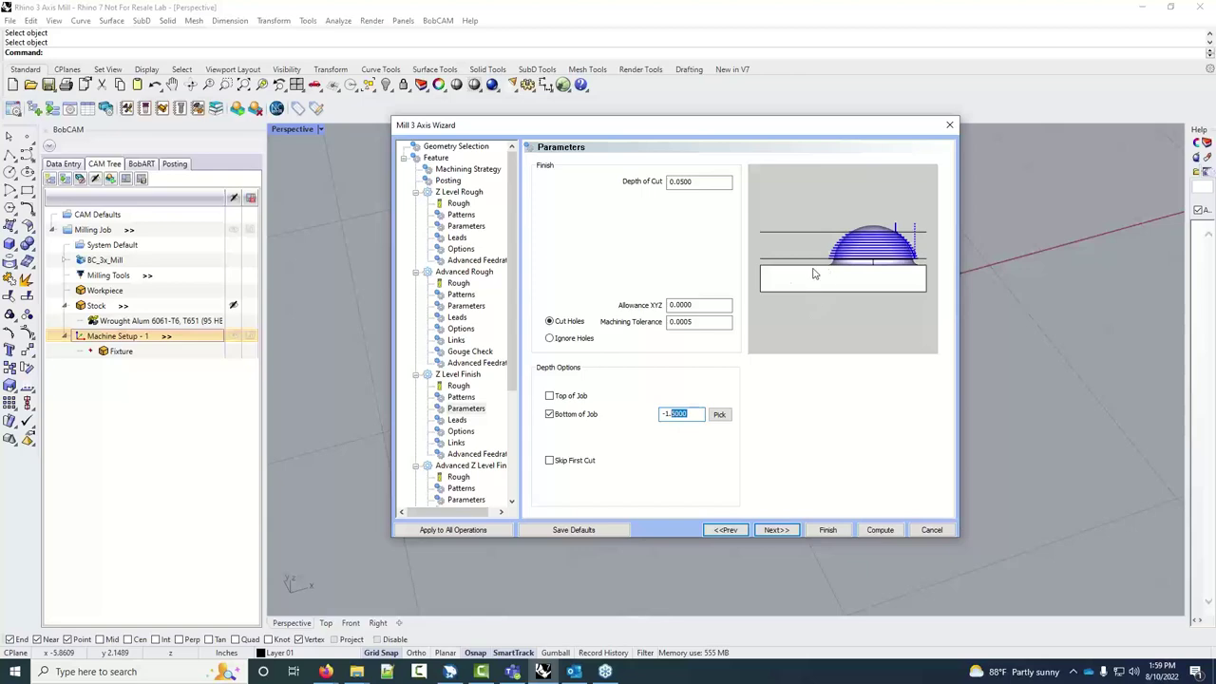
{"action": "left_click_drag", "start_coordinate": [713, 124], "coordinate": [1082, 248]}
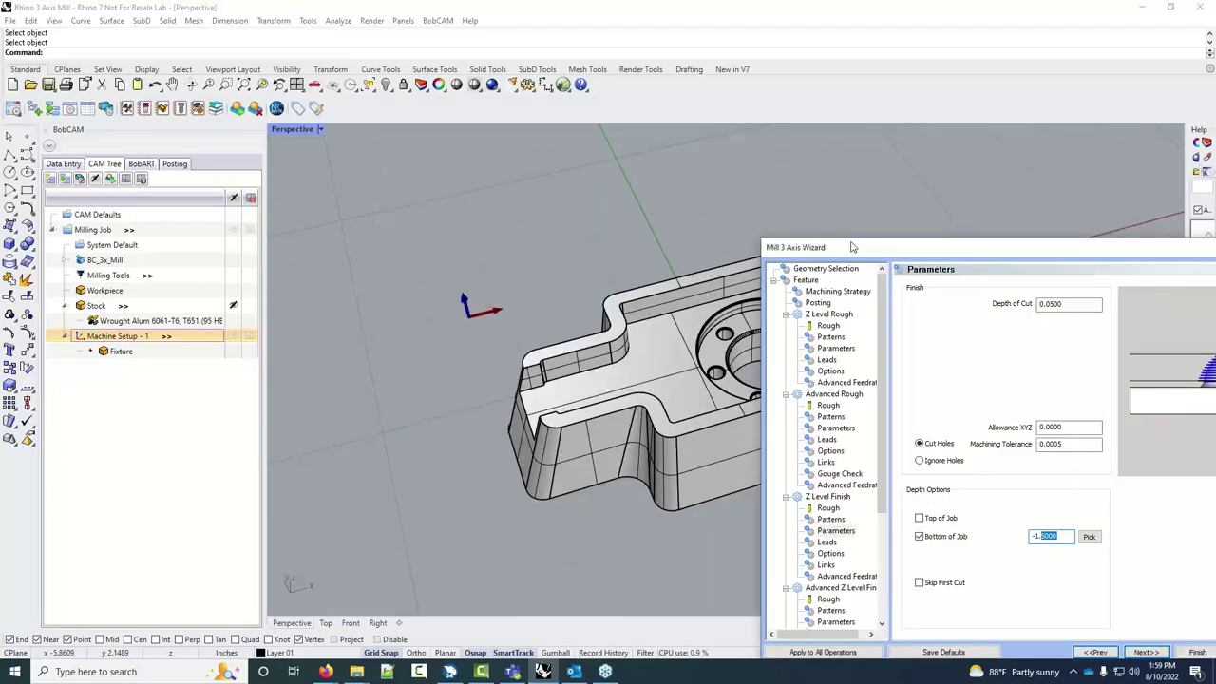
{"action": "left_click_drag", "start_coordinate": [836, 247], "coordinate": [479, 102]}
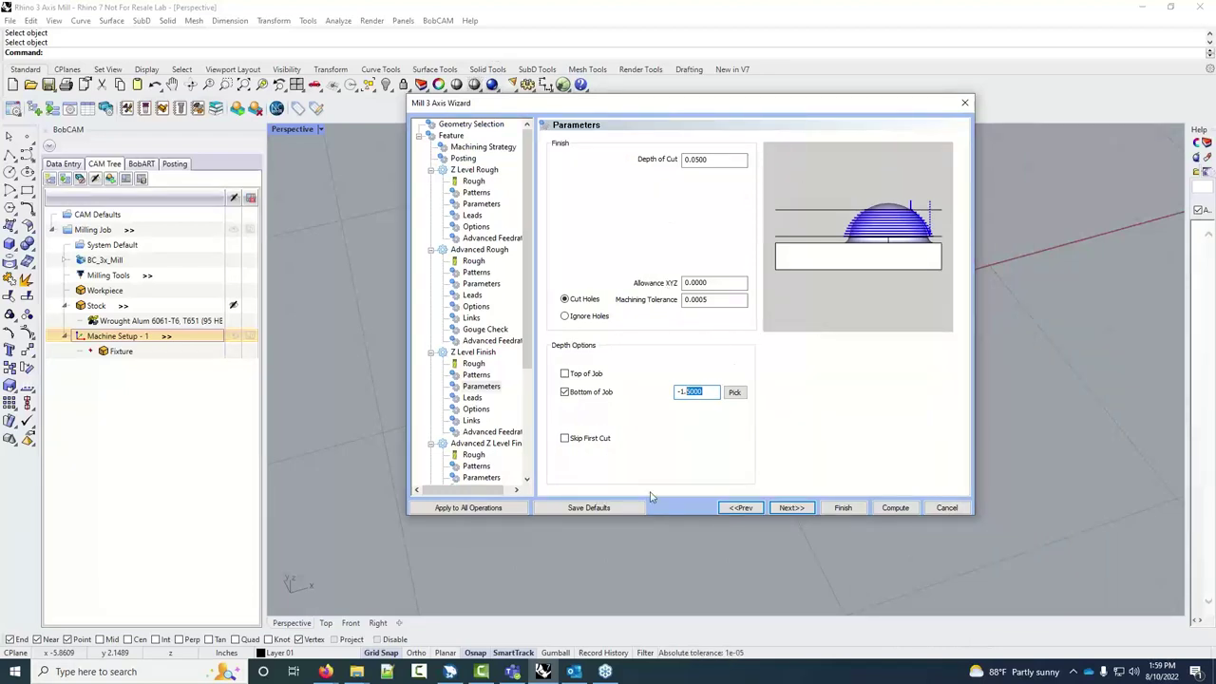
On the Leads page, preview Ramp and Spiral entry, then keep Plunge entry
{"action": "left_click", "coordinate": [790, 508]}
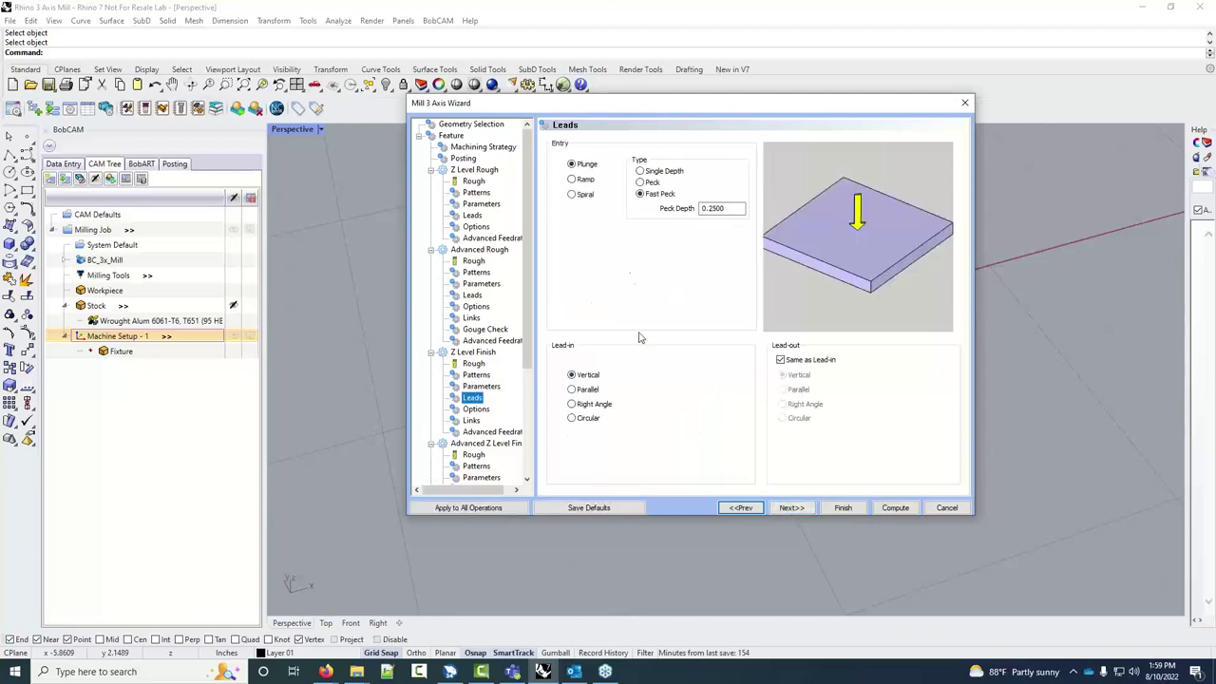
{"action": "left_click", "coordinate": [577, 179]}
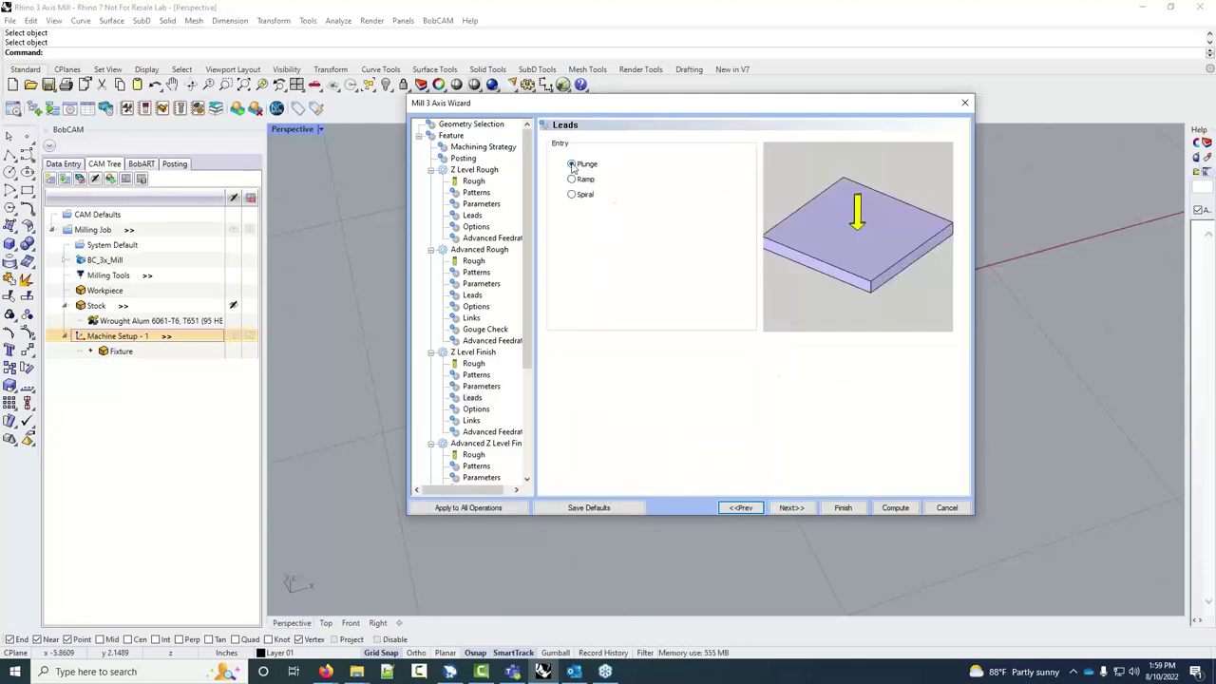
{"action": "left_click", "coordinate": [572, 195]}
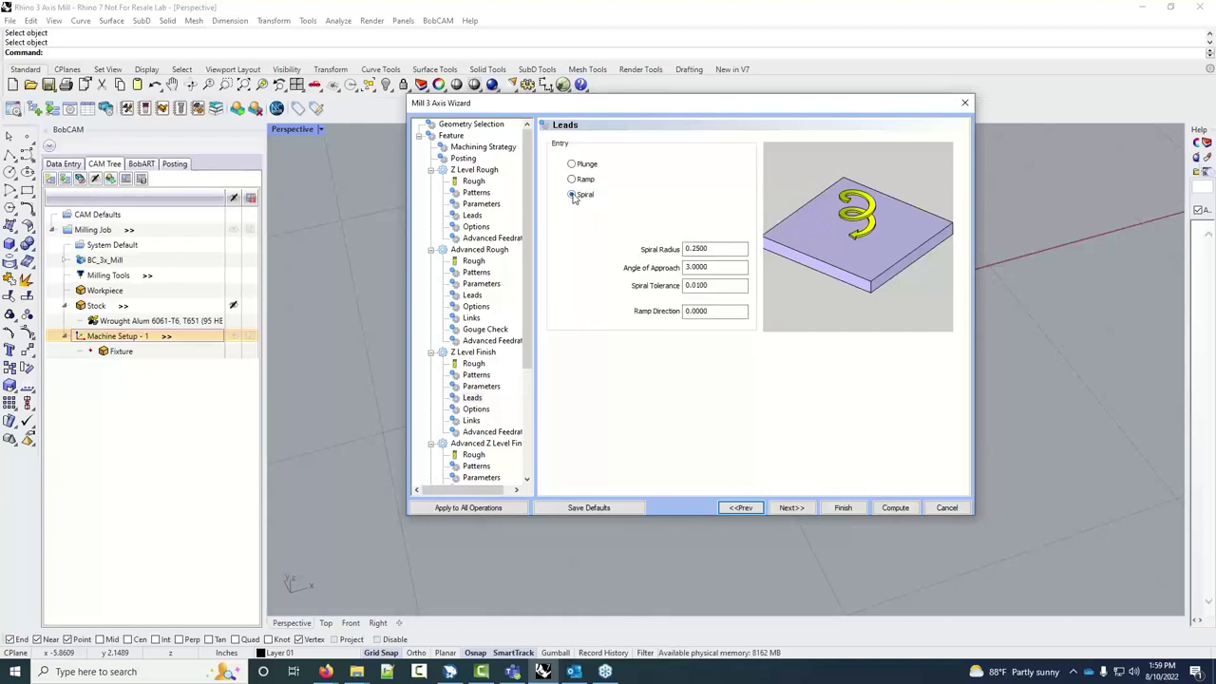
{"action": "left_click", "coordinate": [572, 164]}
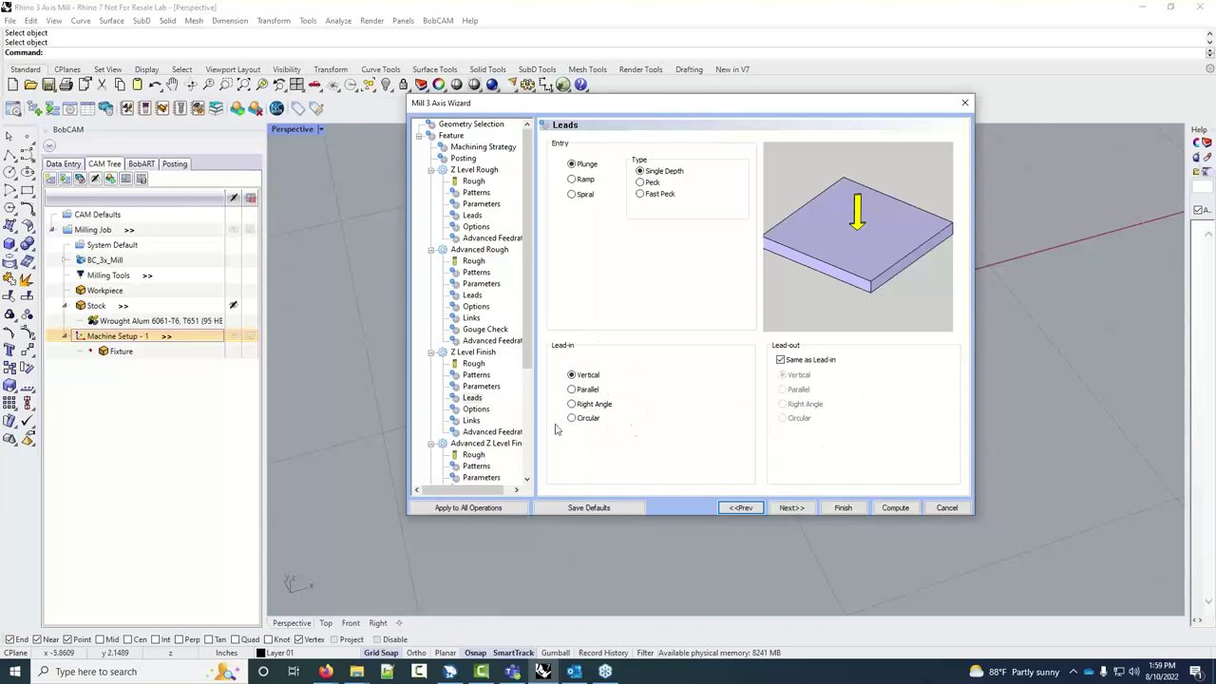
Preview Parallel, Right Angle and Circular lead-ins, keeping the Vertical lead-in
{"action": "left_click", "coordinate": [572, 389]}
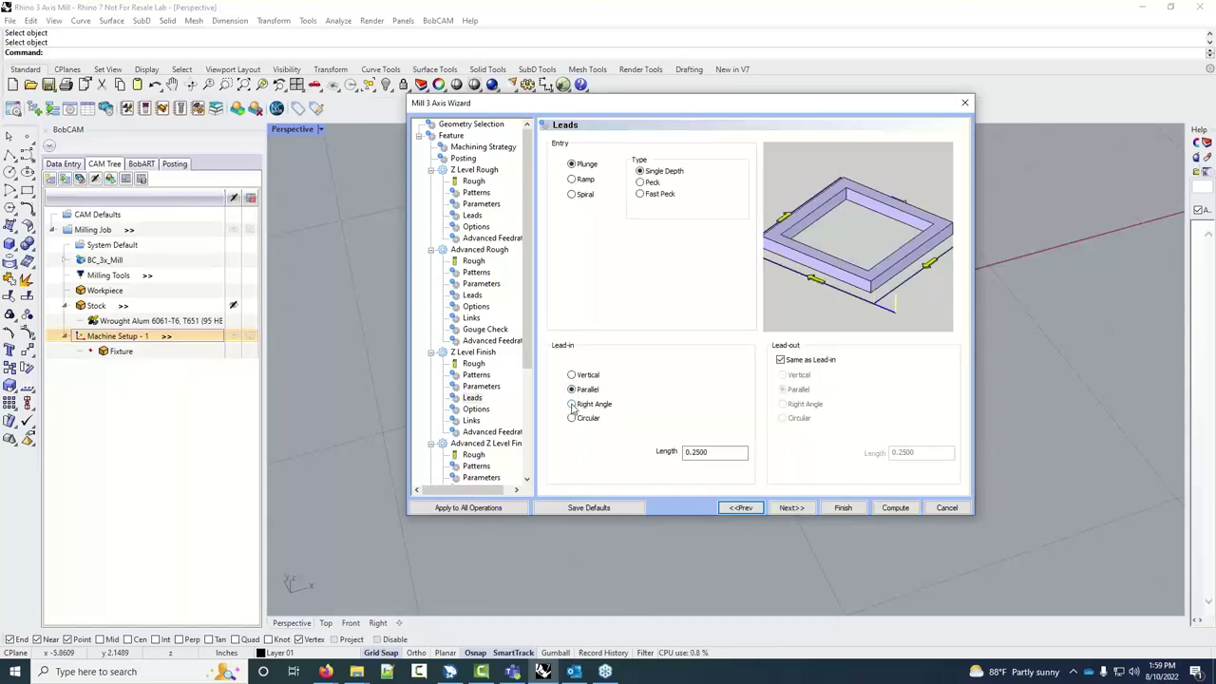
{"action": "left_click", "coordinate": [571, 403]}
{"action": "left_click", "coordinate": [571, 423]}
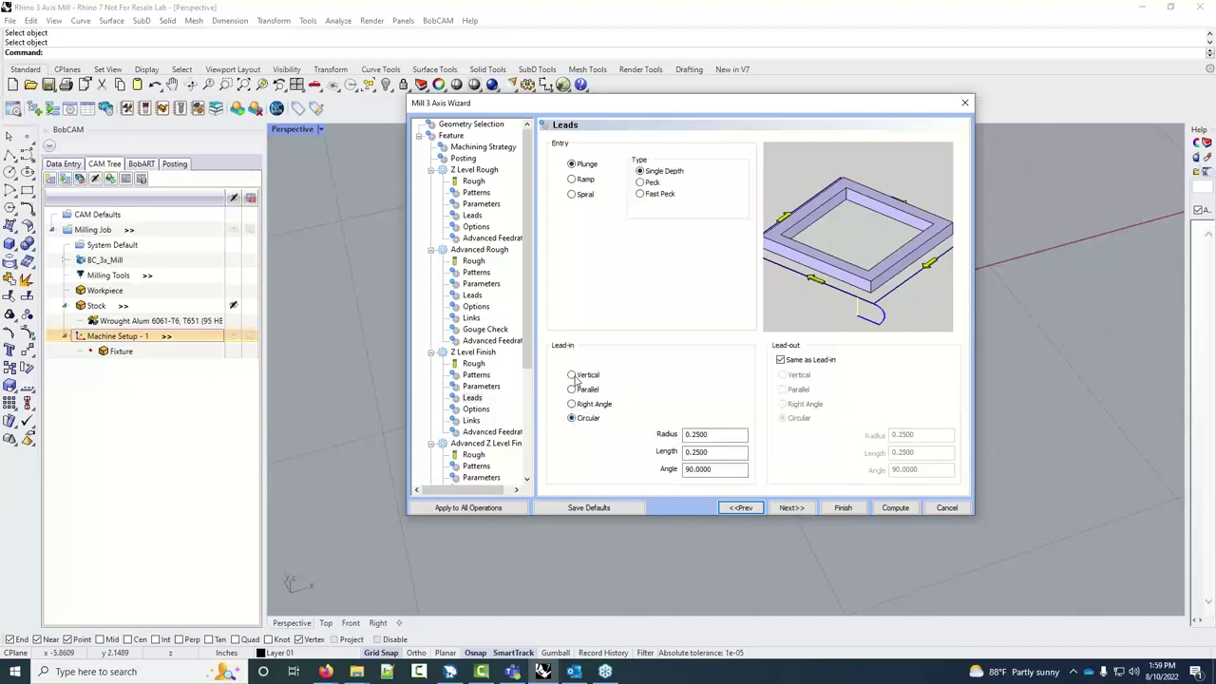
{"action": "left_click", "coordinate": [571, 375]}
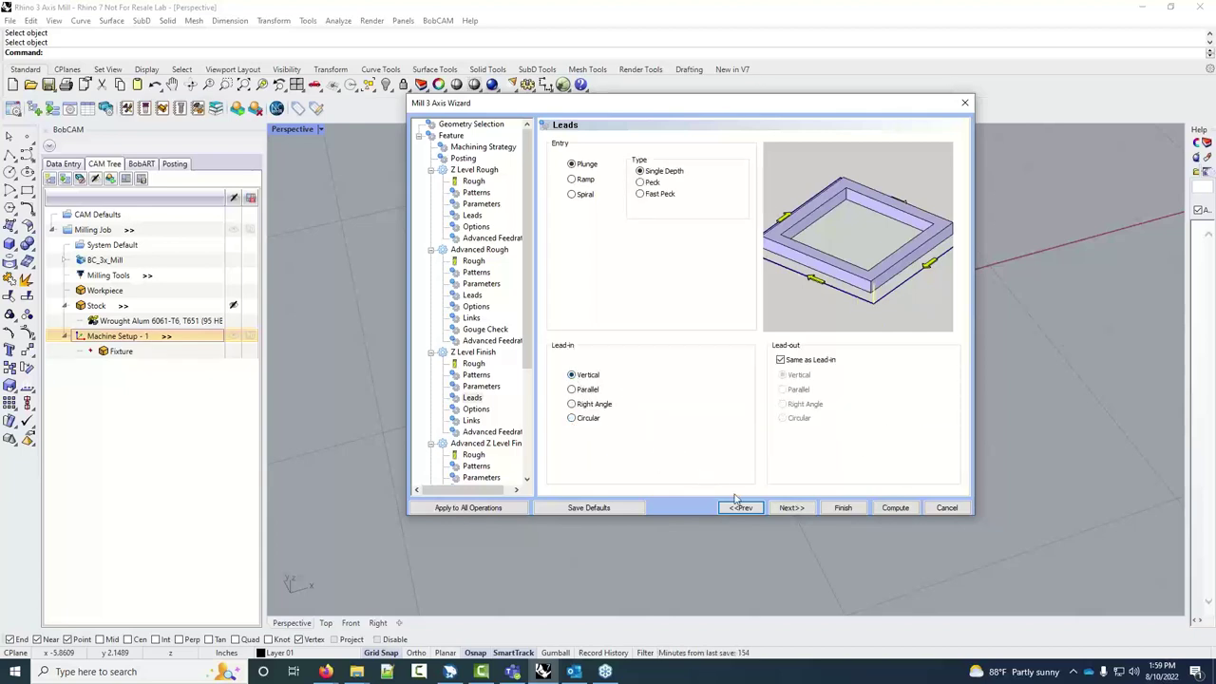
{"action": "left_click", "coordinate": [790, 508]}
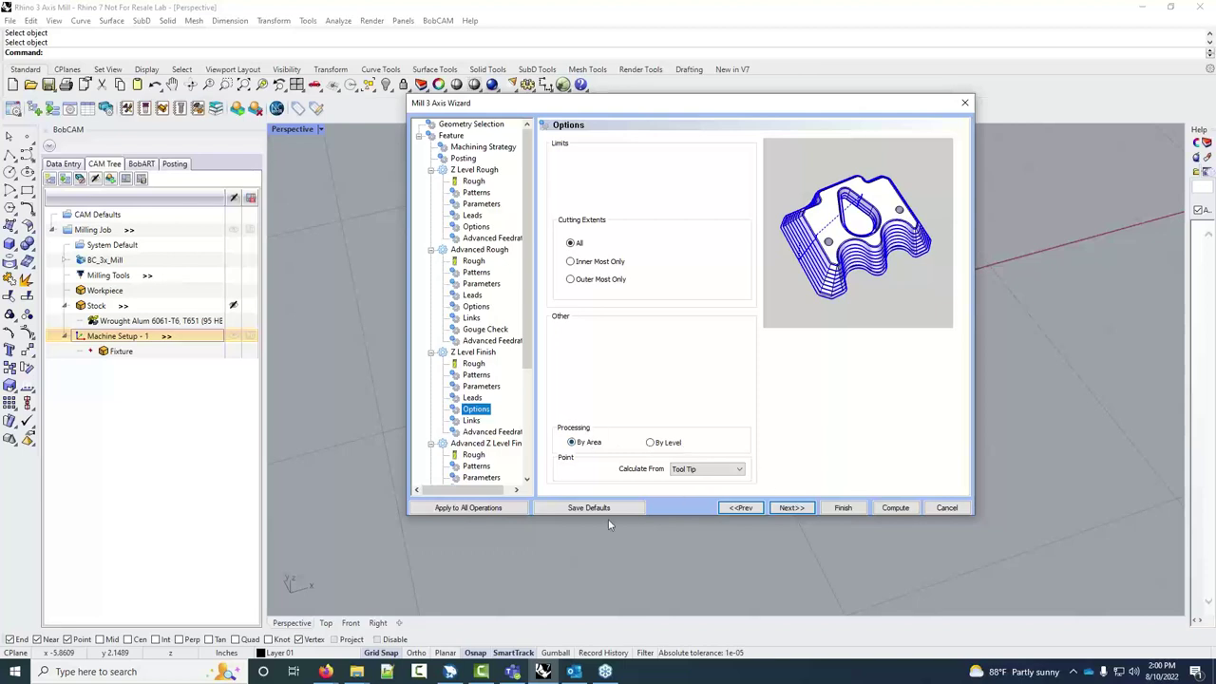
Keep the Calculate From setting at Tool Tip
{"action": "left_click", "coordinate": [736, 470]}
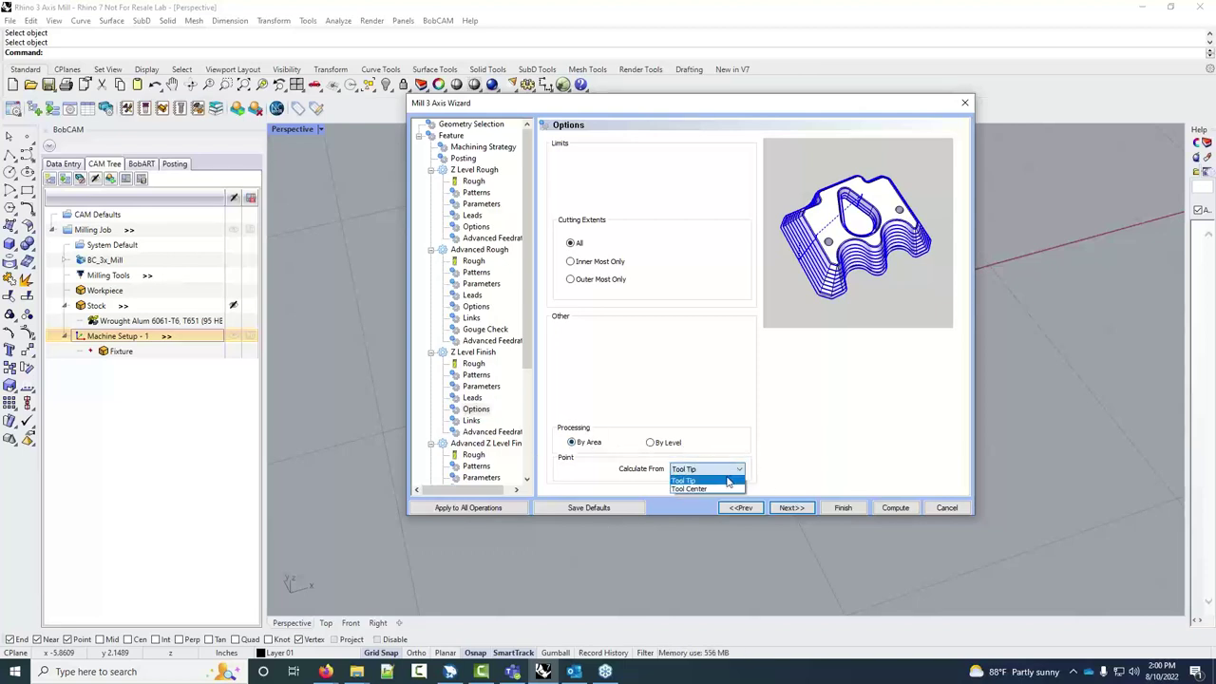
{"action": "left_click", "coordinate": [727, 481]}
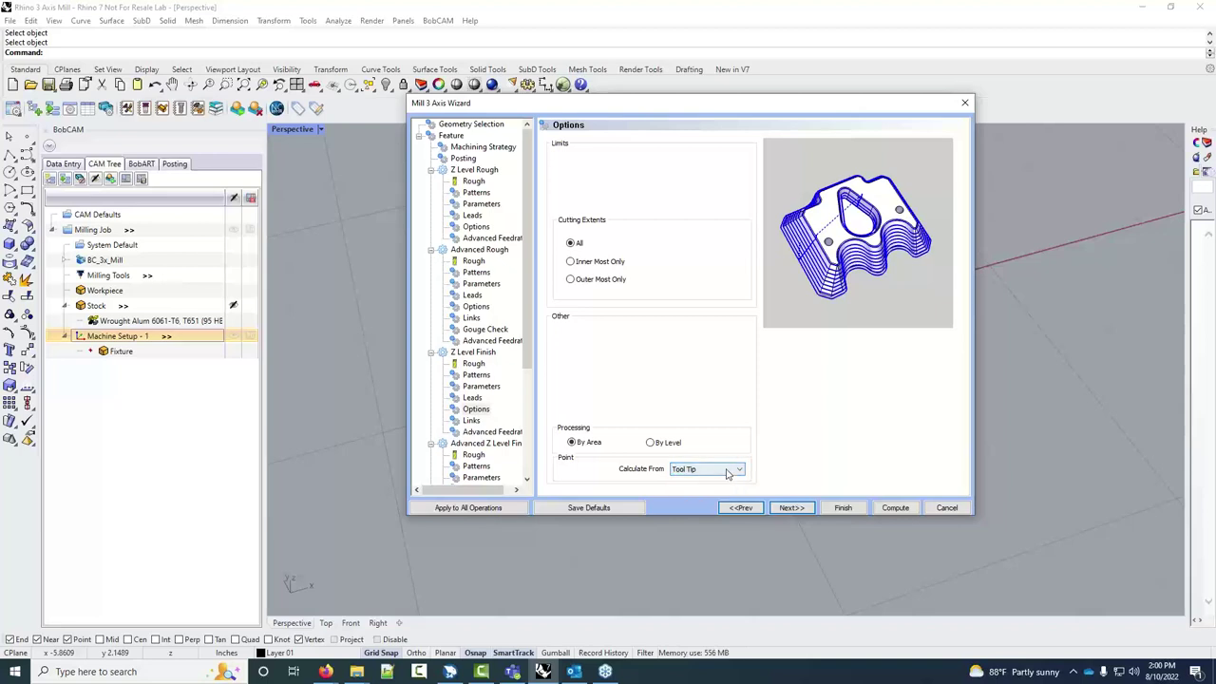
{"action": "left_click", "coordinate": [737, 470]}
{"action": "left_click", "coordinate": [777, 457]}
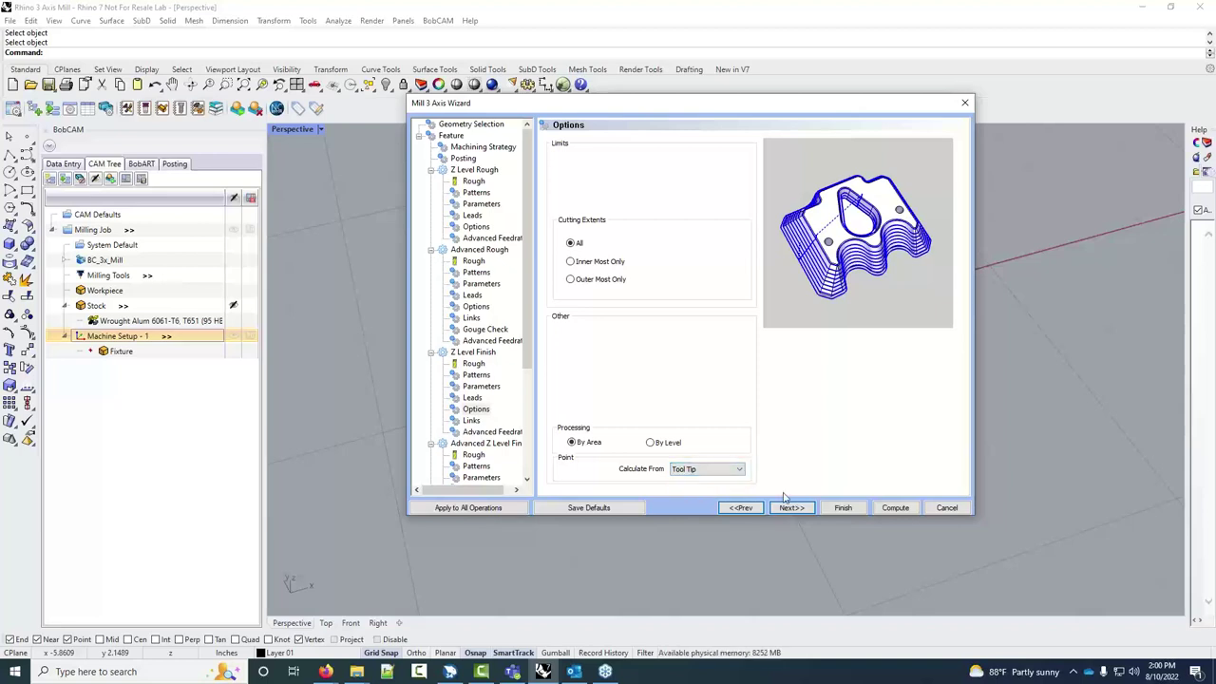
On the Links page, preview Horizontal/Vertical, Spiral, Retract and S-Link, keeping Follow linking
{"action": "left_click", "coordinate": [791, 508]}
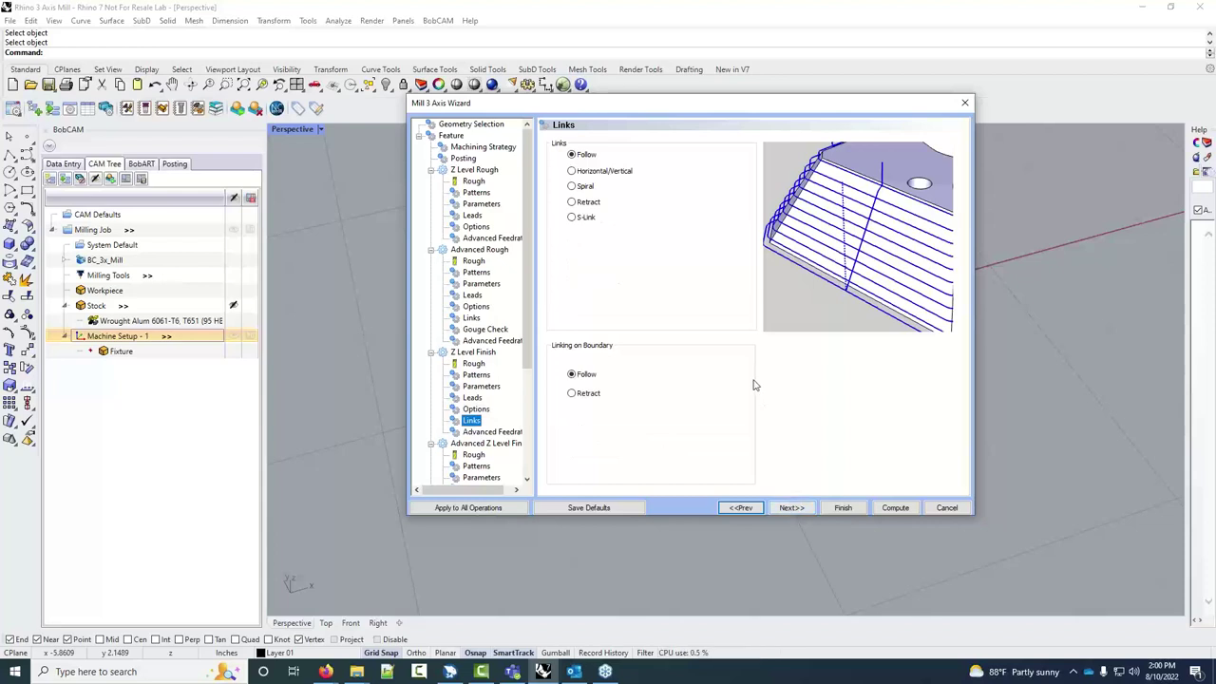
{"action": "left_click", "coordinate": [587, 157]}
{"action": "left_click", "coordinate": [589, 171]}
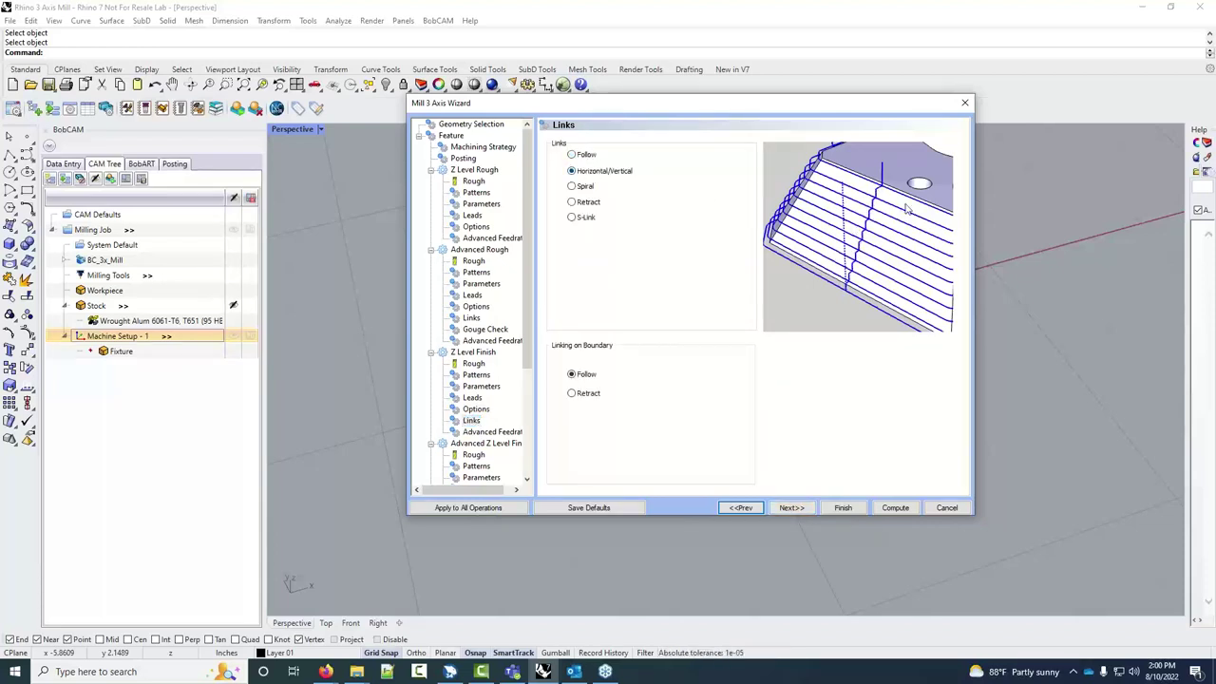
{"action": "left_click", "coordinate": [585, 188]}
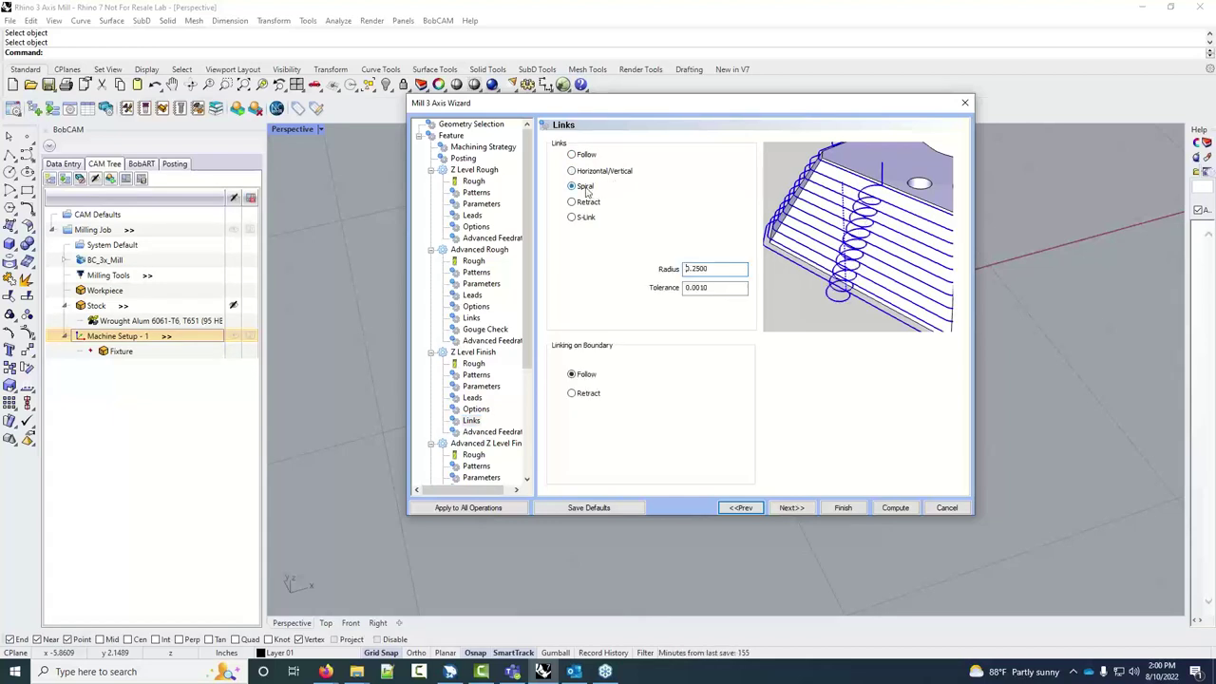
{"action": "left_click", "coordinate": [588, 204]}
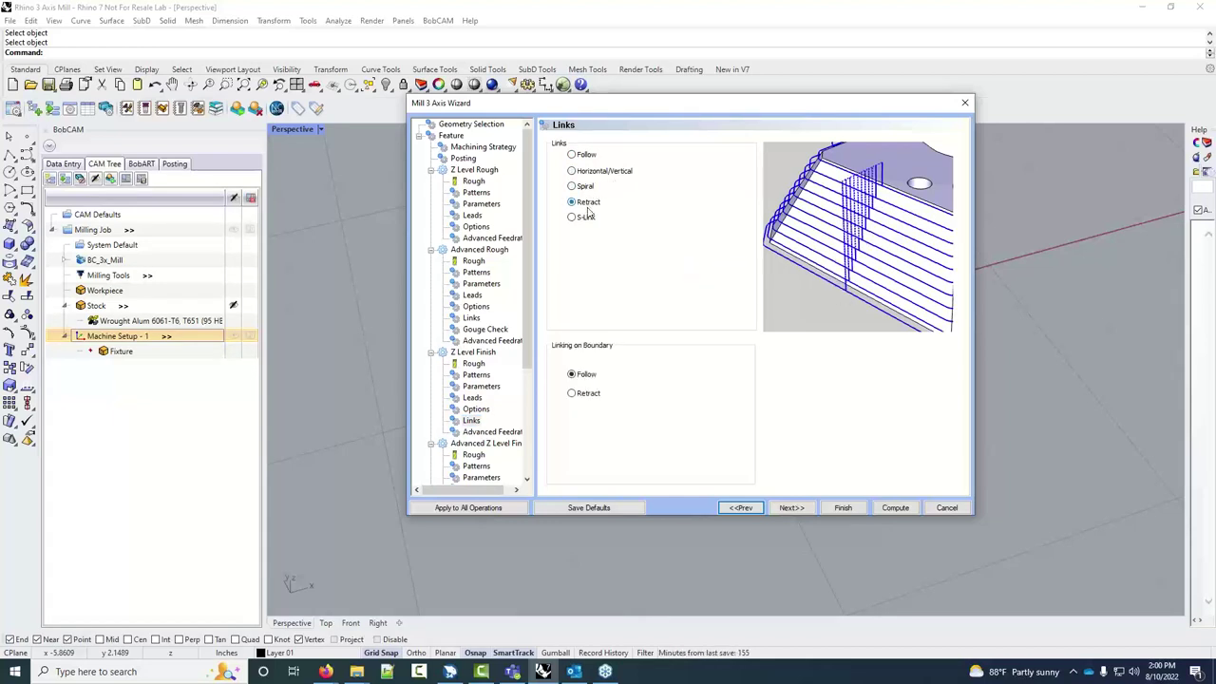
{"action": "left_click", "coordinate": [586, 217]}
{"action": "left_click", "coordinate": [582, 156]}
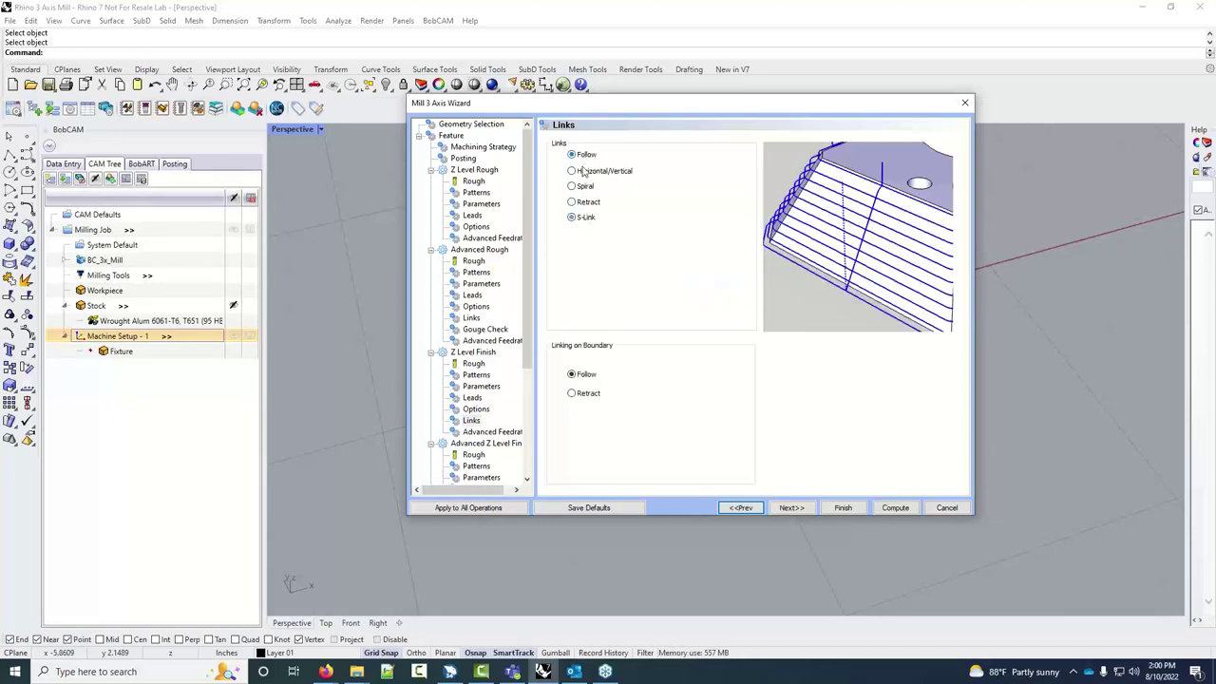
Preview Retract at the boundary, keeping boundary linking at Follow
{"action": "left_click", "coordinate": [581, 374]}
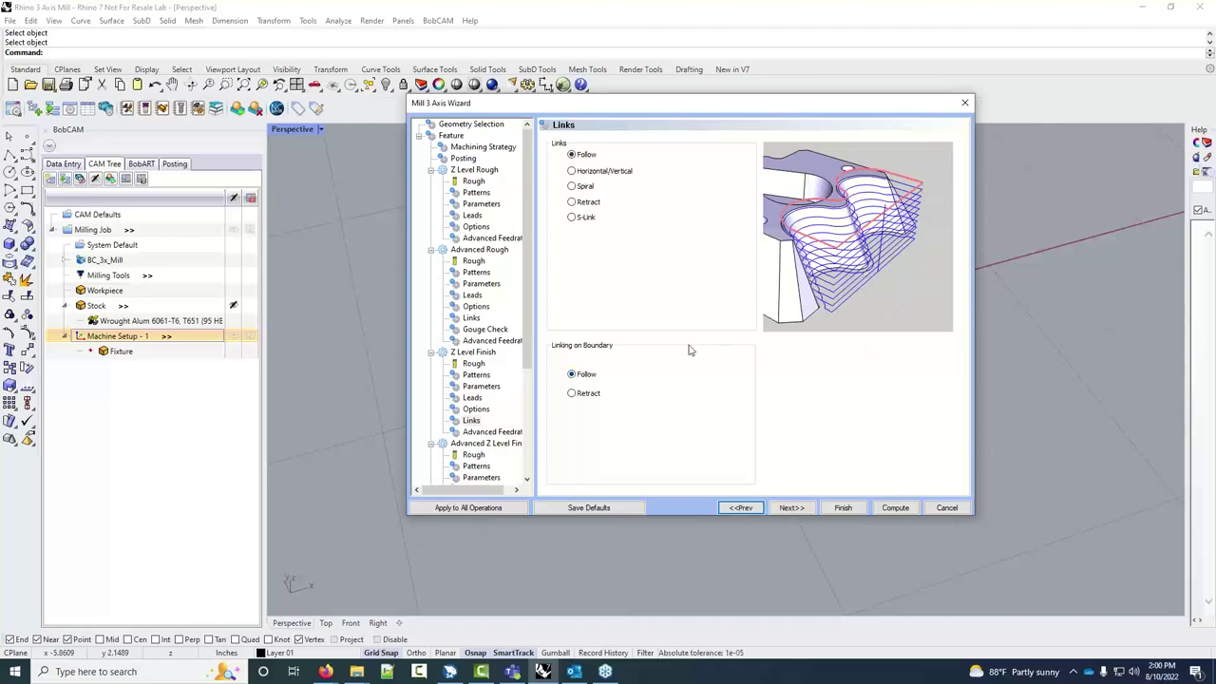
{"action": "left_click", "coordinate": [571, 394]}
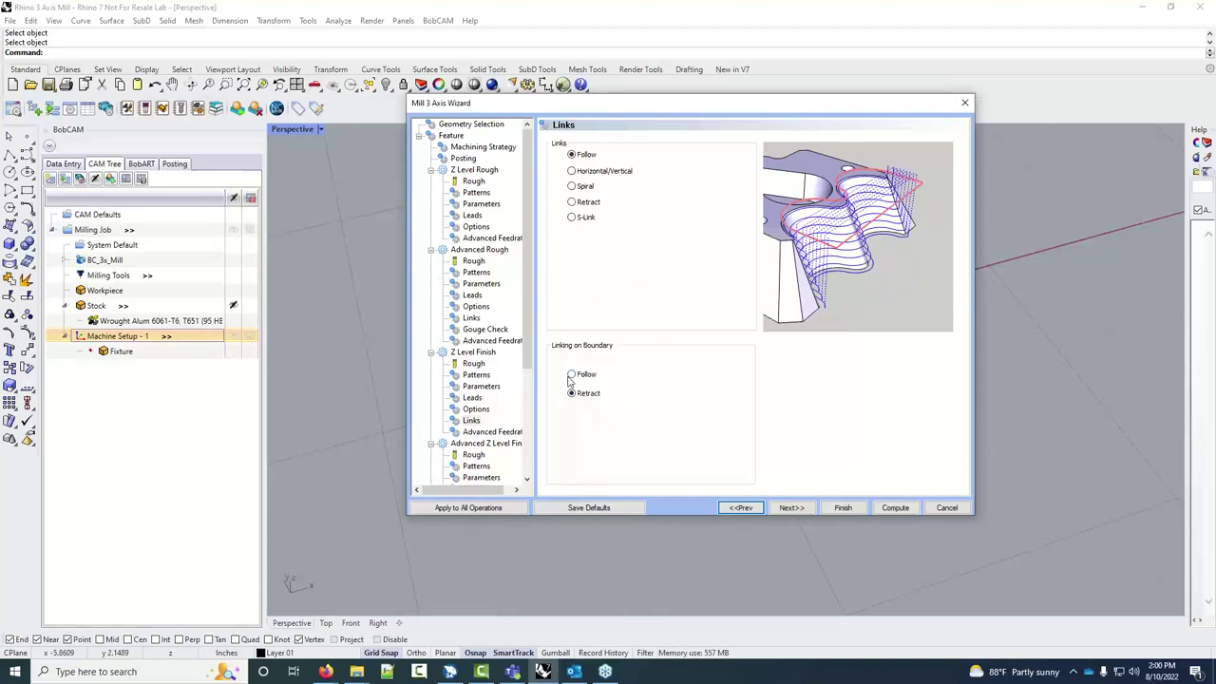
{"action": "left_click", "coordinate": [588, 377]}
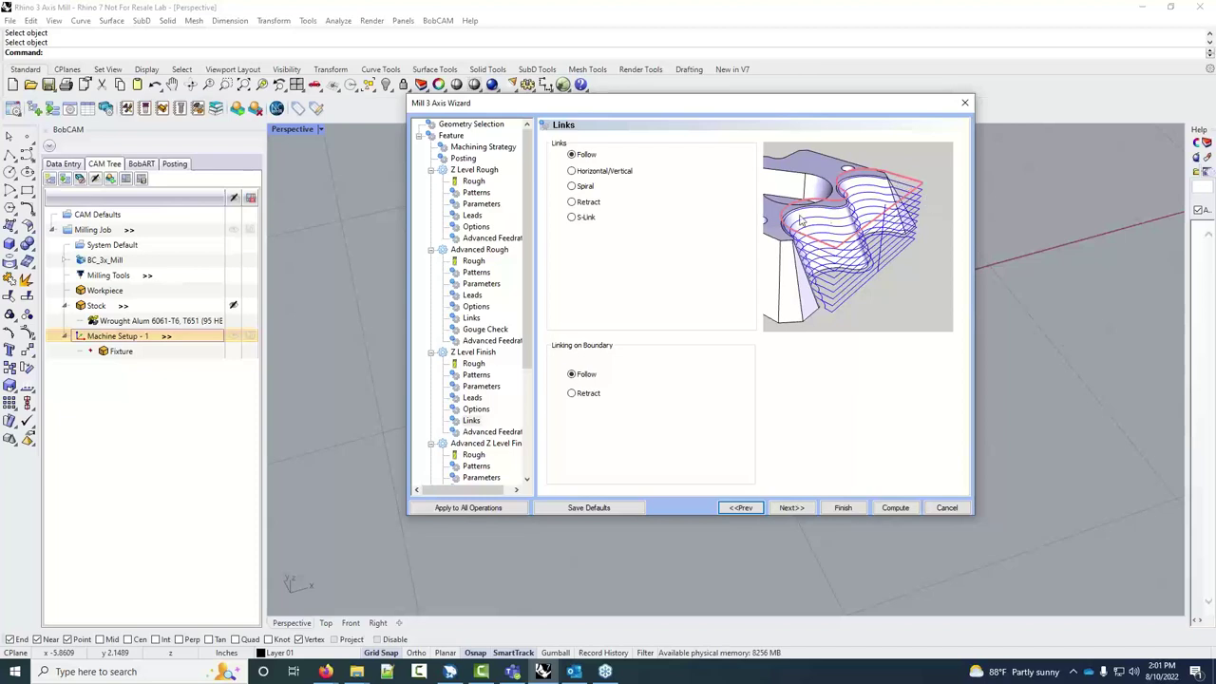
{"action": "left_click", "coordinate": [792, 507]}
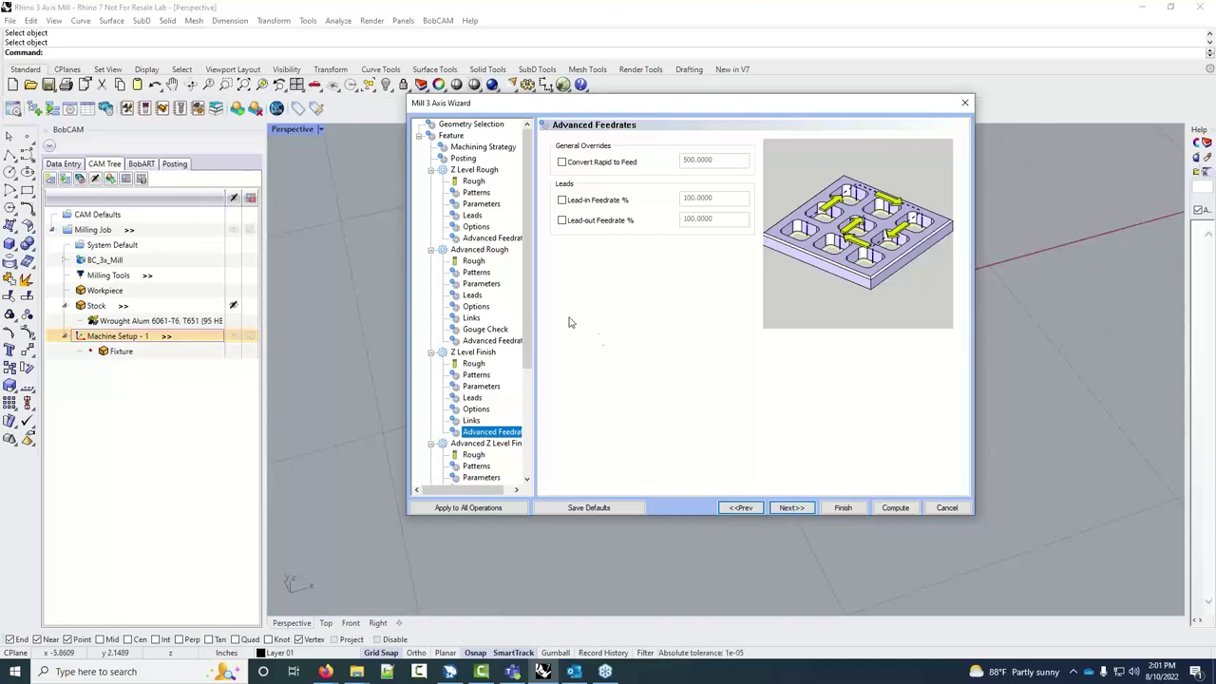
Leave Convert Rapid to Feed and Lead-in Feedrate % off, advancing to the Patterns page
{"action": "left_click", "coordinate": [604, 163]}
{"action": "left_click", "coordinate": [604, 165]}
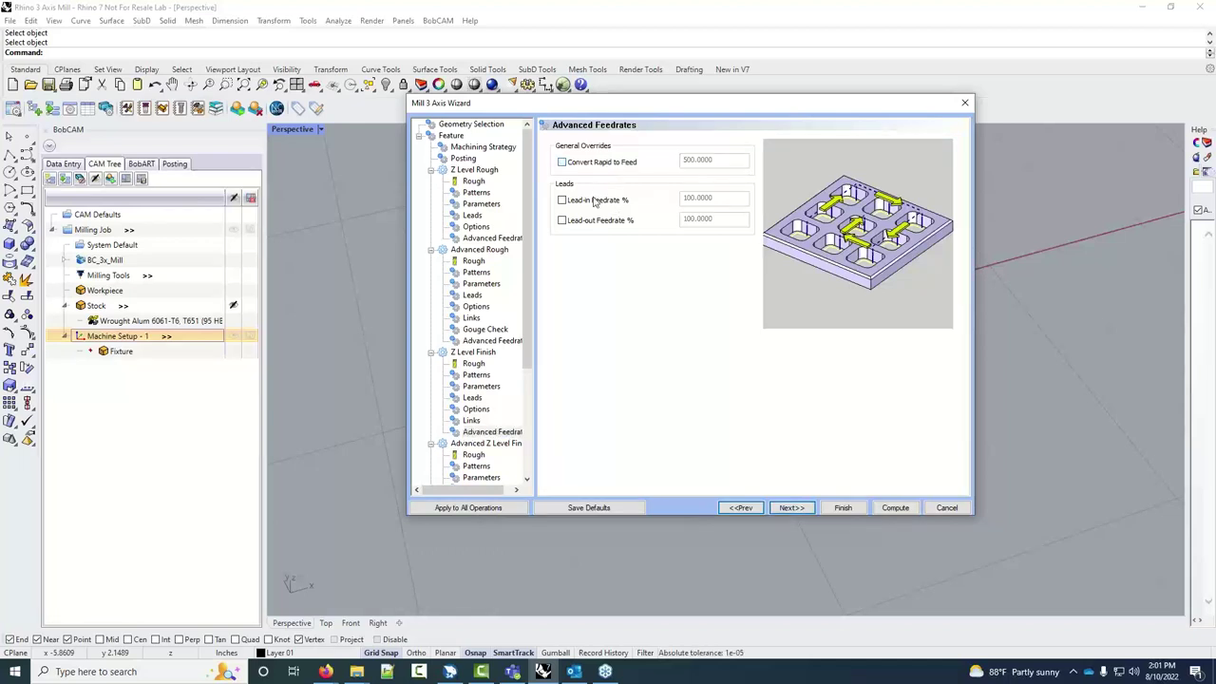
{"action": "left_click", "coordinate": [594, 200]}
{"action": "left_click", "coordinate": [595, 200]}
{"action": "left_click", "coordinate": [790, 507]}
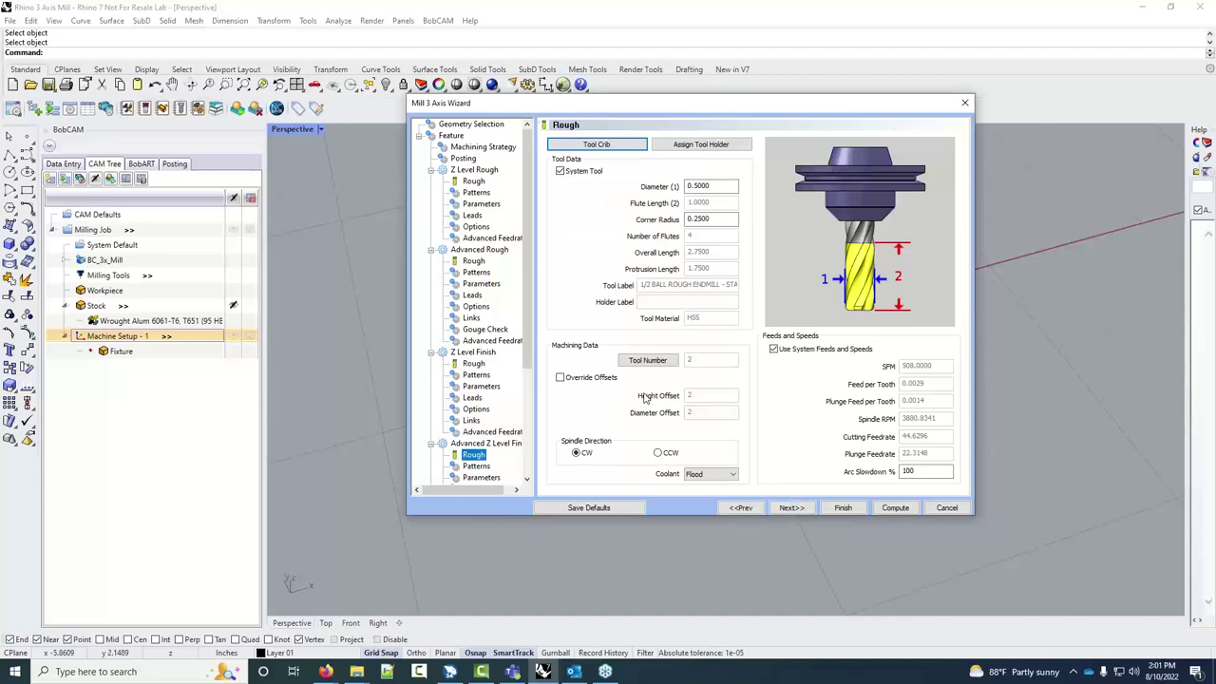
{"action": "left_click", "coordinate": [787, 508]}
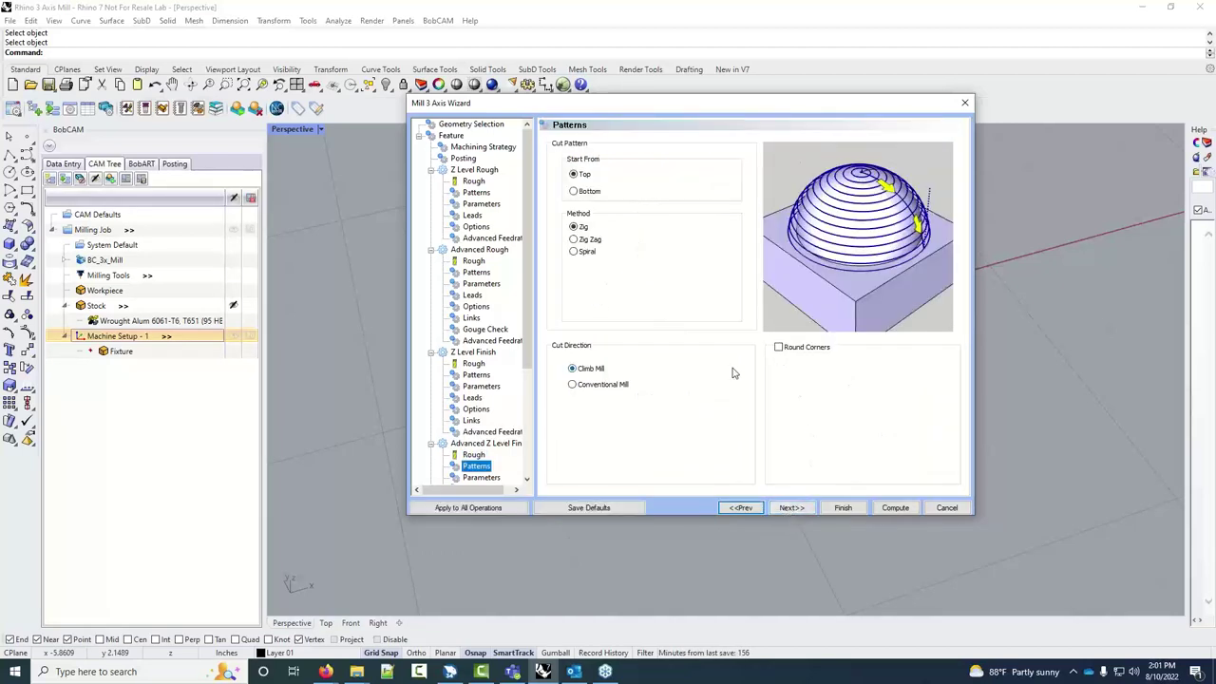
Preview Start From Bottom, then open the Advanced Z Level Finish Patterns page
{"action": "left_click", "coordinate": [575, 178]}
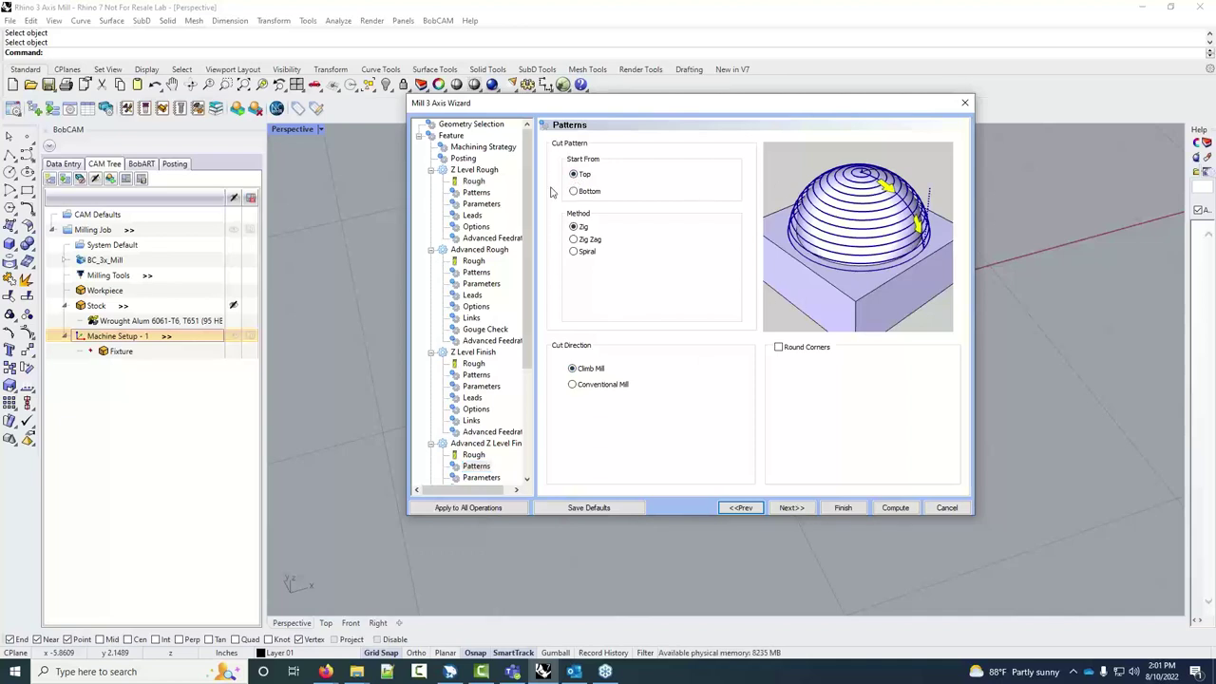
{"action": "left_click", "coordinate": [580, 194]}
{"action": "left_click", "coordinate": [476, 375]}
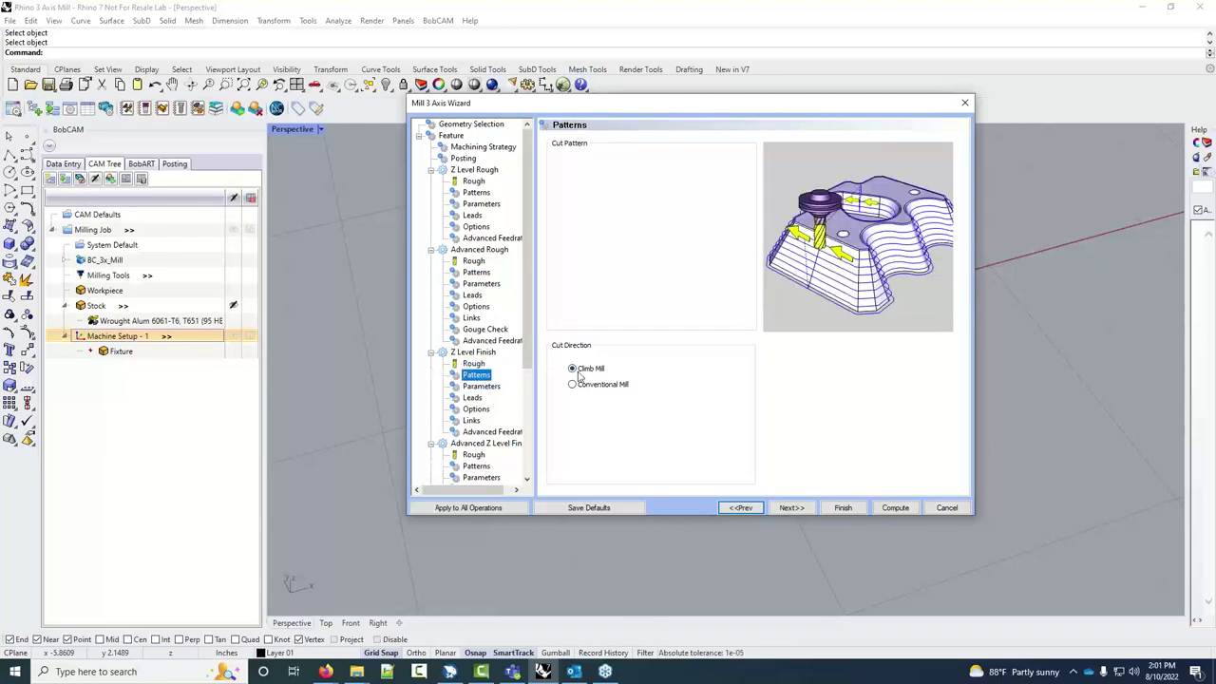
{"action": "scroll", "coordinate": [502, 420], "scroll_direction": "down", "scroll_amount": 3}
{"action": "left_click", "coordinate": [476, 363]}
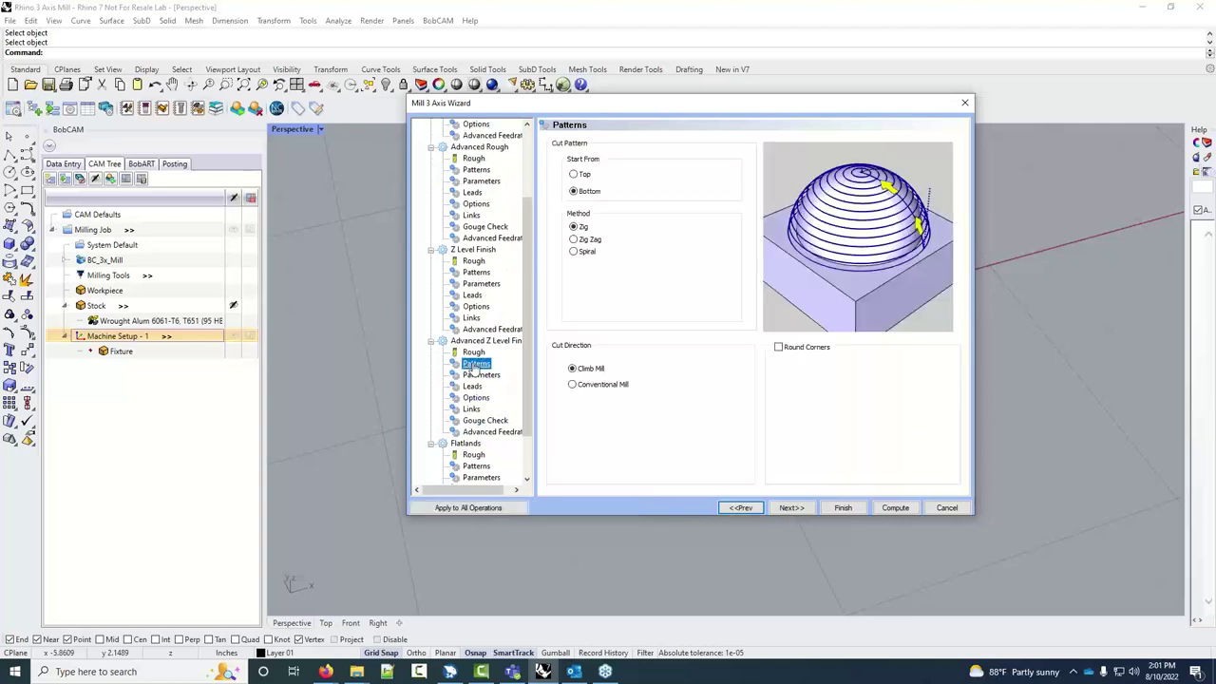
Set the pattern to start from Top, Zig method, Climb Mill
{"action": "left_click", "coordinate": [576, 175]}
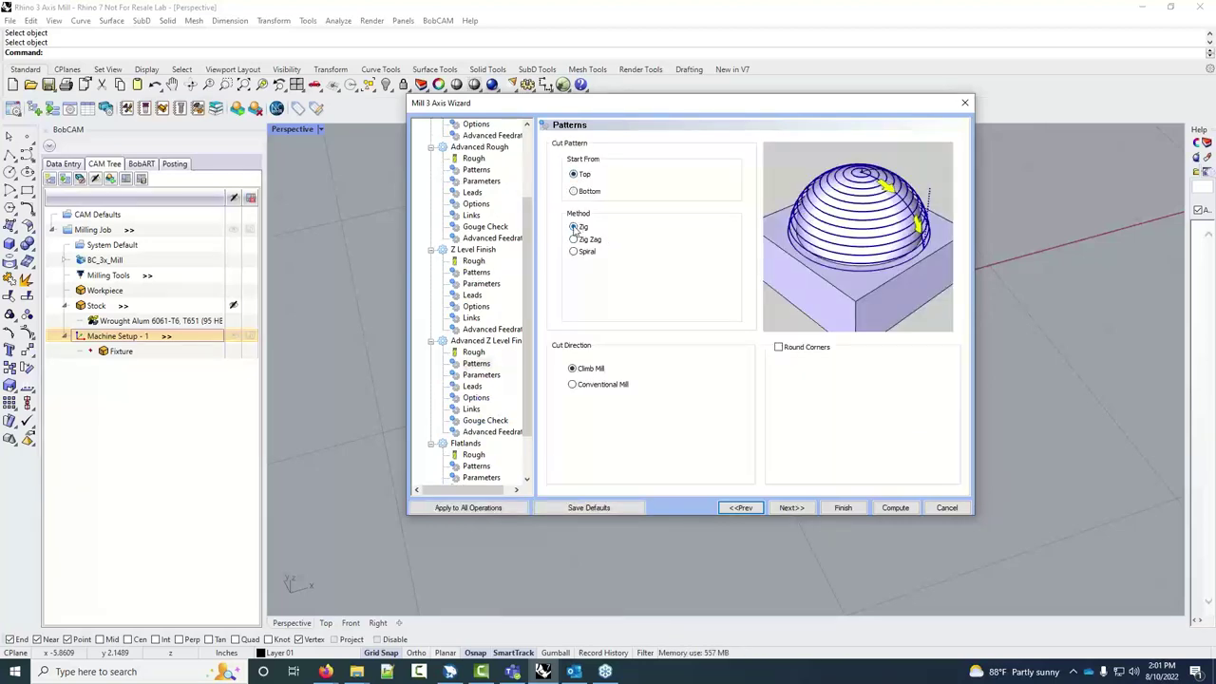
{"action": "left_click", "coordinate": [574, 227]}
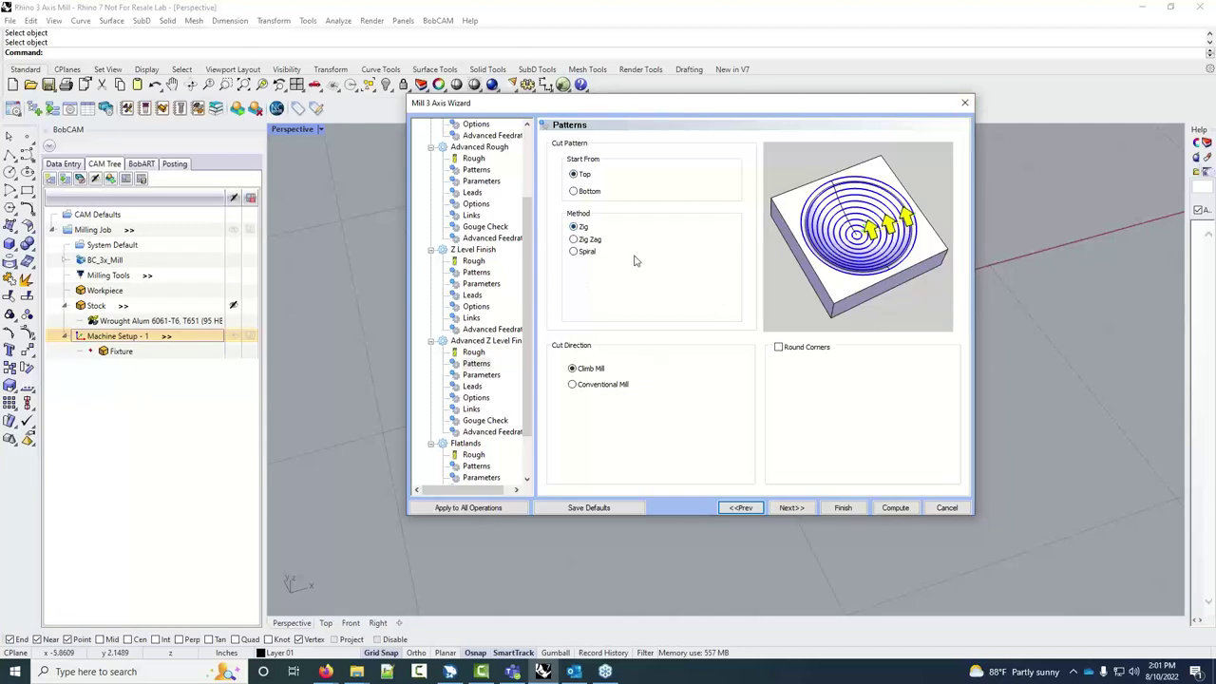
{"action": "left_click", "coordinate": [575, 253]}
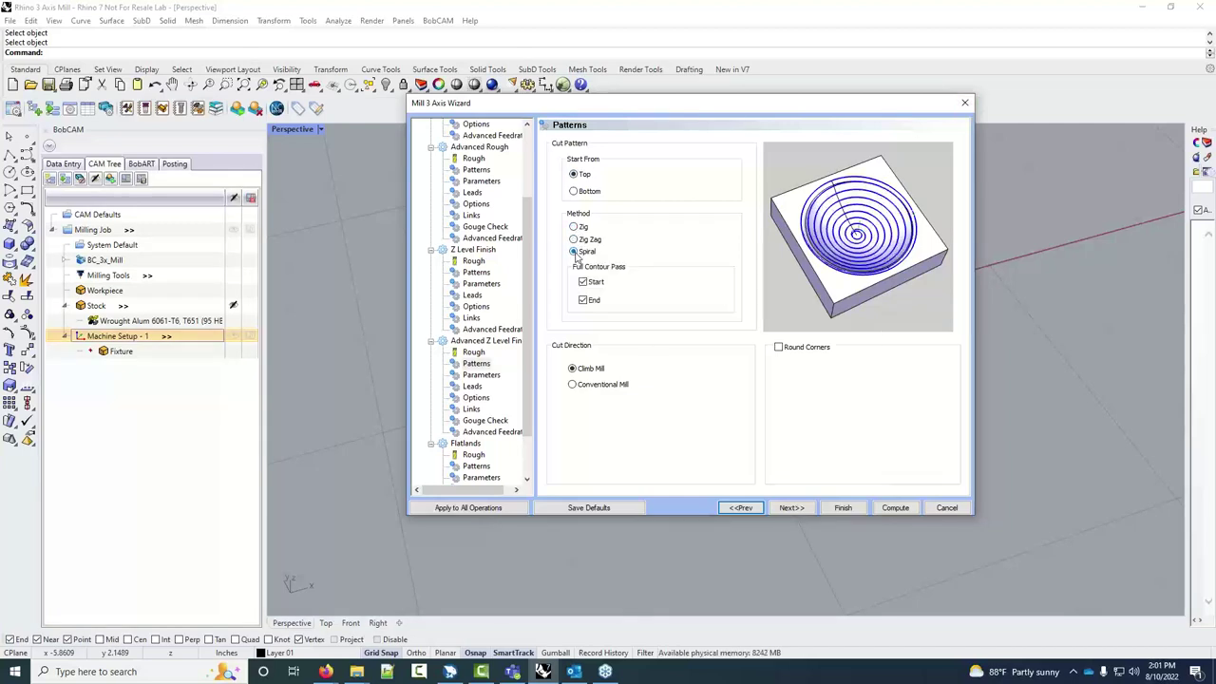
{"action": "left_click", "coordinate": [575, 227]}
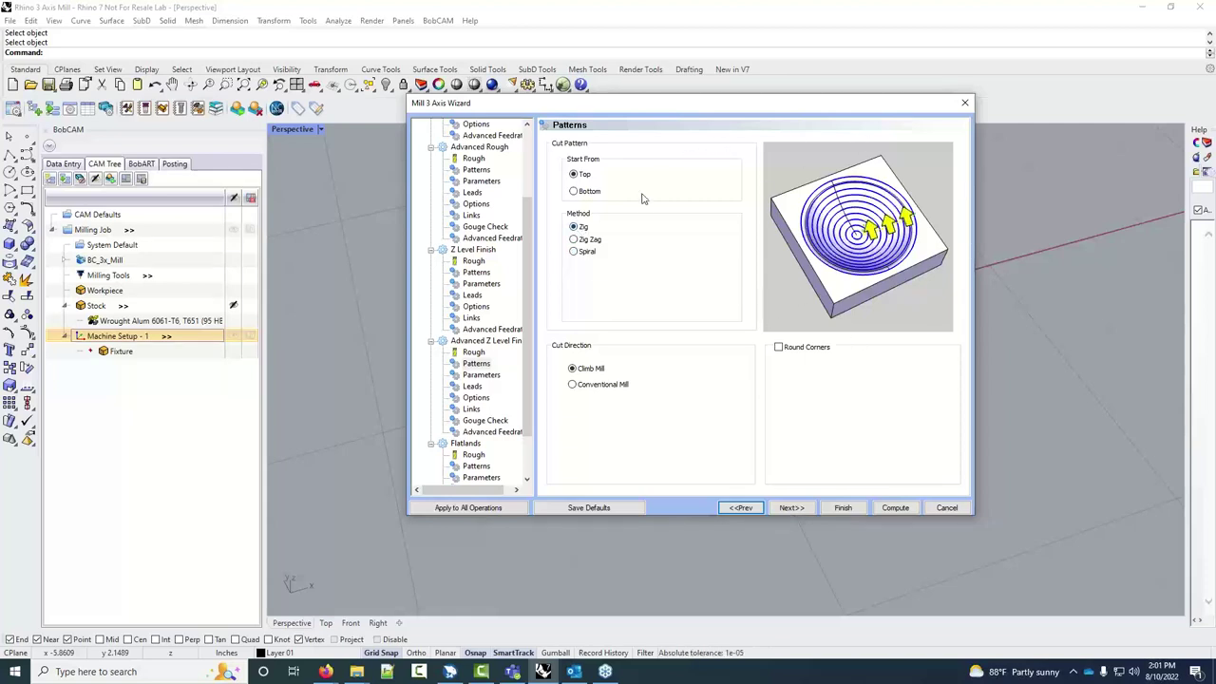
{"action": "left_click", "coordinate": [574, 252]}
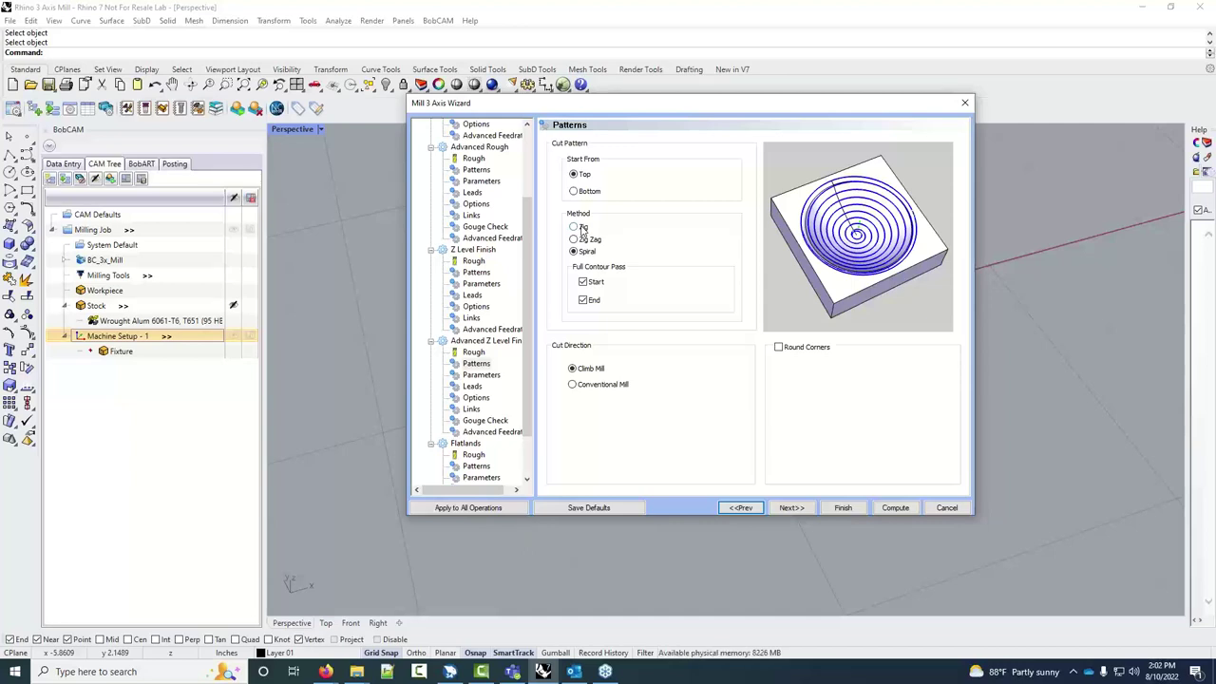
{"action": "left_click", "coordinate": [580, 228]}
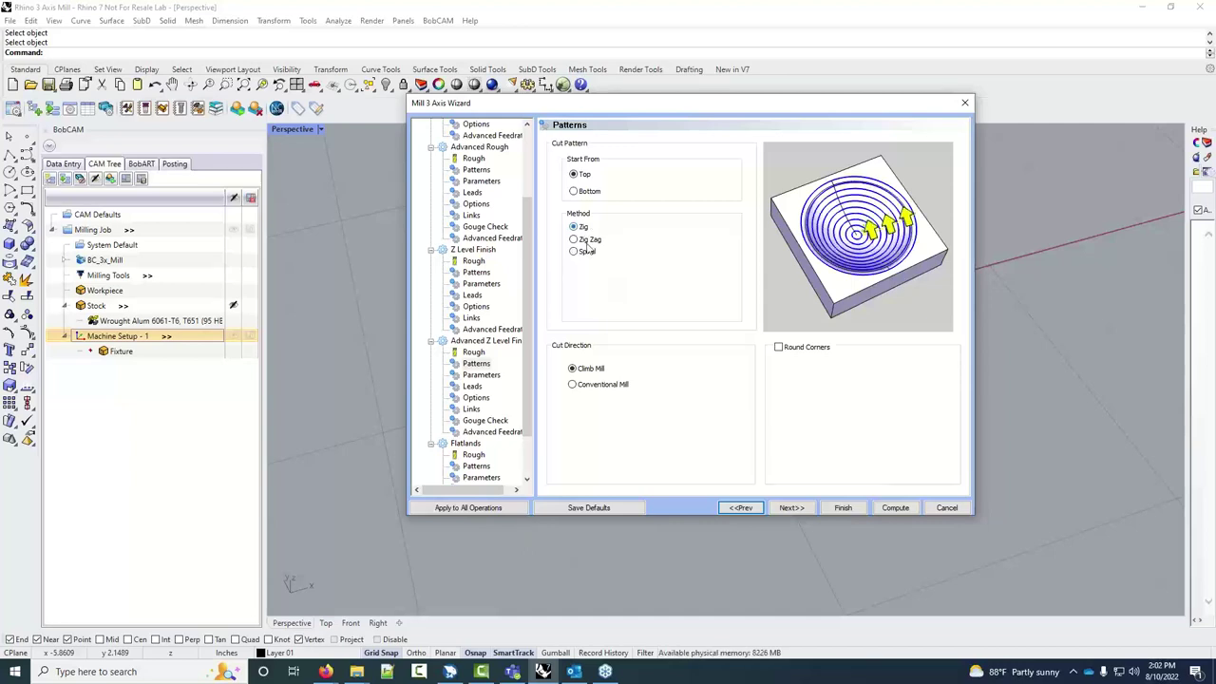
{"action": "left_click", "coordinate": [573, 369]}
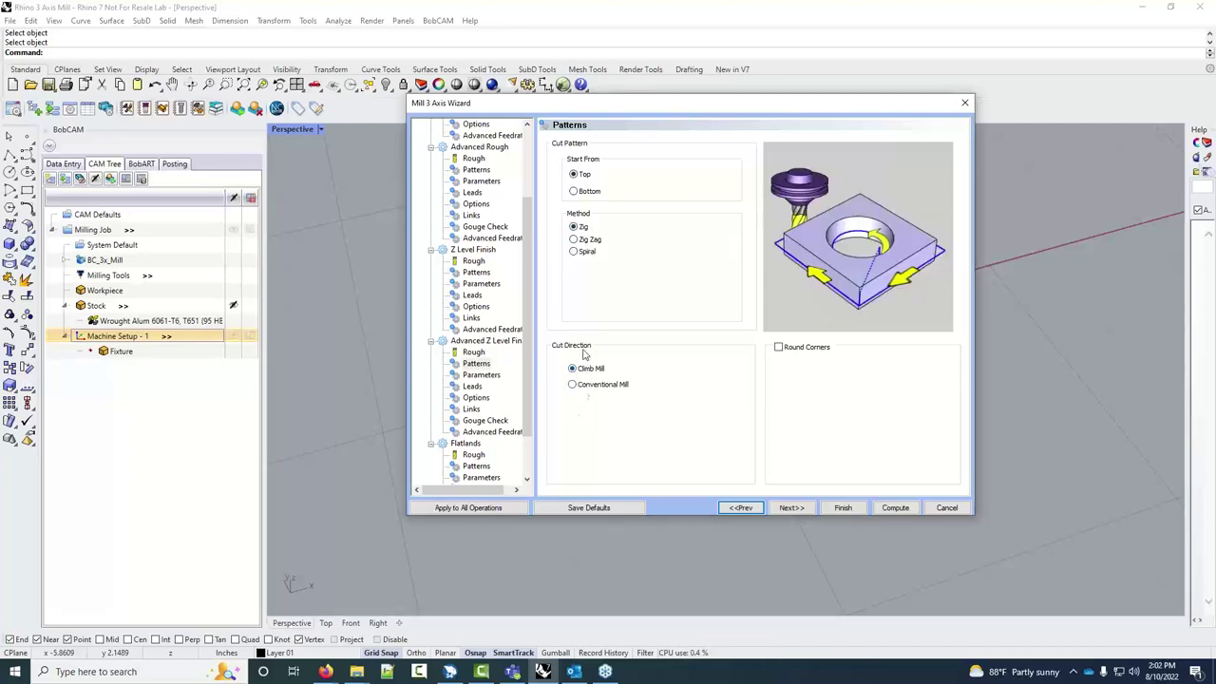
{"action": "left_click", "coordinate": [790, 507]}
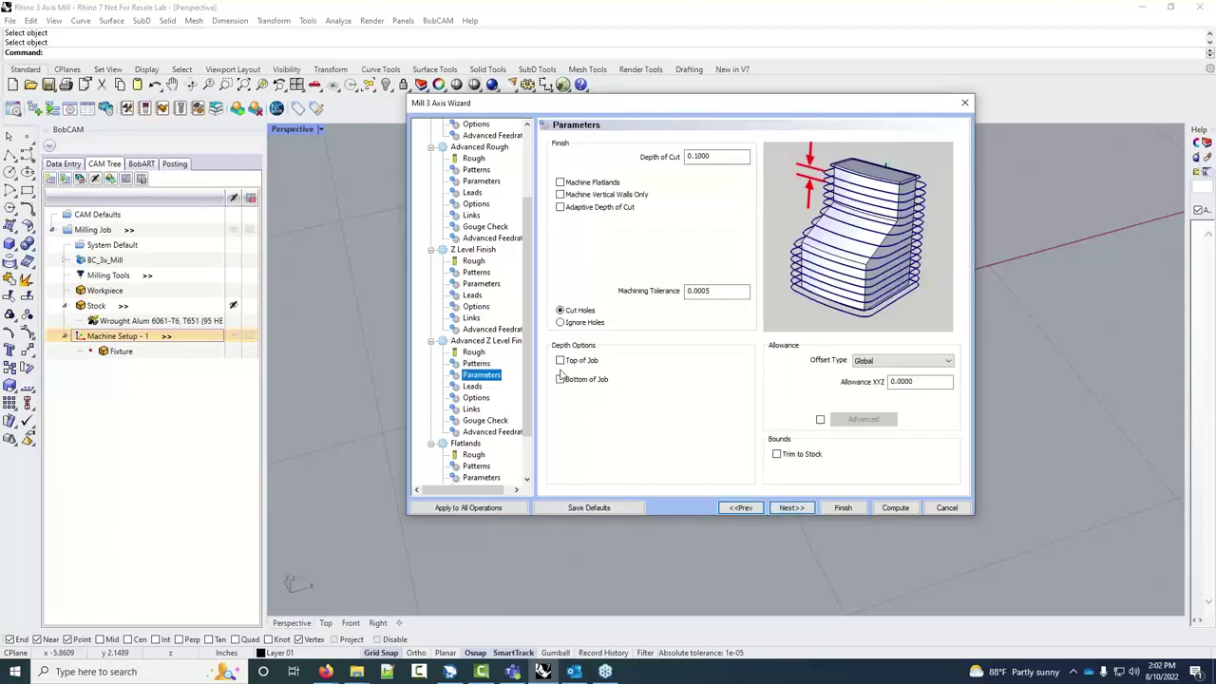
{"action": "double_click", "coordinate": [700, 156]}
Change the Advanced Z Level Finish Depth of Cut to 0.05
{"action": "type", "text": "."}
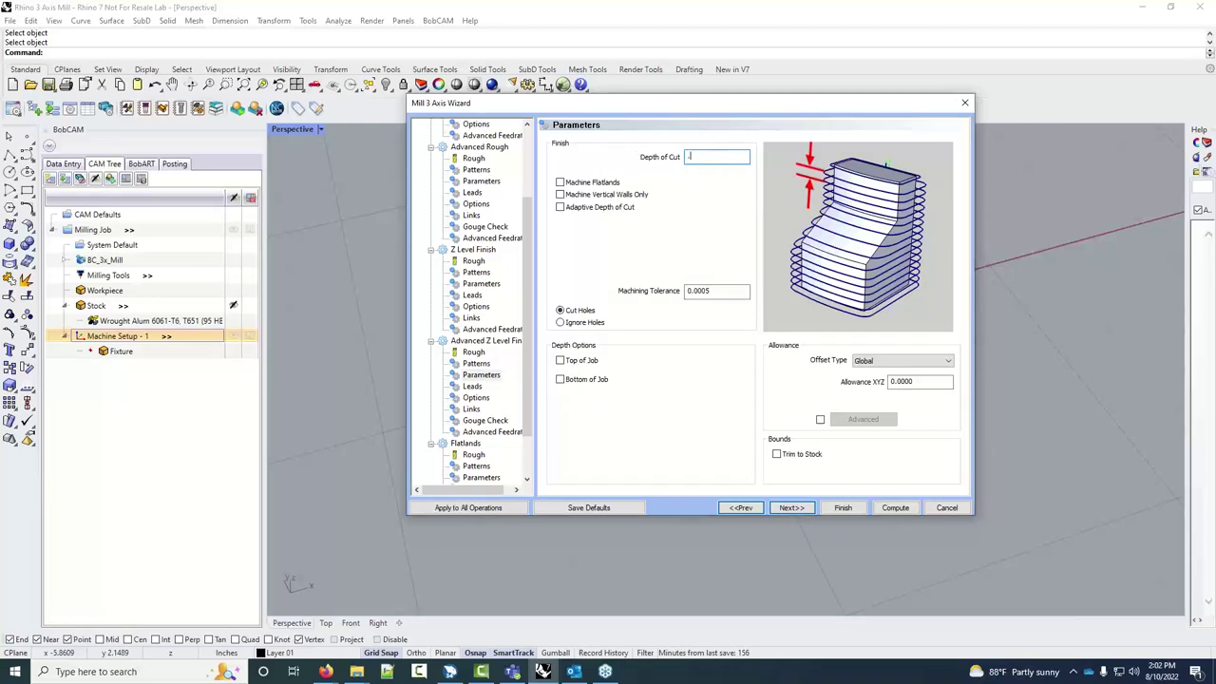
{"action": "type", "text": "05"}
{"action": "left_click", "coordinate": [726, 291]}
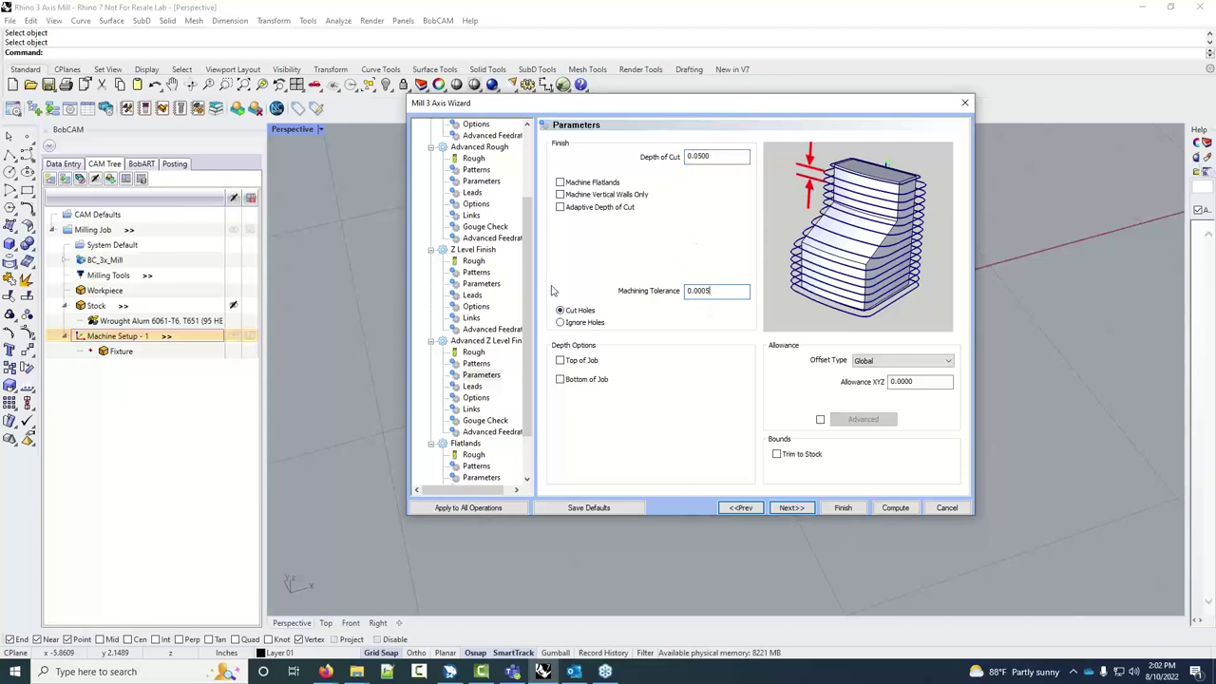
{"action": "left_click", "coordinate": [475, 363]}
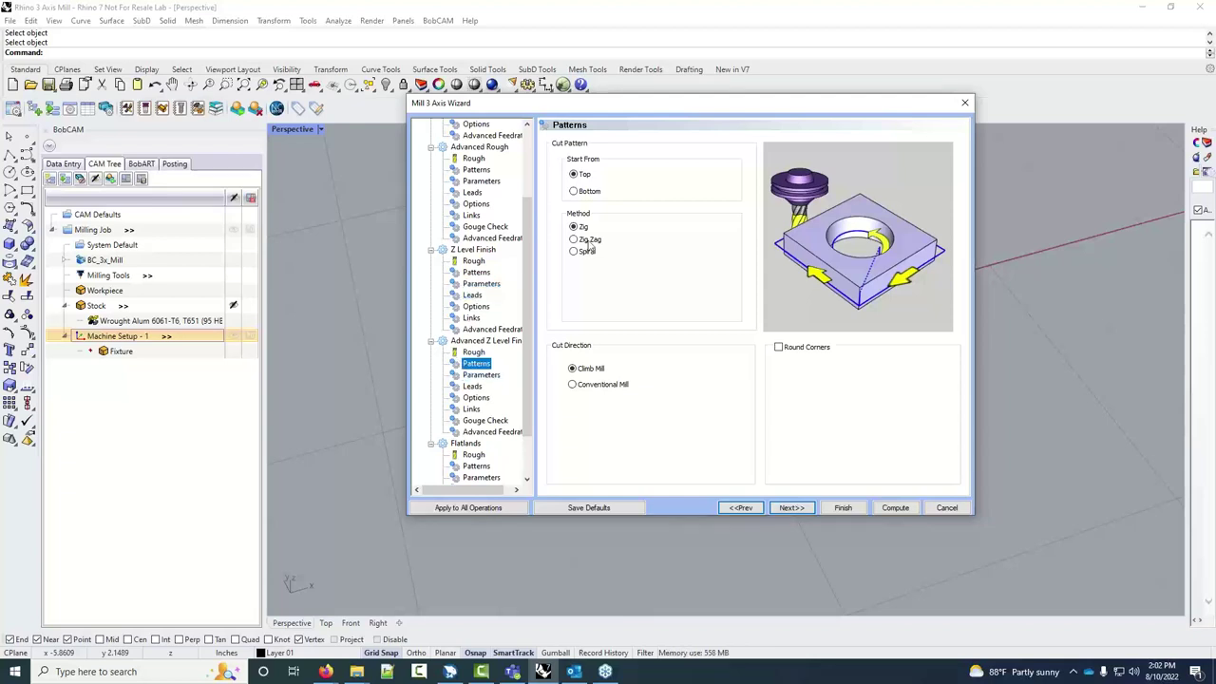
{"action": "left_click", "coordinate": [791, 507]}
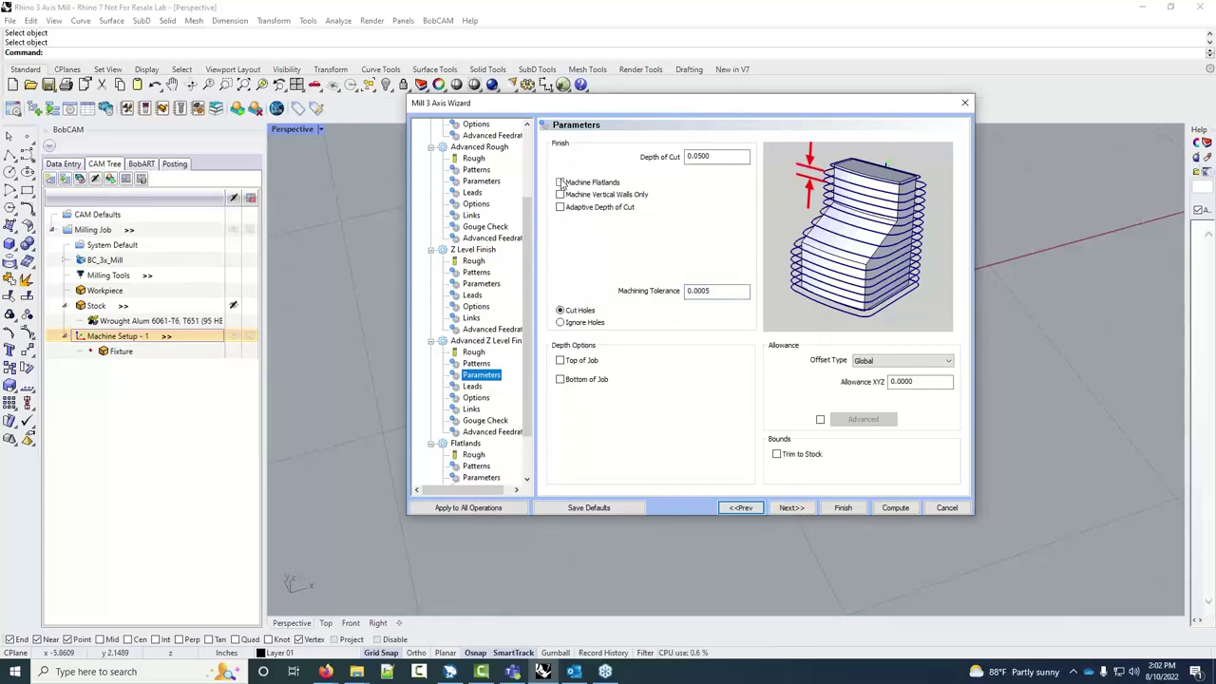
Preview Vertical Walls Only, Machine Flatlands and Adaptive Depth of Cut, leaving them unchecked
{"action": "mouse_move", "coordinate": [561, 184]}
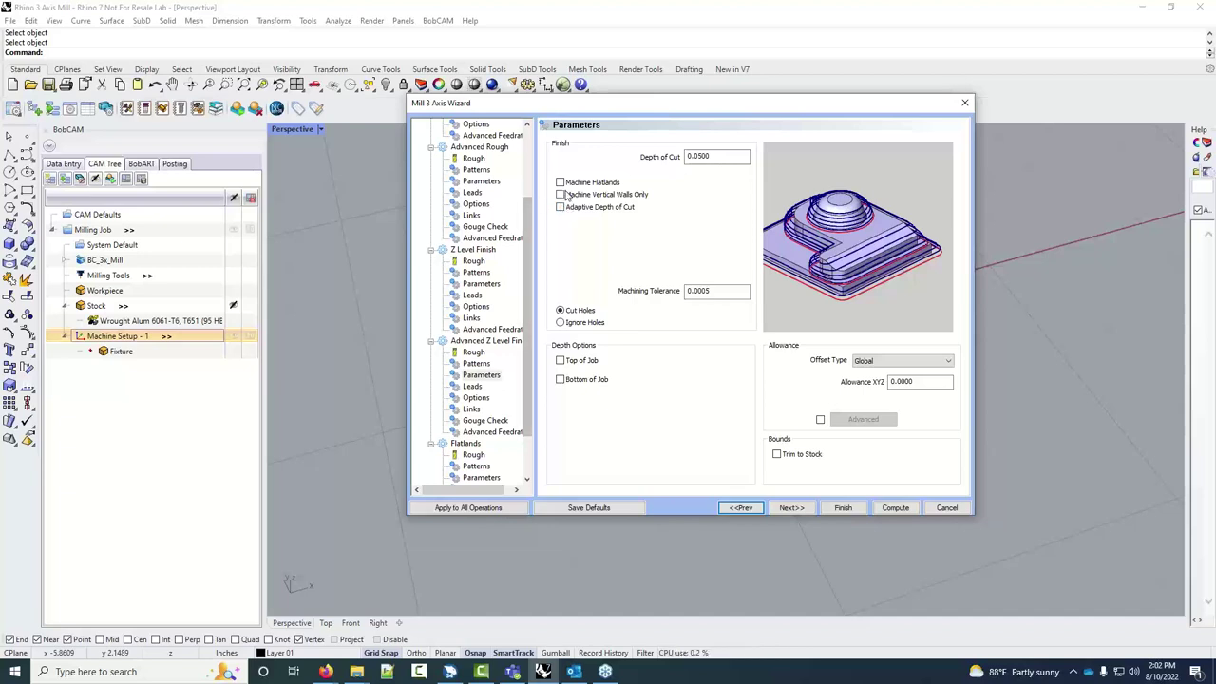
{"action": "left_click", "coordinate": [562, 195]}
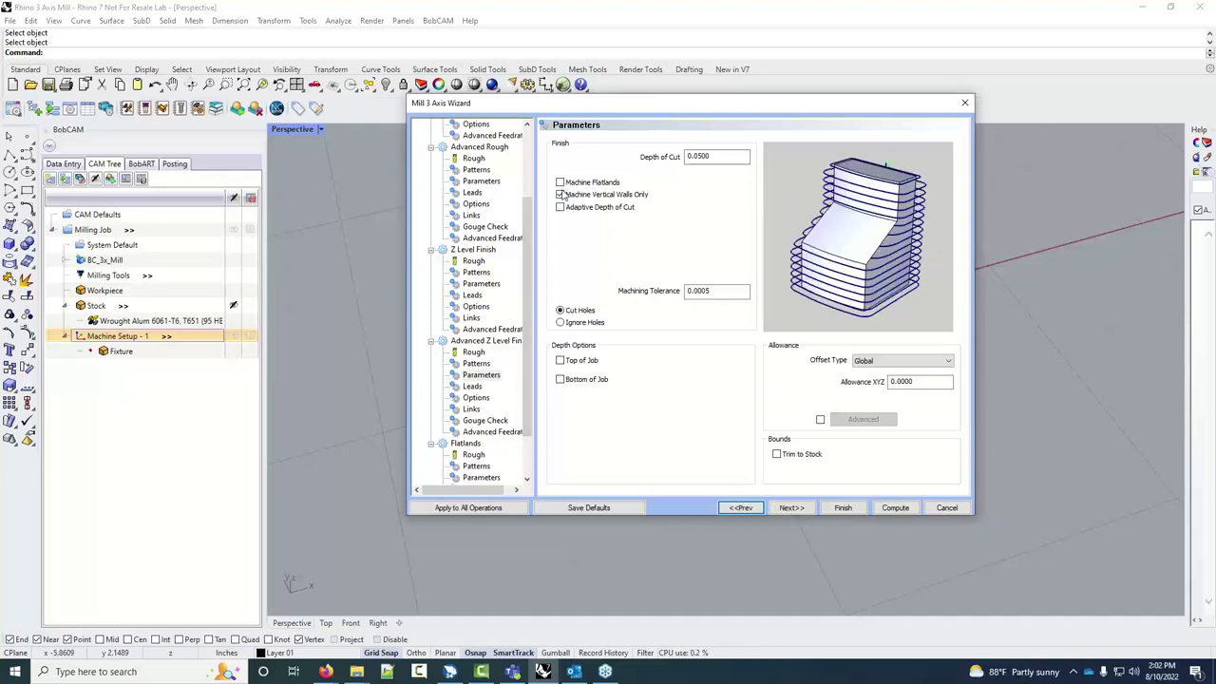
{"action": "left_click", "coordinate": [724, 161]}
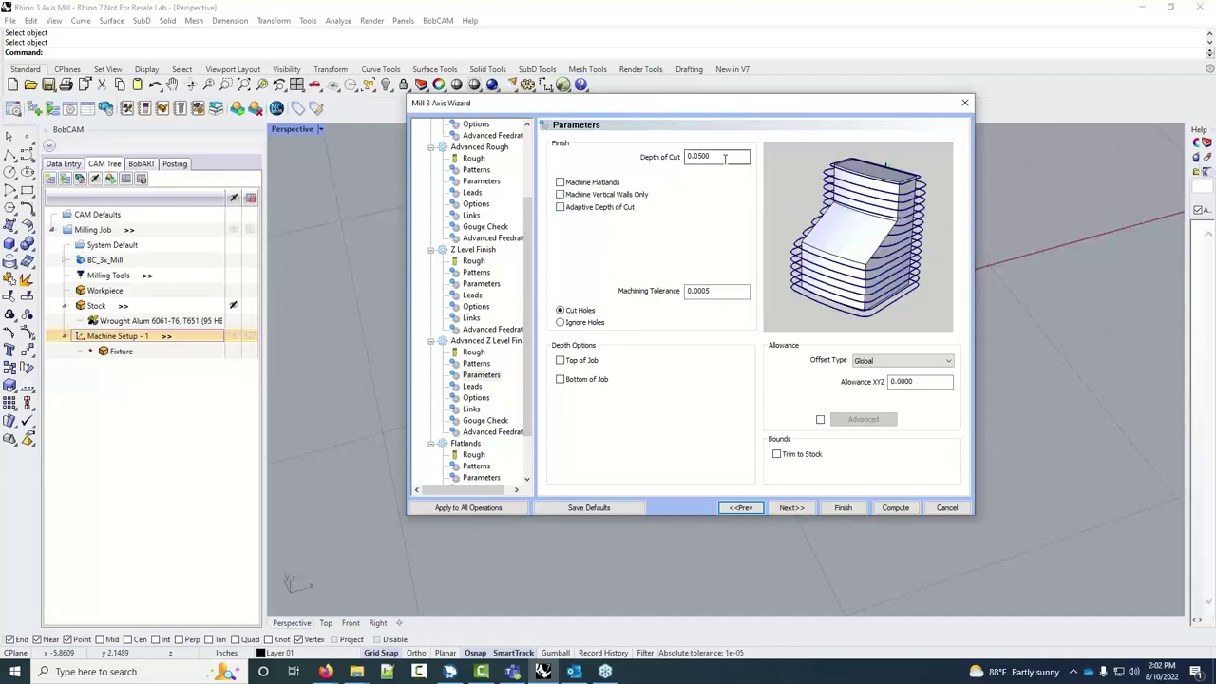
{"action": "left_click", "coordinate": [599, 182]}
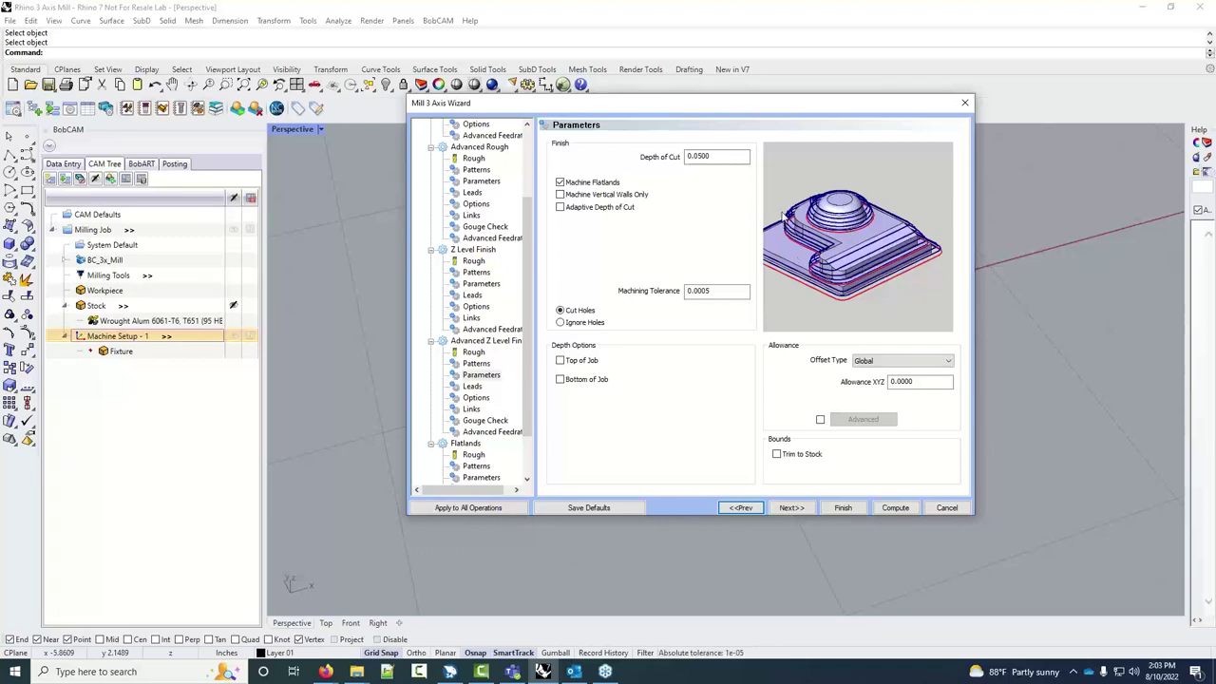
{"action": "left_click", "coordinate": [560, 183]}
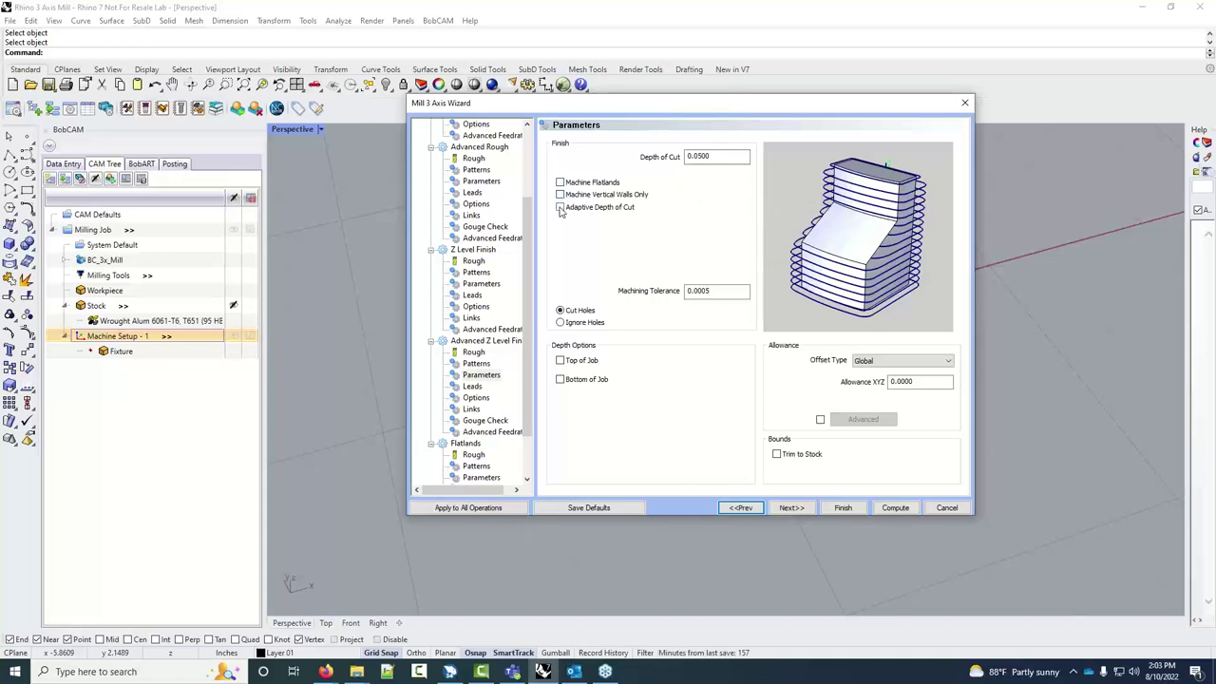
{"action": "left_click", "coordinate": [561, 207]}
{"action": "left_click", "coordinate": [560, 207]}
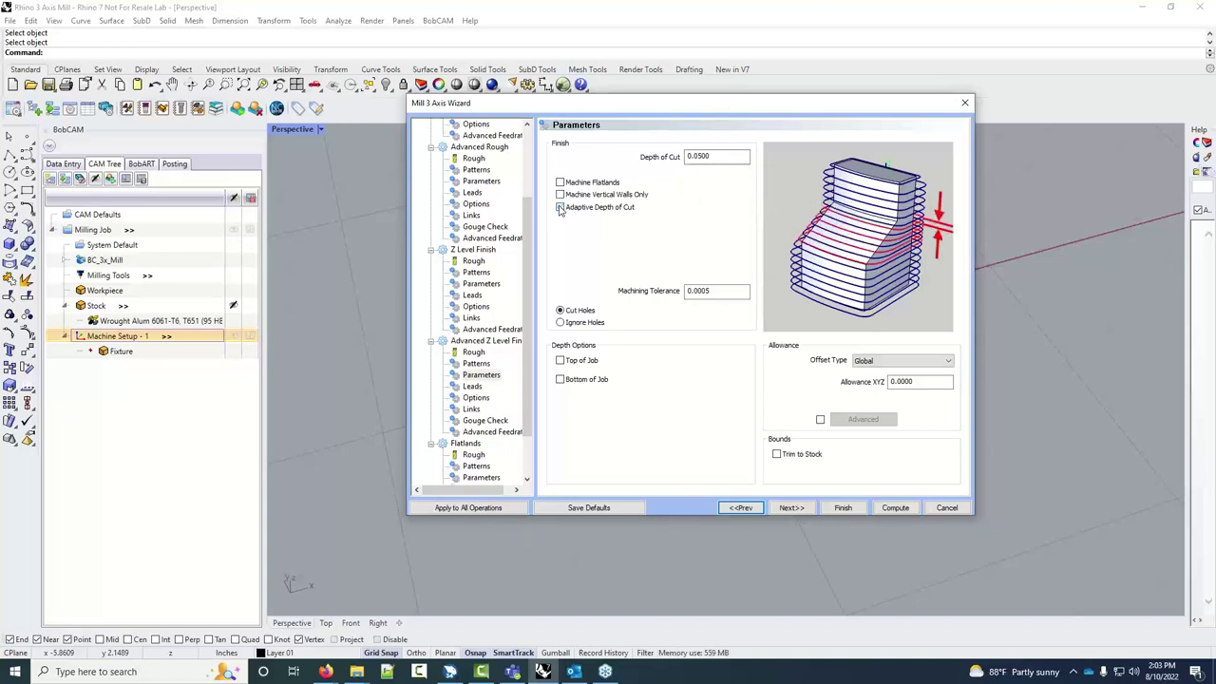
{"action": "left_click", "coordinate": [728, 158]}
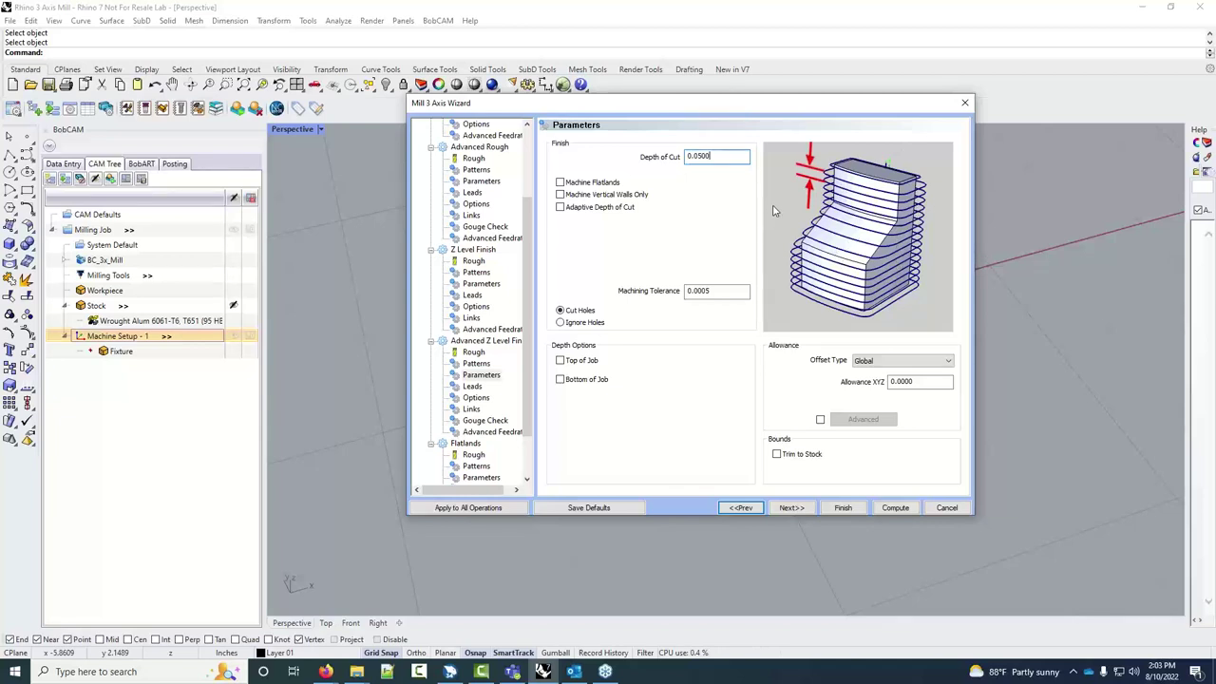
Enable Adaptive Depth of Cut with 0.02 minimum step and 0.05 maximum stepover
{"action": "left_click", "coordinate": [622, 208]}
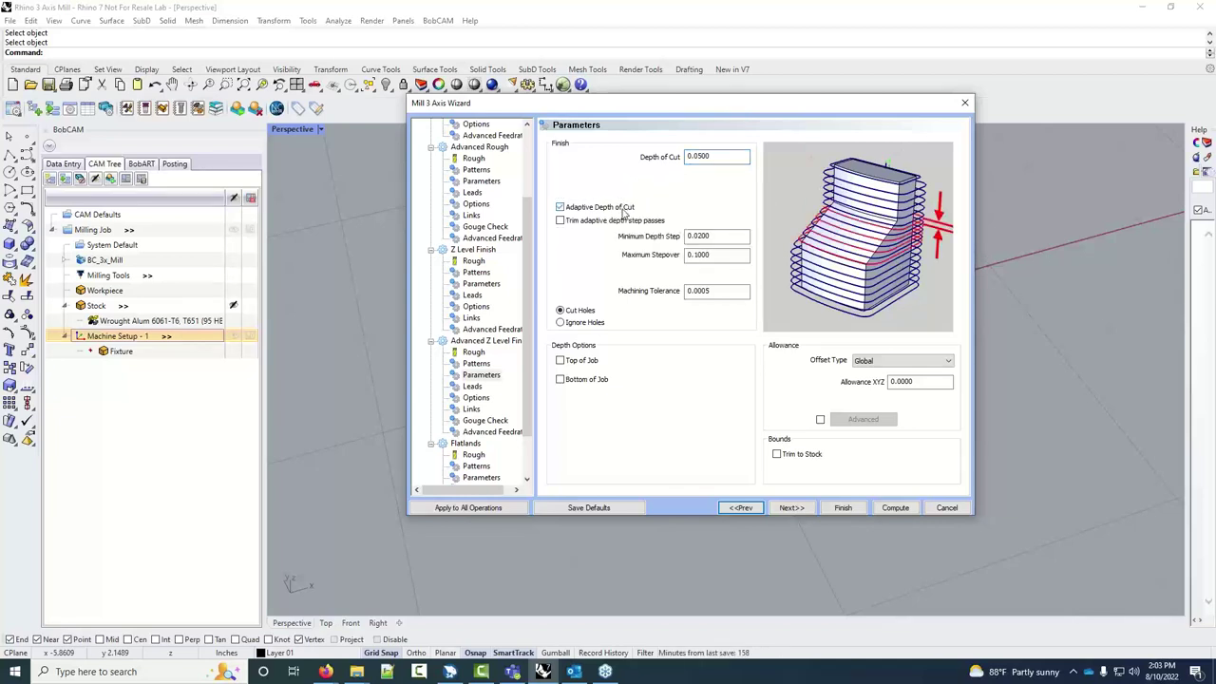
{"action": "double_click", "coordinate": [703, 156]}
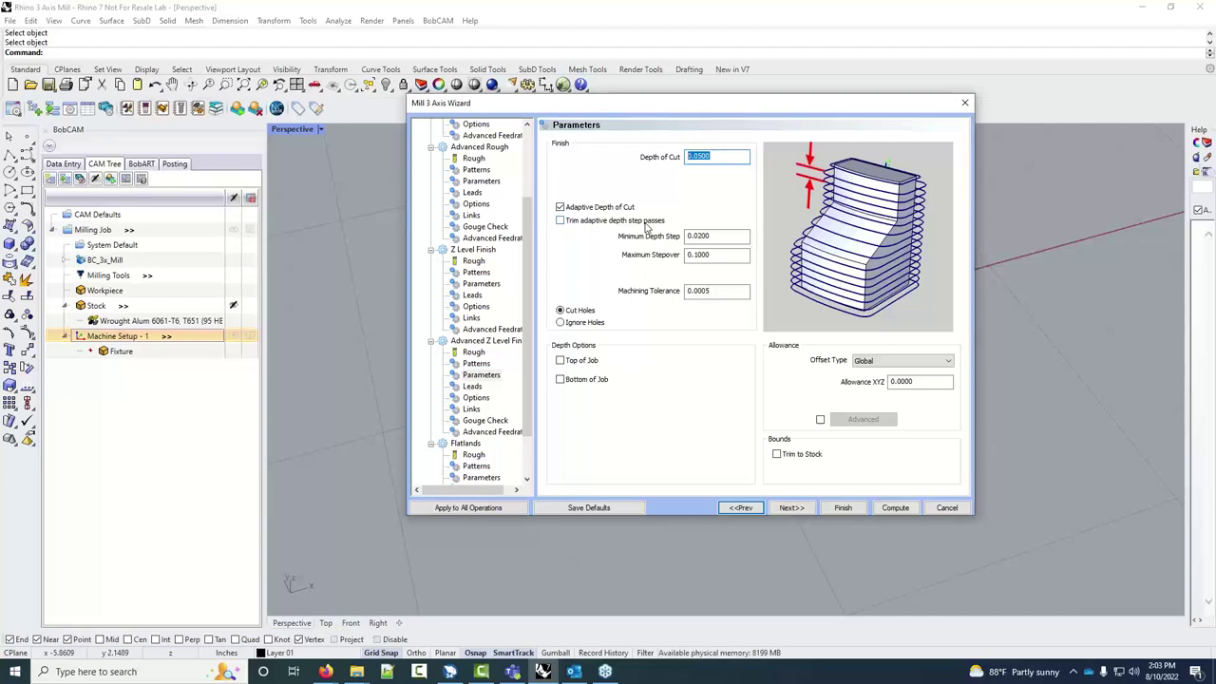
{"action": "left_click", "coordinate": [713, 236]}
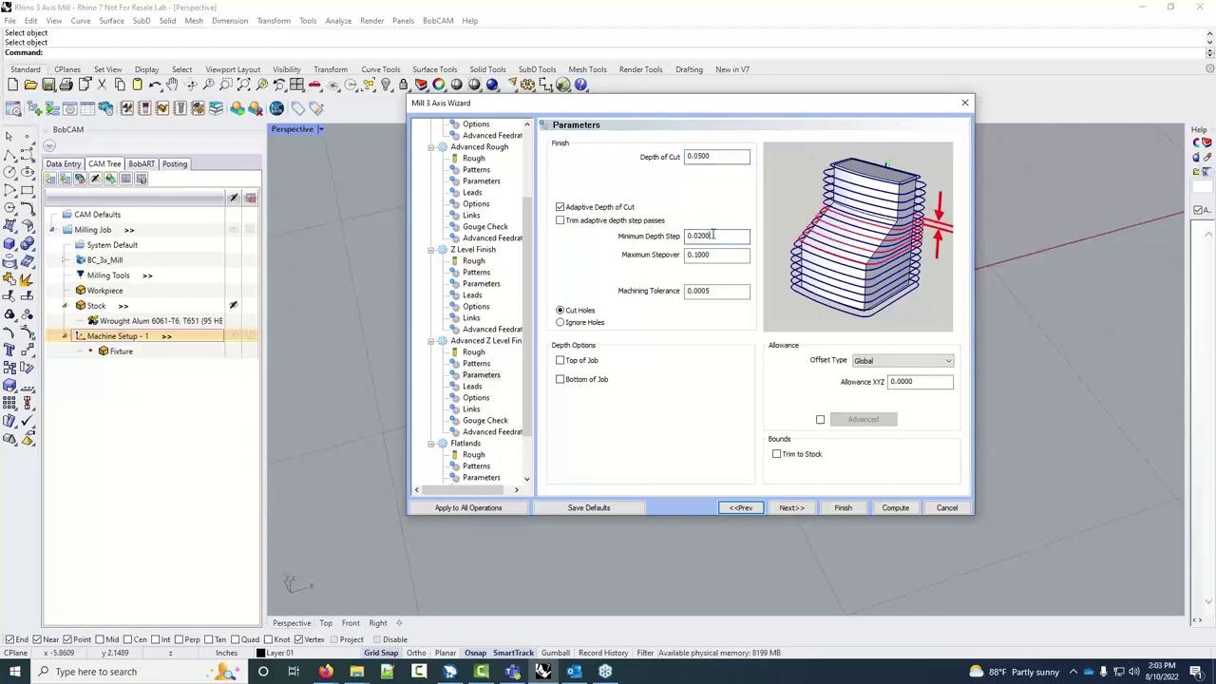
{"action": "left_click_drag", "start_coordinate": [713, 236], "coordinate": [649, 243]}
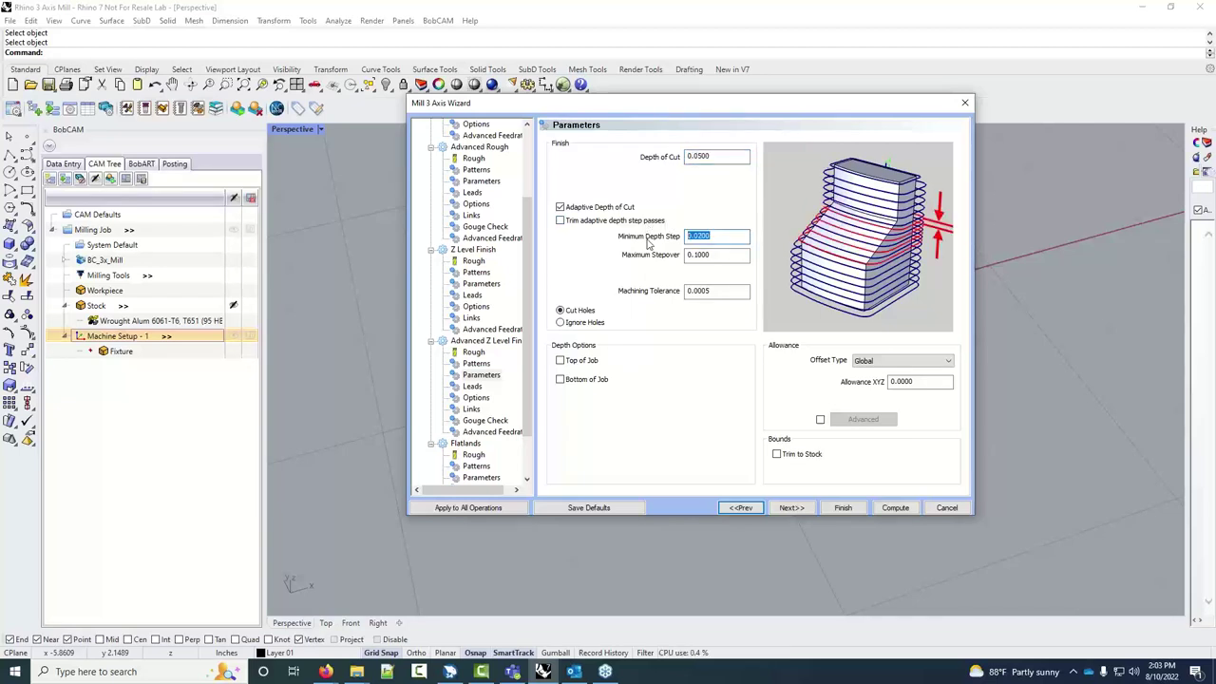
{"action": "key", "text": "Tab"}
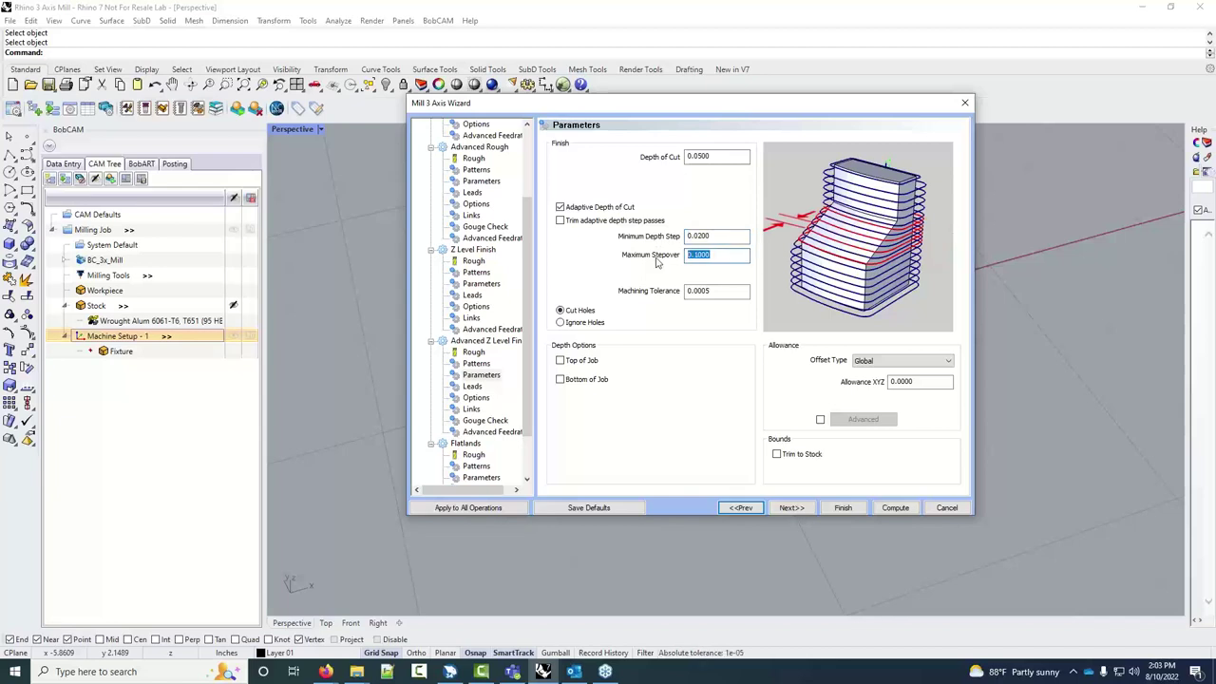
{"action": "type", "text": ".05"}
{"action": "key", "text": "Return"}
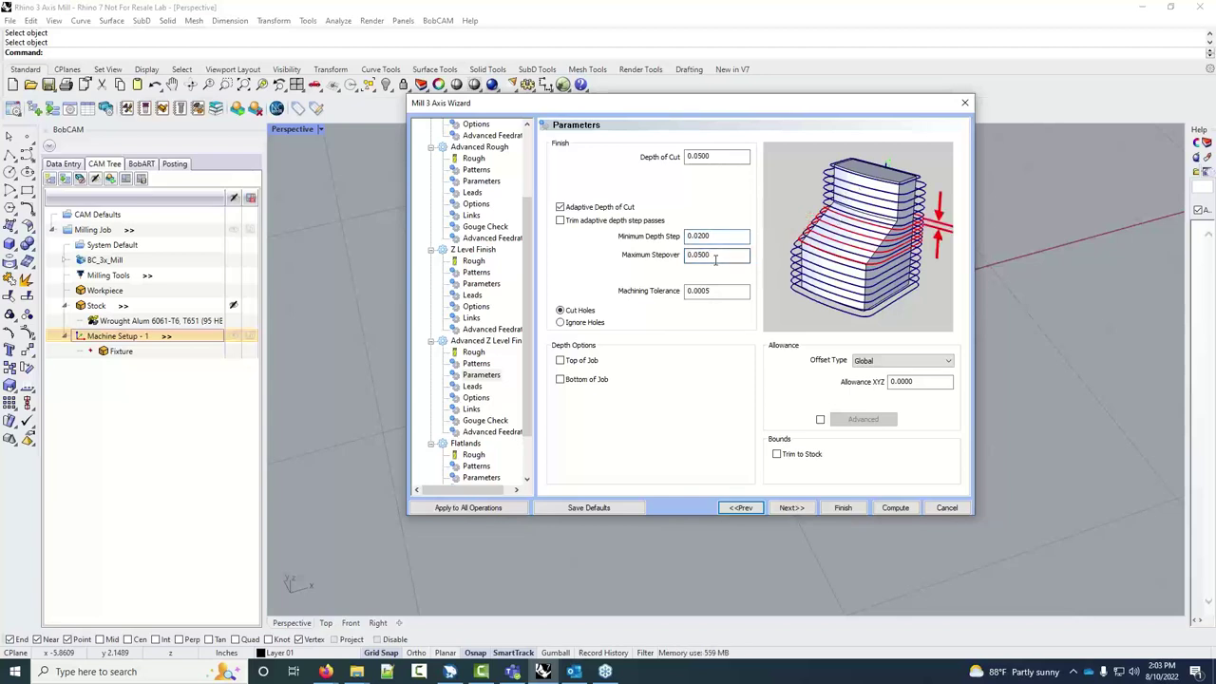
{"action": "left_click", "coordinate": [717, 257]}
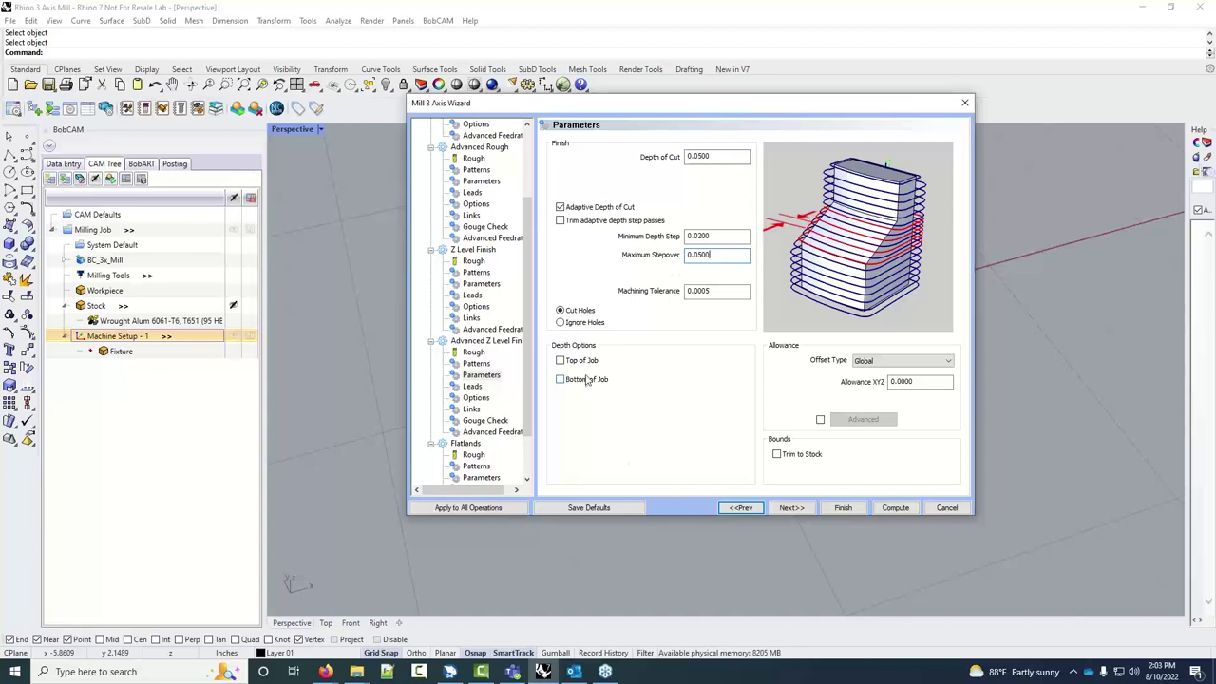
Enable Bottom of Job at -1.5 for the advanced finish
{"action": "left_click", "coordinate": [588, 381]}
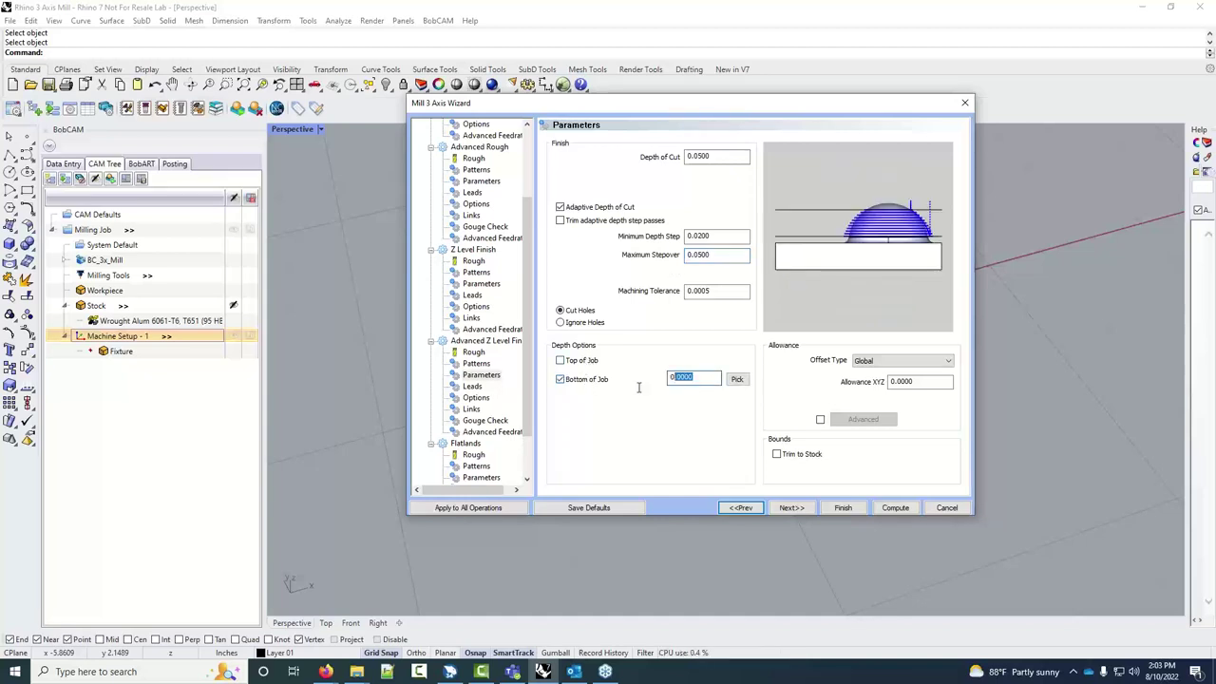
{"action": "type", "text": "-1.5"}
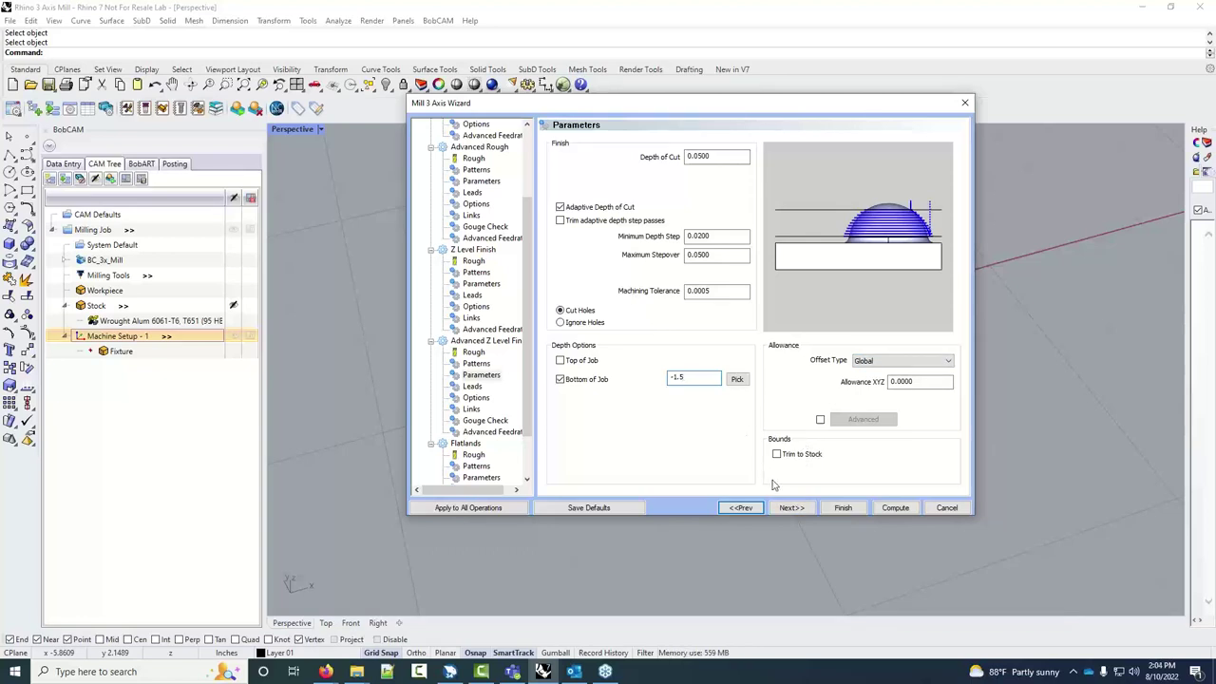
{"action": "left_click", "coordinate": [792, 507]}
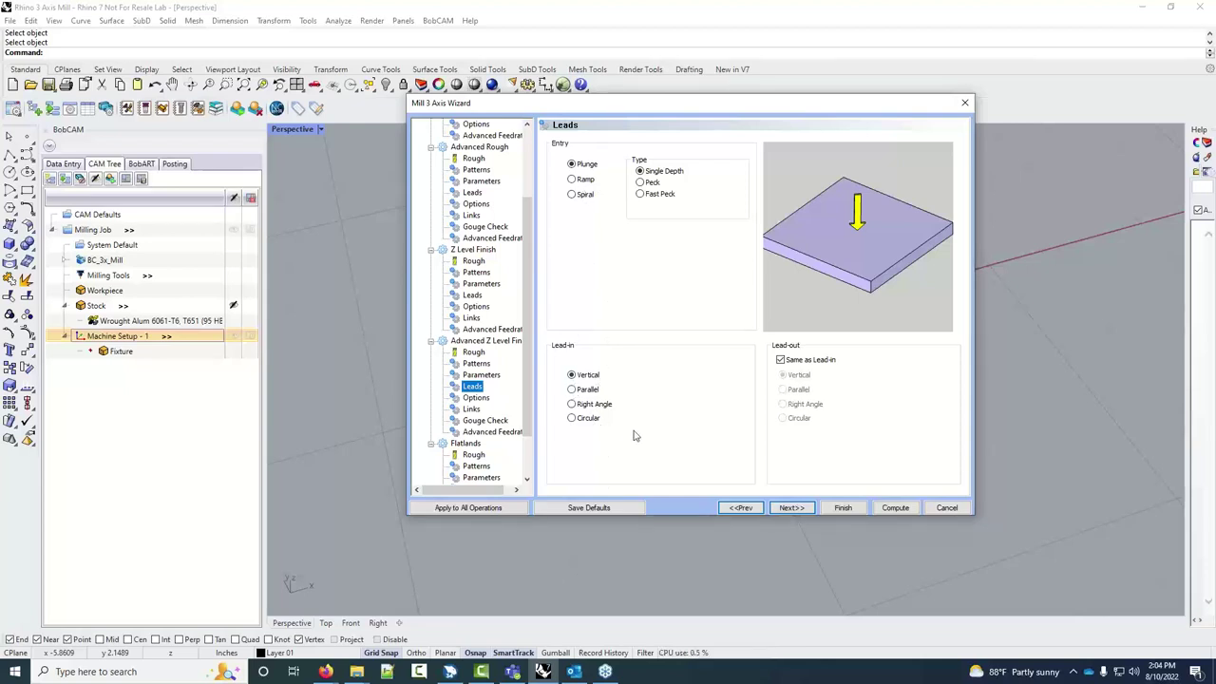
Preview each Cutting Extents option and settle on 3D Extents
{"action": "left_click", "coordinate": [793, 508]}
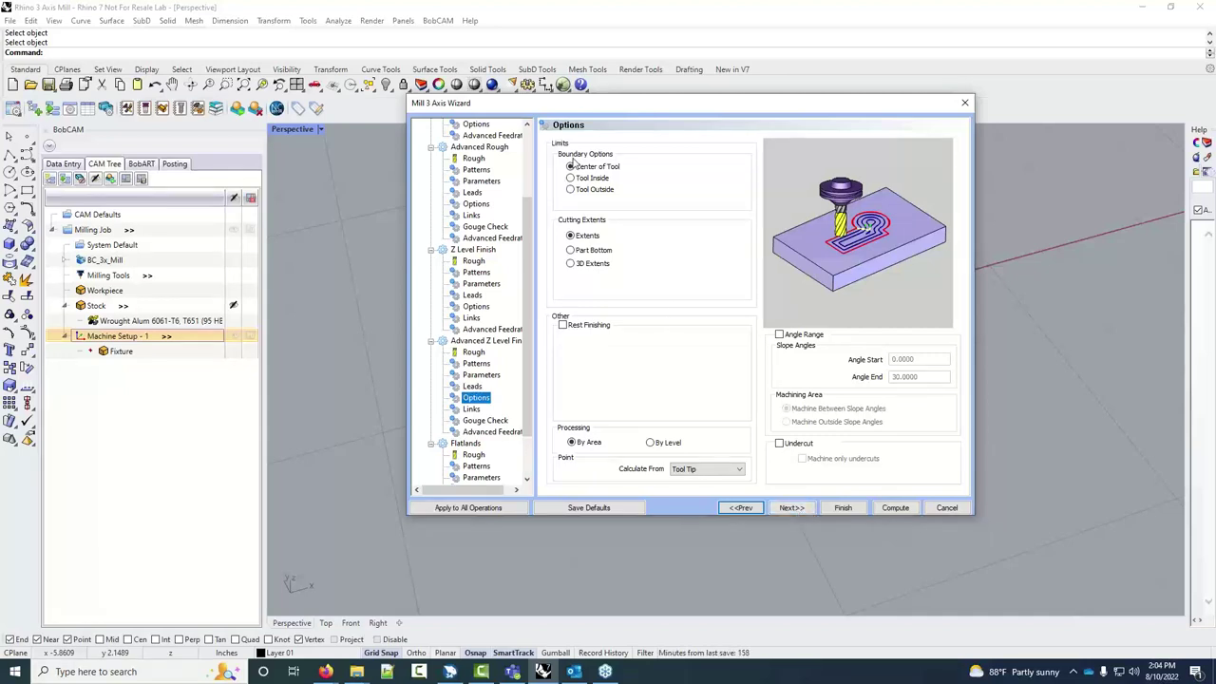
{"action": "left_click", "coordinate": [583, 239]}
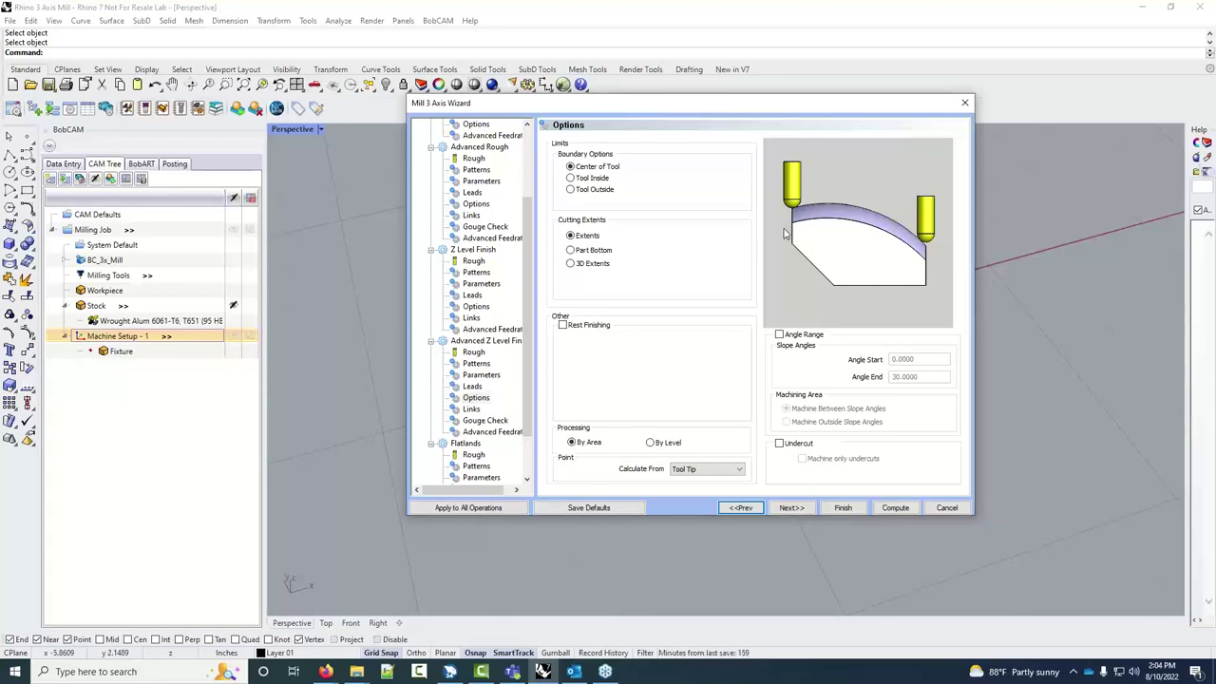
{"action": "left_click", "coordinate": [597, 250]}
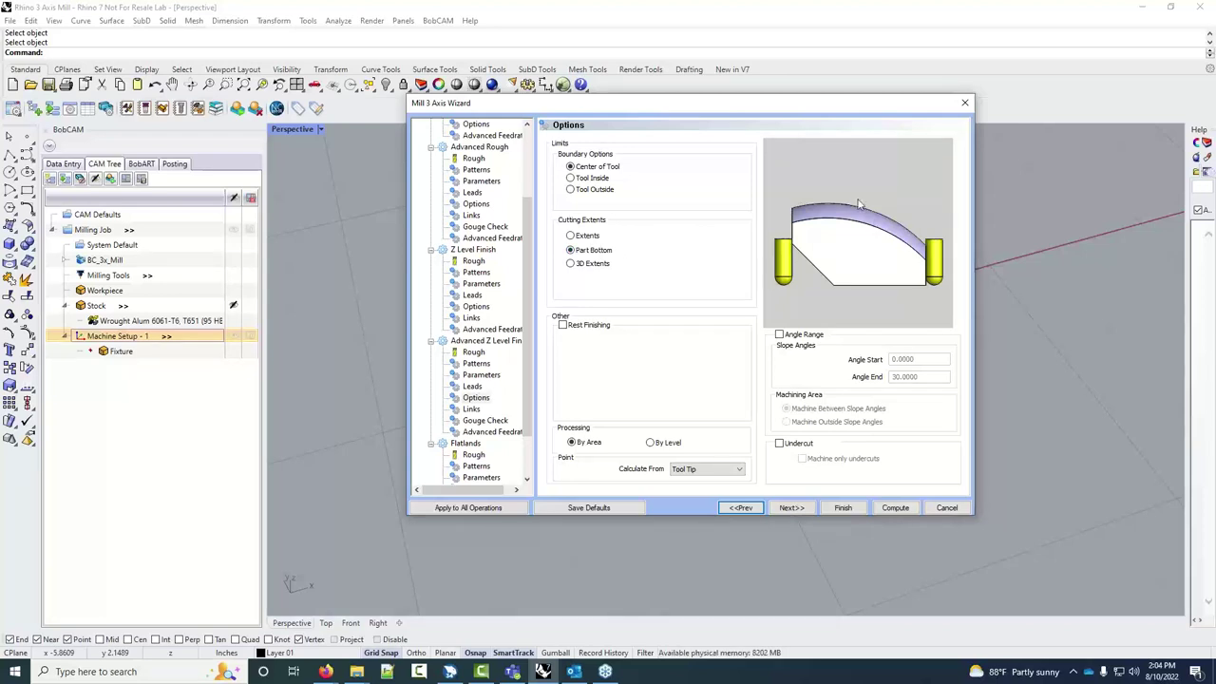
{"action": "left_click", "coordinate": [596, 264]}
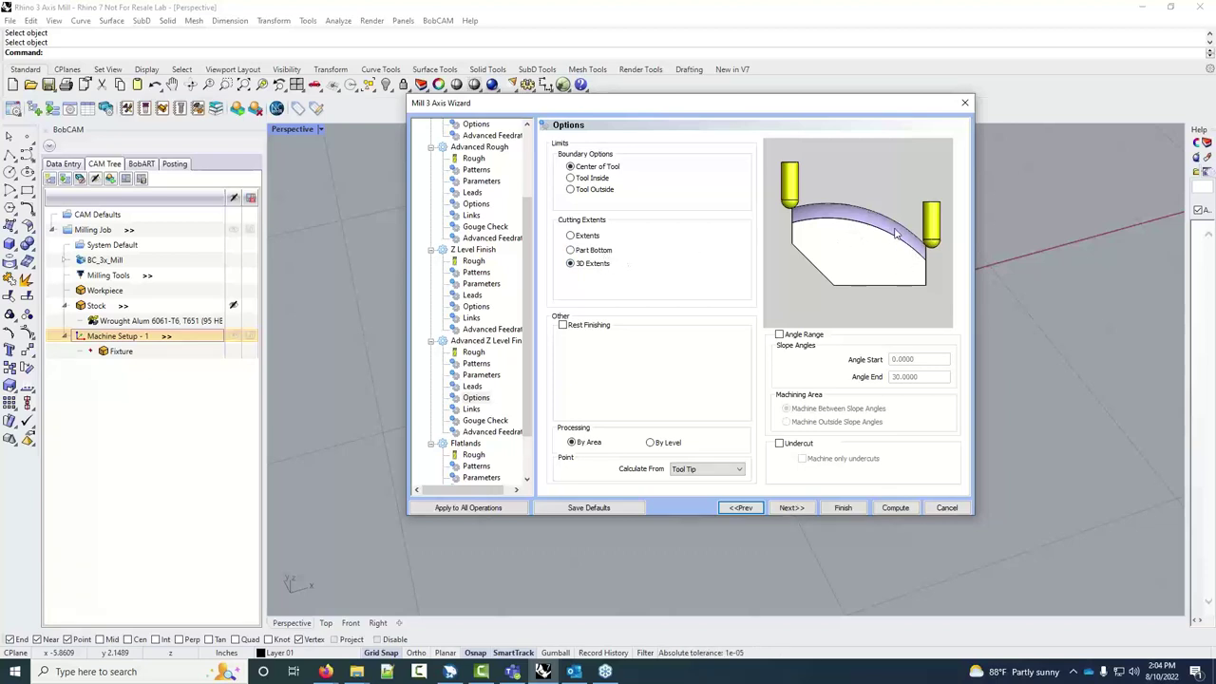
{"action": "left_click", "coordinate": [608, 241]}
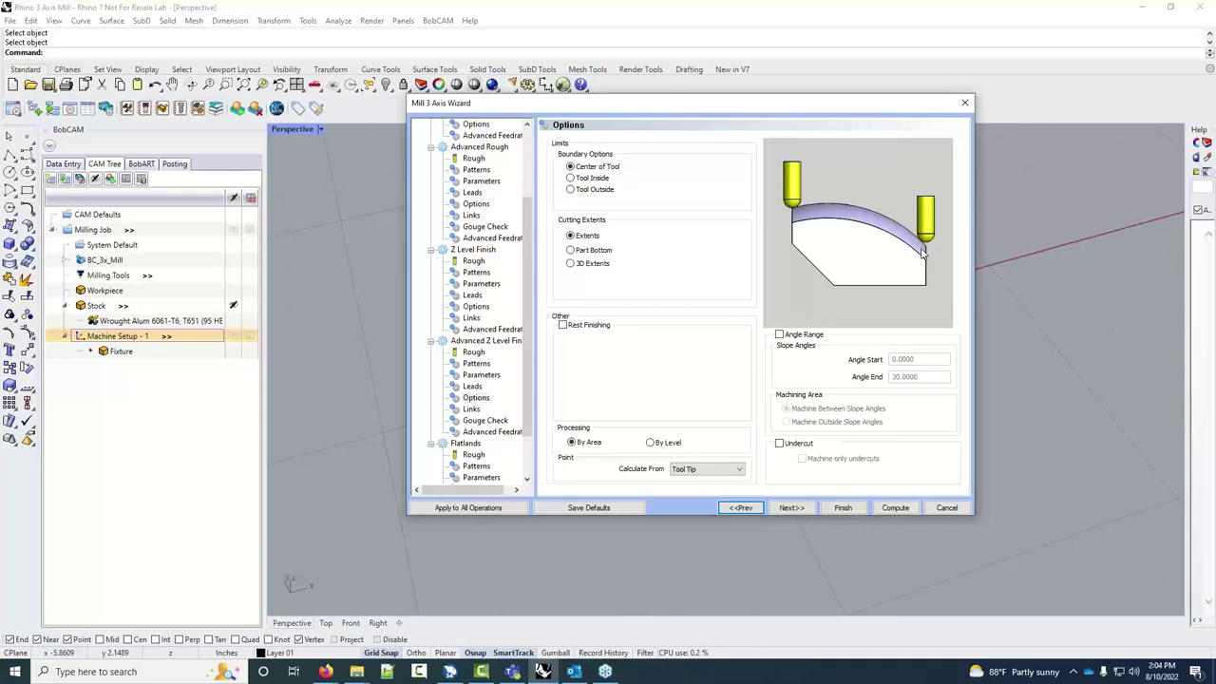
{"action": "left_click", "coordinate": [580, 263]}
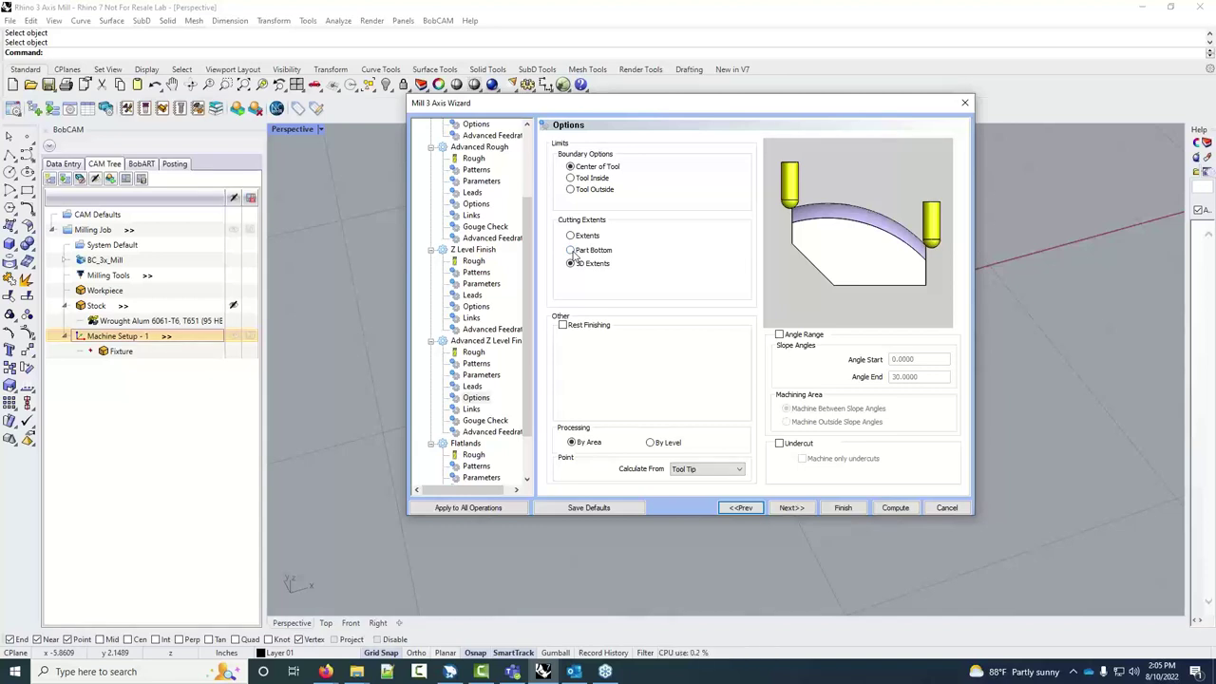
Preview Rest Finishing, Angle Range and Undercut options, leaving all three off
{"action": "left_click", "coordinate": [563, 324]}
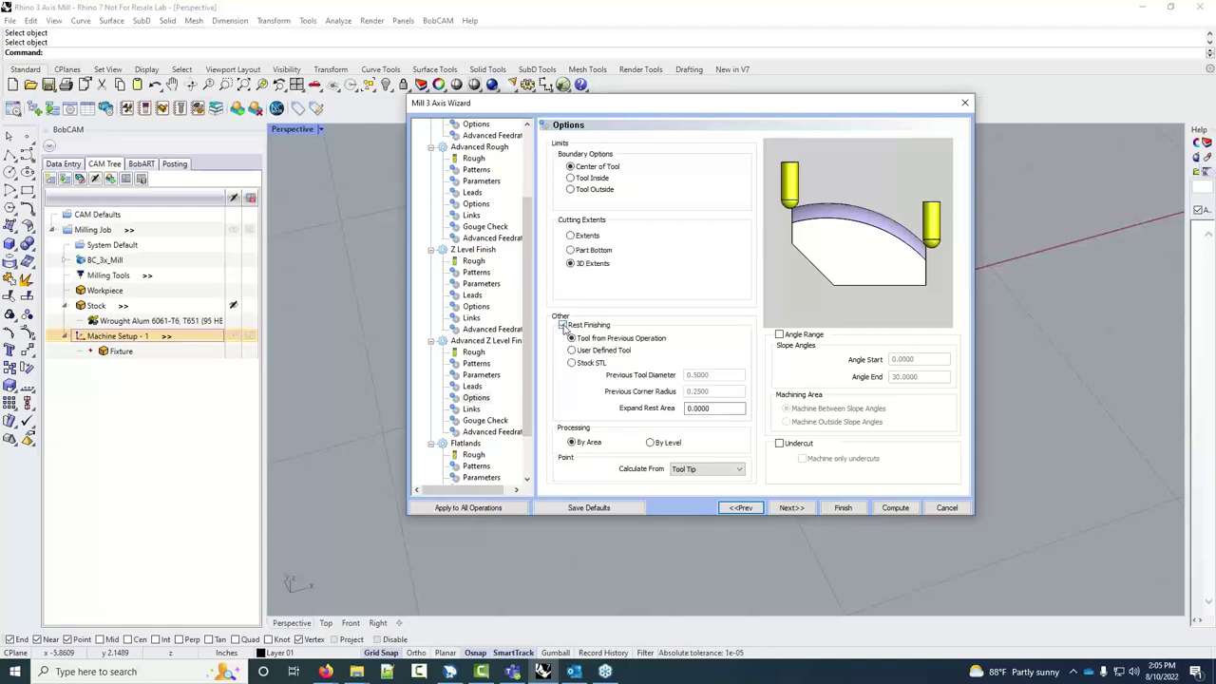
{"action": "left_click", "coordinate": [563, 325]}
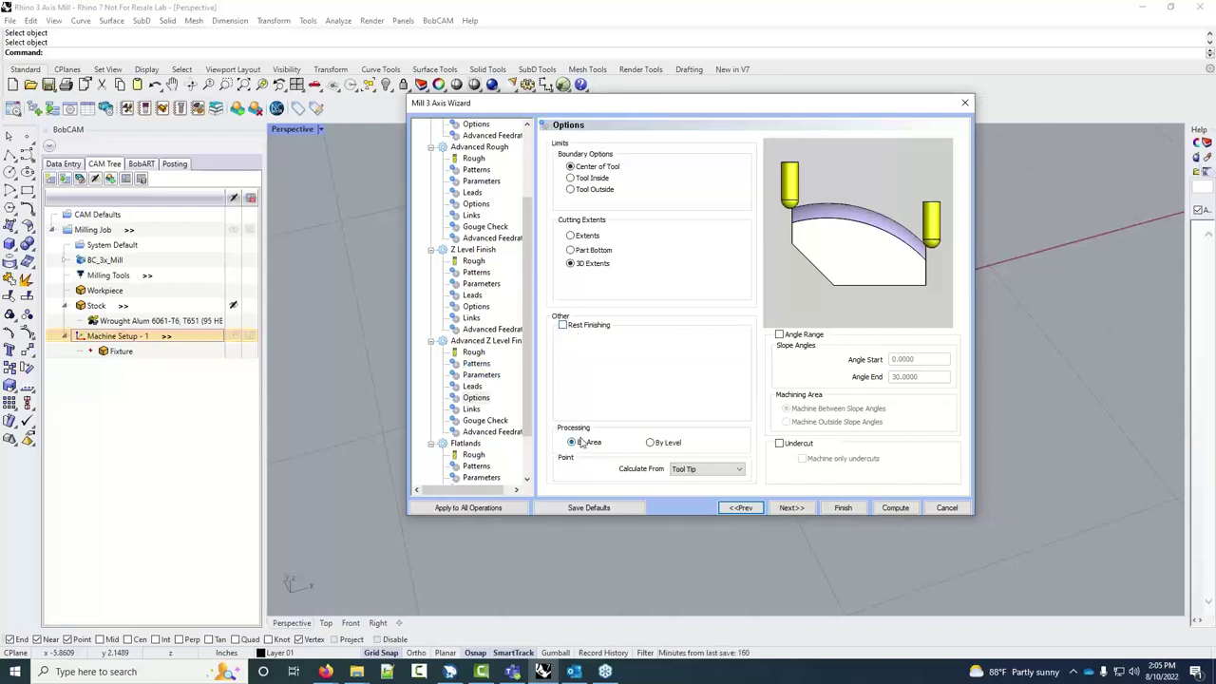
{"action": "mouse_move", "coordinate": [580, 447]}
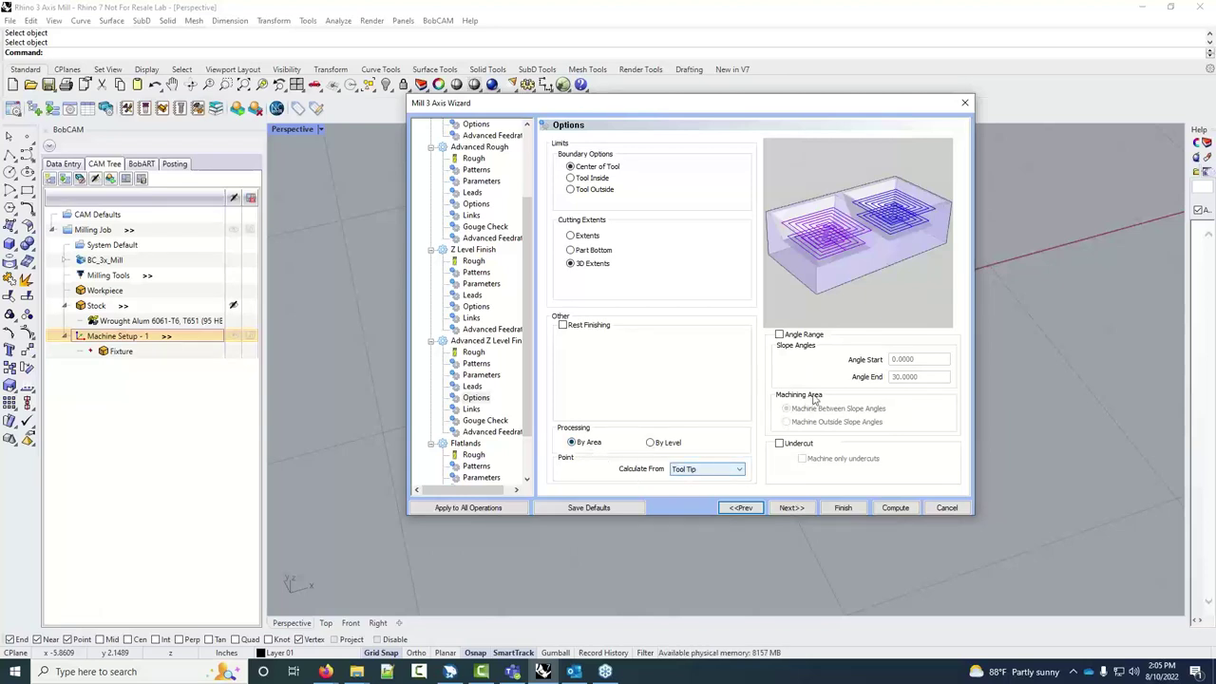
{"action": "left_click", "coordinate": [808, 339]}
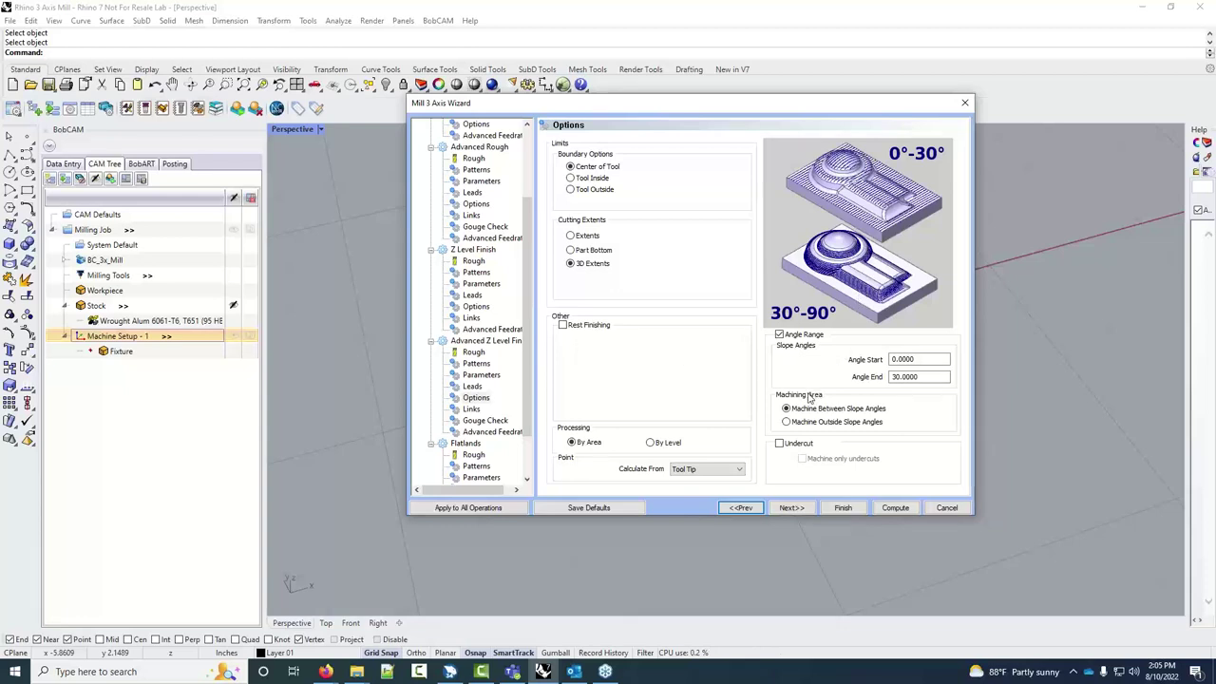
{"action": "left_click", "coordinate": [781, 335]}
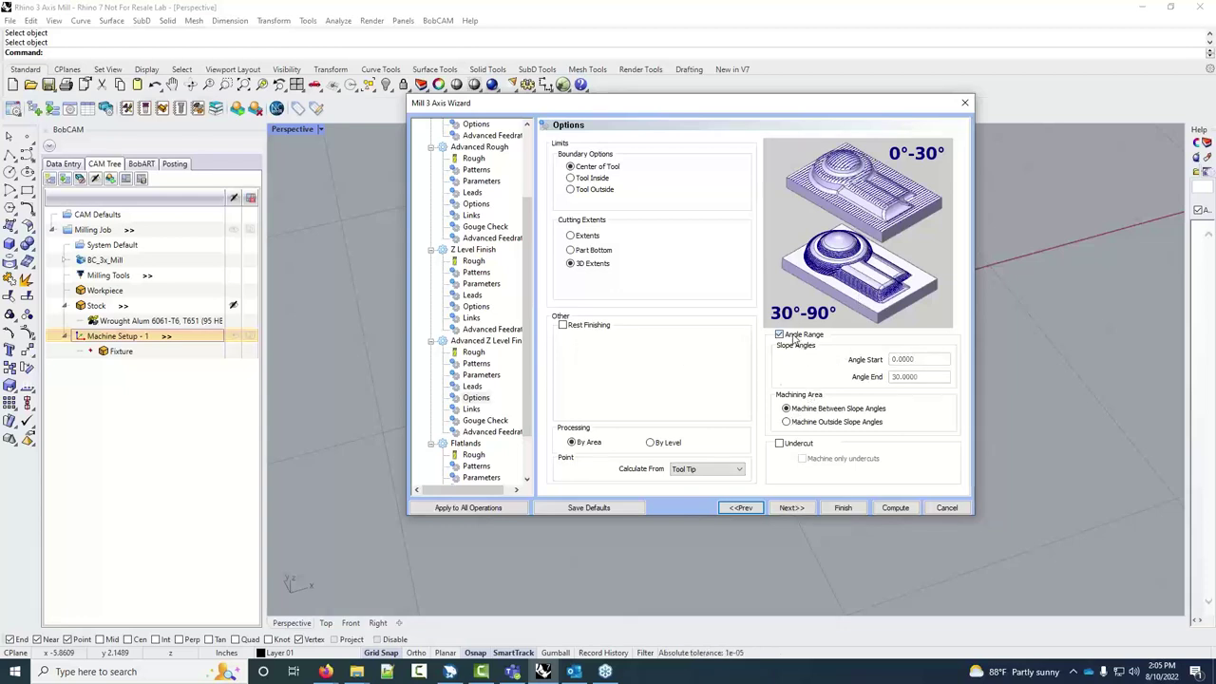
{"action": "left_click", "coordinate": [779, 443]}
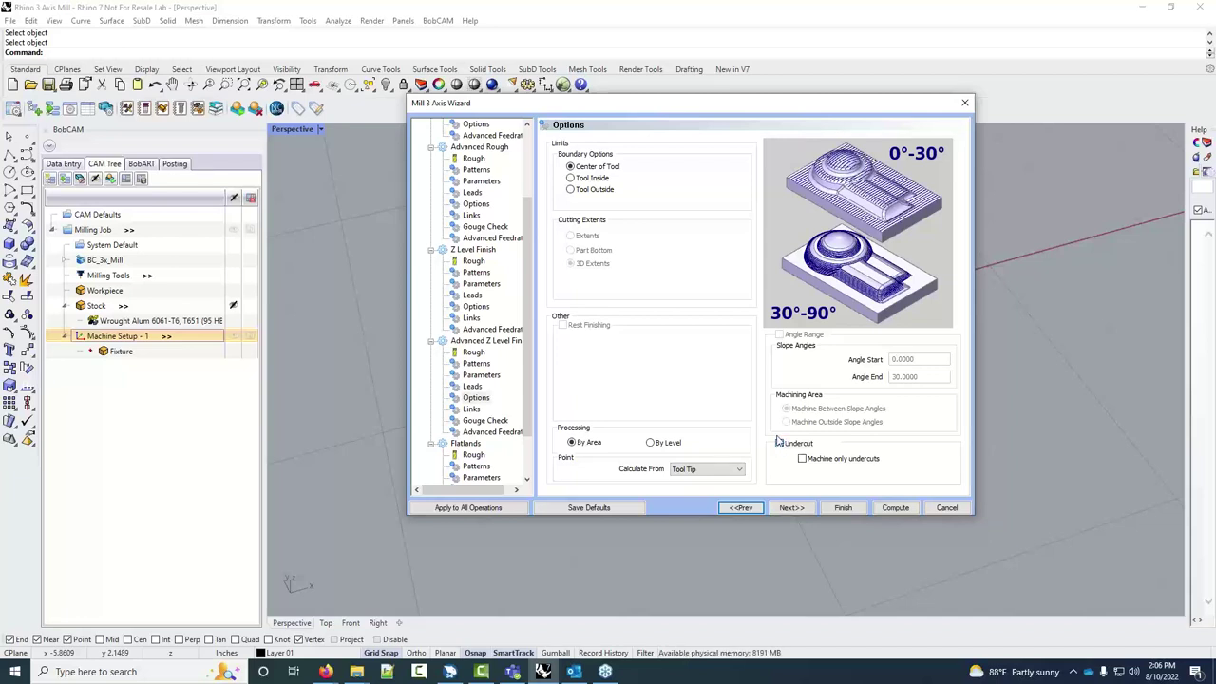
{"action": "left_click", "coordinate": [779, 444]}
{"action": "left_click", "coordinate": [779, 444]}
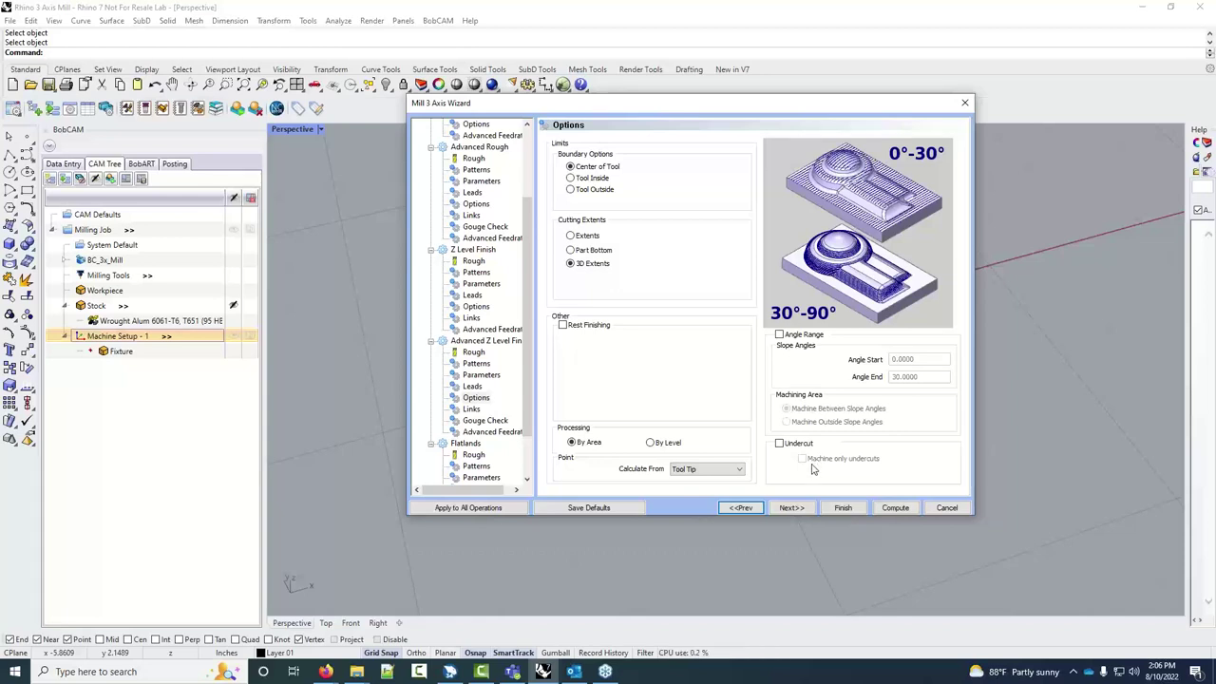
{"action": "left_click", "coordinate": [796, 507]}
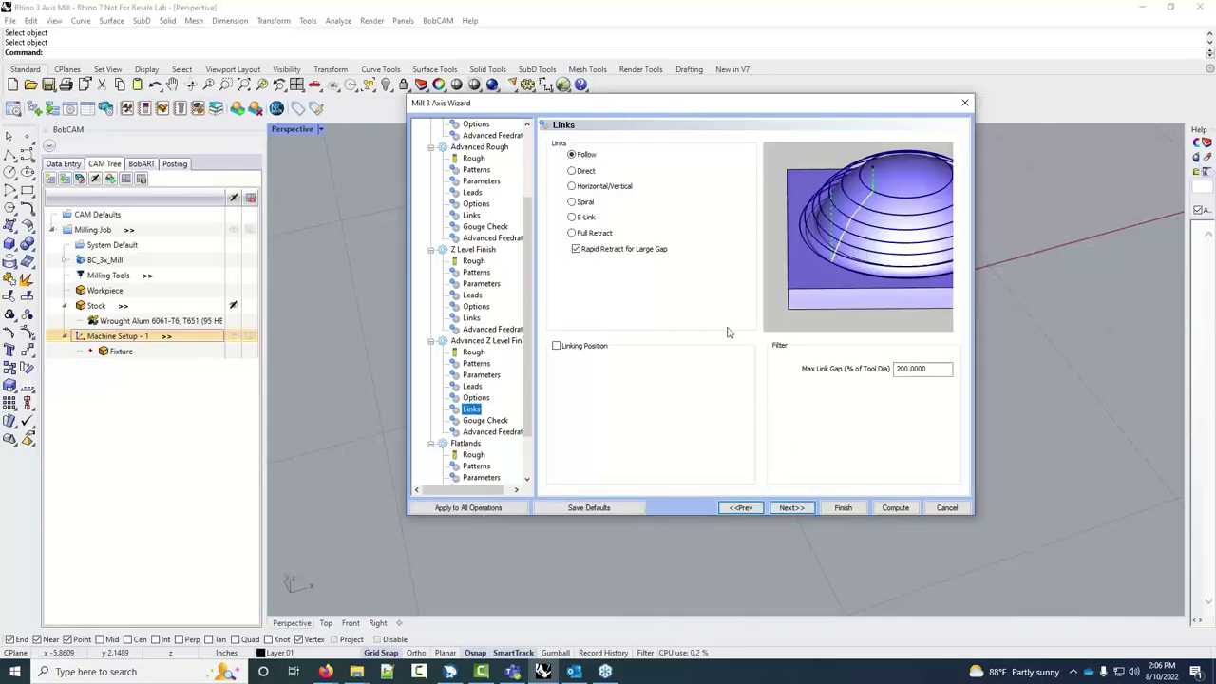
Preview Spiral, S-Link and Full Retract linking, keeping the Follow style
{"action": "left_click", "coordinate": [593, 188]}
{"action": "left_click", "coordinate": [586, 202]}
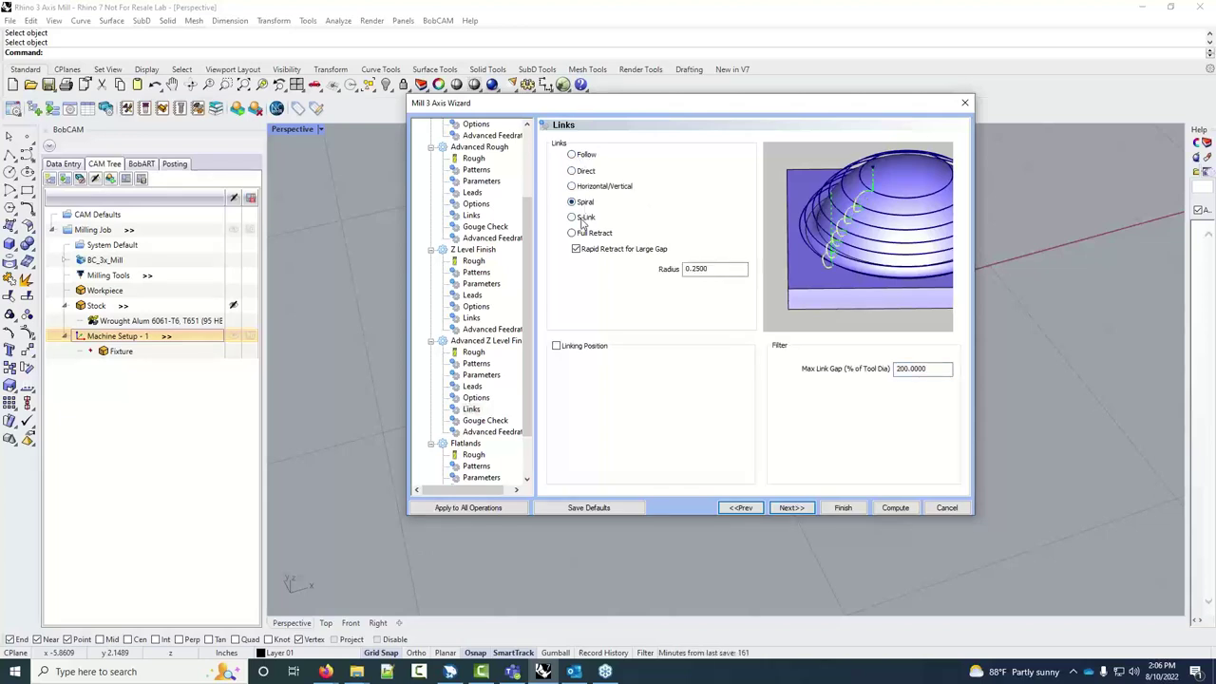
{"action": "left_click", "coordinate": [582, 217]}
{"action": "left_click", "coordinate": [584, 236]}
{"action": "left_click", "coordinate": [581, 156]}
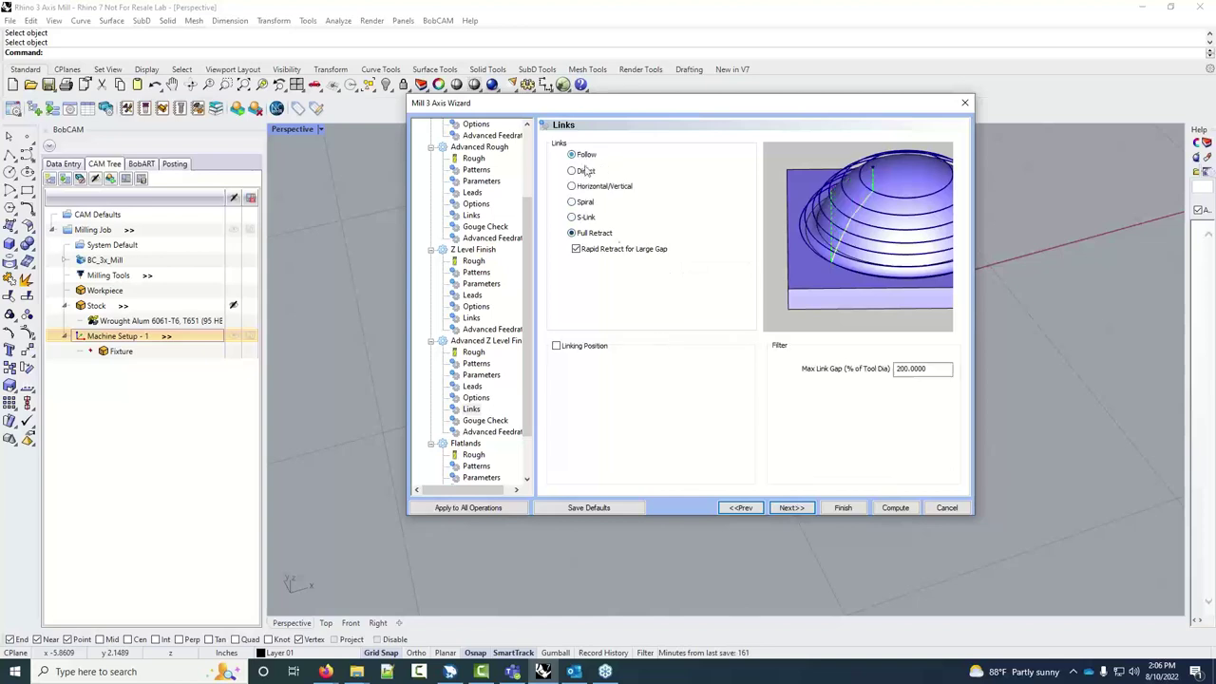
Advance past Gouge Check and Advanced Feedrates to the Flatlands Rough tool page
{"action": "left_click", "coordinate": [788, 508]}
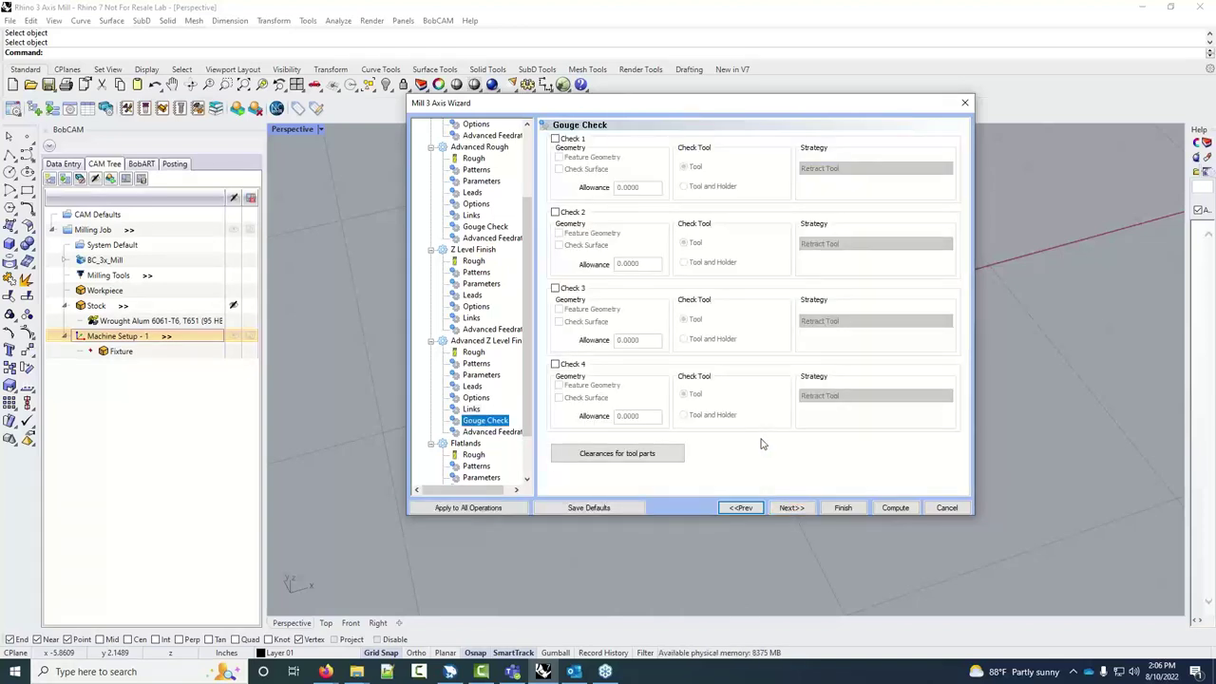
{"action": "left_click", "coordinate": [793, 508]}
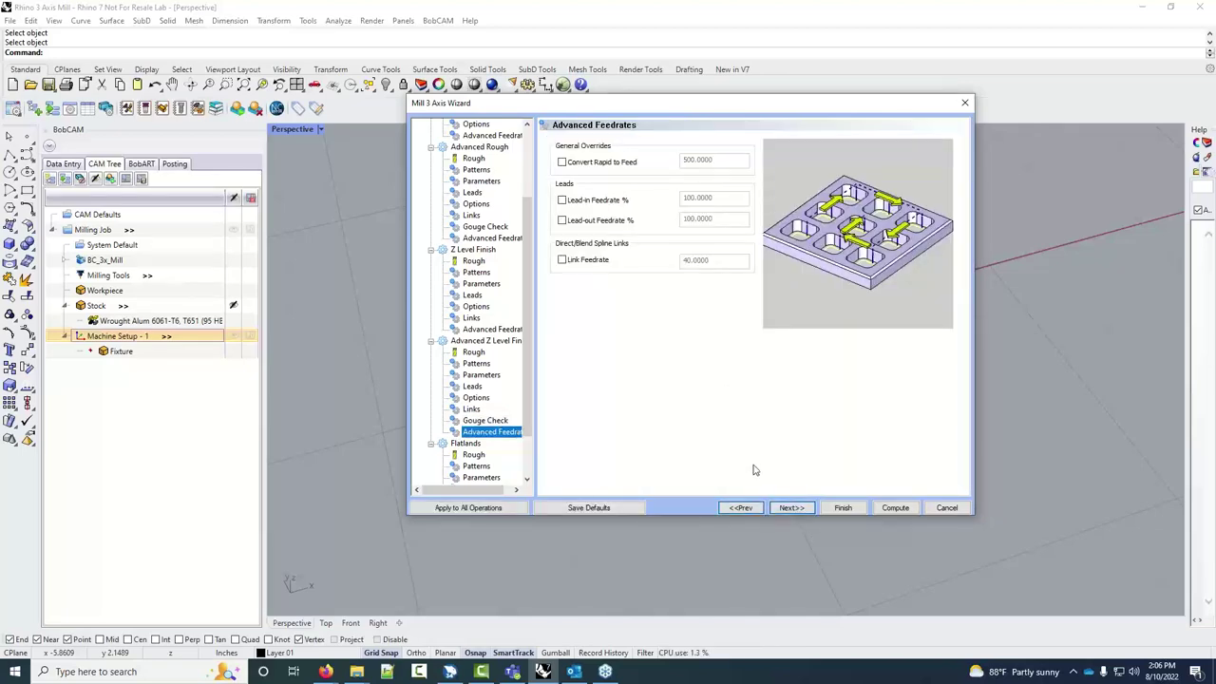
{"action": "left_click", "coordinate": [788, 507]}
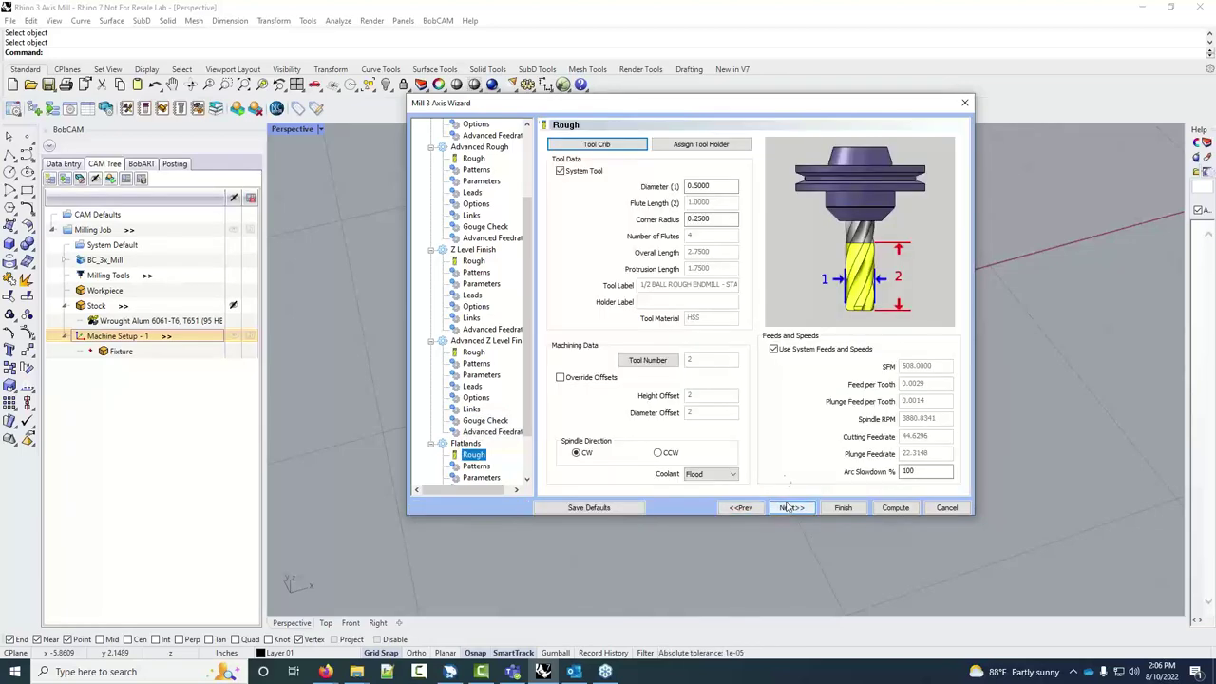
Switch the Flatlands tool to the 1/2 Flat Rough Endmill and preview its Offset cut pattern
{"action": "left_click", "coordinate": [601, 152]}
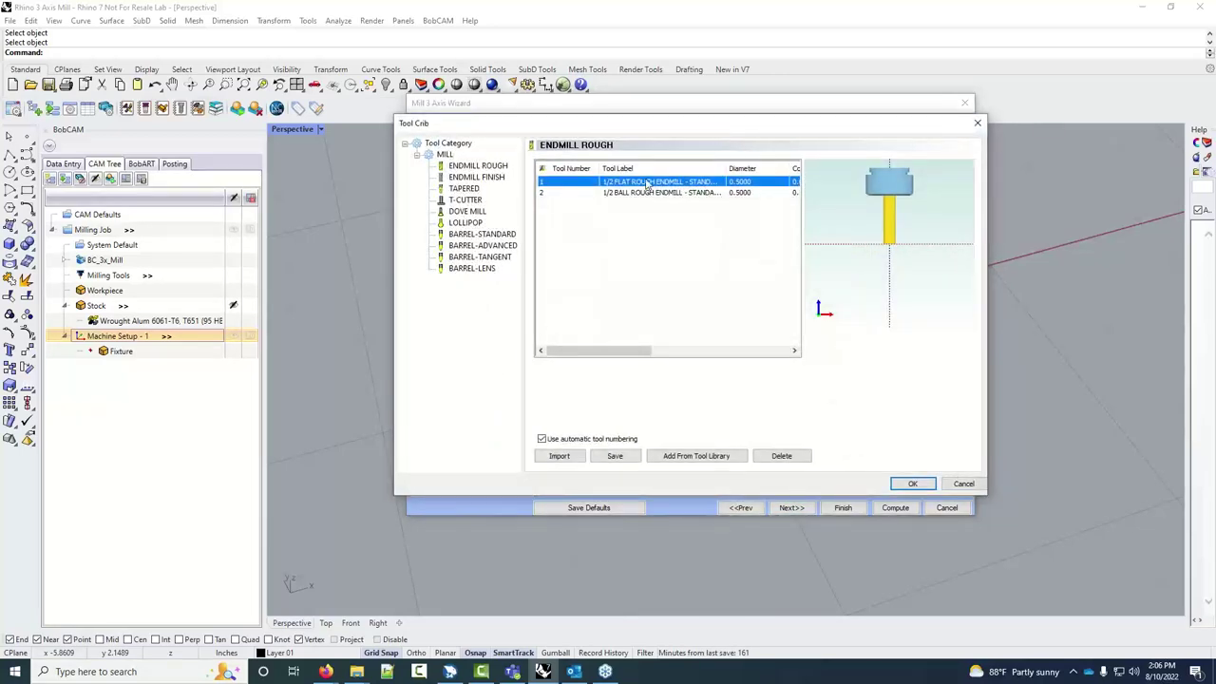
{"action": "left_click", "coordinate": [929, 485]}
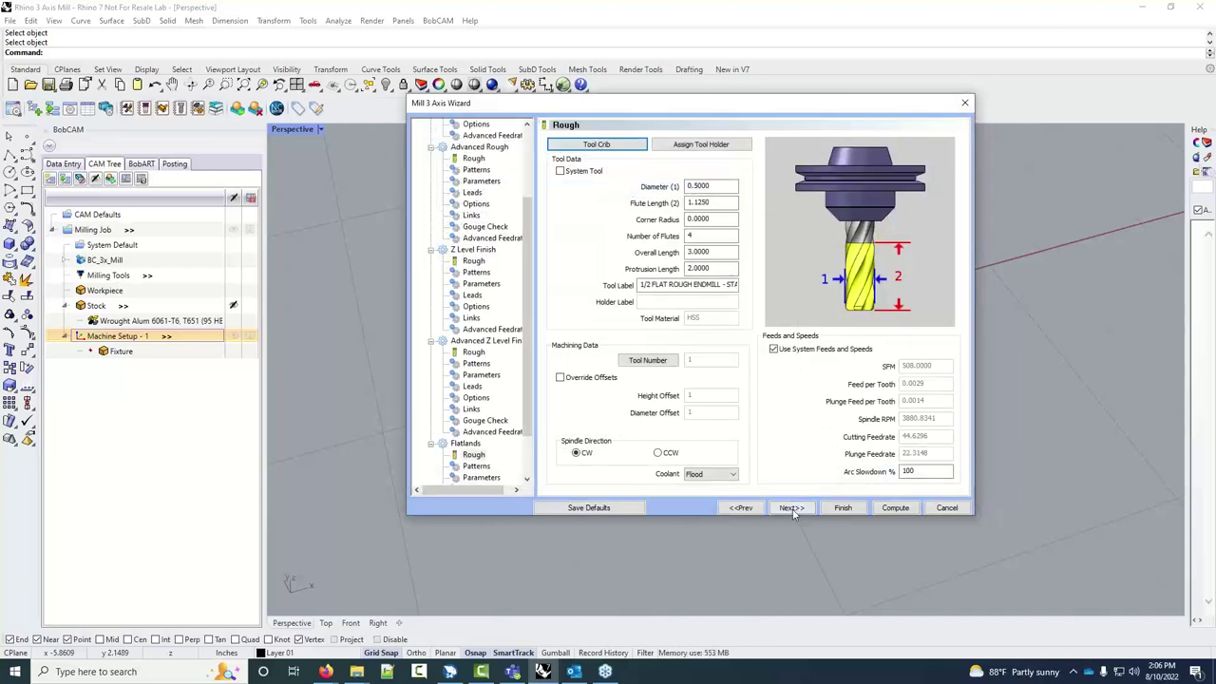
{"action": "left_click", "coordinate": [791, 507]}
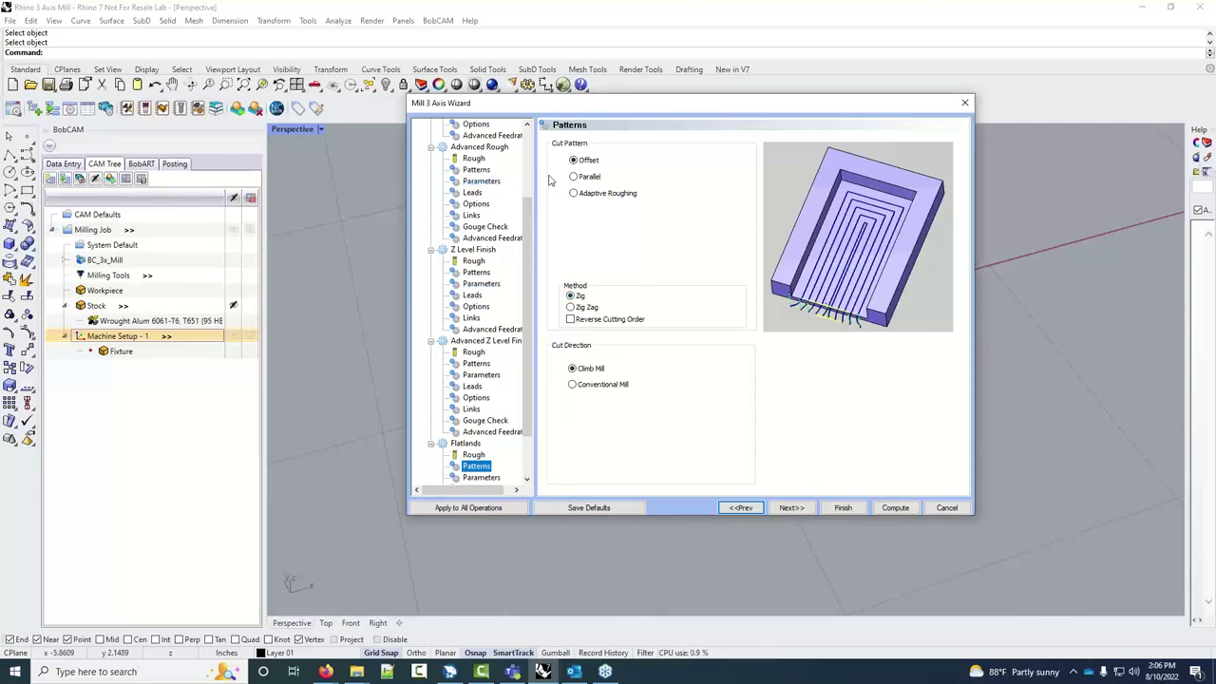
{"action": "left_click", "coordinate": [574, 161]}
Try the Parallel and Adaptive Roughing patterns, then keep Offset for the Flatlands pass
{"action": "left_click", "coordinate": [573, 177]}
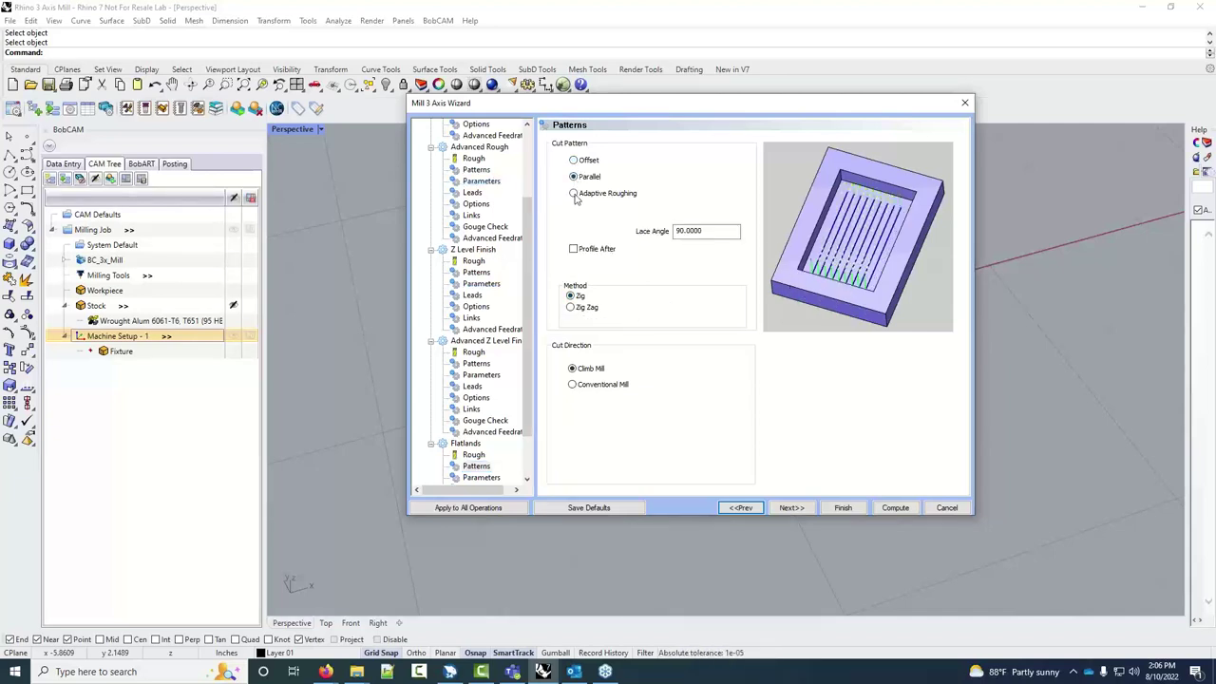
{"action": "left_click", "coordinate": [574, 193]}
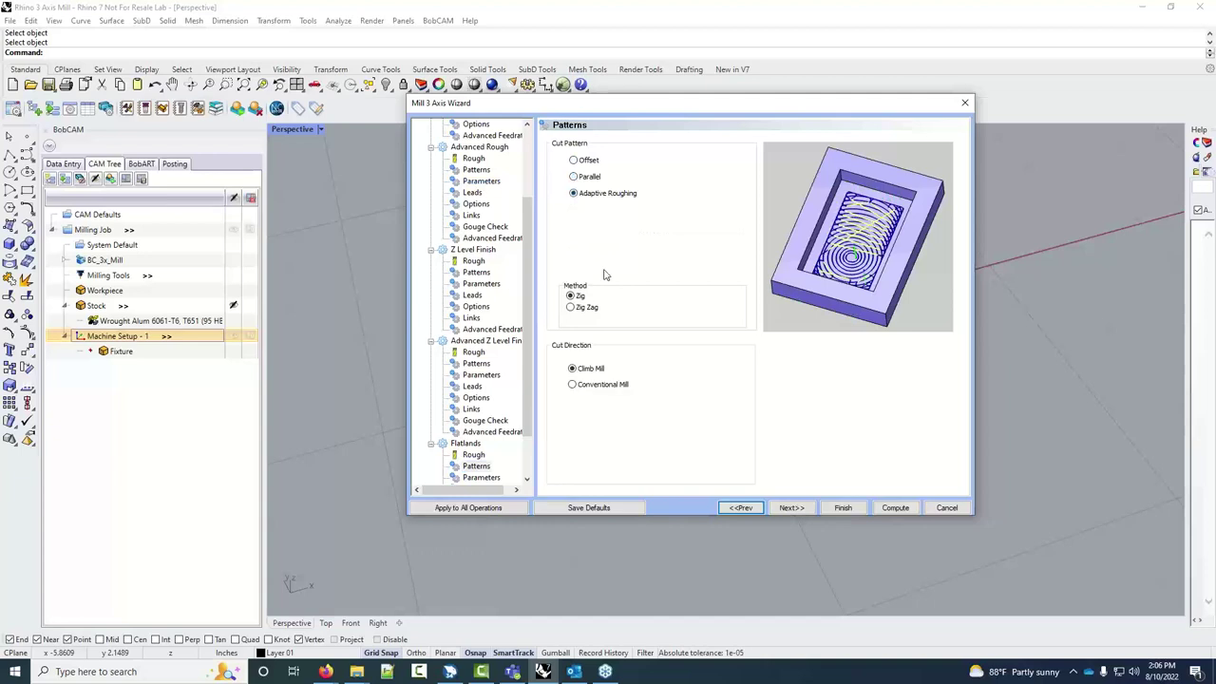
{"action": "left_click", "coordinate": [574, 161]}
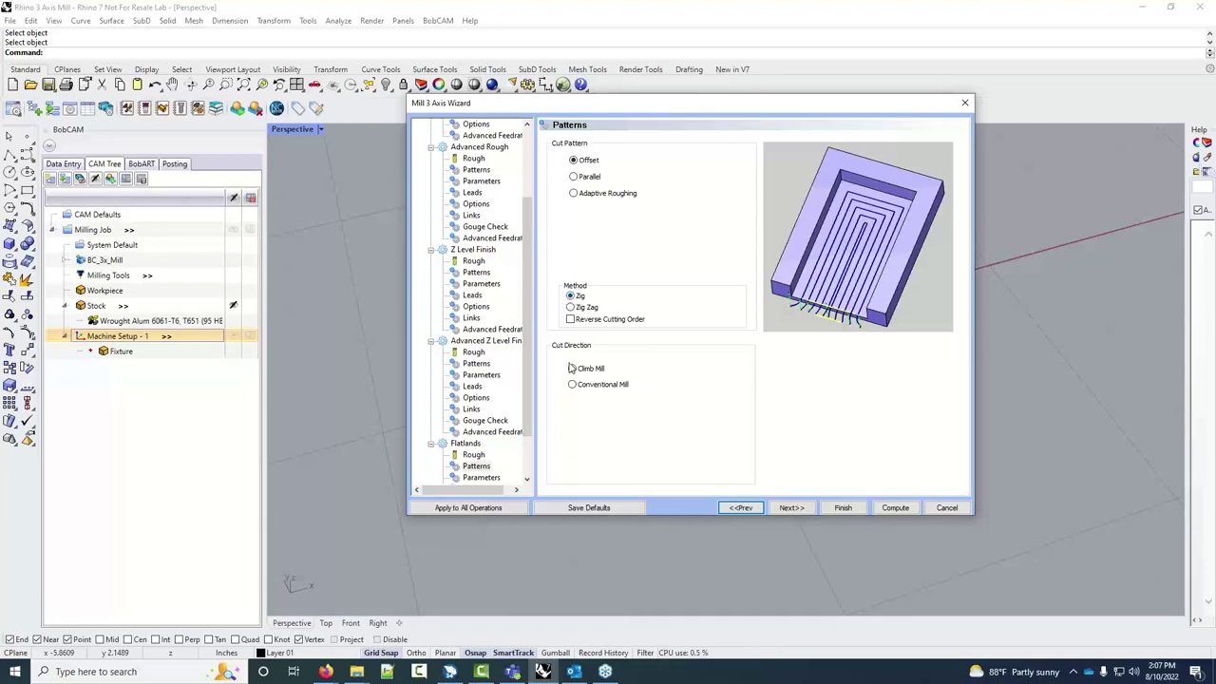
{"action": "left_click", "coordinate": [791, 507]}
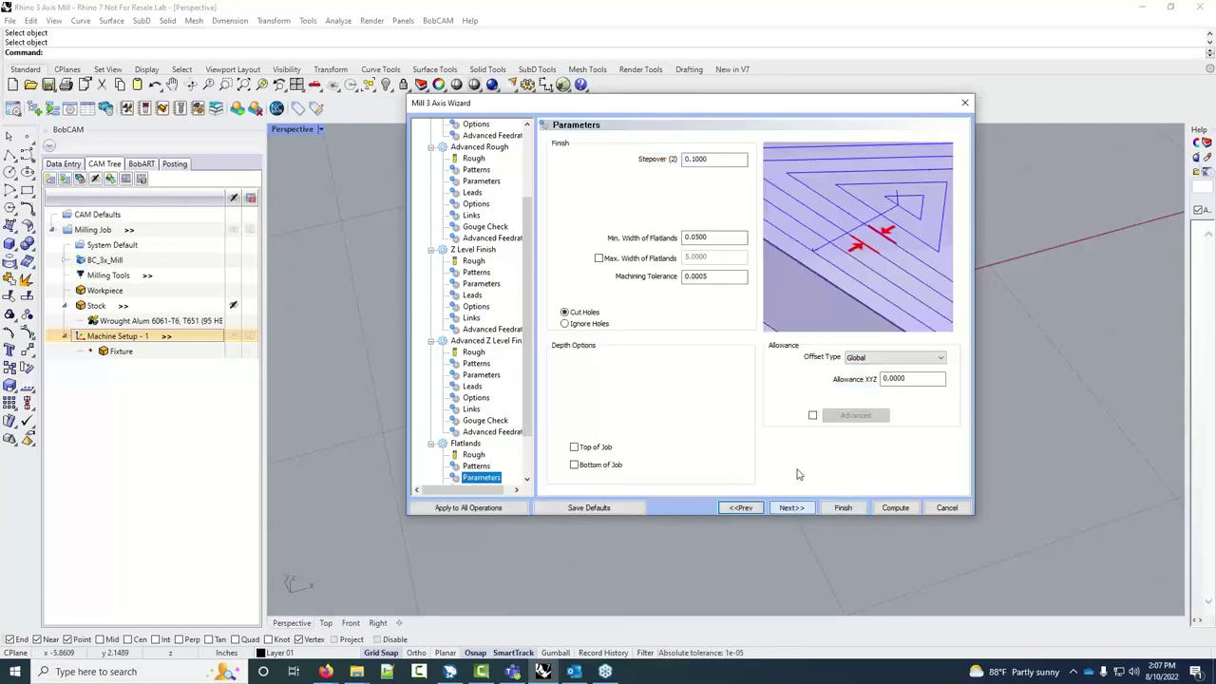
Set the Flatlands stepover to 0.2000 and review minimum width and machining tolerance
{"action": "double_click", "coordinate": [712, 159]}
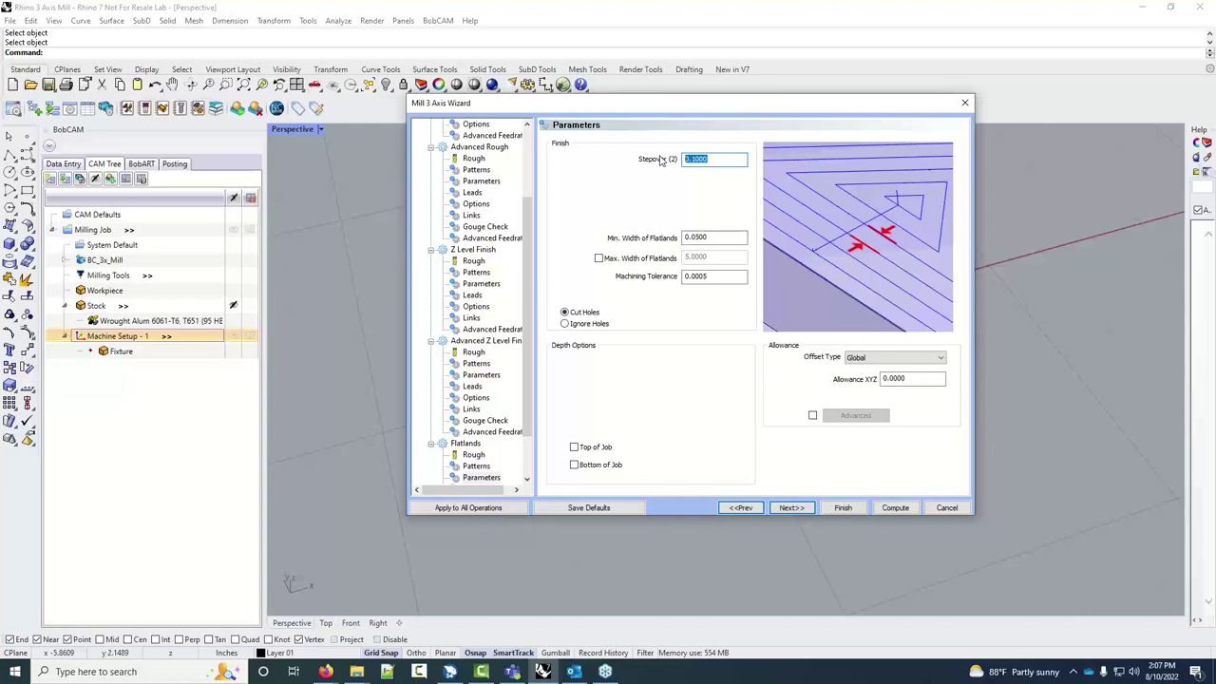
{"action": "type", "text": ".2"}
{"action": "left_click", "coordinate": [719, 237]}
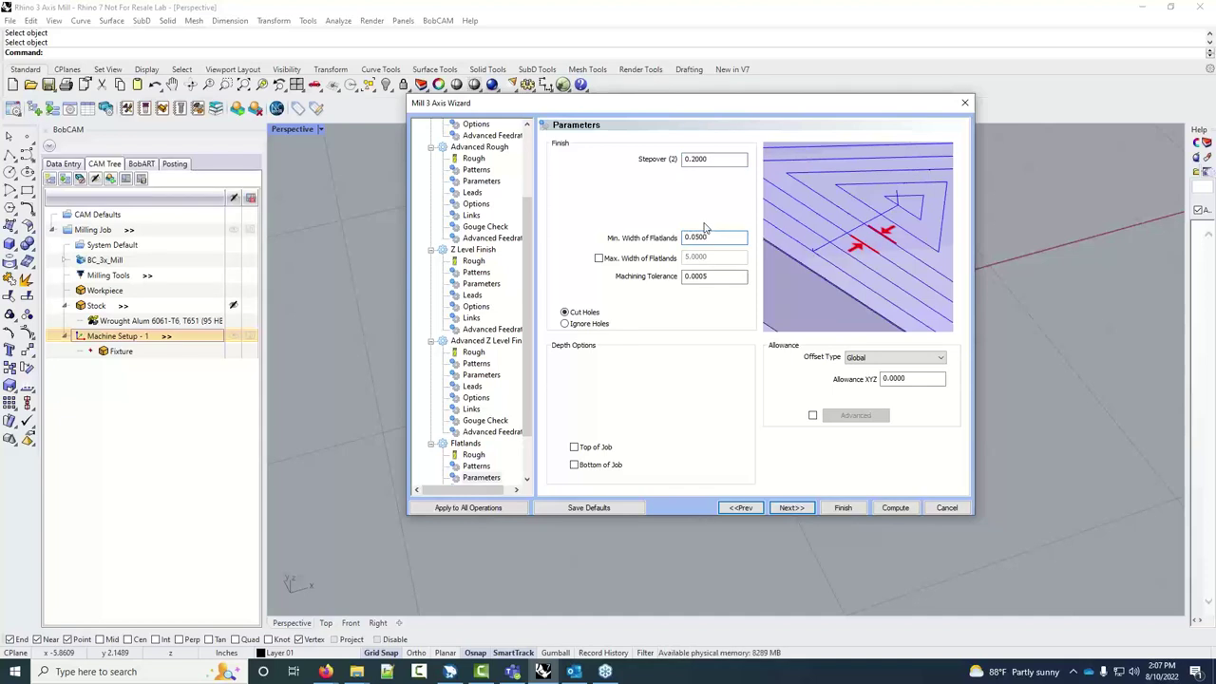
{"action": "left_click_drag", "start_coordinate": [722, 236], "coordinate": [633, 230]}
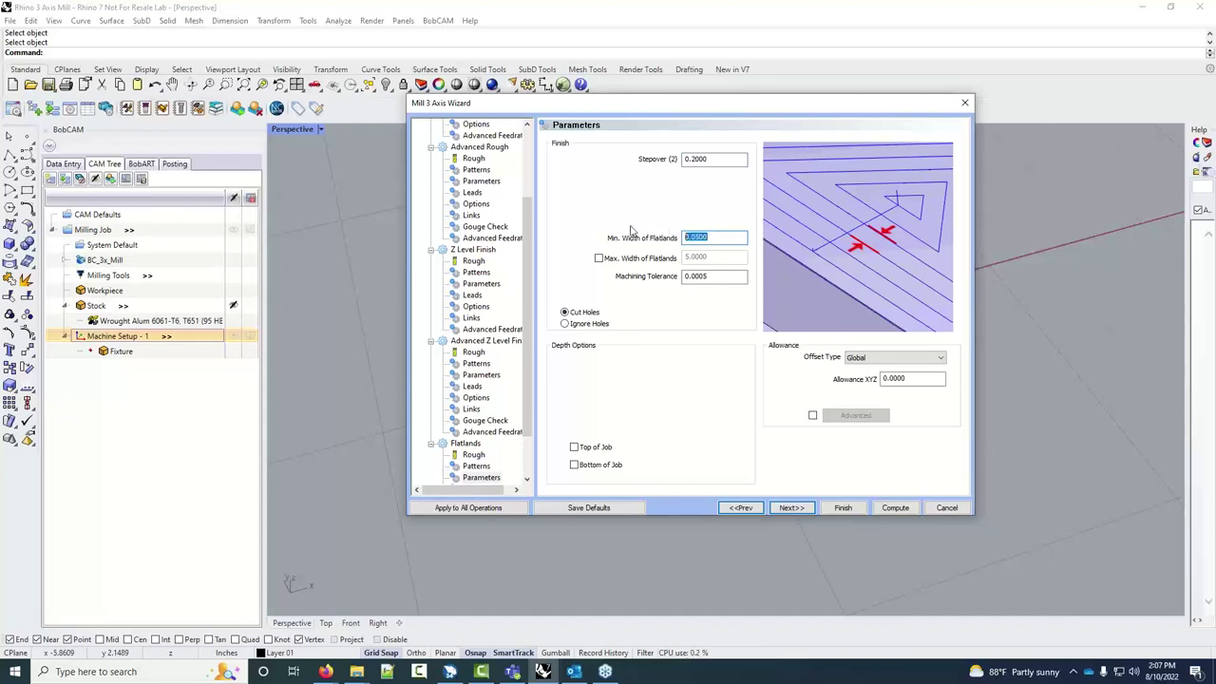
{"action": "key", "text": "Tab"}
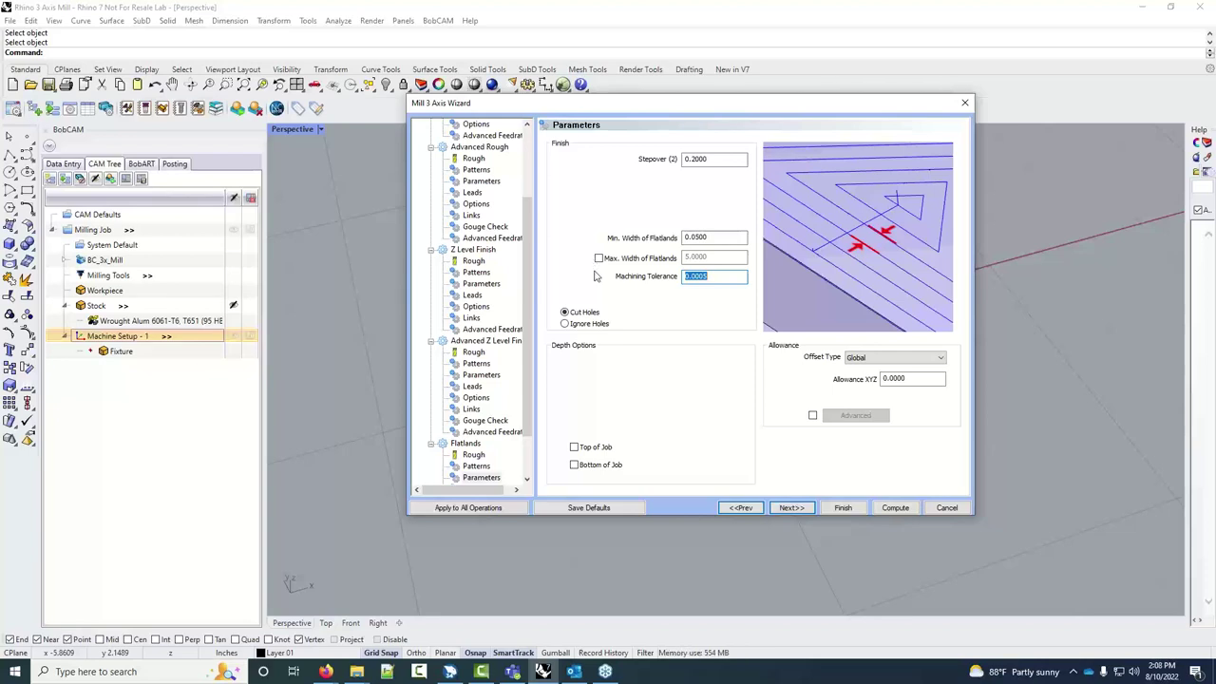
Try the Bottom of Job depth limit, leave it off, and check Allowance XYZ
{"action": "left_click", "coordinate": [586, 467]}
{"action": "left_click", "coordinate": [586, 467]}
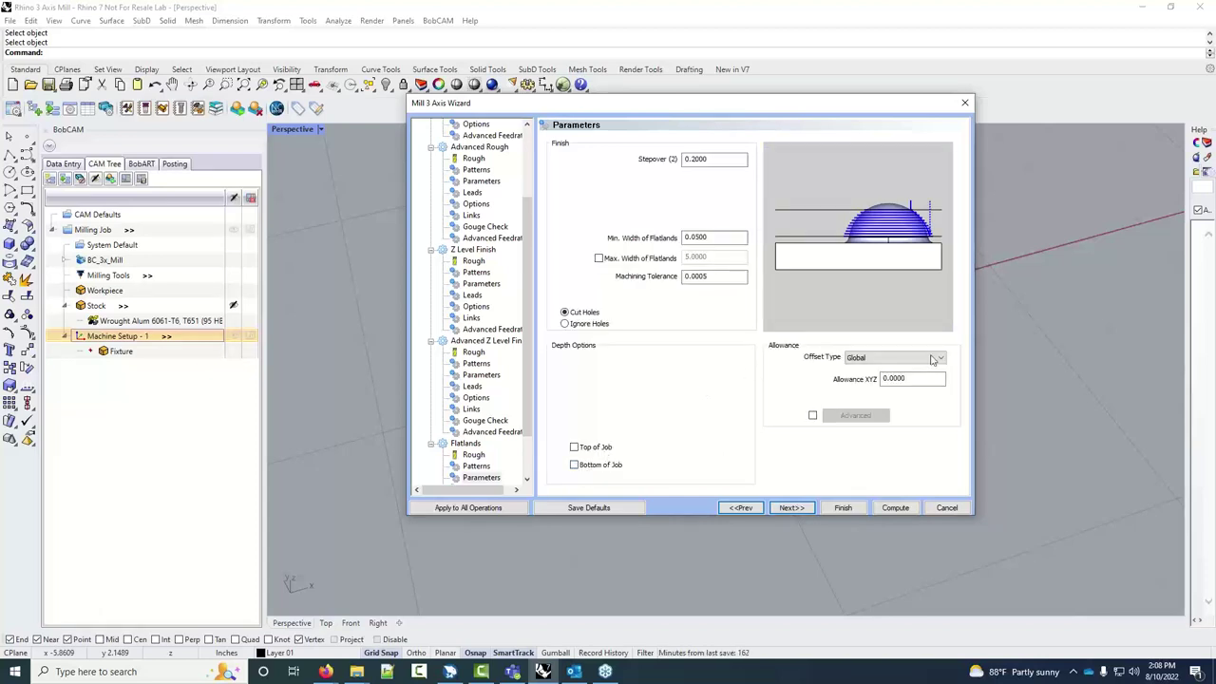
{"action": "left_click", "coordinate": [910, 378]}
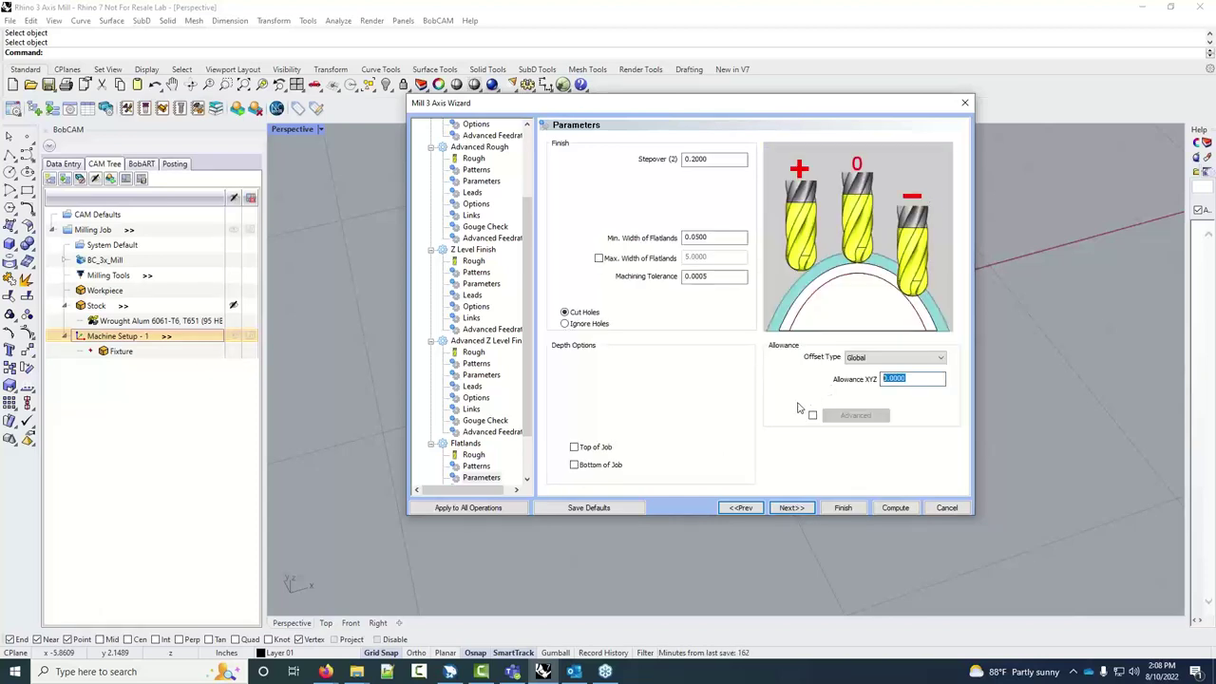
{"action": "left_click", "coordinate": [791, 509]}
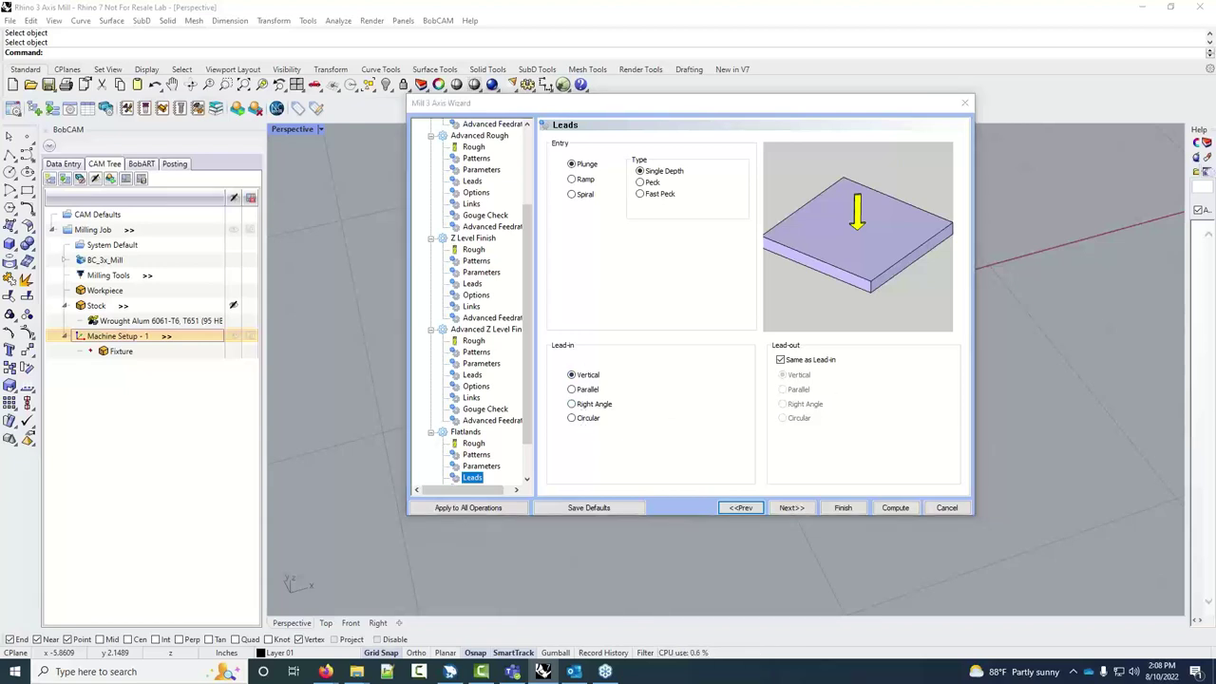
Review the Flatlands options, keeping toolpath points calculated from Tool Tip
{"action": "left_click", "coordinate": [787, 509]}
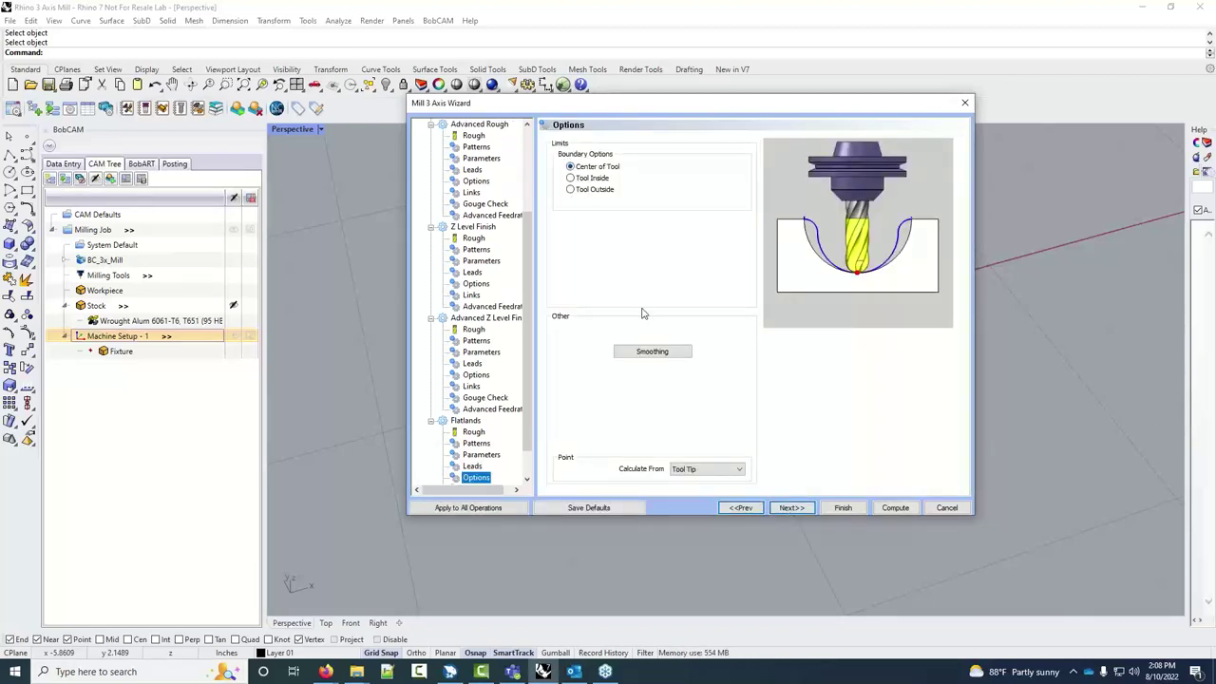
{"action": "left_click", "coordinate": [652, 352]}
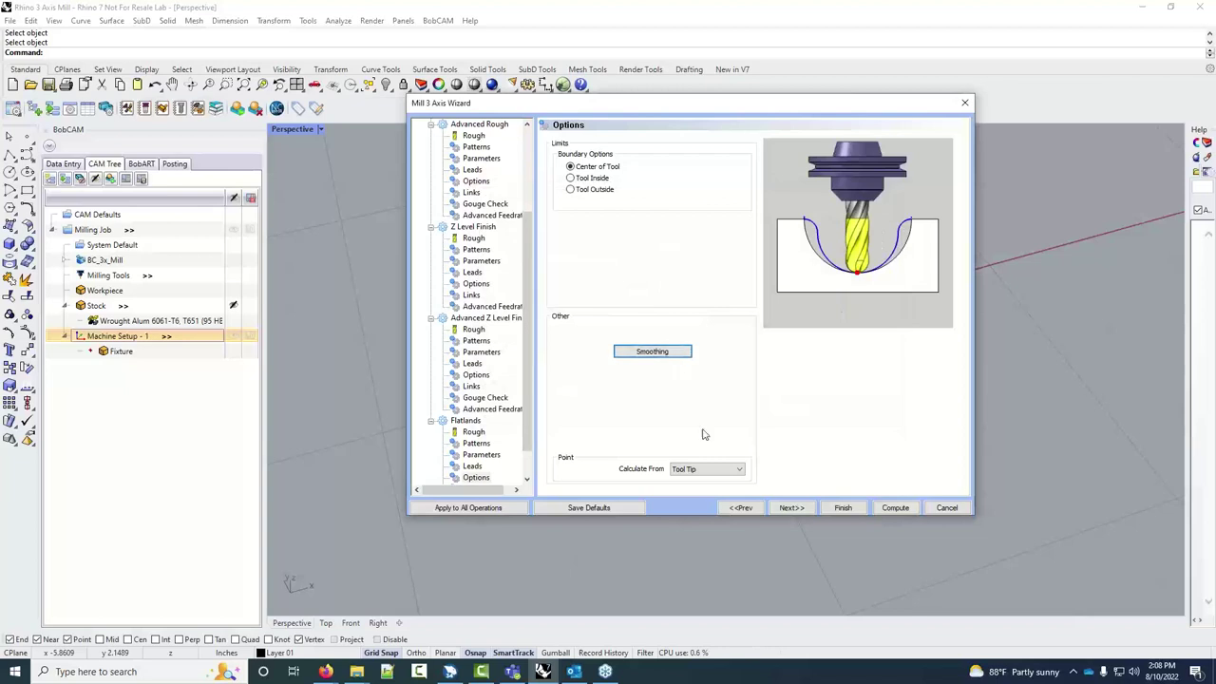
{"action": "left_click", "coordinate": [707, 469]}
{"action": "left_click", "coordinate": [706, 471]}
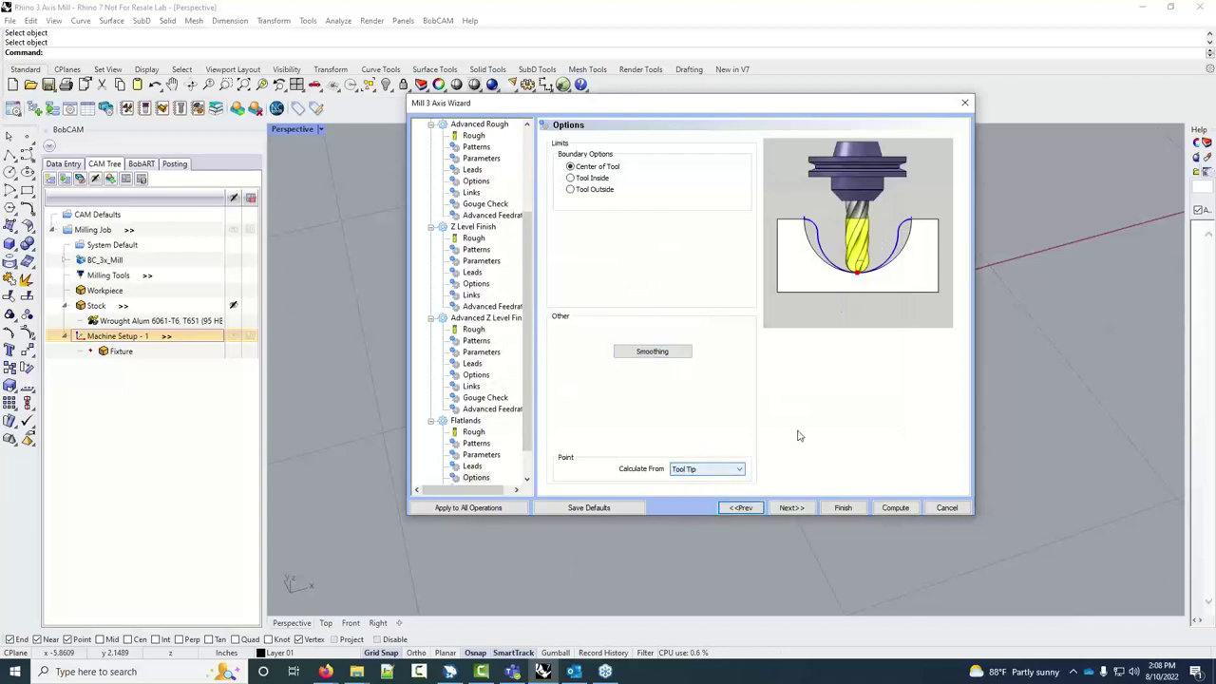
{"action": "left_click", "coordinate": [792, 508]}
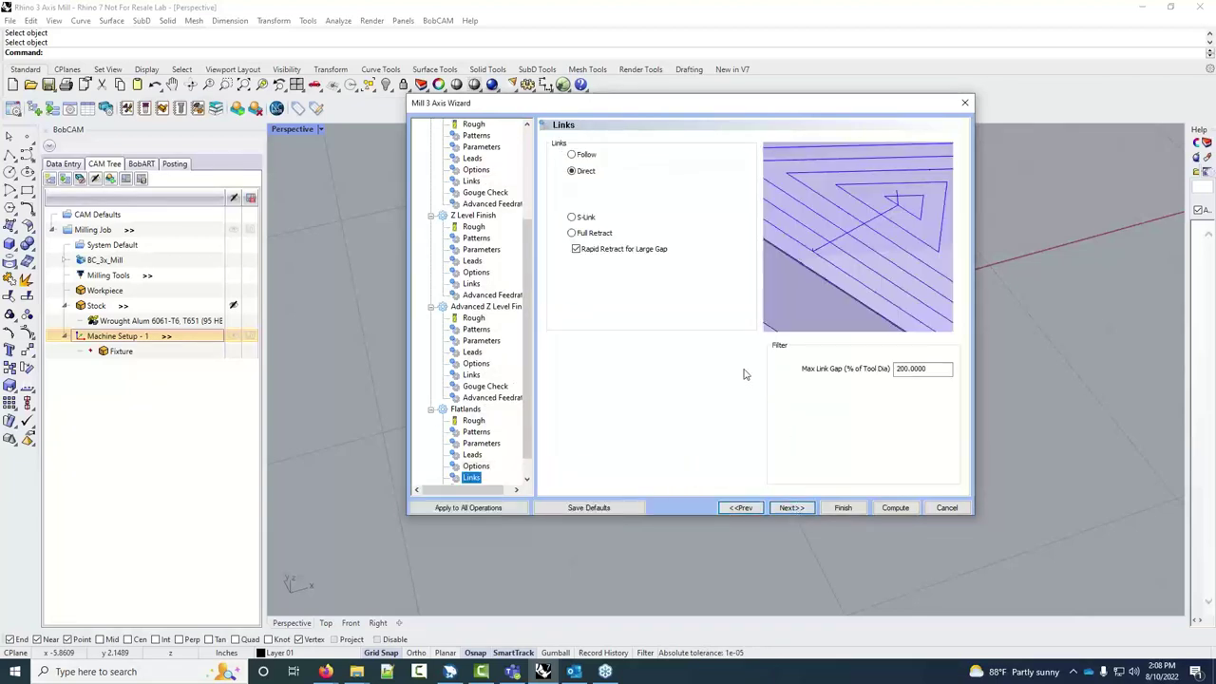
Try S-Link and full retract links, keep Follow, and review gouge check and advanced feedrates
{"action": "left_click", "coordinate": [573, 155]}
{"action": "left_click", "coordinate": [583, 219]}
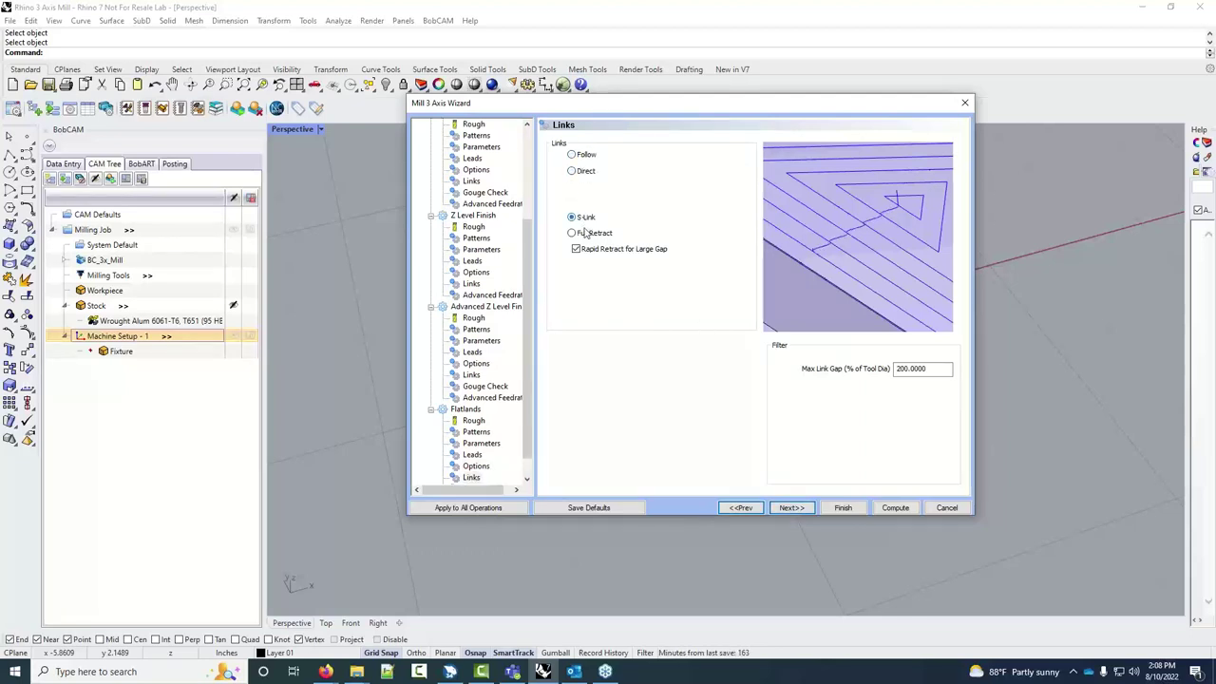
{"action": "left_click", "coordinate": [587, 234]}
{"action": "left_click", "coordinate": [589, 157]}
{"action": "left_click", "coordinate": [788, 506]}
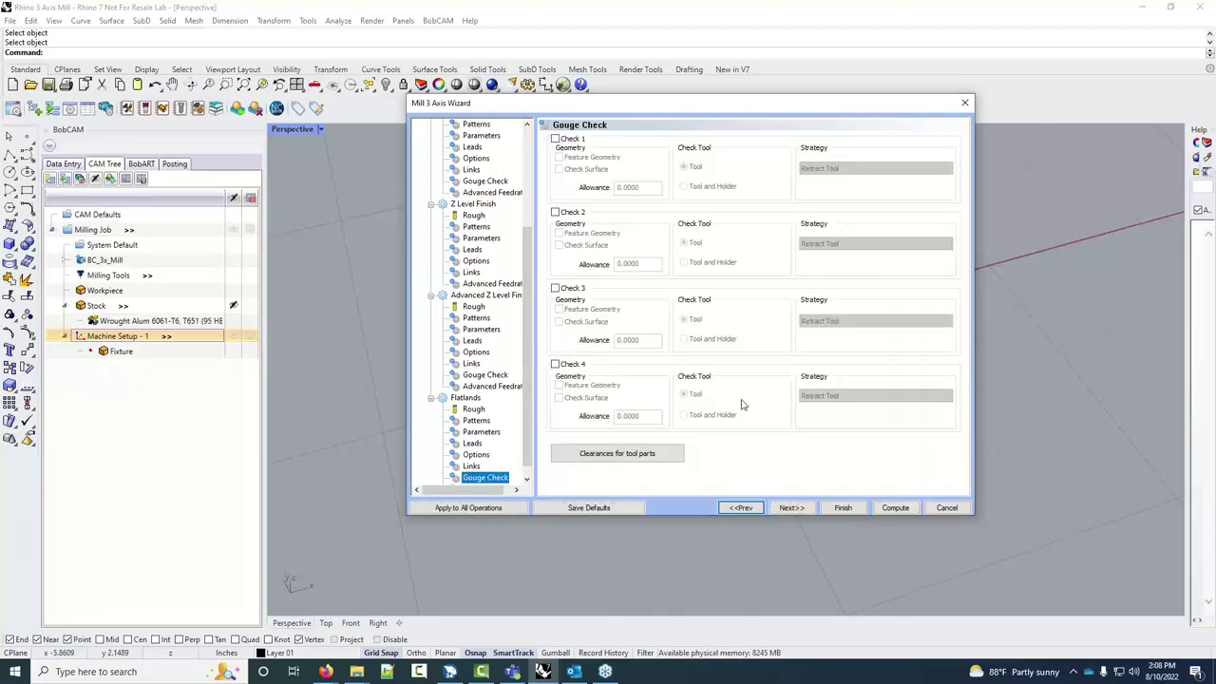
{"action": "left_click", "coordinate": [787, 507]}
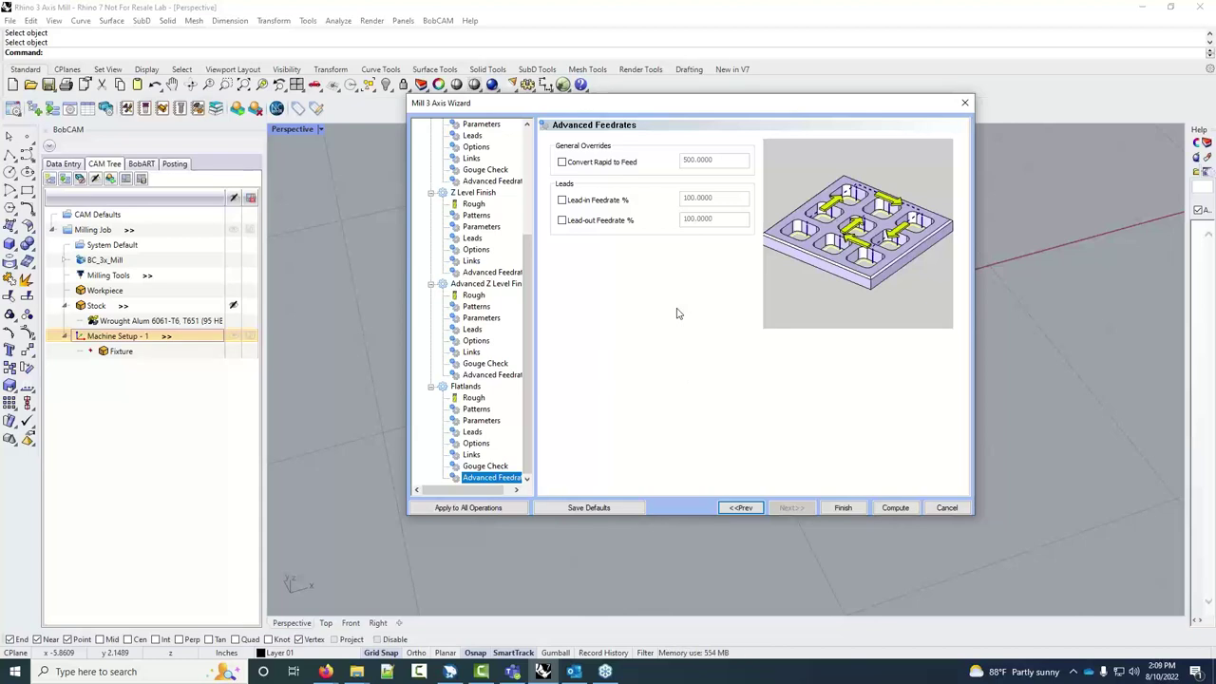
{"action": "left_click_drag", "start_coordinate": [528, 268], "coordinate": [547, 147]}
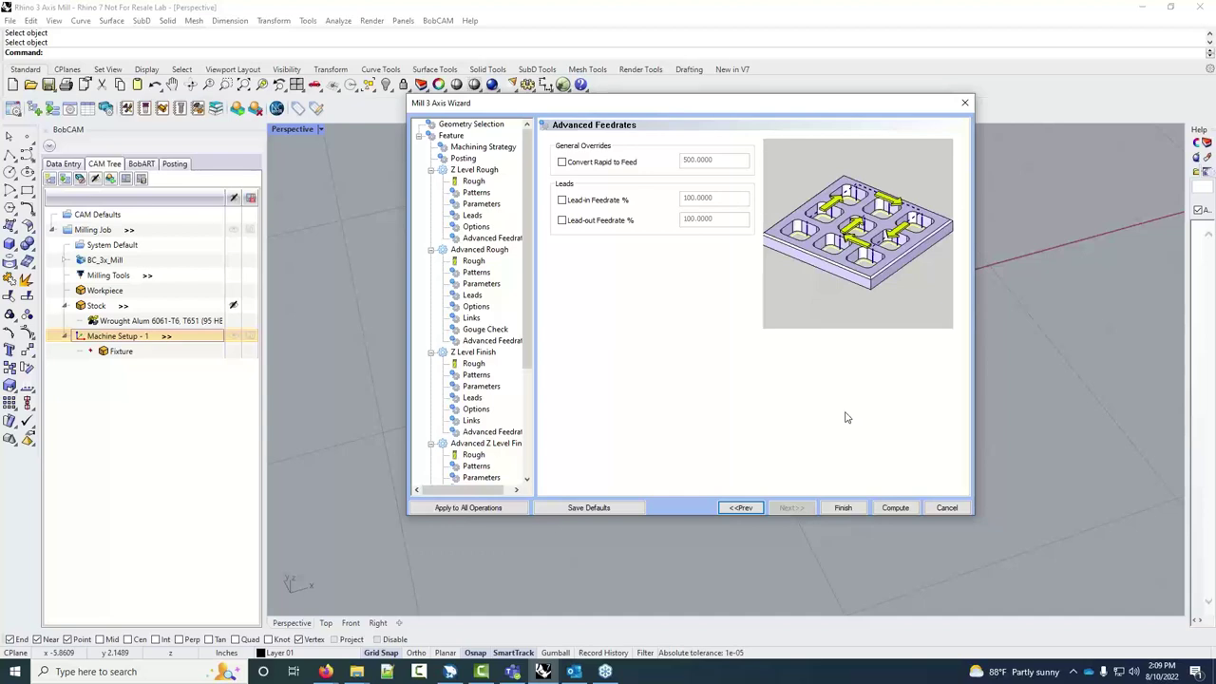
Finish the wizard and save the model as Rhino 3 Axis Mill.3dm
{"action": "left_click", "coordinate": [841, 508]}
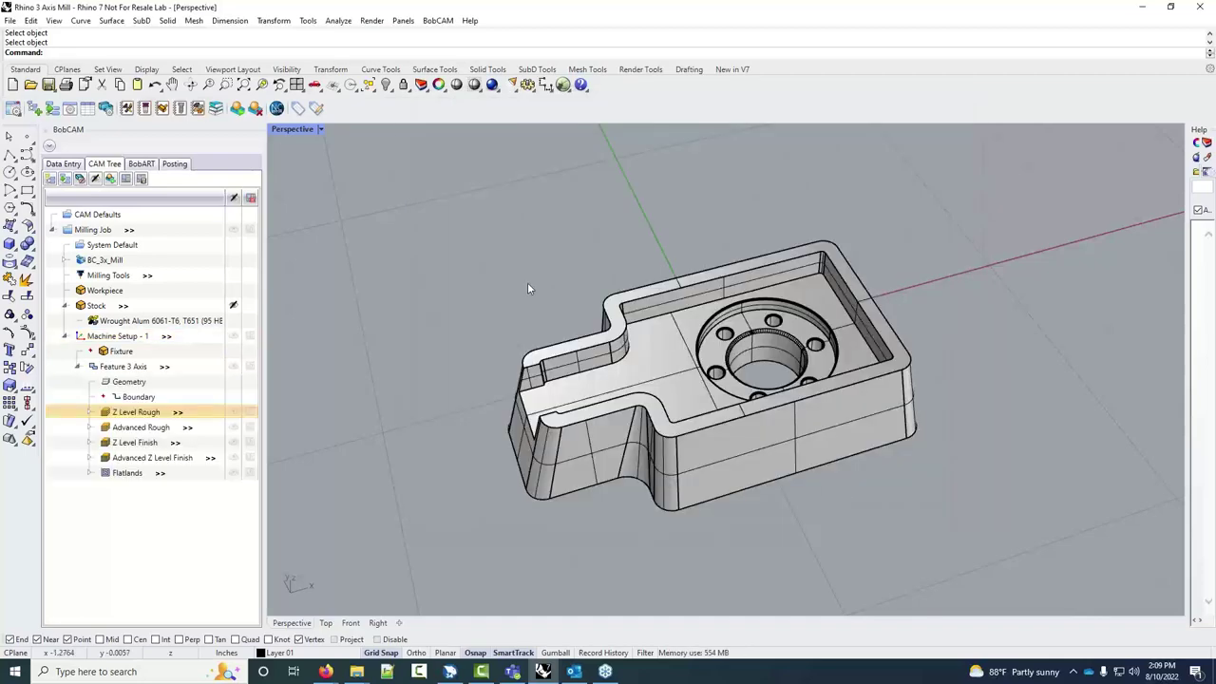
{"action": "left_click", "coordinate": [10, 20]}
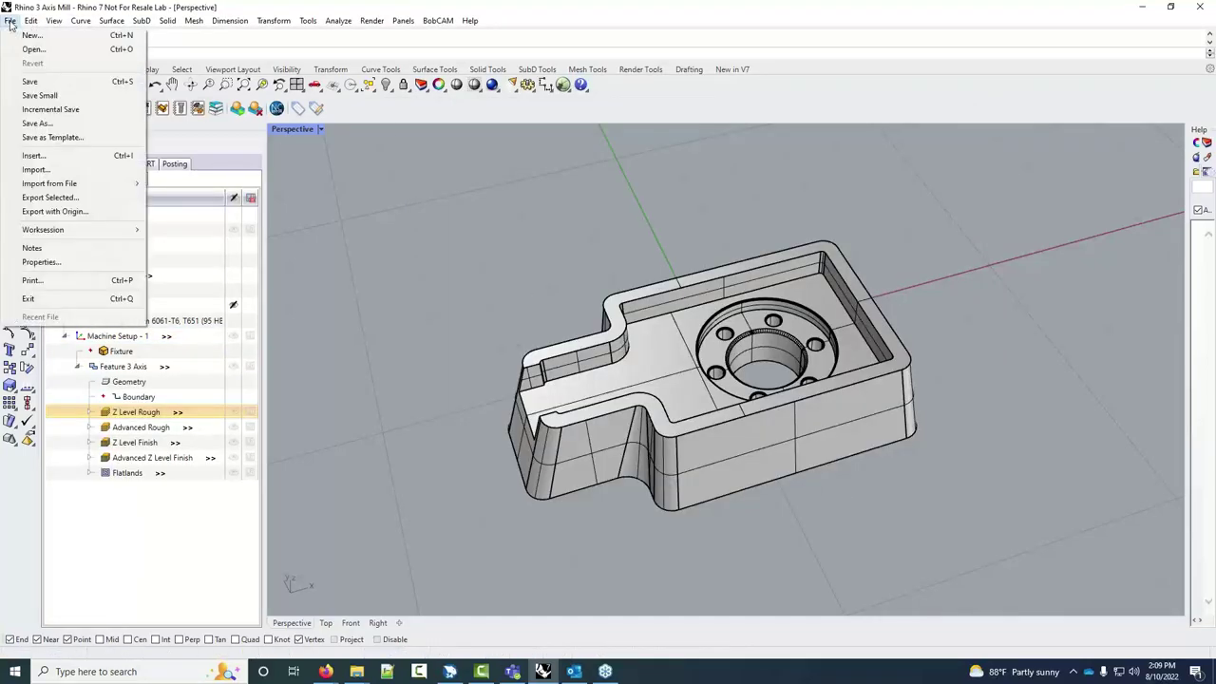
{"action": "left_click", "coordinate": [37, 123]}
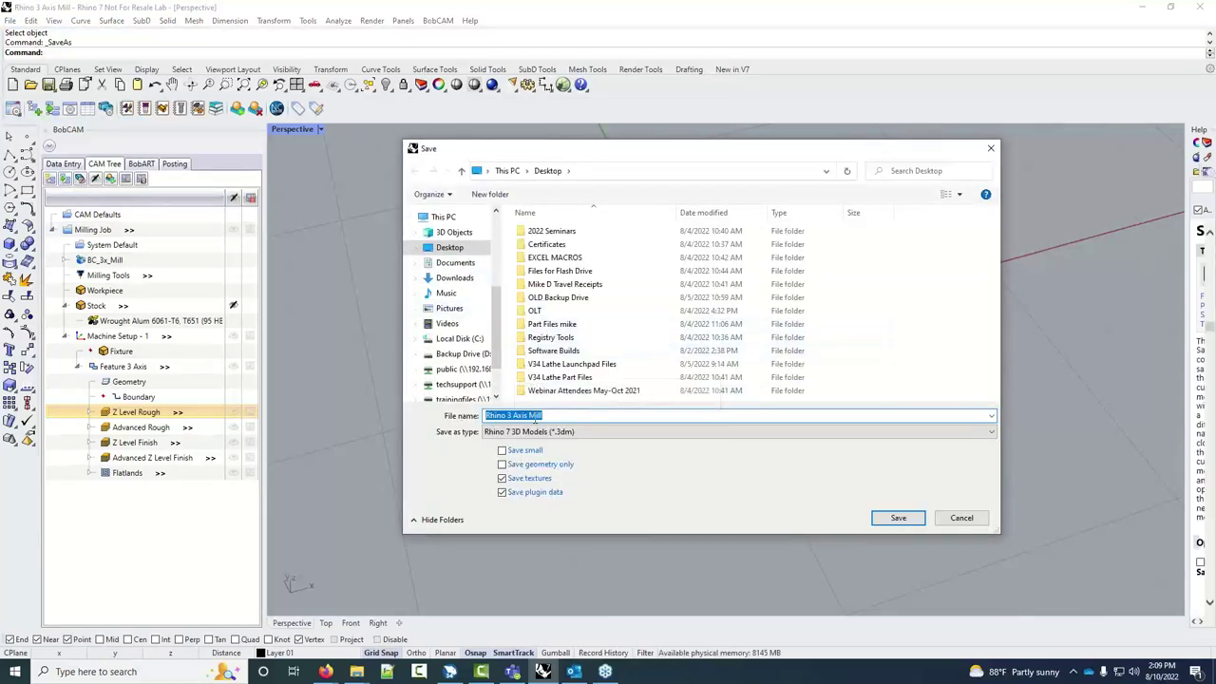
{"action": "left_click", "coordinate": [893, 519]}
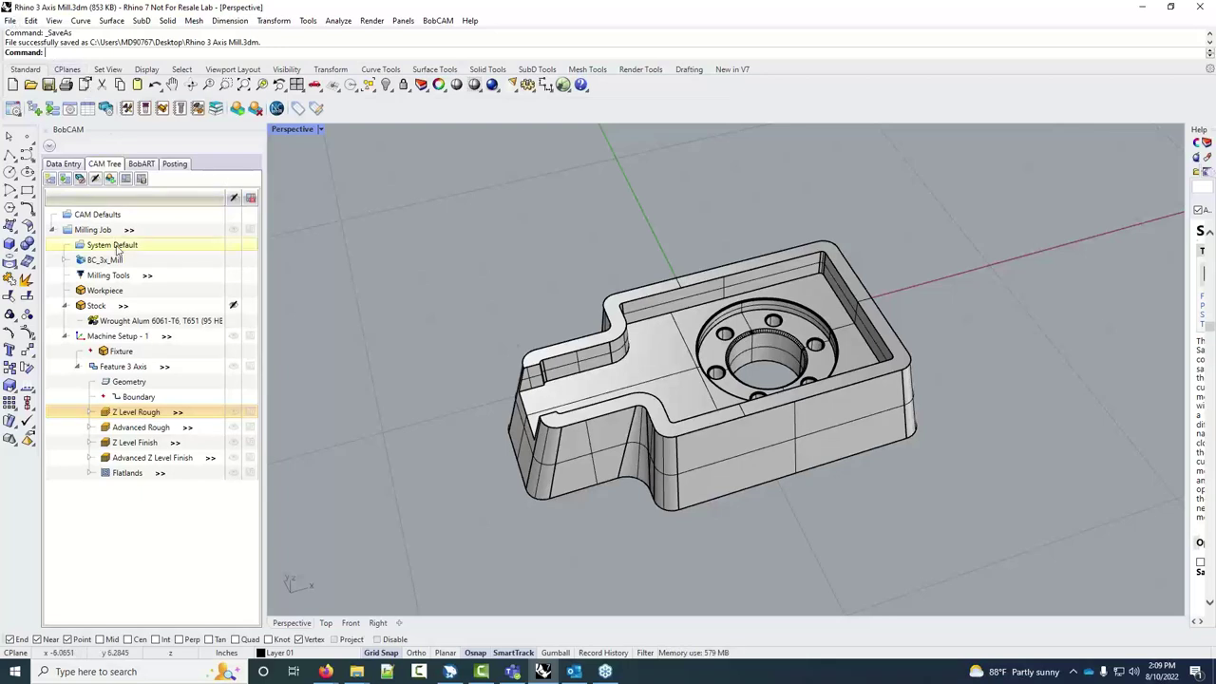
Run Compute All Toolpath on the Feature 3 Axis node in the CAM Tree
{"action": "right_click", "coordinate": [133, 370]}
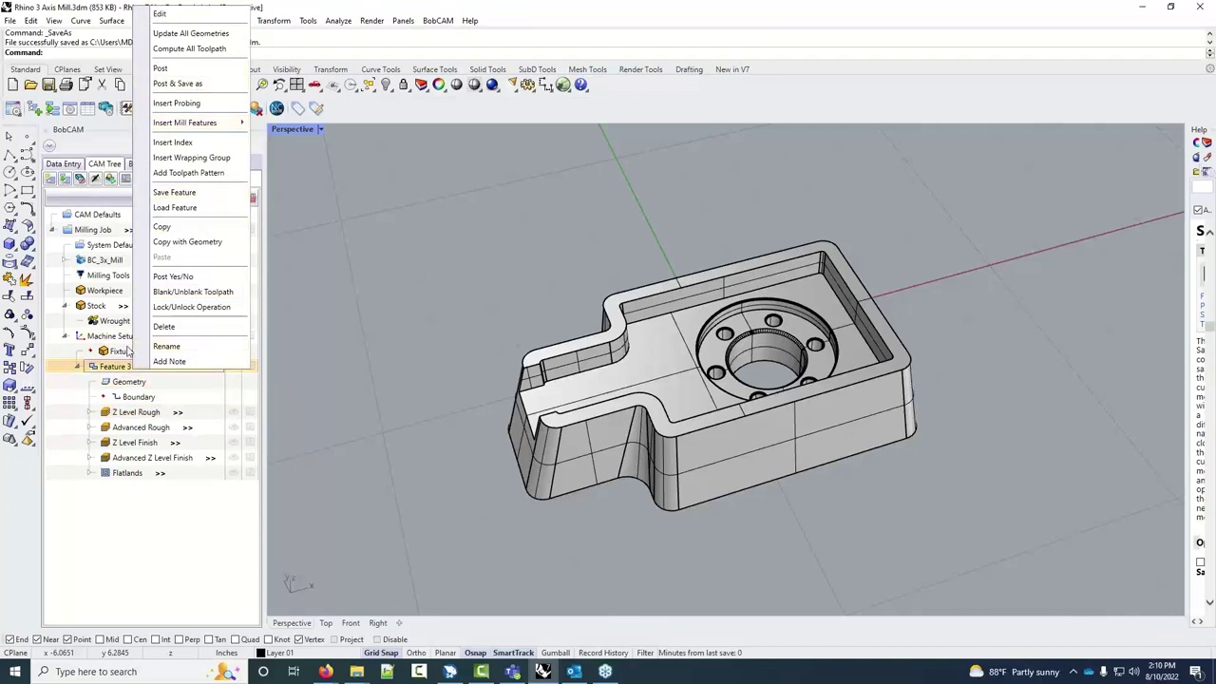
{"action": "left_click", "coordinate": [115, 370]}
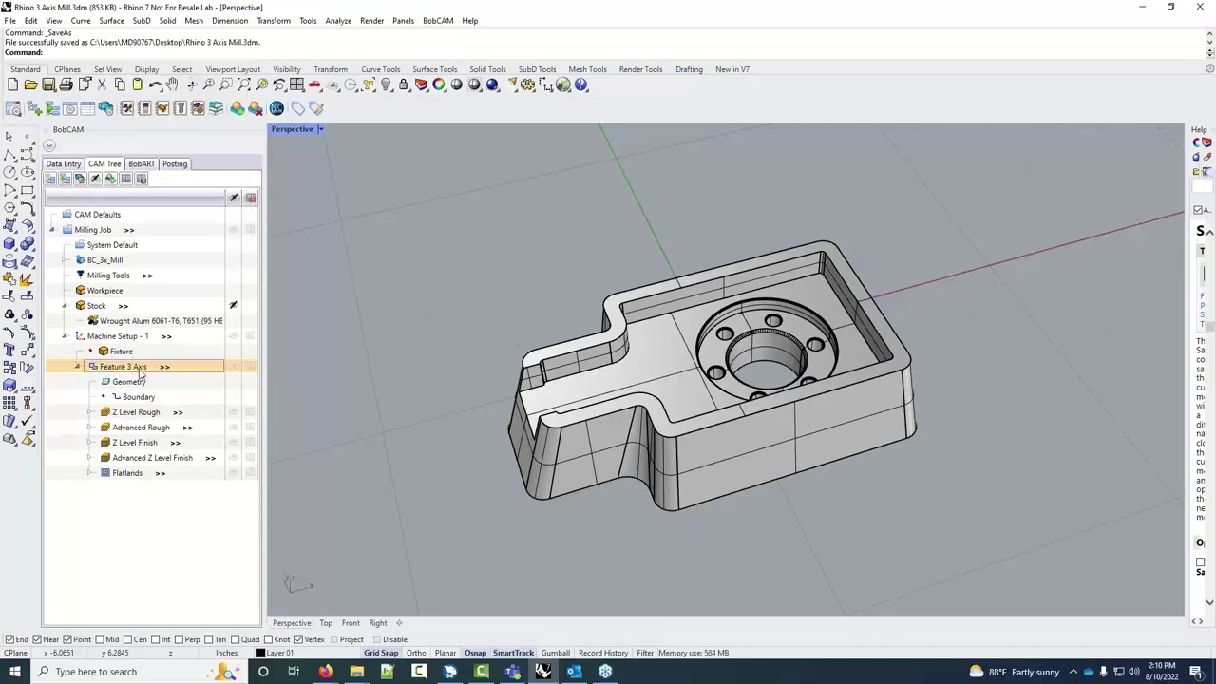
{"action": "right_click", "coordinate": [141, 373]}
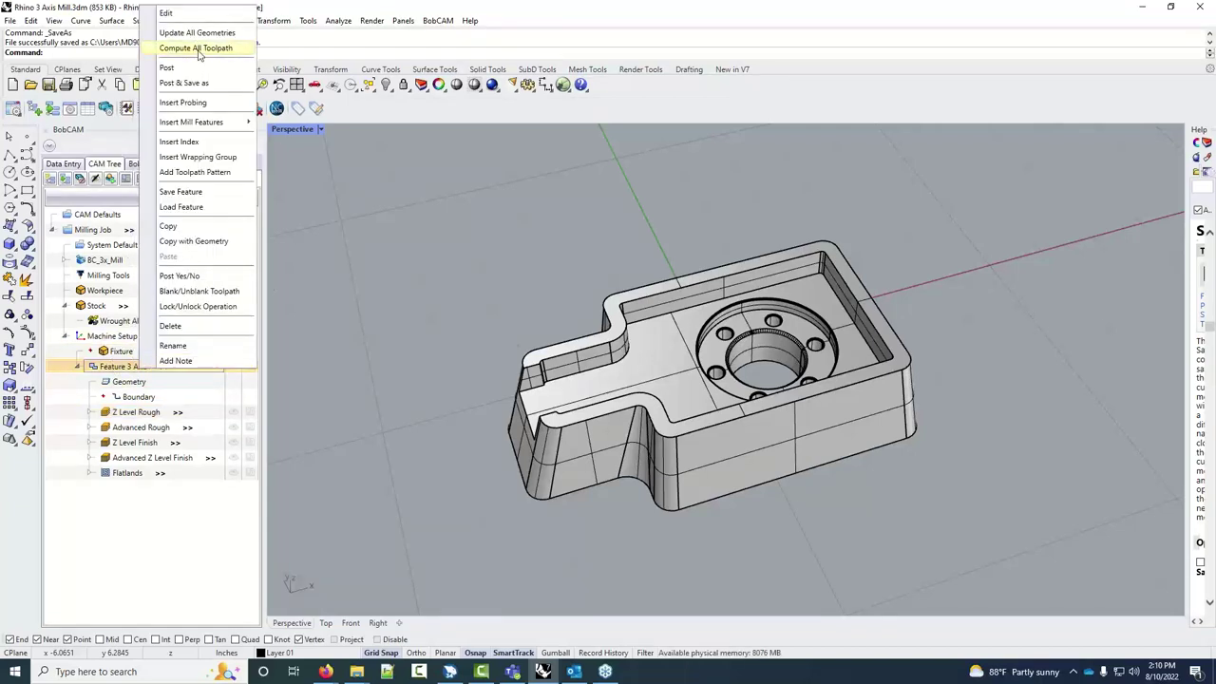
{"action": "key", "text": "Return"}
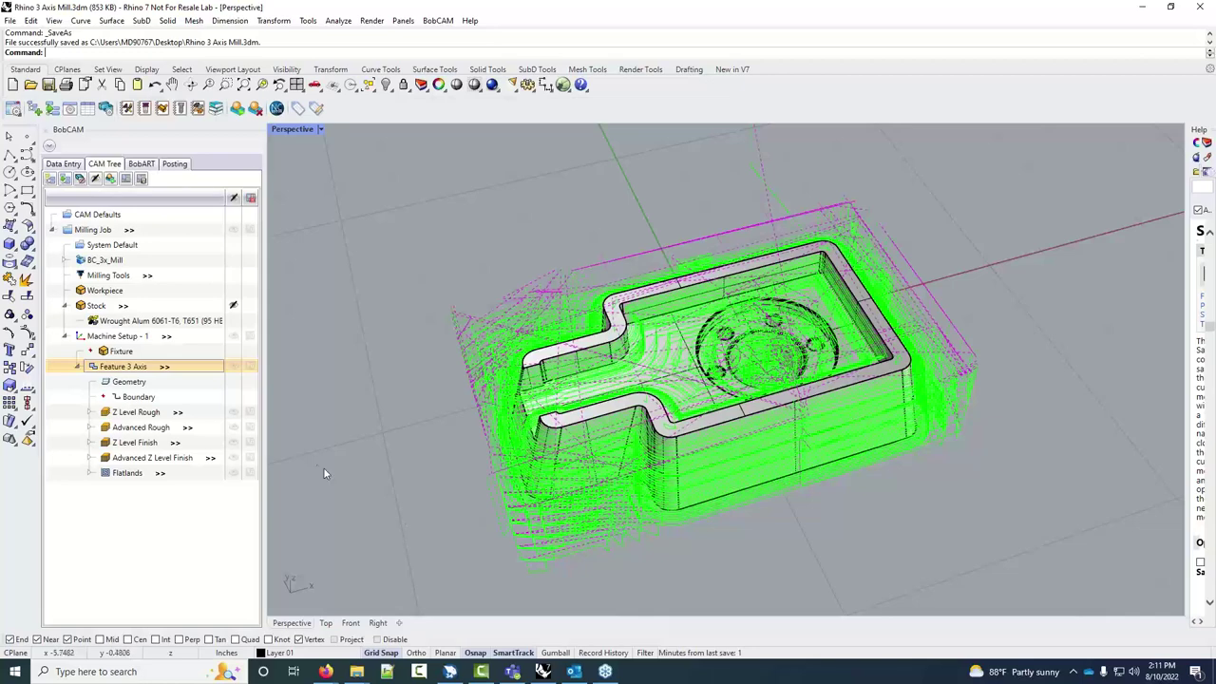
Save the model with its computed toolpaths and collapse the Feature 3 Axis node
{"action": "scroll", "coordinate": [845, 471], "scroll_direction": "up", "scroll_amount": 1}
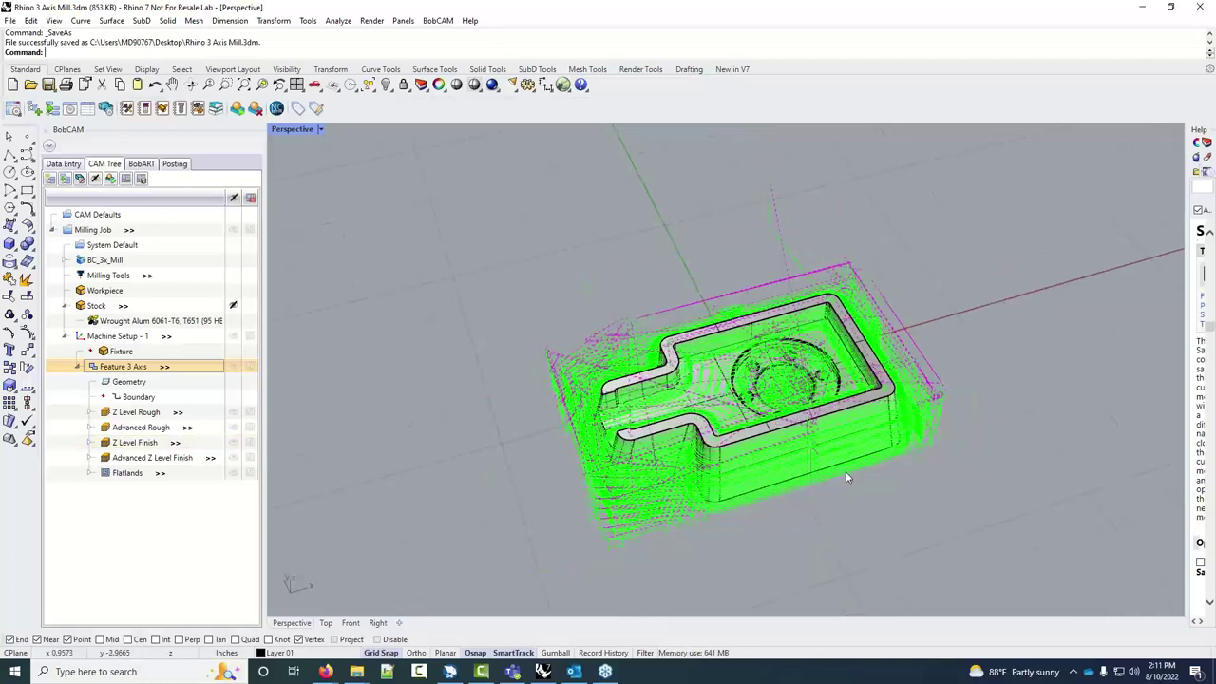
{"action": "scroll", "coordinate": [950, 437], "scroll_direction": "up", "scroll_amount": 2}
{"action": "scroll", "coordinate": [921, 434], "scroll_direction": "down", "scroll_amount": 3}
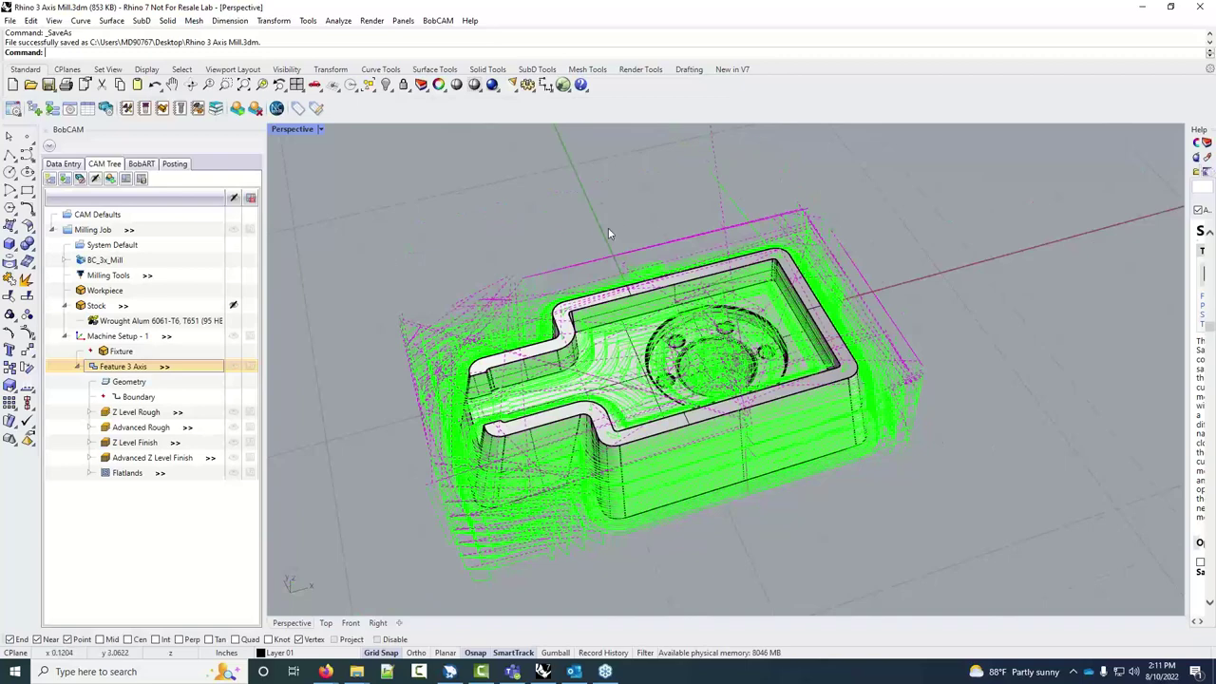
{"action": "left_click", "coordinate": [10, 20]}
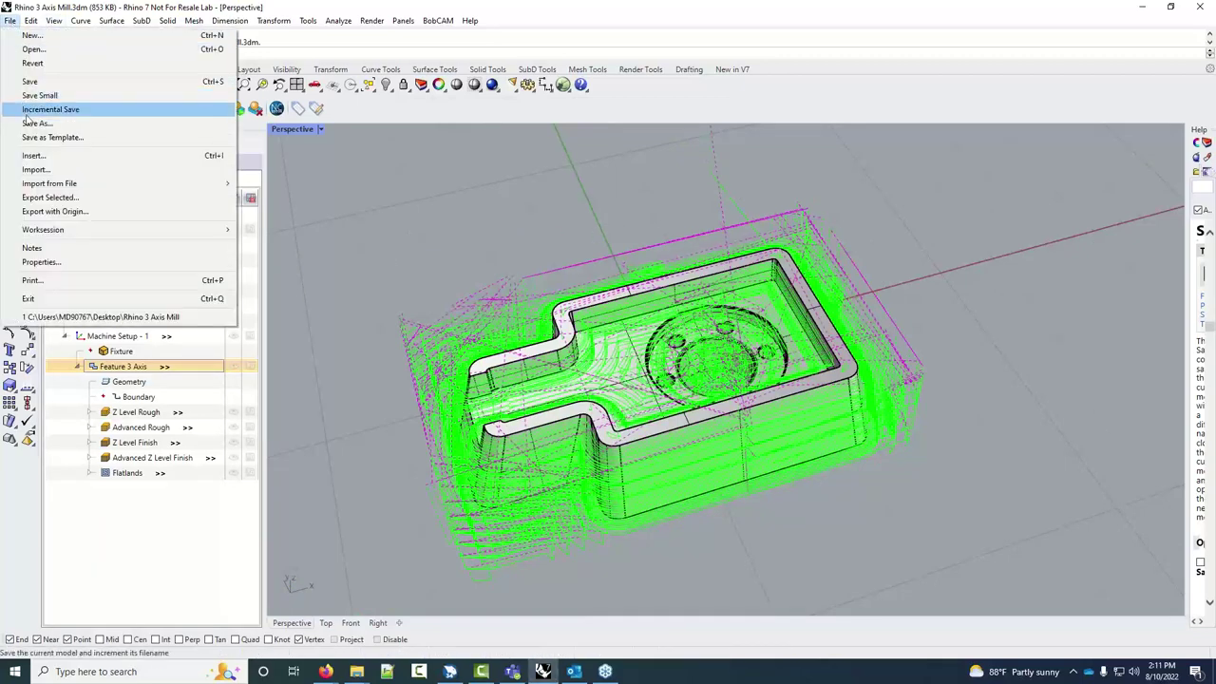
{"action": "left_click", "coordinate": [30, 83]}
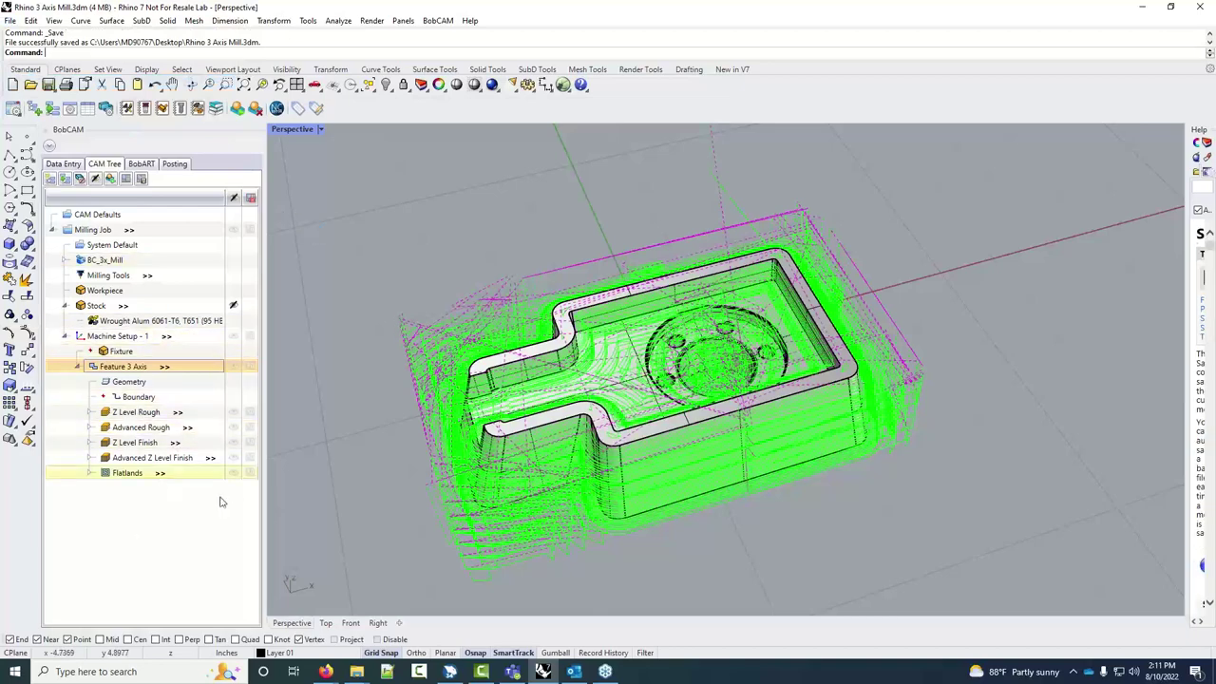
{"action": "left_click", "coordinate": [213, 414]}
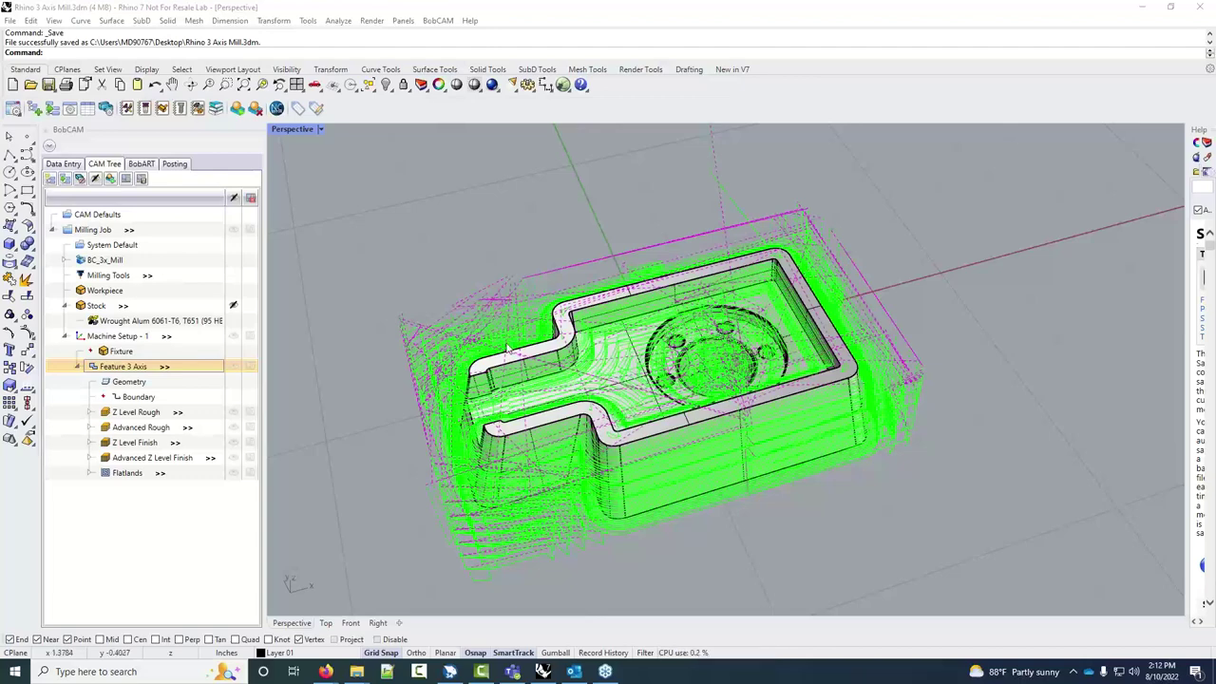
{"action": "left_click", "coordinate": [76, 367]}
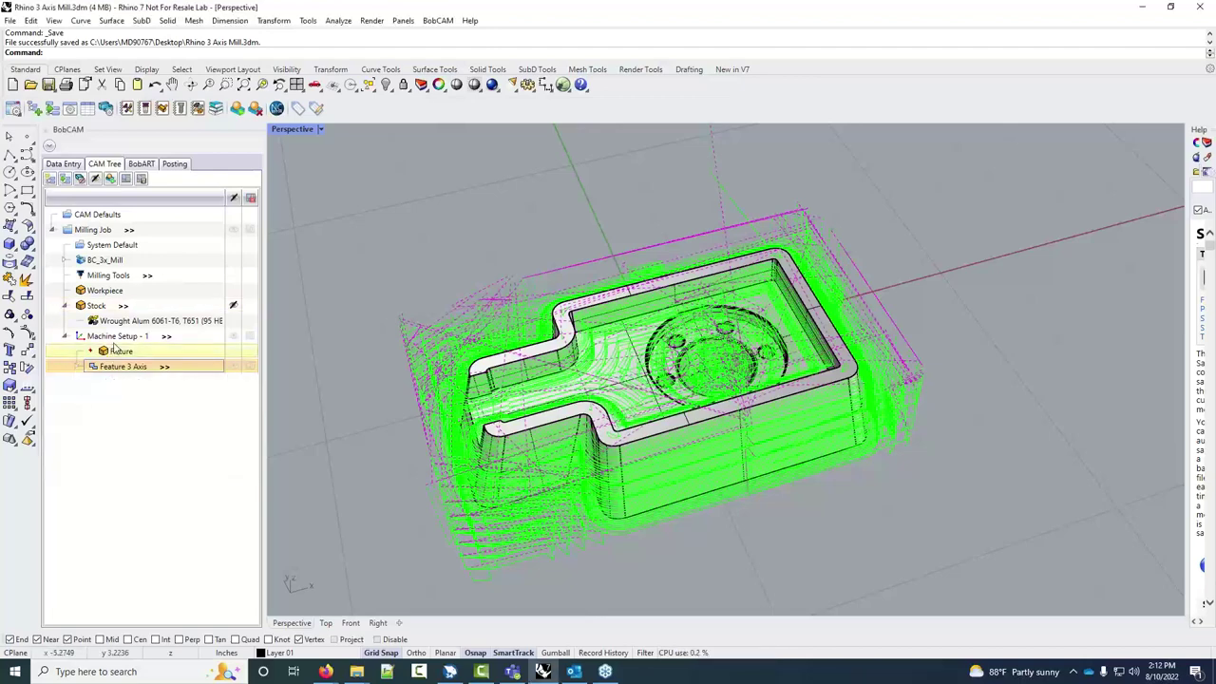
Add a new 3 axis milling feature under Machine Setup - 1 using the whole part as geometry
{"action": "right_click", "coordinate": [149, 336]}
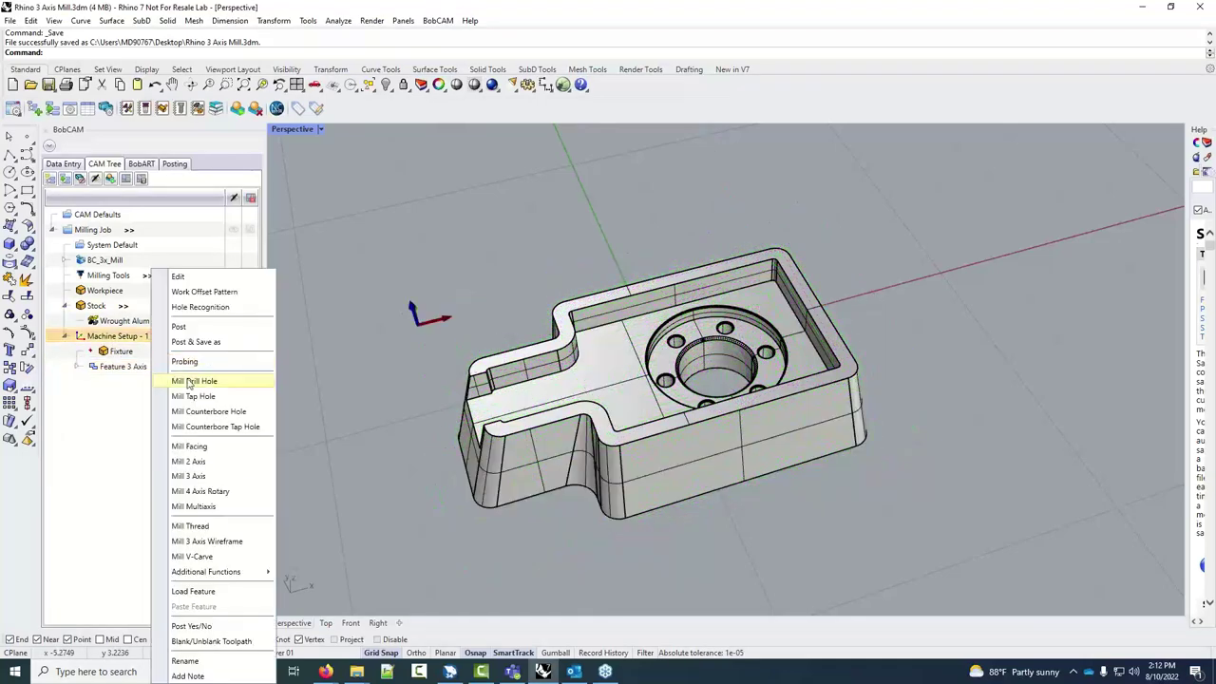
{"action": "left_click", "coordinate": [209, 476]}
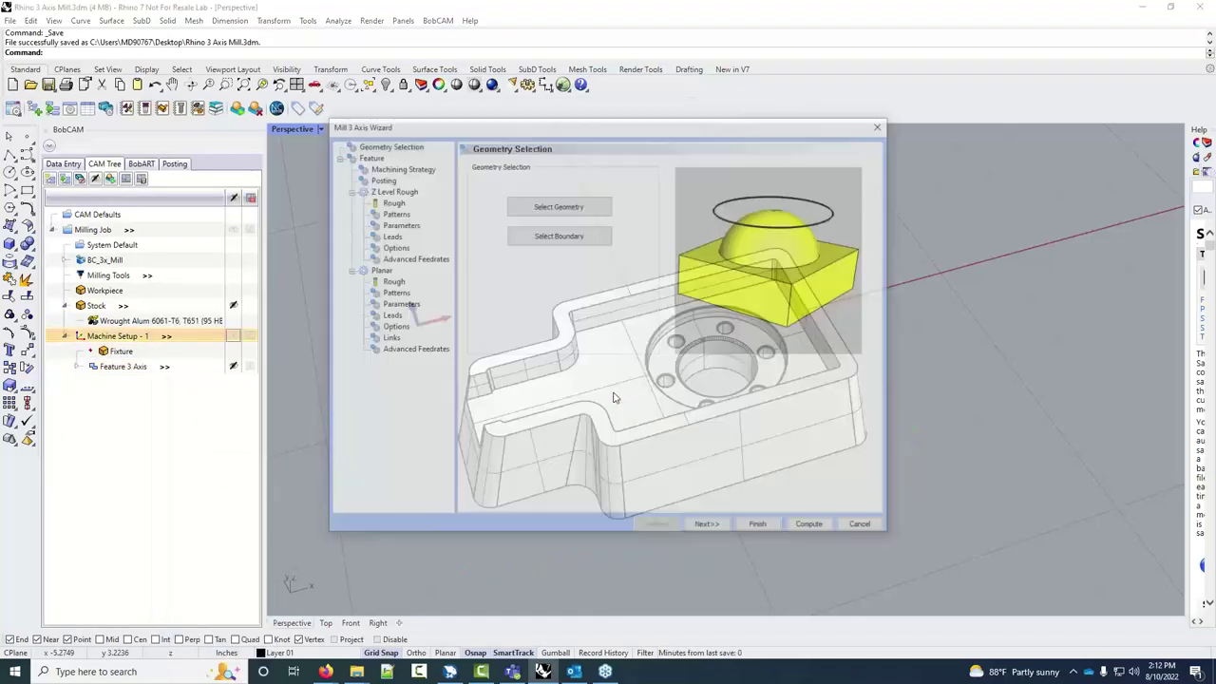
{"action": "left_click", "coordinate": [557, 205]}
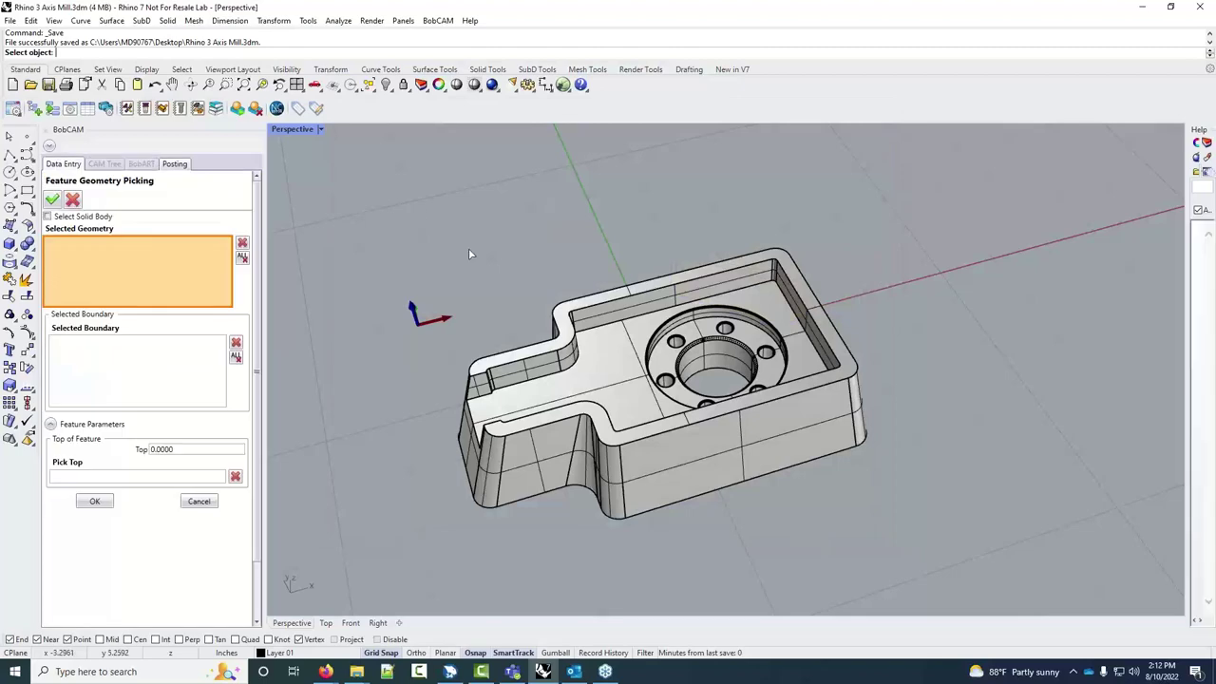
{"action": "left_click_drag", "start_coordinate": [389, 196], "coordinate": [971, 566]}
{"action": "left_click", "coordinate": [94, 501]}
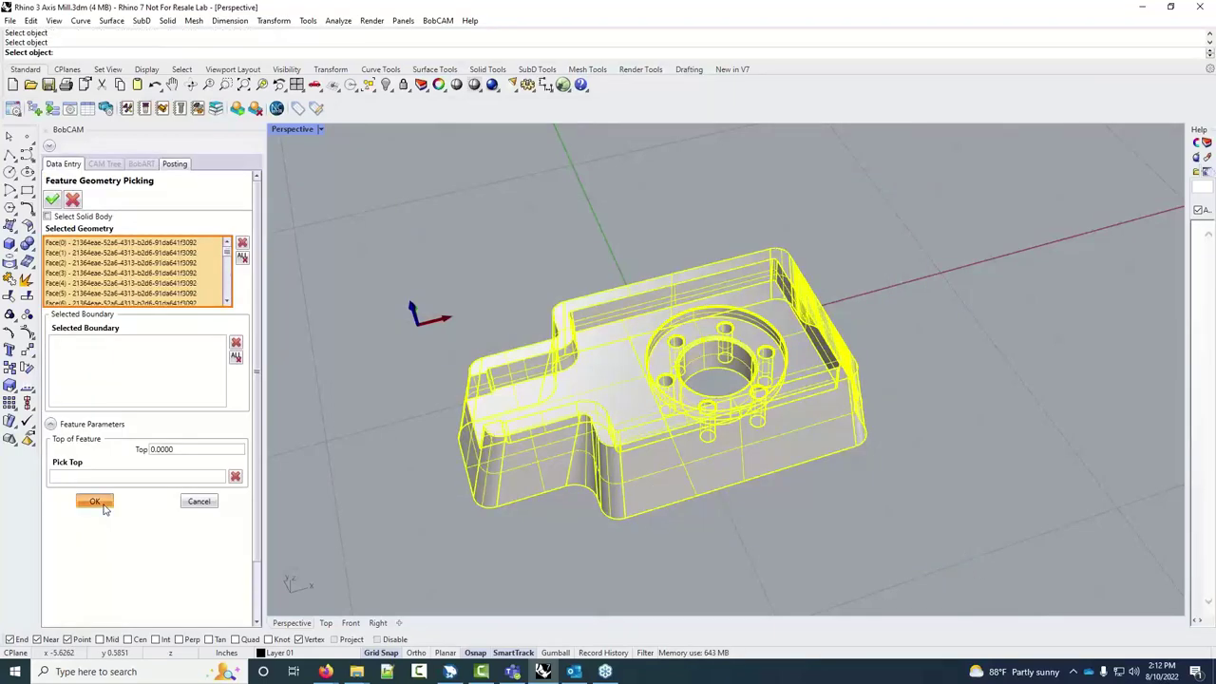
{"action": "left_click", "coordinate": [708, 527]}
{"action": "left_click", "coordinate": [708, 527]}
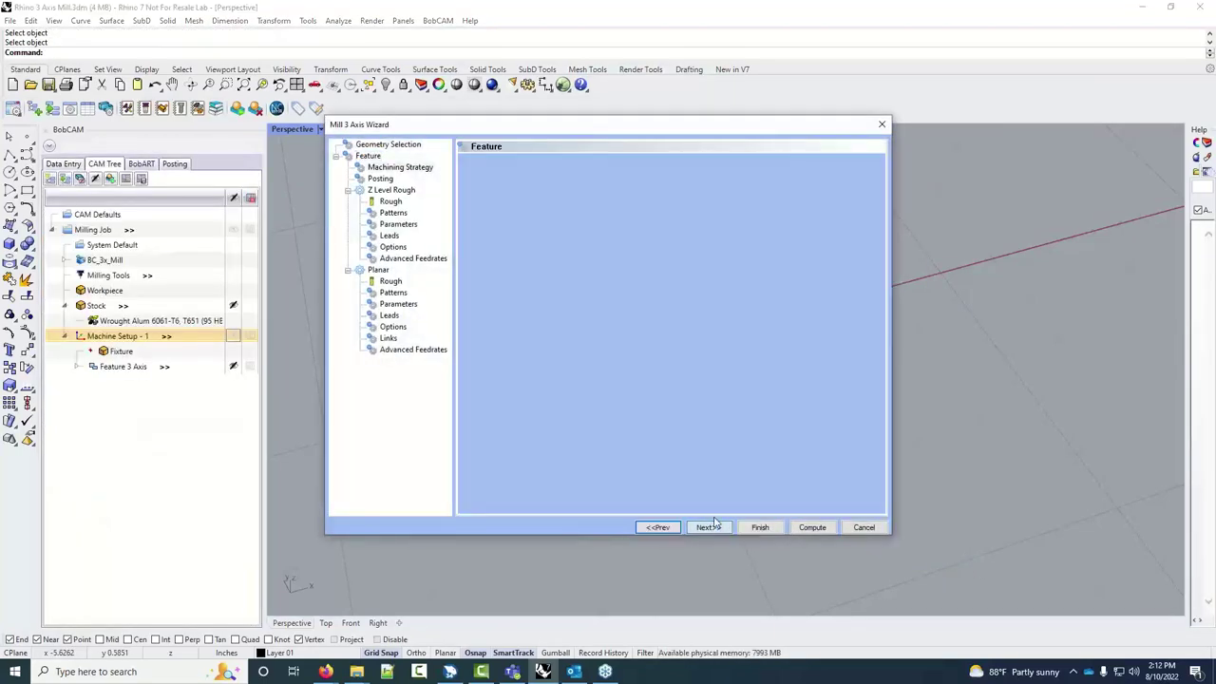
Choose the Equidistant strategy and turn on Arc Fit in the posting settings
{"action": "double_click", "coordinate": [535, 297]}
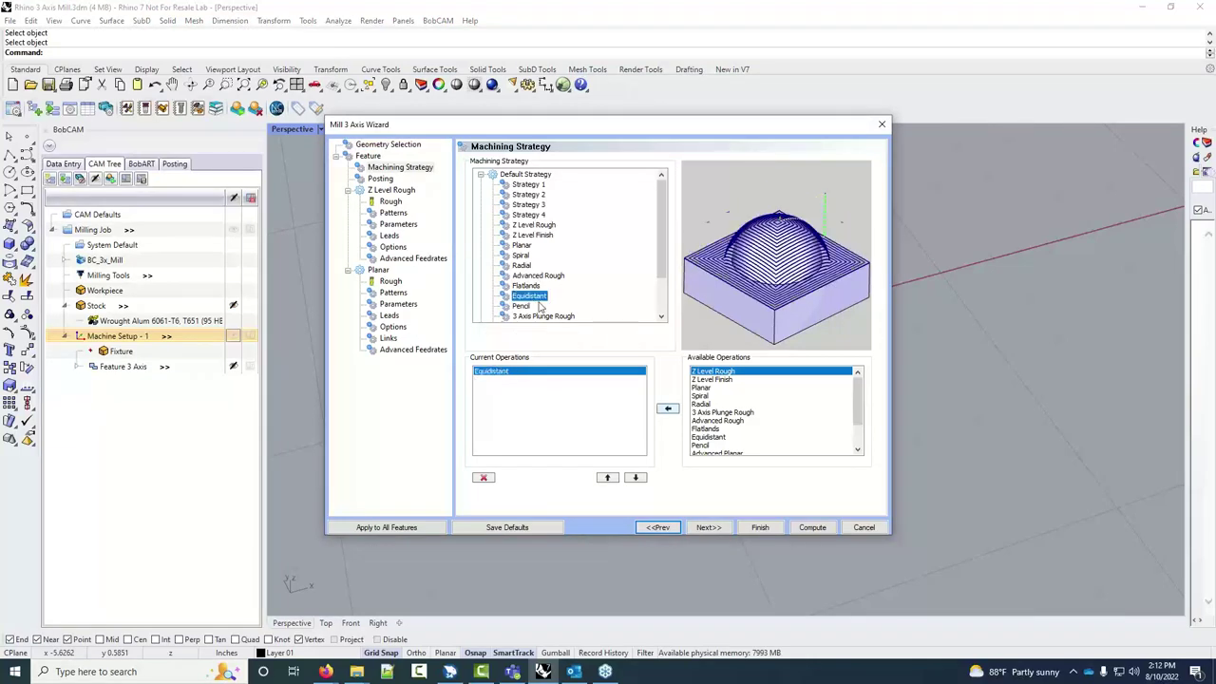
{"action": "left_click", "coordinate": [711, 527]}
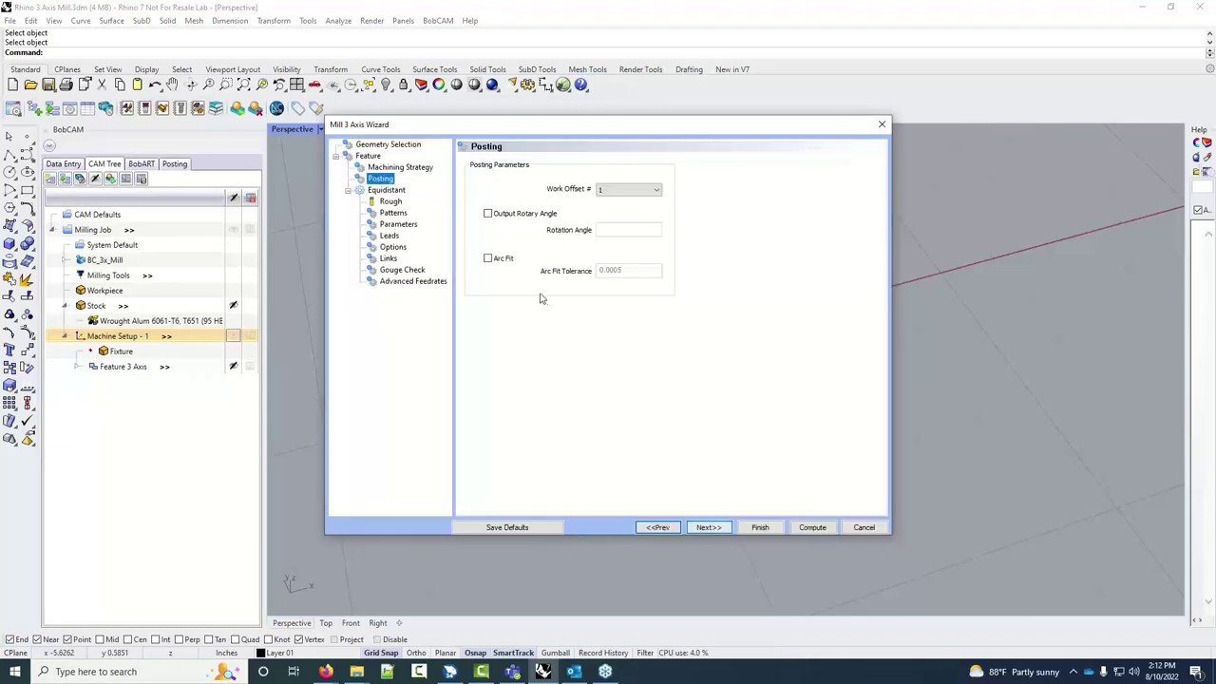
{"action": "left_click", "coordinate": [489, 259]}
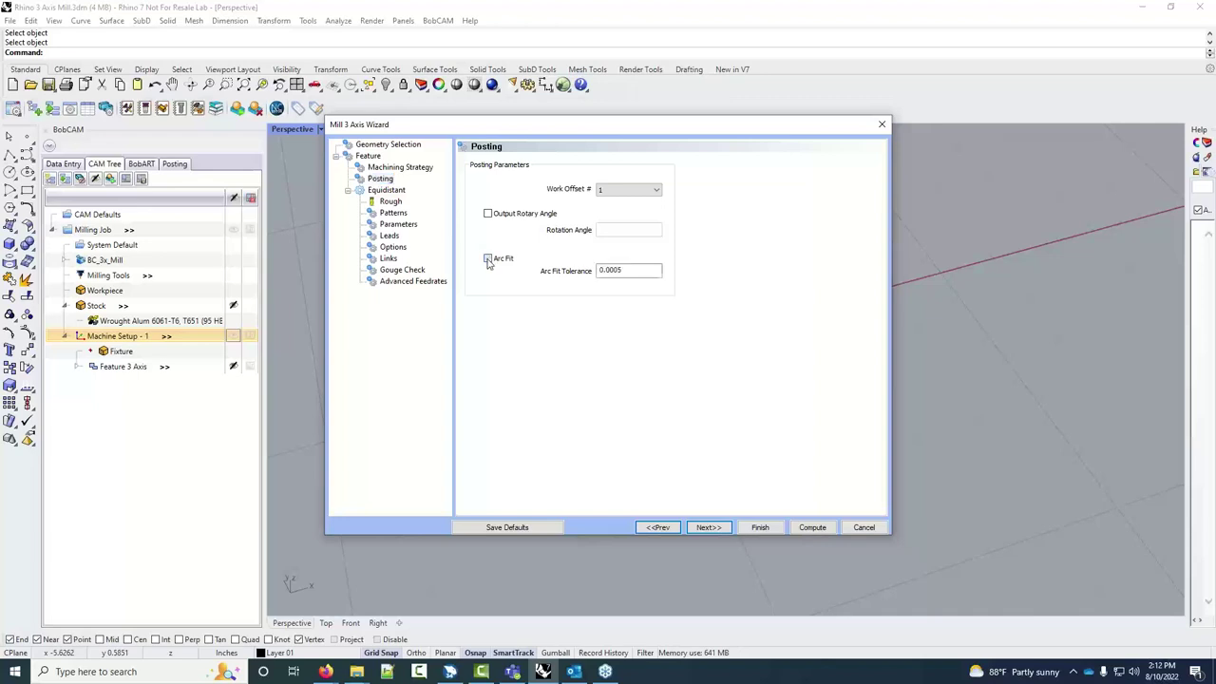
{"action": "left_click", "coordinate": [711, 527]}
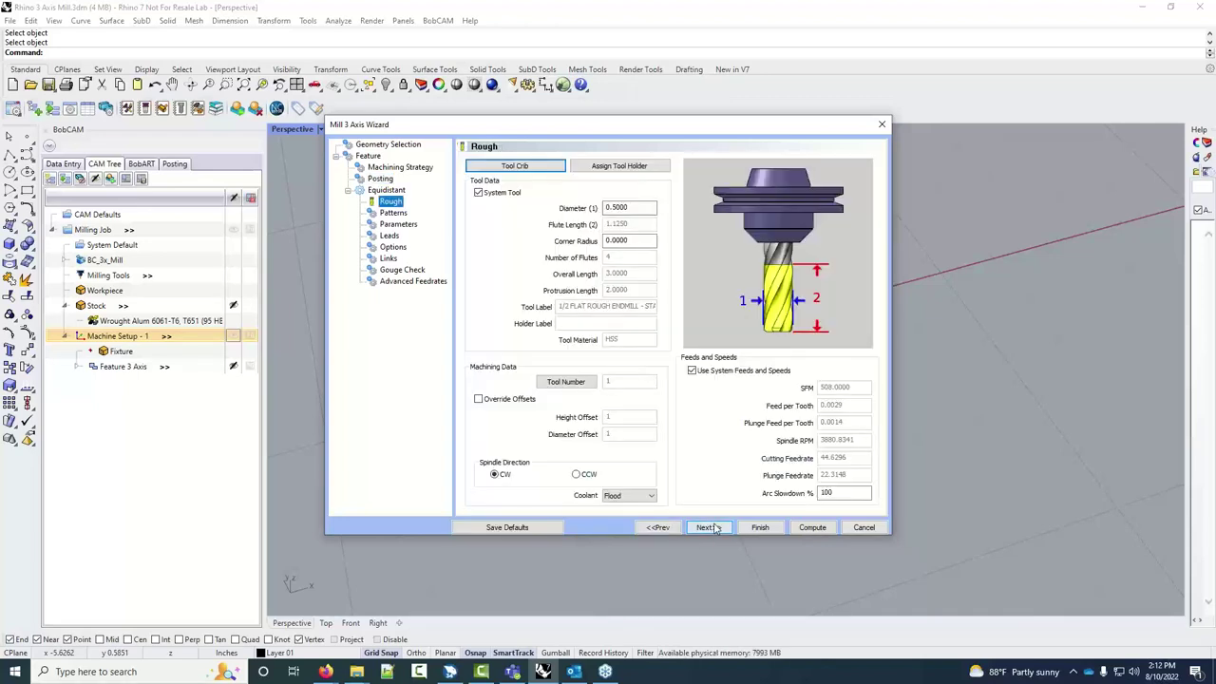
Select the 1/2 BALL ROUGH ENDMILL from the tool crib as the cutter
{"action": "left_click", "coordinate": [487, 168]}
{"action": "left_click", "coordinate": [538, 215]}
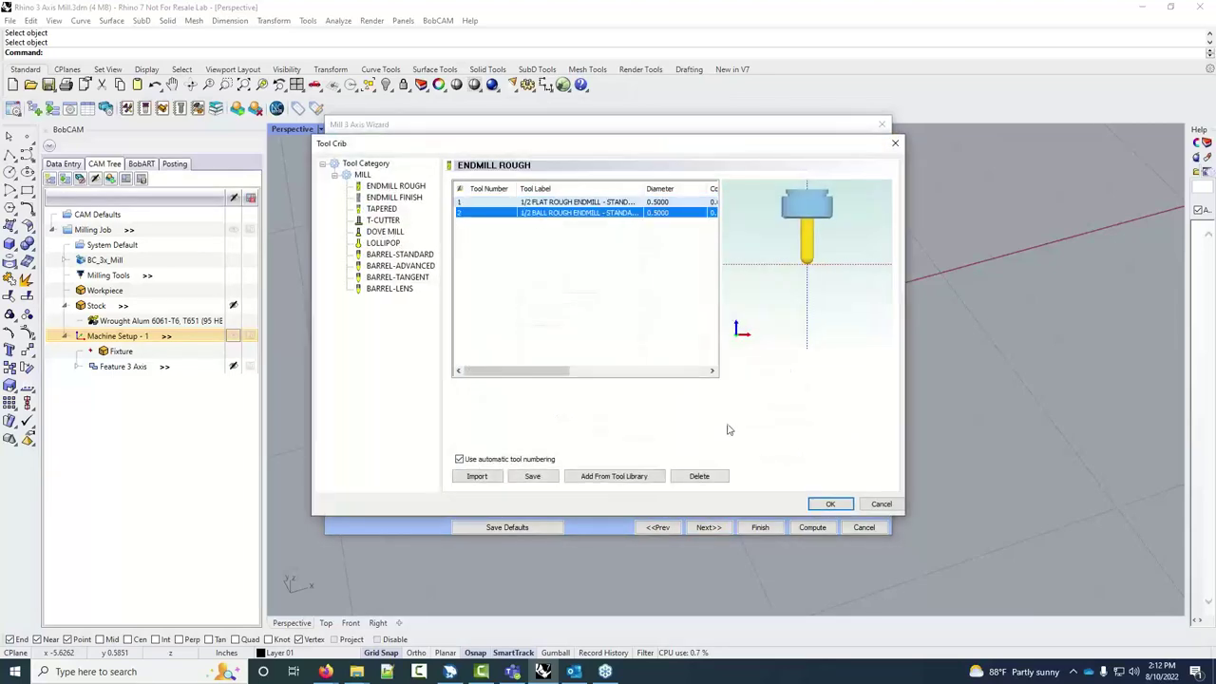
{"action": "left_click", "coordinate": [829, 503]}
{"action": "left_click", "coordinate": [709, 527]}
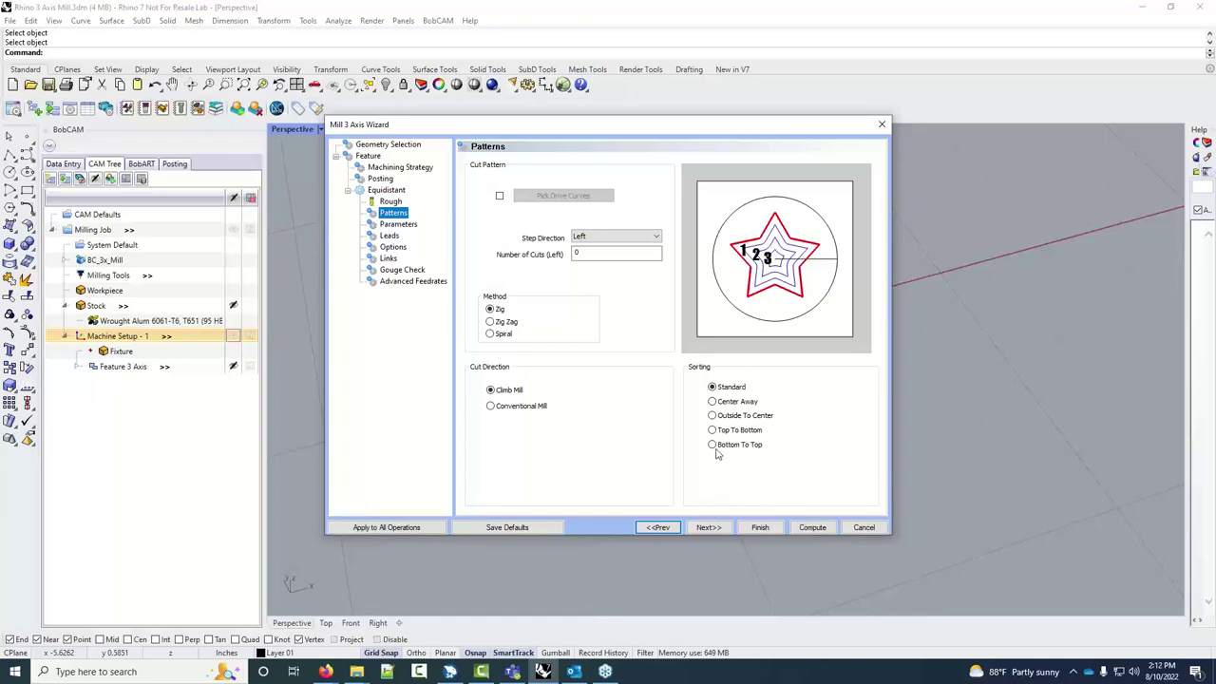
Set the stepover to 0.05 and a Bottom of Job depth of -1.5
{"action": "left_click", "coordinate": [708, 527]}
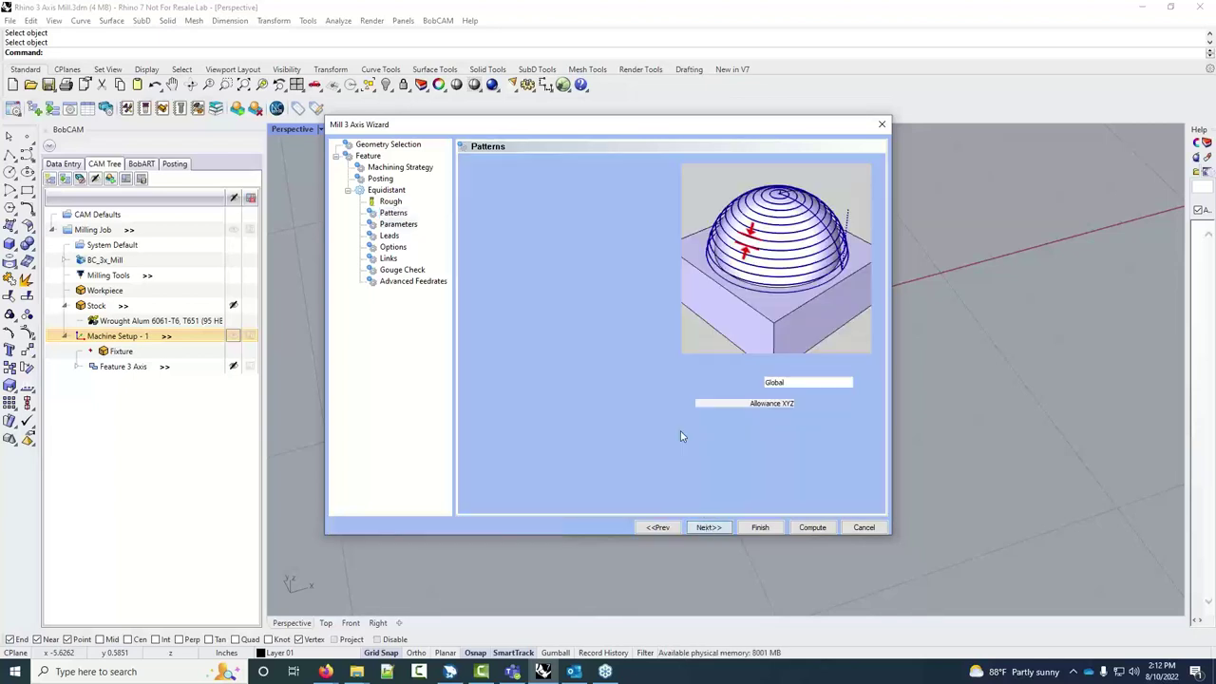
{"action": "key", "text": "Tab"}
{"action": "type", "text": ".05"}
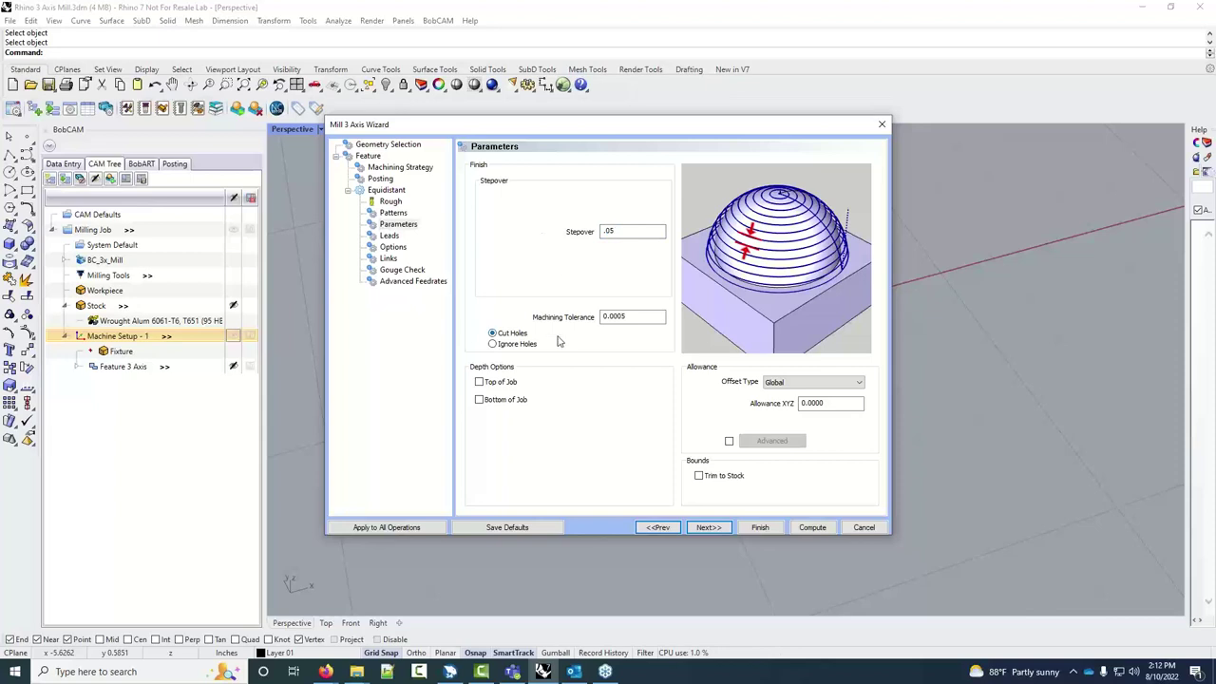
{"action": "left_click", "coordinate": [516, 399]}
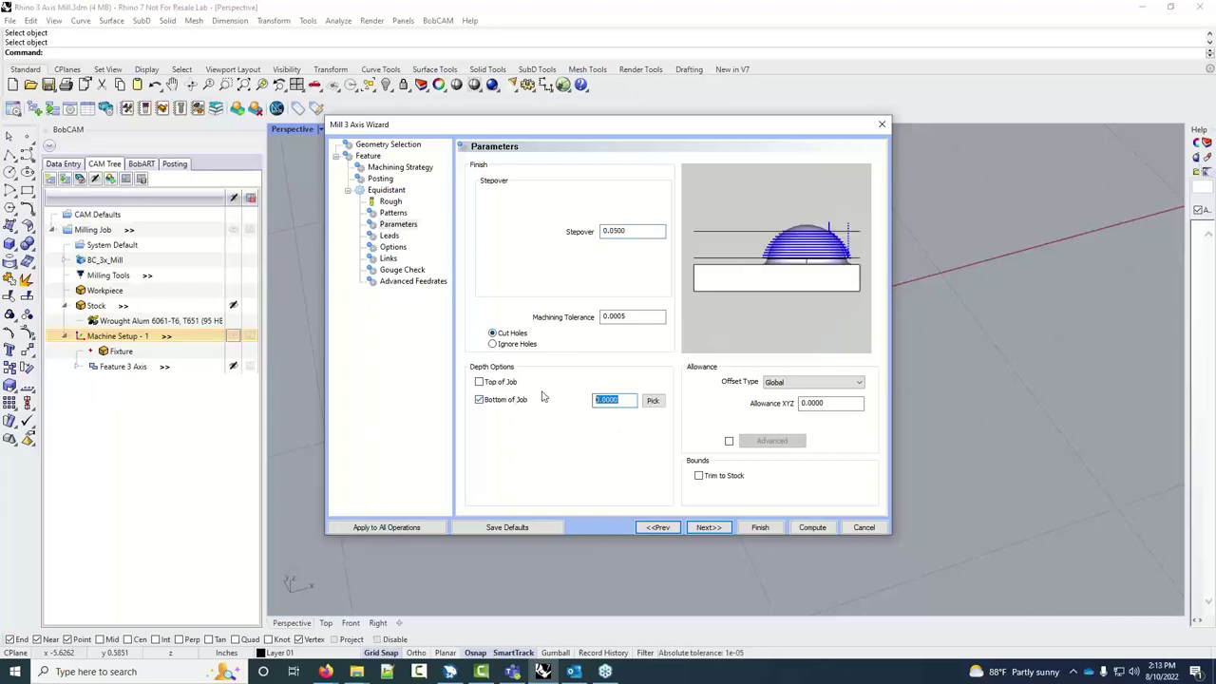
{"action": "type", "text": "-1.5"}
Create the Equidistant operation, save the file, and compute its toolpath
{"action": "left_click", "coordinate": [760, 527]}
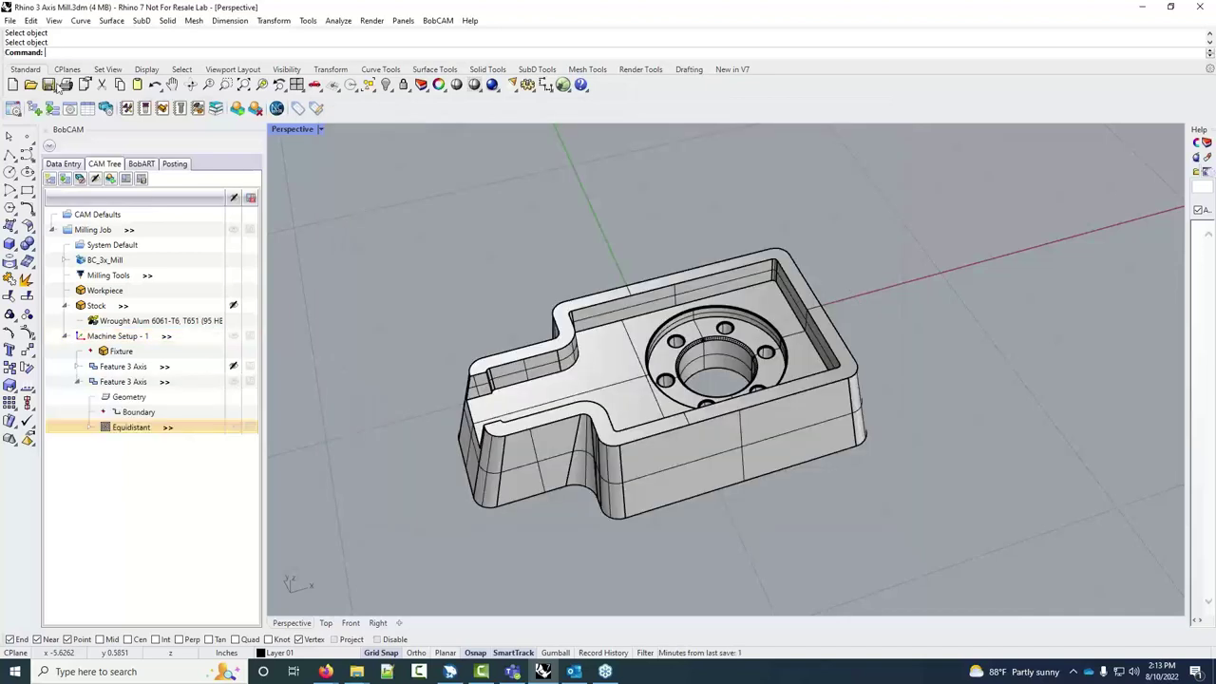
{"action": "left_click", "coordinate": [10, 20]}
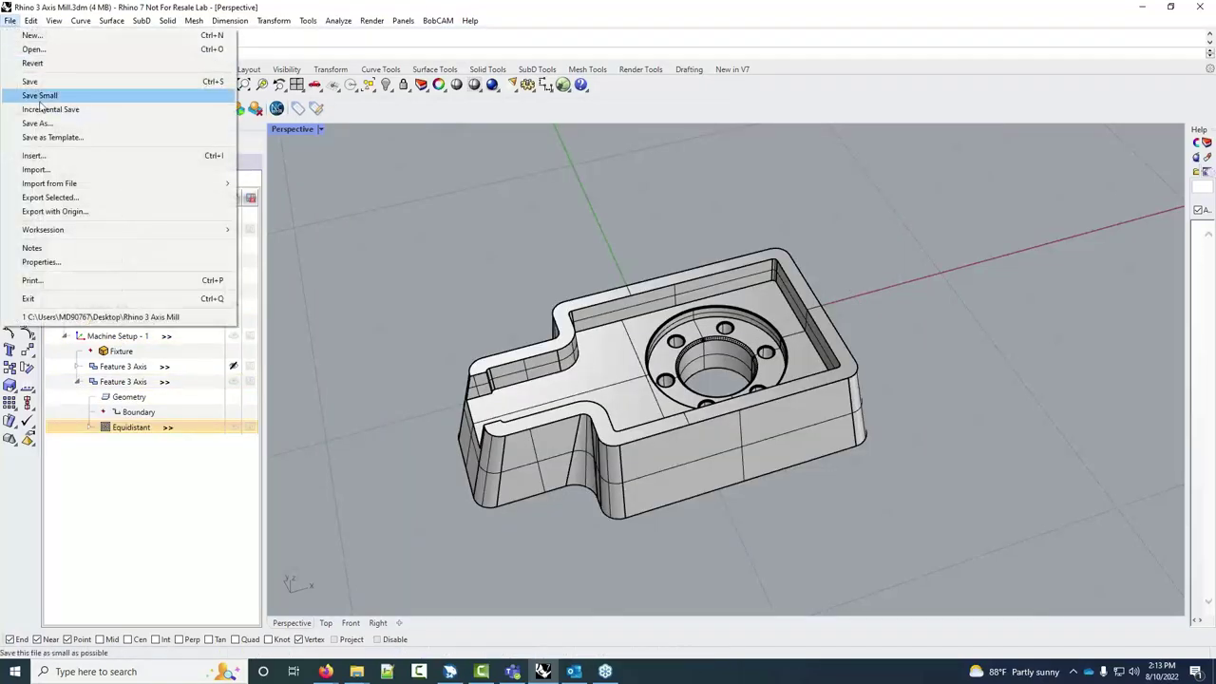
{"action": "left_click", "coordinate": [38, 80]}
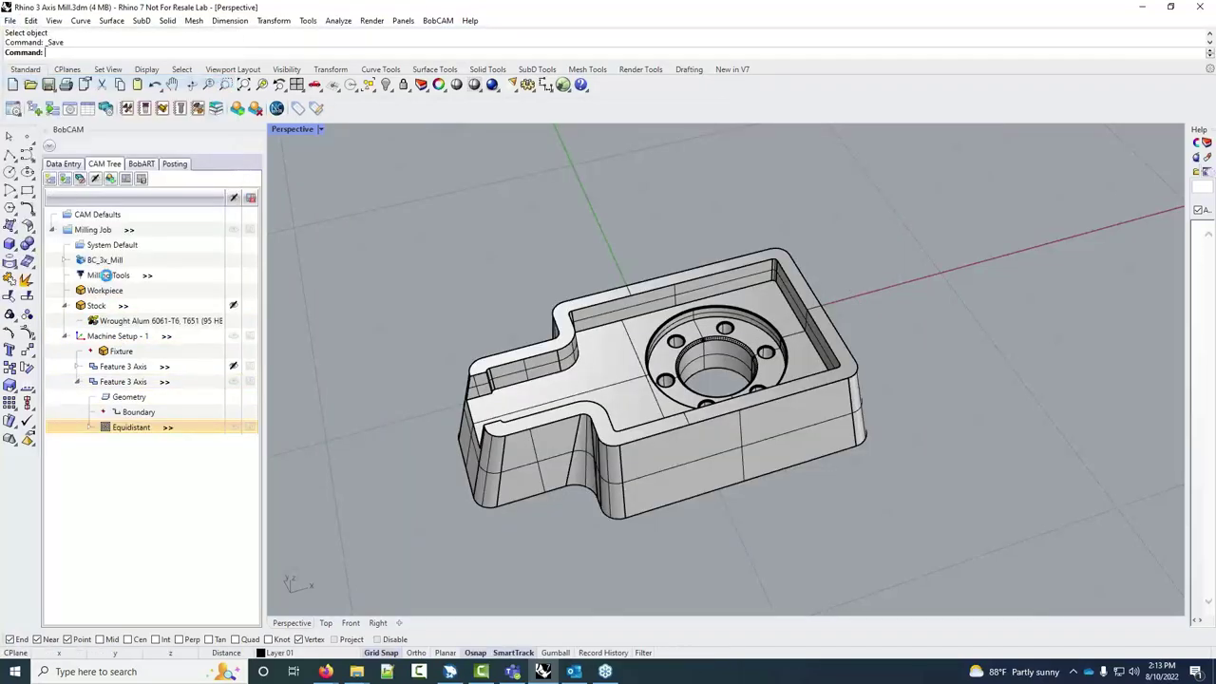
{"action": "right_click", "coordinate": [147, 432]}
{"action": "left_click", "coordinate": [187, 202]}
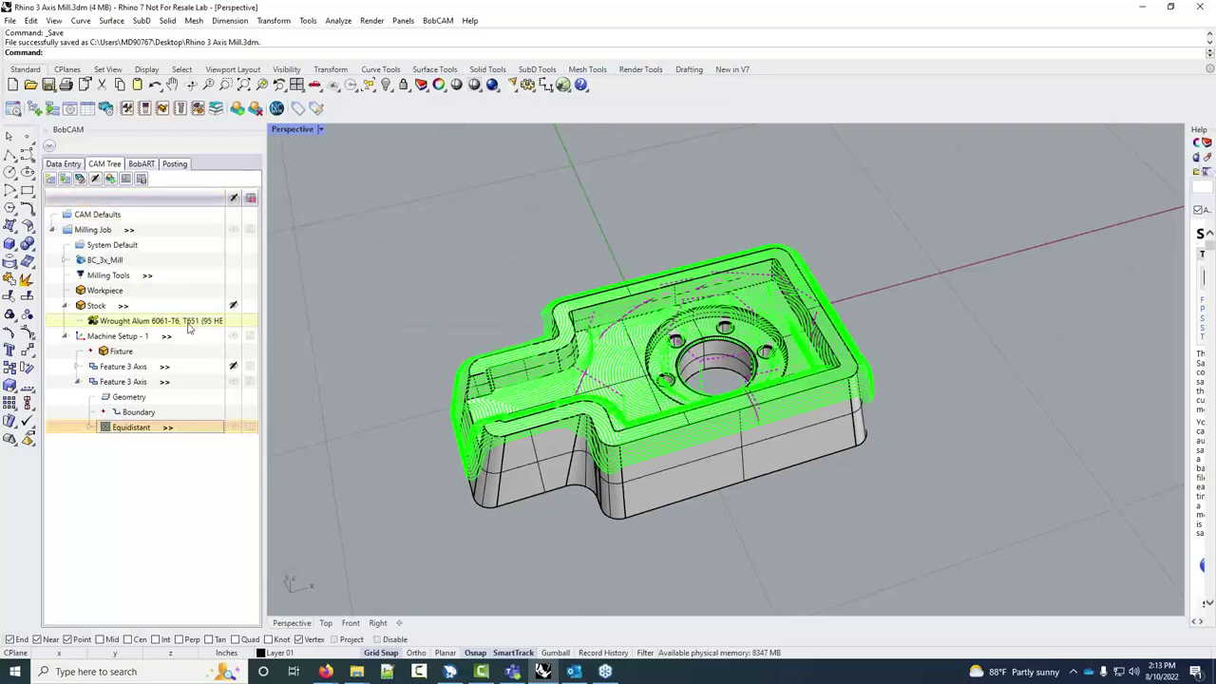
Reopen the second Feature 3 Axis wizard and check its Posting page with Arc Fit at 0.0005
{"action": "scroll", "coordinate": [613, 383], "scroll_direction": "up", "scroll_amount": 5}
{"action": "scroll", "coordinate": [613, 383], "scroll_direction": "up", "scroll_amount": 5}
{"action": "scroll", "coordinate": [613, 382], "scroll_direction": "down", "scroll_amount": 10}
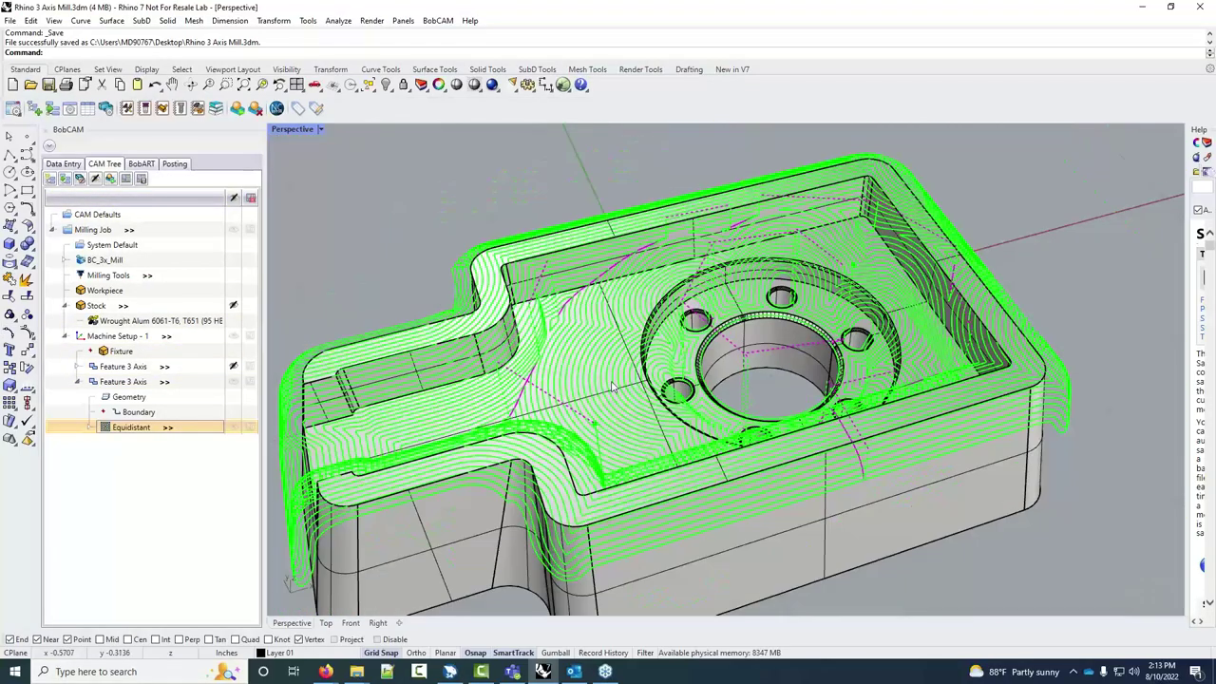
{"action": "scroll", "coordinate": [611, 381], "scroll_direction": "up", "scroll_amount": 8}
{"action": "scroll", "coordinate": [611, 382], "scroll_direction": "down", "scroll_amount": 6}
{"action": "scroll", "coordinate": [607, 344], "scroll_direction": "up", "scroll_amount": 10}
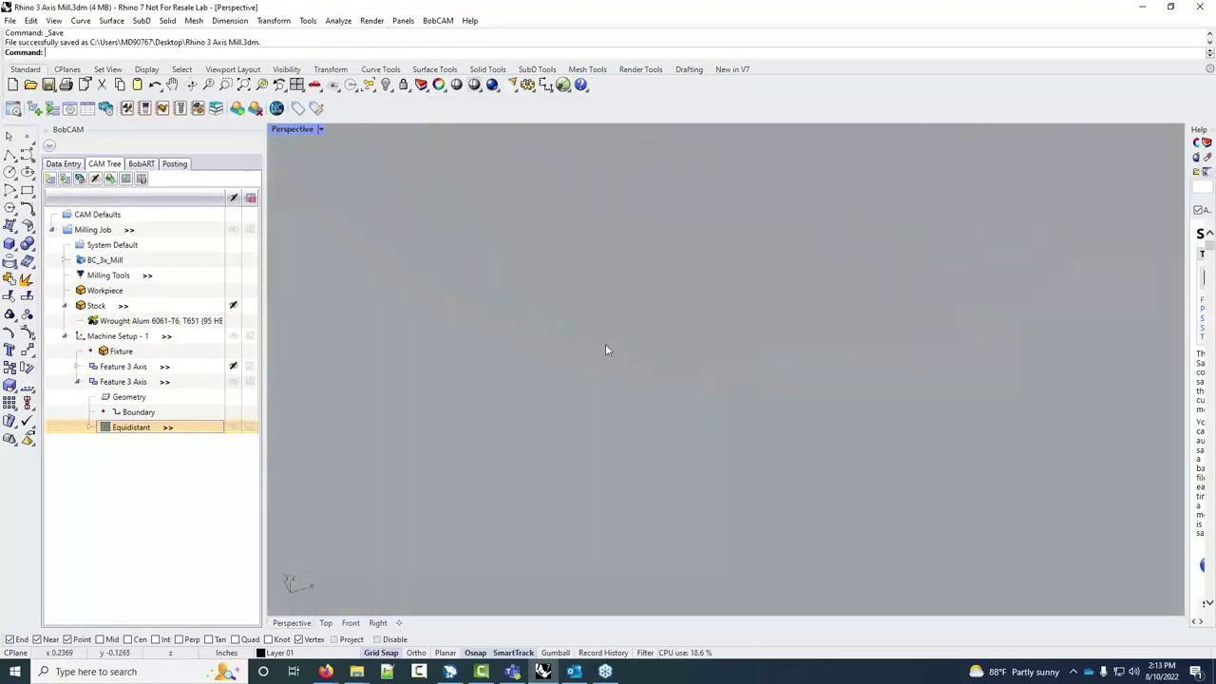
{"action": "scroll", "coordinate": [607, 342], "scroll_direction": "down", "scroll_amount": 5}
{"action": "scroll", "coordinate": [612, 342], "scroll_direction": "up", "scroll_amount": 4}
{"action": "scroll", "coordinate": [613, 350], "scroll_direction": "down", "scroll_amount": 5}
{"action": "scroll", "coordinate": [614, 351], "scroll_direction": "up", "scroll_amount": 5}
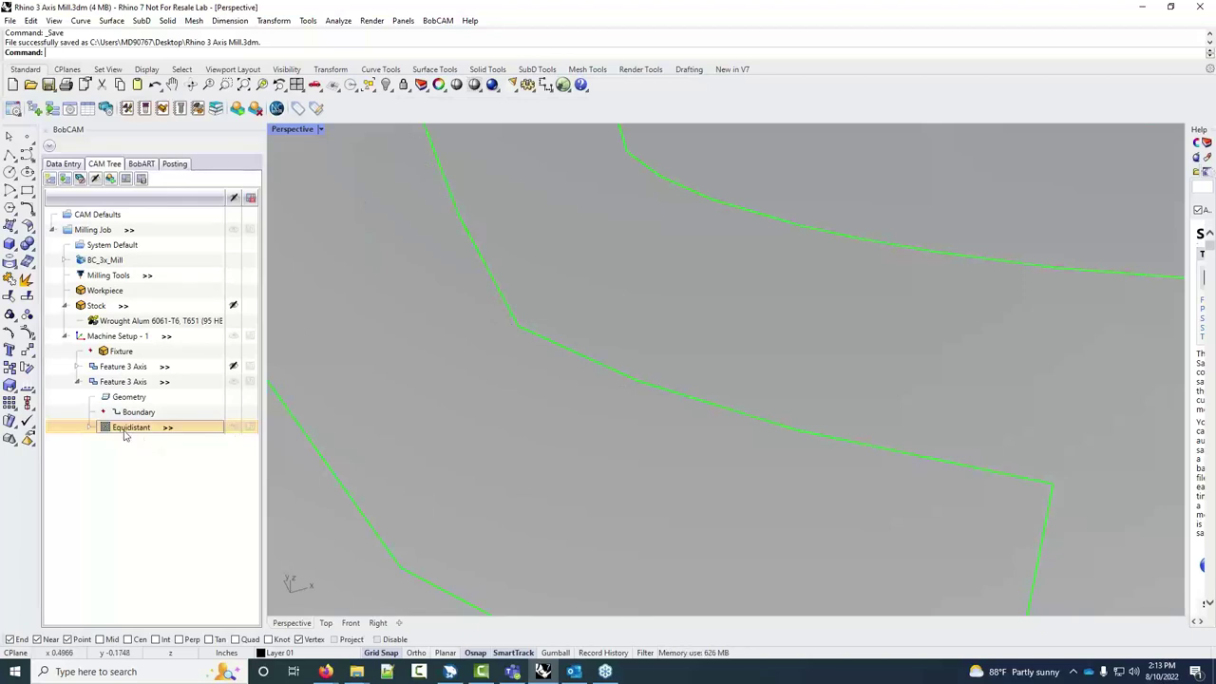
{"action": "right_click", "coordinate": [124, 381]}
{"action": "left_click", "coordinate": [152, 30]}
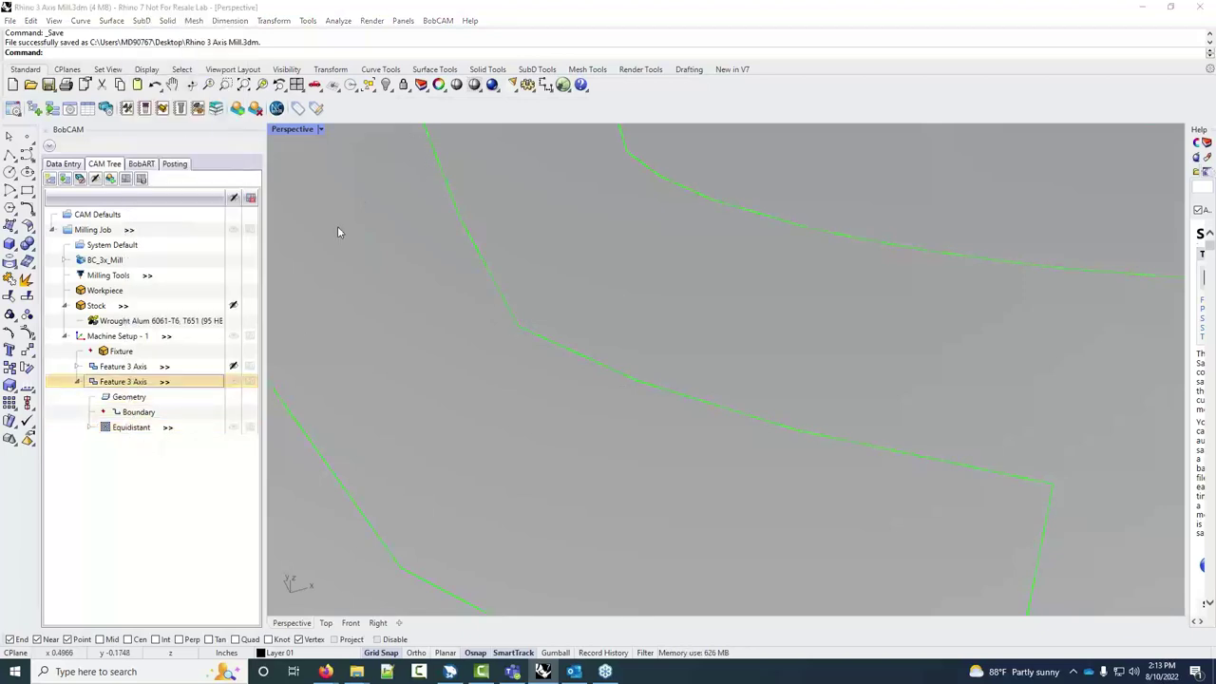
{"action": "left_click", "coordinate": [380, 167]}
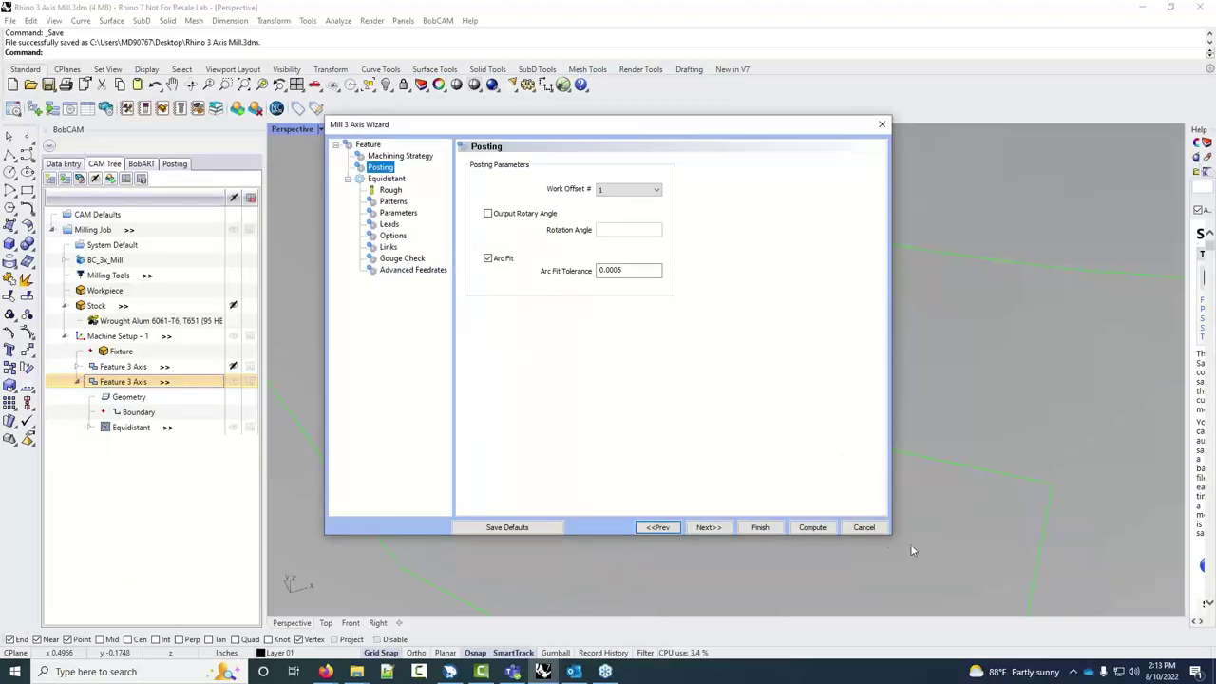
Leave the wizard unchanged and post the Feature 3 Axis toolpath to G-code
{"action": "left_click", "coordinate": [876, 528]}
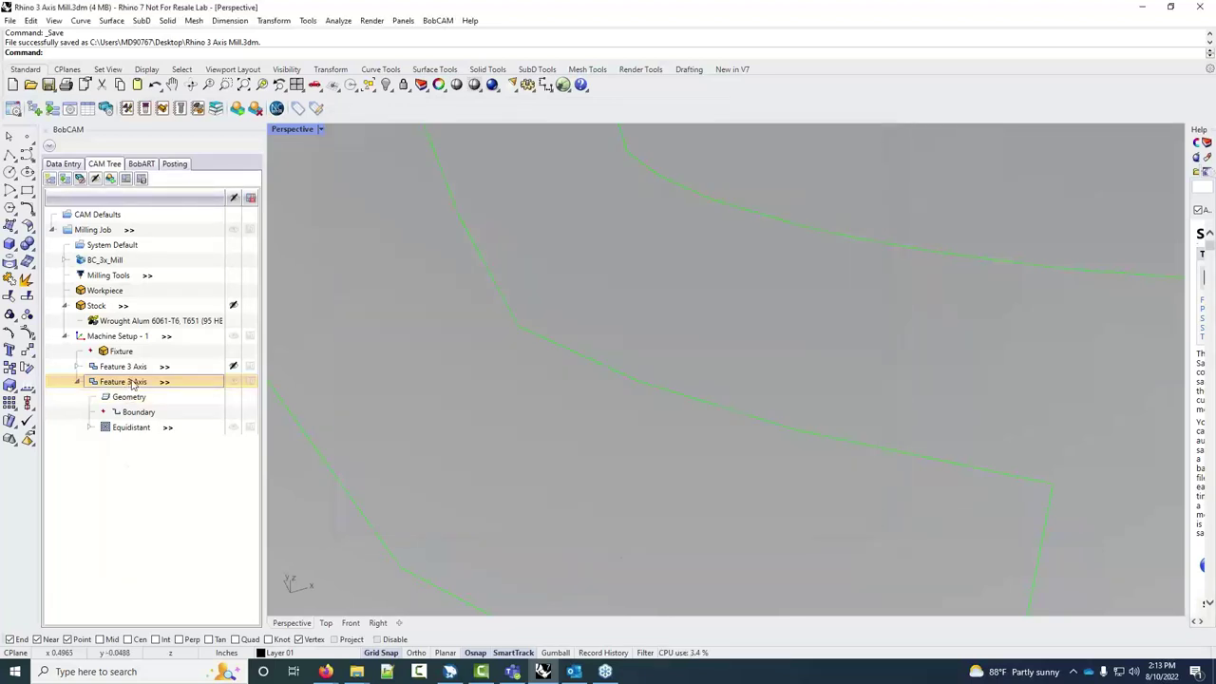
{"action": "right_click", "coordinate": [133, 384]}
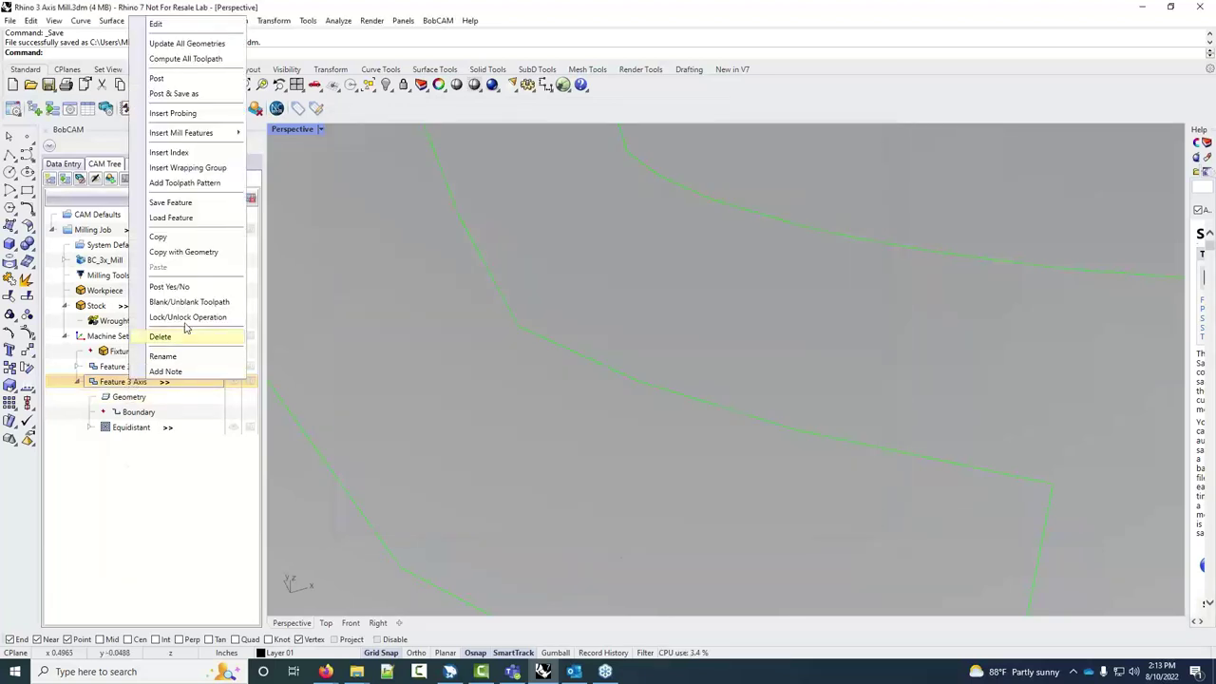
{"action": "left_click", "coordinate": [161, 80]}
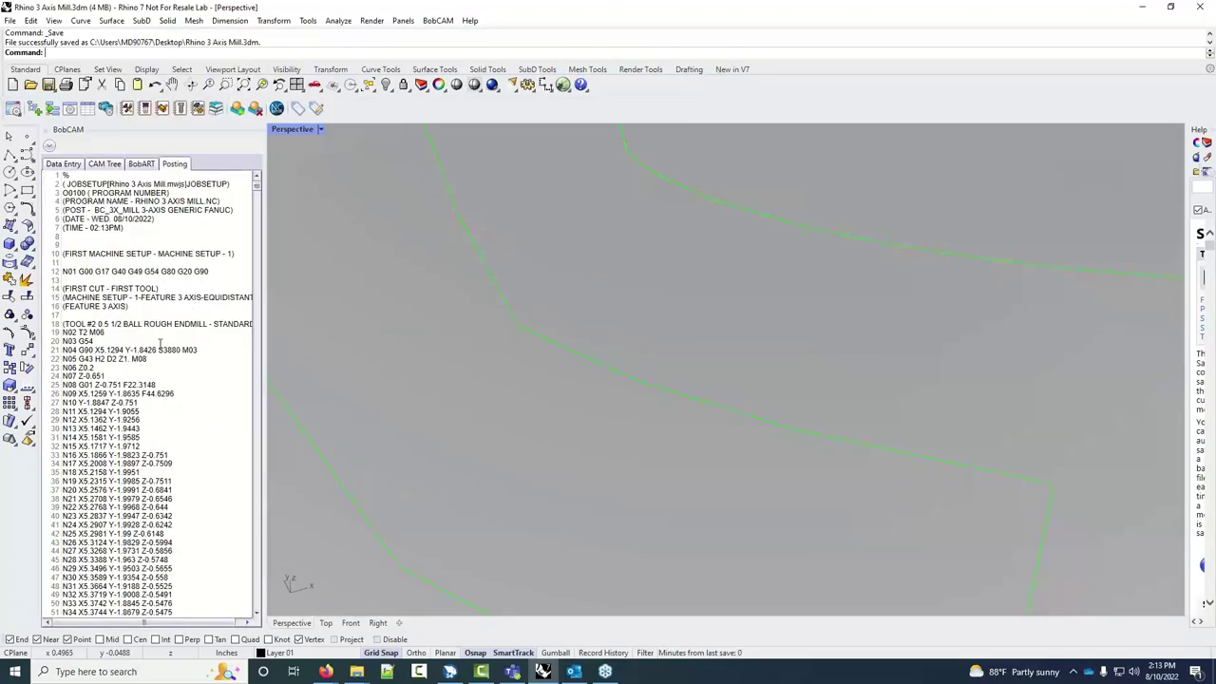
Scroll through the posted G-code and select line 76 to inspect it
{"action": "scroll", "coordinate": [167, 377], "scroll_direction": "down", "scroll_amount": 15}
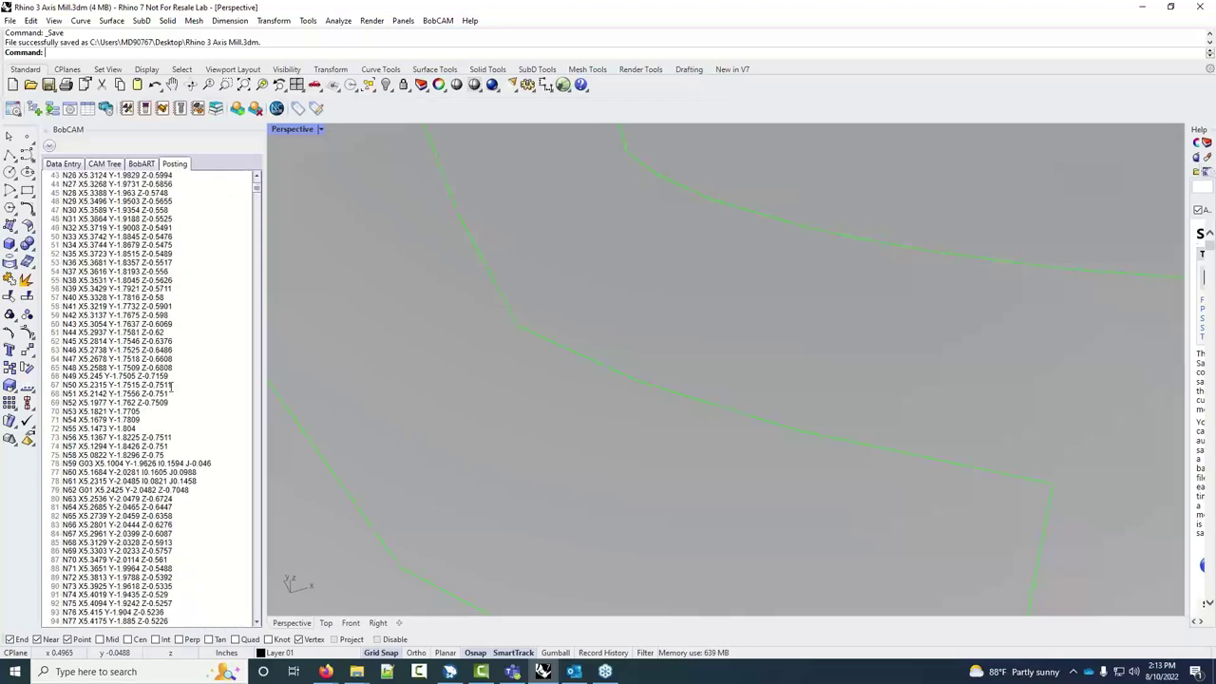
{"action": "scroll", "coordinate": [170, 386], "scroll_direction": "down", "scroll_amount": 6}
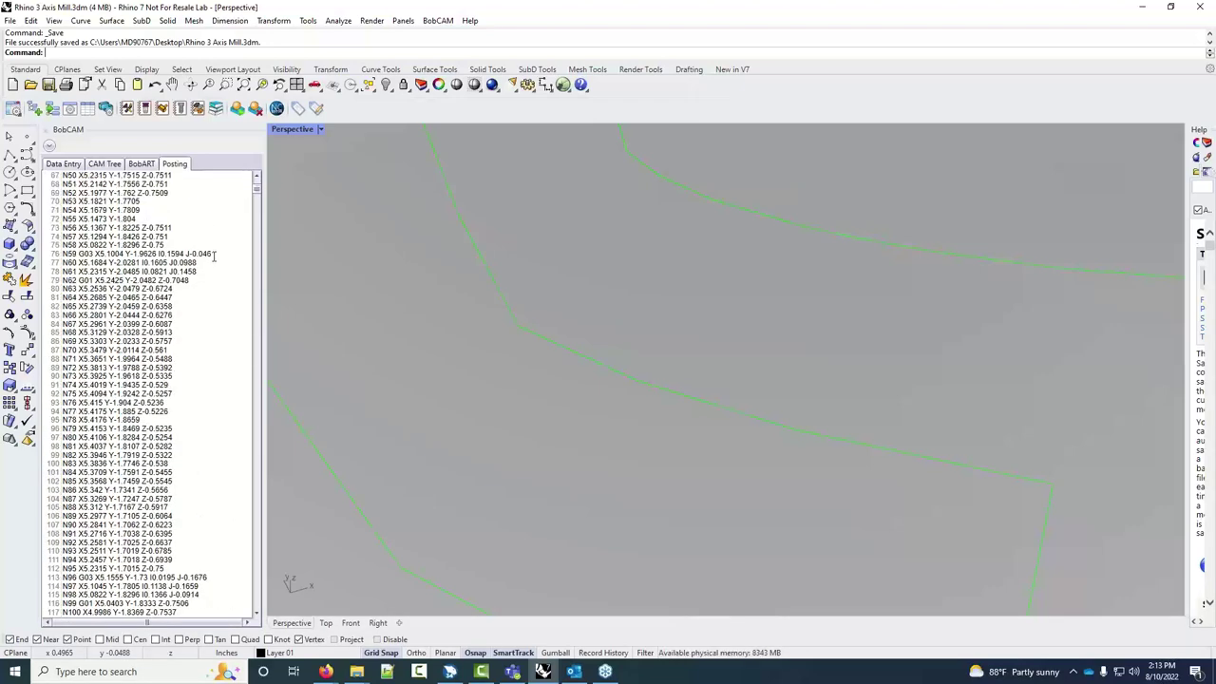
{"action": "left_click_drag", "start_coordinate": [217, 252], "coordinate": [60, 254]}
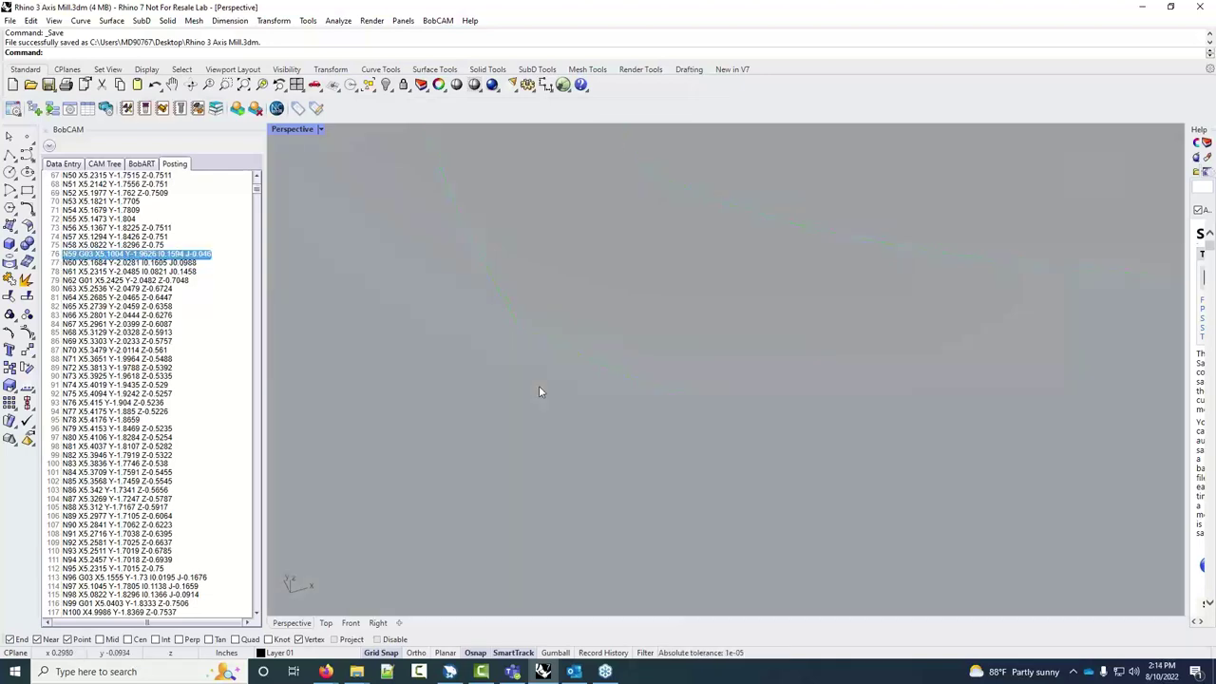
{"action": "scroll", "coordinate": [539, 386], "scroll_direction": "down", "scroll_amount": 5}
{"action": "scroll", "coordinate": [539, 390], "scroll_direction": "up", "scroll_amount": 2}
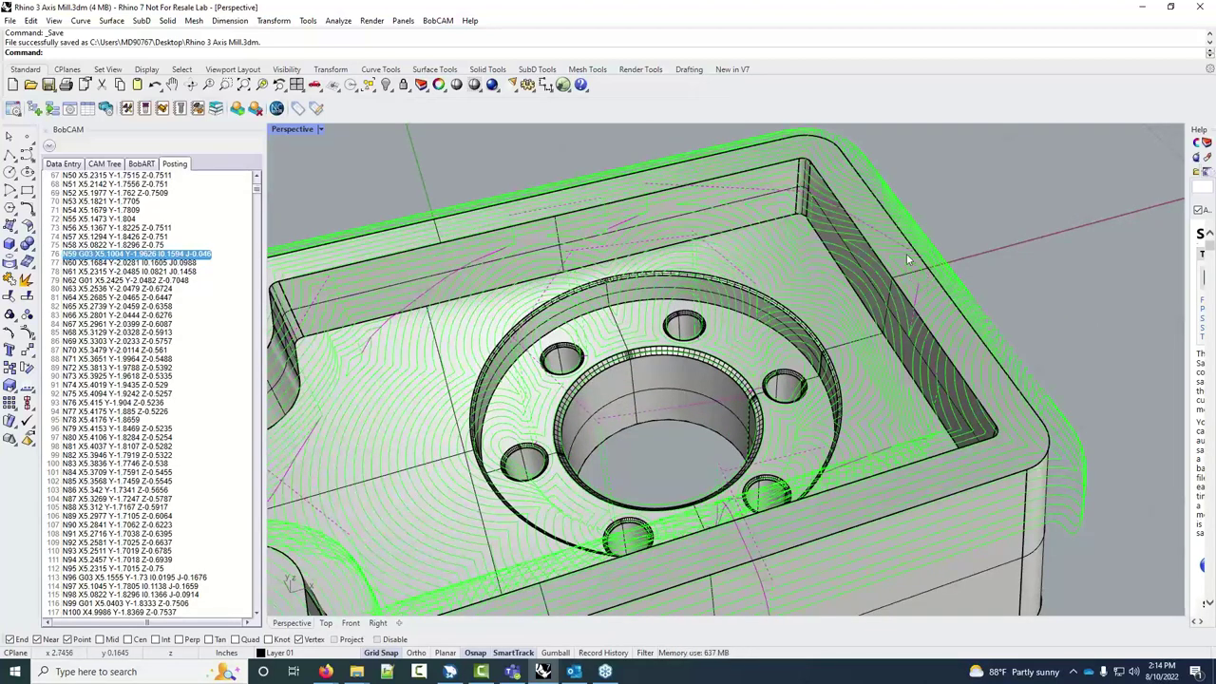
{"action": "scroll", "coordinate": [208, 302], "scroll_direction": "down", "scroll_amount": 15}
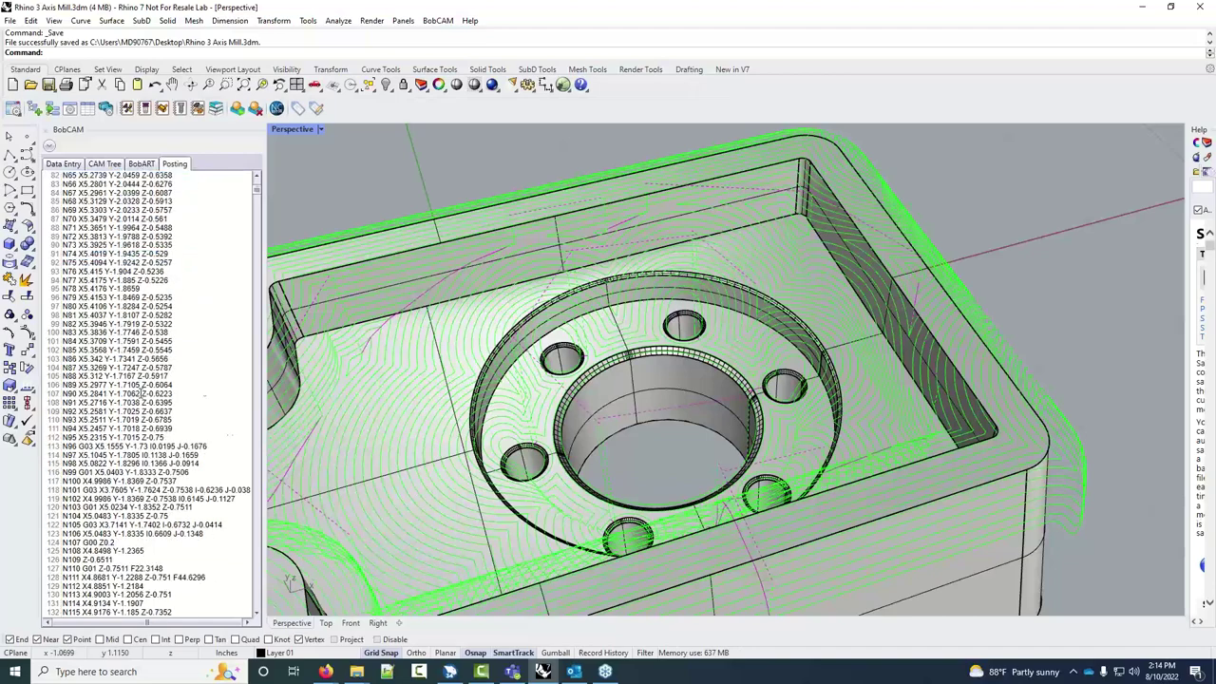
{"action": "scroll", "coordinate": [148, 393], "scroll_direction": "down", "scroll_amount": 20}
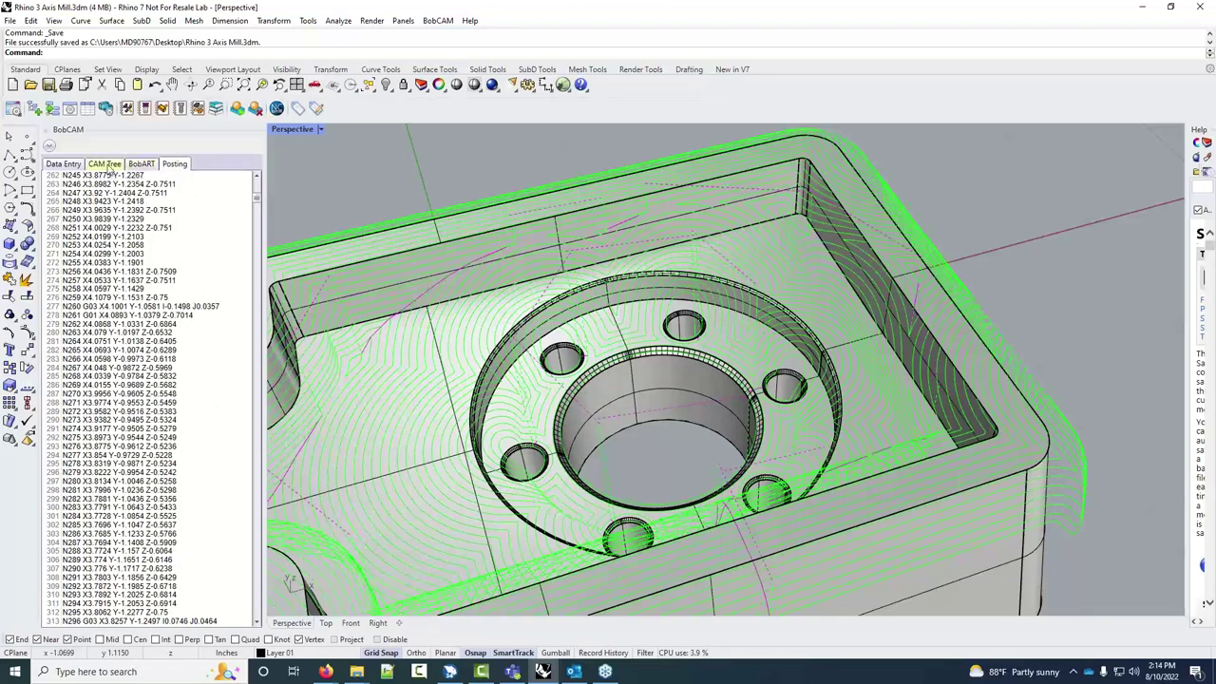
Recheck the G-code listing down to END OF PROGRAM, then go back to the CAM tree
{"action": "left_click", "coordinate": [104, 163]}
{"action": "right_click", "coordinate": [119, 384]}
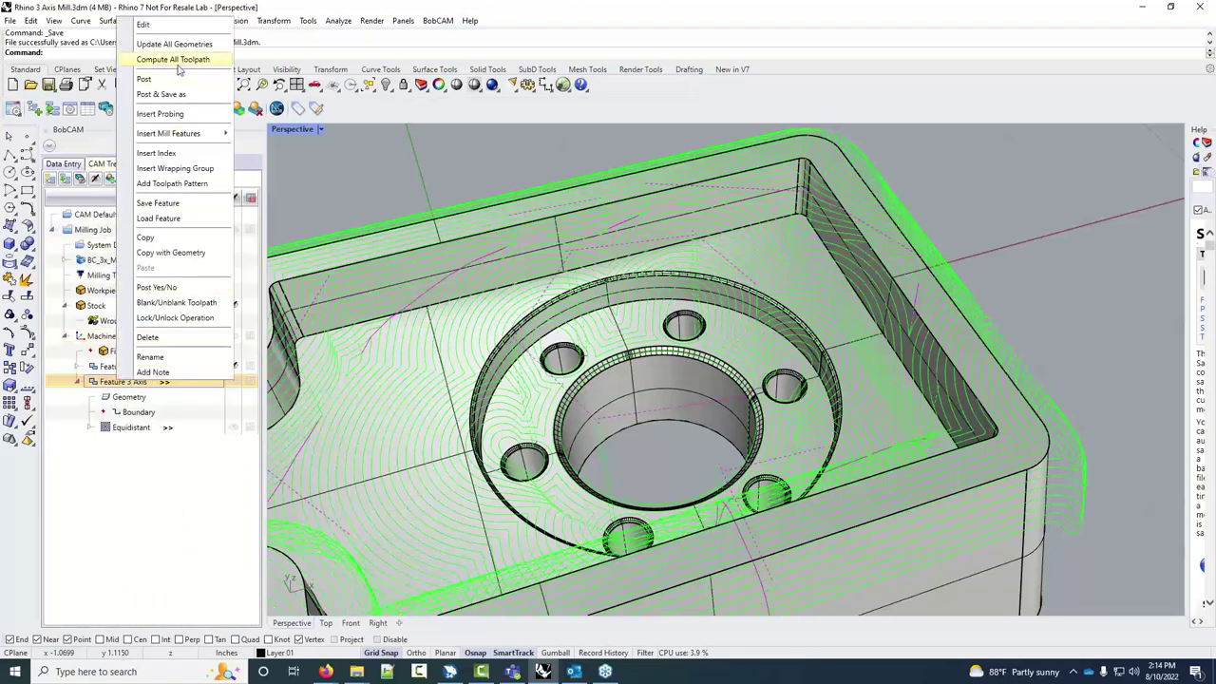
{"action": "key", "text": "Escape"}
{"action": "left_click", "coordinate": [174, 165]}
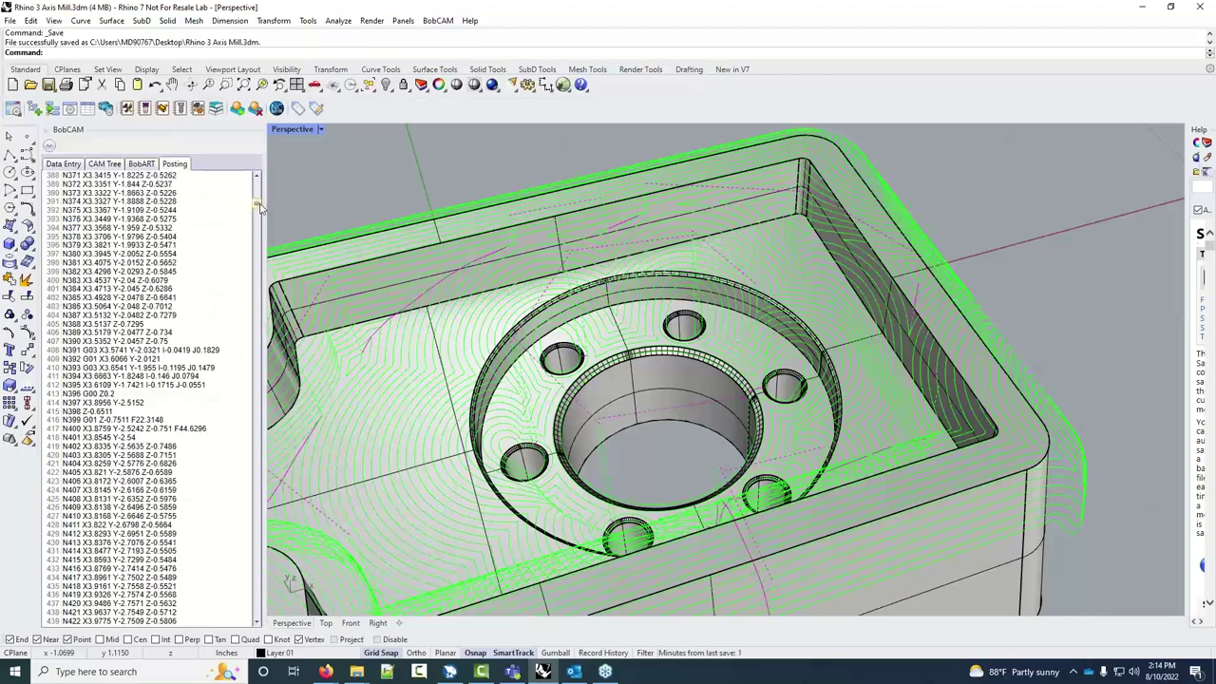
{"action": "left_click_drag", "start_coordinate": [257, 205], "coordinate": [269, 635]}
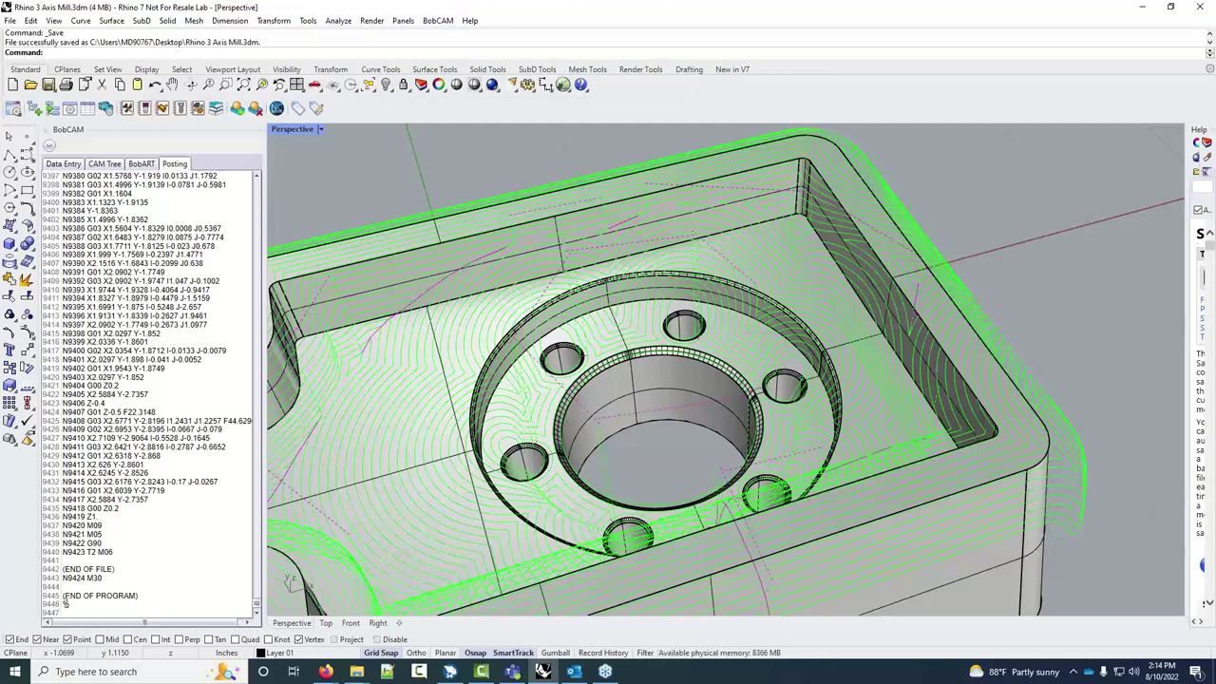
{"action": "left_click", "coordinate": [105, 163]}
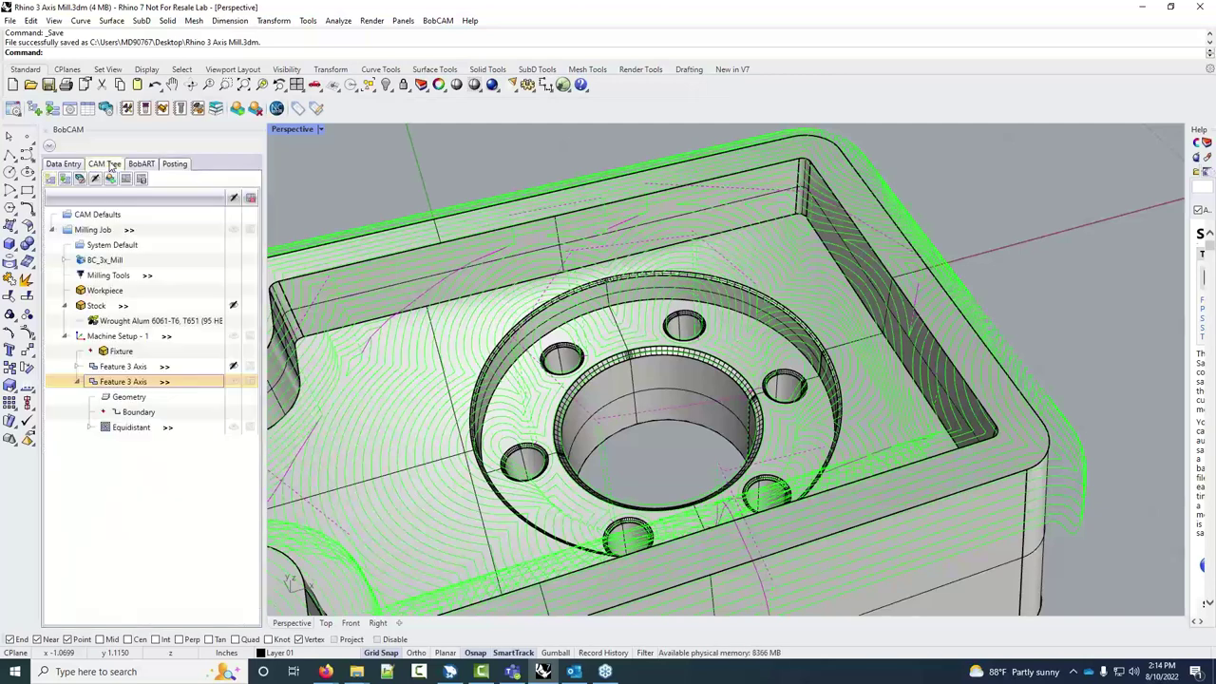
Uncheck Arc Fit on the Feature 3 Axis Posting page and finish the wizard
{"action": "right_click", "coordinate": [135, 381]}
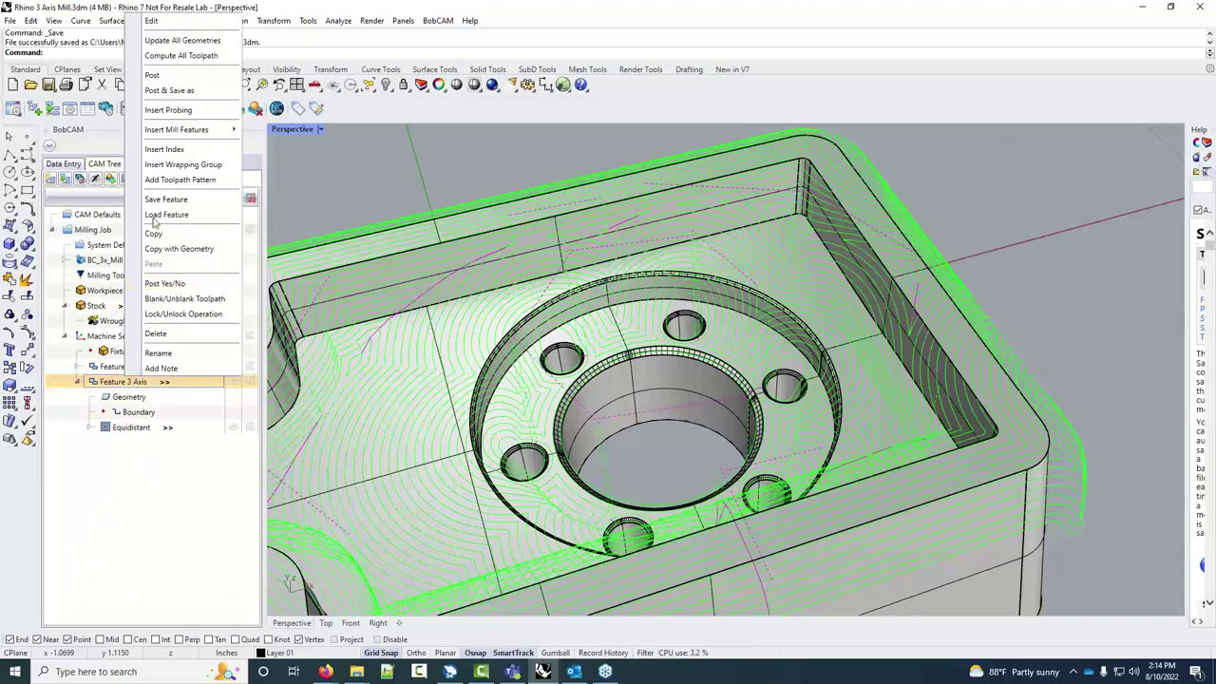
{"action": "left_click", "coordinate": [191, 25]}
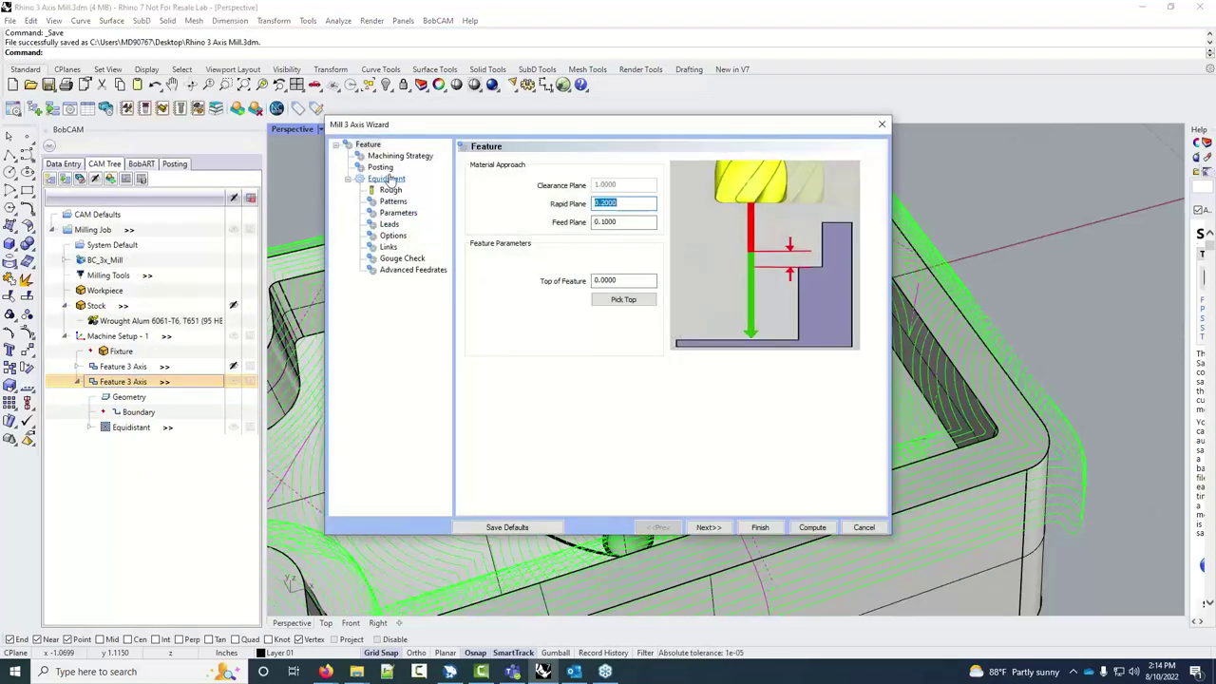
{"action": "left_click", "coordinate": [380, 167]}
{"action": "left_click", "coordinate": [515, 277]}
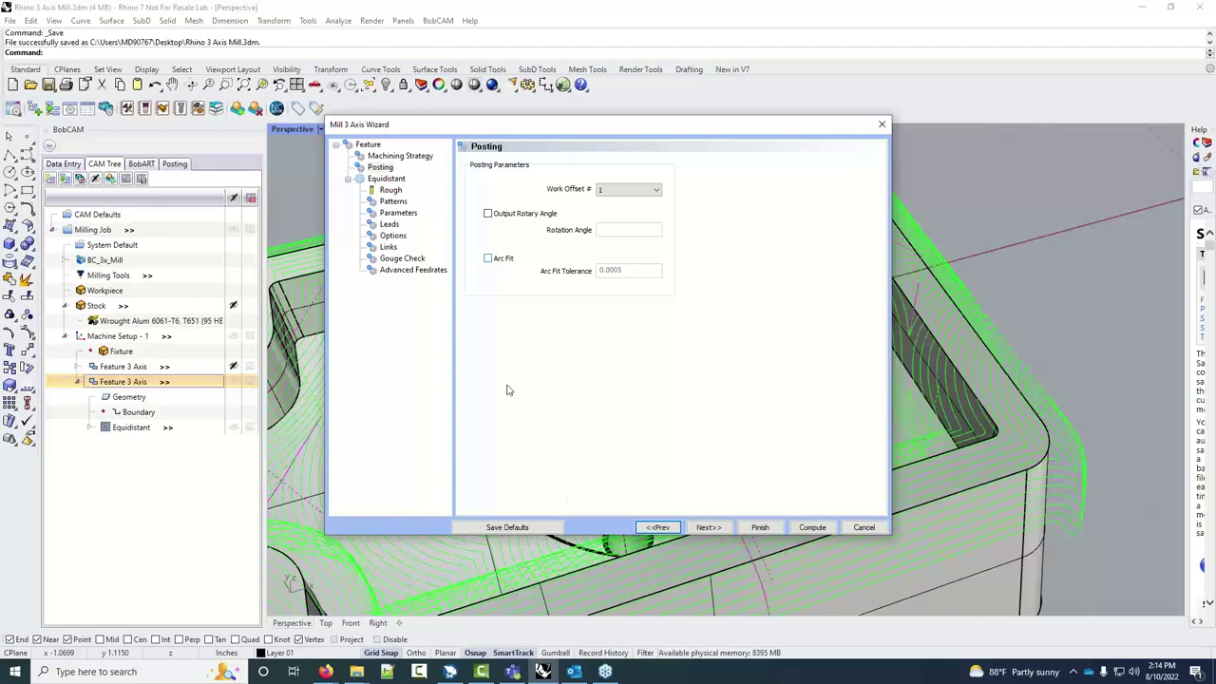
{"action": "left_click", "coordinate": [755, 527]}
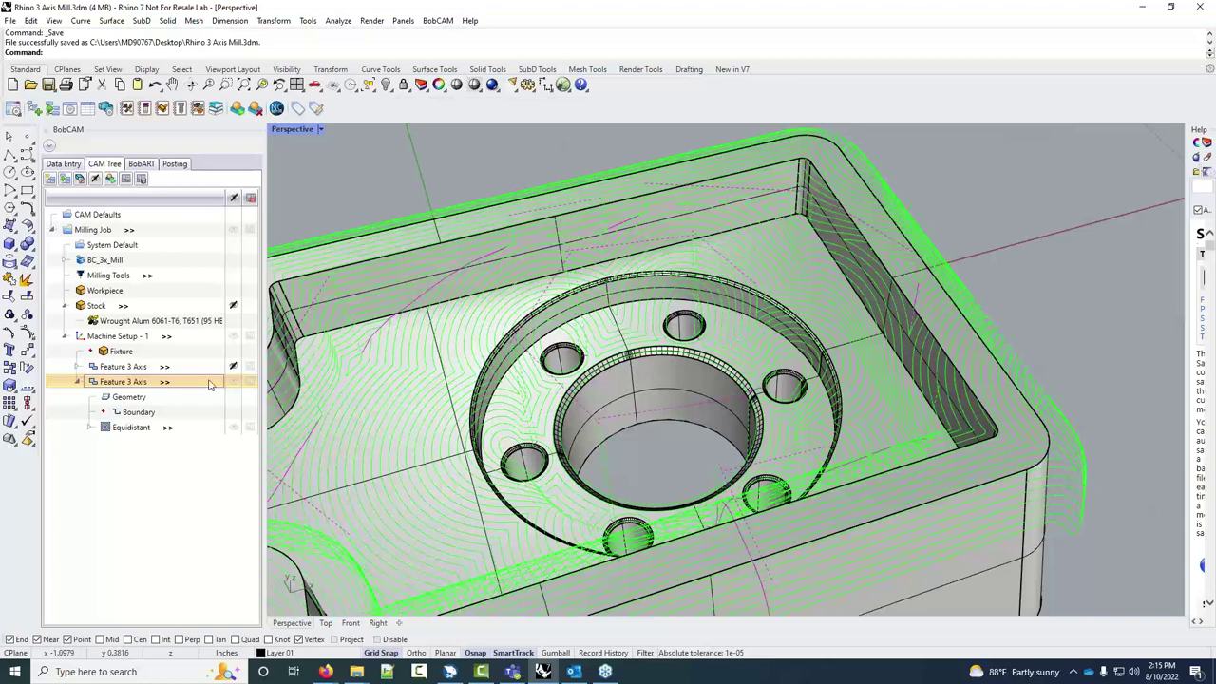
Repost the Feature 3 Axis G-code without arc fitting, about 14,892 lines, and review it
{"action": "right_click", "coordinate": [177, 382]}
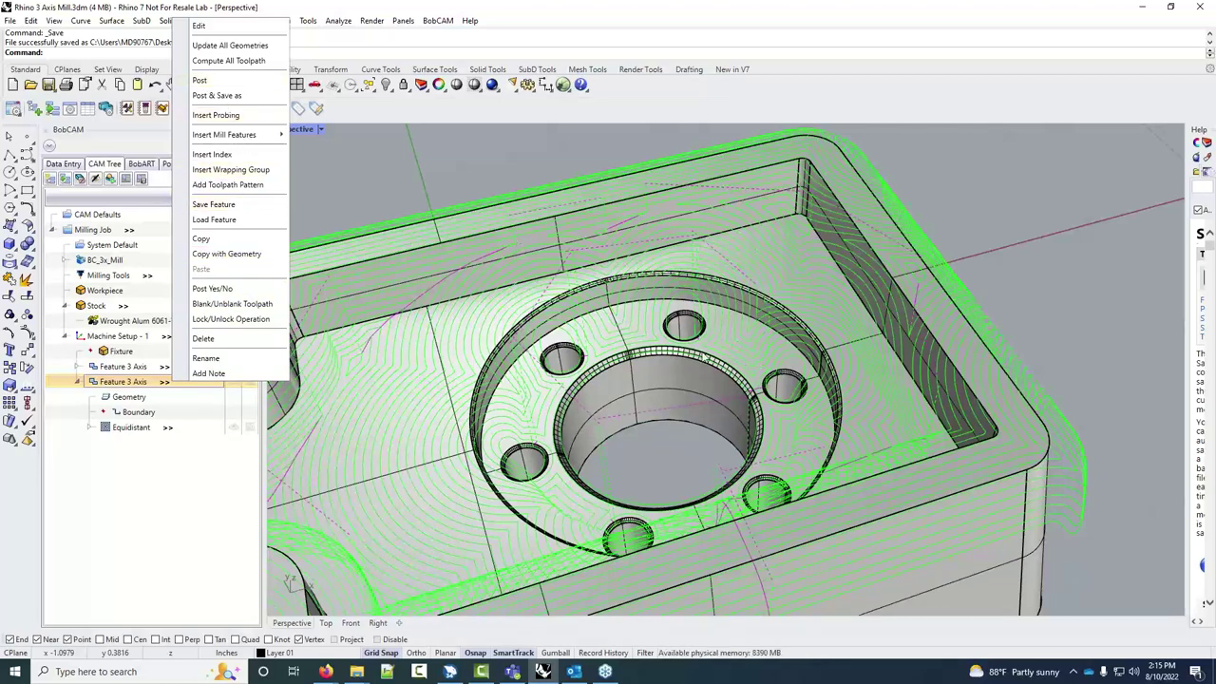
{"action": "left_click", "coordinate": [218, 83]}
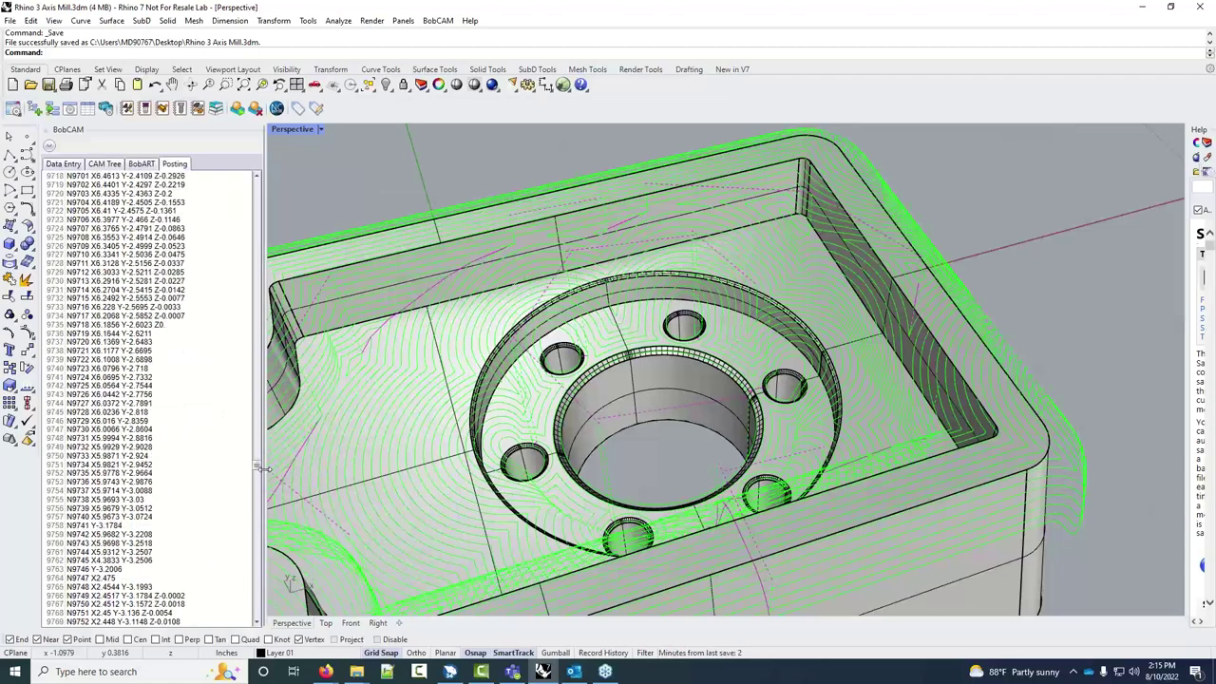
{"action": "left_click_drag", "start_coordinate": [256, 470], "coordinate": [255, 385]}
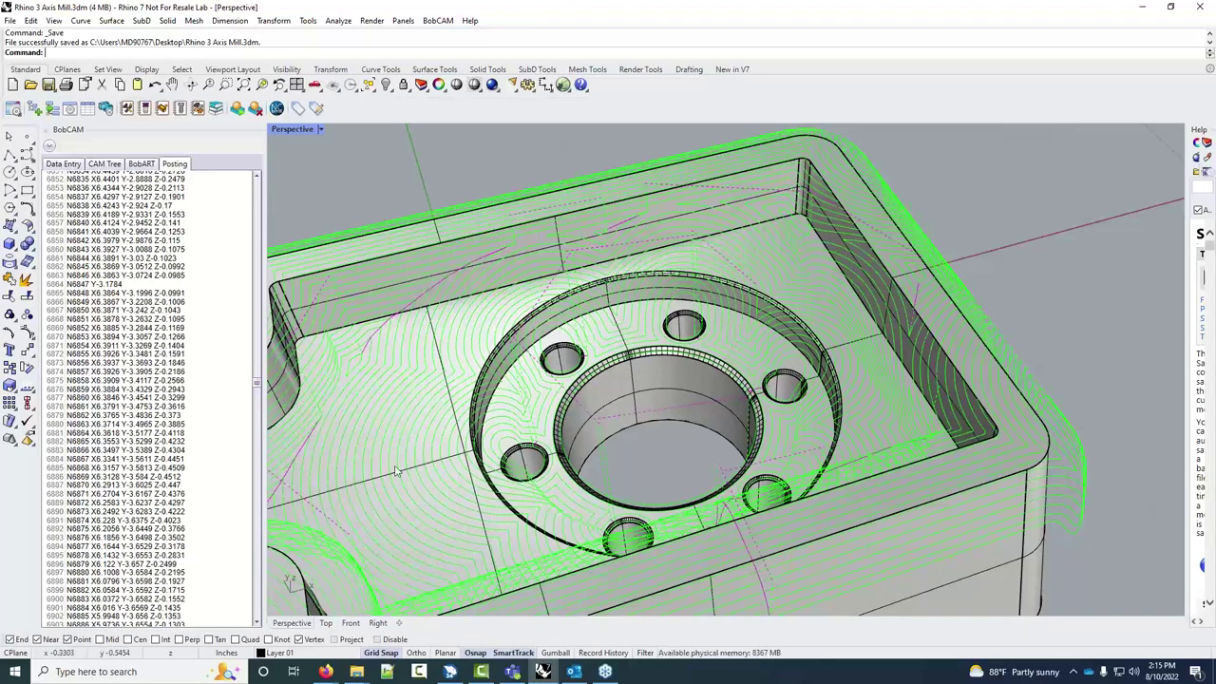
{"action": "left_click_drag", "start_coordinate": [255, 384], "coordinate": [268, 640]}
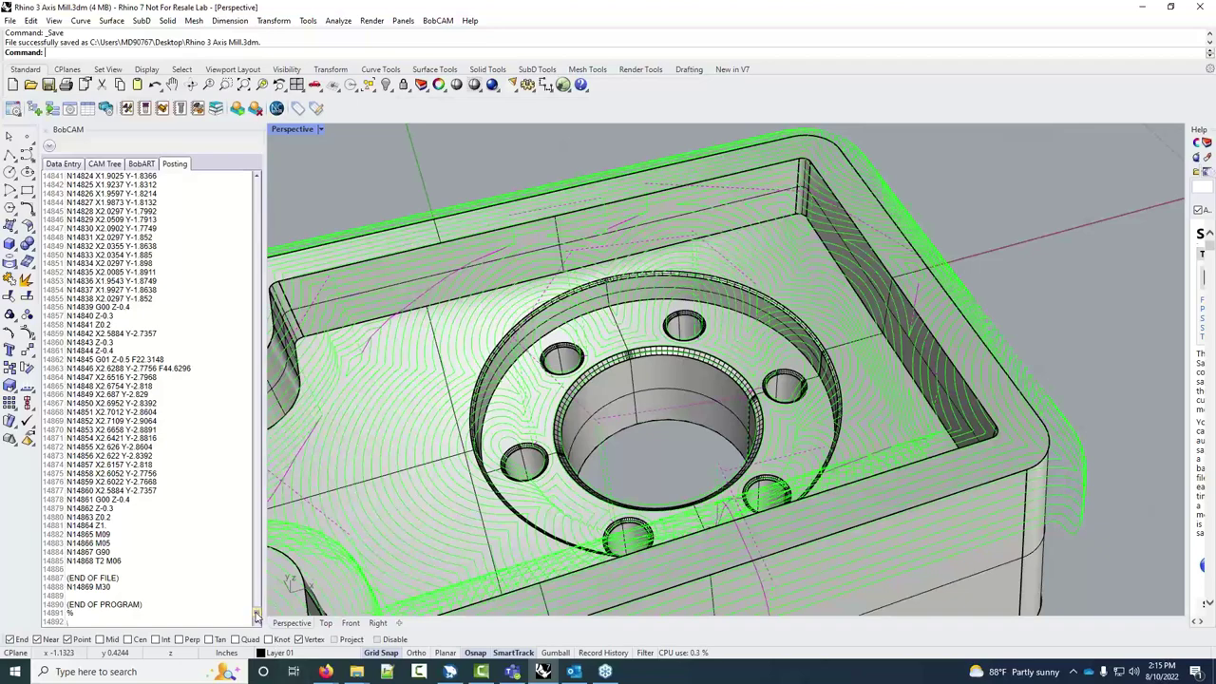
{"action": "left_click_drag", "start_coordinate": [256, 613], "coordinate": [270, 639]}
{"action": "left_click", "coordinate": [105, 164]}
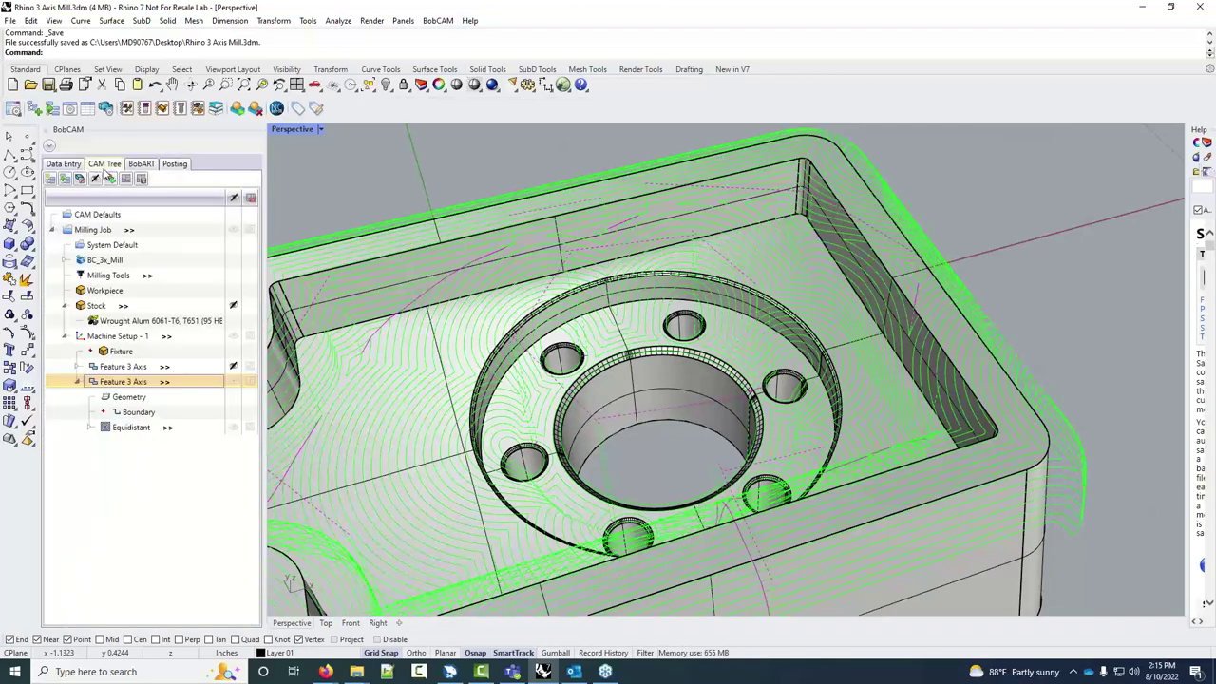
Turn Arc Fit back on (0.0005 tolerance) in the second feature's posting settings
{"action": "double_click", "coordinate": [116, 382]}
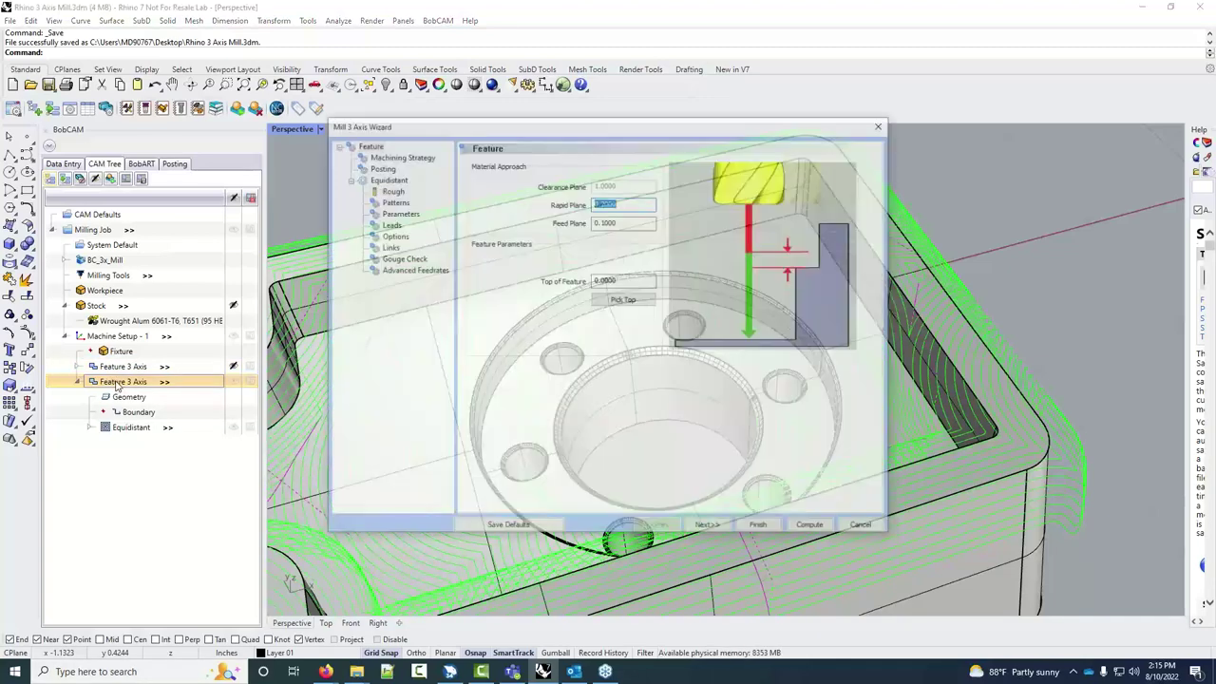
{"action": "left_click", "coordinate": [380, 168]}
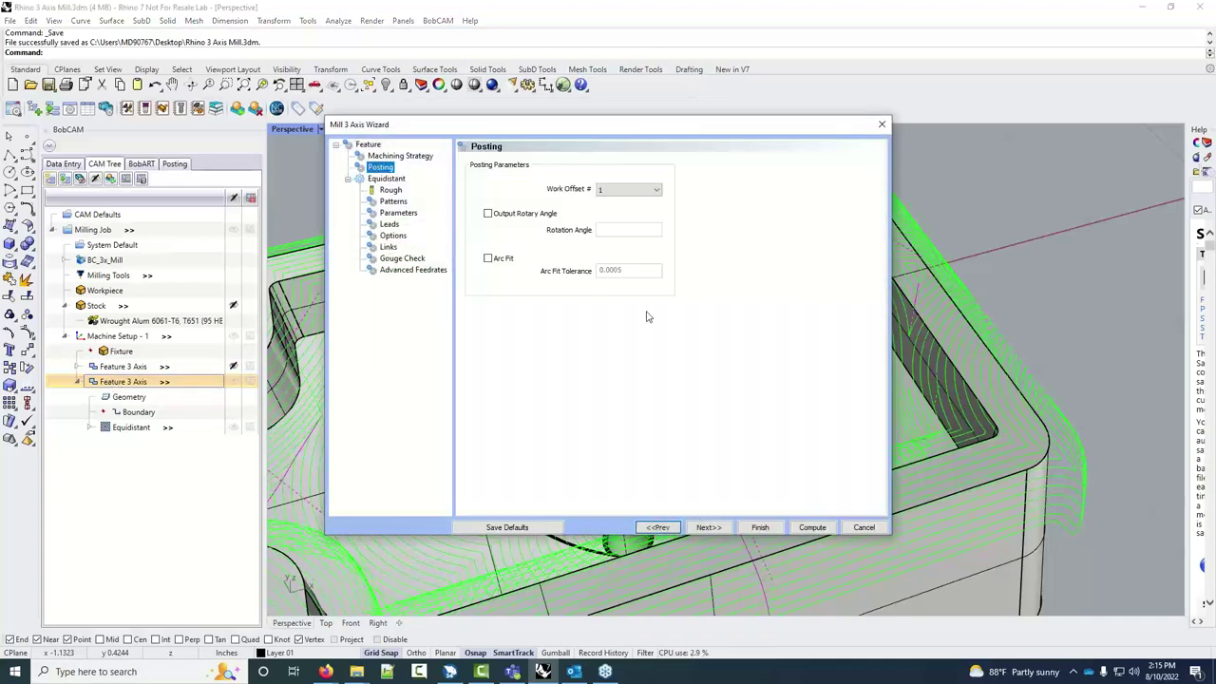
{"action": "left_click", "coordinate": [487, 258]}
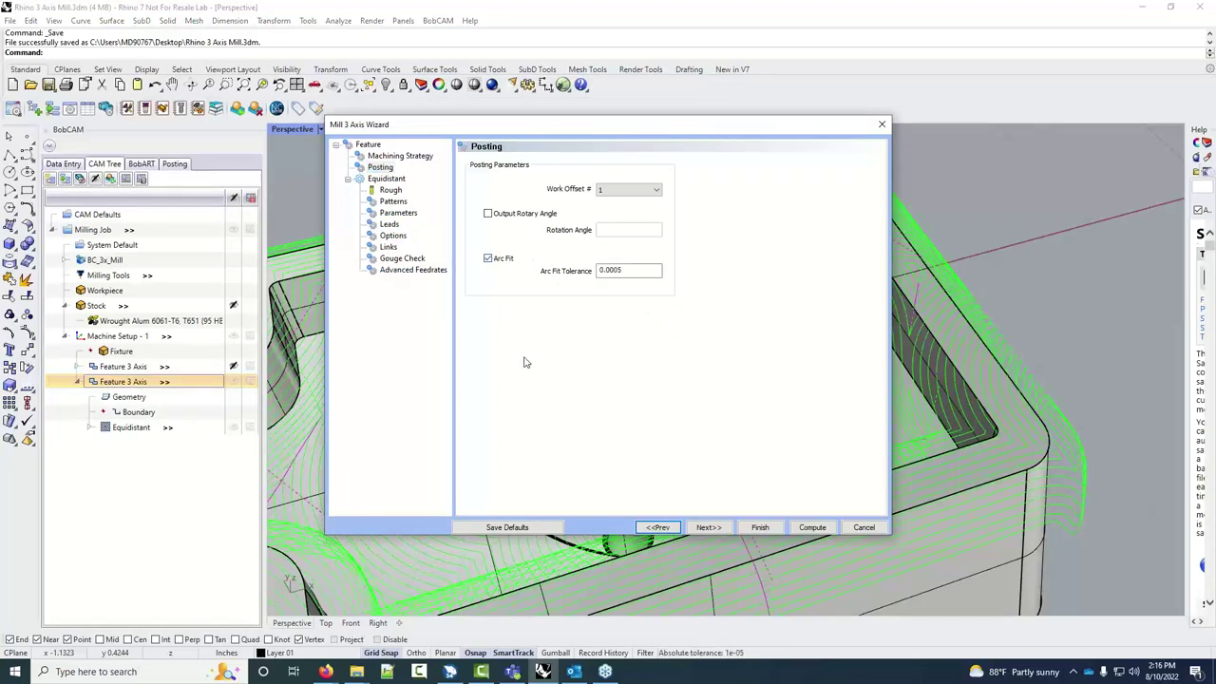
{"action": "left_click", "coordinate": [760, 527]}
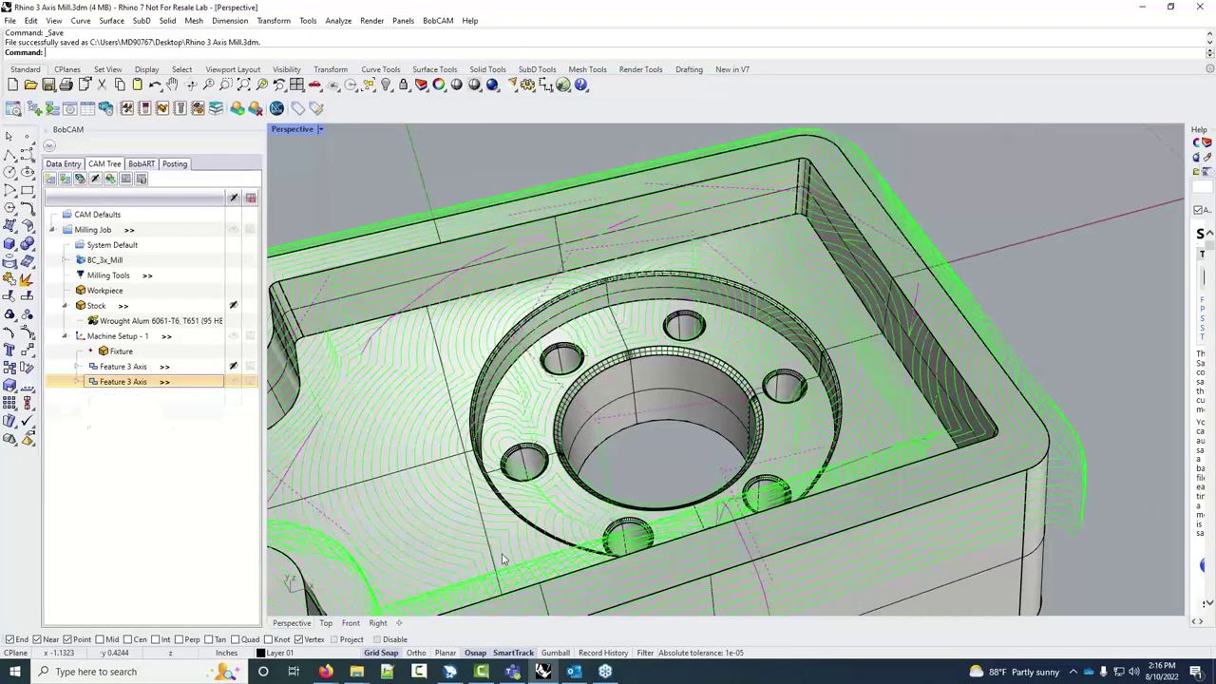
Hide the second feature's toolpaths and show the first feature's Z Level Rough, zoomed to fit
{"action": "left_click", "coordinate": [245, 385]}
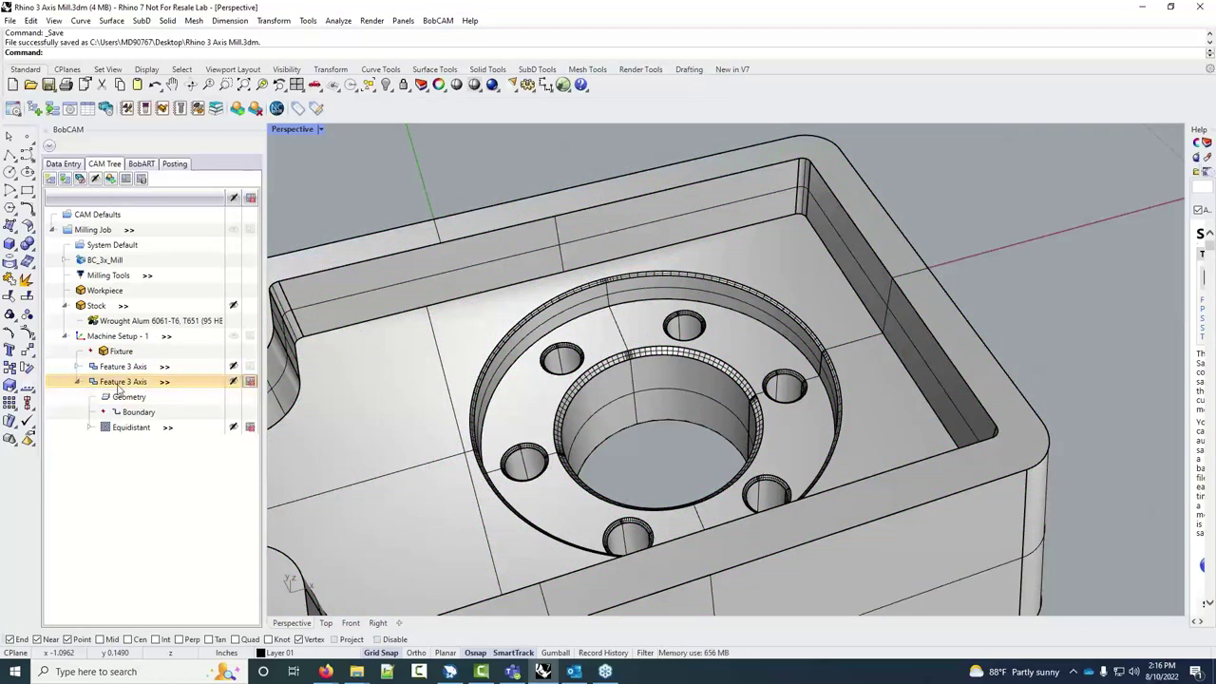
{"action": "left_click", "coordinate": [76, 381]}
{"action": "left_click", "coordinate": [77, 366]}
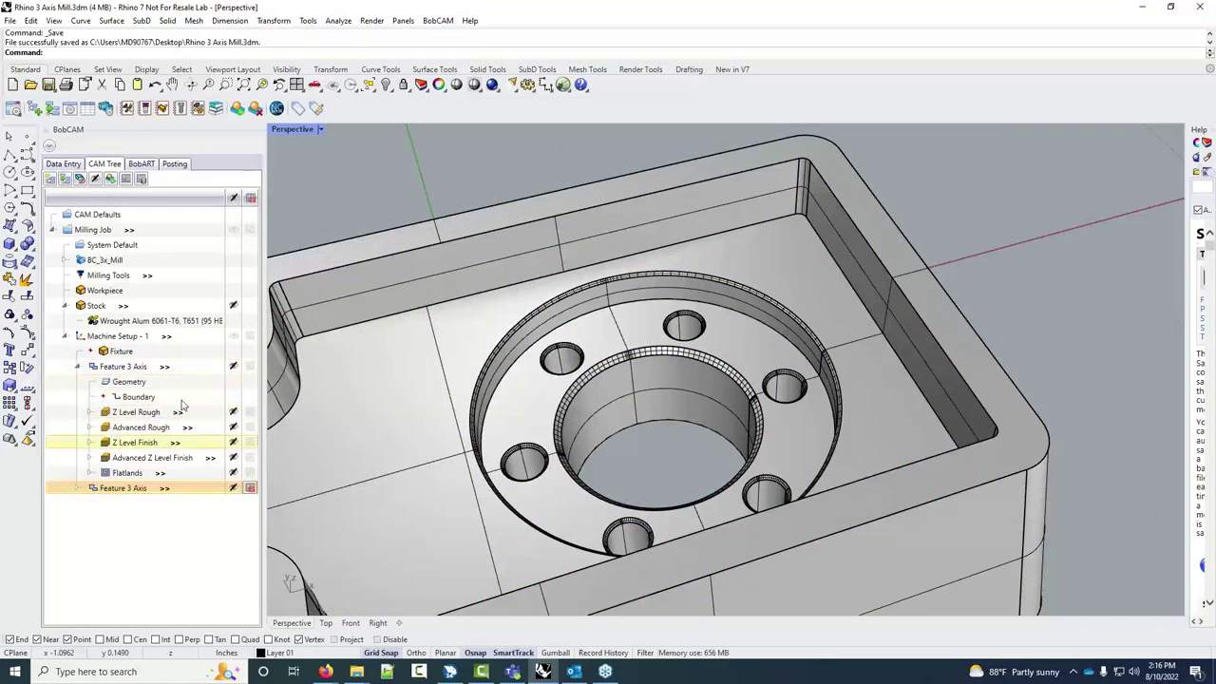
{"action": "left_click", "coordinate": [136, 412]}
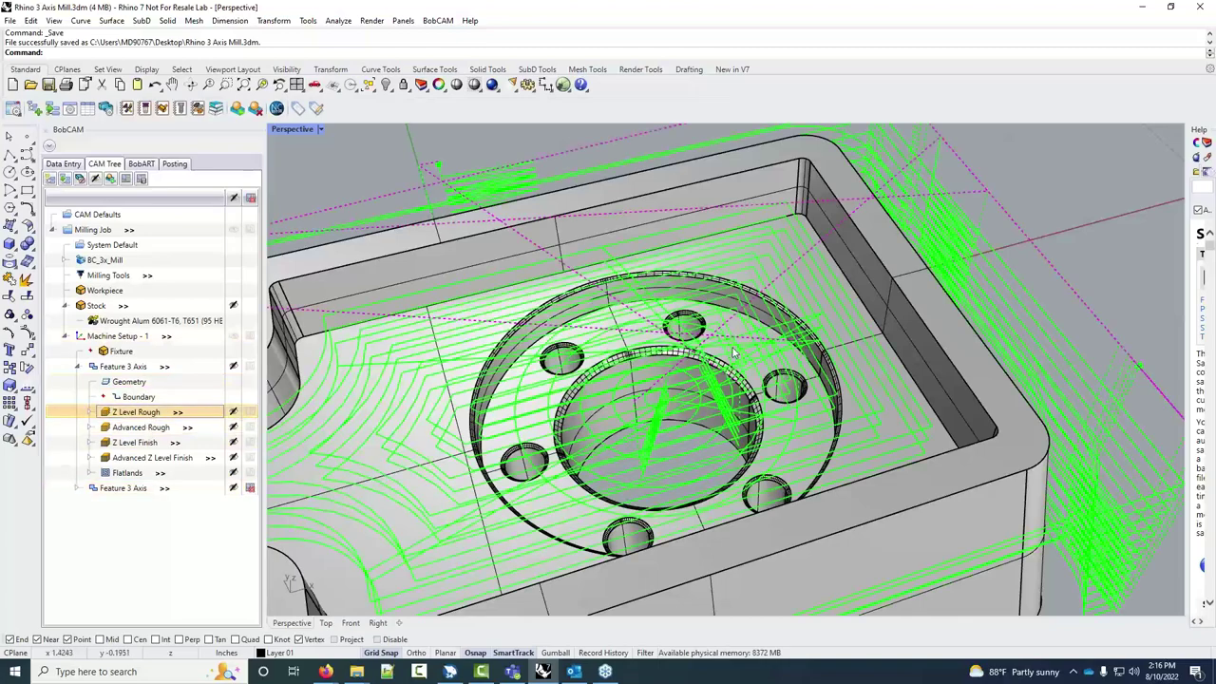
{"action": "scroll", "coordinate": [733, 352], "scroll_direction": "up", "scroll_amount": 5}
{"action": "scroll", "coordinate": [732, 353], "scroll_direction": "down", "scroll_amount": 5}
{"action": "scroll", "coordinate": [736, 354], "scroll_direction": "up", "scroll_amount": 1}
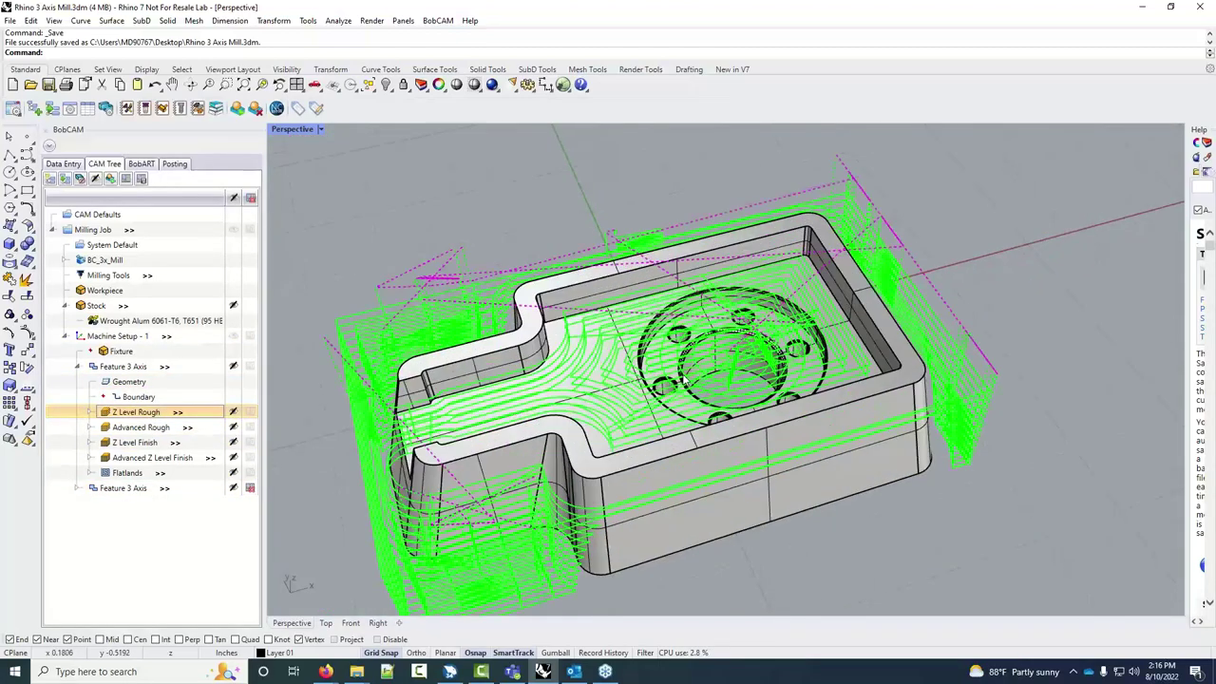
{"action": "middle_click", "coordinate": [698, 379]}
{"action": "left_click", "coordinate": [701, 369]}
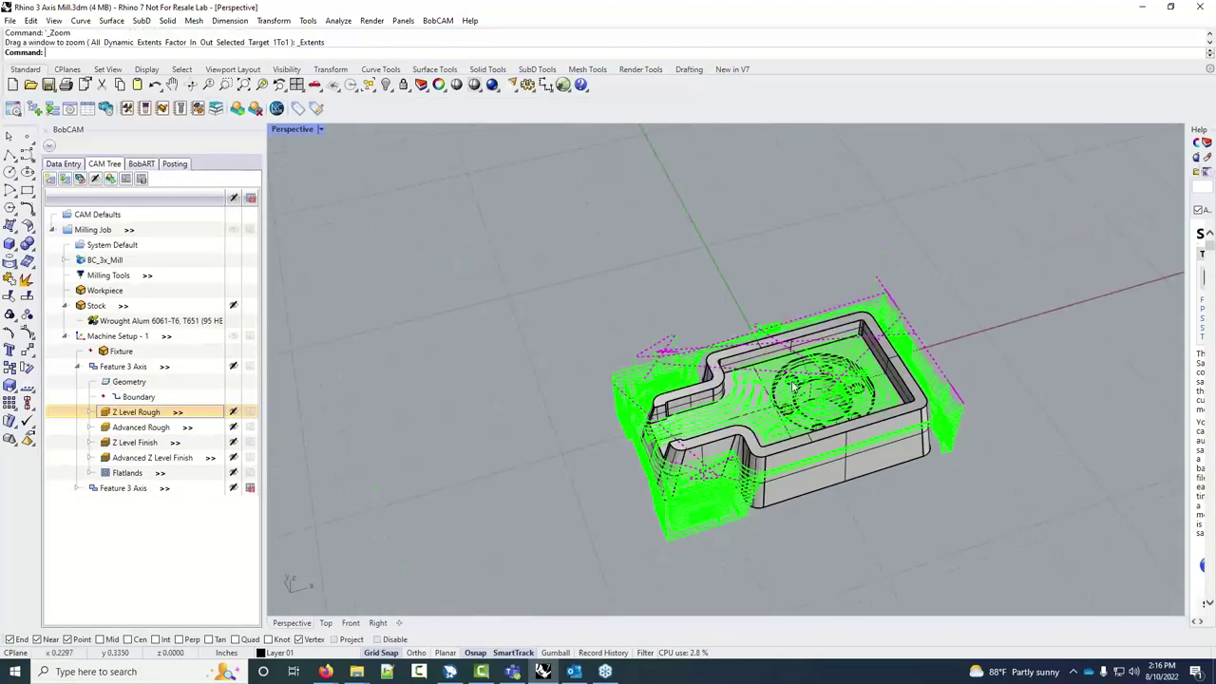
{"action": "scroll", "coordinate": [823, 419], "scroll_direction": "up", "scroll_amount": 1}
{"action": "scroll", "coordinate": [824, 420], "scroll_direction": "up", "scroll_amount": 4}
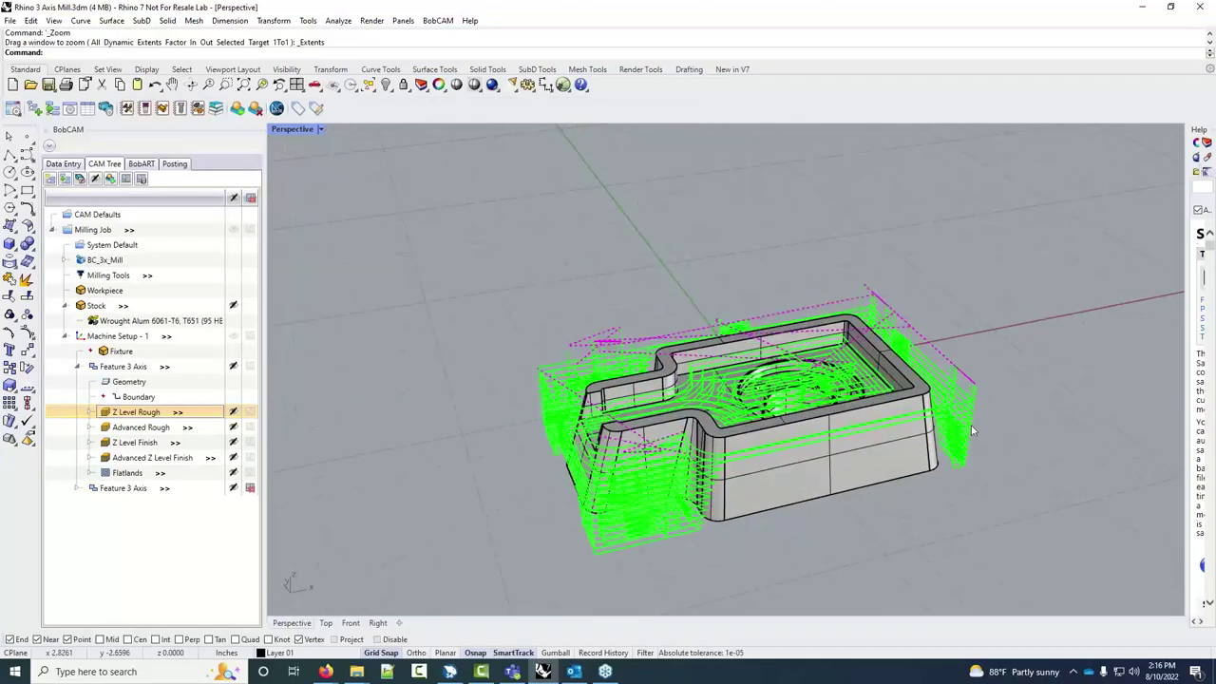
{"action": "scroll", "coordinate": [917, 453], "scroll_direction": "down", "scroll_amount": 2}
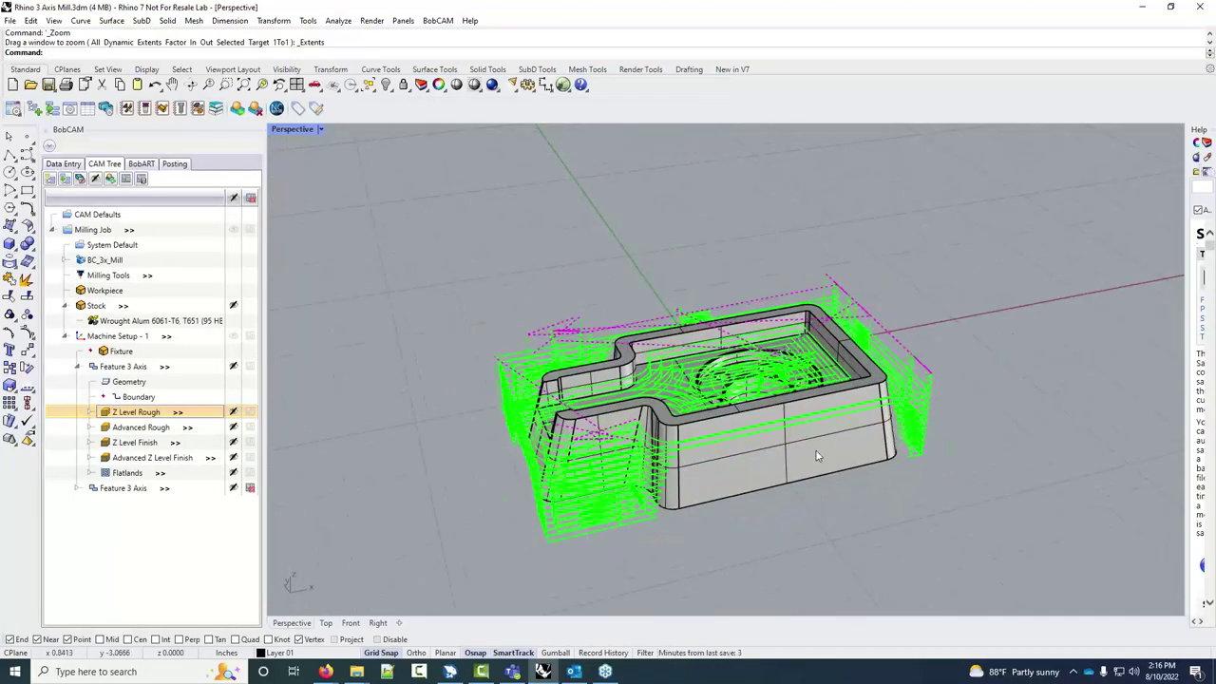
Display the Advanced Rough and Z Level Finish toolpaths from several viewing angles
{"action": "left_click", "coordinate": [155, 429]}
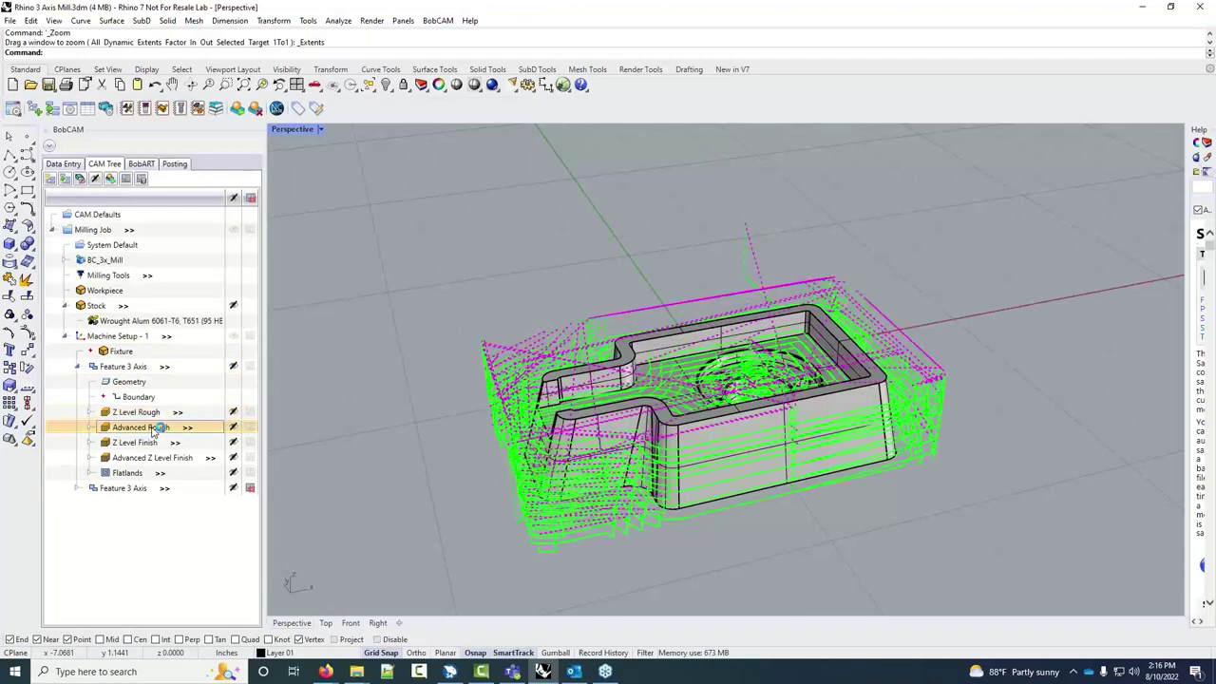
{"action": "right_click_drag", "start_coordinate": [665, 483], "coordinate": [349, 373]}
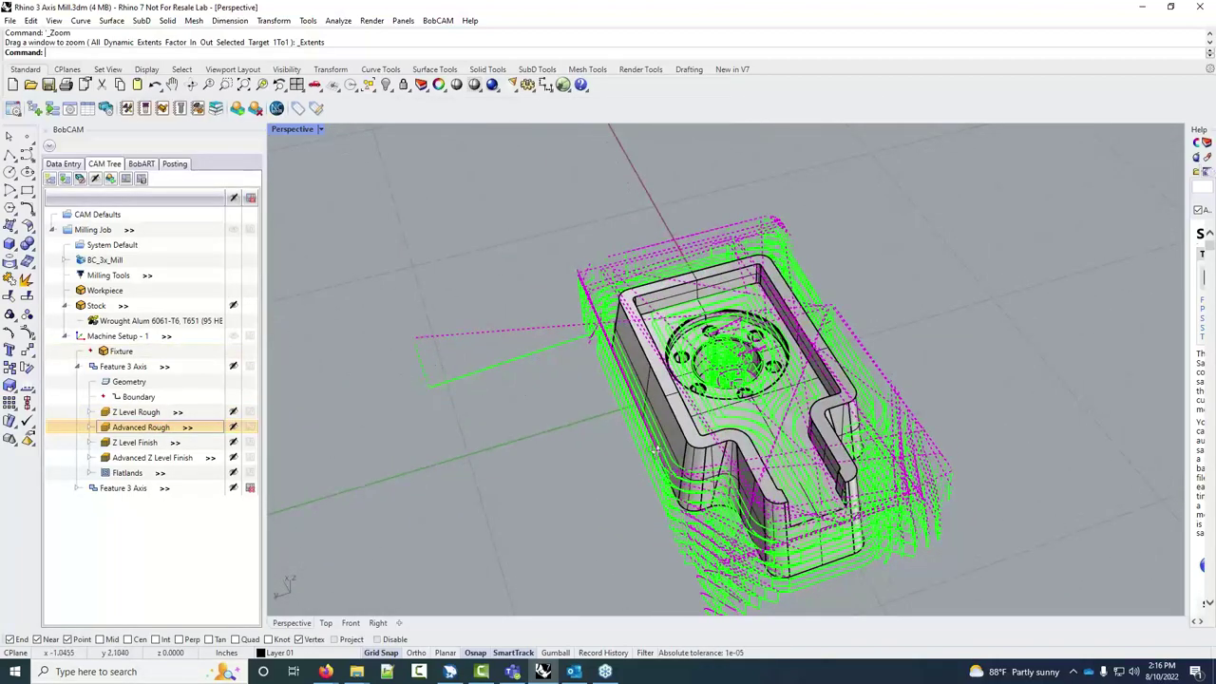
{"action": "right_click_drag", "start_coordinate": [477, 387], "coordinate": [434, 469]}
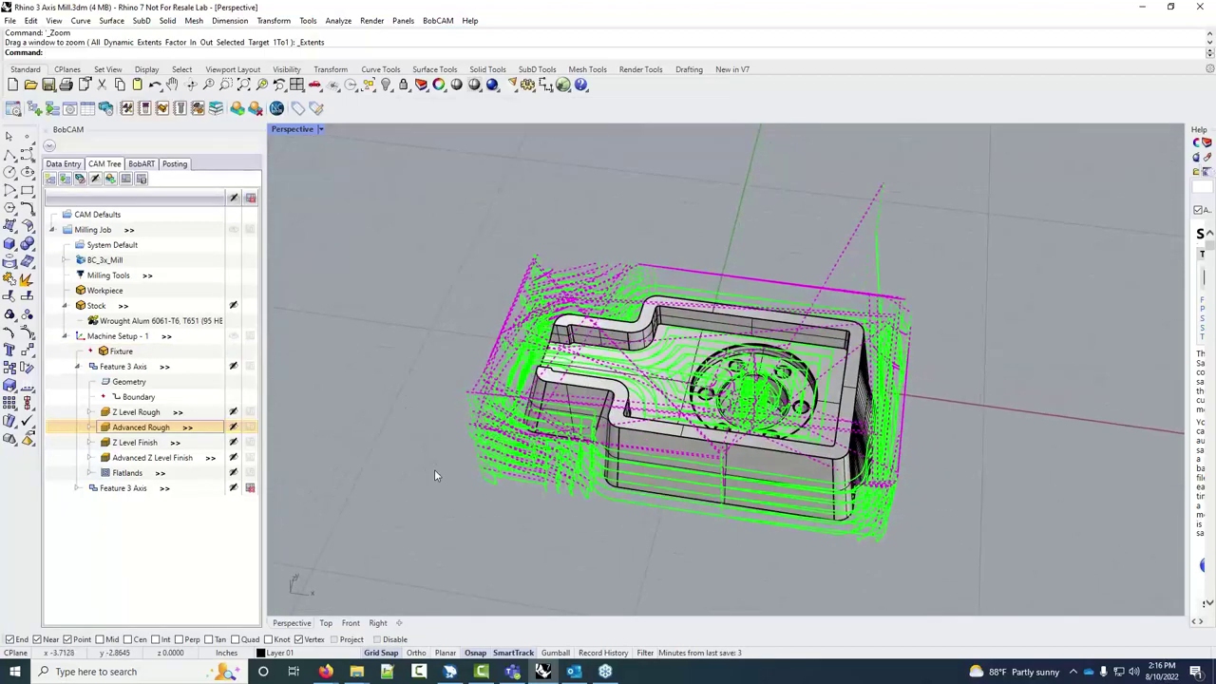
{"action": "left_click", "coordinate": [123, 444]}
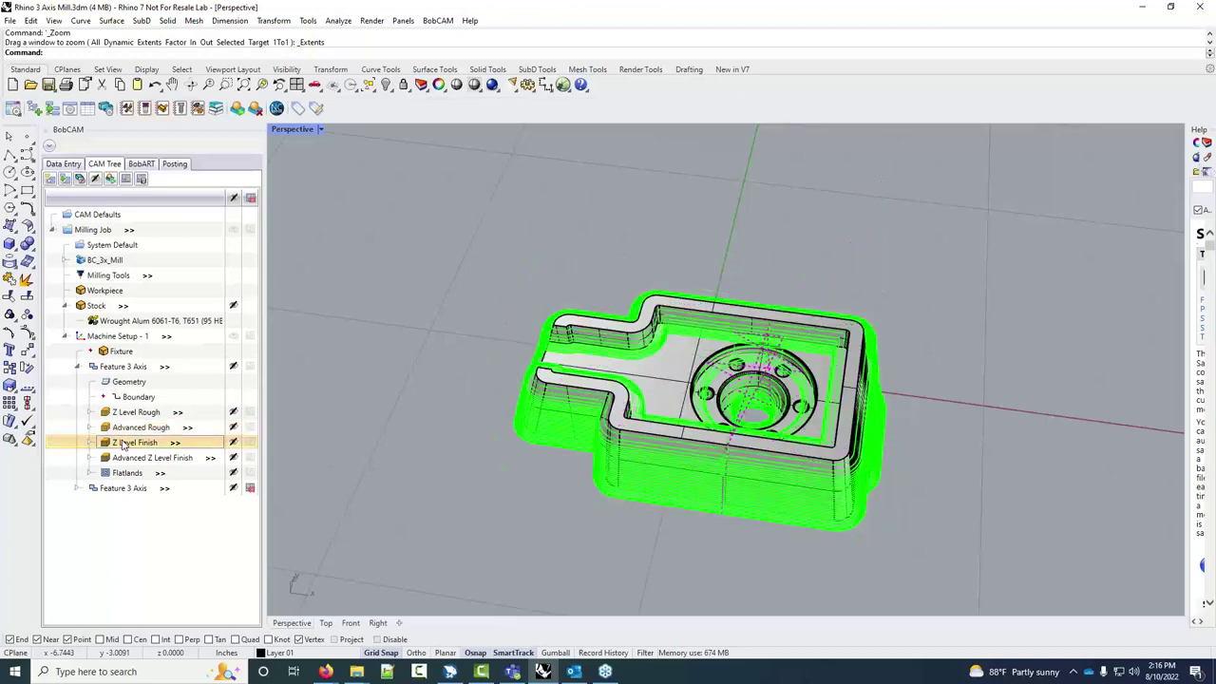
{"action": "right_click_drag", "start_coordinate": [601, 490], "coordinate": [969, 484]}
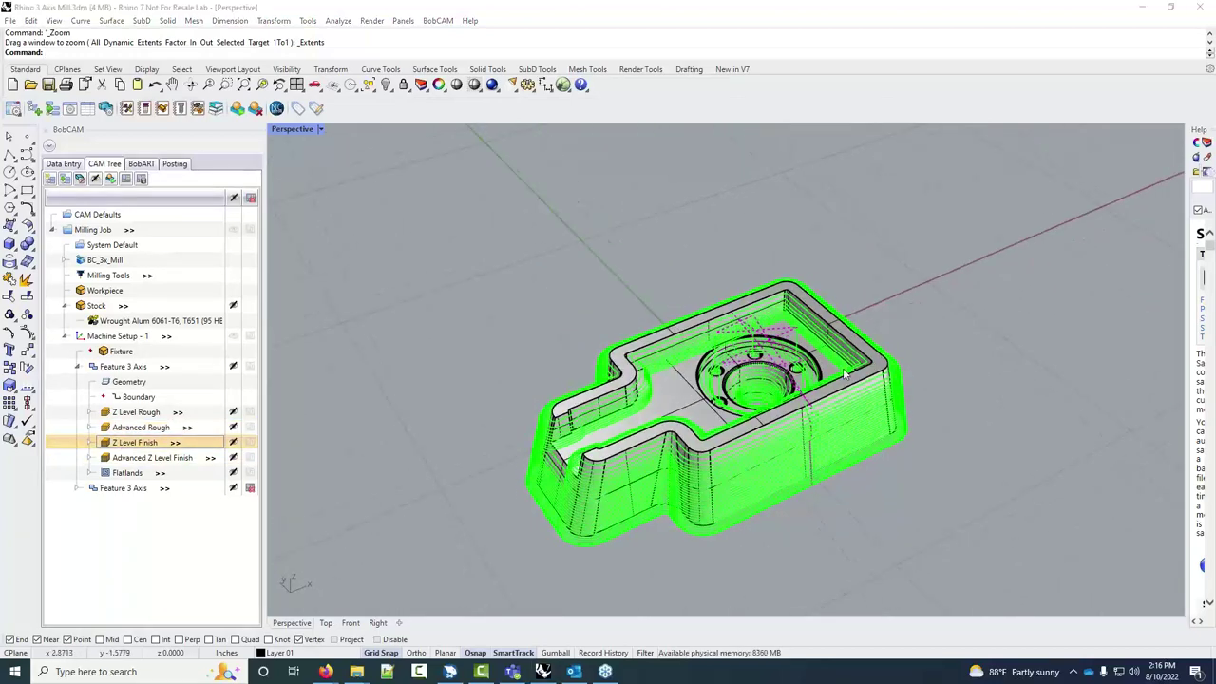
{"action": "scroll", "coordinate": [598, 449], "scroll_direction": "down", "scroll_amount": 2}
{"action": "scroll", "coordinate": [598, 450], "scroll_direction": "up", "scroll_amount": 5}
{"action": "scroll", "coordinate": [598, 450], "scroll_direction": "up", "scroll_amount": 2}
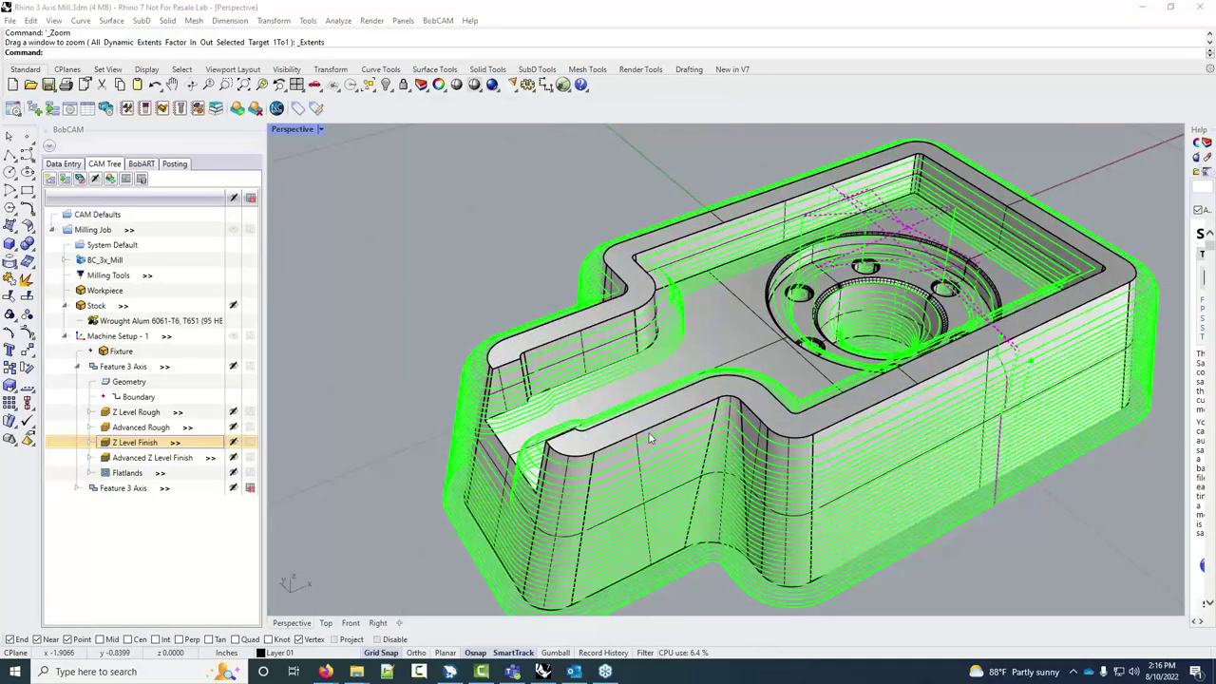
Compare Z Level Finish with Advanced Z Level Finish toolpaths, then show Flatlands
{"action": "left_click", "coordinate": [128, 462]}
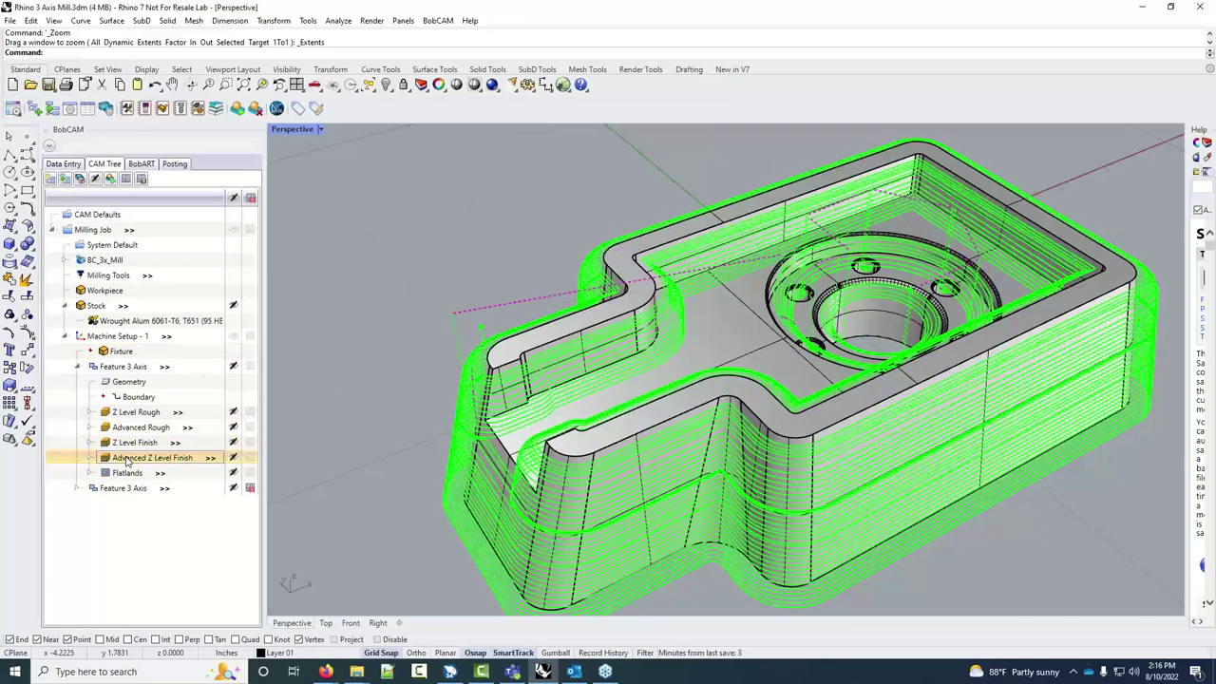
{"action": "left_click", "coordinate": [129, 445]}
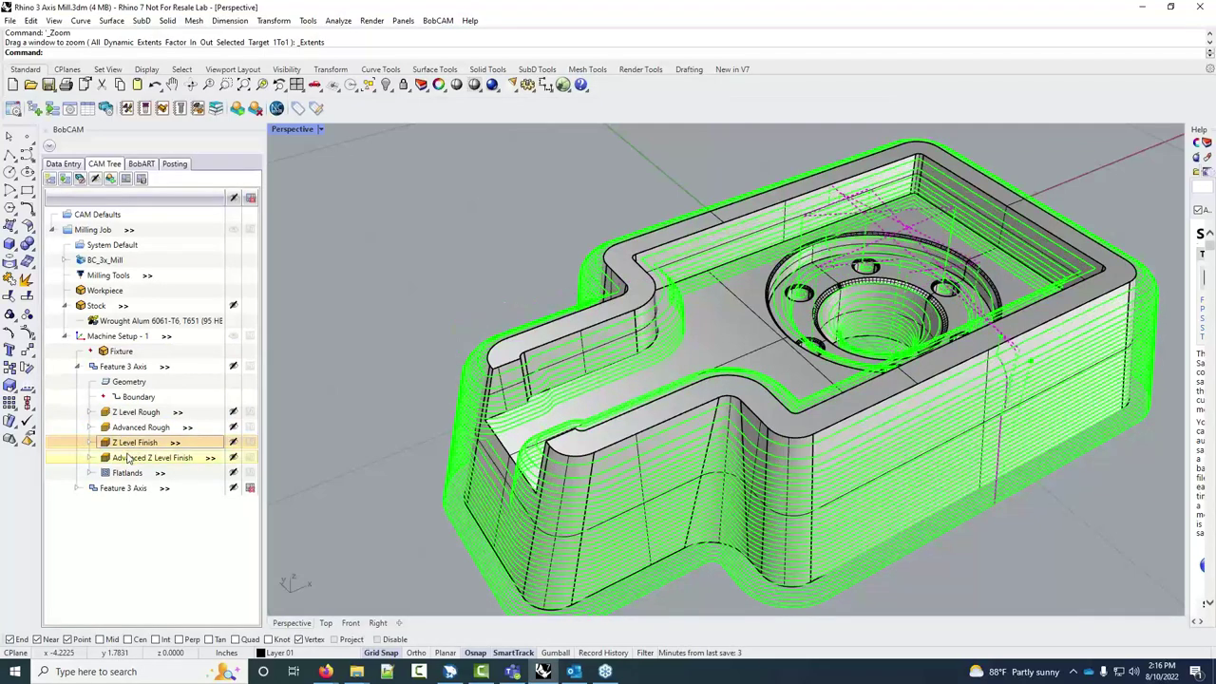
{"action": "left_click", "coordinate": [129, 459]}
{"action": "left_click", "coordinate": [131, 445]}
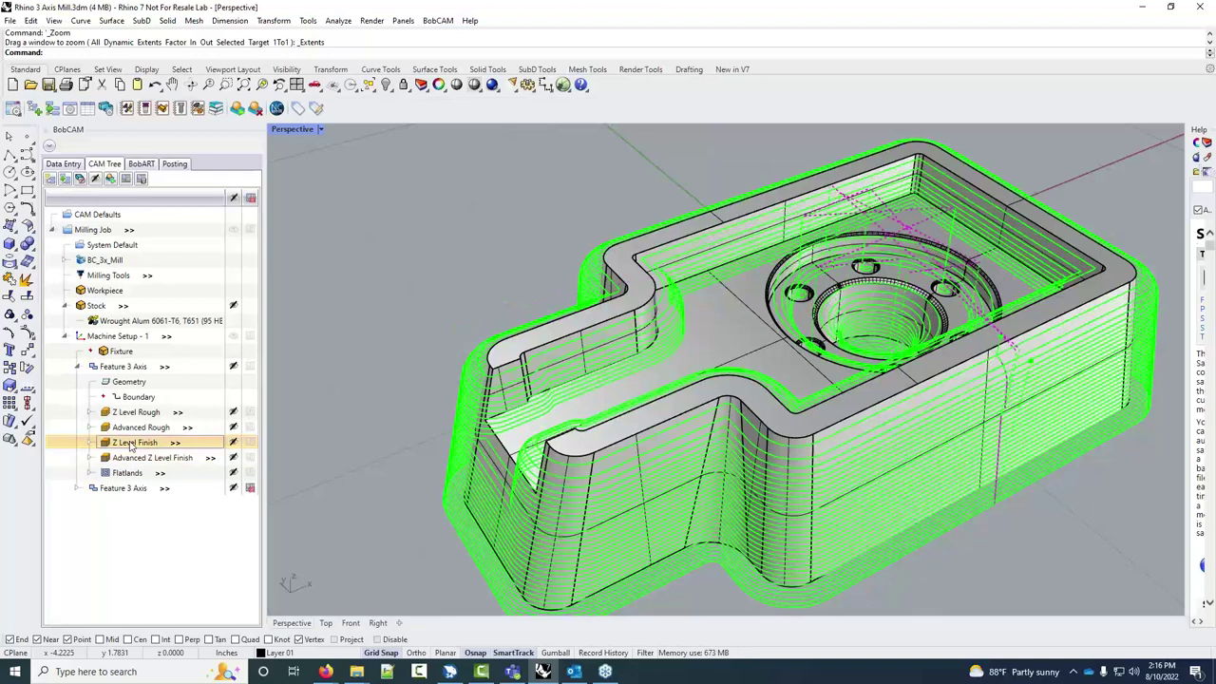
{"action": "left_click", "coordinate": [129, 459]}
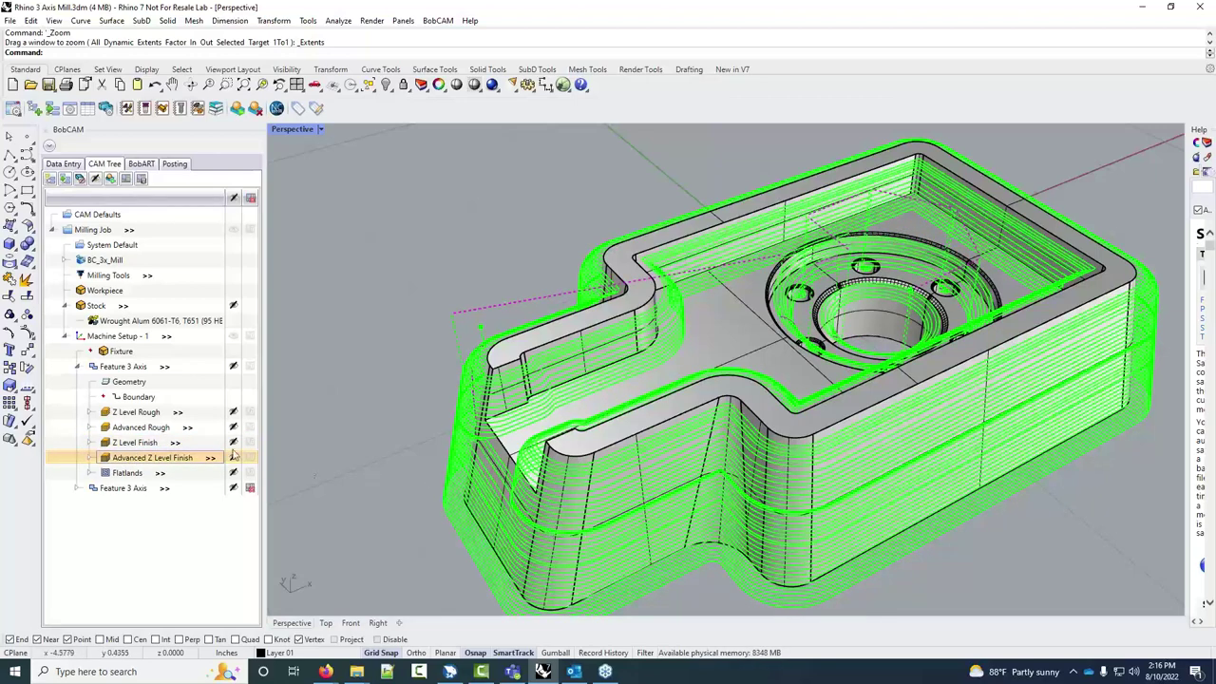
{"action": "left_click", "coordinate": [132, 444]}
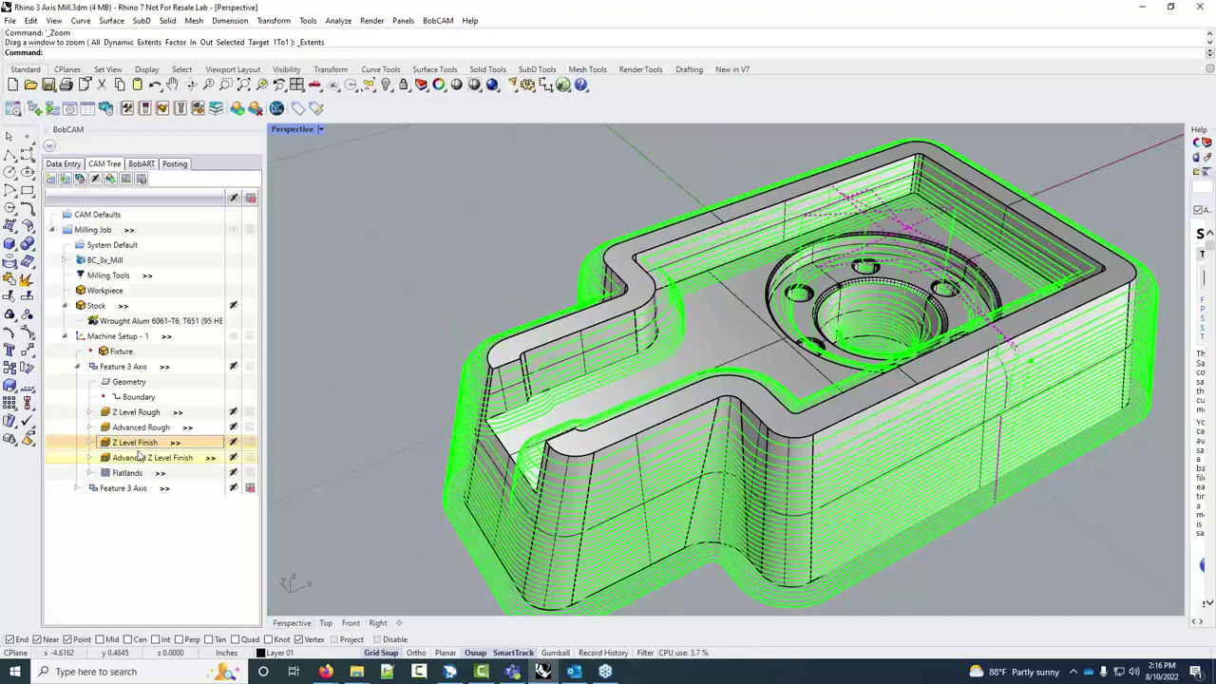
{"action": "left_click", "coordinate": [141, 457]}
{"action": "left_click", "coordinate": [139, 444]}
{"action": "left_click", "coordinate": [143, 457]}
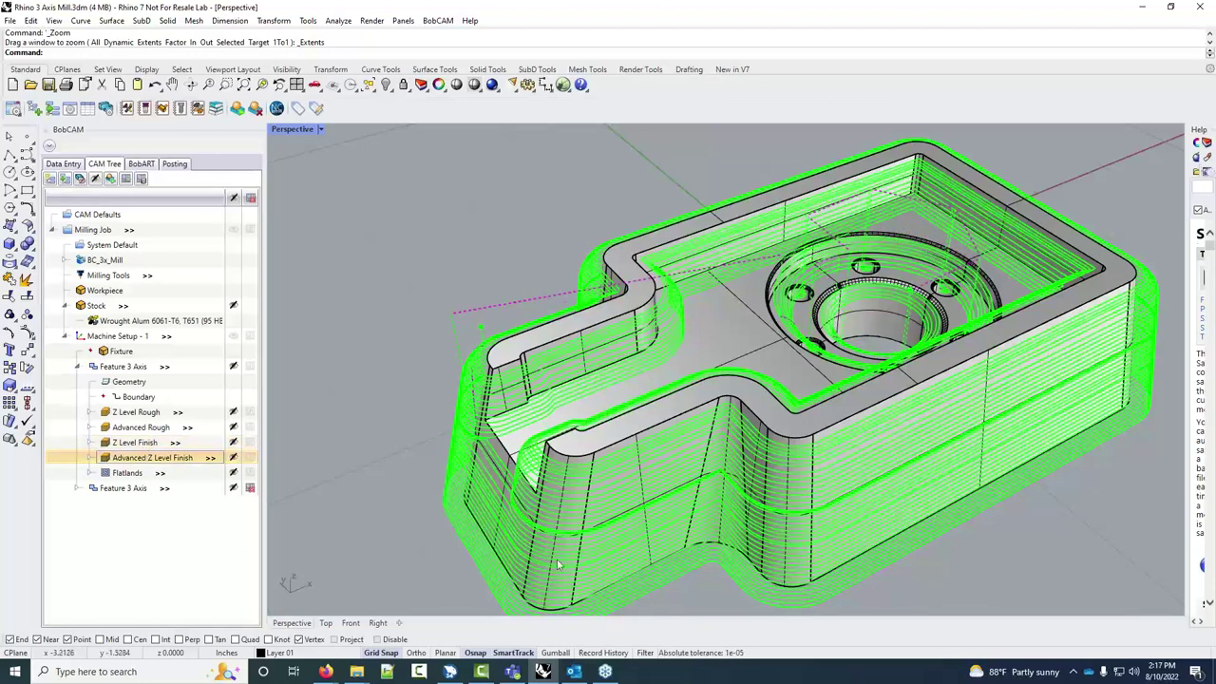
{"action": "left_click", "coordinate": [143, 472]}
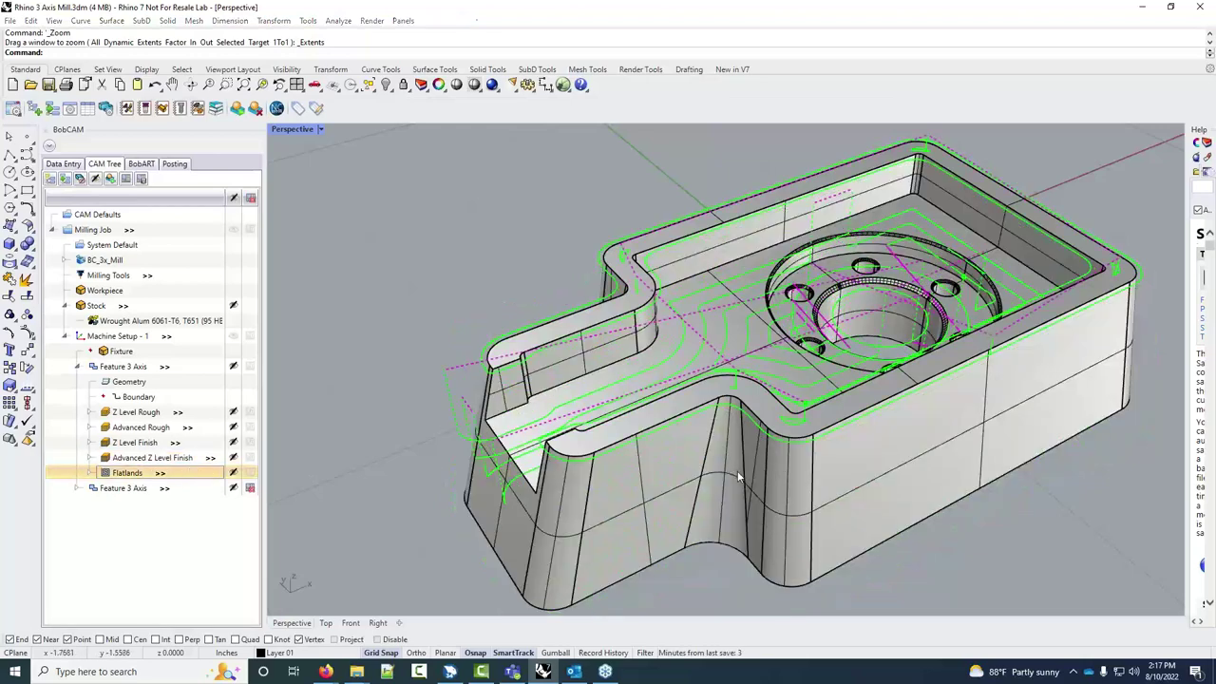
From a higher view, display the Advanced Rough, Advanced Z Level Finish and Flatlands toolpaths
{"action": "middle_click", "coordinate": [767, 467]}
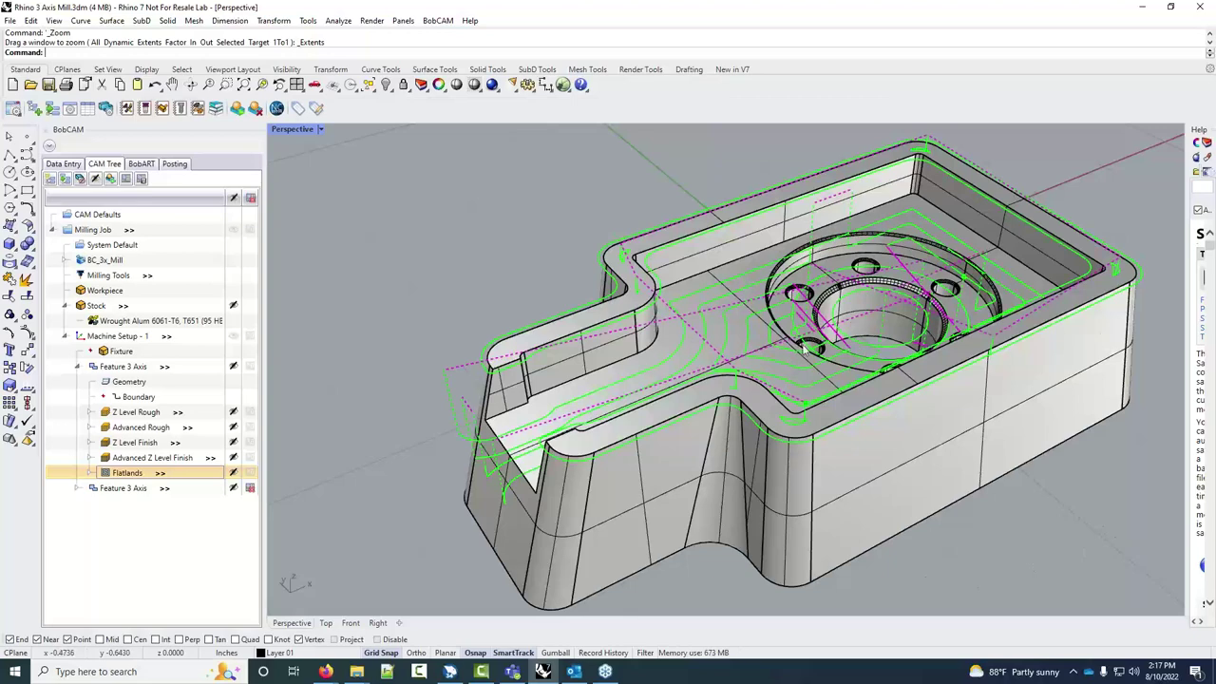
{"action": "right_click_drag", "start_coordinate": [775, 372], "coordinate": [703, 444]}
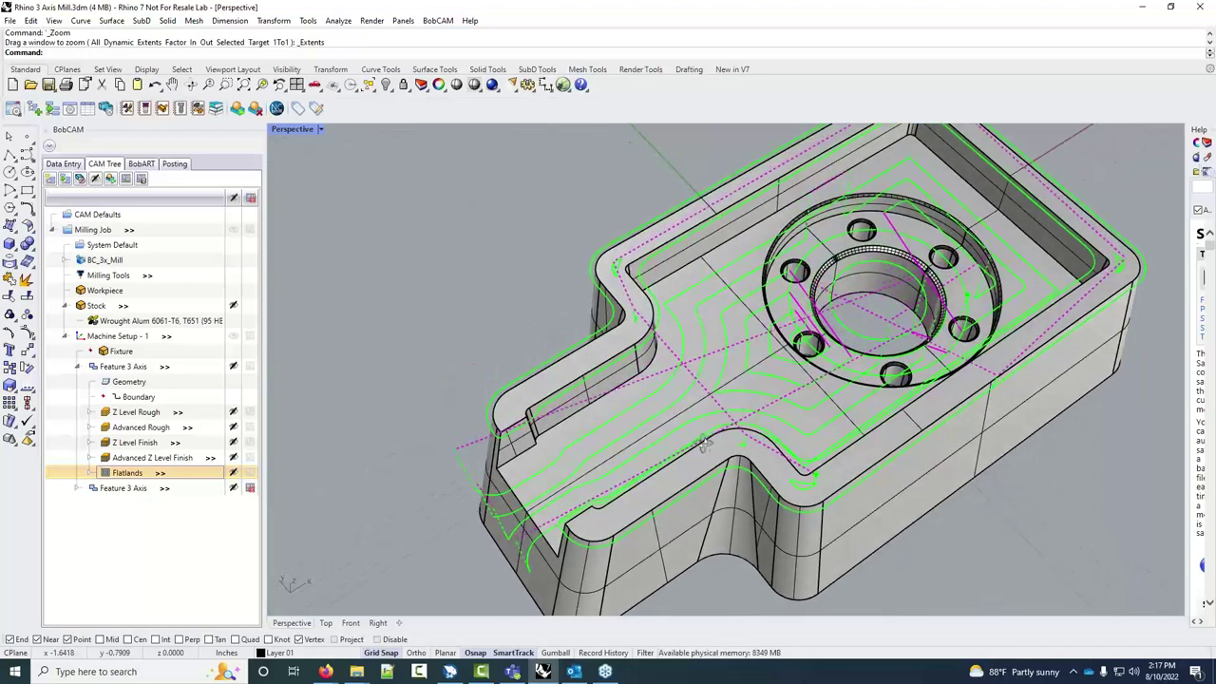
{"action": "left_click", "coordinate": [251, 426]}
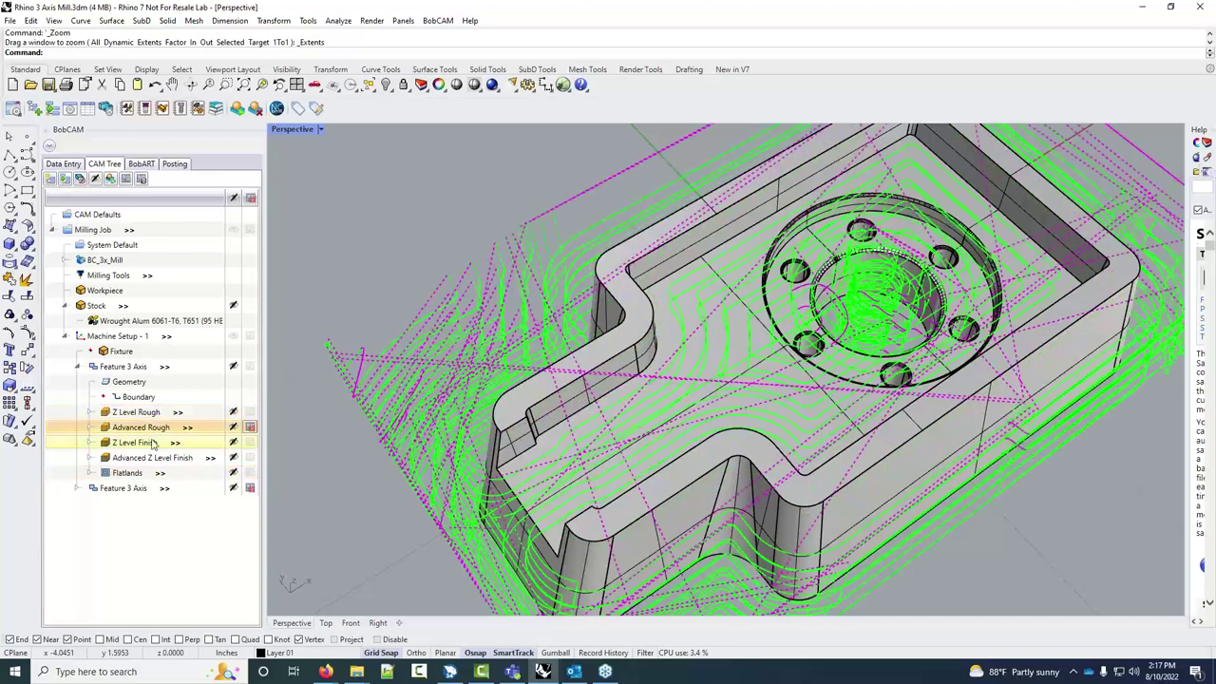
{"action": "left_click", "coordinate": [249, 457]}
{"action": "left_click", "coordinate": [181, 458]}
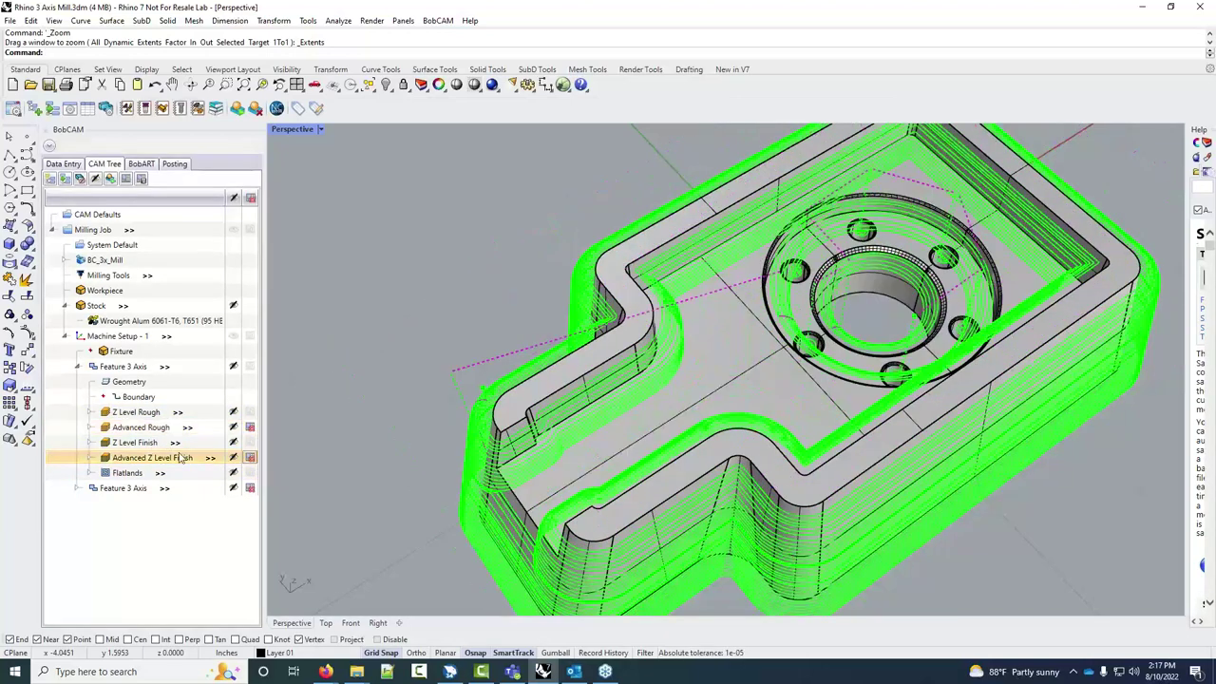
{"action": "left_click", "coordinate": [249, 472]}
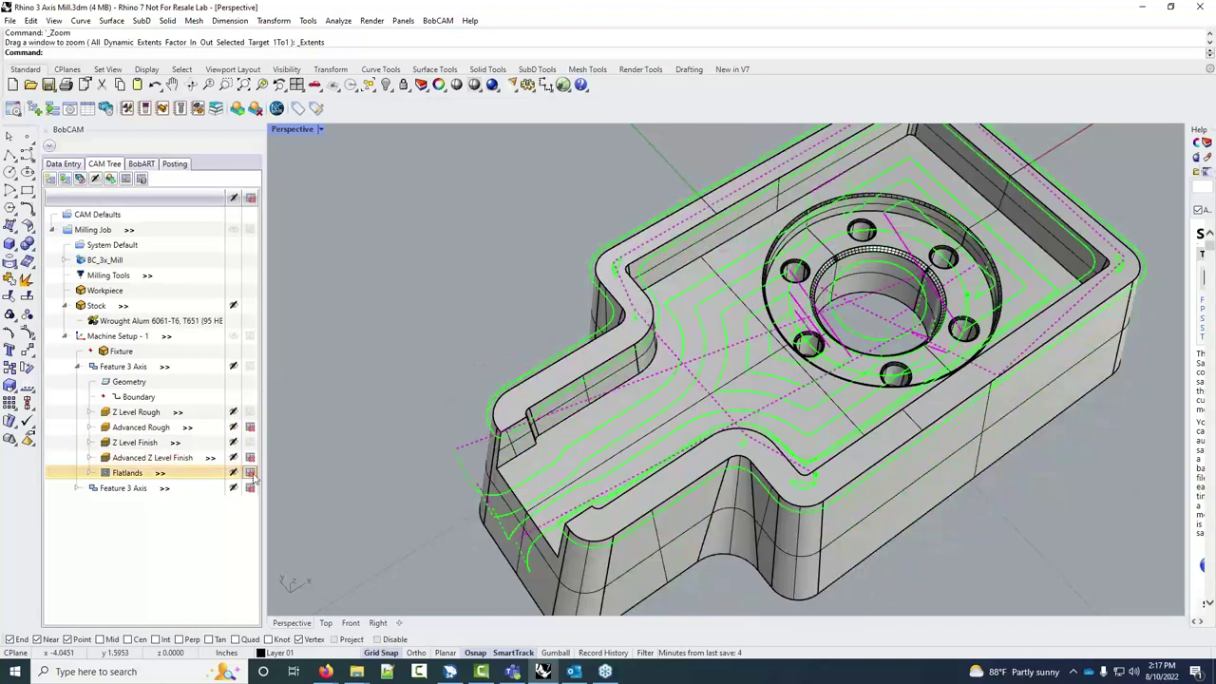
Compare the Z Level Rough and Advanced Rough toolpaths, ending on Z Level Finish
{"action": "left_click", "coordinate": [157, 415]}
{"action": "left_click", "coordinate": [156, 446]}
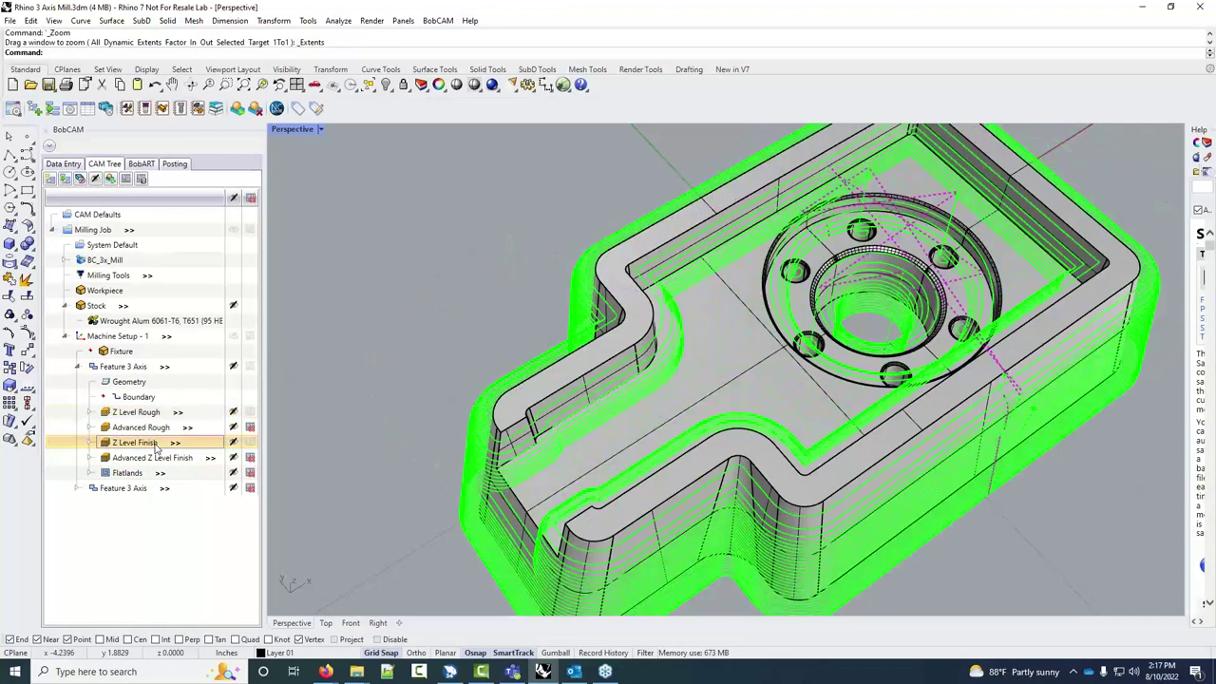
{"action": "left_click", "coordinate": [156, 428]}
{"action": "left_click", "coordinate": [163, 444]}
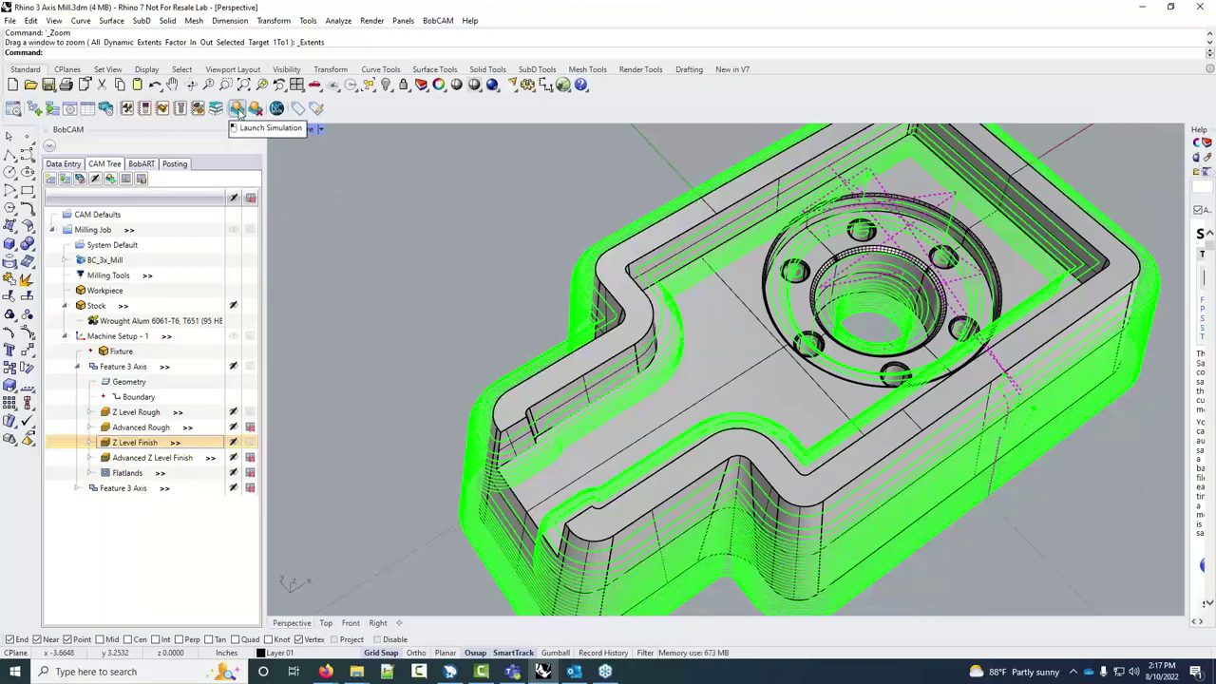
Open the BobCAM simulator, set the NC counter to Length Mode and hide the machine
{"action": "left_click", "coordinate": [238, 108]}
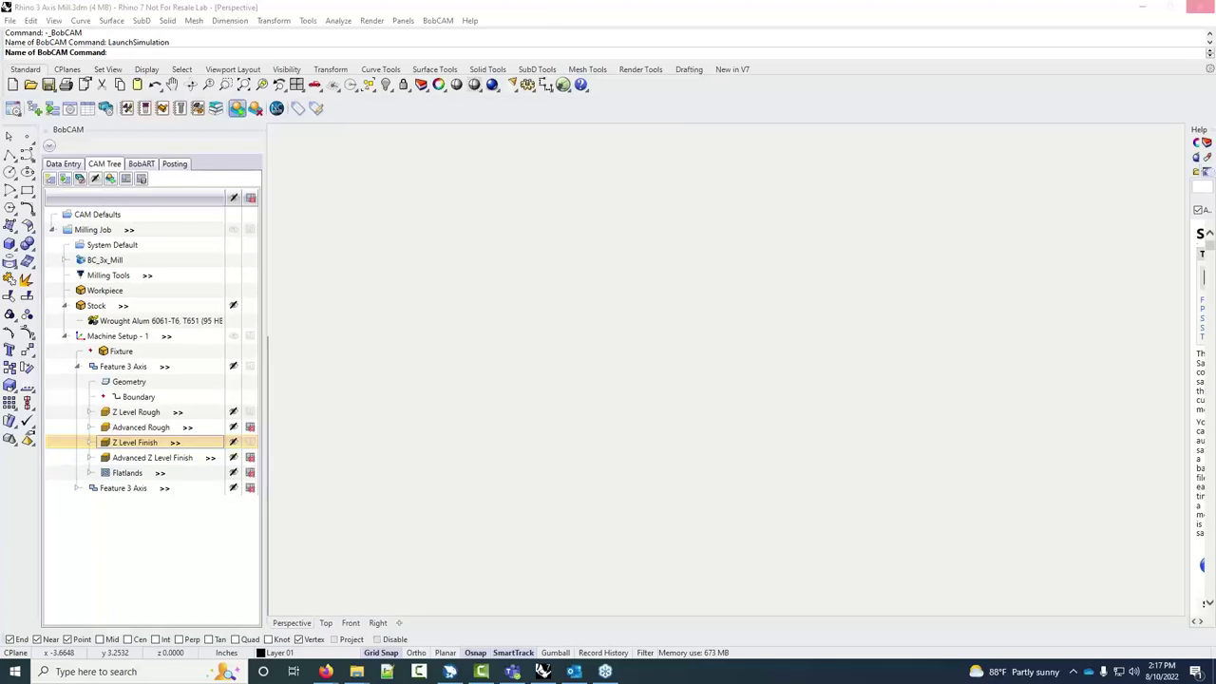
{"action": "left_click", "coordinate": [542, 670]}
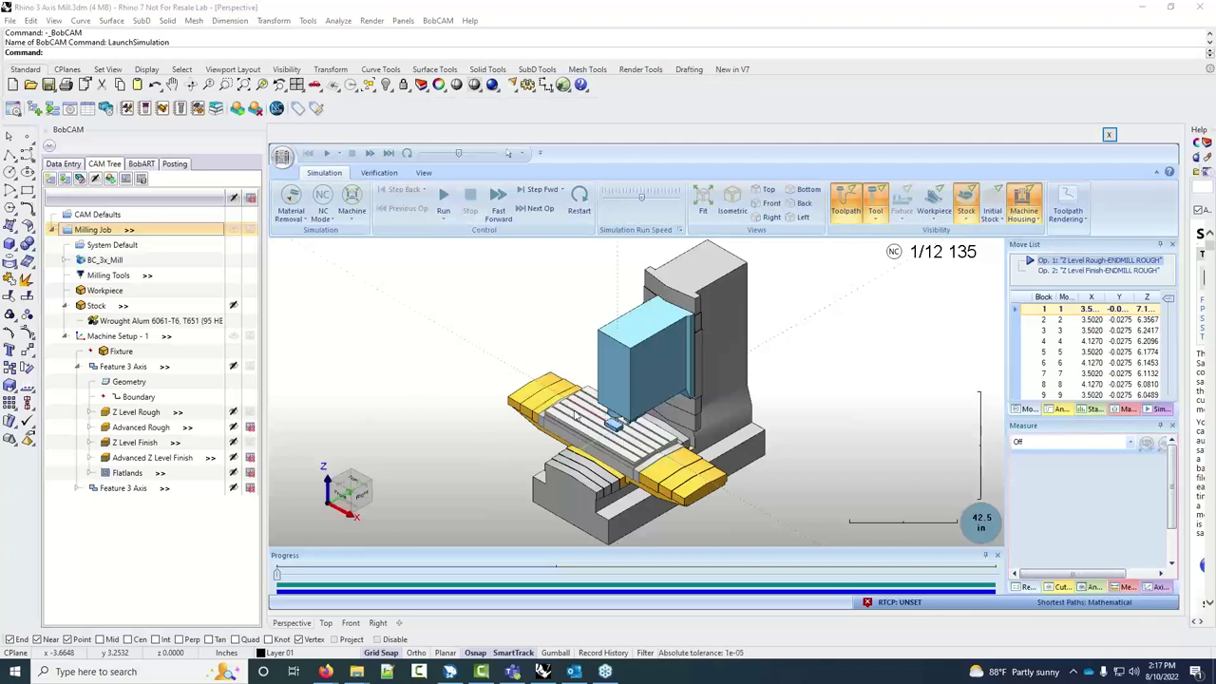
{"action": "left_click", "coordinate": [324, 220]}
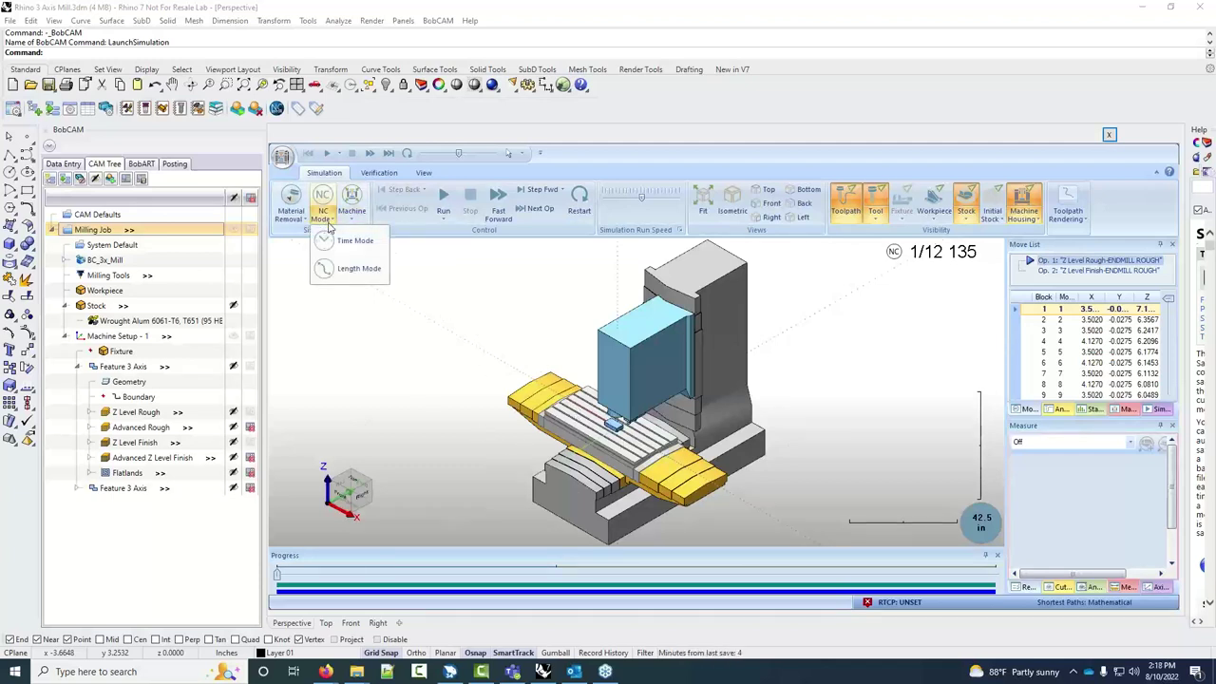
{"action": "left_click", "coordinate": [354, 269]}
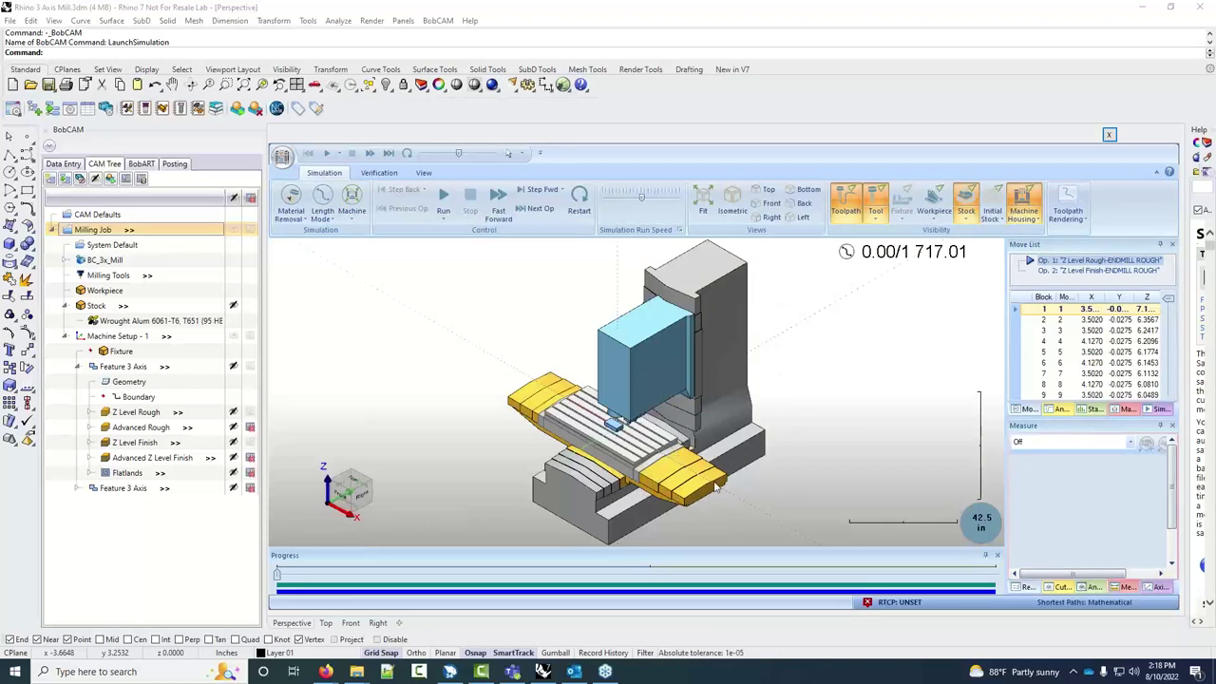
{"action": "left_click", "coordinate": [352, 214]}
{"action": "left_click", "coordinate": [361, 255]}
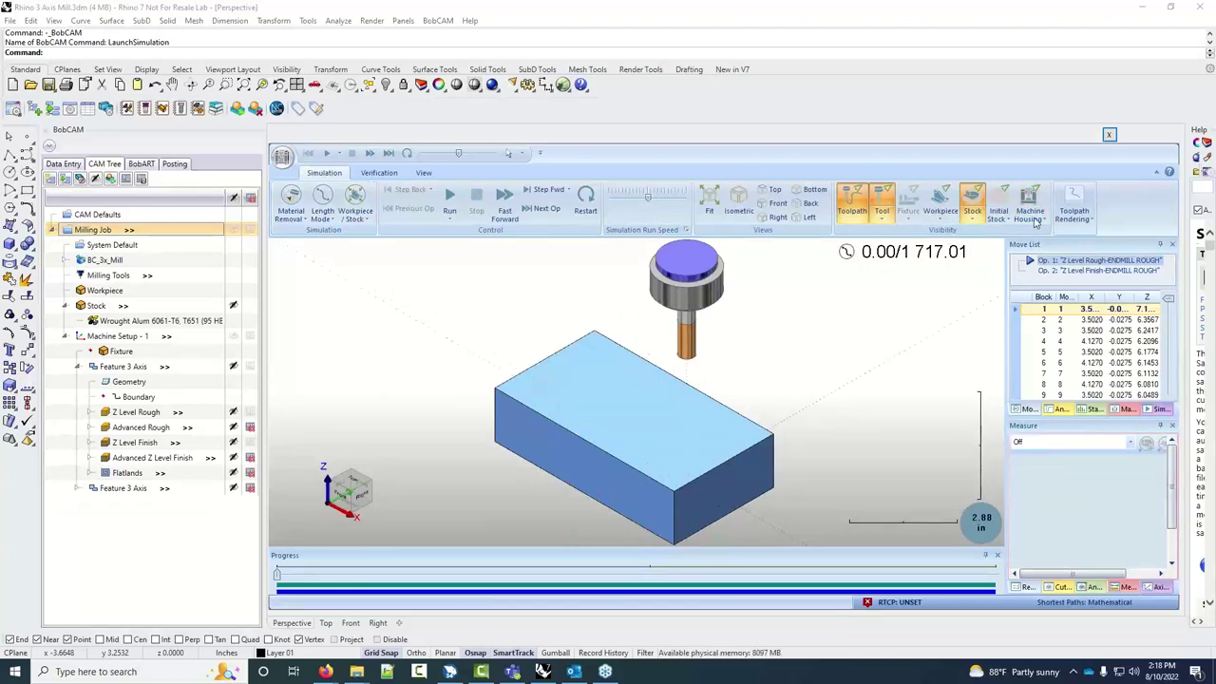
Render only the current operation, segment by segment with Follow off, and start the simulation
{"action": "left_click", "coordinate": [1074, 216]}
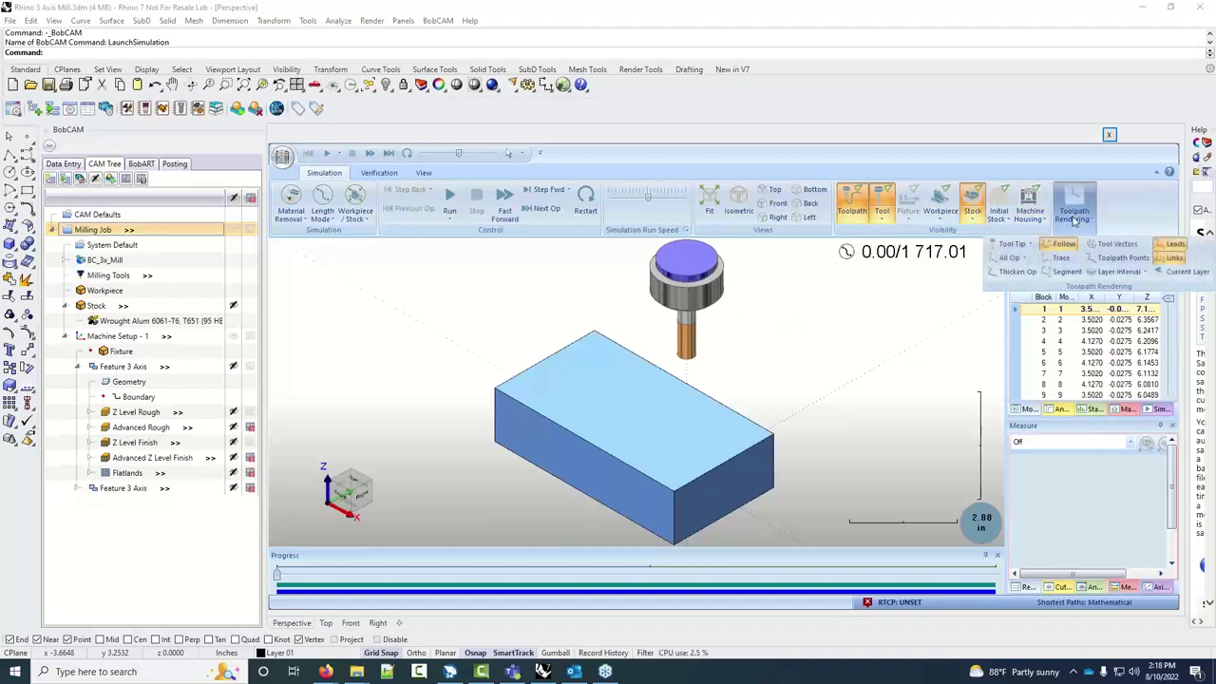
{"action": "left_click", "coordinate": [1059, 243]}
{"action": "left_click", "coordinate": [1022, 258]}
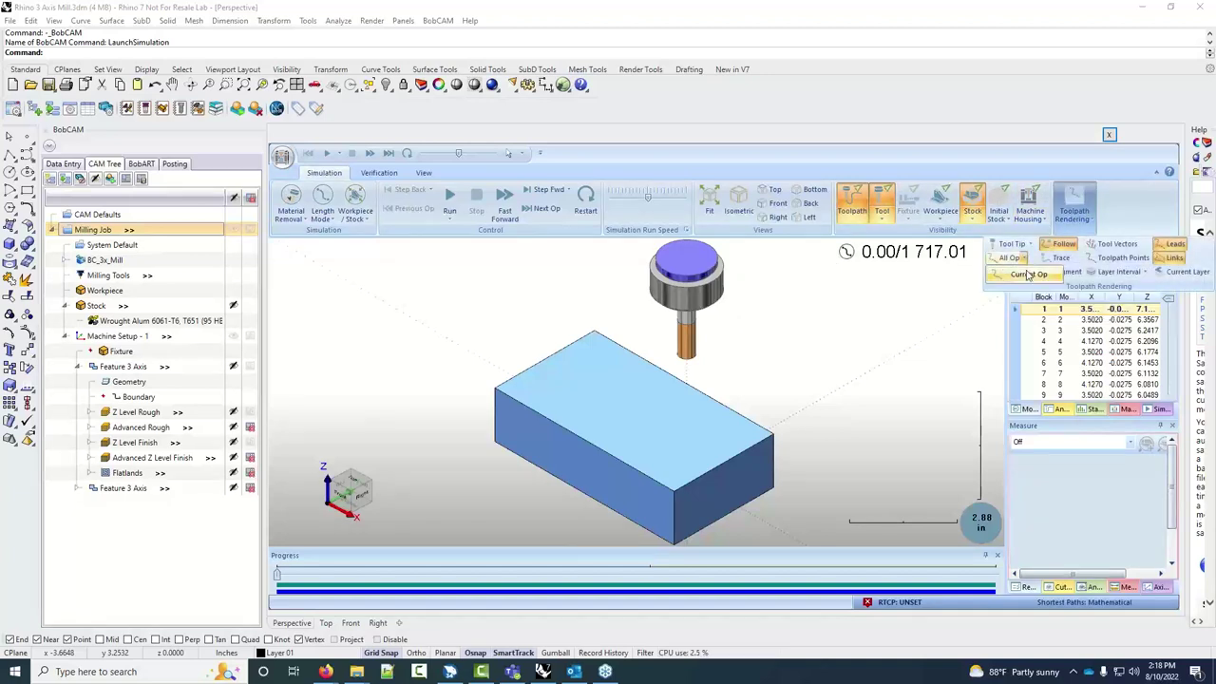
{"action": "left_click", "coordinate": [1027, 275]}
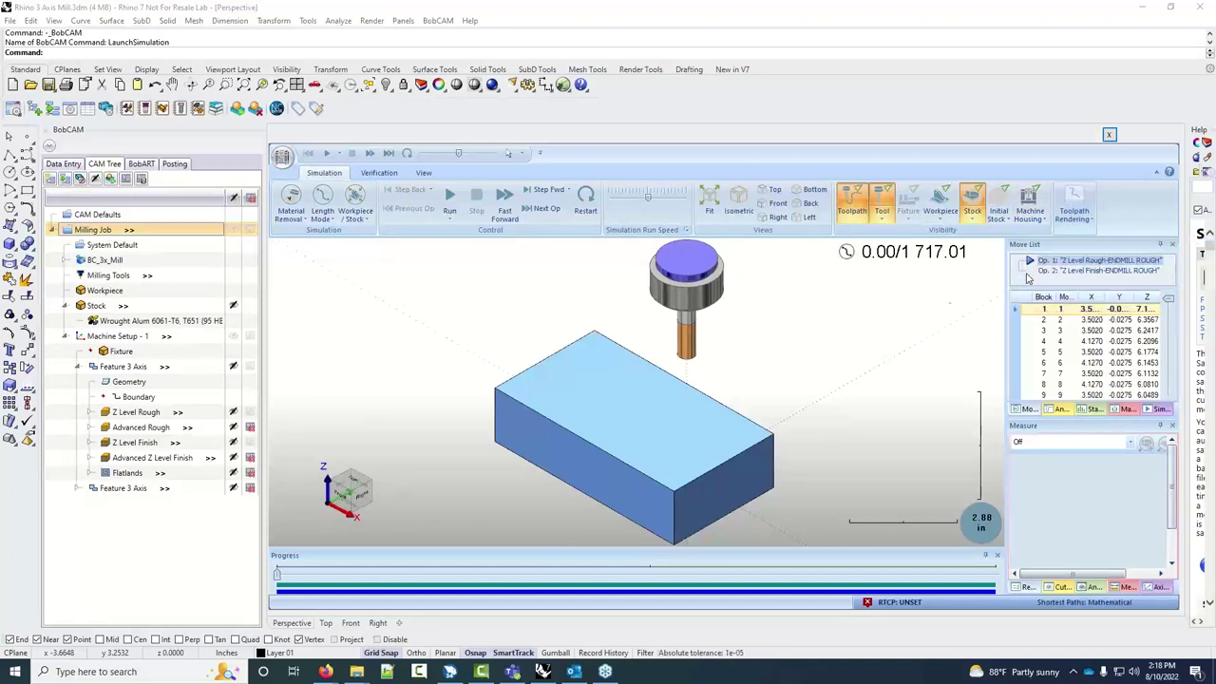
{"action": "left_click", "coordinate": [1079, 225]}
{"action": "left_click", "coordinate": [1075, 272]}
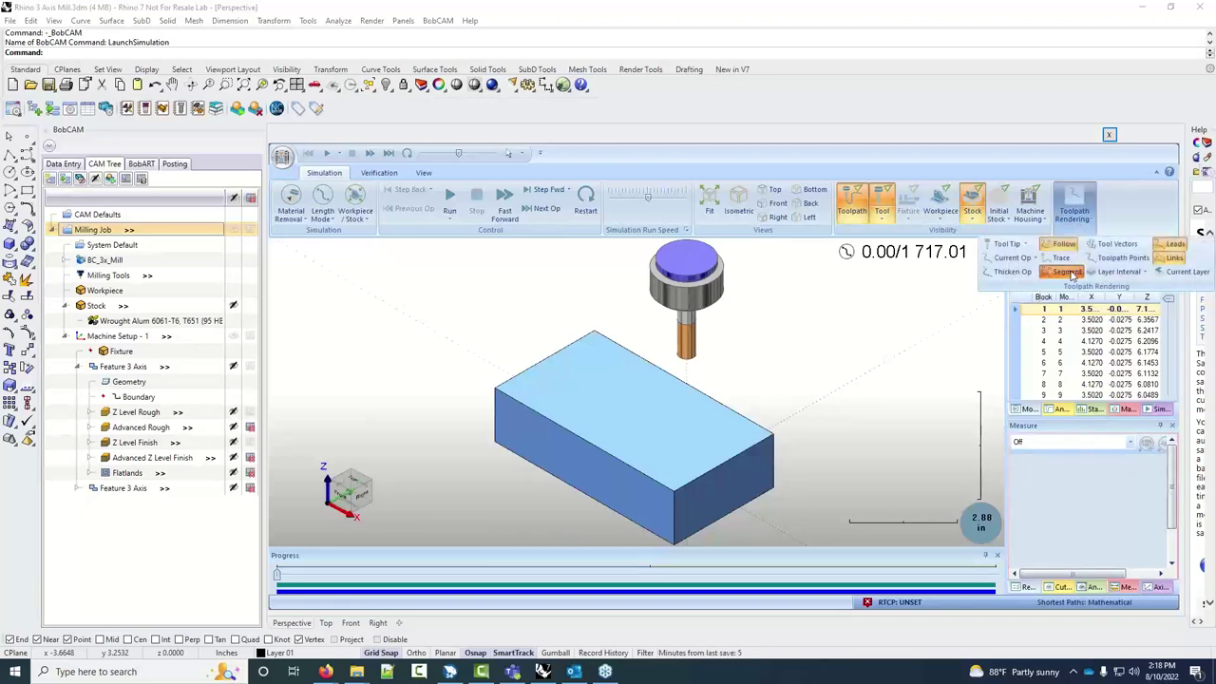
{"action": "left_click", "coordinate": [1054, 273]}
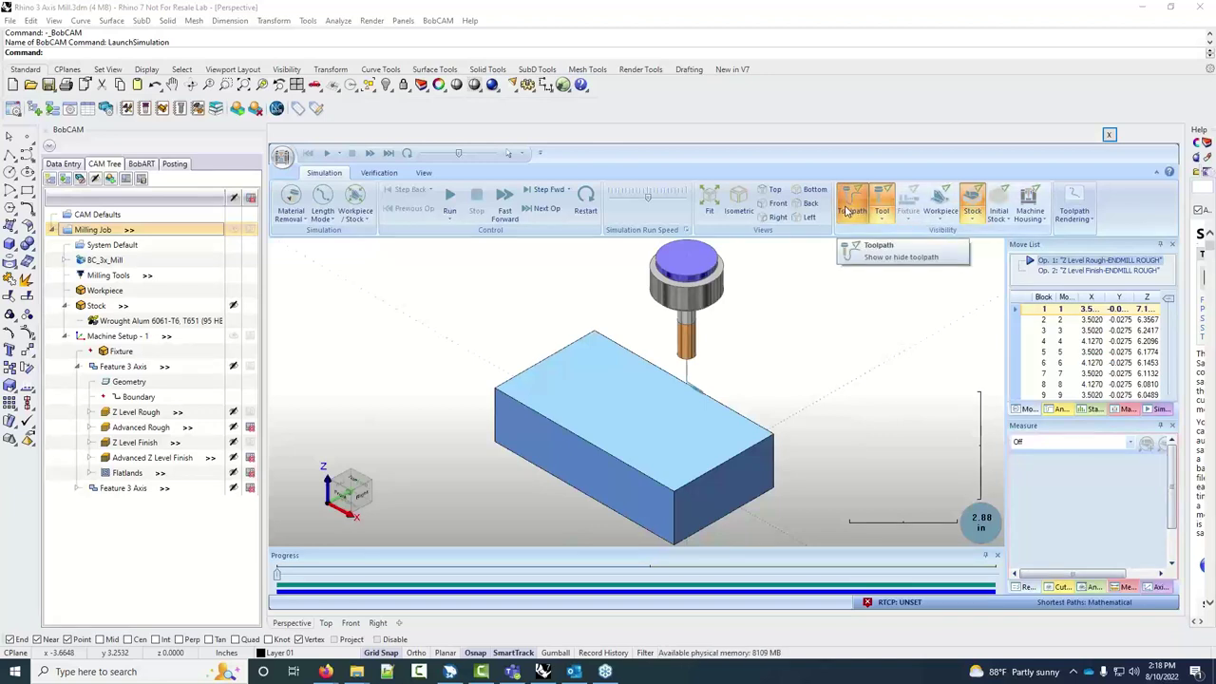
{"action": "left_click", "coordinate": [1073, 209]}
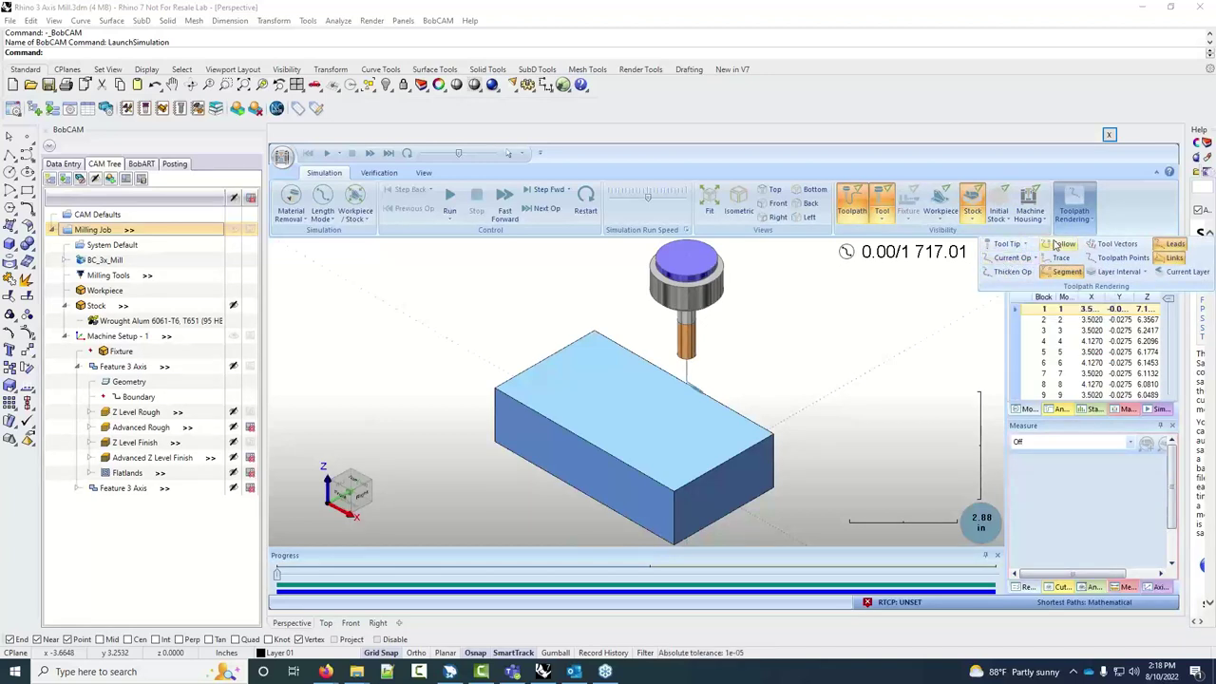
{"action": "left_click", "coordinate": [1064, 272]}
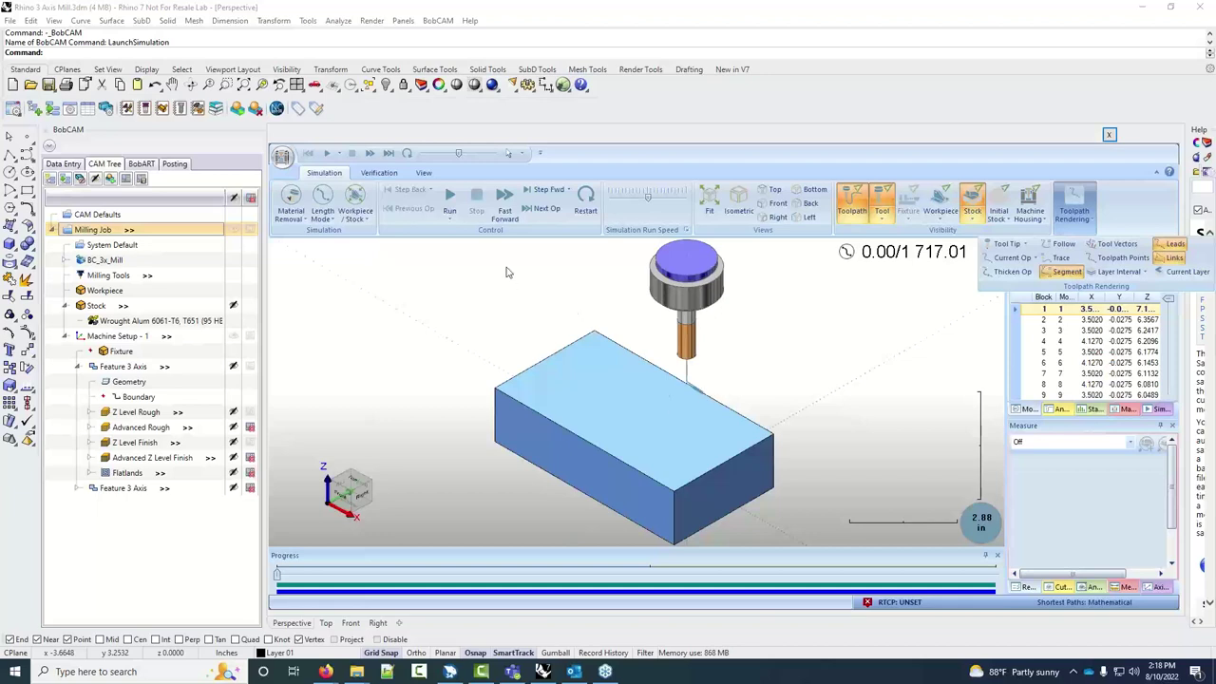
{"action": "left_click", "coordinate": [450, 196]}
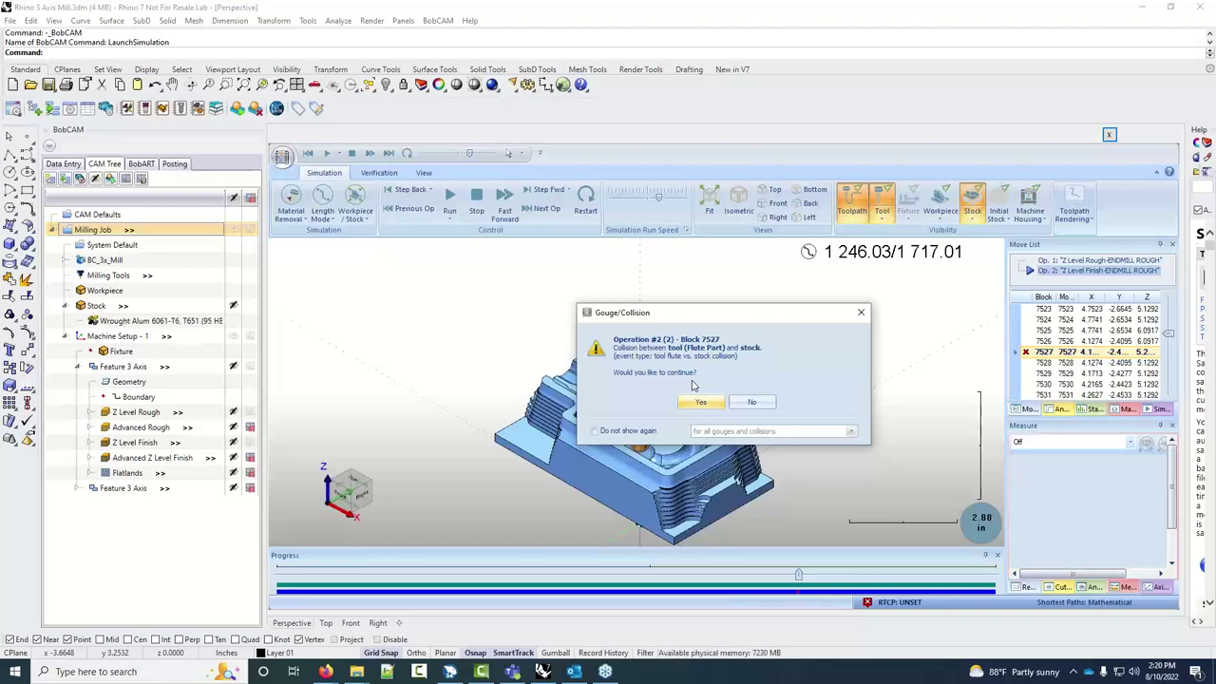
Continue past the collision warning and let the simulation finish at 1 717.01 of 1 717.01
{"action": "left_click_drag", "start_coordinate": [684, 311], "coordinate": [901, 256]}
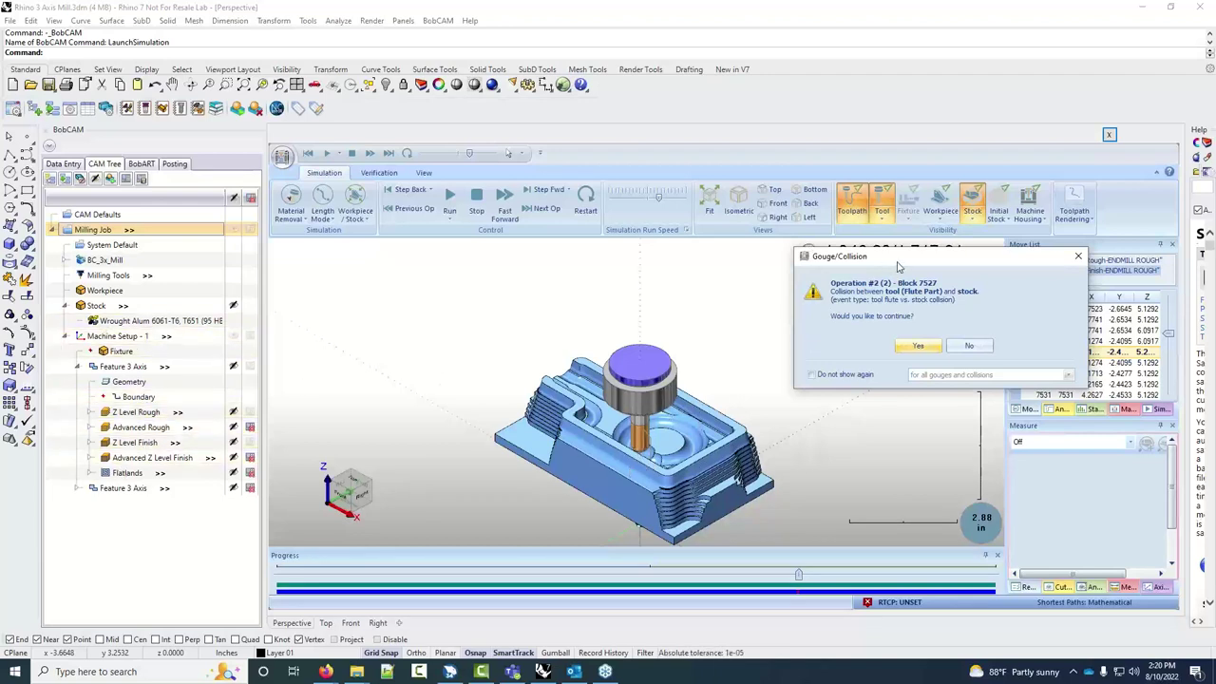
{"action": "left_click_drag", "start_coordinate": [898, 267], "coordinate": [585, 264]}
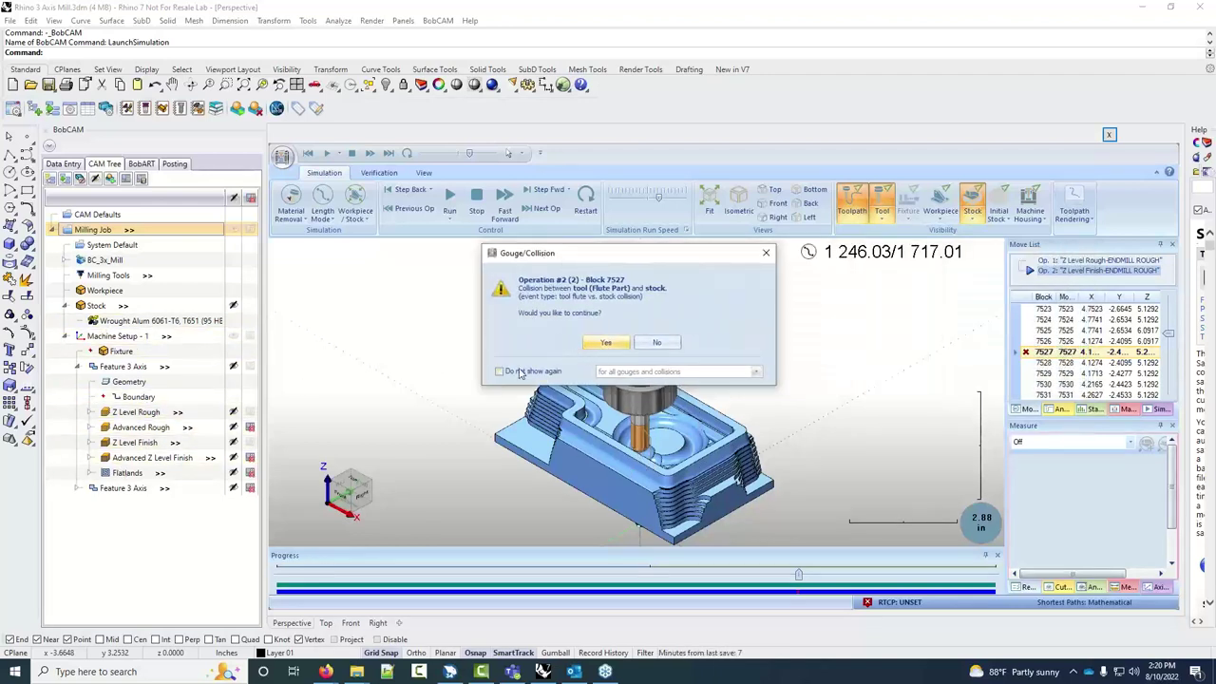
{"action": "left_click", "coordinate": [605, 342]}
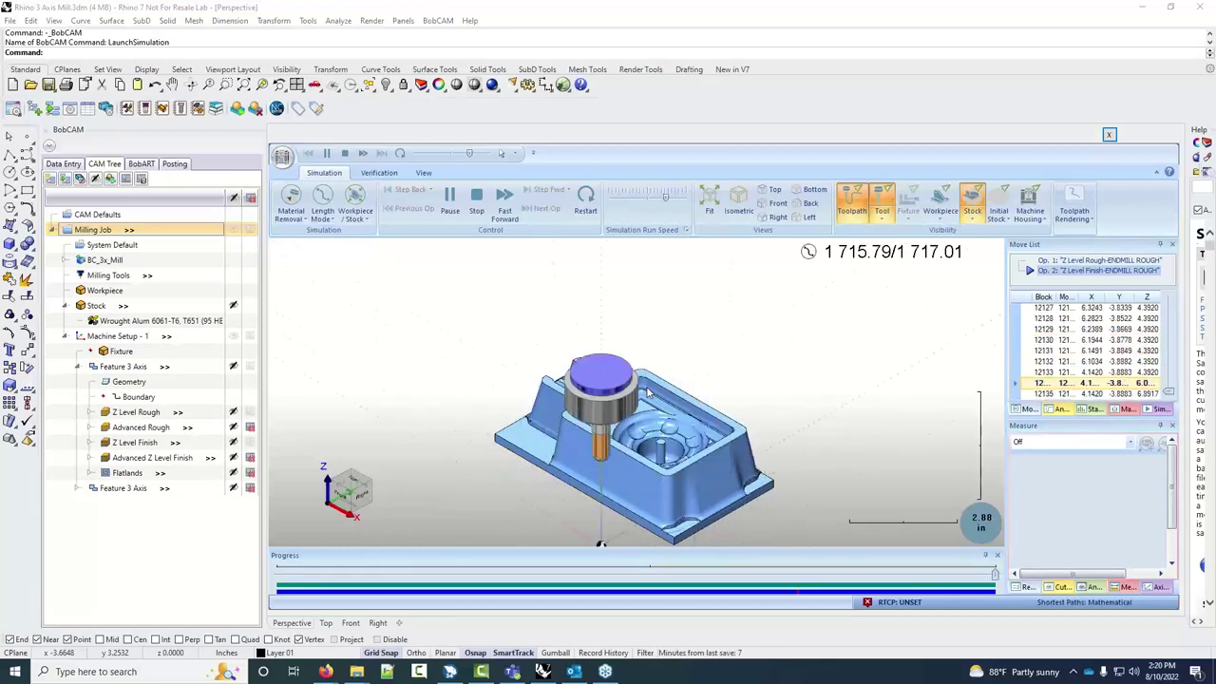
{"action": "right_click_drag", "start_coordinate": [676, 462], "coordinate": [703, 475]}
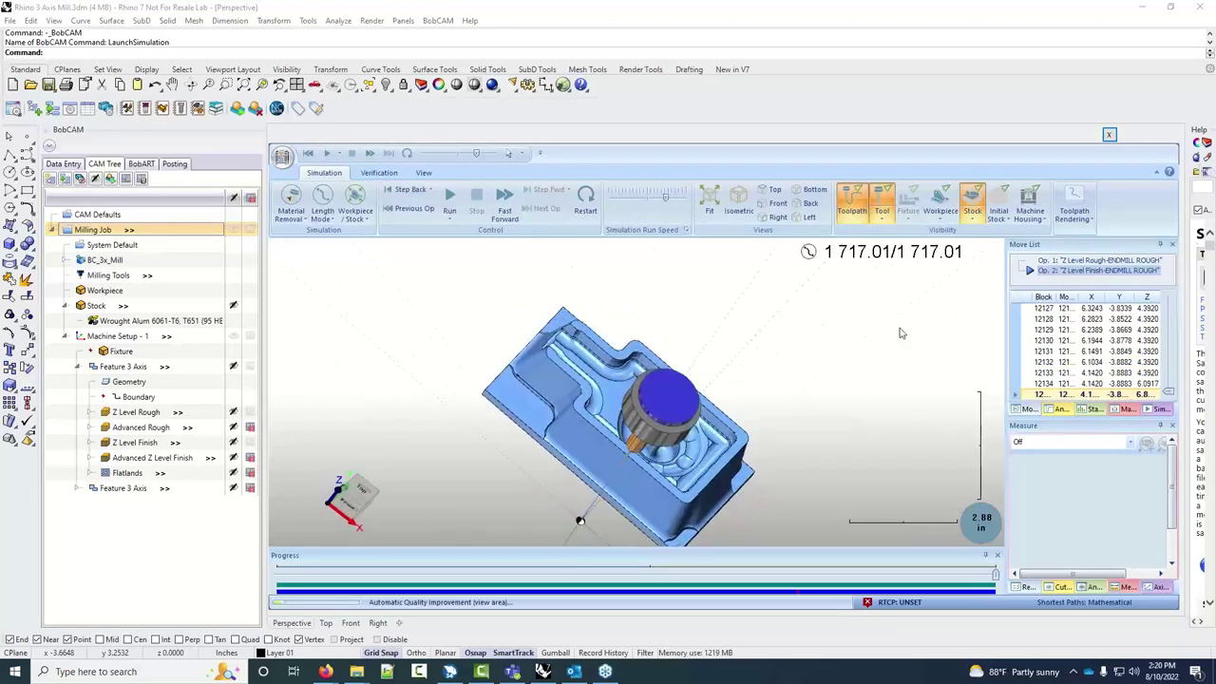
Close the simulator and enable Cut Holes in the Z Level Rough parameters
{"action": "left_click", "coordinate": [1109, 135]}
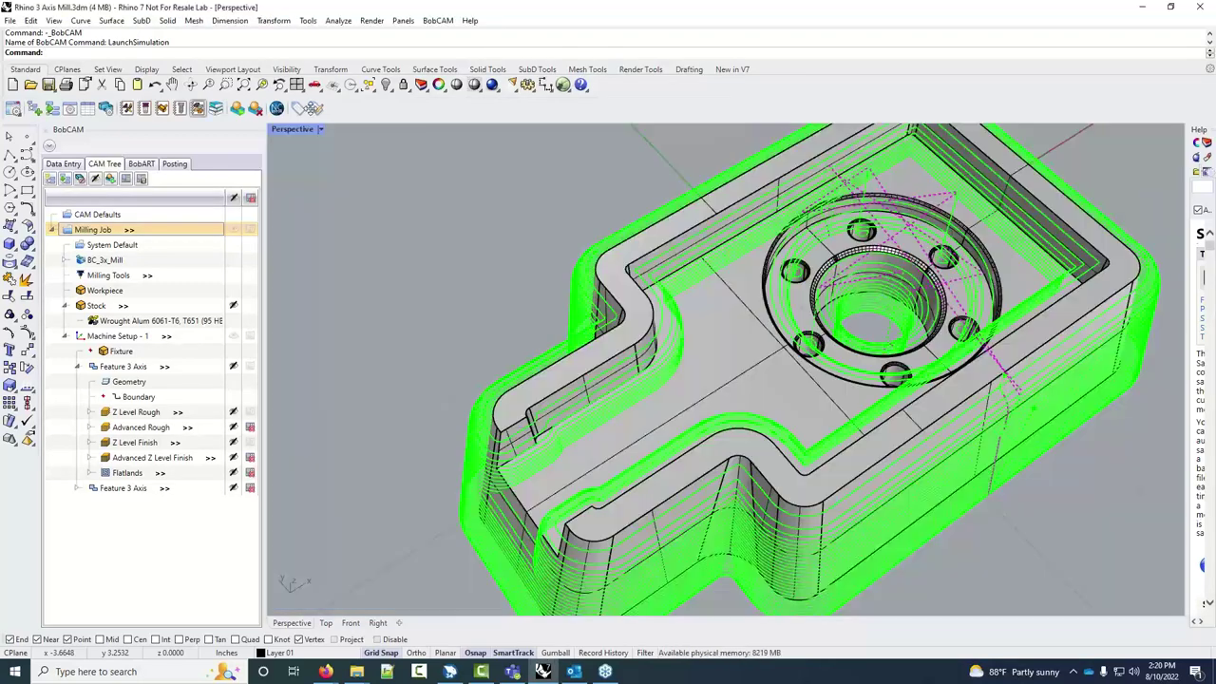
{"action": "left_click", "coordinate": [133, 413]}
{"action": "right_click_drag", "start_coordinate": [578, 332], "coordinate": [645, 309]}
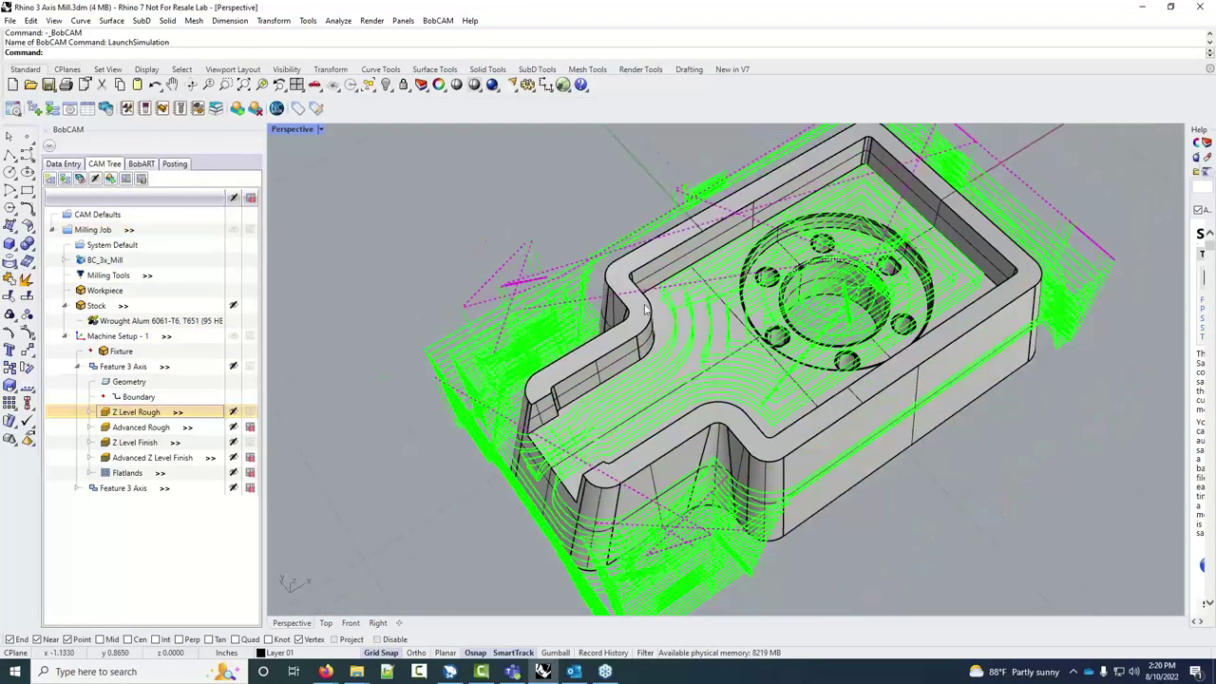
{"action": "right_click", "coordinate": [140, 418]}
{"action": "left_click", "coordinate": [166, 425]}
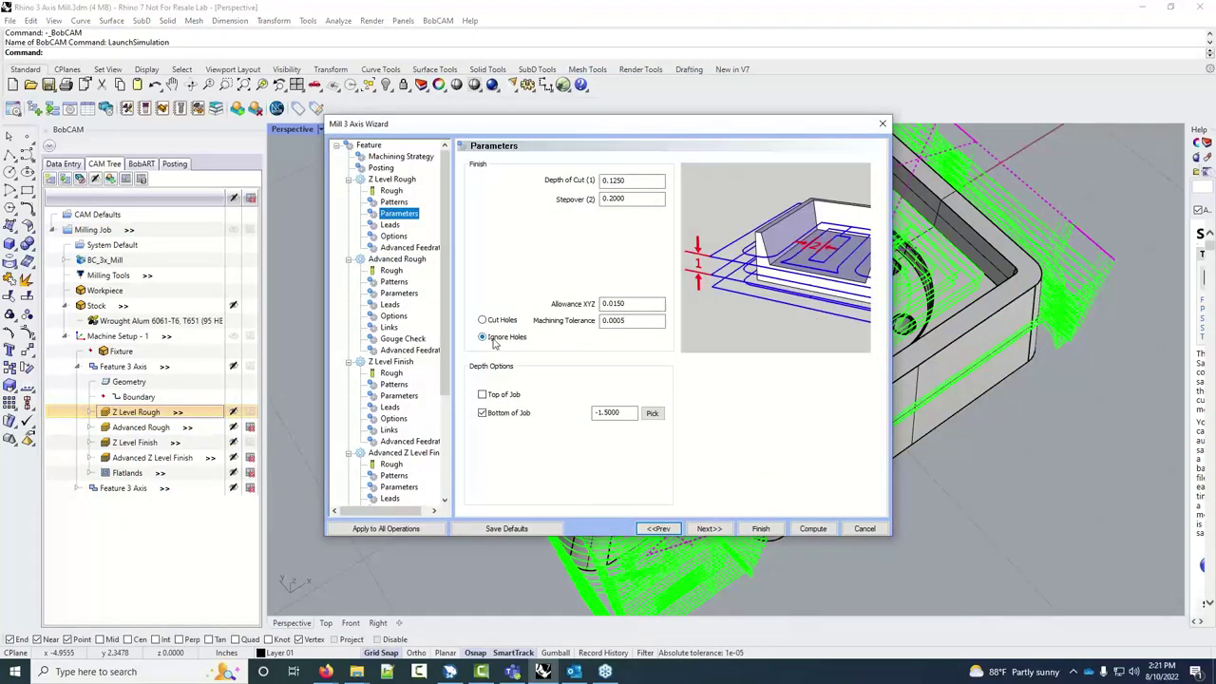
{"action": "left_click", "coordinate": [494, 321]}
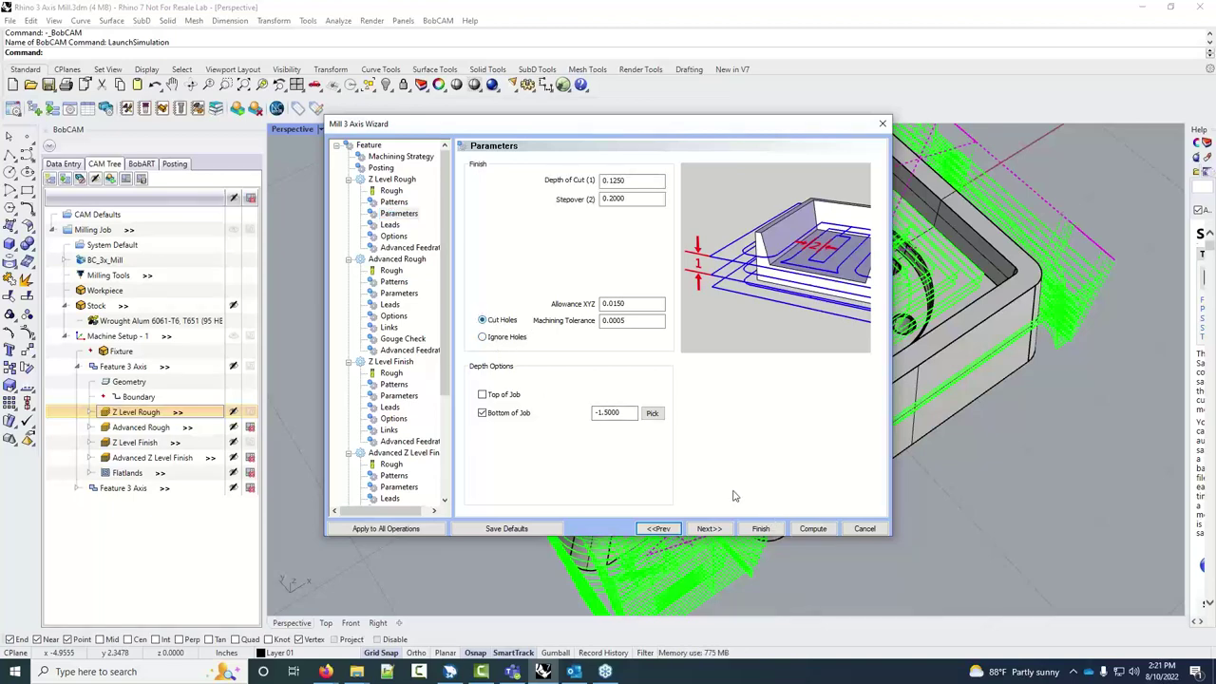
{"action": "left_click", "coordinate": [775, 530]}
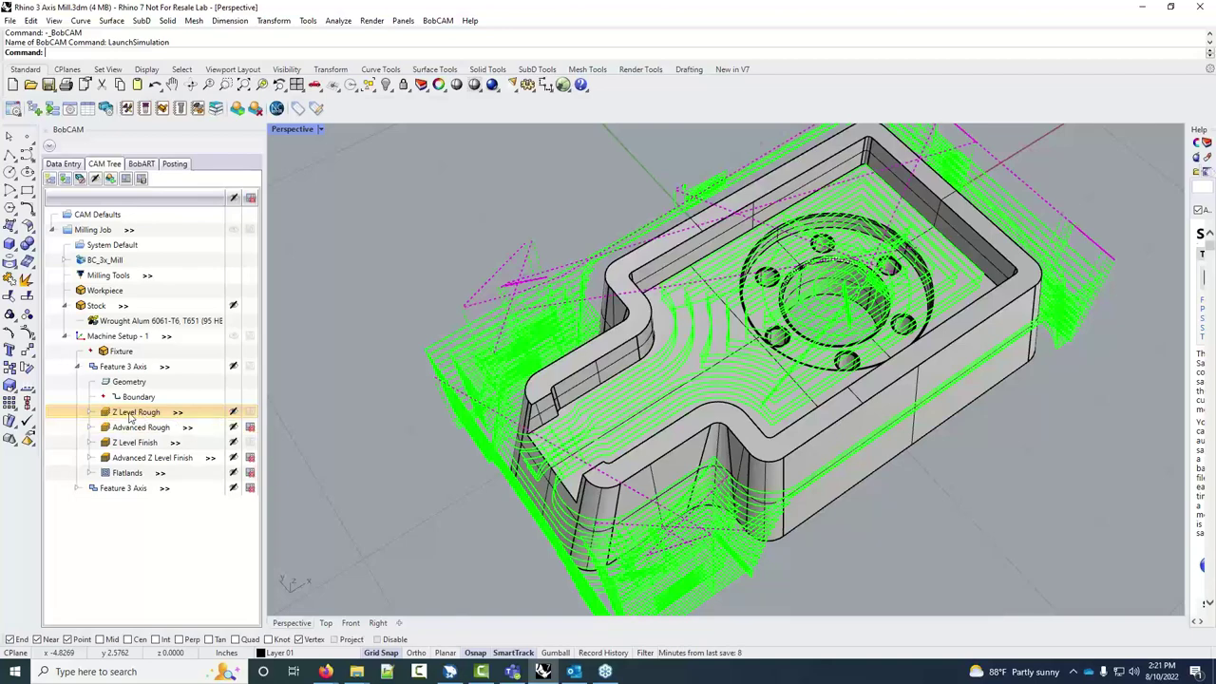
Recompute the Z Level Rough toolpath and relaunch the simulation
{"action": "right_click", "coordinate": [130, 409]}
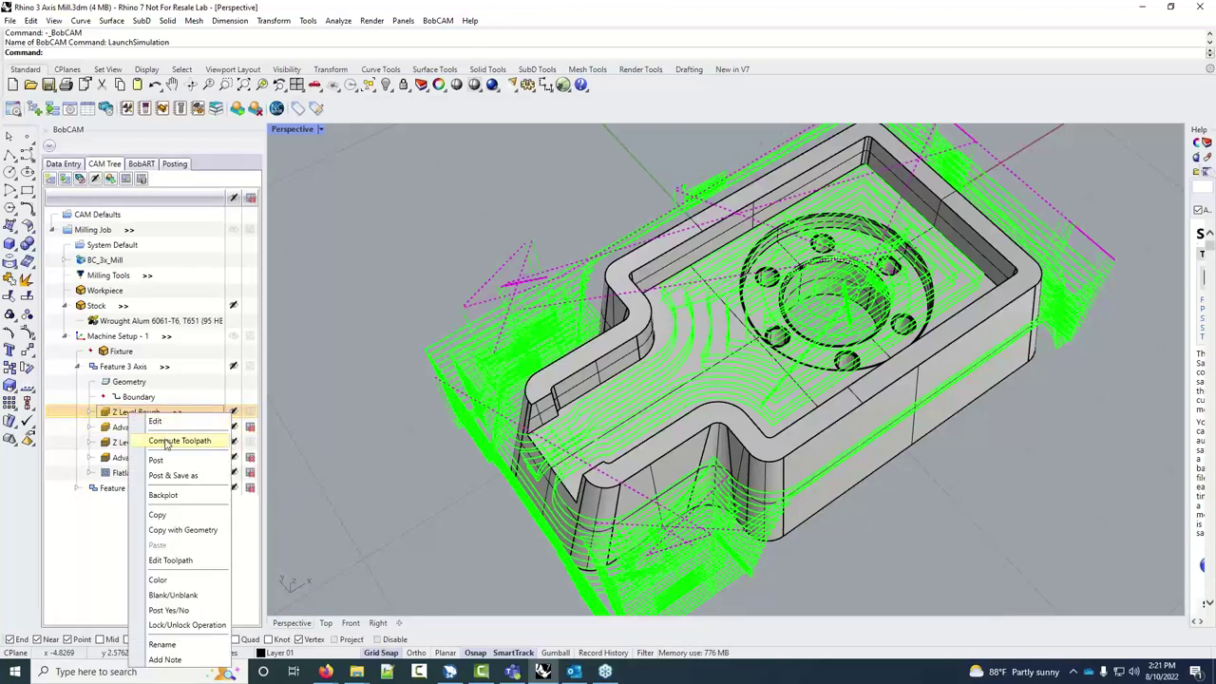
{"action": "left_click", "coordinate": [167, 442]}
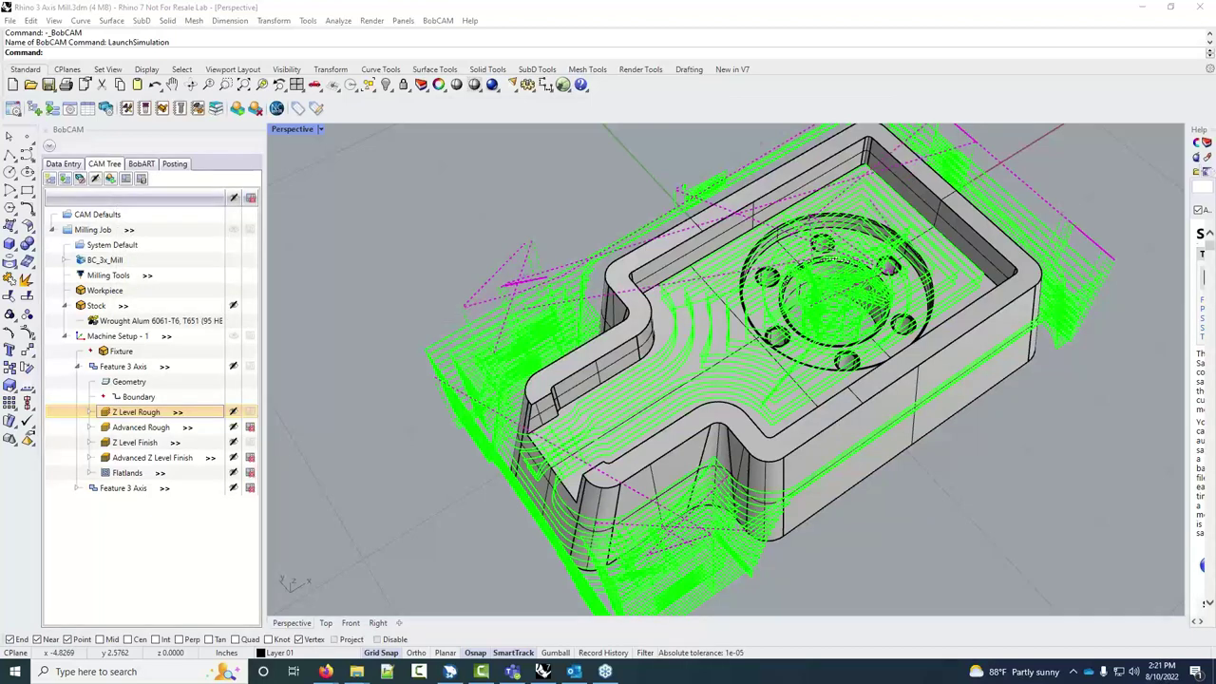
{"action": "left_click", "coordinate": [238, 109]}
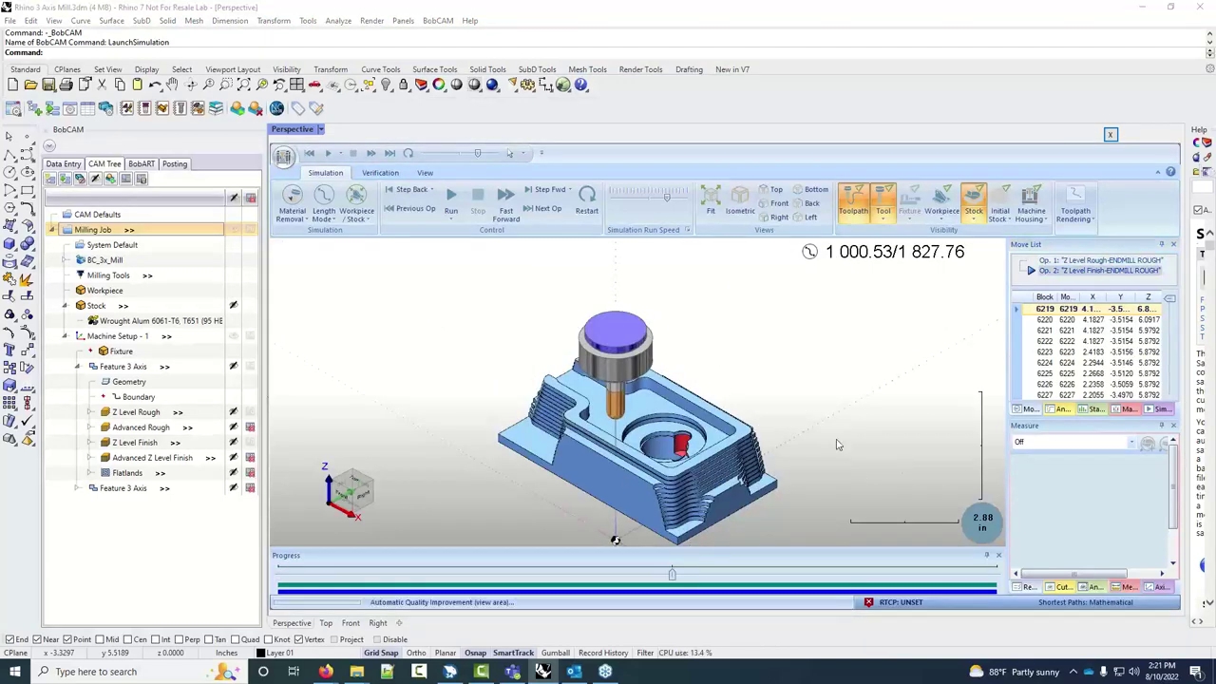
Inspect the partly machined part at 1 000.53 of 1 827.76, then close the simulator
{"action": "mouse_move", "coordinate": [680, 446]}
{"action": "right_mouse_down"}
{"action": "mouse_move", "coordinate": [678, 371]}
{"action": "mouse_move", "coordinate": [666, 459]}
{"action": "mouse_move", "coordinate": [683, 458]}
{"action": "right_mouse_up"}
{"action": "right_click_drag", "start_coordinate": [671, 487], "coordinate": [653, 465]}
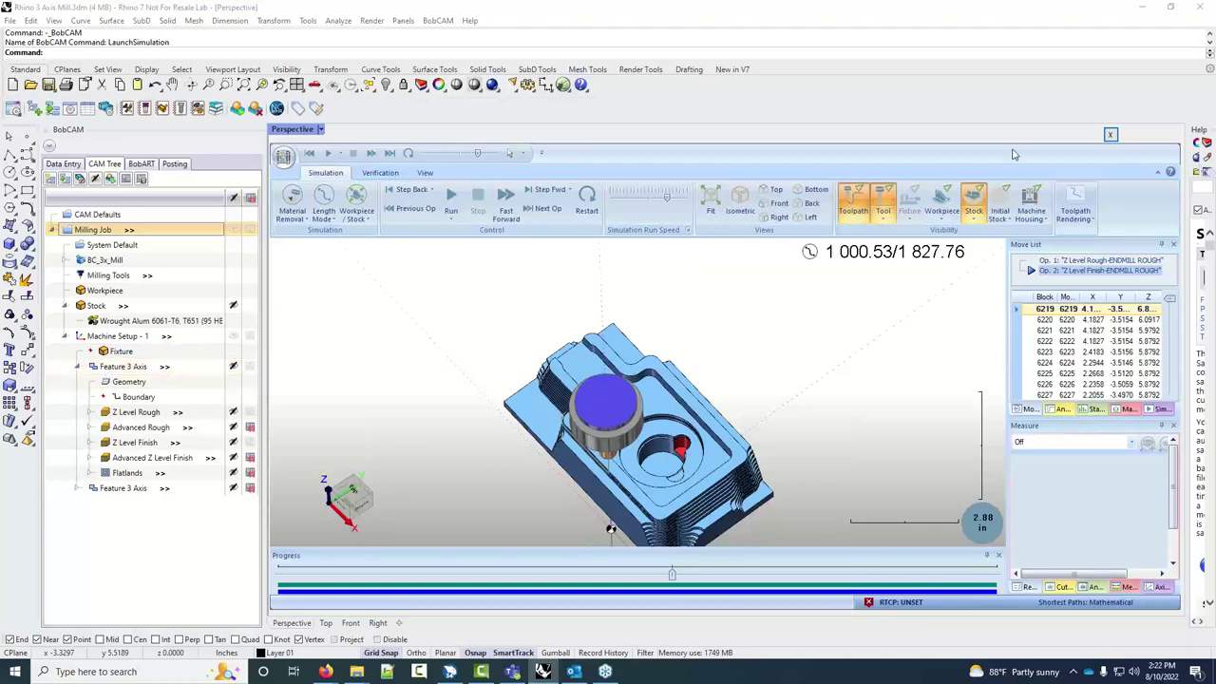
{"action": "left_click", "coordinate": [1110, 138]}
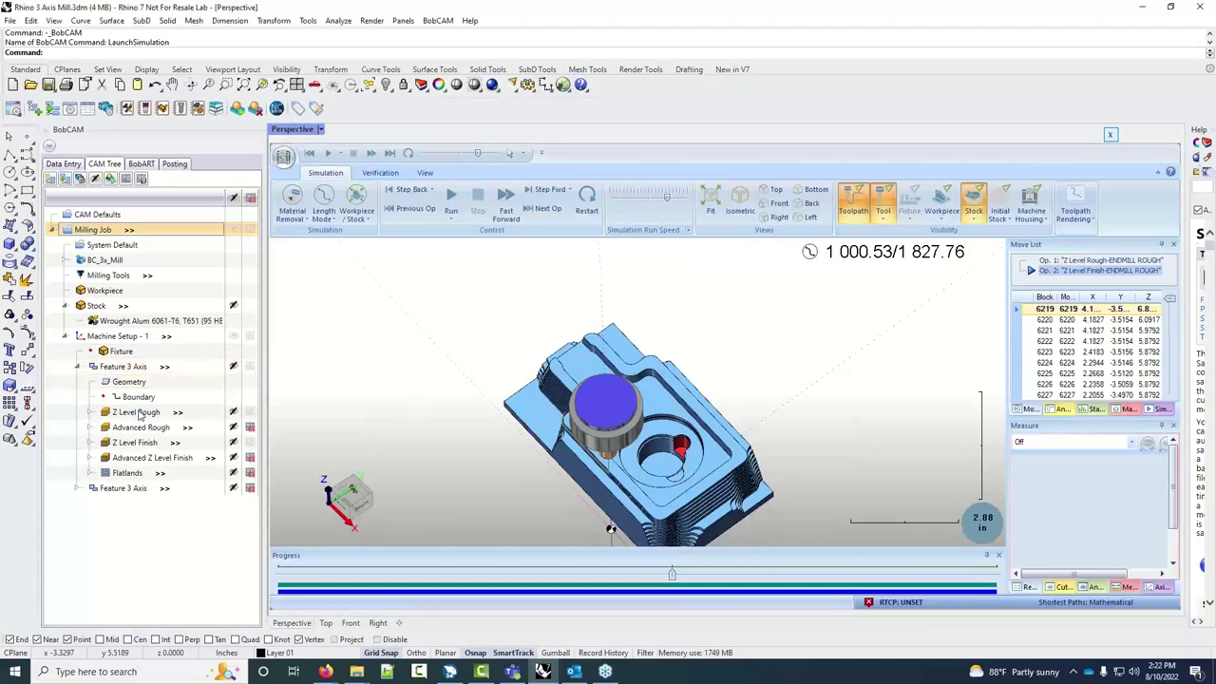
Switch the Z Level Rough entry lead to a 0.2500-radius spiral and recompute its toolpath
{"action": "right_click", "coordinate": [141, 413]}
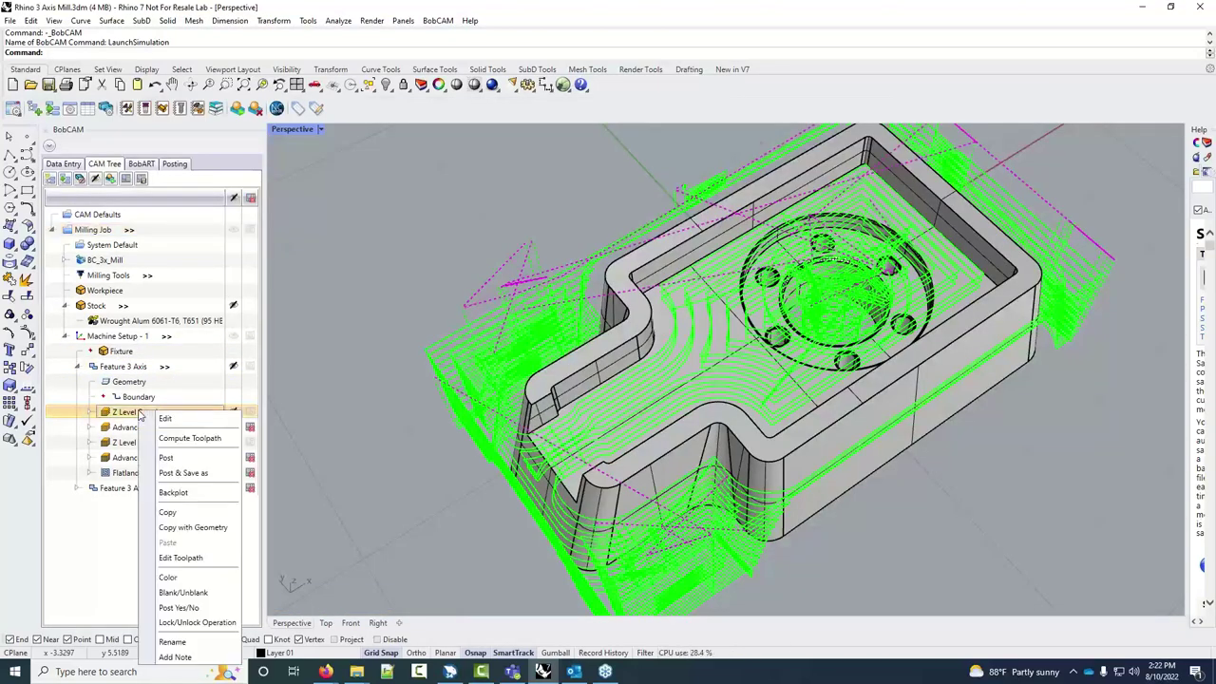
{"action": "left_click", "coordinate": [166, 419]}
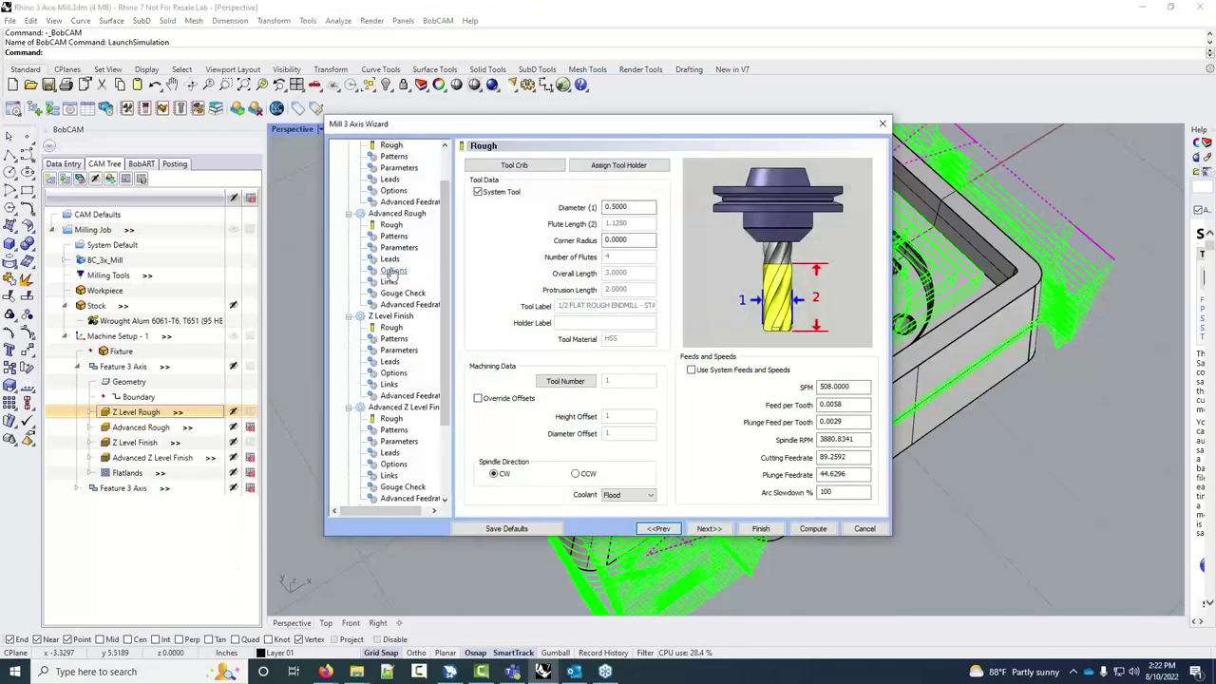
{"action": "left_click", "coordinate": [390, 179]}
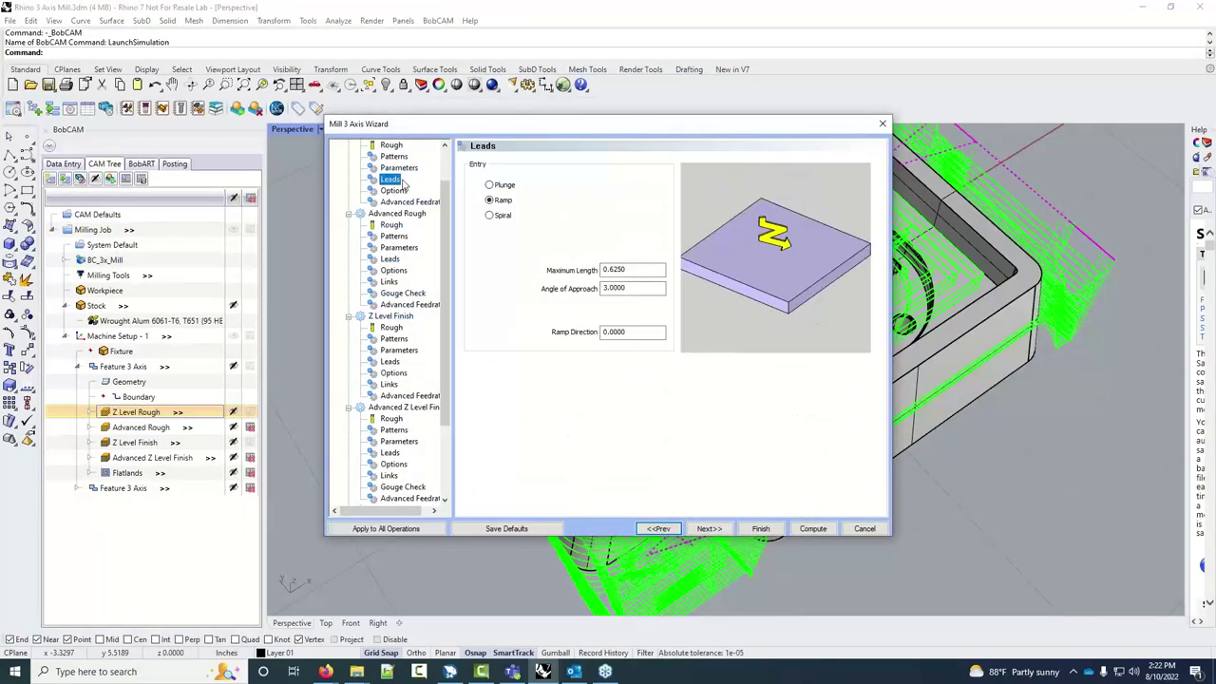
{"action": "left_click", "coordinate": [498, 216]}
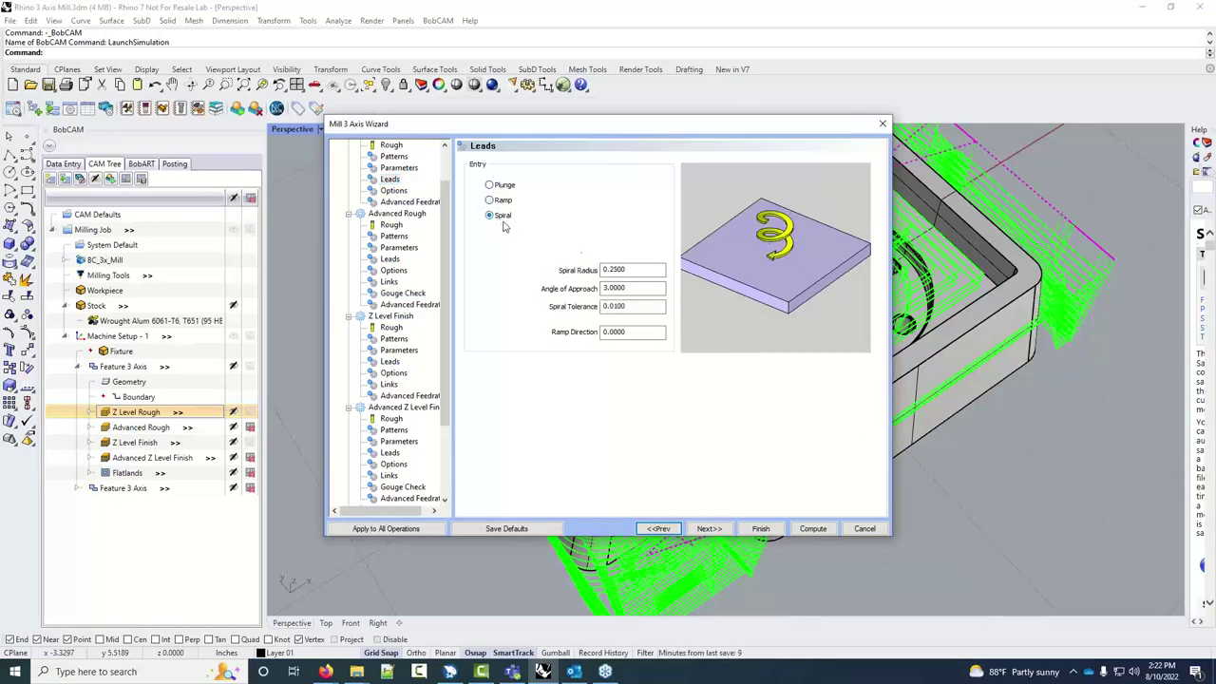
{"action": "left_click", "coordinate": [761, 529]}
{"action": "right_click", "coordinate": [173, 411]}
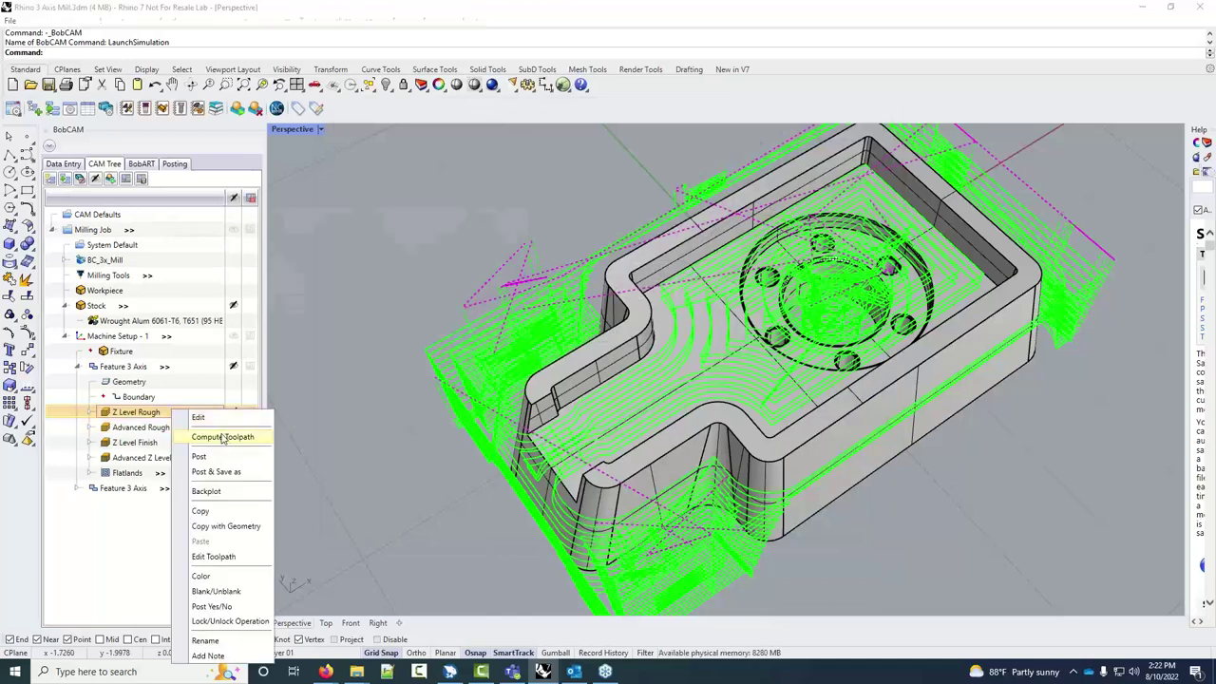
{"action": "left_click", "coordinate": [223, 437]}
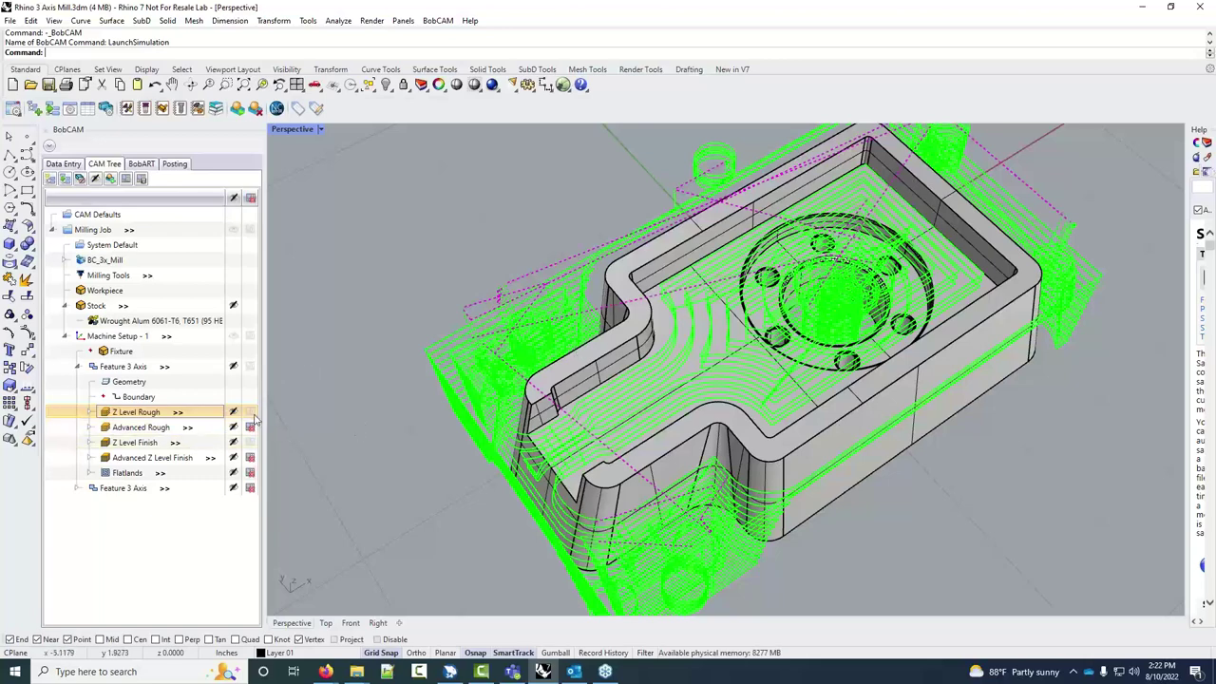
Display the Z Level Rough, Advanced Rough, Advanced Z Level Finish and Flatlands toolpaths in turn
{"action": "left_click", "coordinate": [249, 414]}
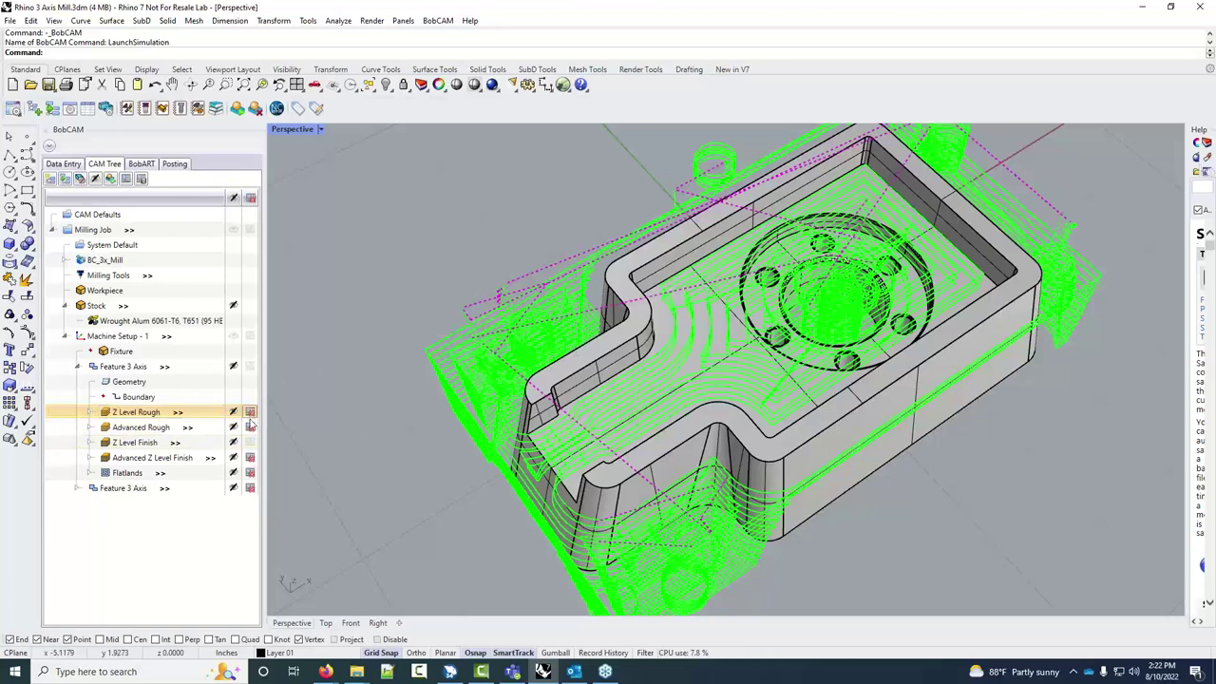
{"action": "left_click", "coordinate": [250, 427]}
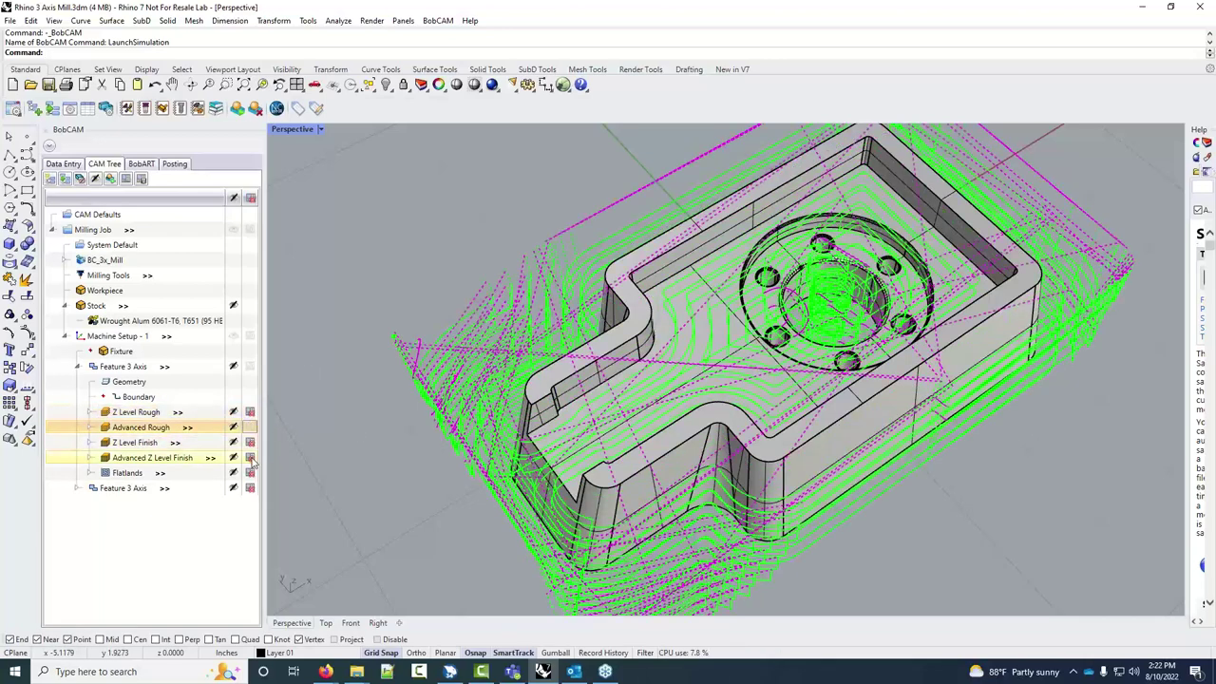
{"action": "left_click", "coordinate": [250, 458]}
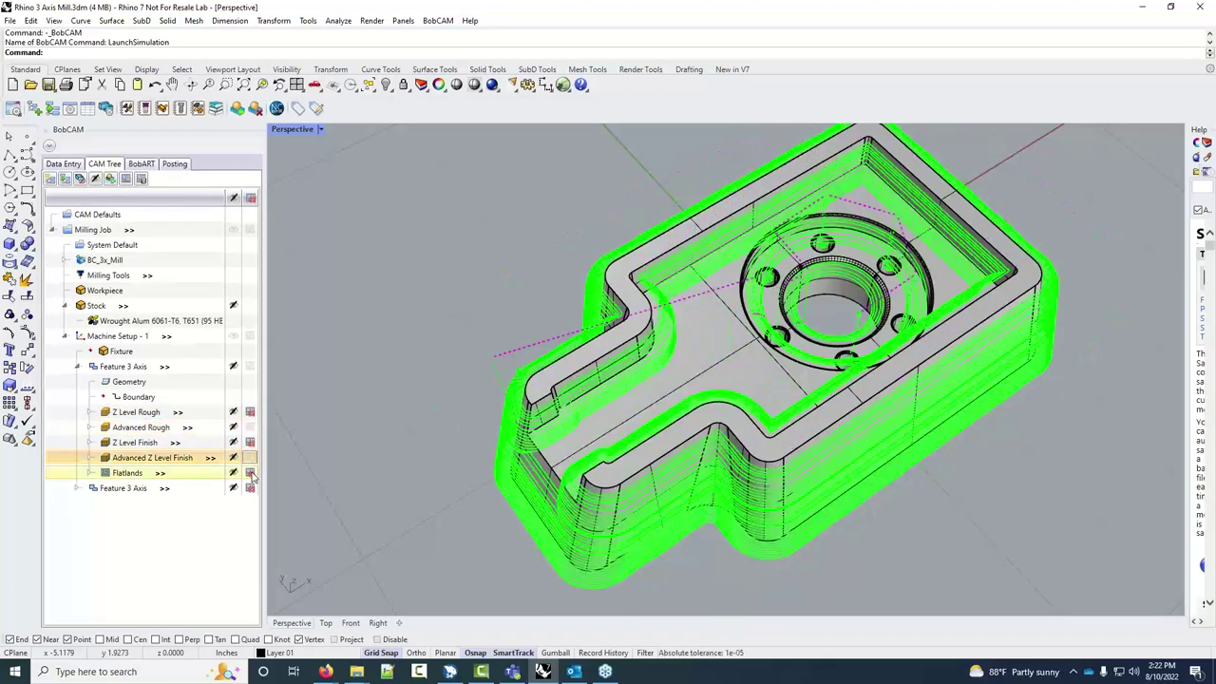
{"action": "left_click", "coordinate": [250, 473]}
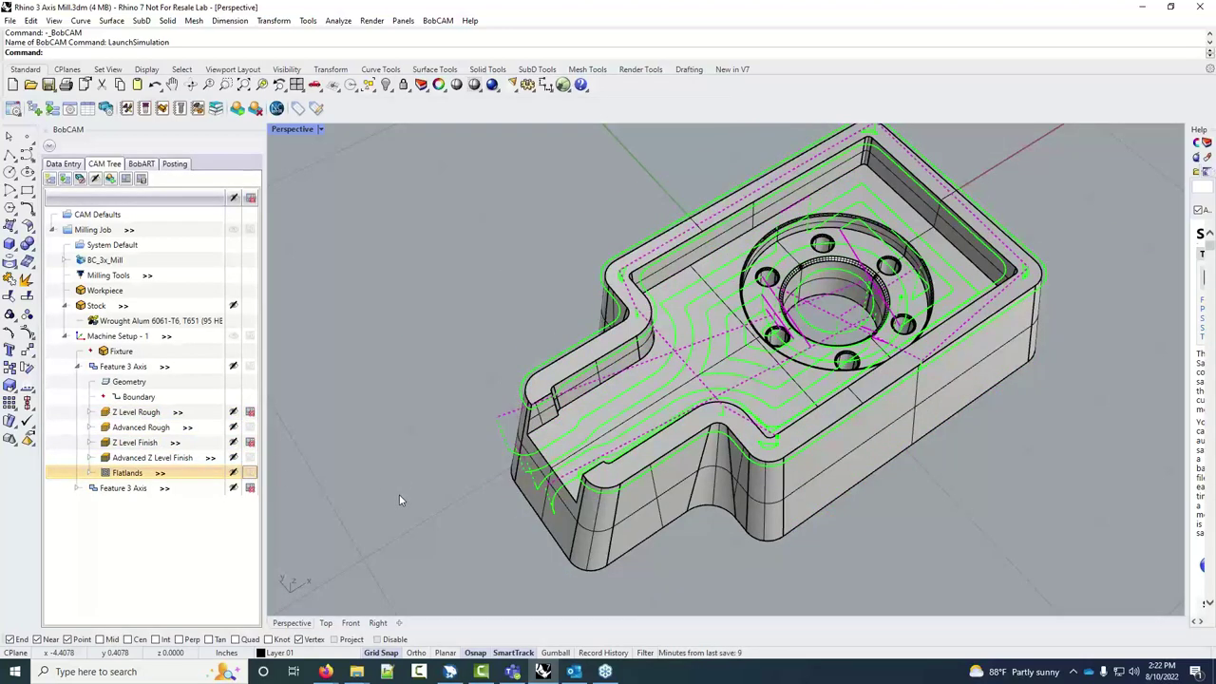
{"action": "left_click", "coordinate": [183, 426]}
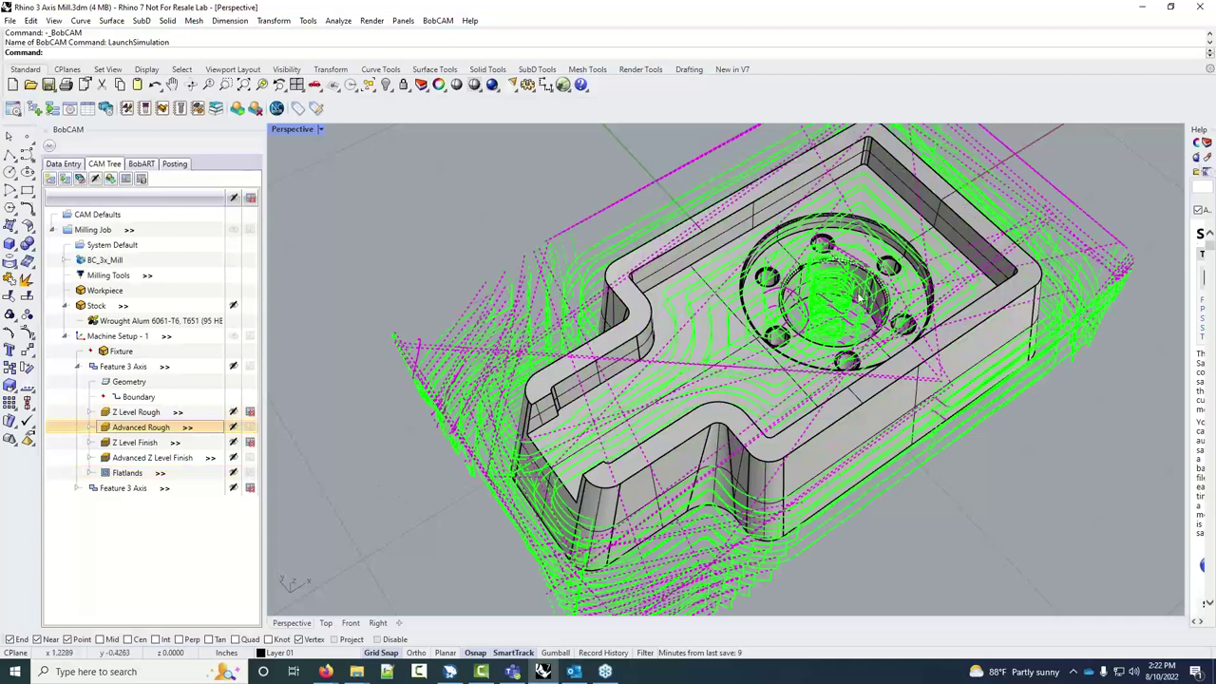
From a low side view, recheck the Z Level Rough, Advanced Rough and Z Level Finish toolpaths
{"action": "middle_click", "coordinate": [800, 370]}
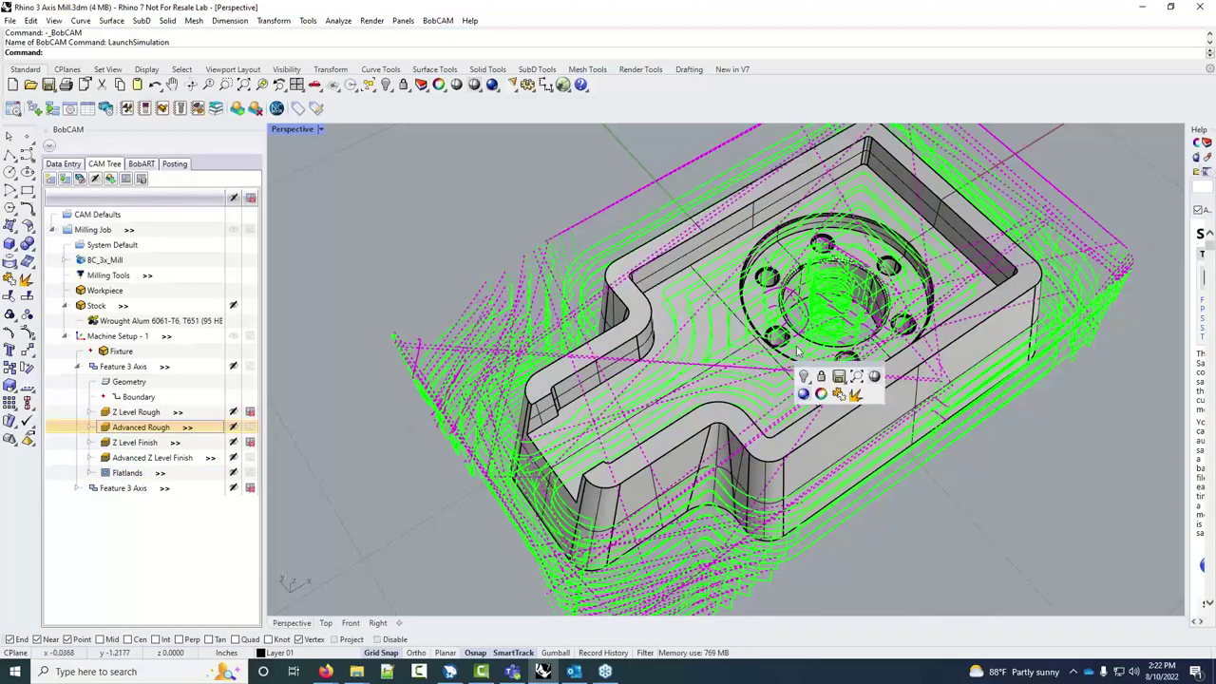
{"action": "right_click_drag", "start_coordinate": [965, 490], "coordinate": [960, 436]}
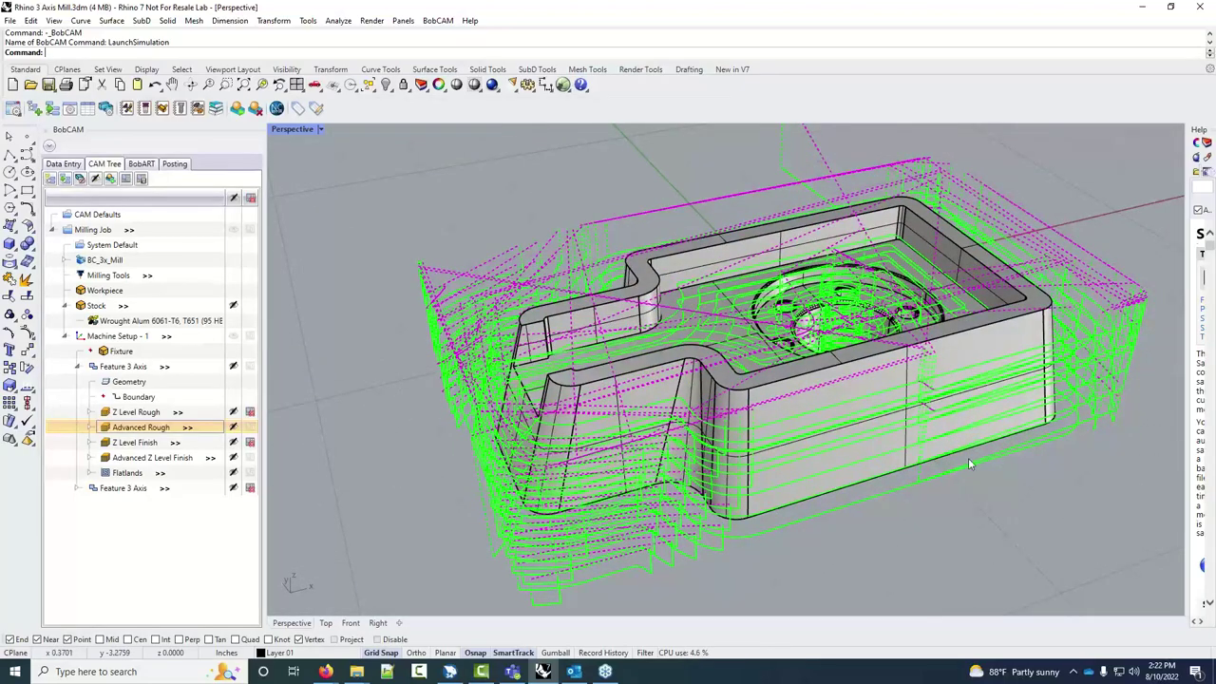
{"action": "left_click", "coordinate": [133, 414]}
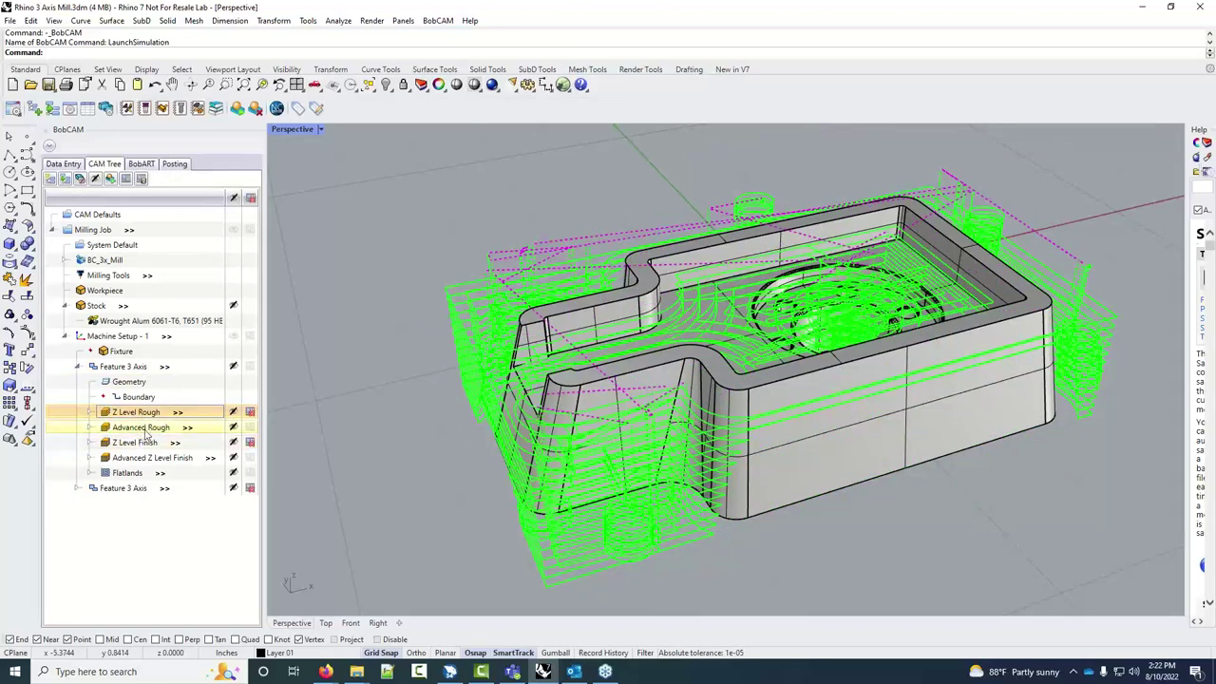
{"action": "left_click", "coordinate": [142, 427]}
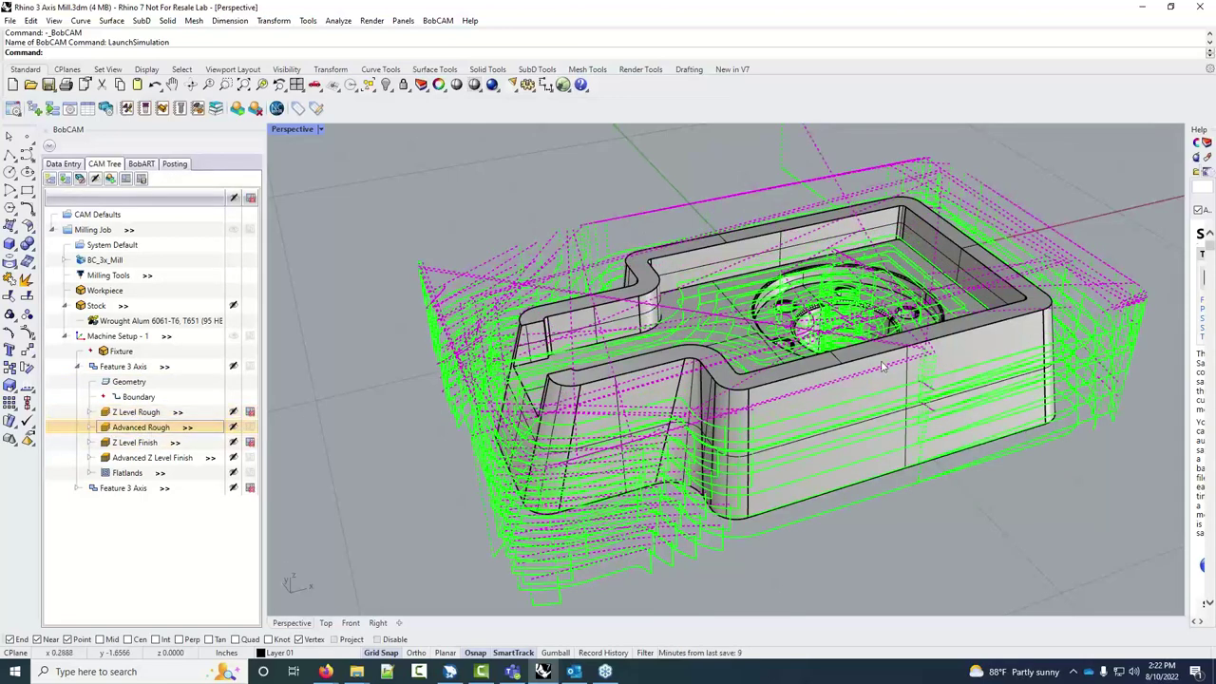
{"action": "left_click", "coordinate": [155, 459]}
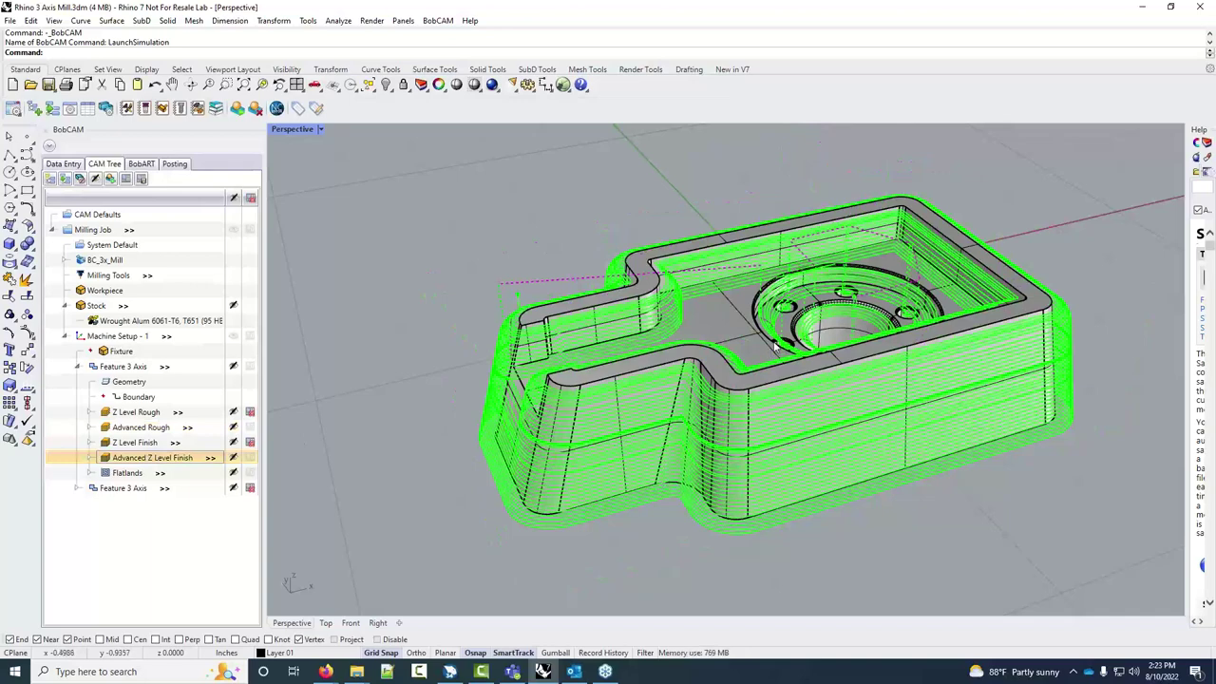
{"action": "right_click_drag", "start_coordinate": [794, 338], "coordinate": [740, 408]}
{"action": "right_click", "coordinate": [147, 463]}
{"action": "left_click", "coordinate": [138, 464]}
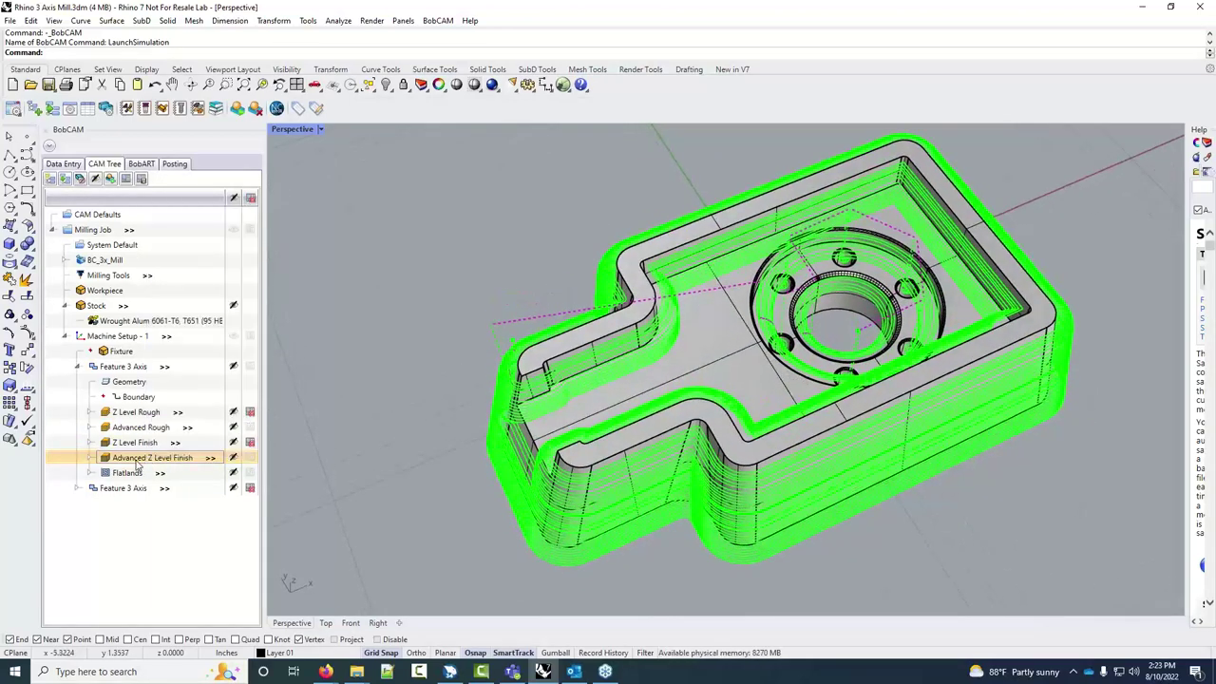
{"action": "right_click", "coordinate": [150, 459]}
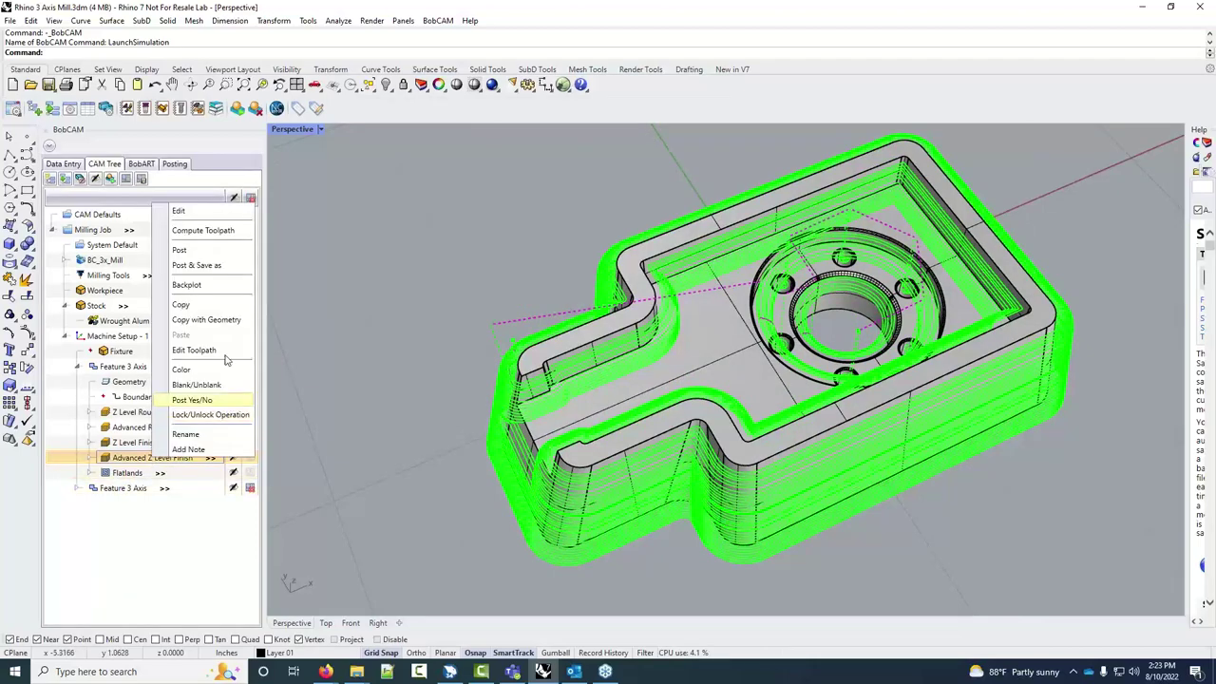
{"action": "left_click", "coordinate": [181, 211]}
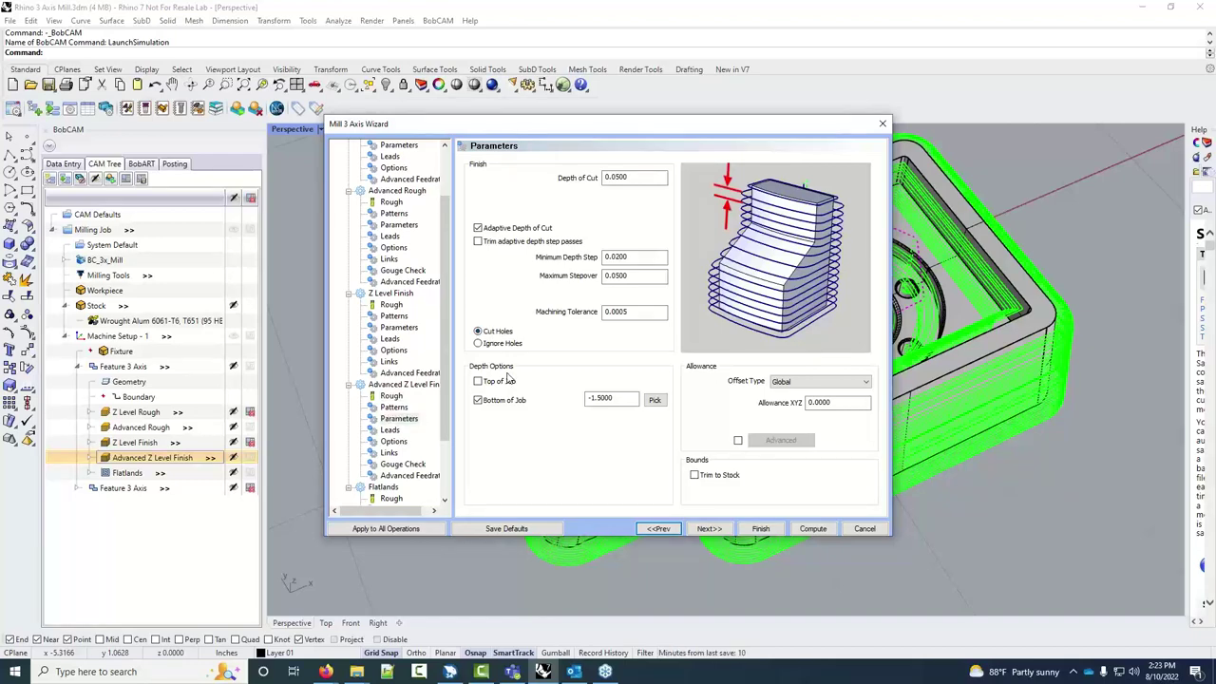
{"action": "left_click", "coordinate": [875, 530]}
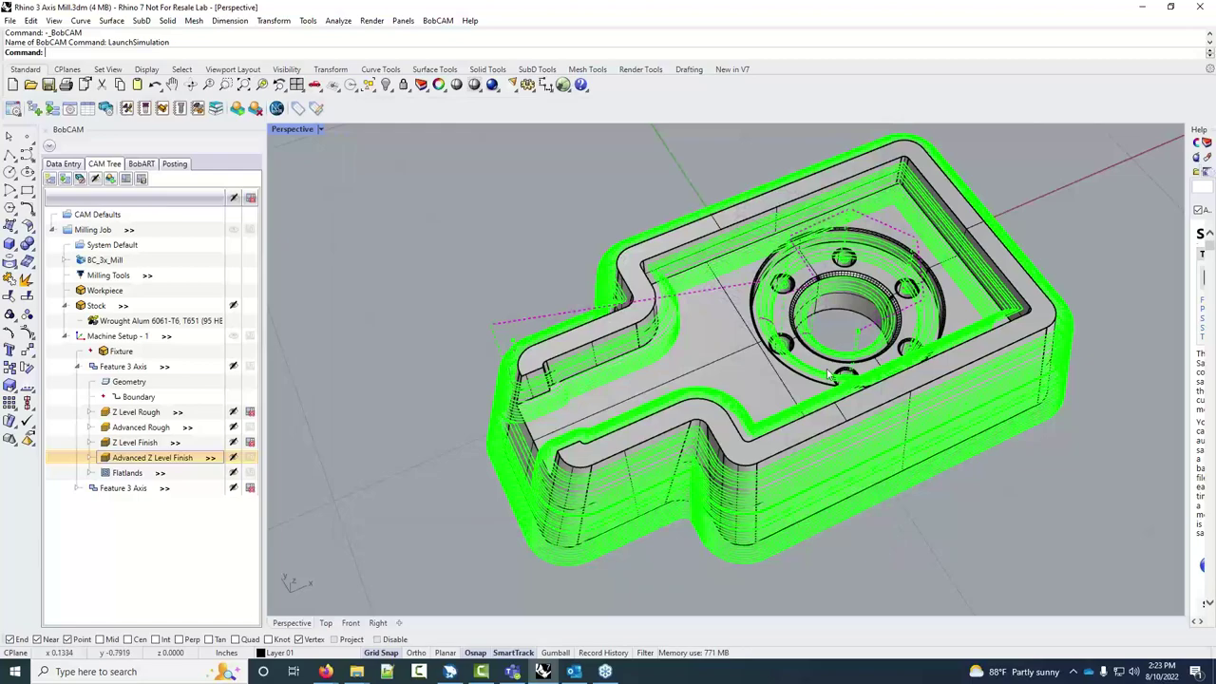
{"action": "right_click_drag", "start_coordinate": [828, 376], "coordinate": [422, 510]}
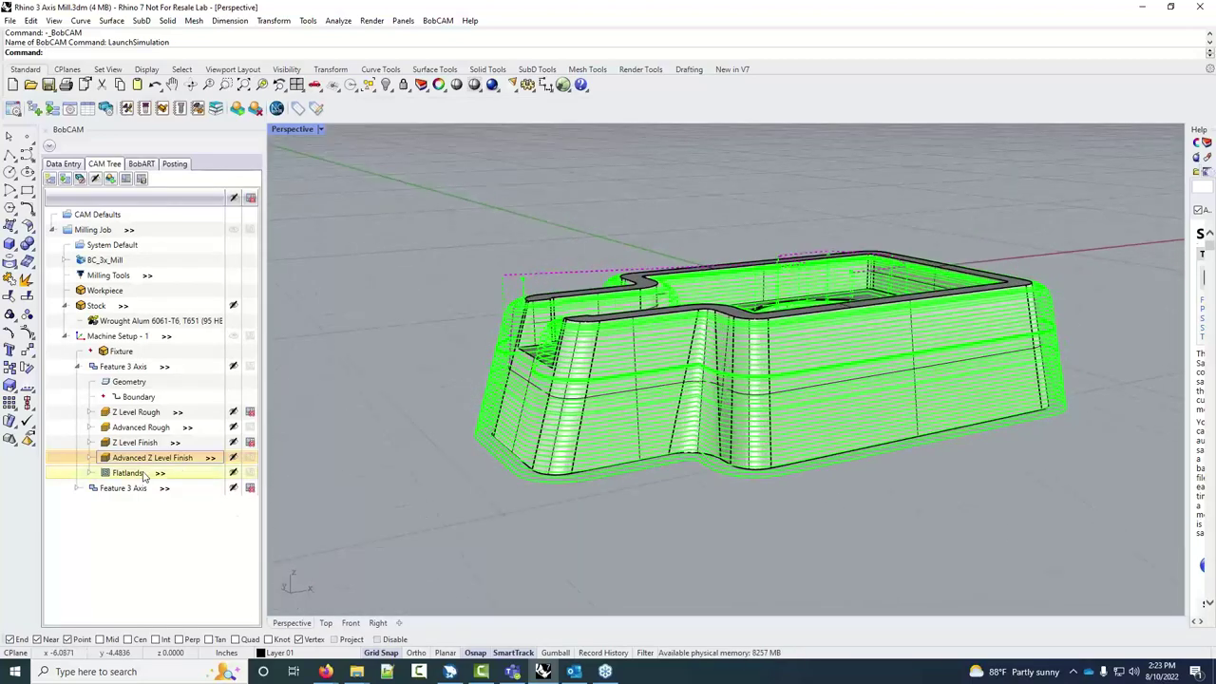
{"action": "left_click", "coordinate": [128, 472]}
{"action": "right_click_drag", "start_coordinate": [819, 344], "coordinate": [804, 385]}
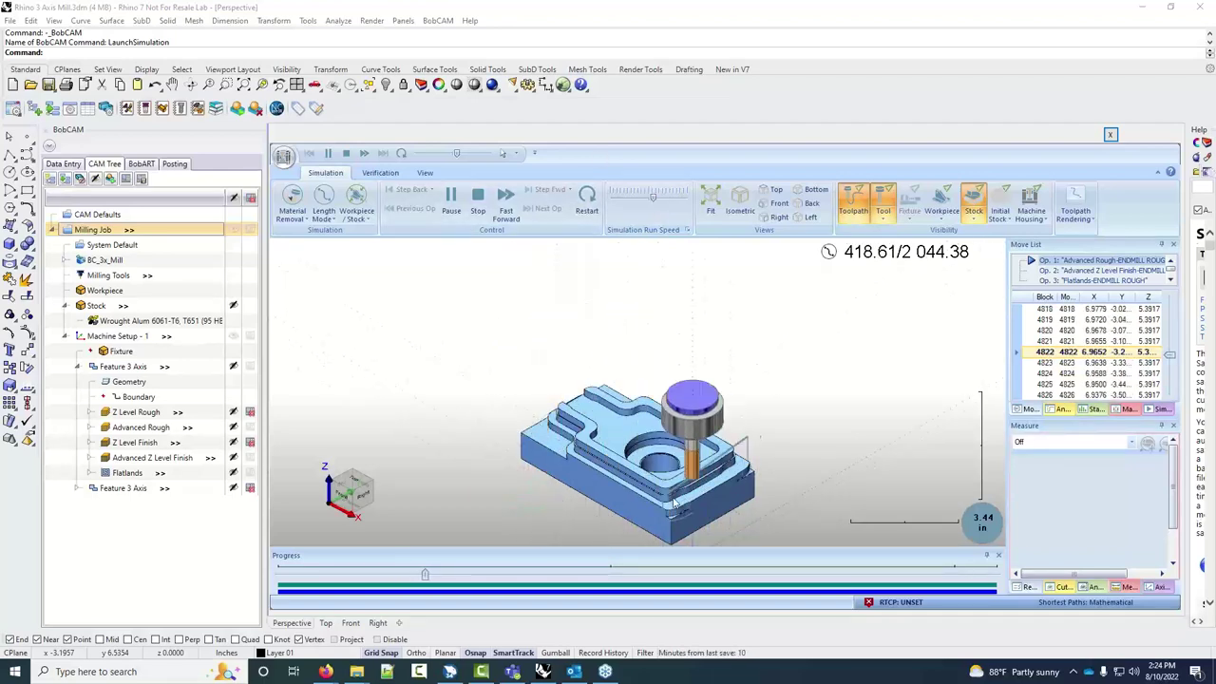
Run the simulation faster, then slow it sharply and pause it during the Z Level Finish pass
{"action": "scroll", "coordinate": [676, 502], "scroll_direction": "up", "scroll_amount": 4}
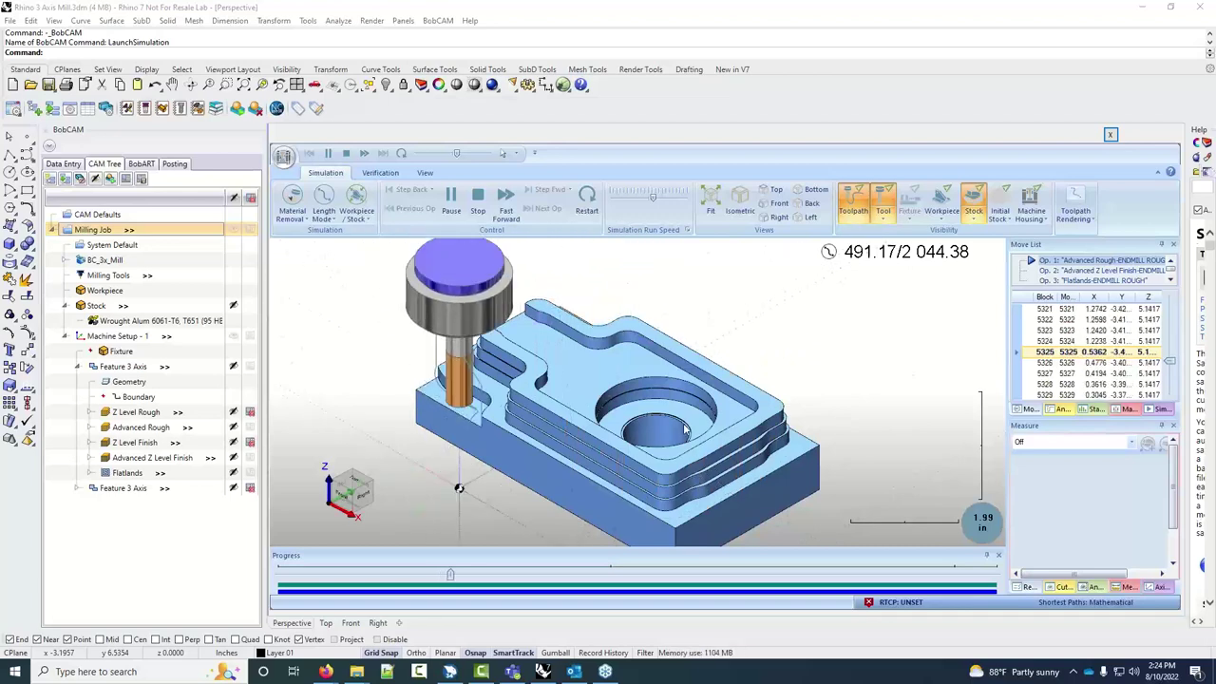
{"action": "scroll", "coordinate": [665, 442], "scroll_direction": "down", "scroll_amount": 2}
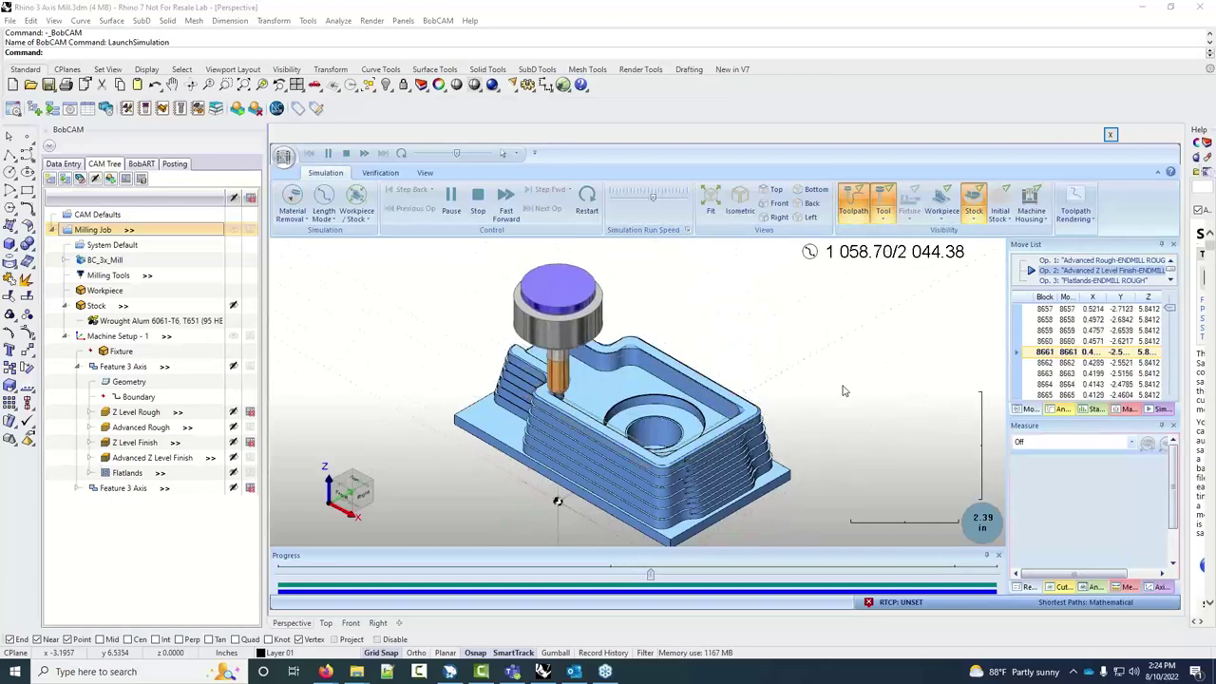
{"action": "left_click", "coordinate": [665, 196]}
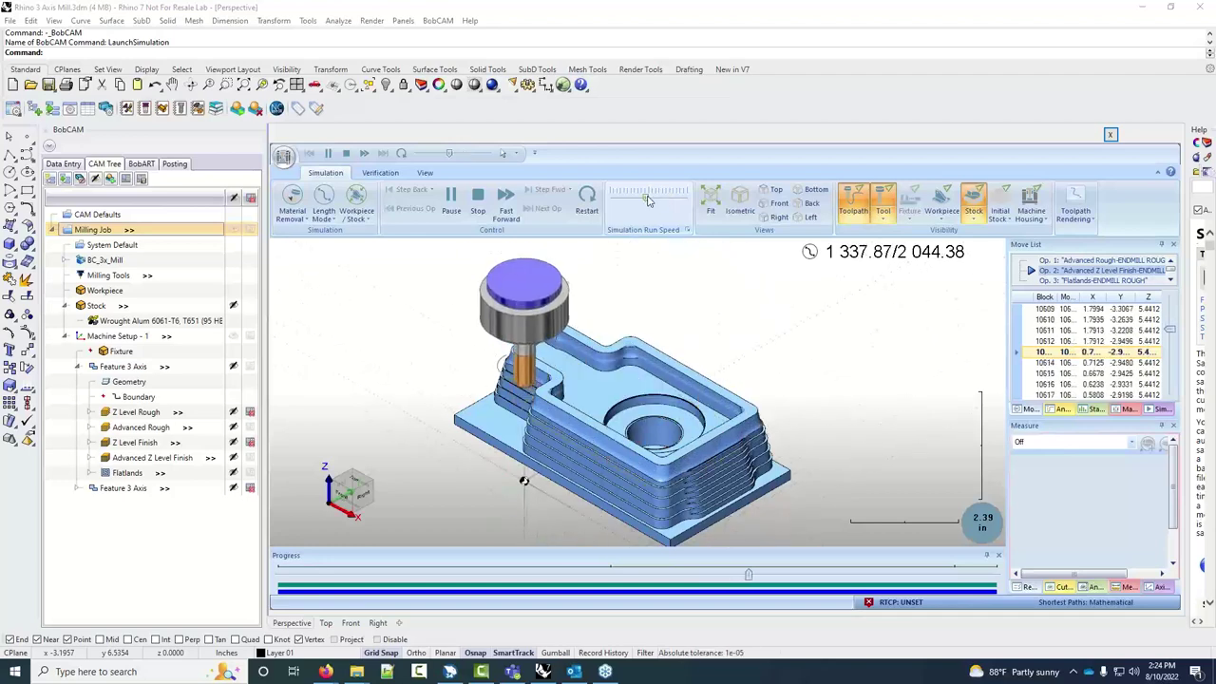
{"action": "left_click_drag", "start_coordinate": [665, 198], "coordinate": [659, 197]}
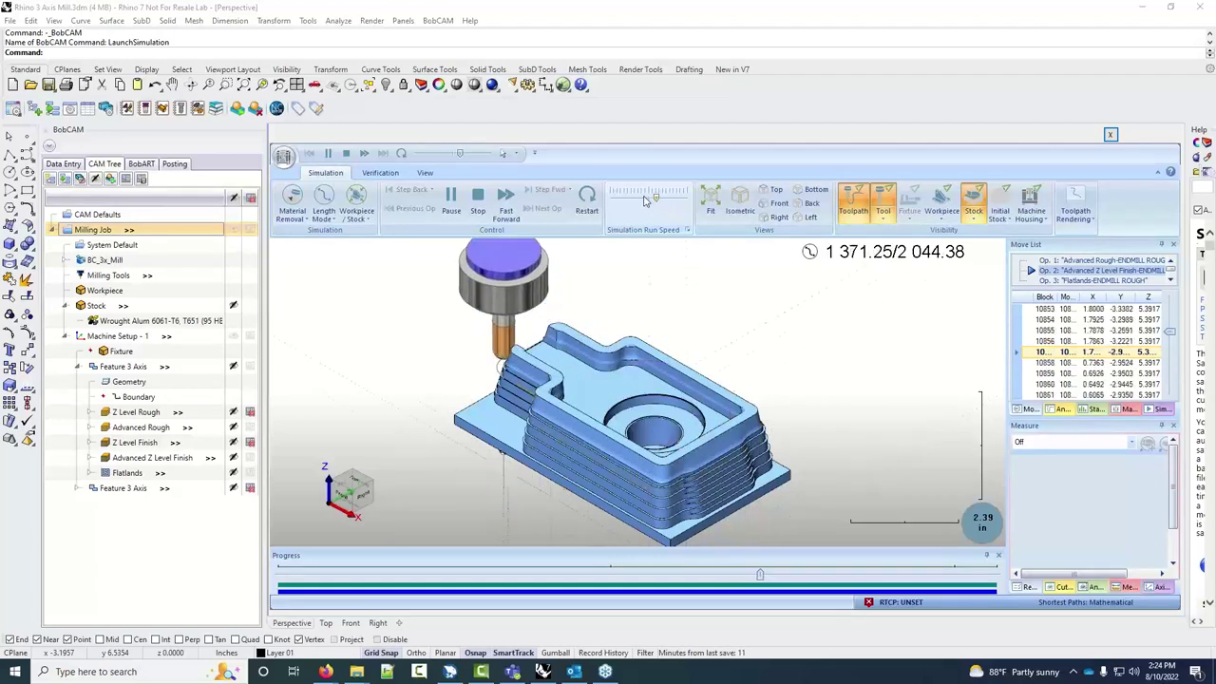
{"action": "left_click", "coordinate": [450, 195]}
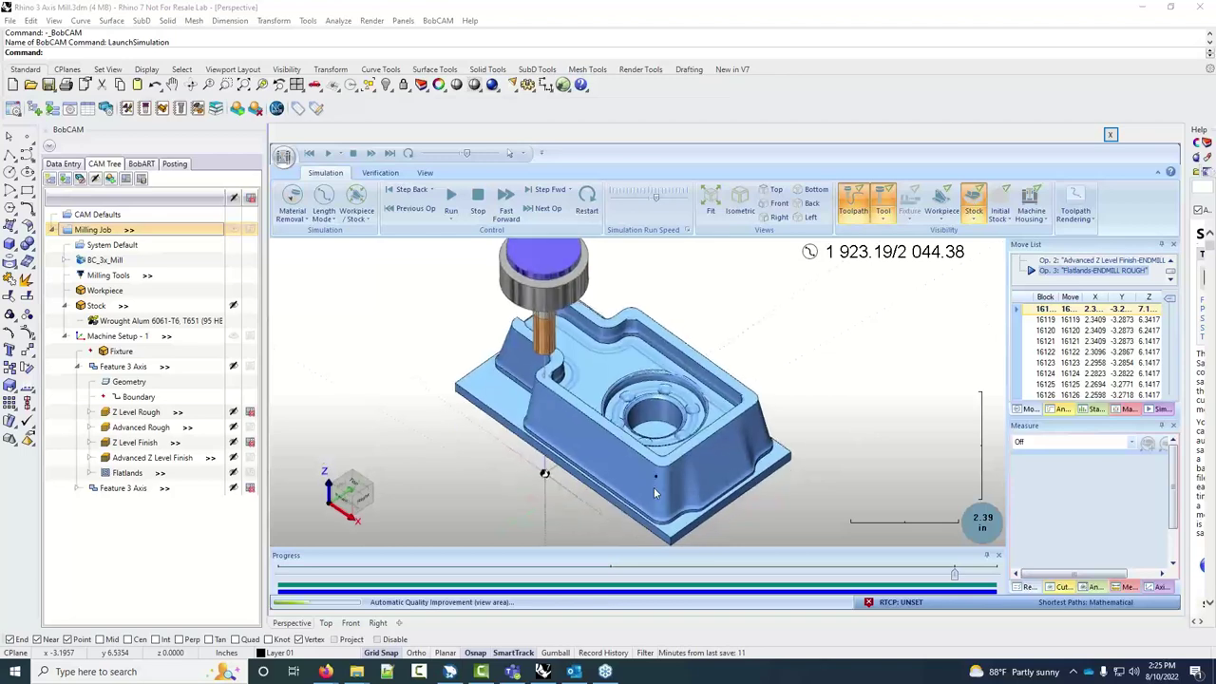
Zoom in on the part, lower the run speed and resume the simulation into the Flatlands pass
{"action": "scroll", "coordinate": [657, 473], "scroll_direction": "down", "scroll_amount": 4}
{"action": "scroll", "coordinate": [656, 450], "scroll_direction": "up", "scroll_amount": 6}
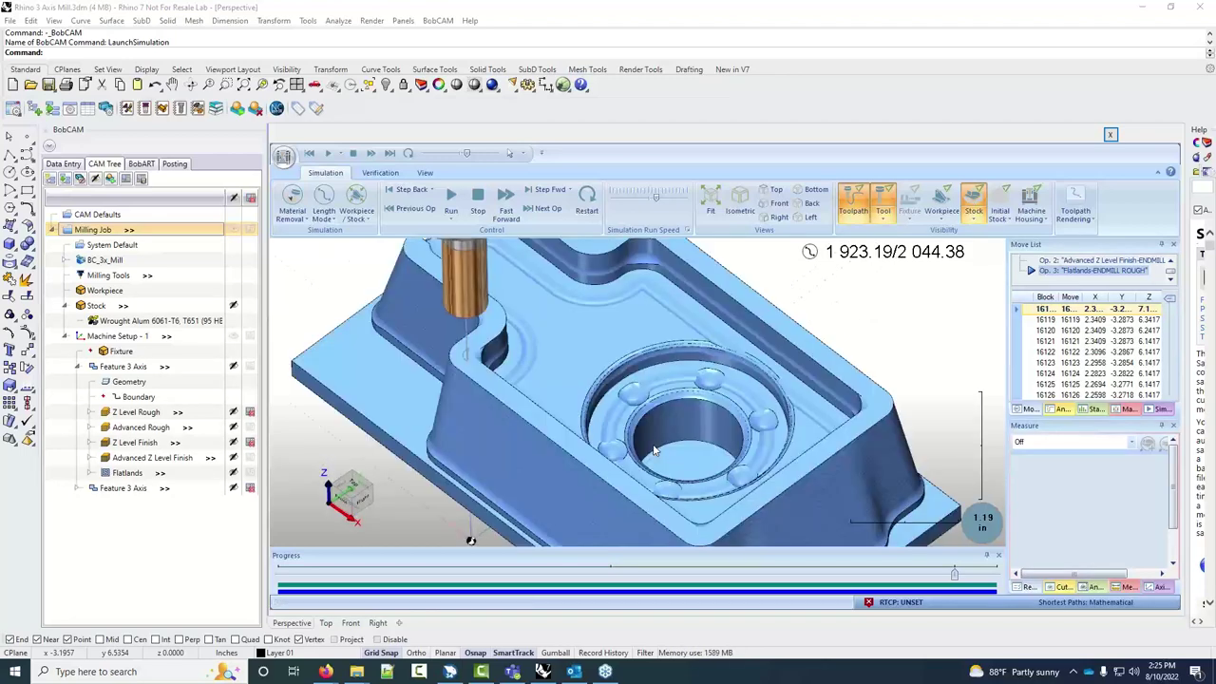
{"action": "scroll", "coordinate": [656, 450], "scroll_direction": "down", "scroll_amount": 1}
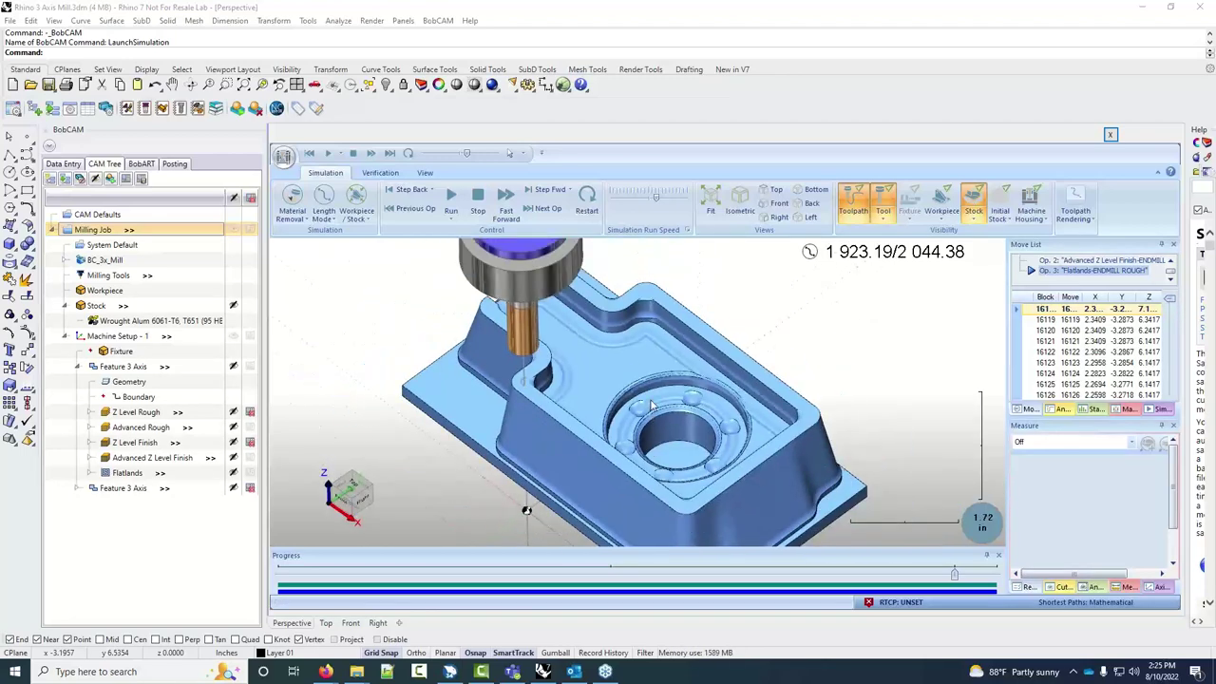
{"action": "left_click", "coordinate": [636, 195]}
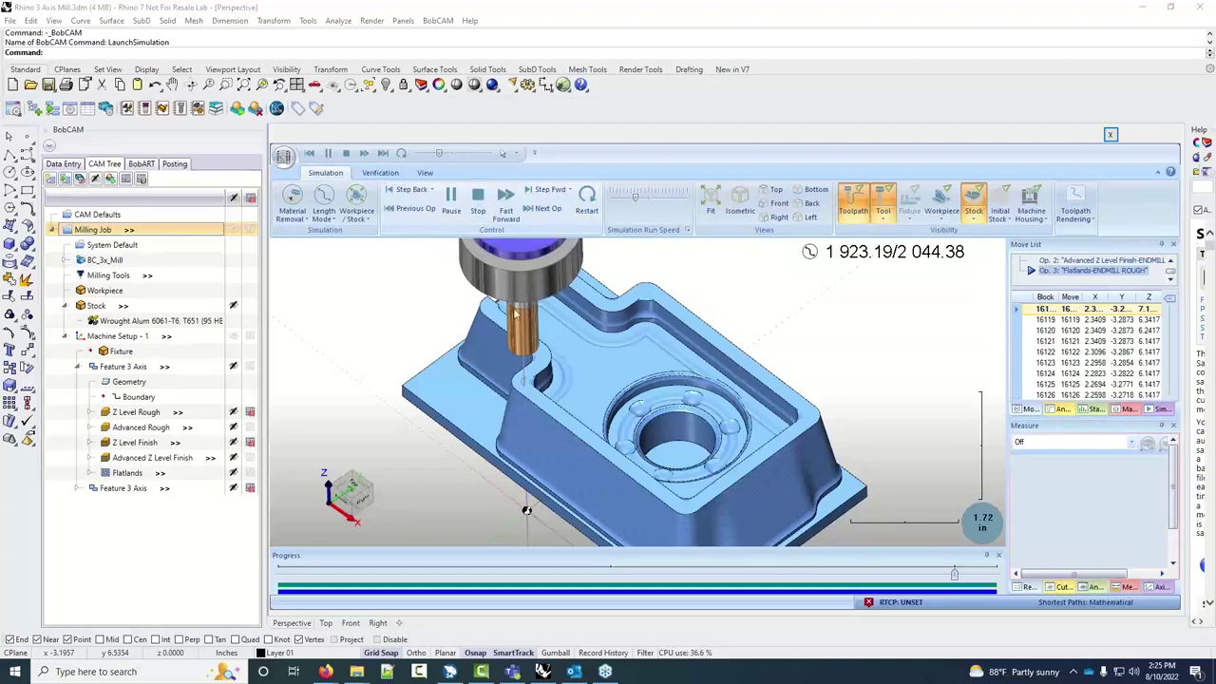
{"action": "left_click", "coordinate": [453, 194]}
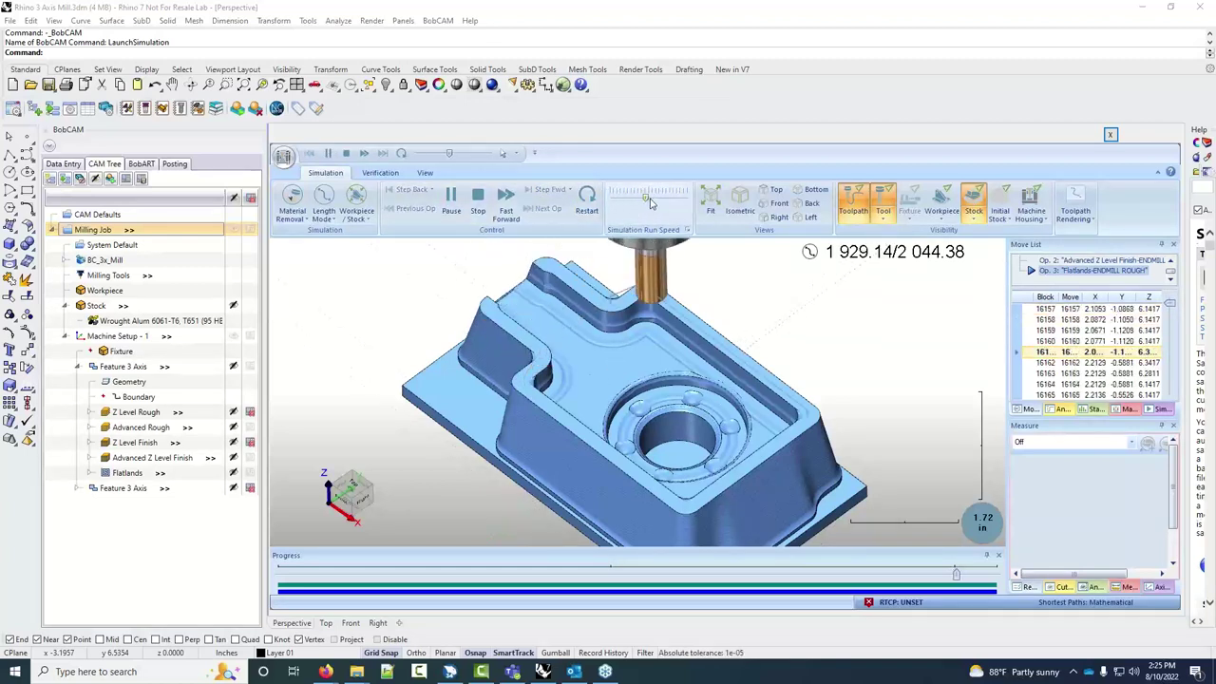
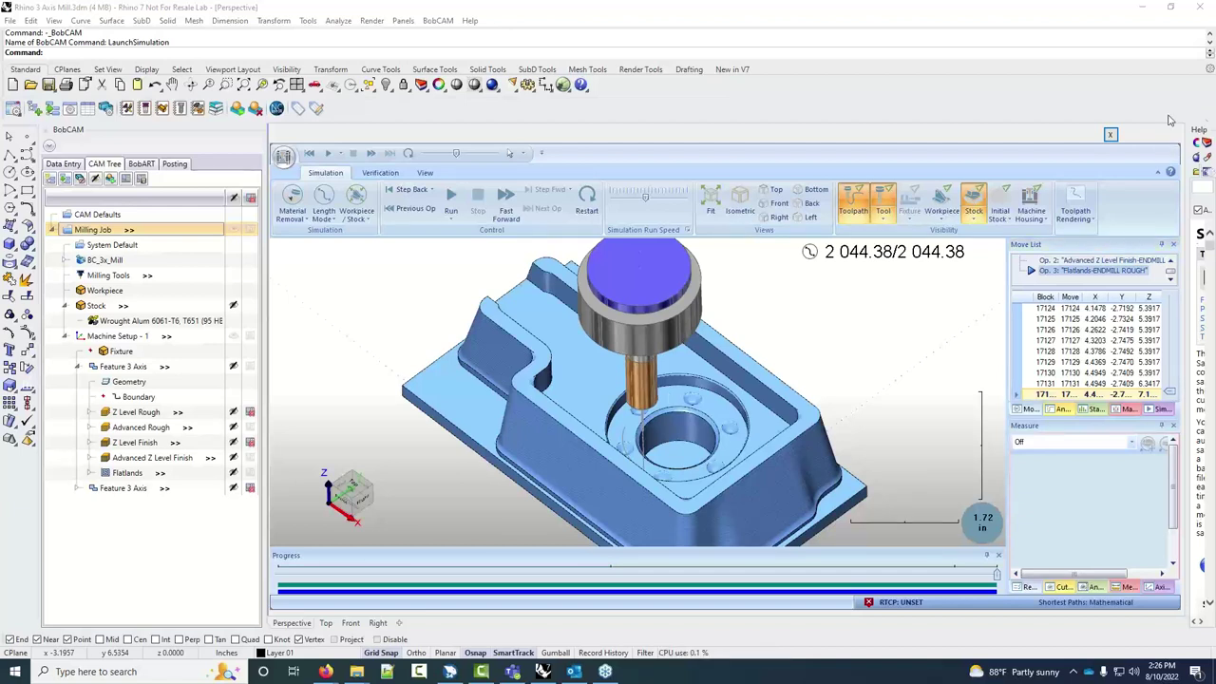
Bring Firefox's BobCAM CAM Quick Guide page, with its General Process steps, in front of Rhino
{"action": "left_click", "coordinate": [1101, 137]}
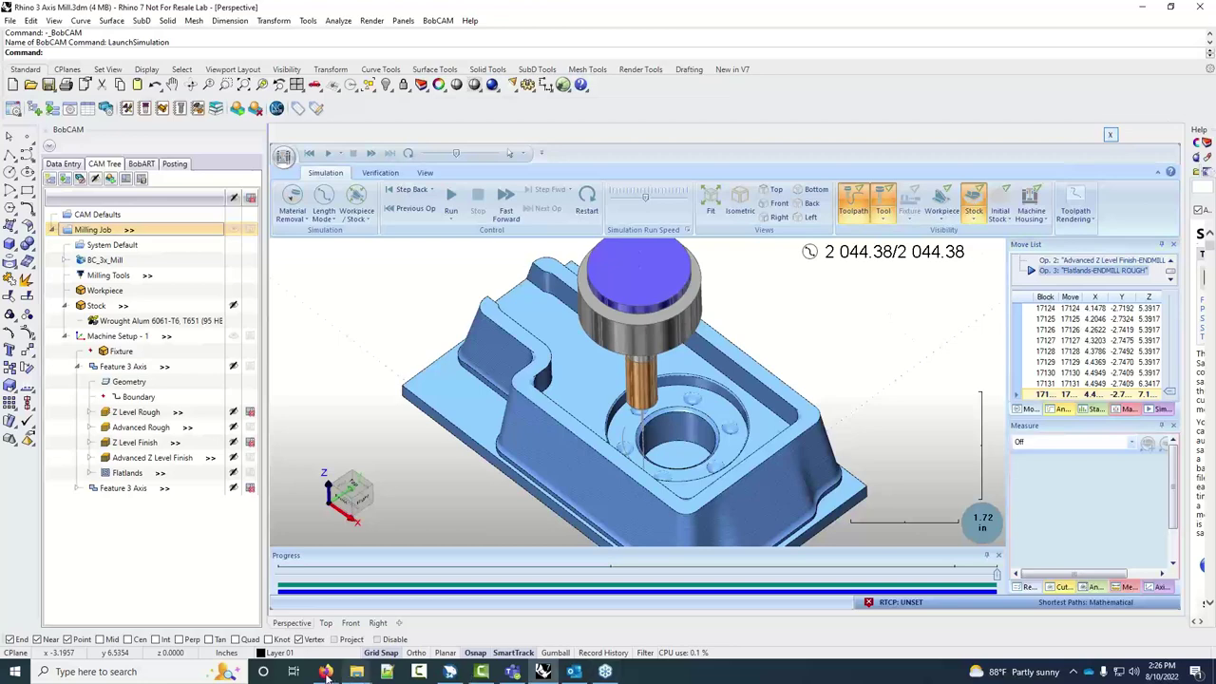
{"action": "mouse_move", "coordinate": [328, 672]}
{"action": "left_click", "coordinate": [448, 634]}
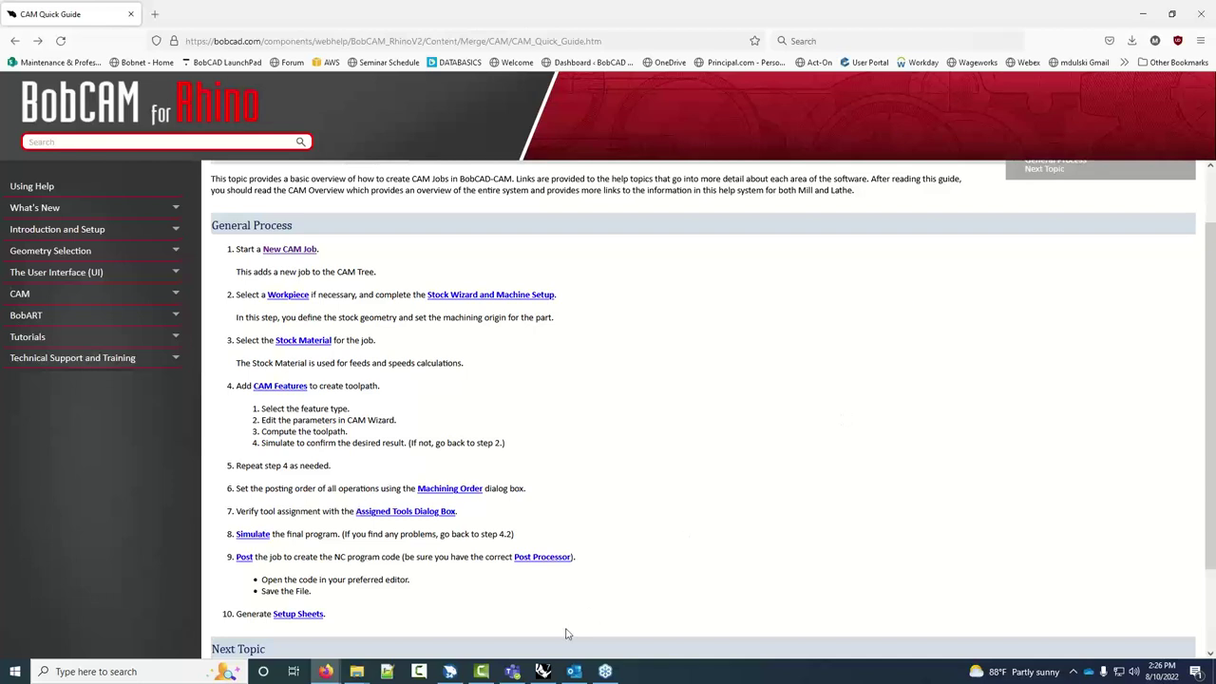
Back in Rhino, toggle off the toolpath display for the Z Level and feature operations
{"action": "mouse_move", "coordinate": [514, 674]}
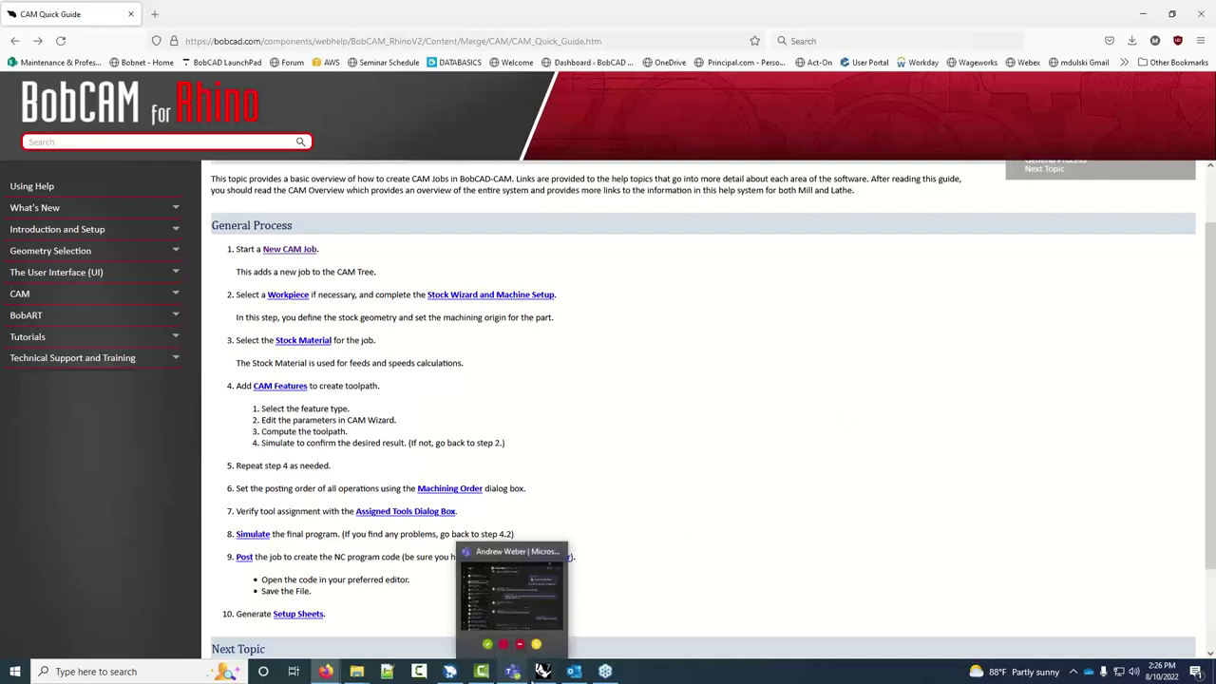
{"action": "left_click", "coordinate": [542, 672]}
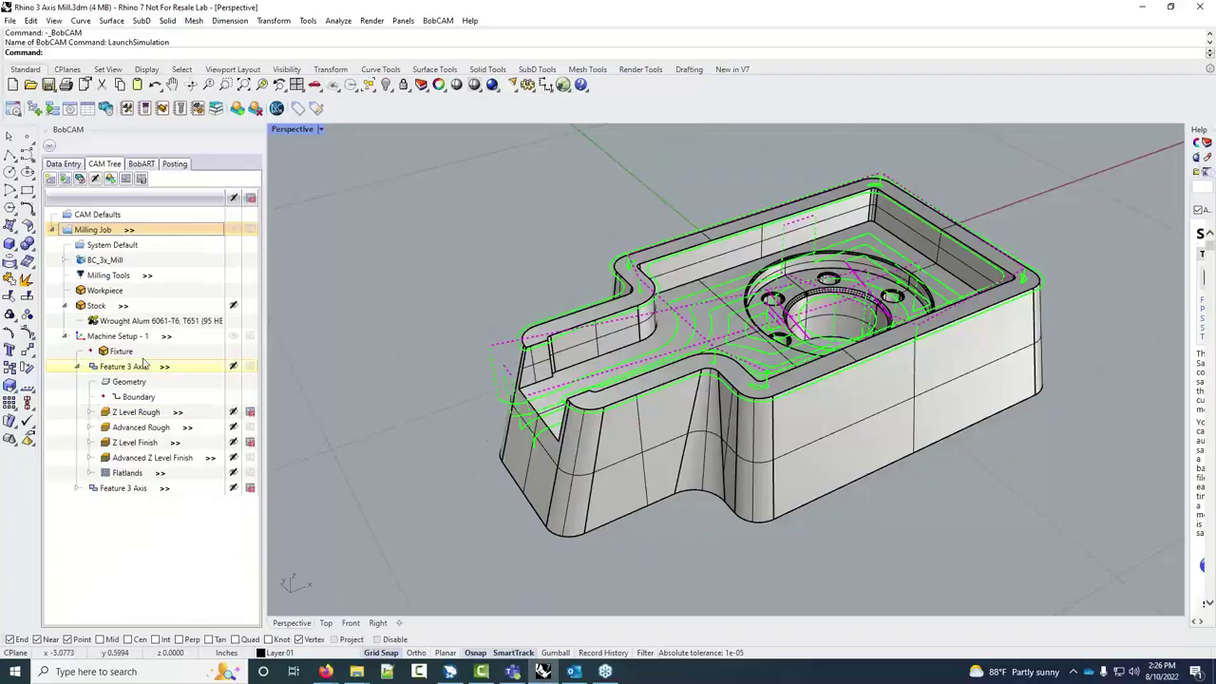
{"action": "left_click", "coordinate": [250, 411]}
{"action": "left_click", "coordinate": [250, 442]}
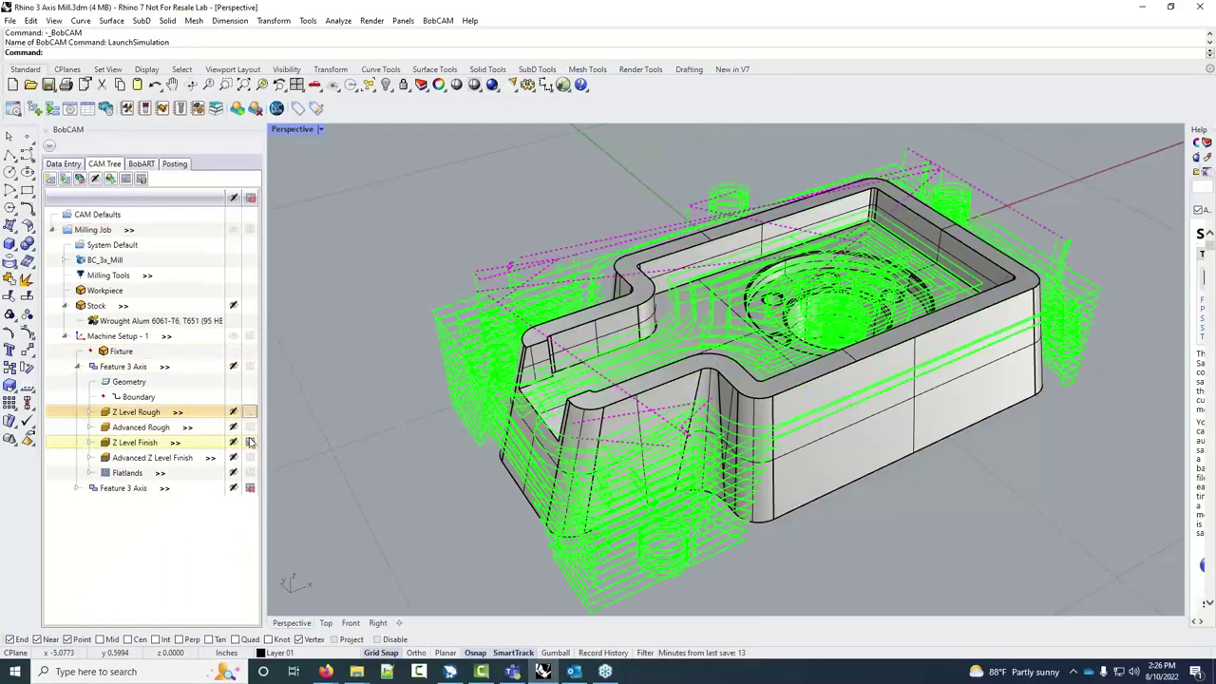
{"action": "left_click", "coordinate": [250, 487]}
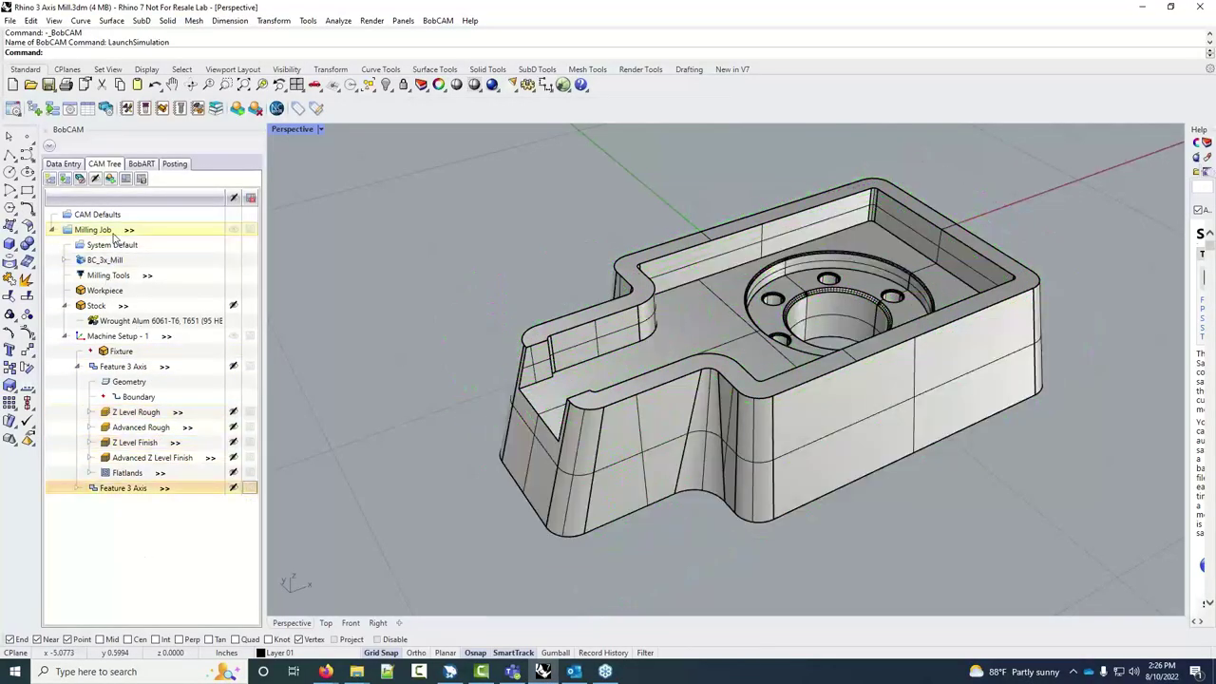
Set the Milling Job's machining order to Individual Tool, confirming the posting-order reset
{"action": "right_click", "coordinate": [113, 234]}
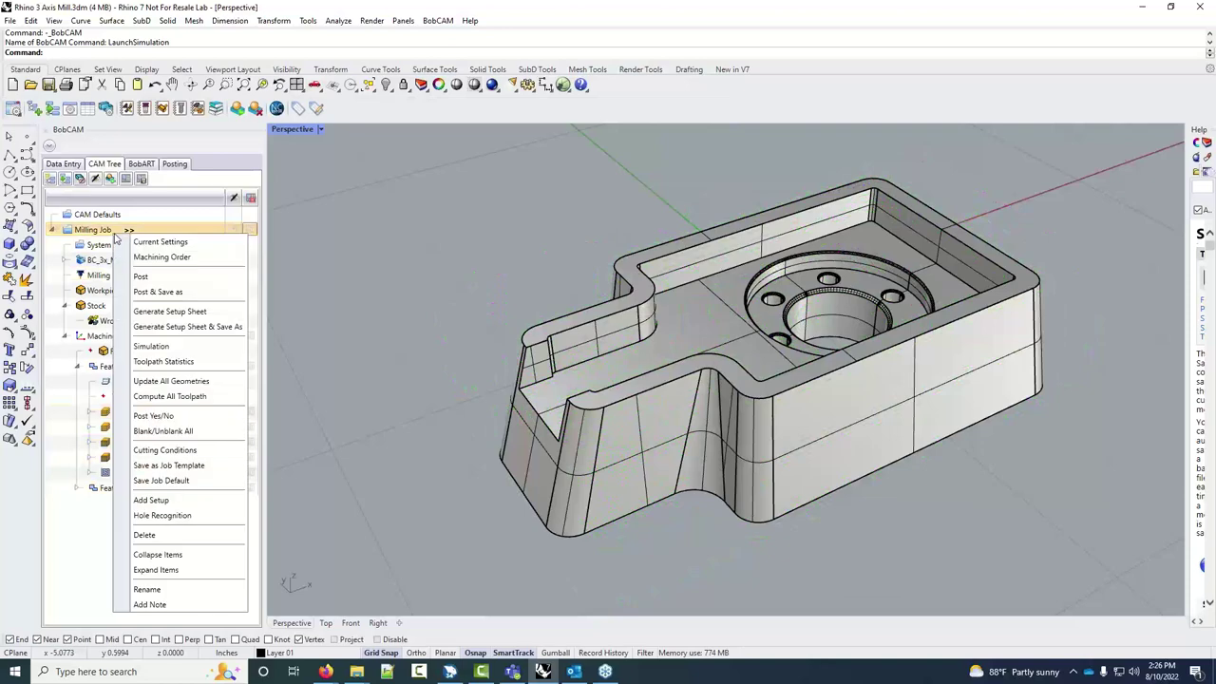
{"action": "left_click", "coordinate": [163, 258]}
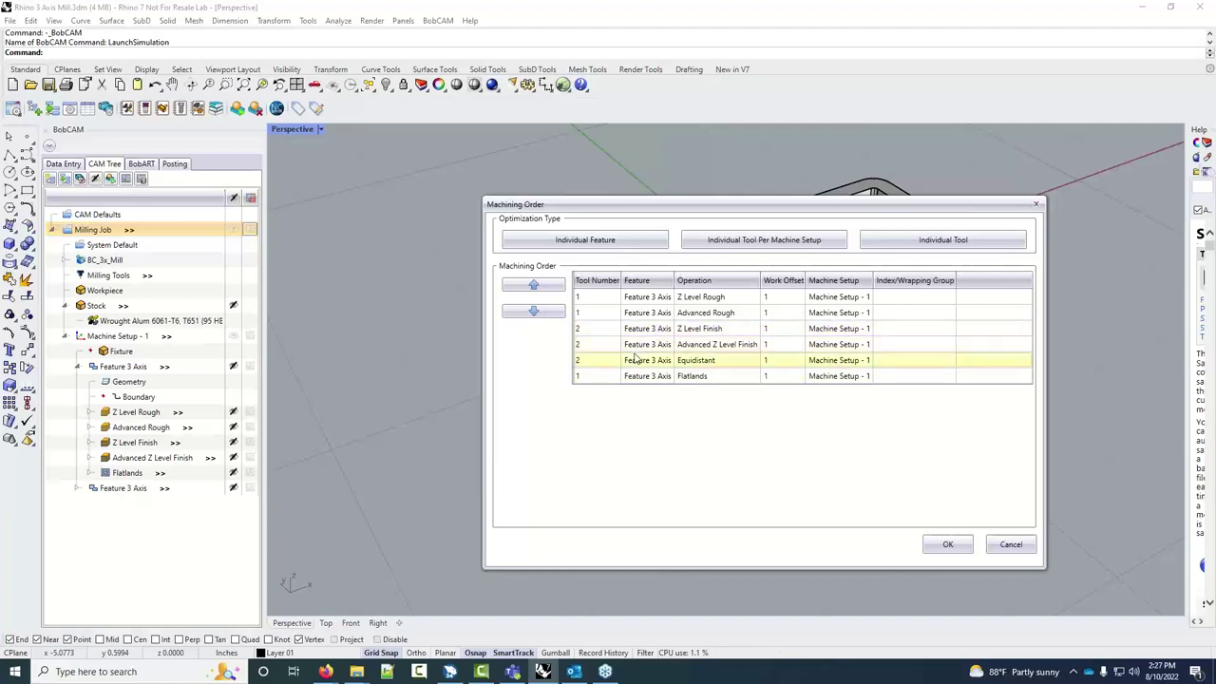
{"action": "left_click", "coordinate": [901, 242]}
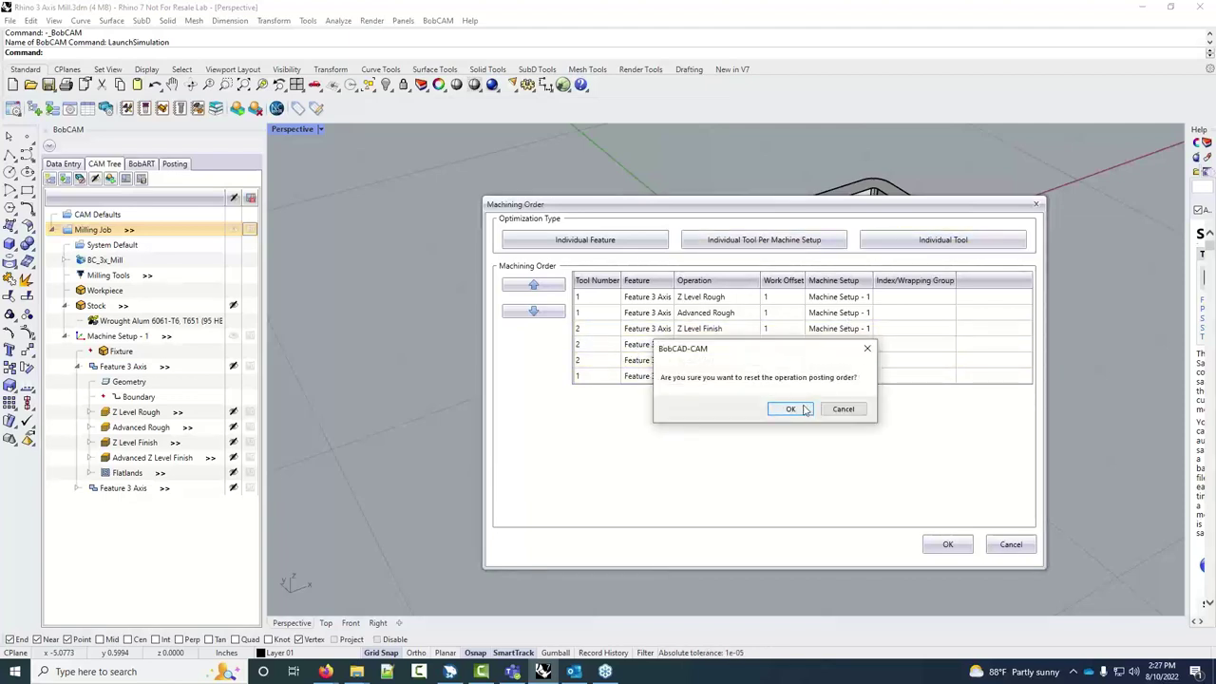
{"action": "left_click", "coordinate": [786, 408]}
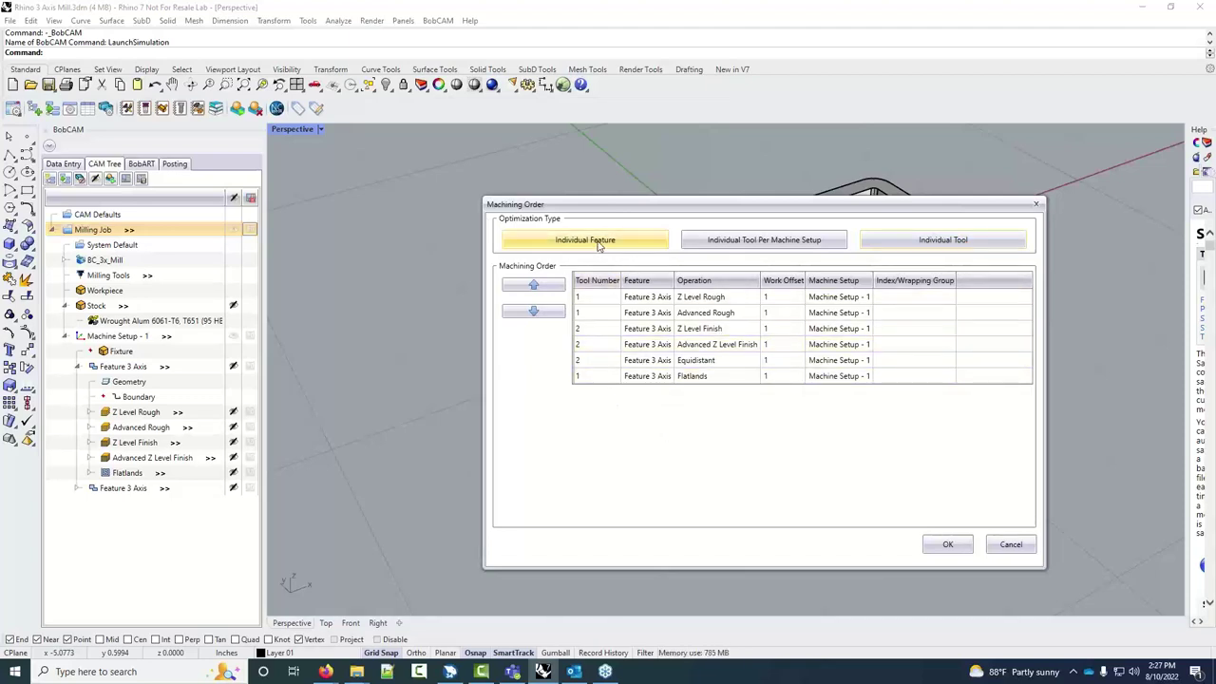
{"action": "left_click", "coordinate": [599, 242]}
{"action": "left_click", "coordinate": [787, 408]}
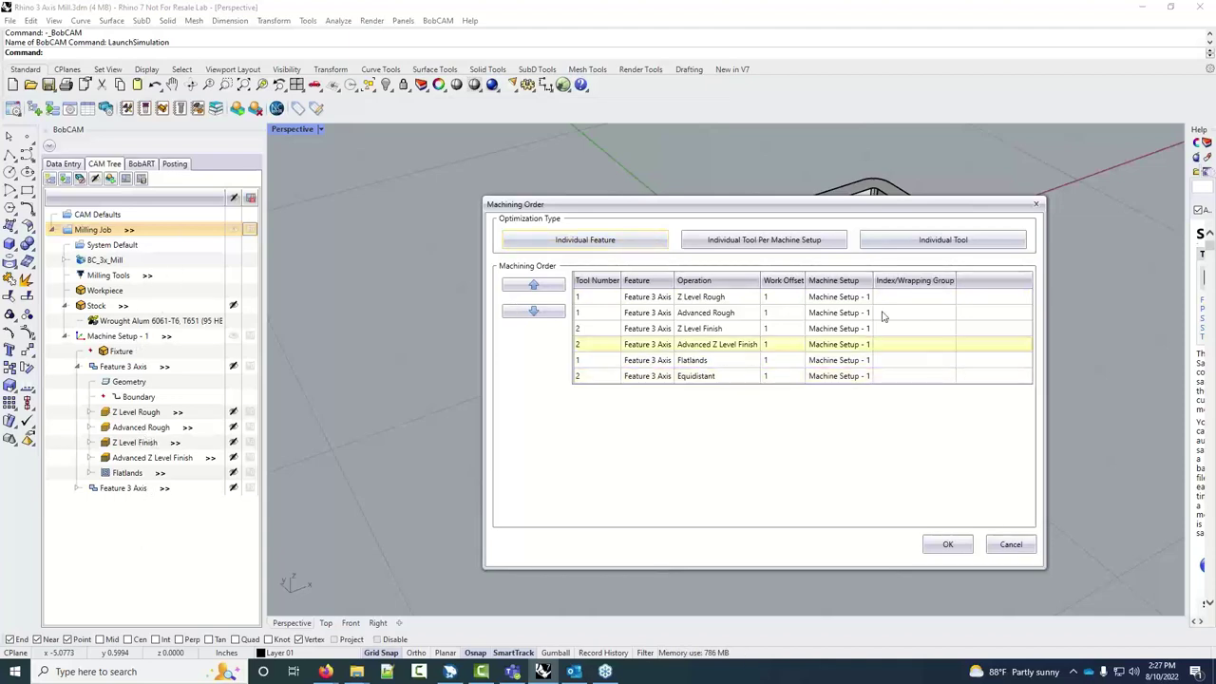
{"action": "left_click", "coordinate": [921, 241]}
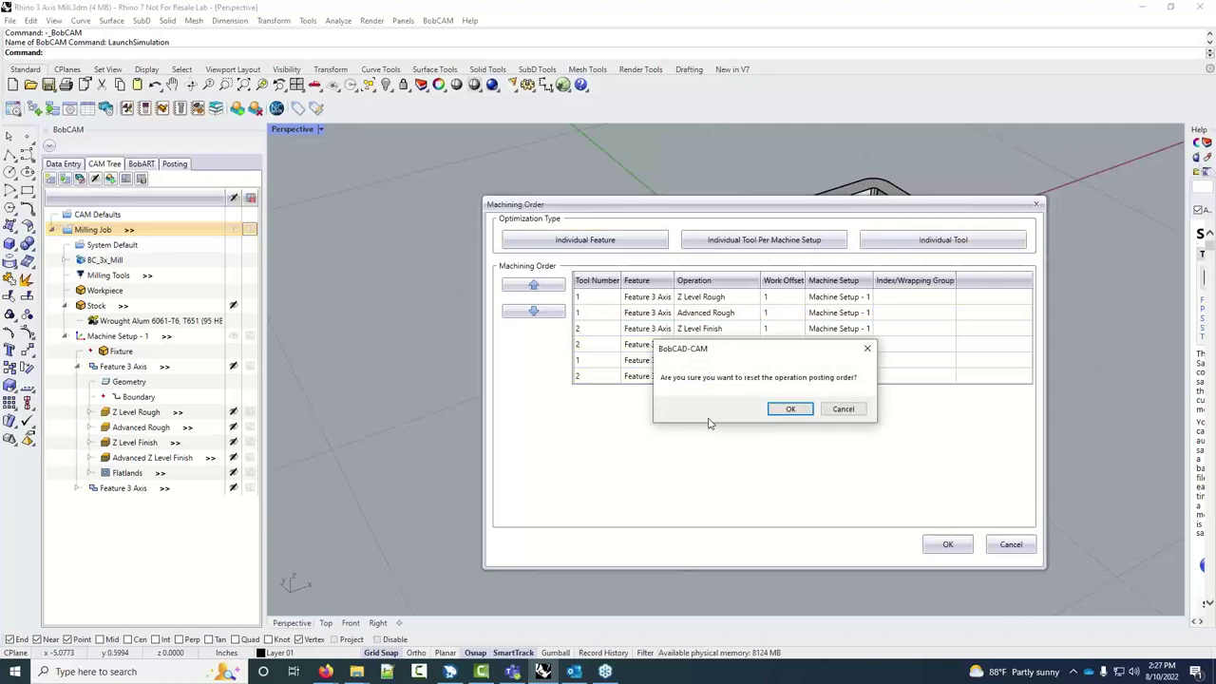
{"action": "left_click", "coordinate": [785, 409]}
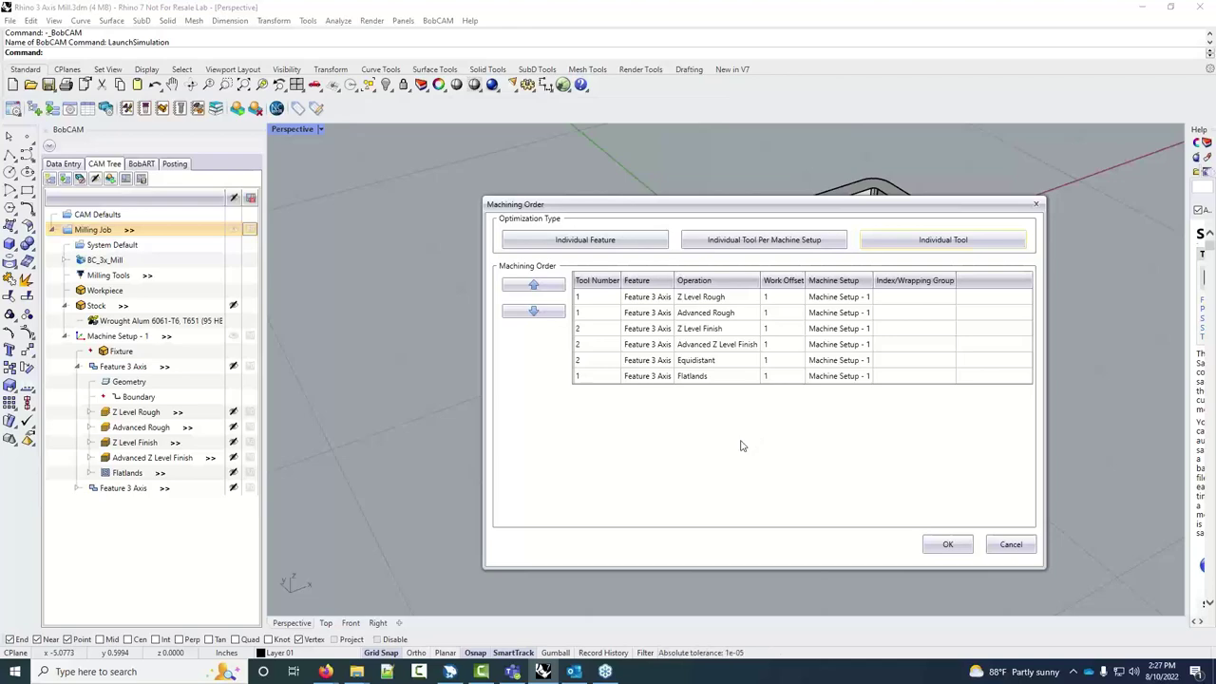
{"action": "left_click", "coordinate": [945, 543]}
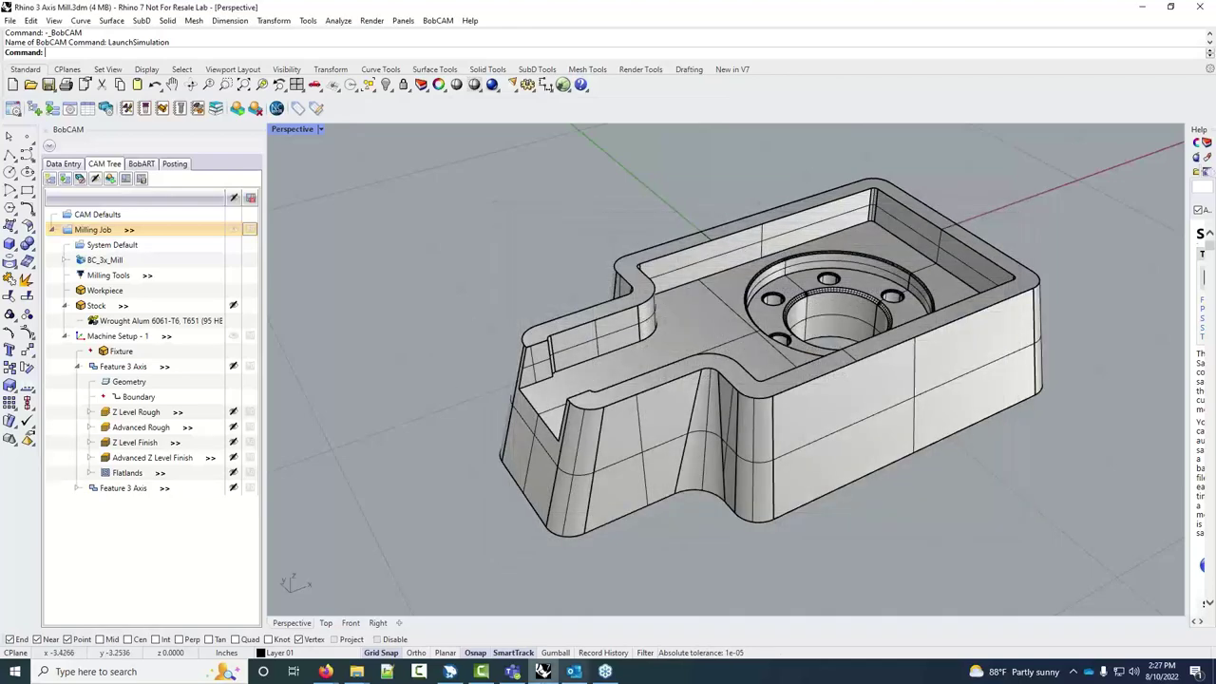
{"action": "mouse_move", "coordinate": [325, 672]}
{"action": "left_click", "coordinate": [464, 627]}
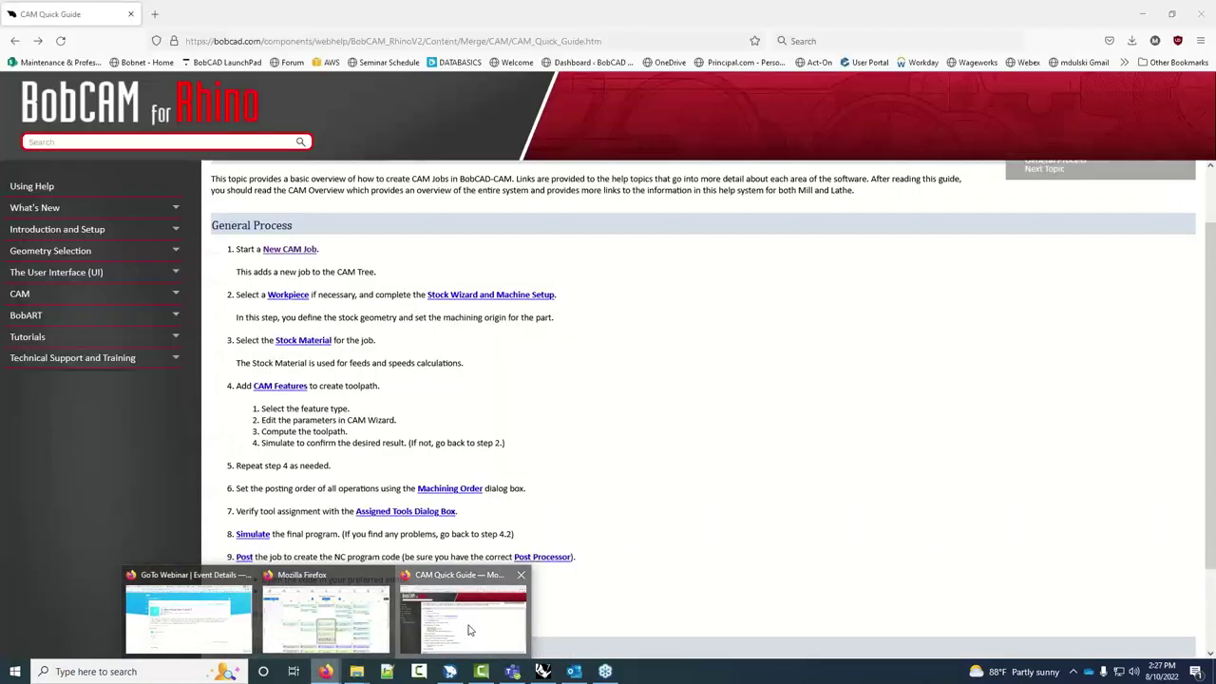
{"action": "scroll", "coordinate": [482, 557], "scroll_direction": "down", "scroll_amount": 3}
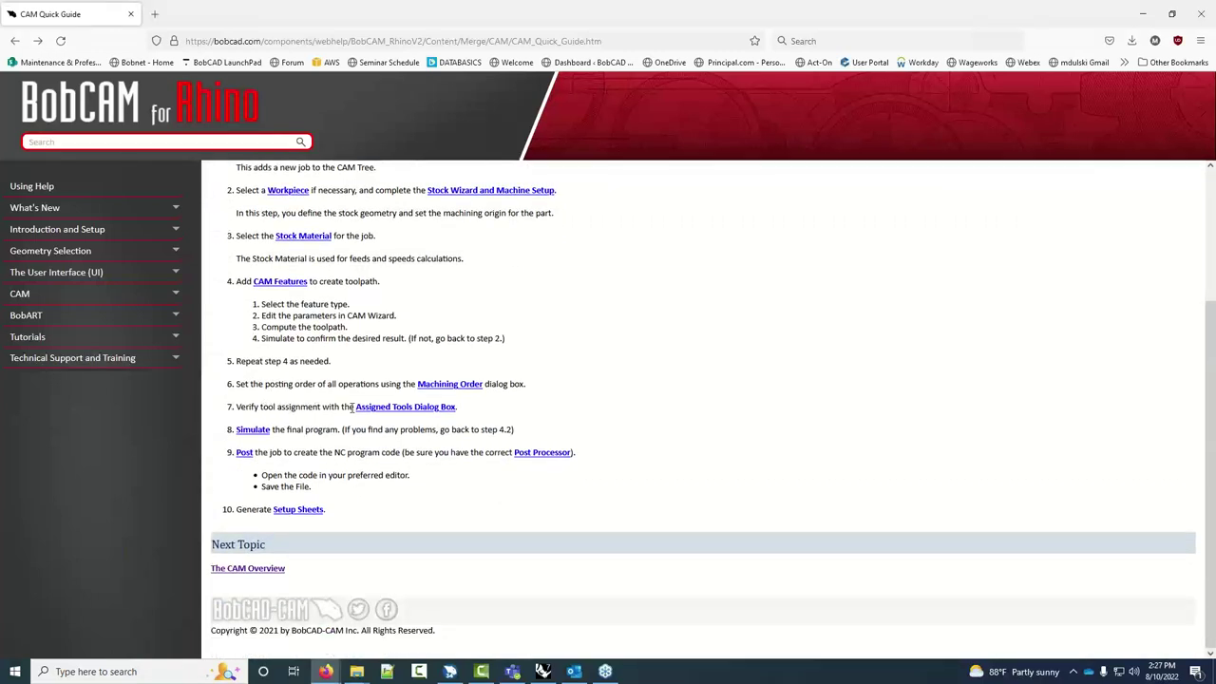
{"action": "left_click", "coordinate": [1143, 14]}
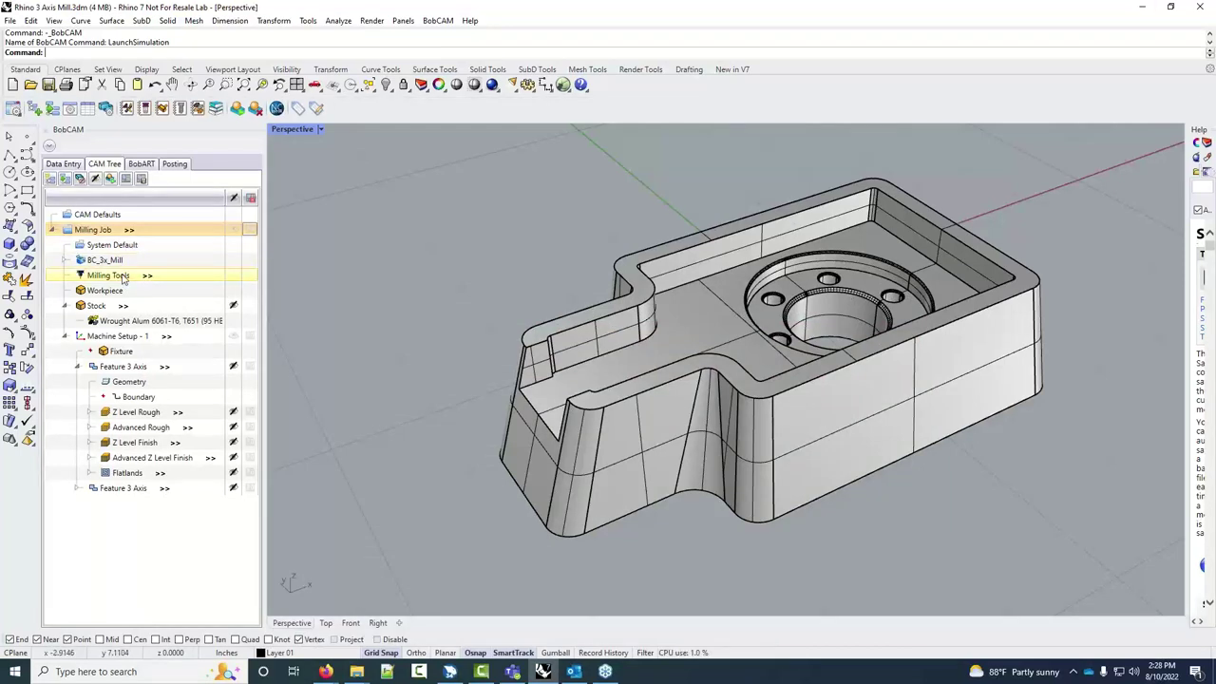
Verify tool assignment with automatic numbering kept on: flat endmill tool 1, ball endmill tool 2
{"action": "right_click", "coordinate": [123, 279]}
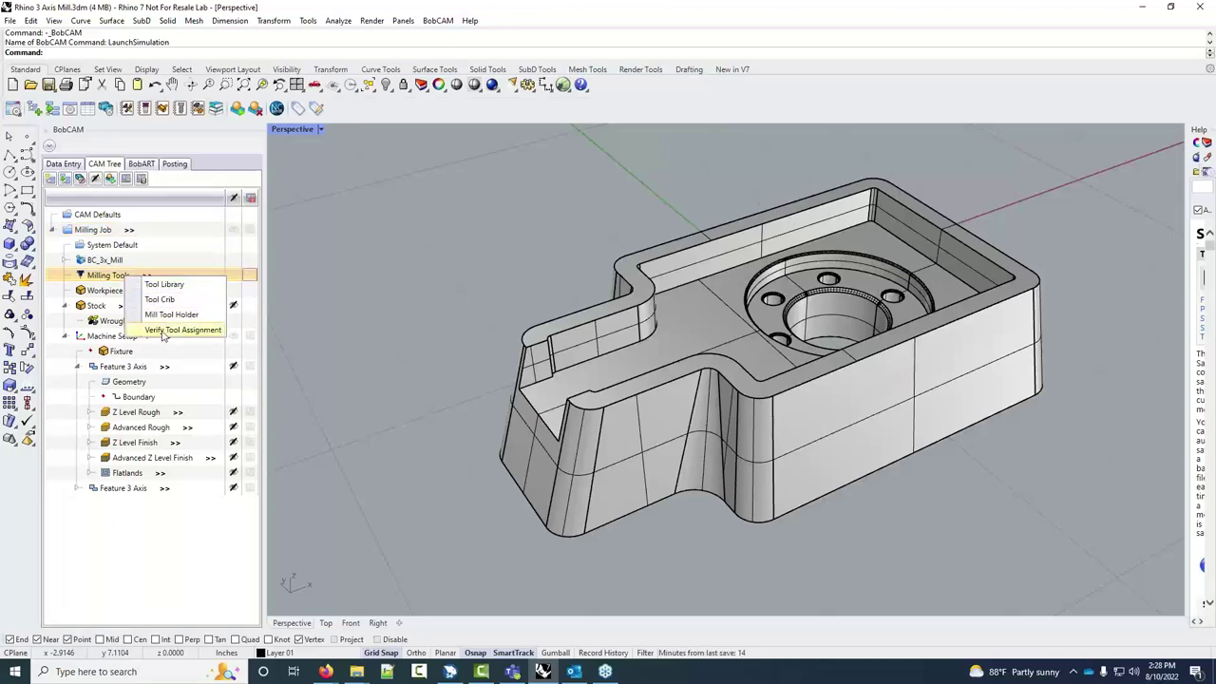
{"action": "left_click", "coordinate": [166, 330]}
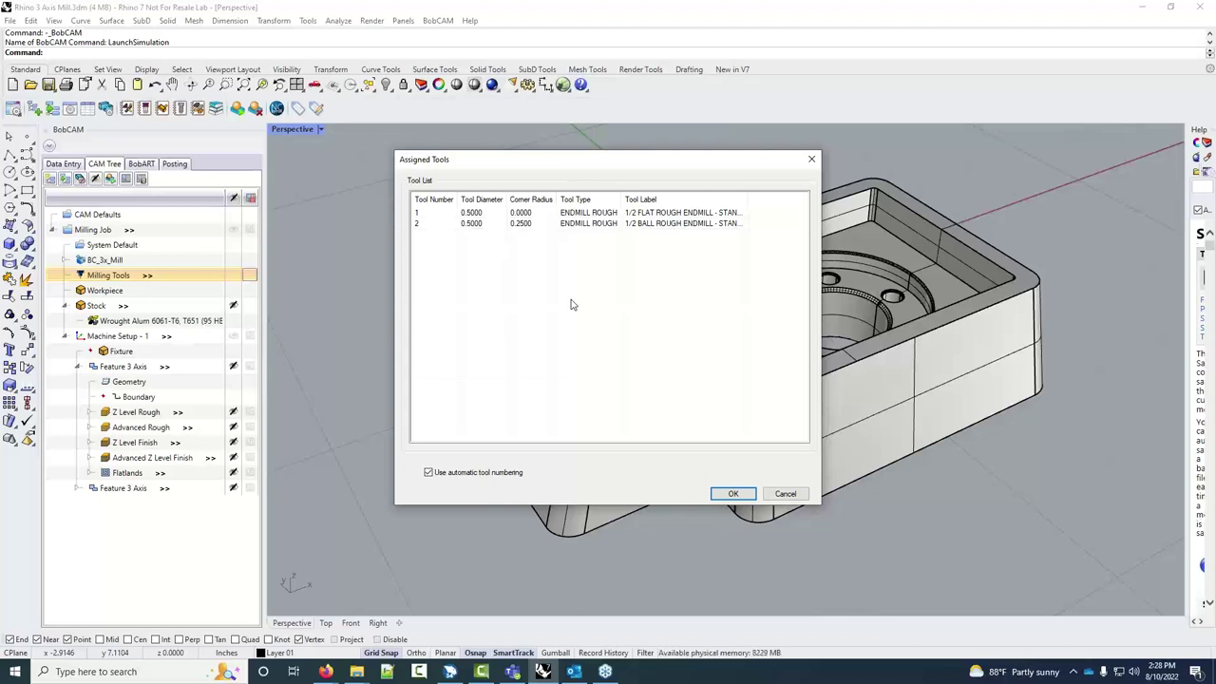
{"action": "left_click", "coordinate": [448, 477]}
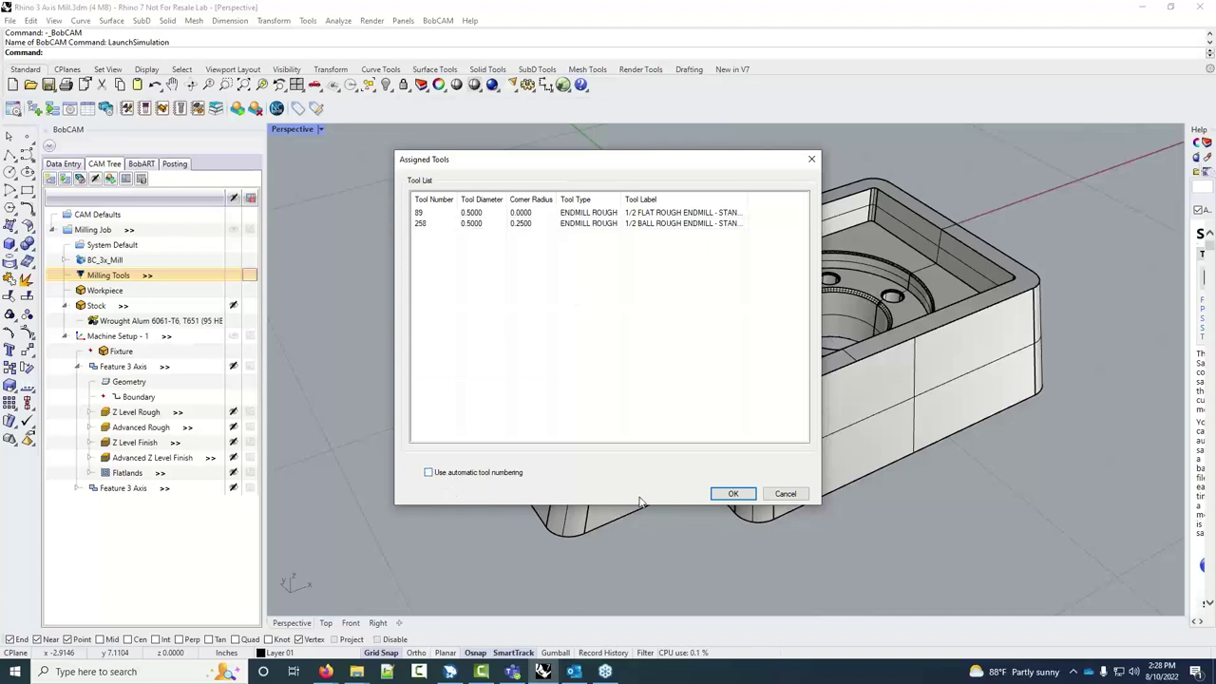
{"action": "left_click", "coordinate": [421, 224]}
{"action": "left_click", "coordinate": [421, 213]}
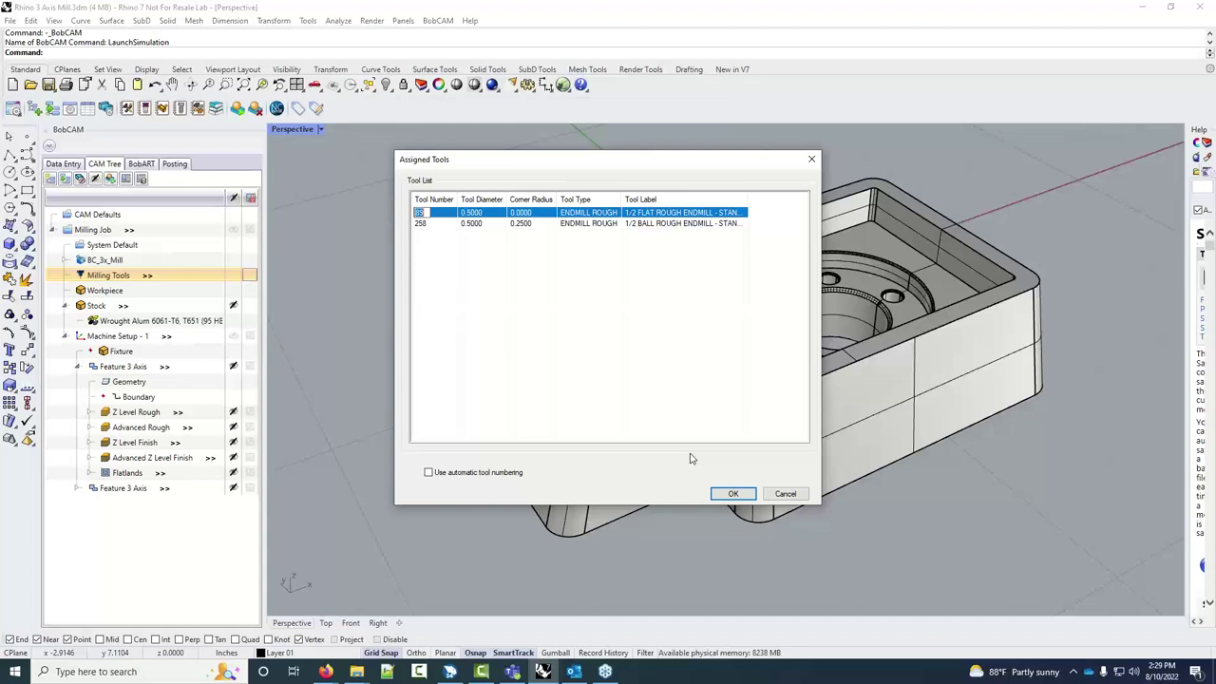
{"action": "left_click", "coordinate": [465, 472]}
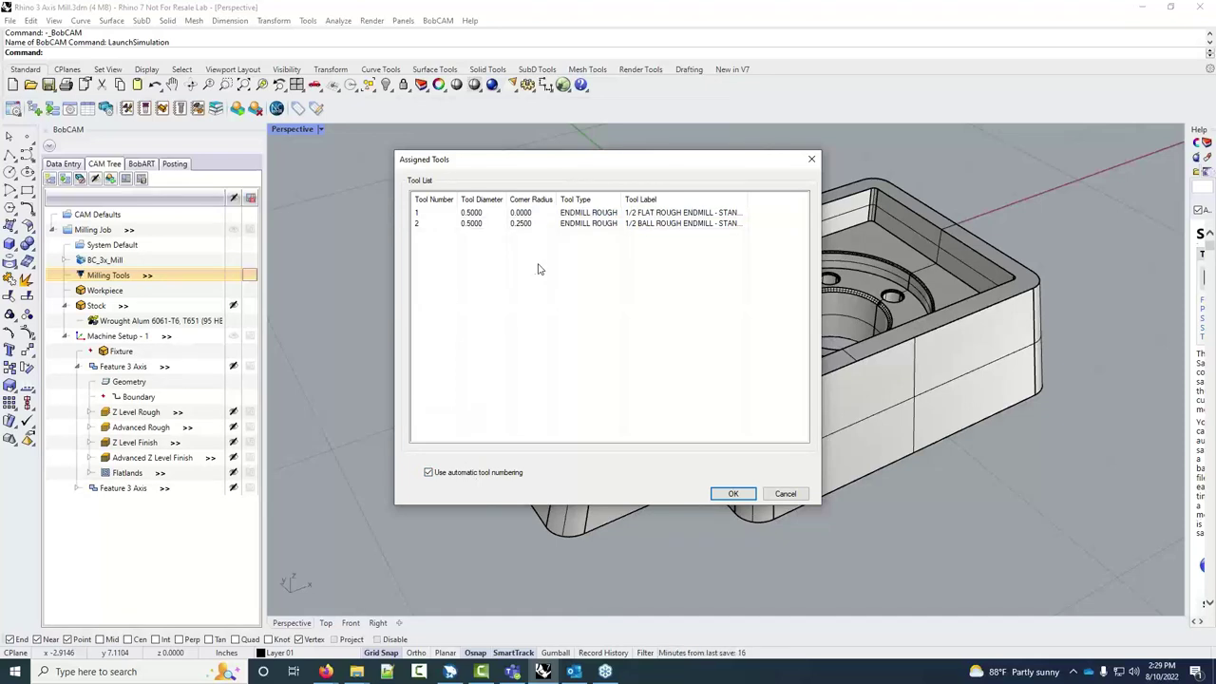
{"action": "left_click", "coordinate": [443, 477]}
{"action": "left_click", "coordinate": [443, 478]}
{"action": "left_click", "coordinate": [733, 494]}
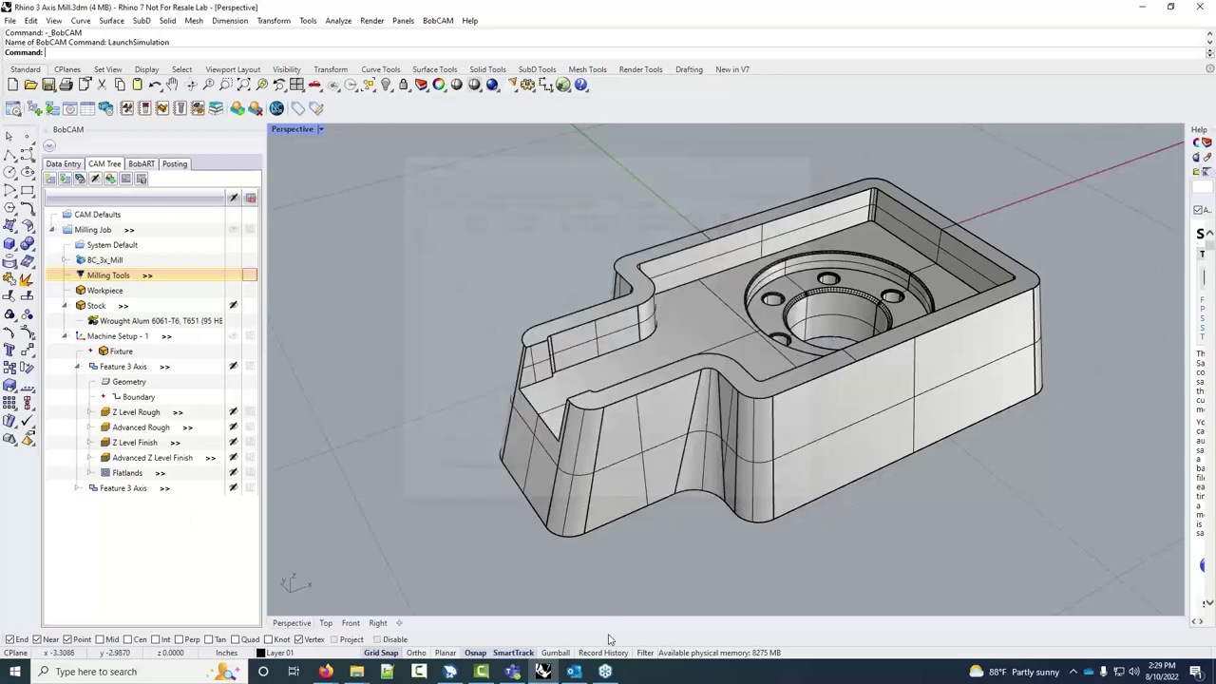
{"action": "mouse_move", "coordinate": [325, 671]}
{"action": "left_click", "coordinate": [467, 612]}
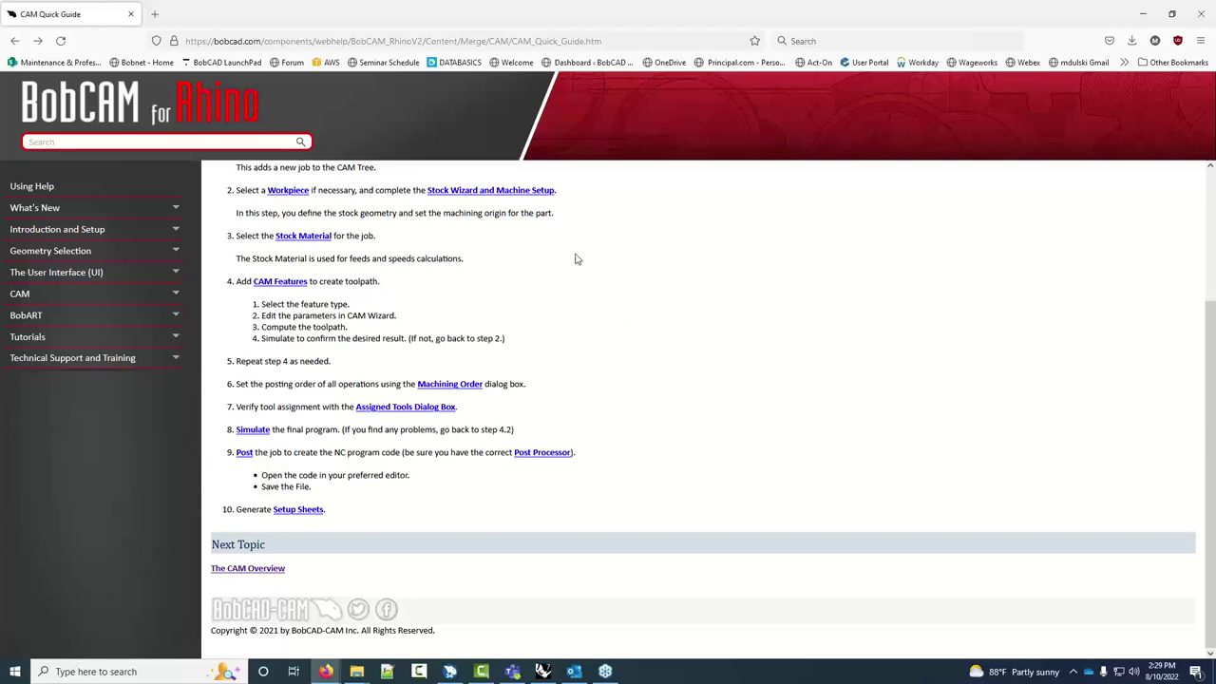
{"action": "left_click_drag", "start_coordinate": [263, 315], "coordinate": [445, 317]}
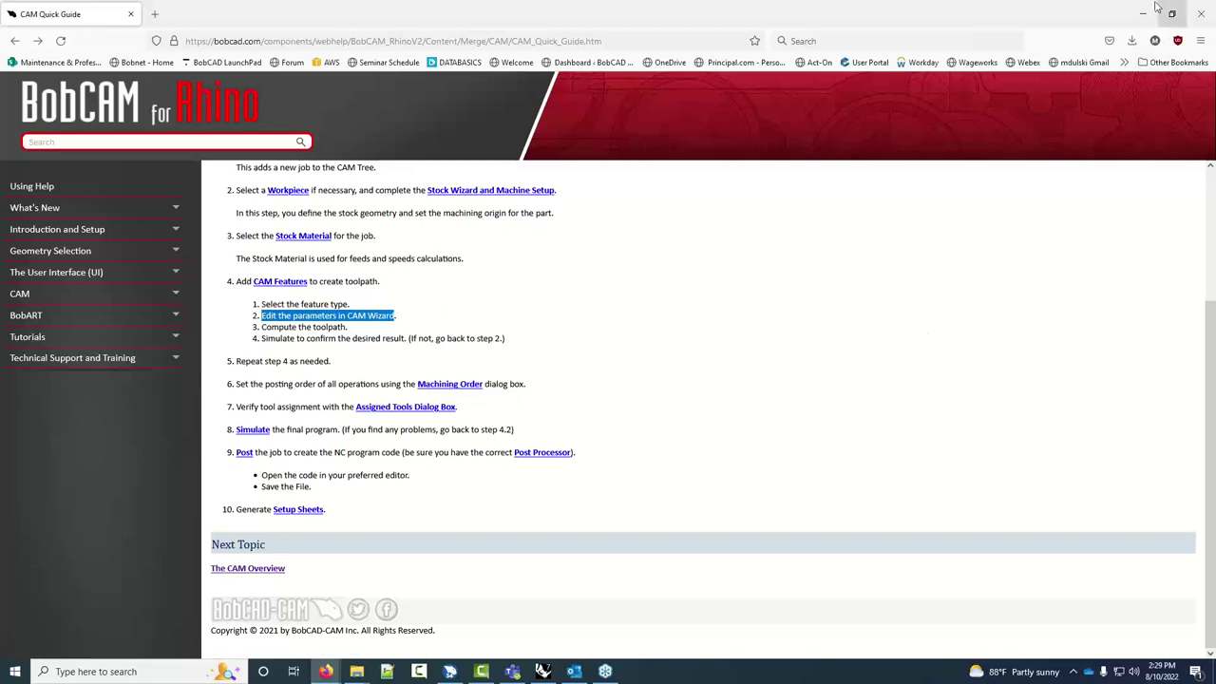
{"action": "left_click", "coordinate": [543, 672]}
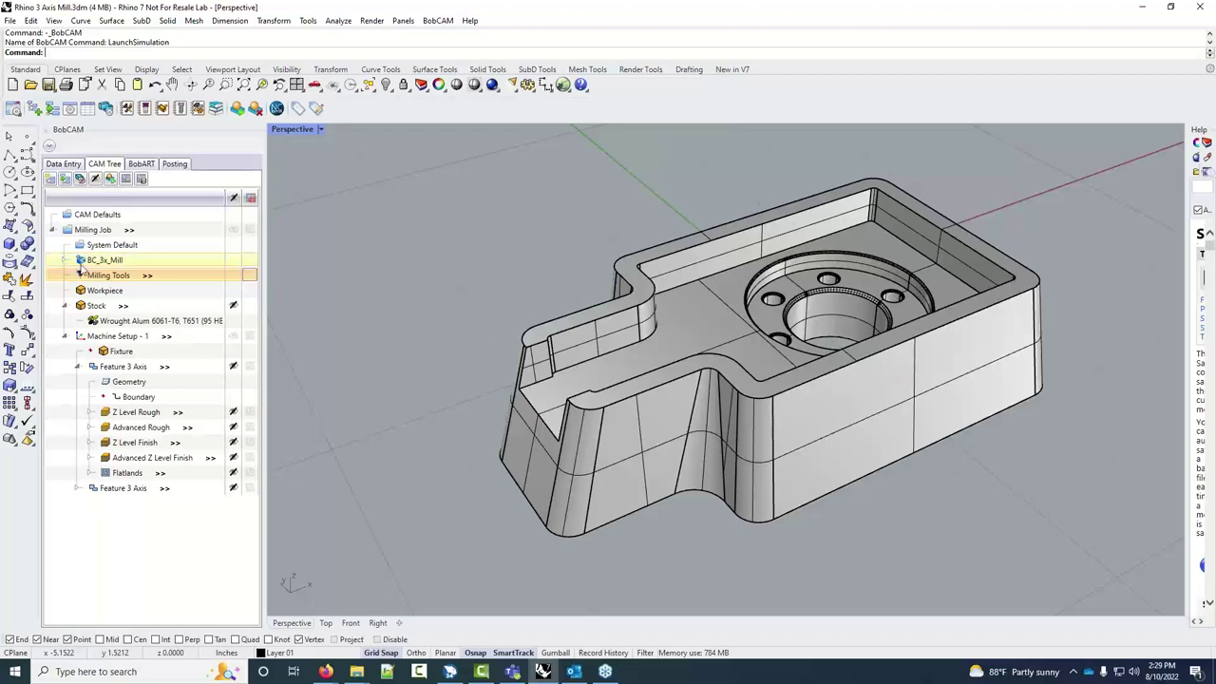
Open the BC_3x_Mill.BCPst post settings, then cancel the post file browser to keep it
{"action": "left_click", "coordinate": [65, 260]}
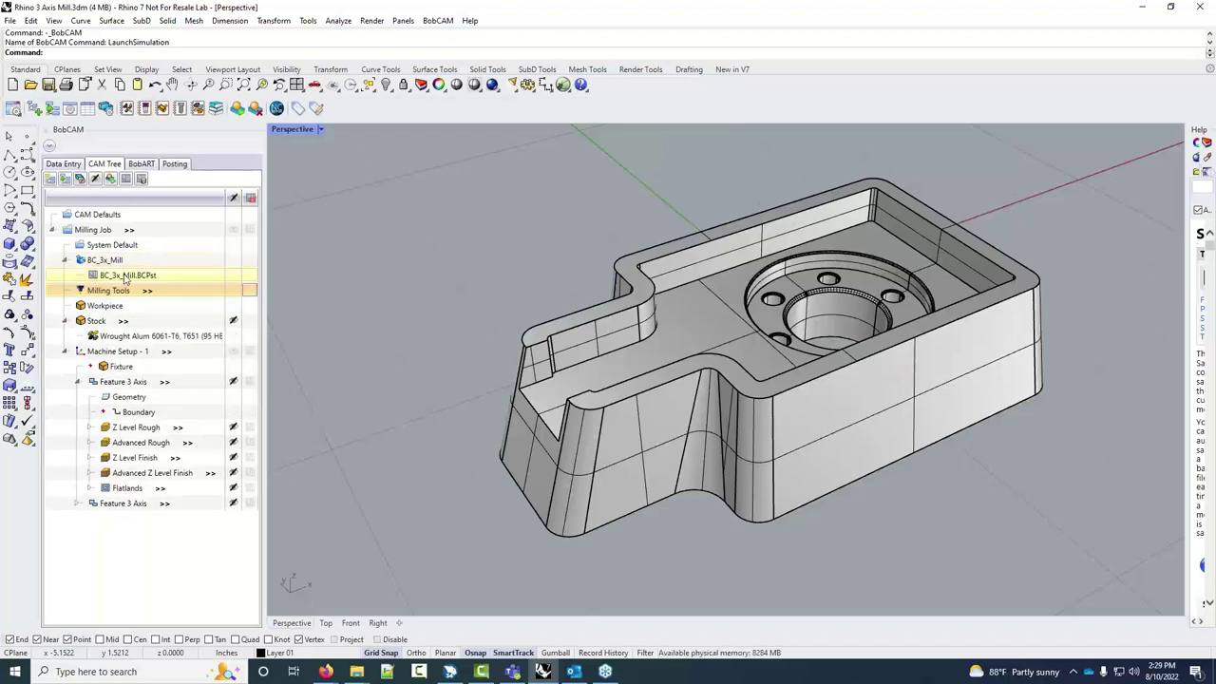
{"action": "left_click", "coordinate": [124, 276]}
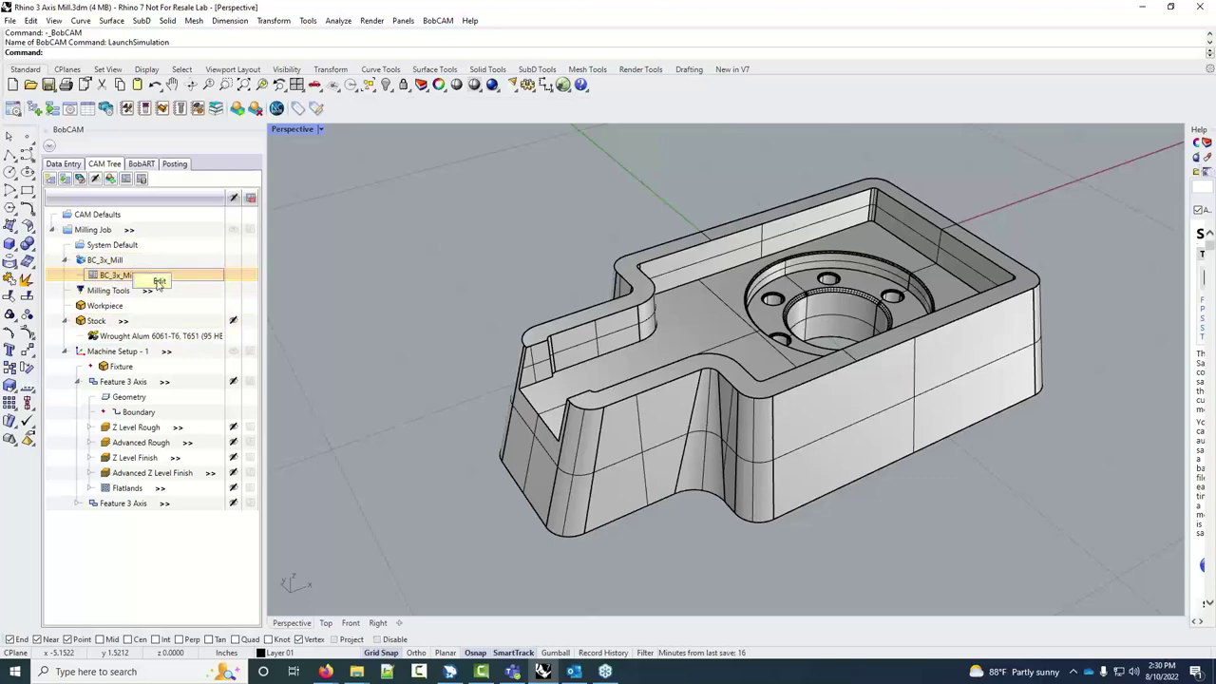
{"action": "double_click", "coordinate": [152, 275]}
{"action": "left_click", "coordinate": [451, 323]}
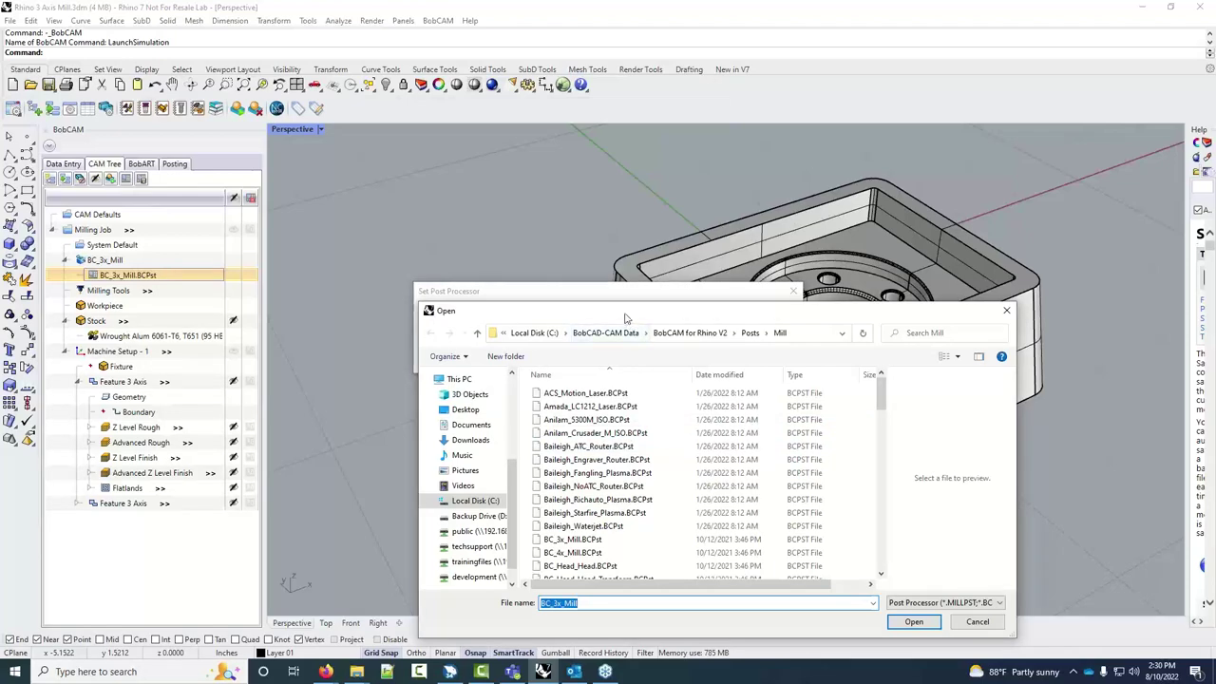
{"action": "scroll", "coordinate": [608, 332], "scroll_direction": "down", "scroll_amount": 15}
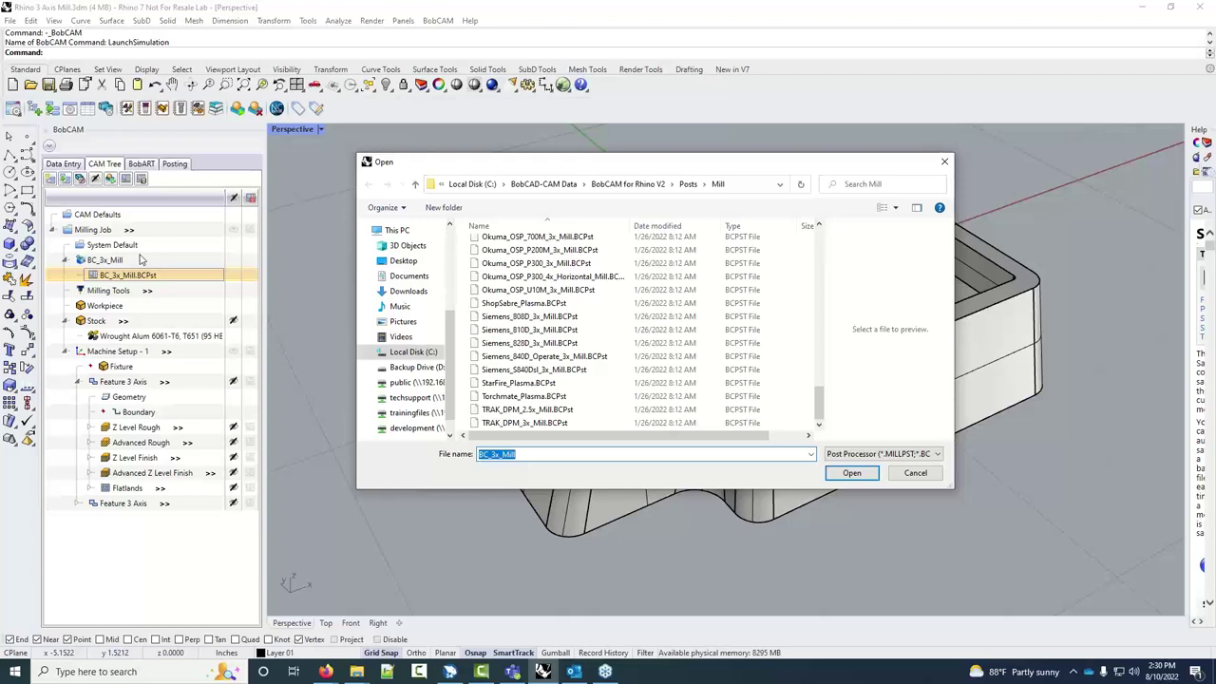
{"action": "left_click", "coordinate": [914, 472]}
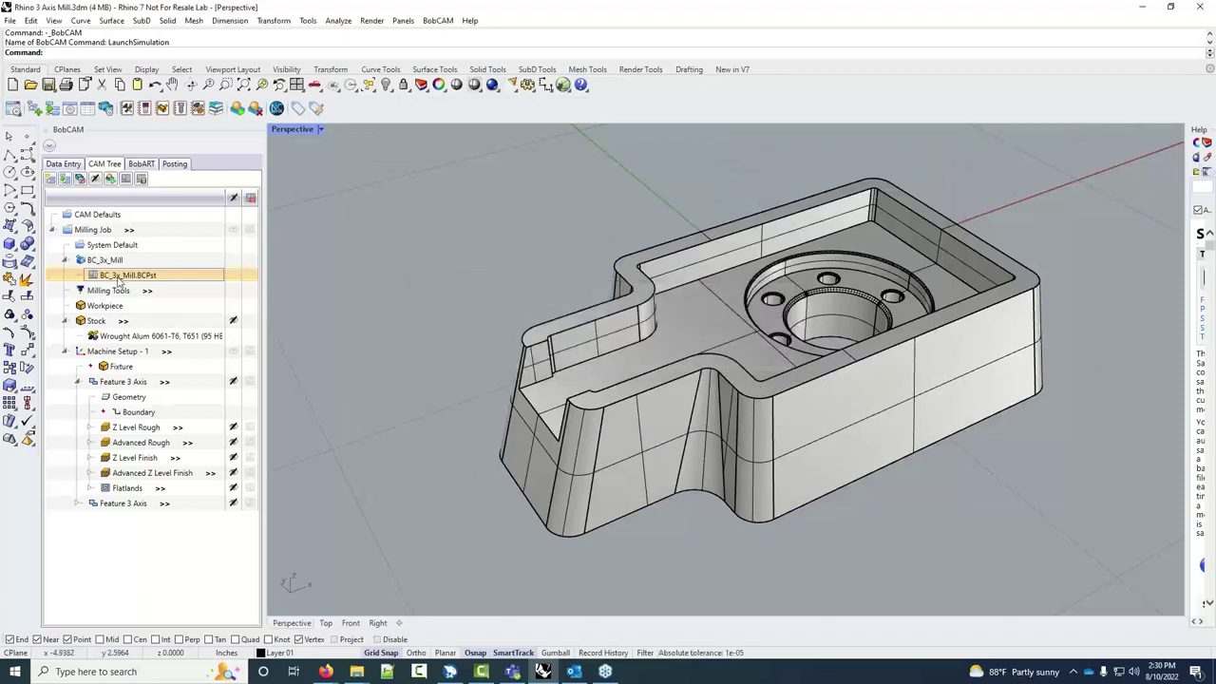
Post NC code for the Flatlands operation only, inspect its G-code, and return to the CAM Tree
{"action": "right_click", "coordinate": [130, 490]}
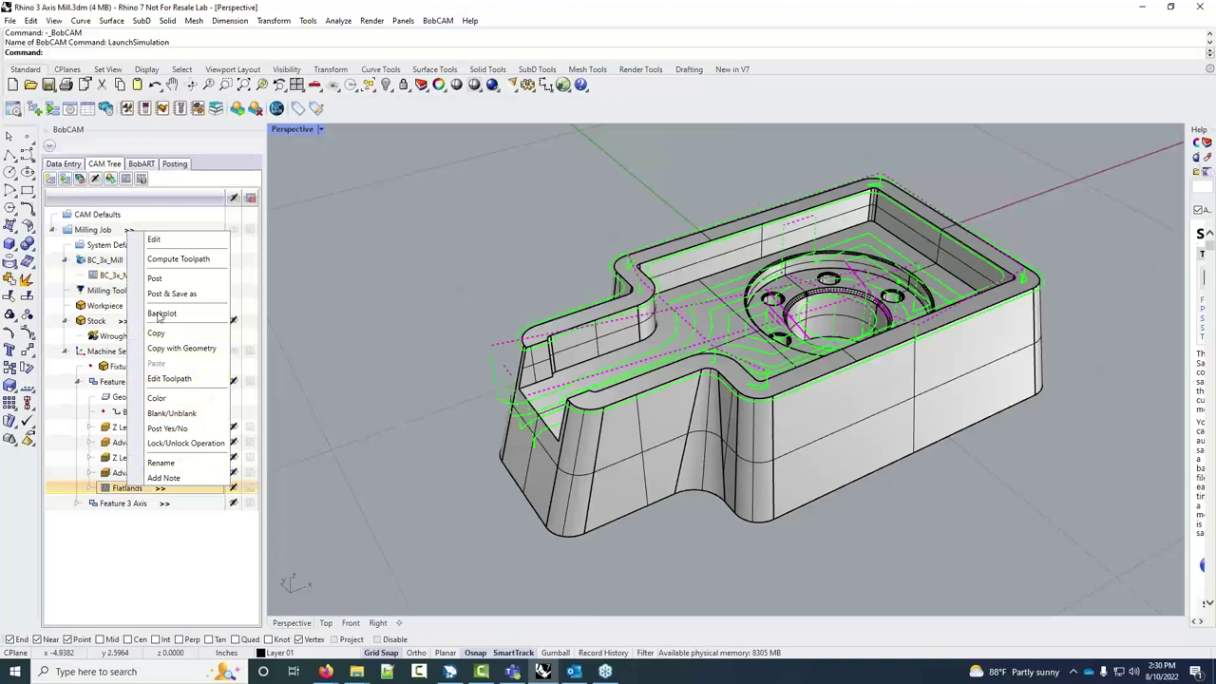
{"action": "left_click", "coordinate": [154, 278]}
{"action": "left_click_drag", "start_coordinate": [256, 607], "coordinate": [255, 190]}
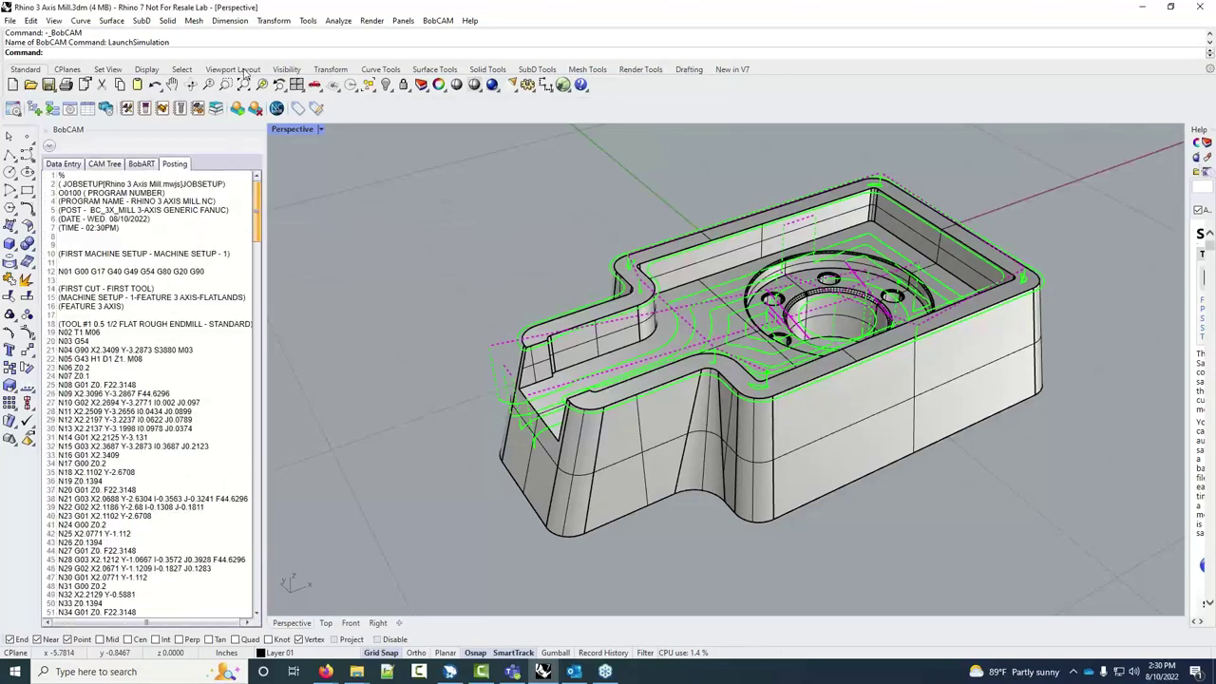
{"action": "double_click", "coordinate": [221, 297]}
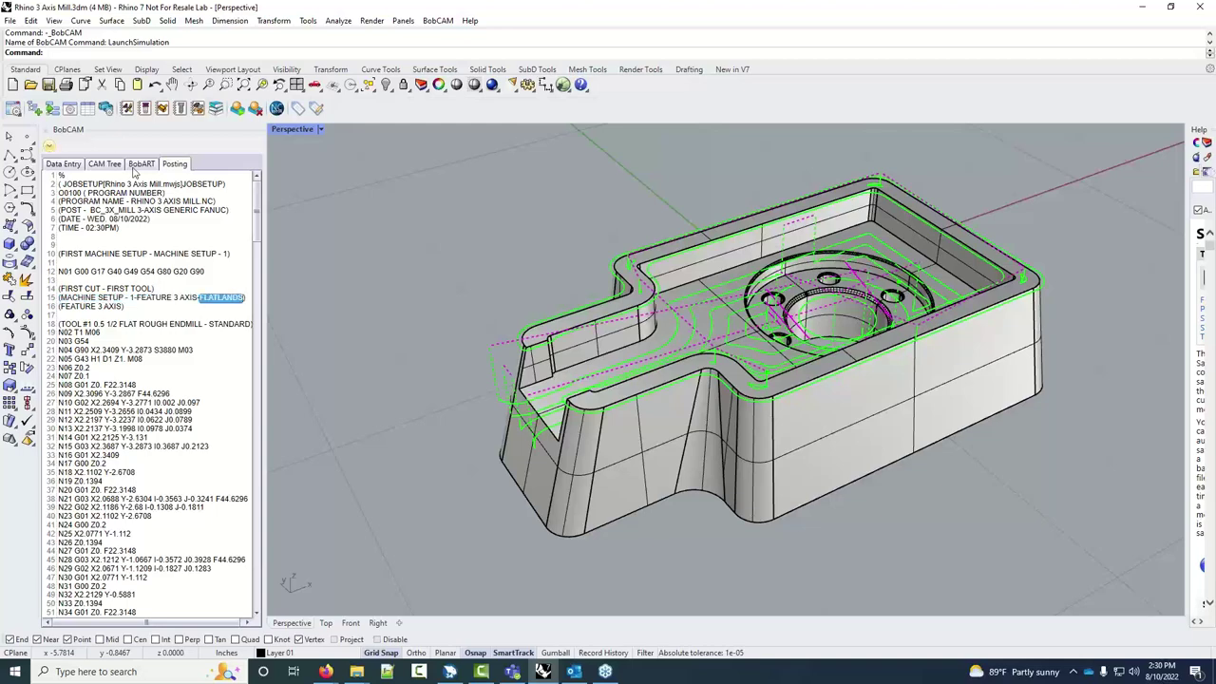
{"action": "left_click", "coordinate": [105, 165]}
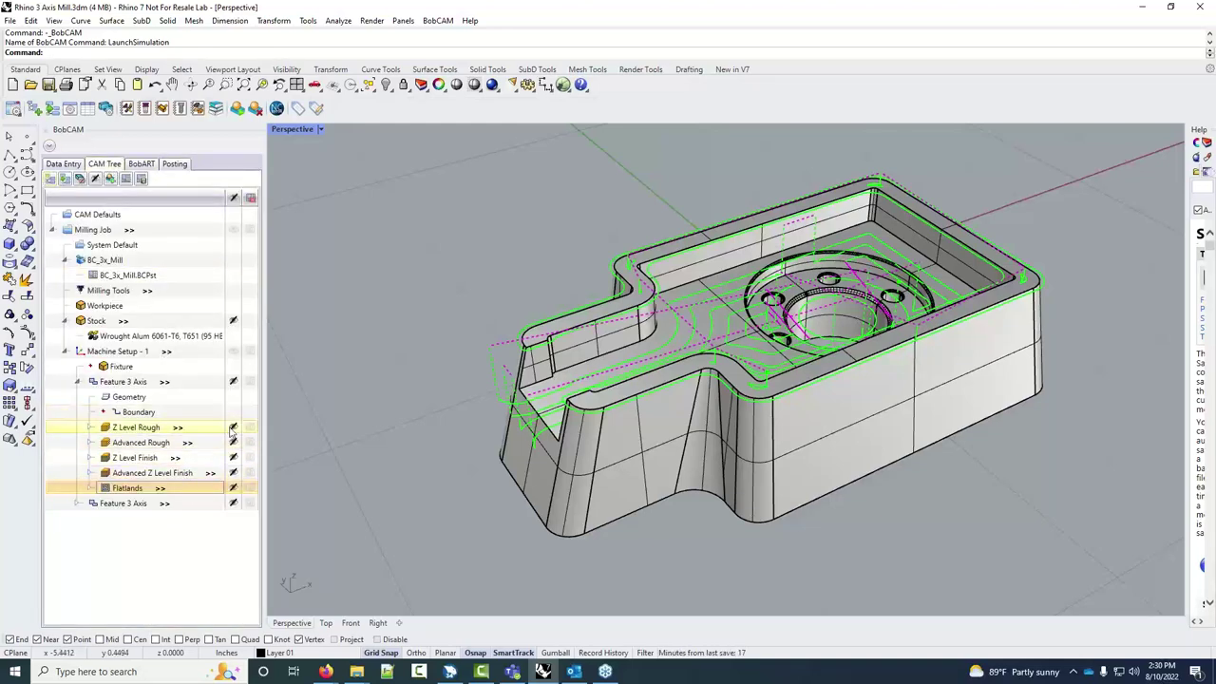
Toggle the machine setup's Z Level Rough and Z Level Finish toolpath display icons
{"action": "left_click", "coordinate": [252, 351]}
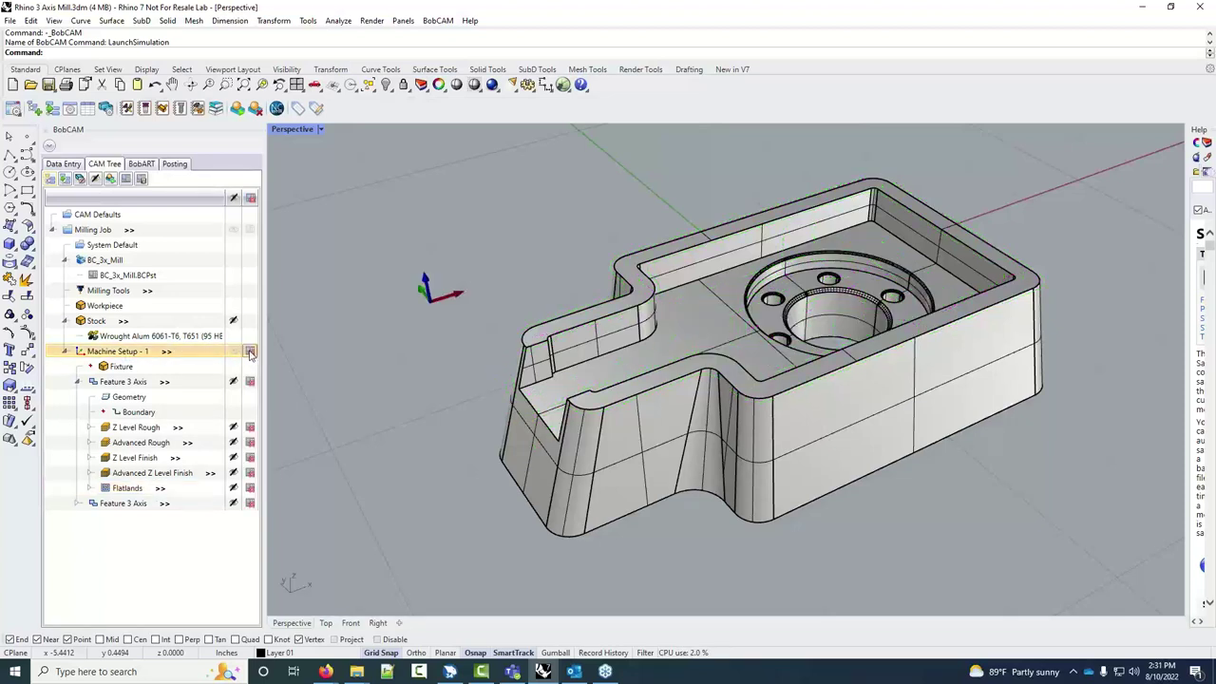
{"action": "left_click", "coordinate": [252, 352]}
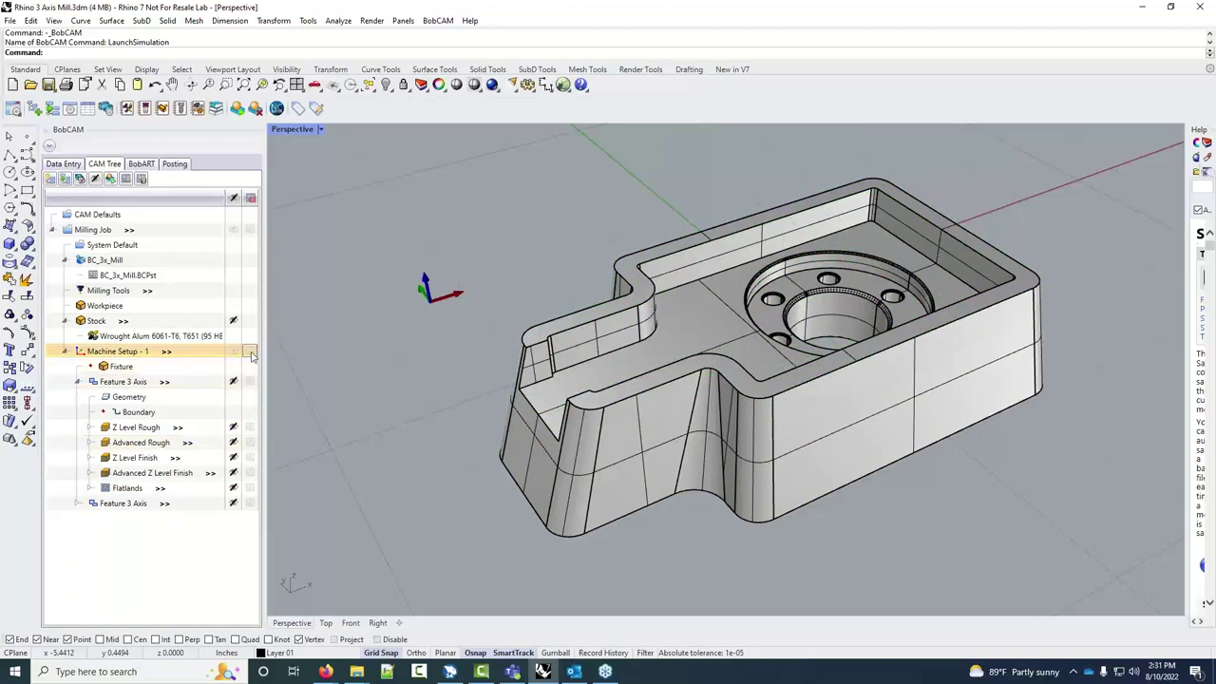
{"action": "left_click", "coordinate": [136, 428]}
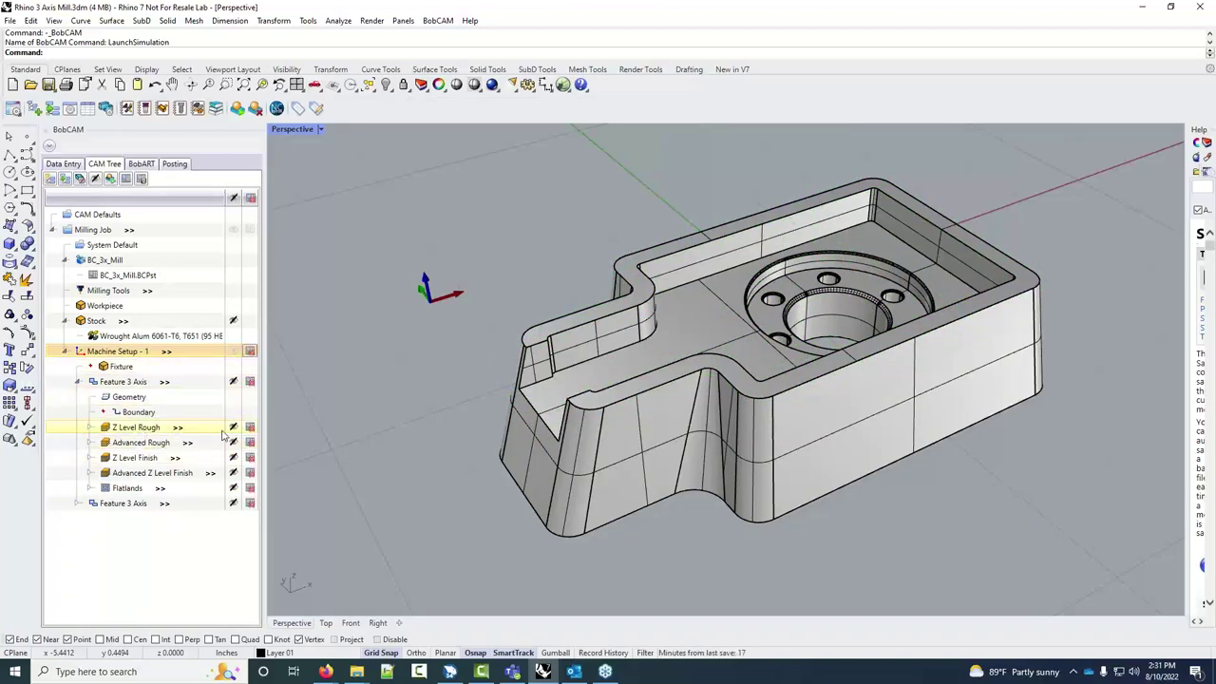
{"action": "left_click", "coordinate": [251, 427]}
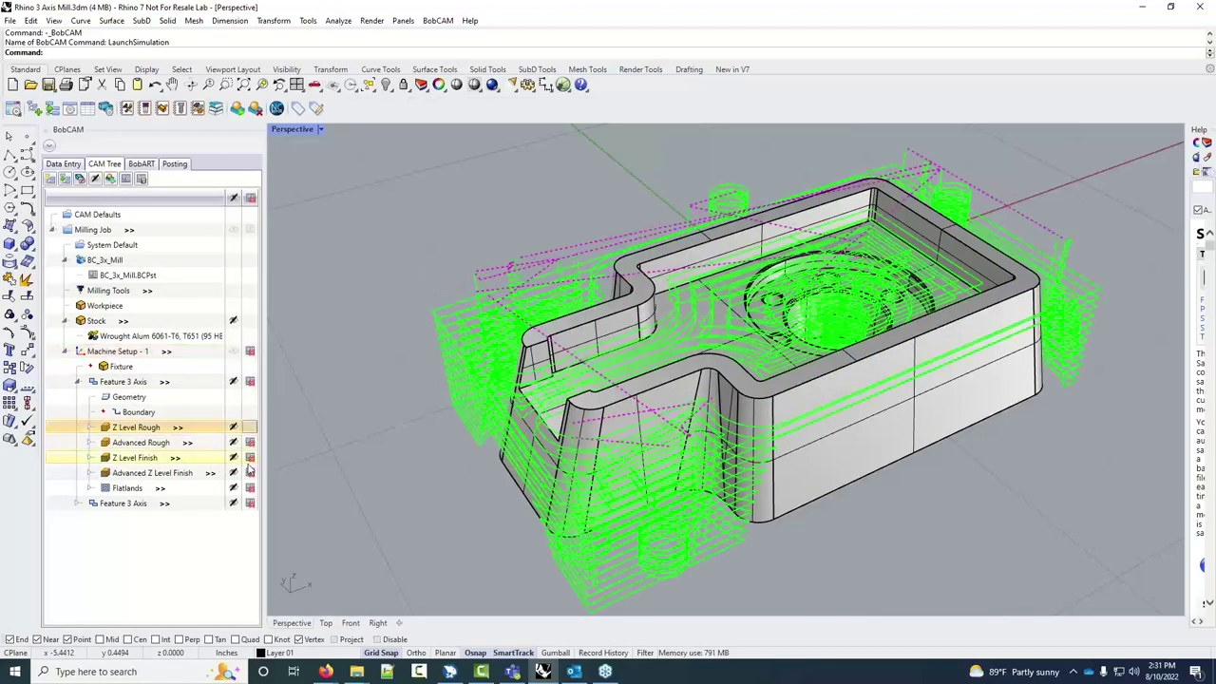
{"action": "left_click", "coordinate": [249, 457]}
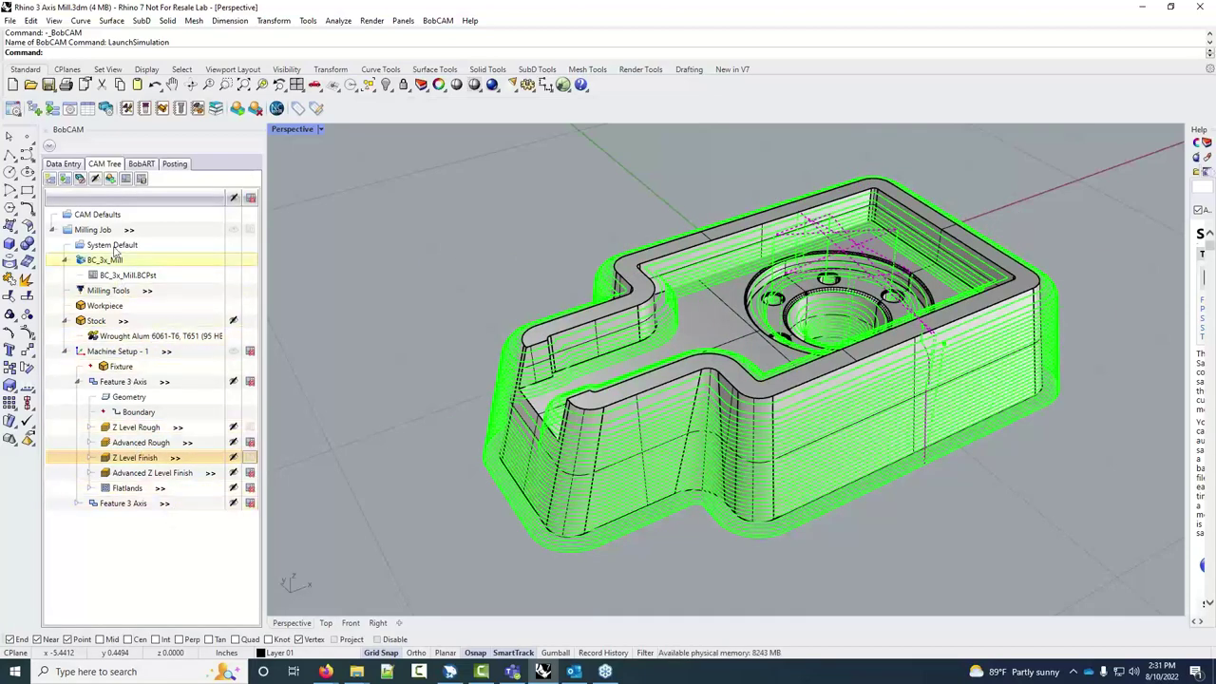
Post NC code for the entire Milling Job and scroll the G-code past block N2440
{"action": "right_click", "coordinate": [107, 230]}
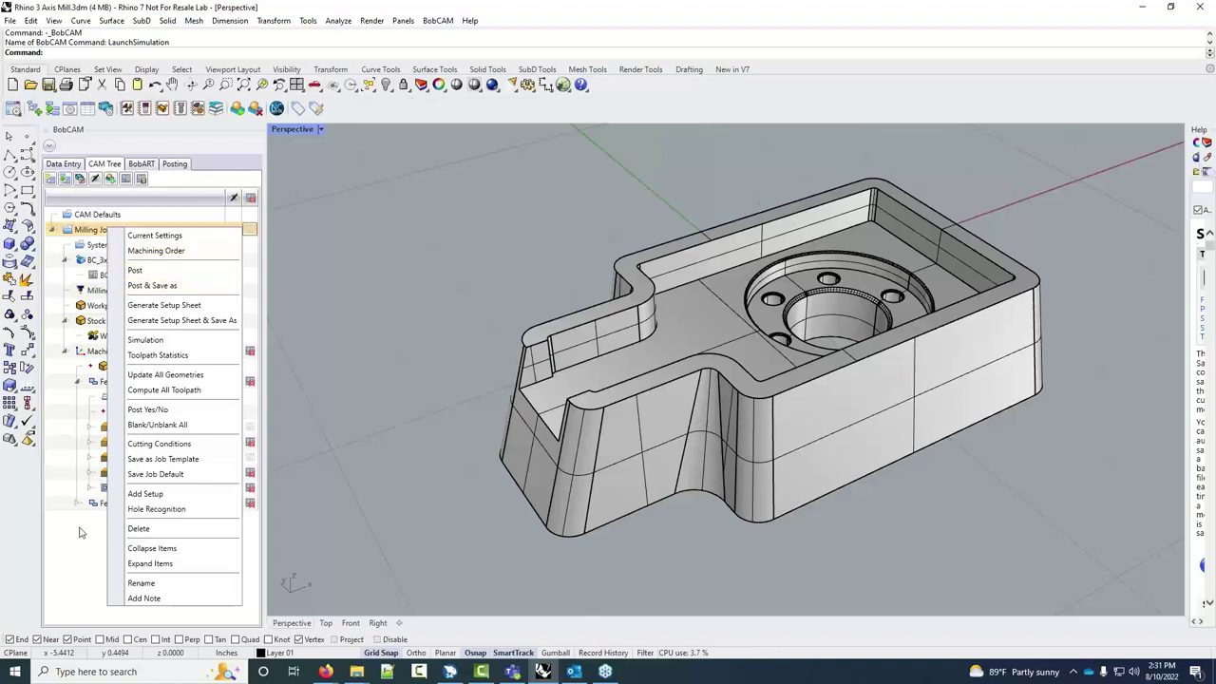
{"action": "left_click", "coordinate": [95, 304]}
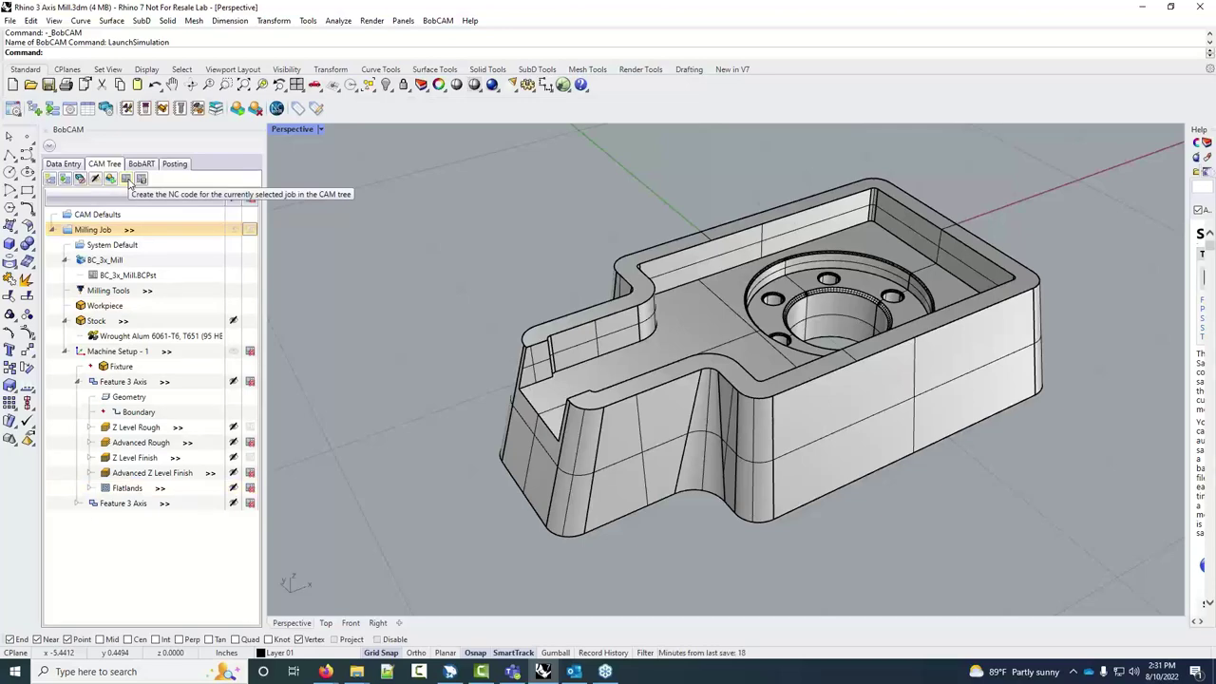
{"action": "left_click", "coordinate": [126, 179]}
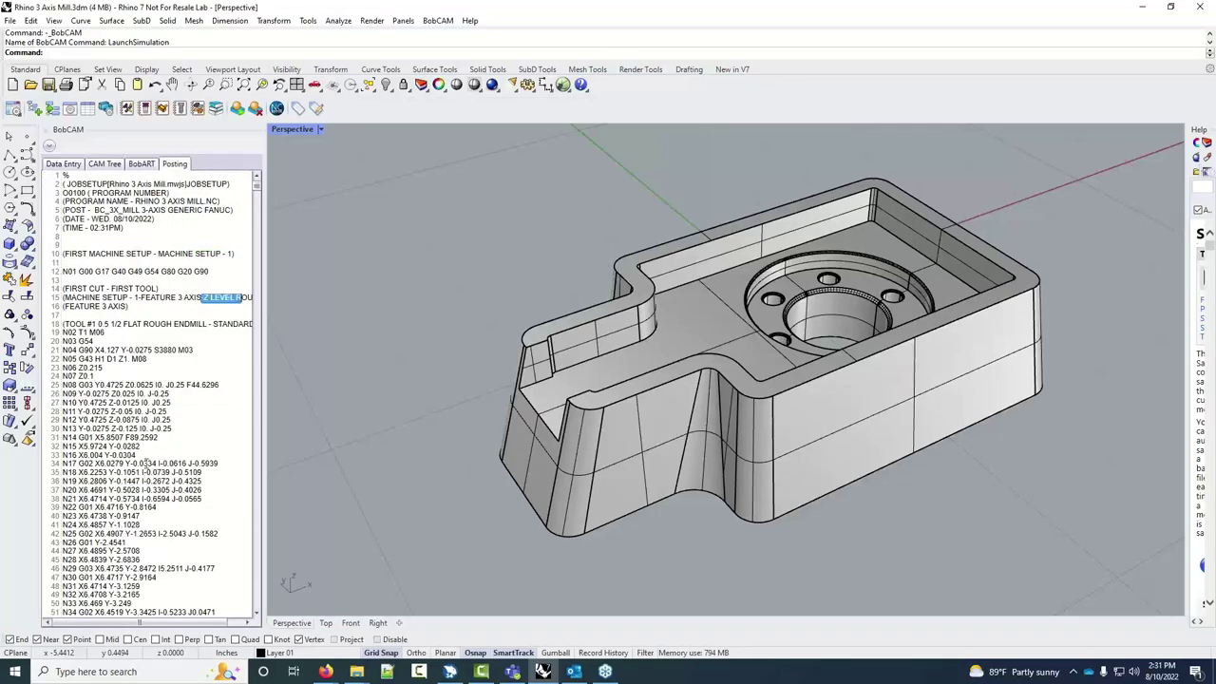
{"action": "scroll", "coordinate": [147, 462], "scroll_direction": "down", "scroll_amount": 20}
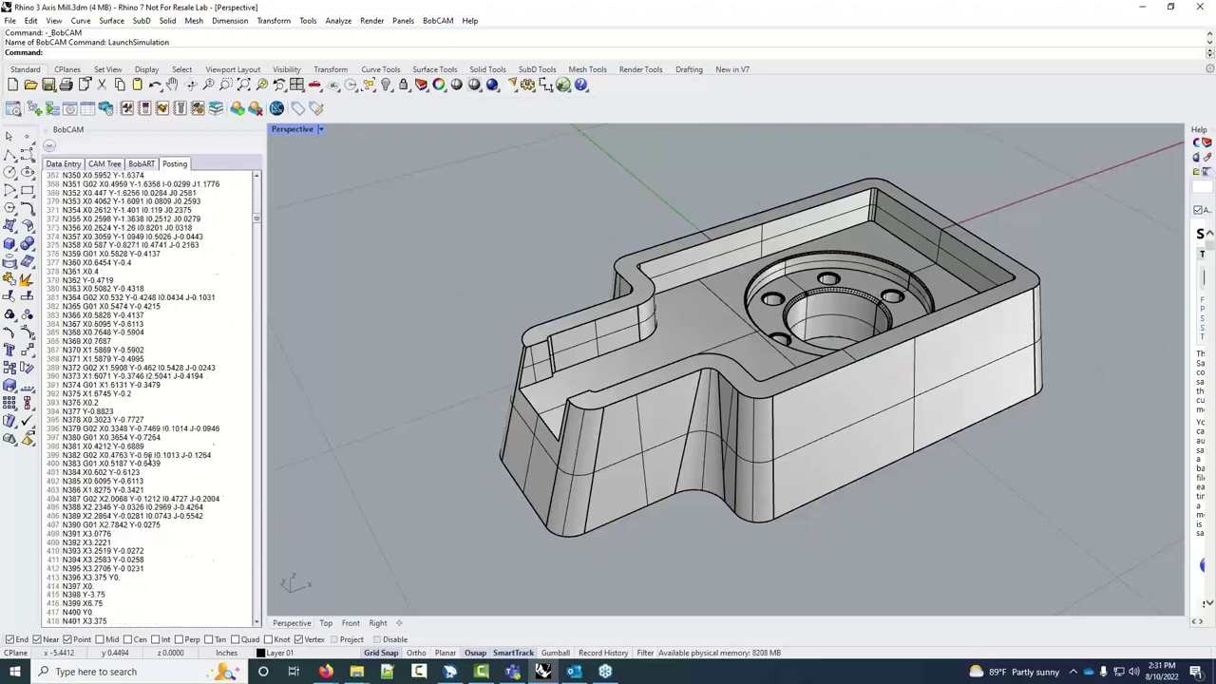
{"action": "scroll", "coordinate": [147, 463], "scroll_direction": "down", "scroll_amount": 20}
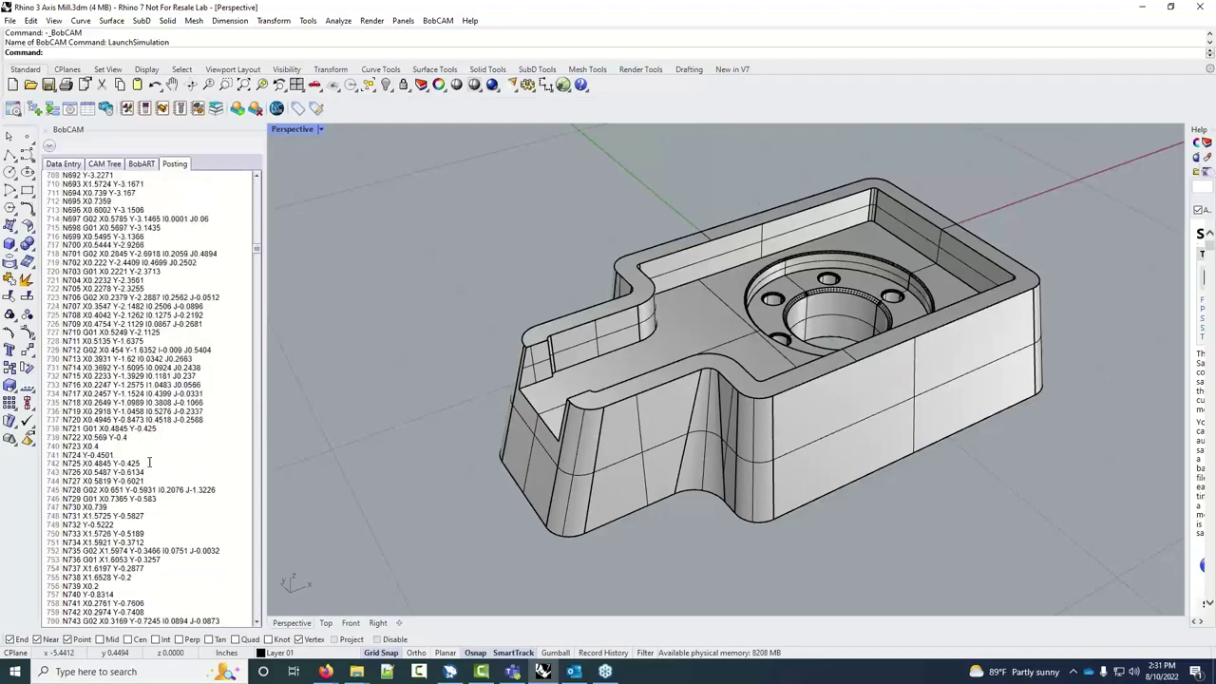
{"action": "scroll", "coordinate": [149, 462], "scroll_direction": "down", "scroll_amount": 12}
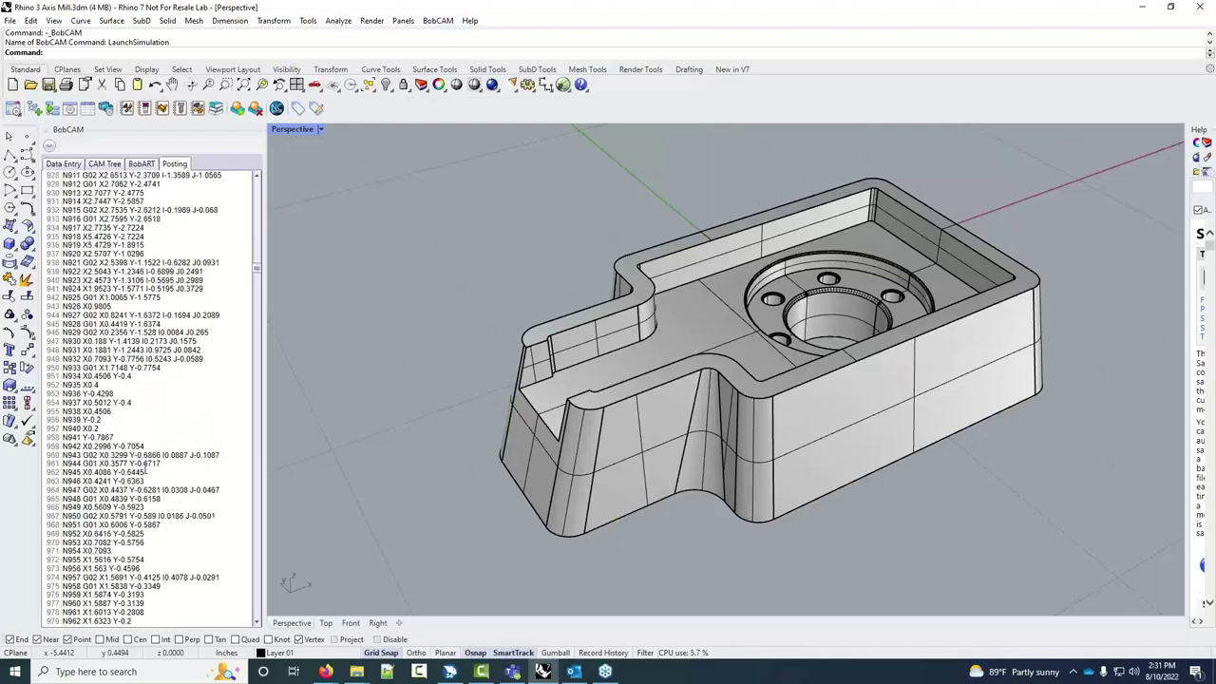
{"action": "scroll", "coordinate": [149, 472], "scroll_direction": "down", "scroll_amount": 6}
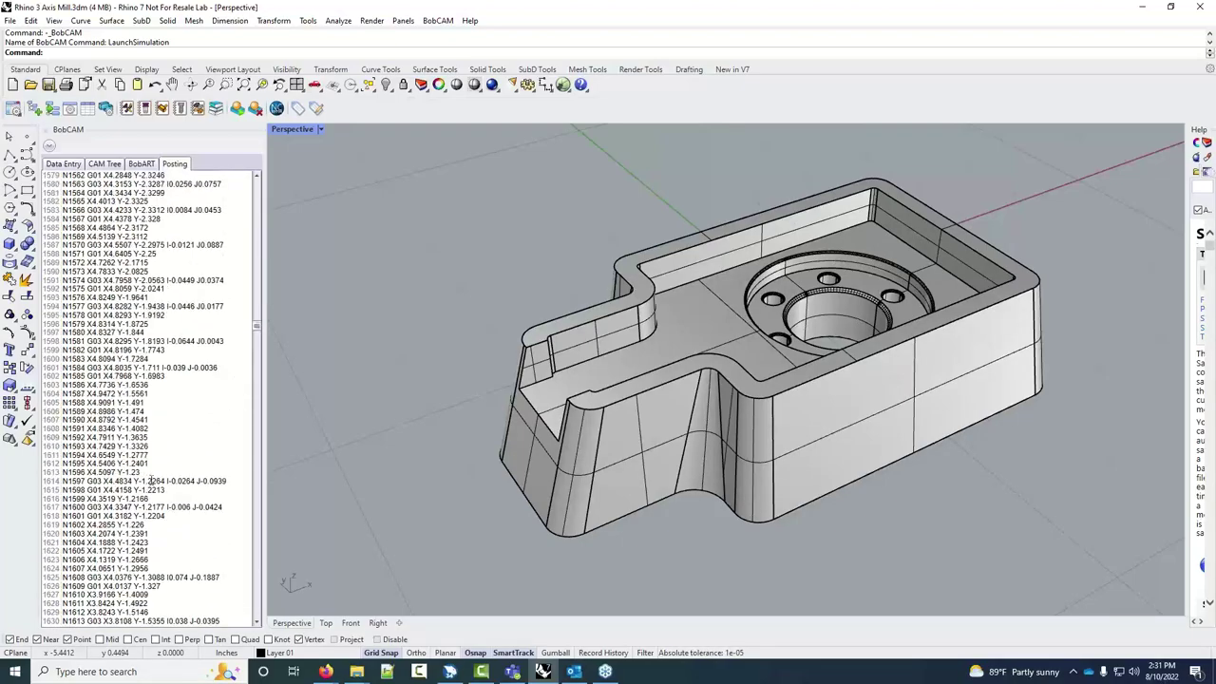
{"action": "scroll", "coordinate": [150, 480], "scroll_direction": "up", "scroll_amount": 3}
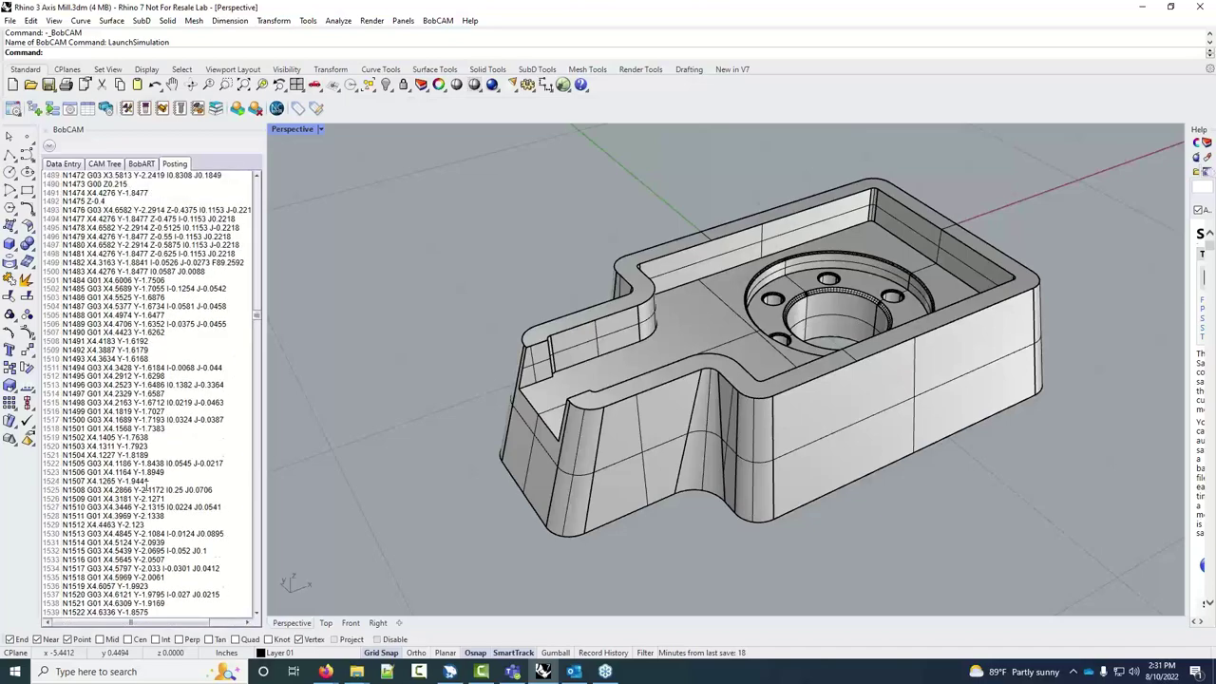
{"action": "scroll", "coordinate": [149, 472], "scroll_direction": "down", "scroll_amount": 12}
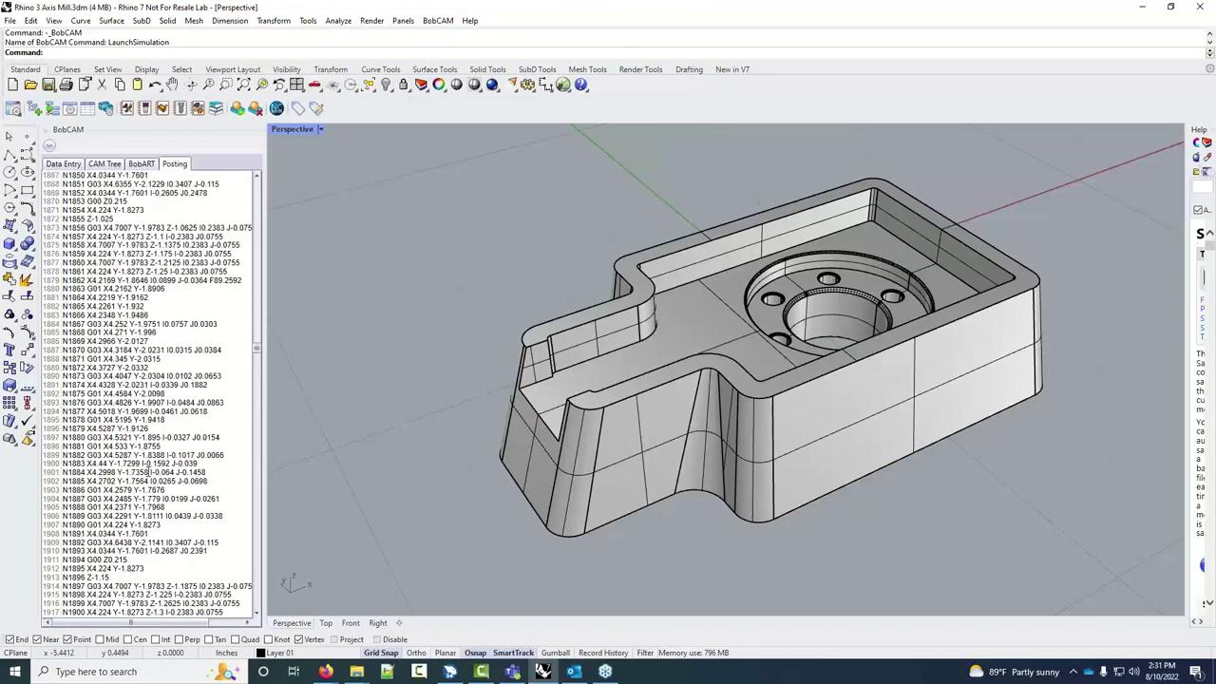
{"action": "scroll", "coordinate": [147, 471], "scroll_direction": "down", "scroll_amount": 8}
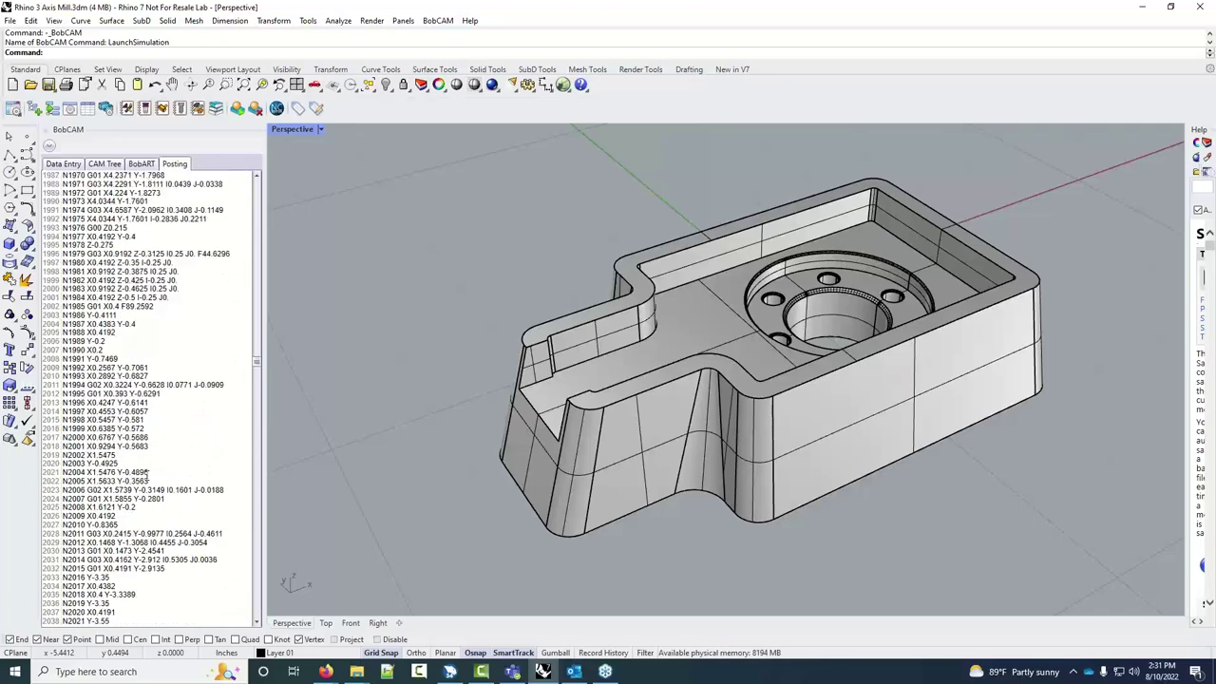
{"action": "scroll", "coordinate": [148, 480], "scroll_direction": "down", "scroll_amount": 2}
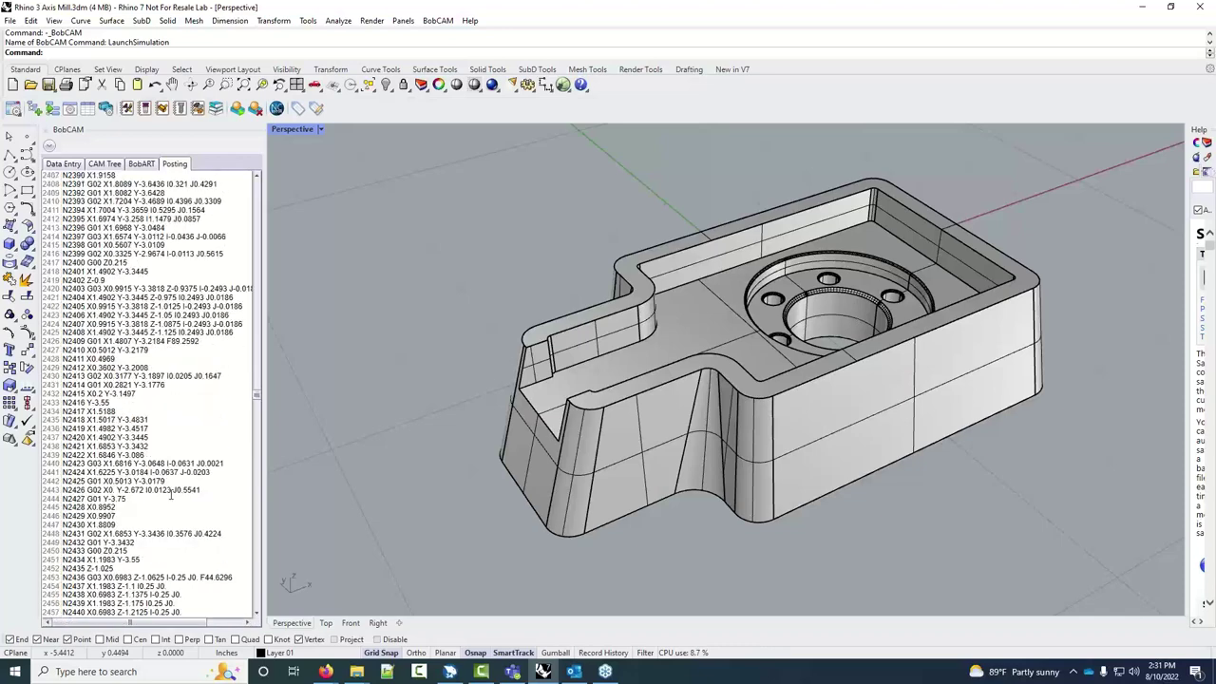
{"action": "scroll", "coordinate": [171, 494], "scroll_direction": "down", "scroll_amount": 7}
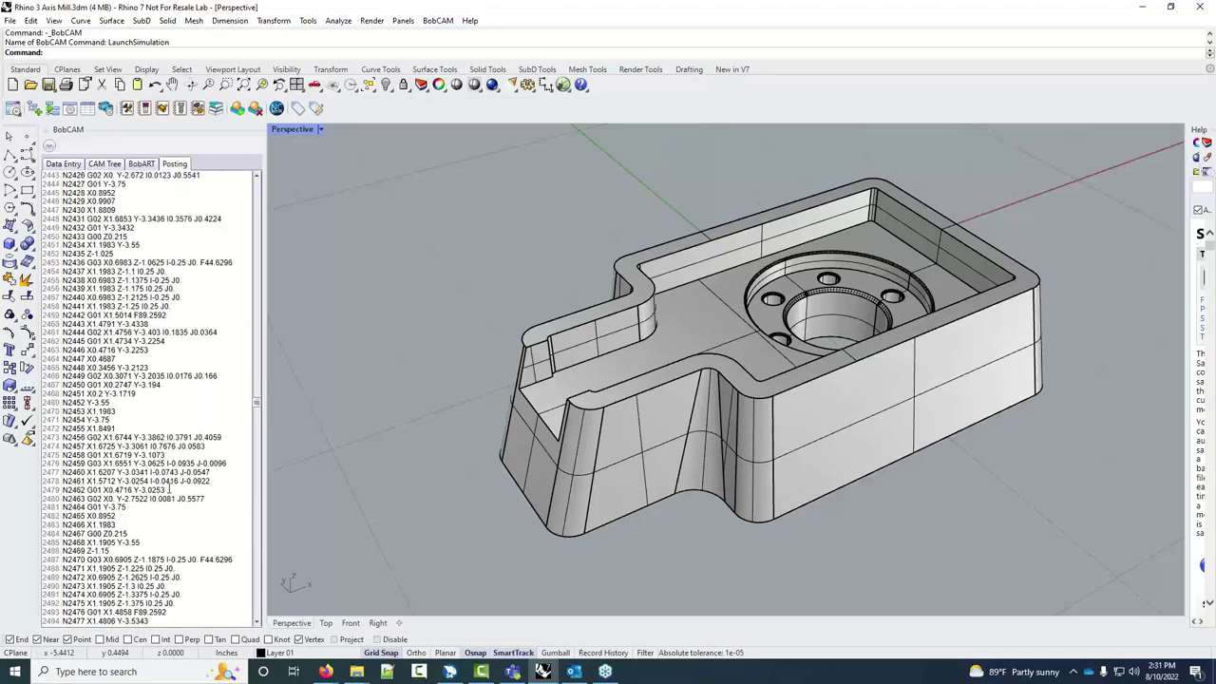
Repost the whole milling job, check the code ends with M30 near line 18884, return to the CAM Tree
{"action": "left_click", "coordinate": [109, 166]}
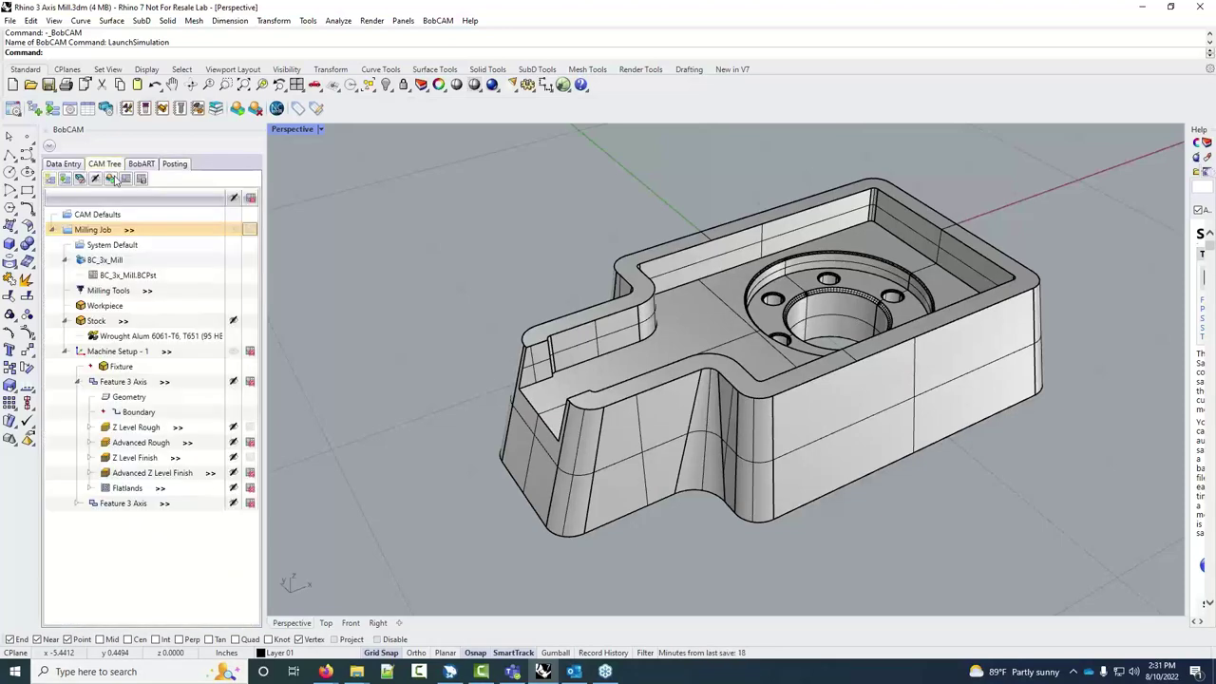
{"action": "left_click", "coordinate": [250, 352]}
{"action": "left_click", "coordinate": [251, 351]}
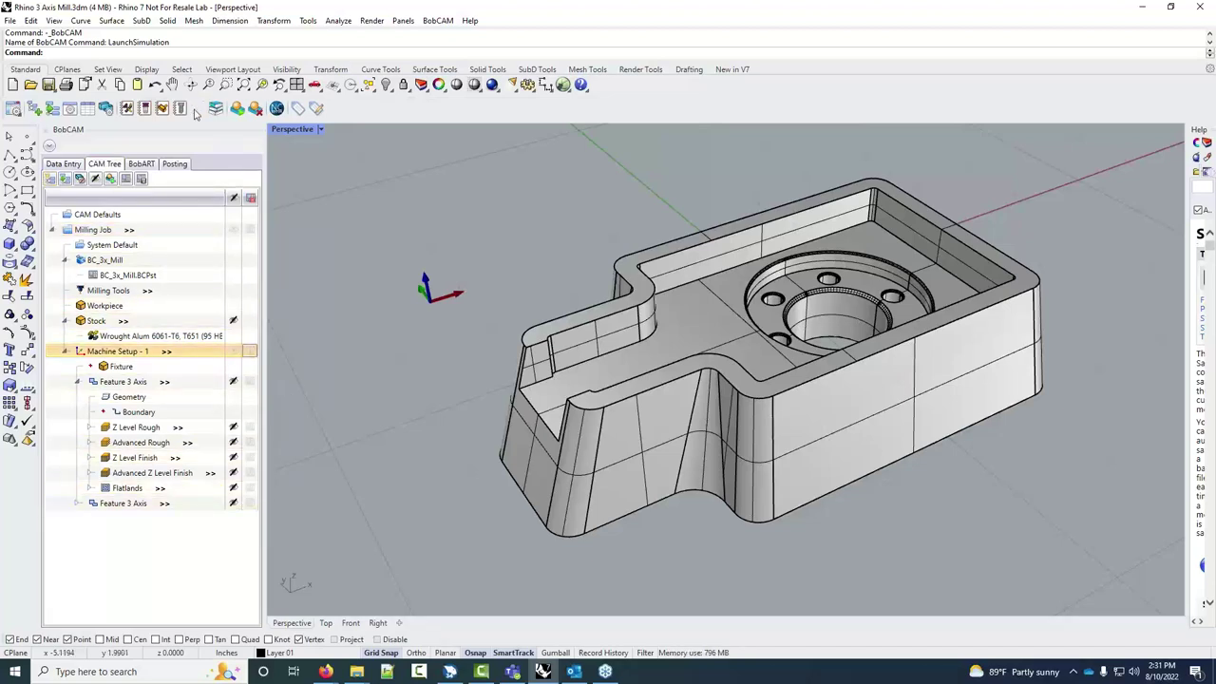
{"action": "left_click", "coordinate": [127, 180]}
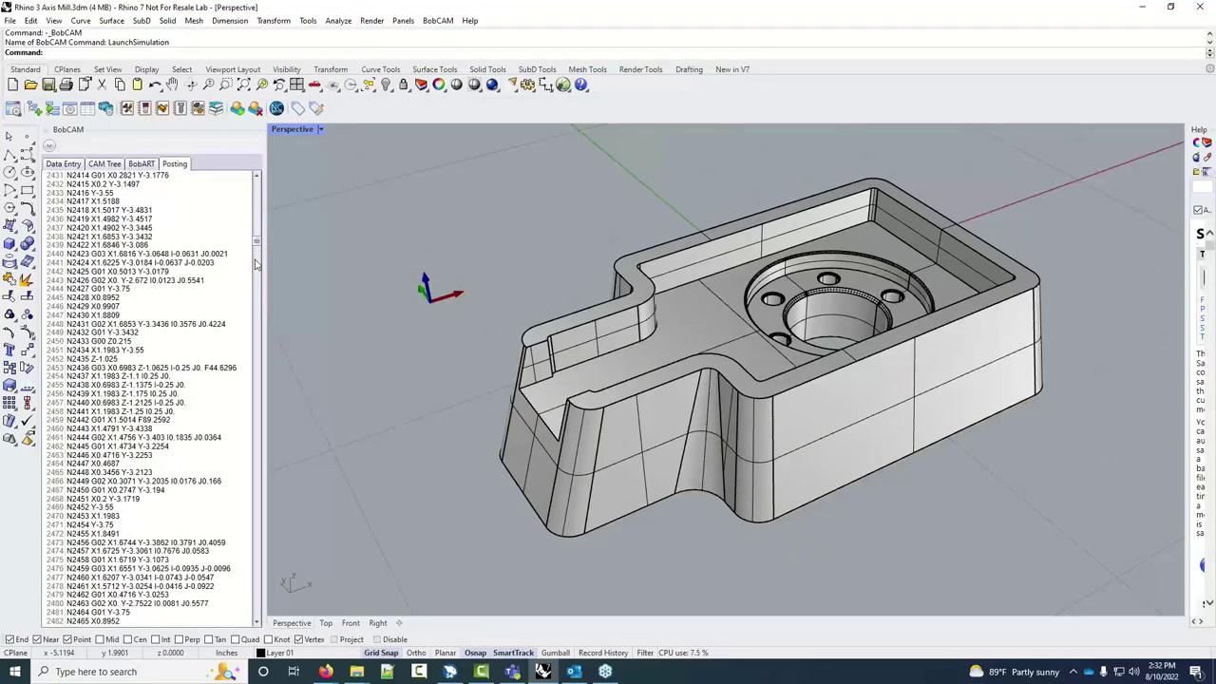
{"action": "left_click_drag", "start_coordinate": [256, 245], "coordinate": [237, 156]}
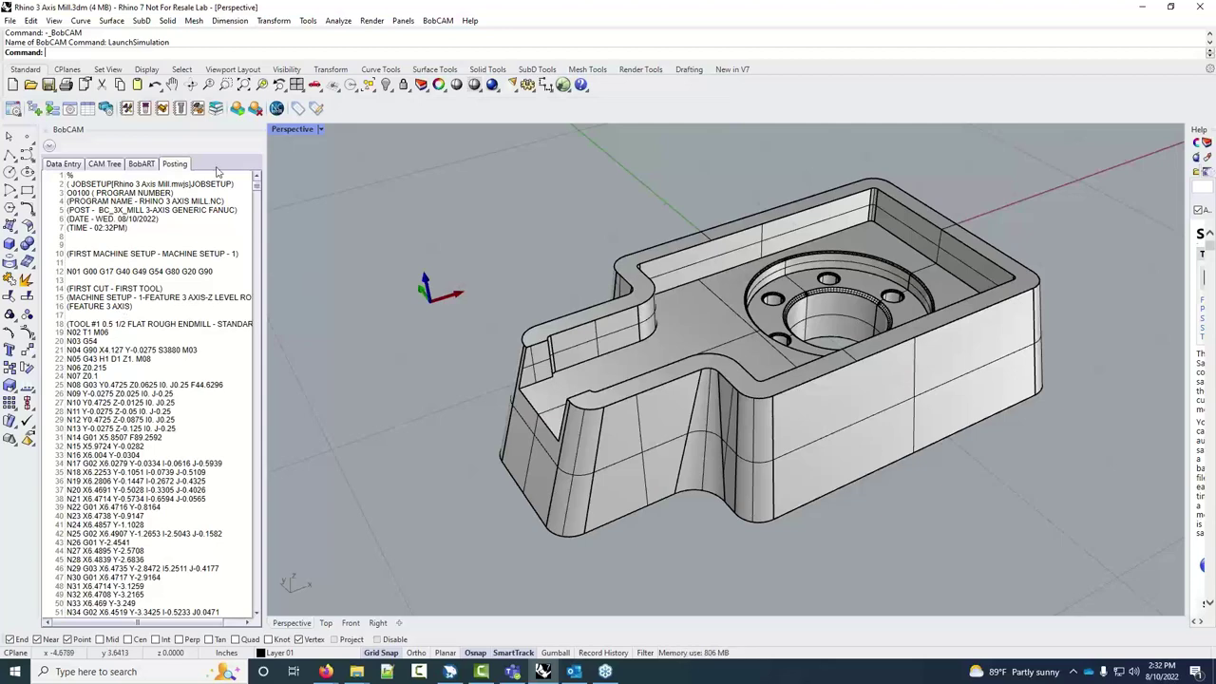
{"action": "left_click", "coordinate": [108, 165]}
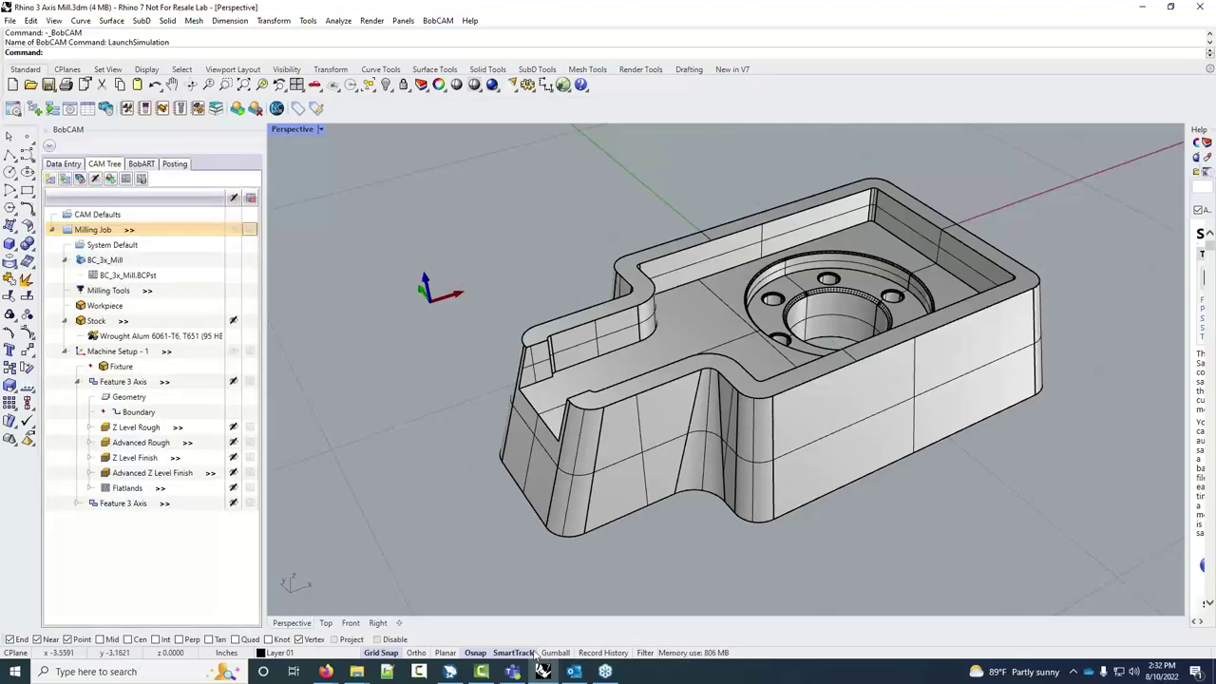
{"action": "scroll", "coordinate": [626, 404], "scroll_direction": "down", "scroll_amount": 3}
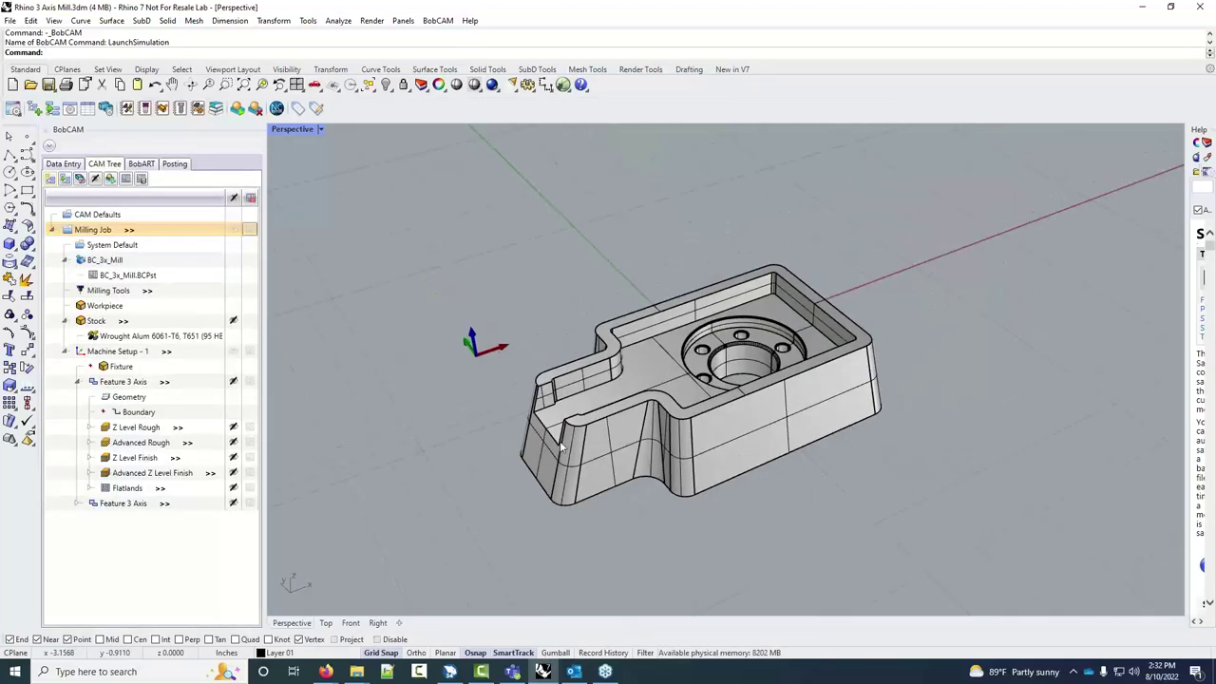
{"action": "middle_click", "coordinate": [667, 403]}
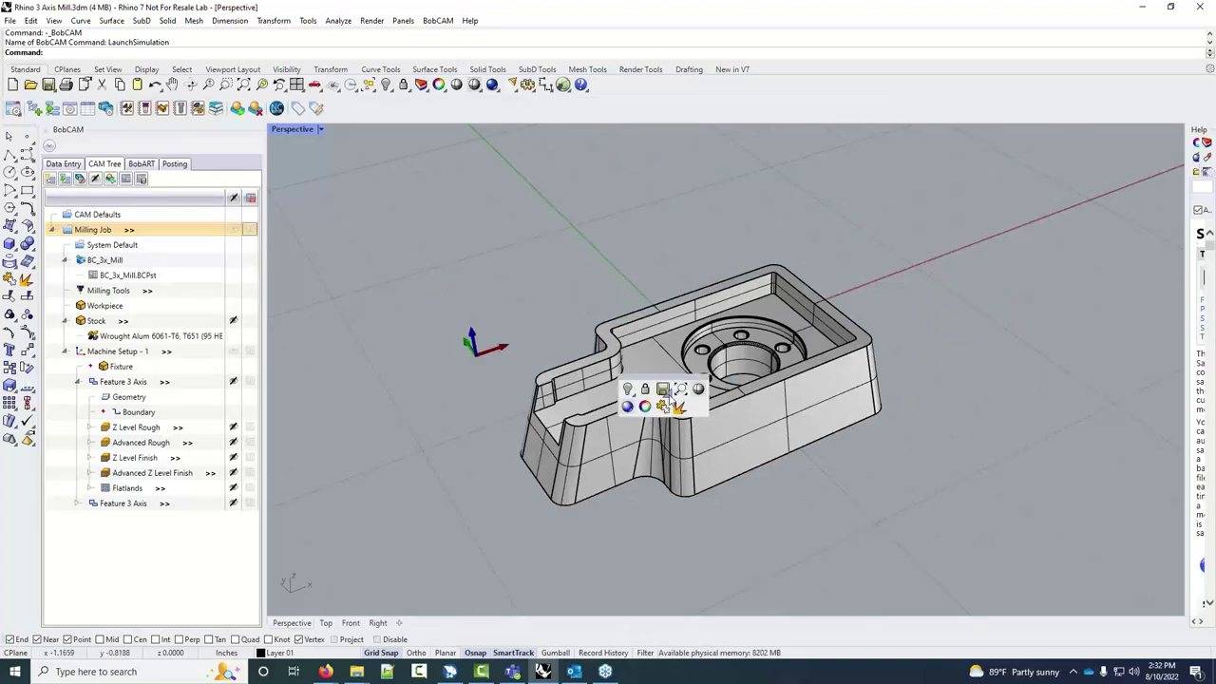
Review the Setup Sheets step in Firefox's CAM Quick Guide, then minimize the browser back to Rhino
{"action": "right_click", "coordinate": [678, 549]}
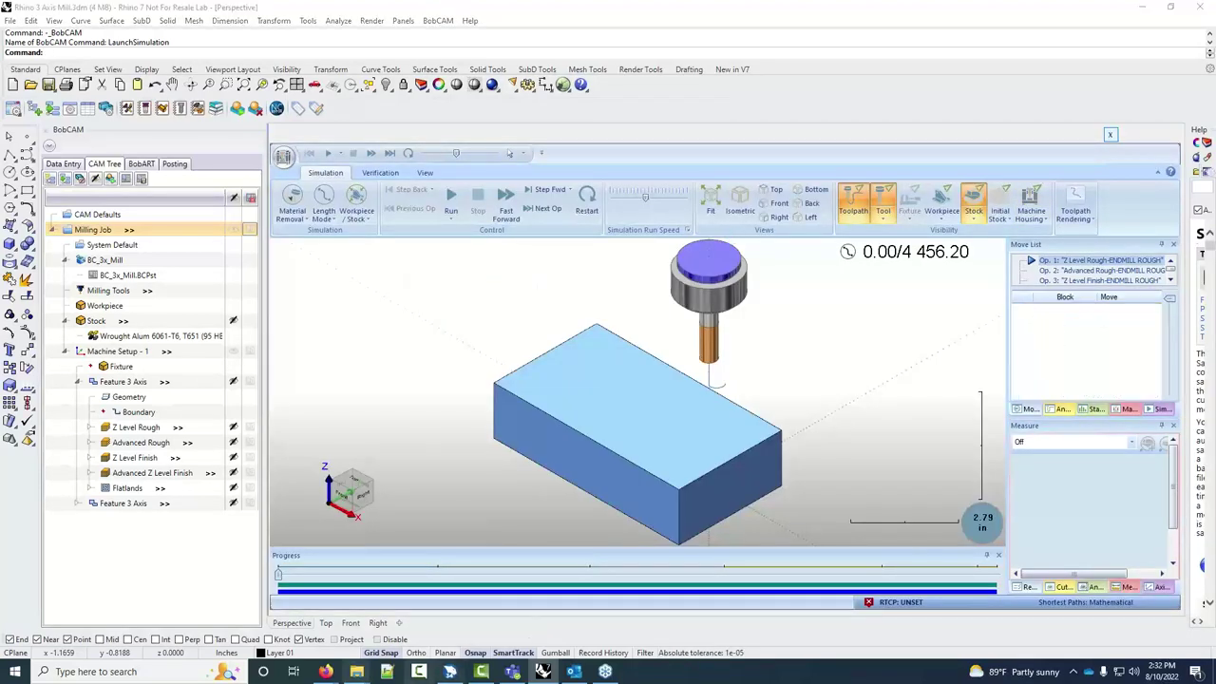
{"action": "left_click", "coordinate": [325, 671]}
{"action": "left_click", "coordinate": [455, 596]}
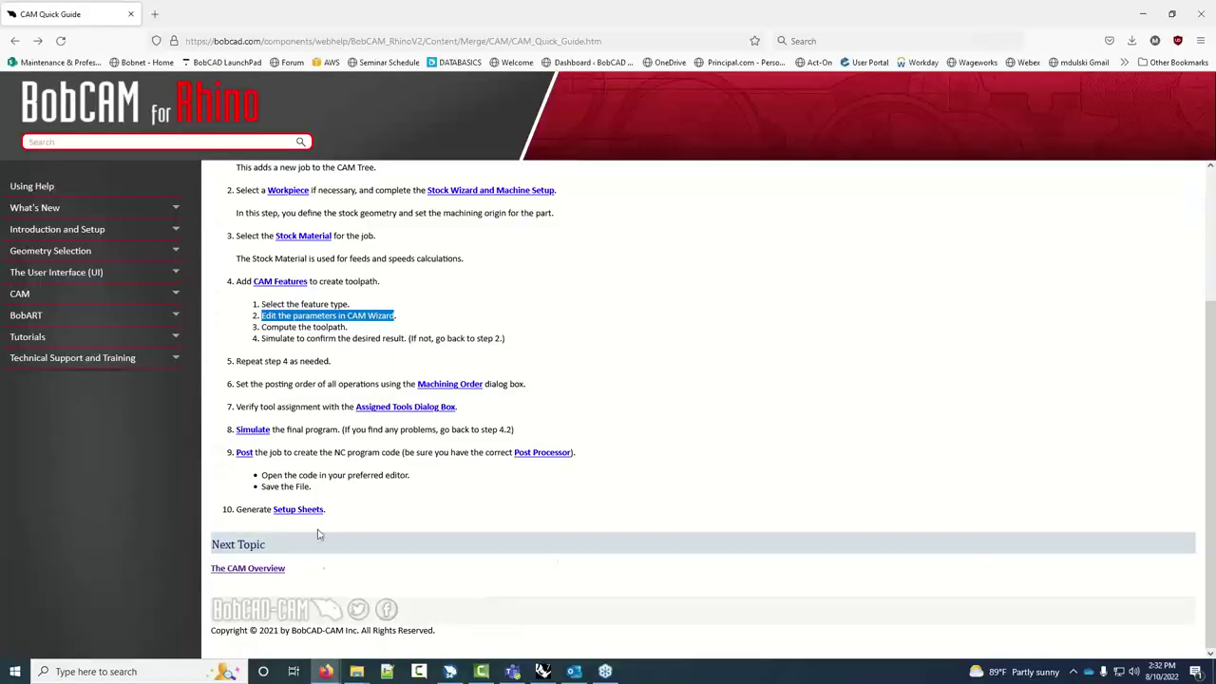
{"action": "left_click_drag", "start_coordinate": [326, 513], "coordinate": [263, 520]}
{"action": "left_click", "coordinate": [236, 522]}
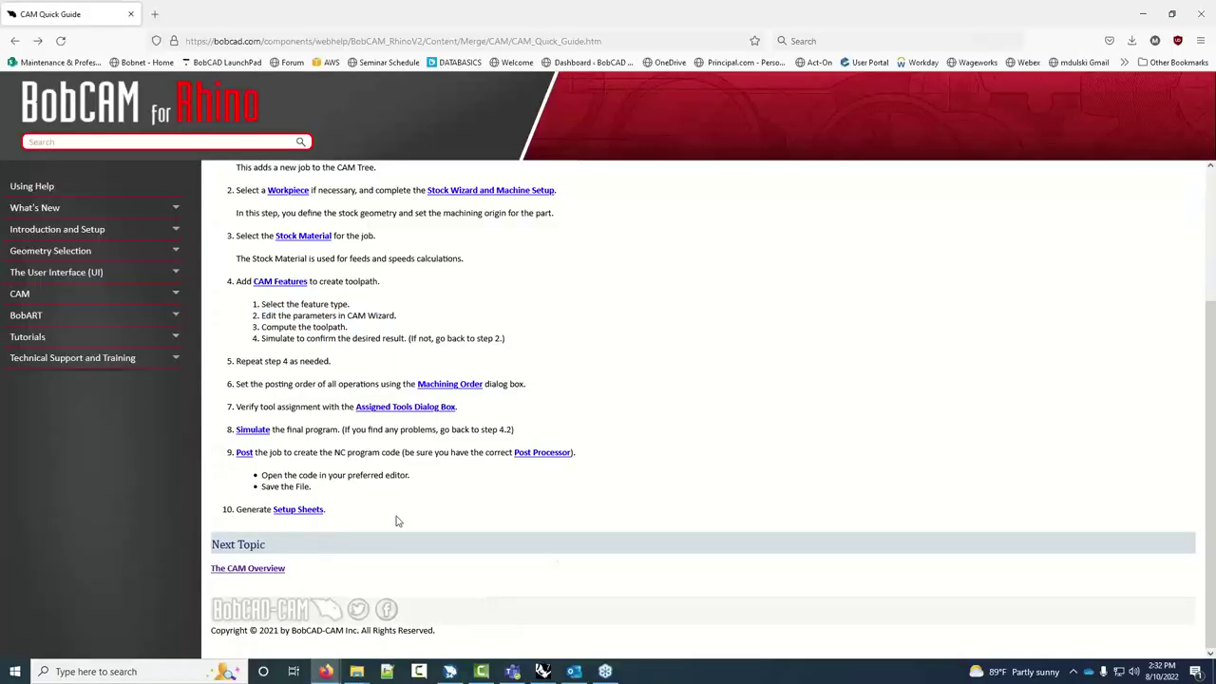
{"action": "left_click", "coordinate": [1142, 13]}
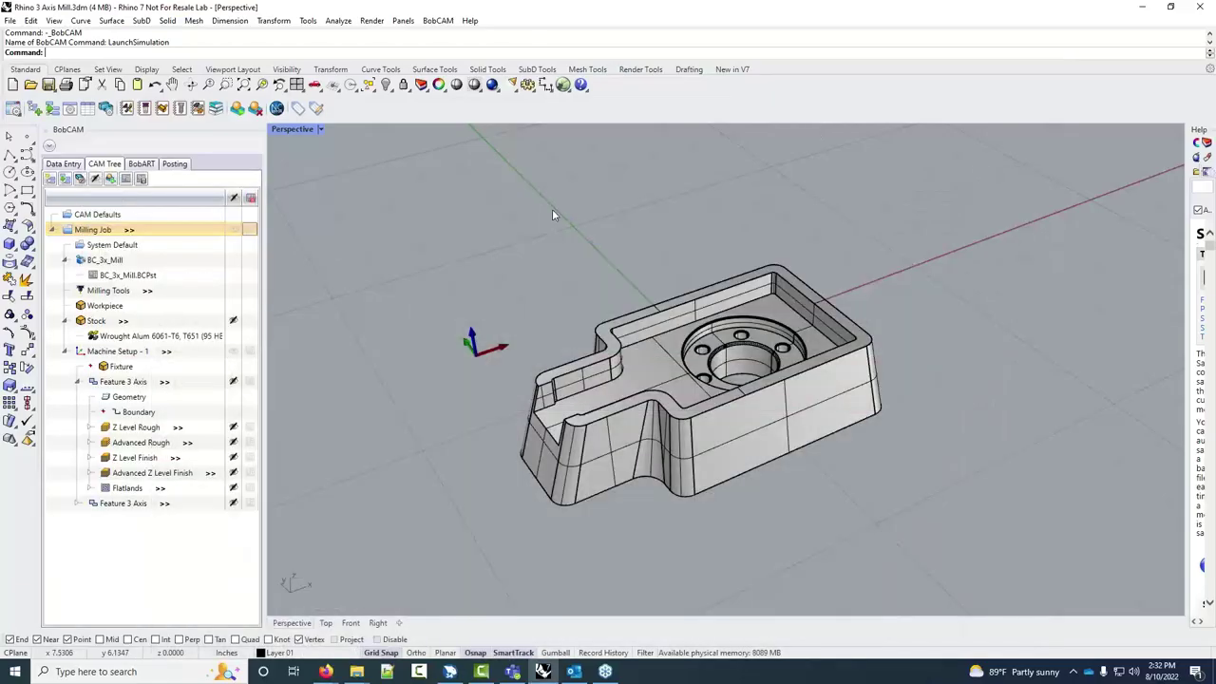
Generate a setup sheet for the Milling Job using the Full Setup Sheet template
{"action": "right_click", "coordinate": [107, 233]}
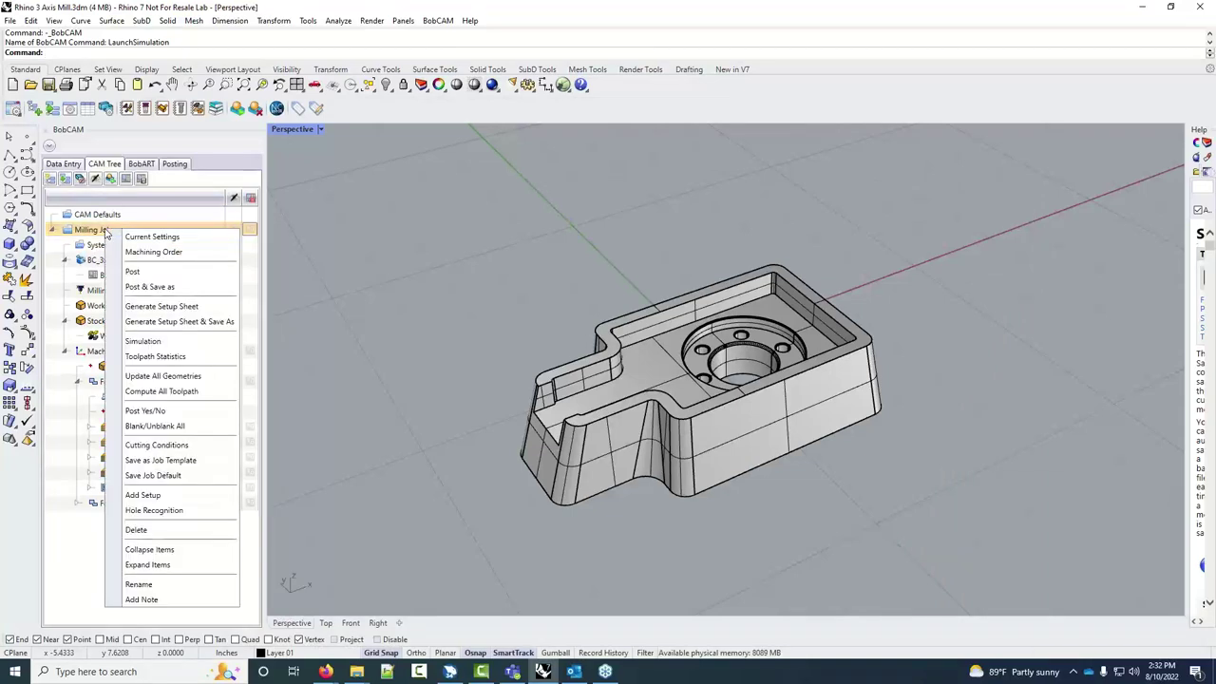
{"action": "left_click", "coordinate": [143, 308]}
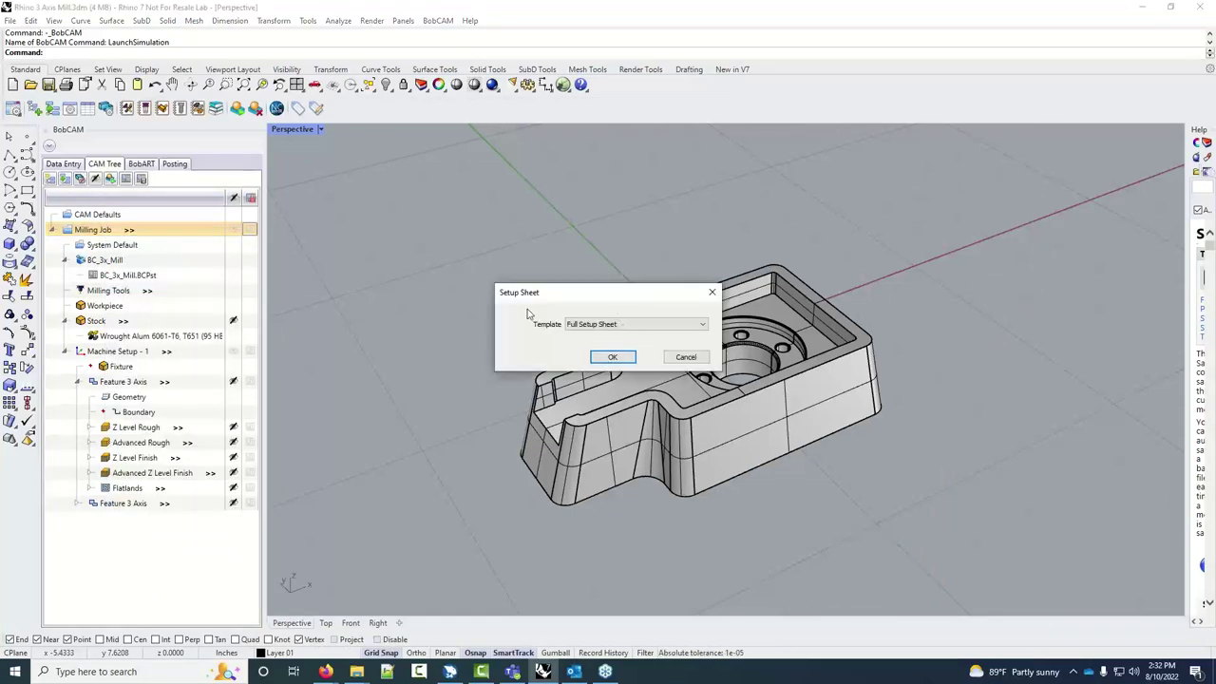
{"action": "left_click", "coordinate": [596, 325]}
{"action": "left_click", "coordinate": [596, 325]}
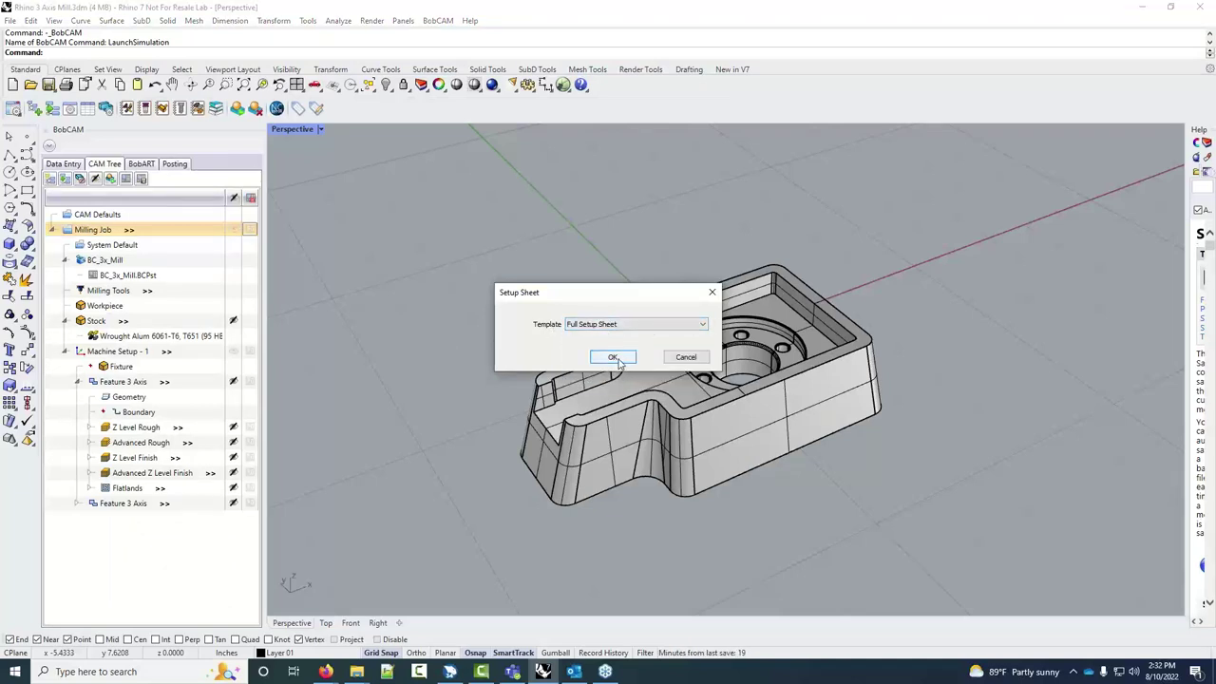
{"action": "left_click", "coordinate": [614, 357]}
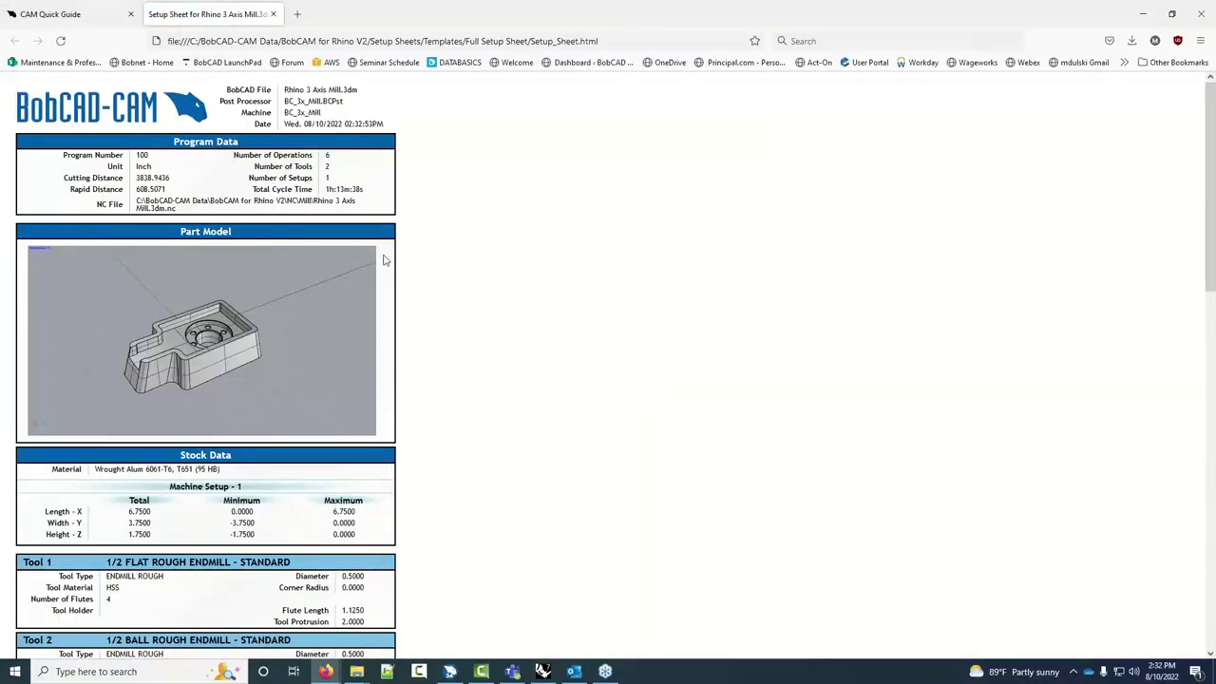
Check the sheet header: file name, machine, date, rapid distance 608.5071 and 6 operations
{"action": "left_click_drag", "start_coordinate": [287, 90], "coordinate": [358, 91]}
{"action": "left_click_drag", "start_coordinate": [283, 110], "coordinate": [400, 127]}
{"action": "left_click", "coordinate": [296, 182]}
{"action": "left_click_drag", "start_coordinate": [175, 186], "coordinate": [102, 194]}
{"action": "left_click_drag", "start_coordinate": [339, 156], "coordinate": [325, 191]}
Scroll through stock material and operations, noting Operation 4's 21m:24s cycle time, then back up
{"action": "scroll", "coordinate": [309, 335], "scroll_direction": "down", "scroll_amount": 3}
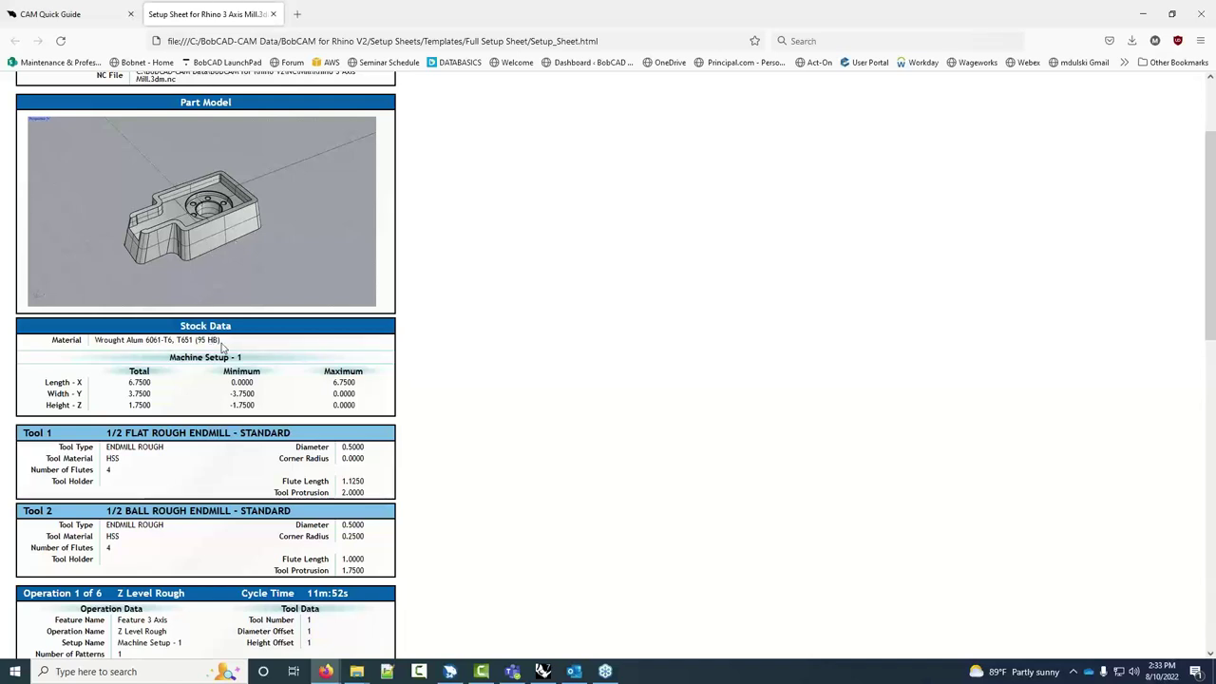
{"action": "left_click_drag", "start_coordinate": [220, 341], "coordinate": [374, 406]}
{"action": "scroll", "coordinate": [374, 406], "scroll_direction": "down", "scroll_amount": 2}
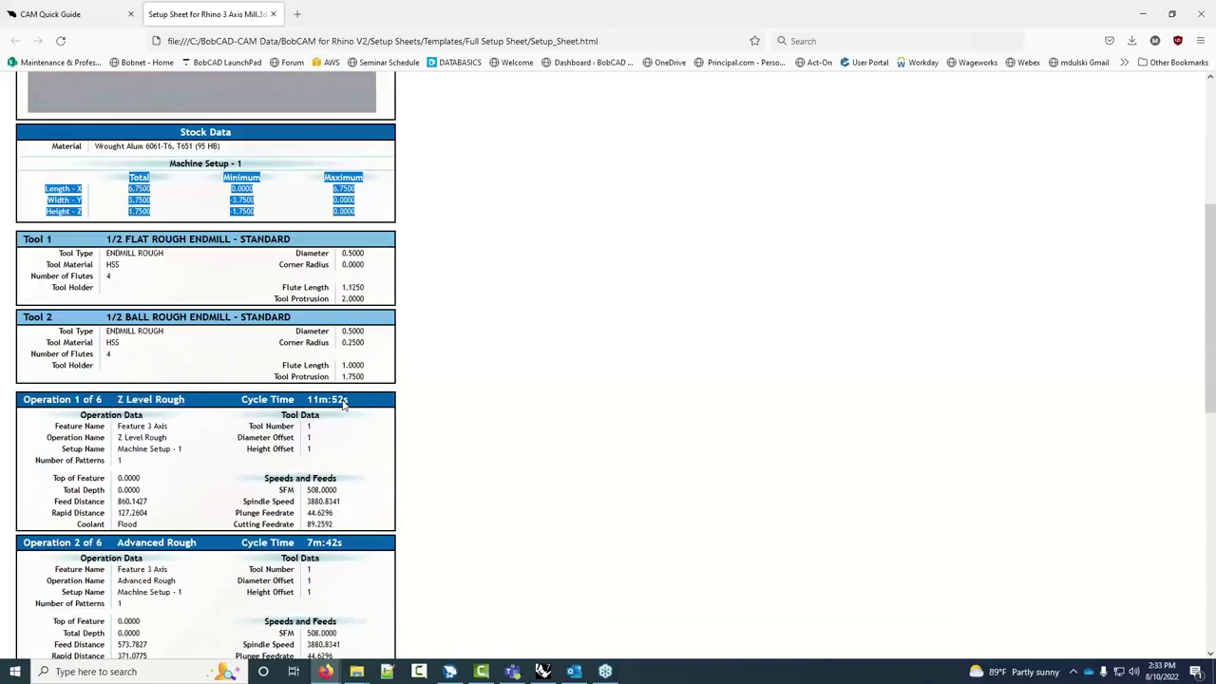
{"action": "left_click_drag", "start_coordinate": [365, 298], "coordinate": [339, 300]}
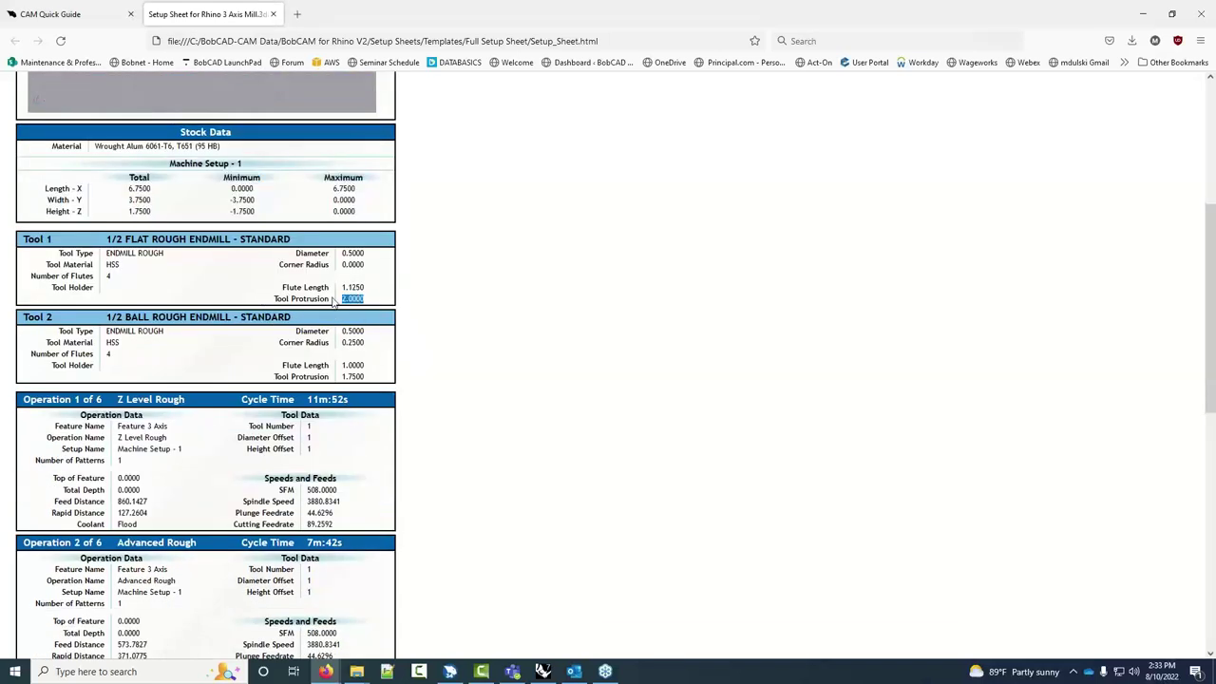
{"action": "scroll", "coordinate": [274, 361], "scroll_direction": "down", "scroll_amount": 2}
{"action": "scroll", "coordinate": [266, 328], "scroll_direction": "down", "scroll_amount": 5}
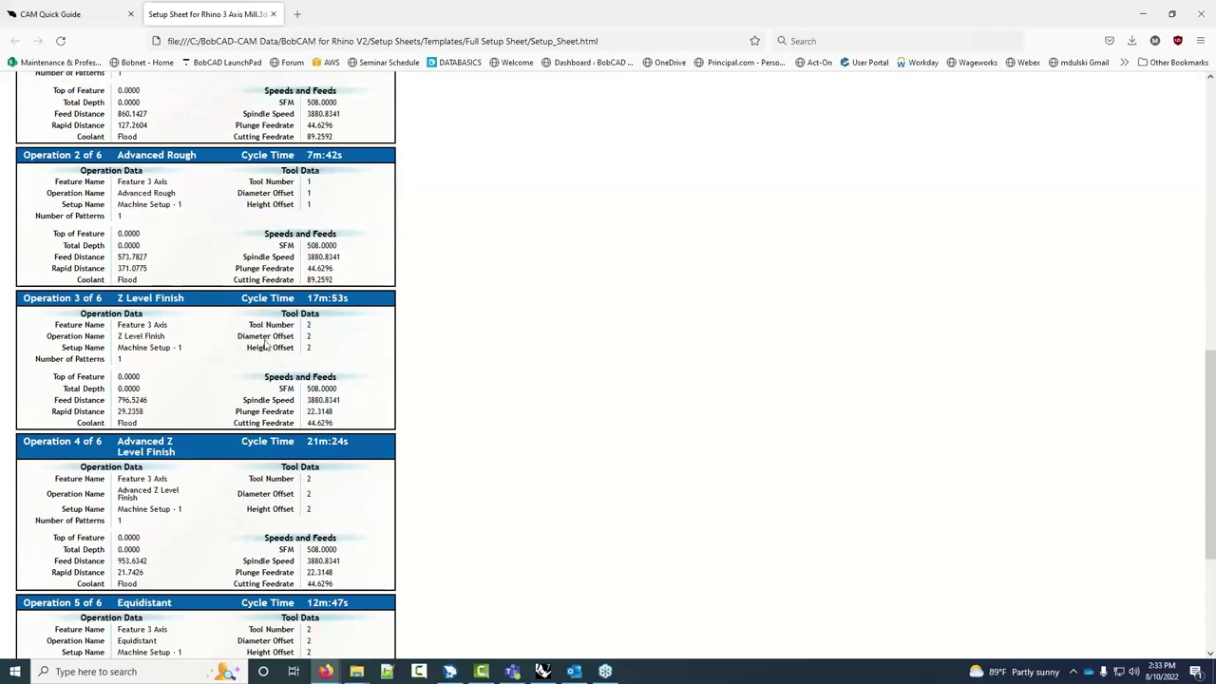
{"action": "left_click_drag", "start_coordinate": [352, 209], "coordinate": [306, 209]}
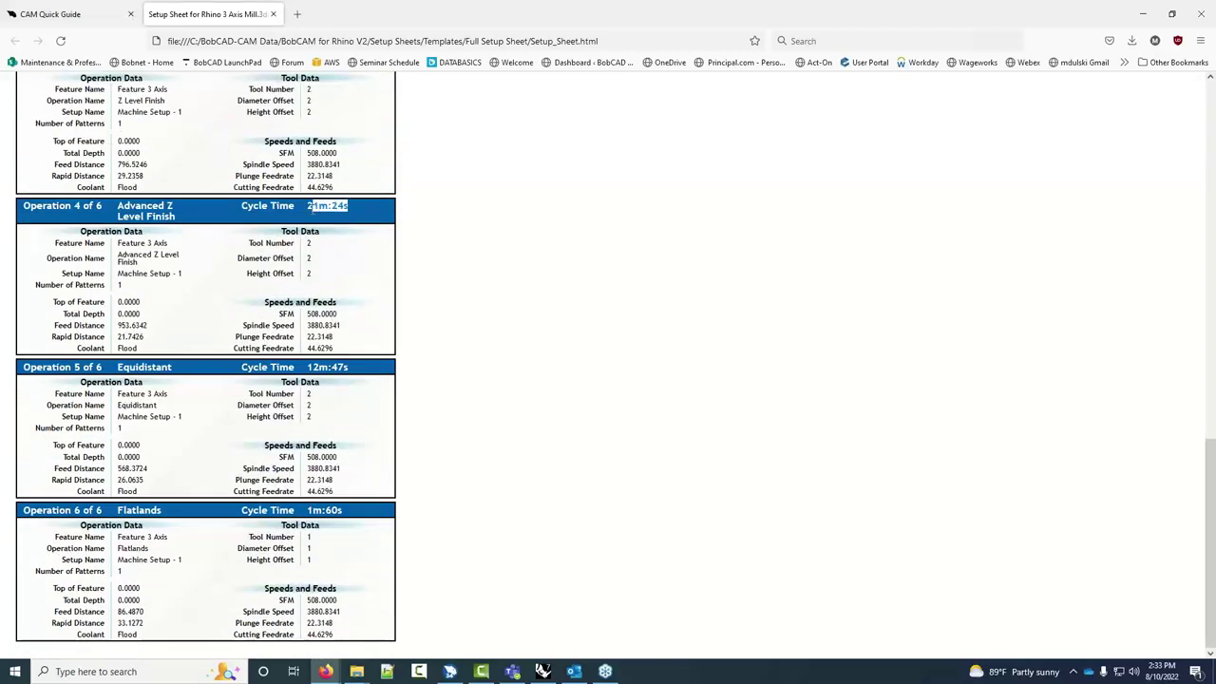
{"action": "left_click", "coordinate": [354, 372]}
{"action": "left_click_drag", "start_coordinate": [353, 372], "coordinate": [304, 374]}
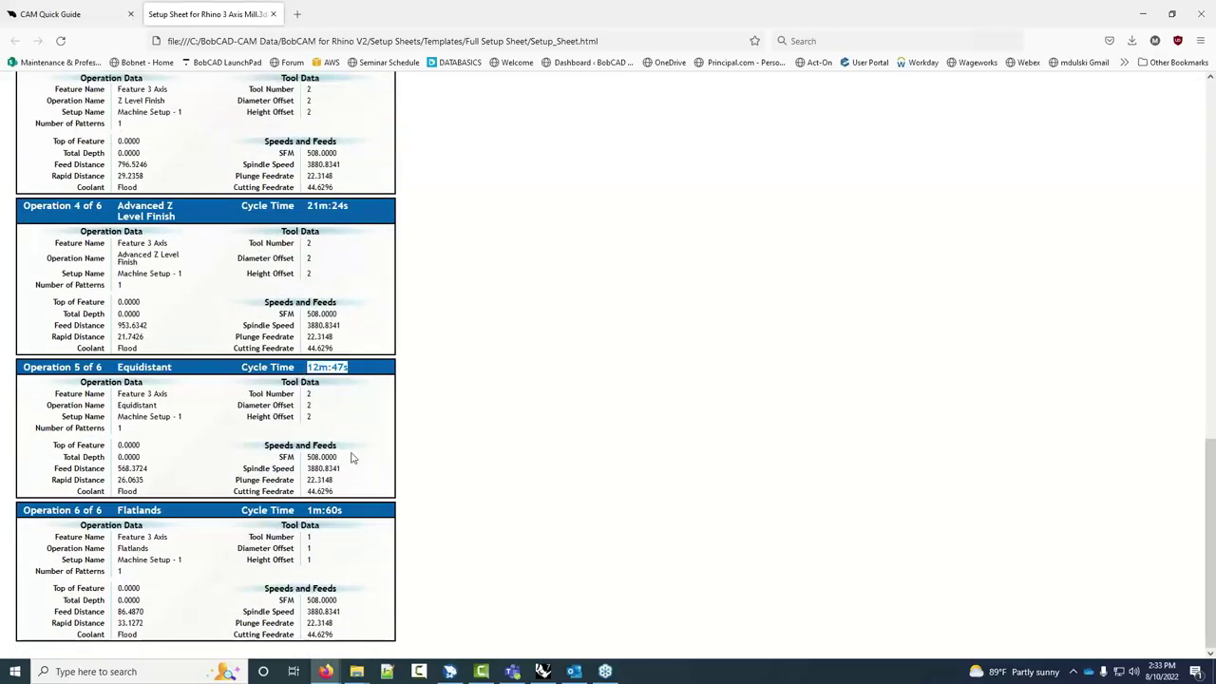
{"action": "scroll", "coordinate": [347, 466], "scroll_direction": "up", "scroll_amount": 3}
{"action": "scroll", "coordinate": [347, 466], "scroll_direction": "up", "scroll_amount": 8}
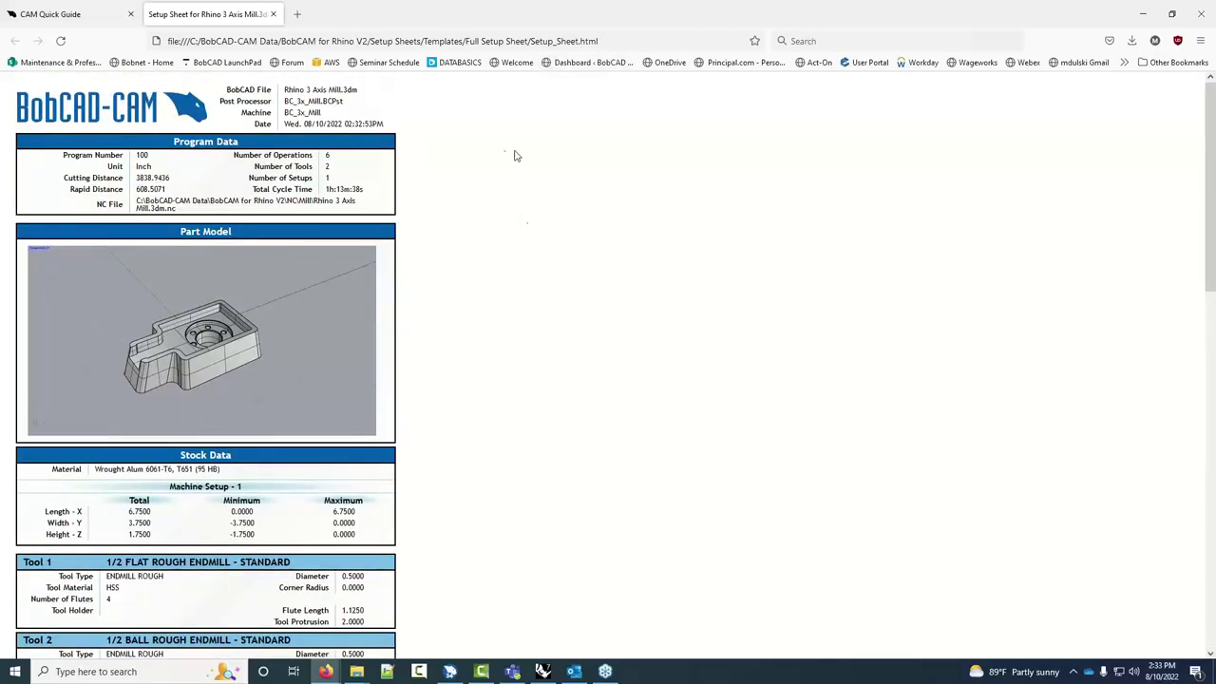
Open the print preview with Ctrl+P: 3 portrait sheets to Microsoft Print to PDF
{"action": "right_click", "coordinate": [430, 219]}
{"action": "left_click", "coordinate": [451, 190]}
{"action": "right_click", "coordinate": [460, 225]}
{"action": "left_click", "coordinate": [614, 374]}
{"action": "right_click", "coordinate": [431, 207]}
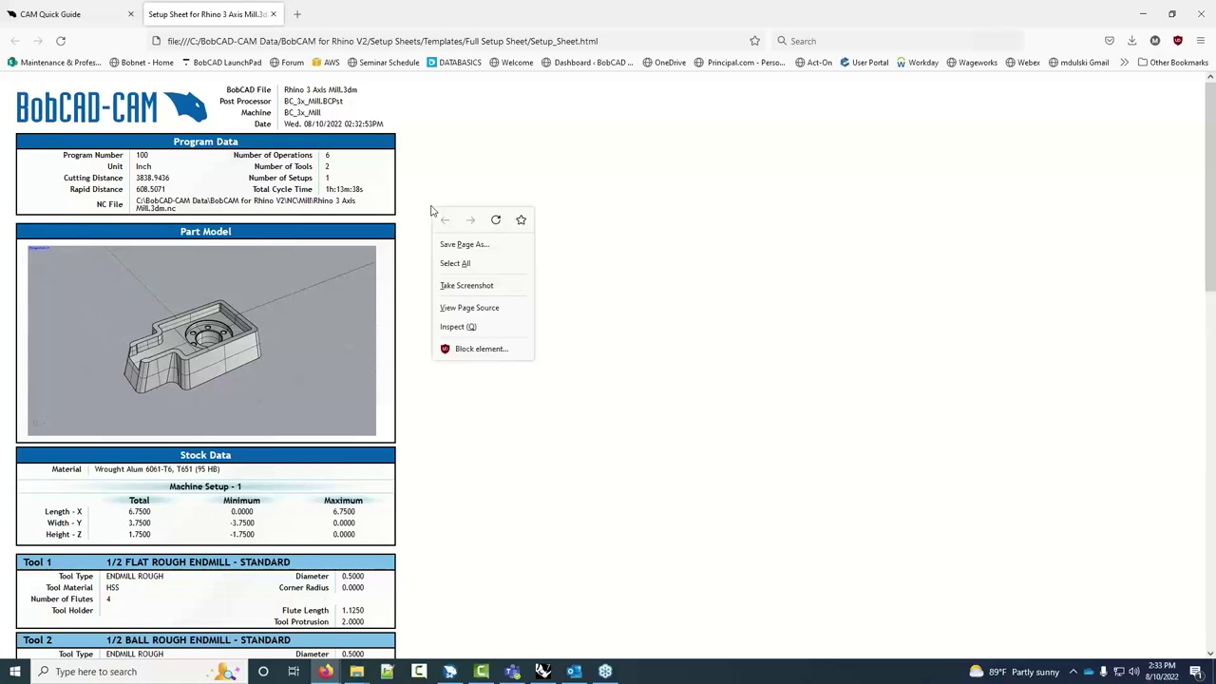
{"action": "left_click", "coordinate": [528, 428]}
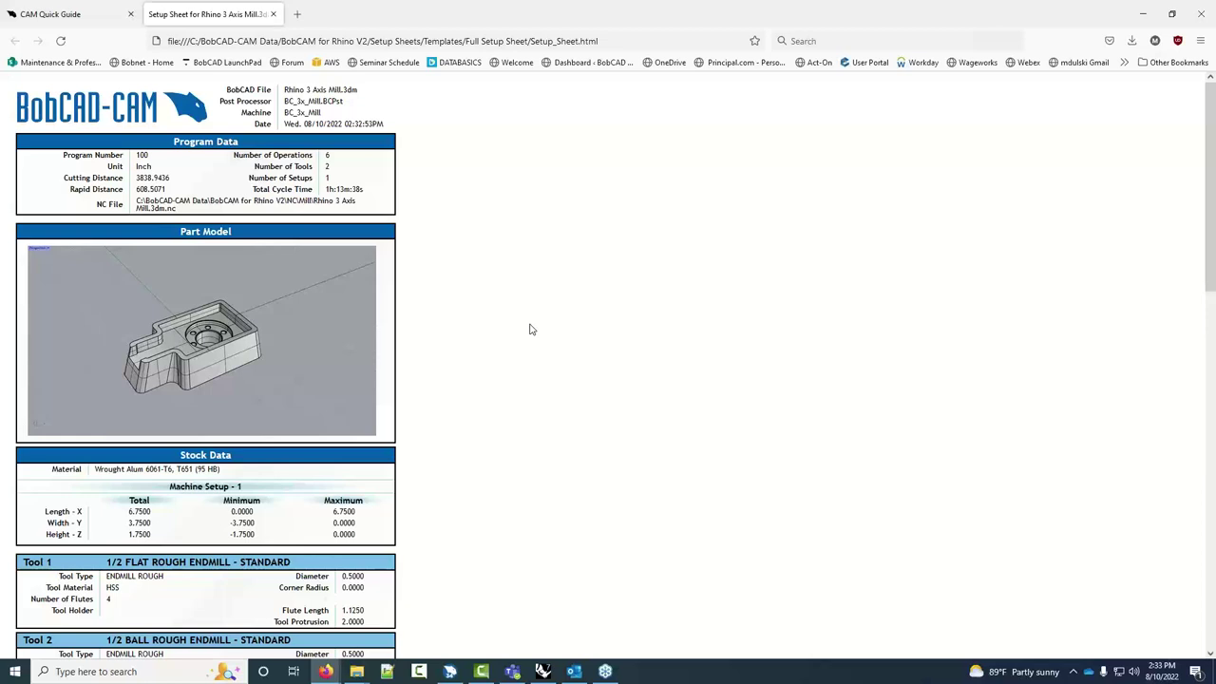
{"action": "key", "text": "ctrl+p"}
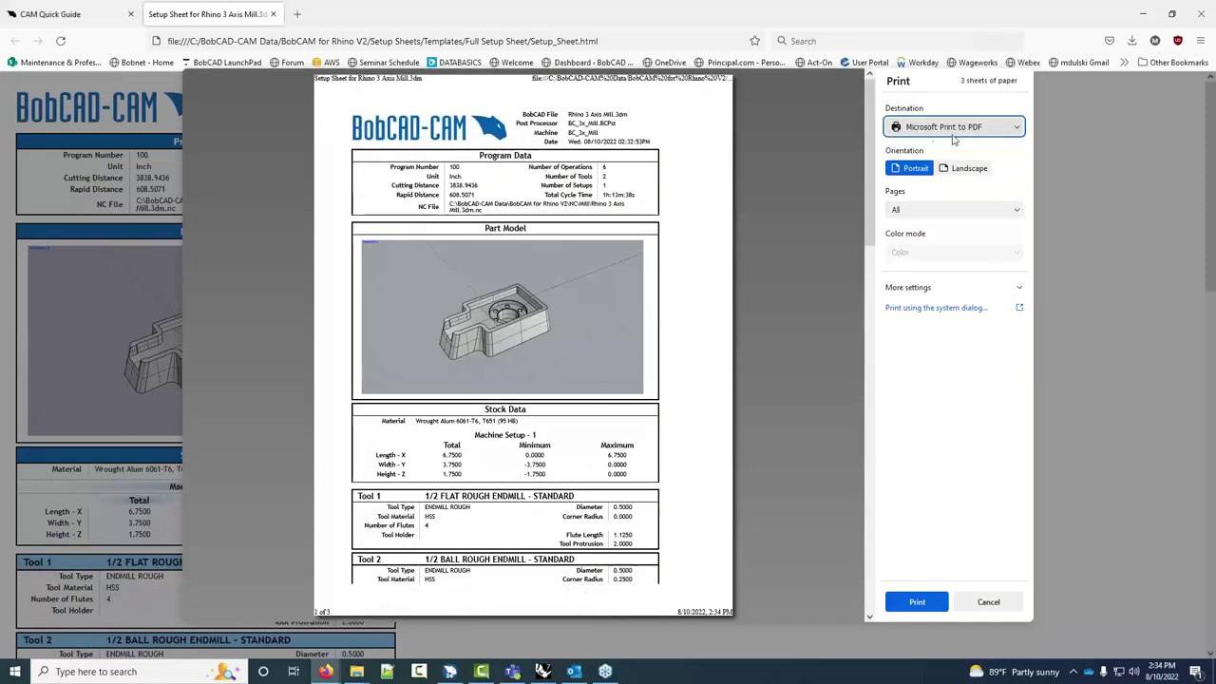
Check the print destinations, keep Microsoft Print to PDF, and cancel without printing
{"action": "left_click", "coordinate": [988, 129]}
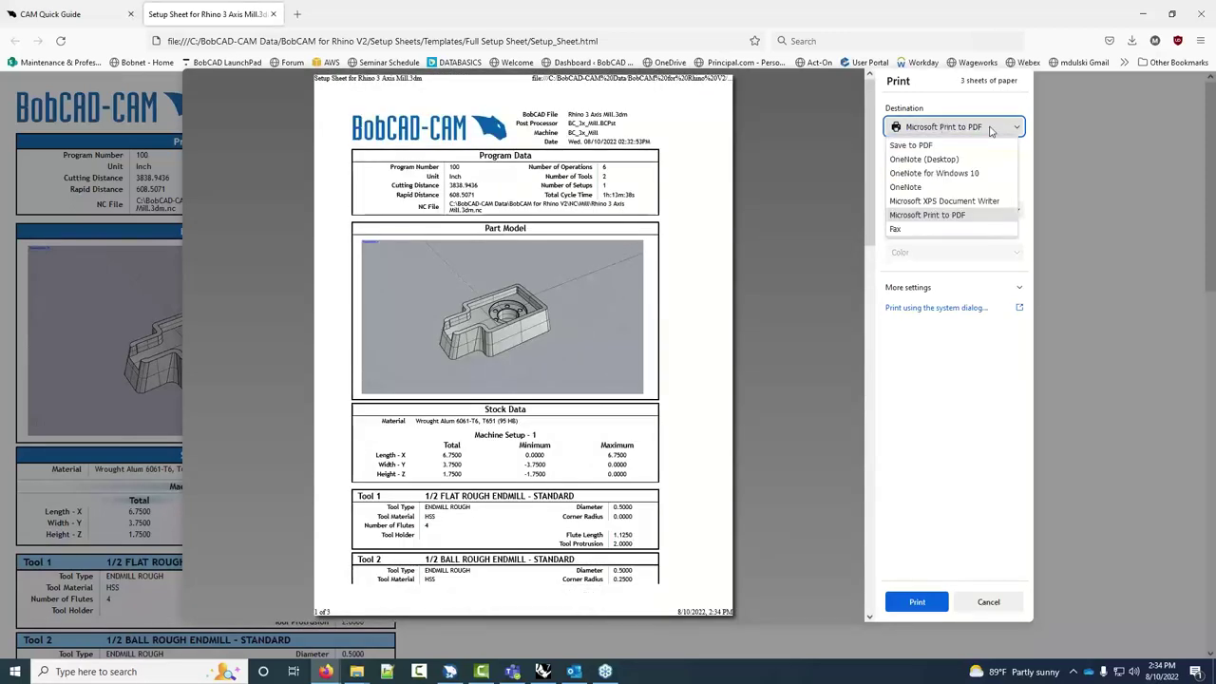
{"action": "left_click", "coordinate": [990, 130]}
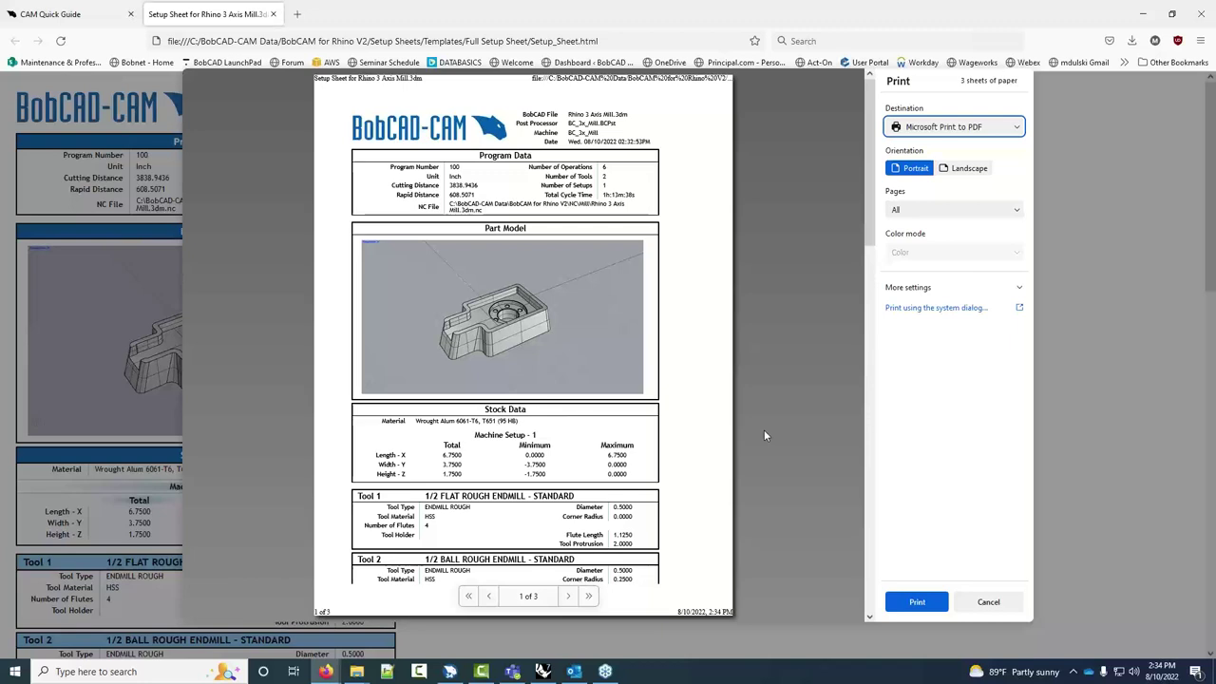
{"action": "left_click", "coordinate": [954, 126]}
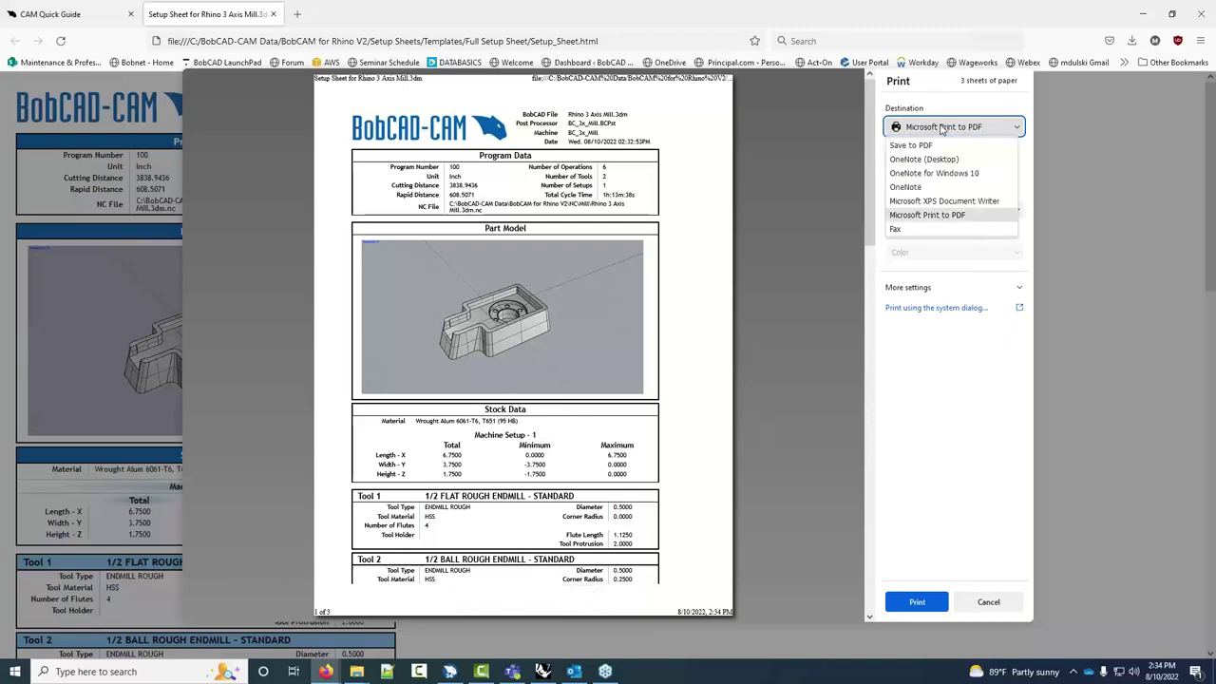
{"action": "left_click", "coordinate": [935, 400]}
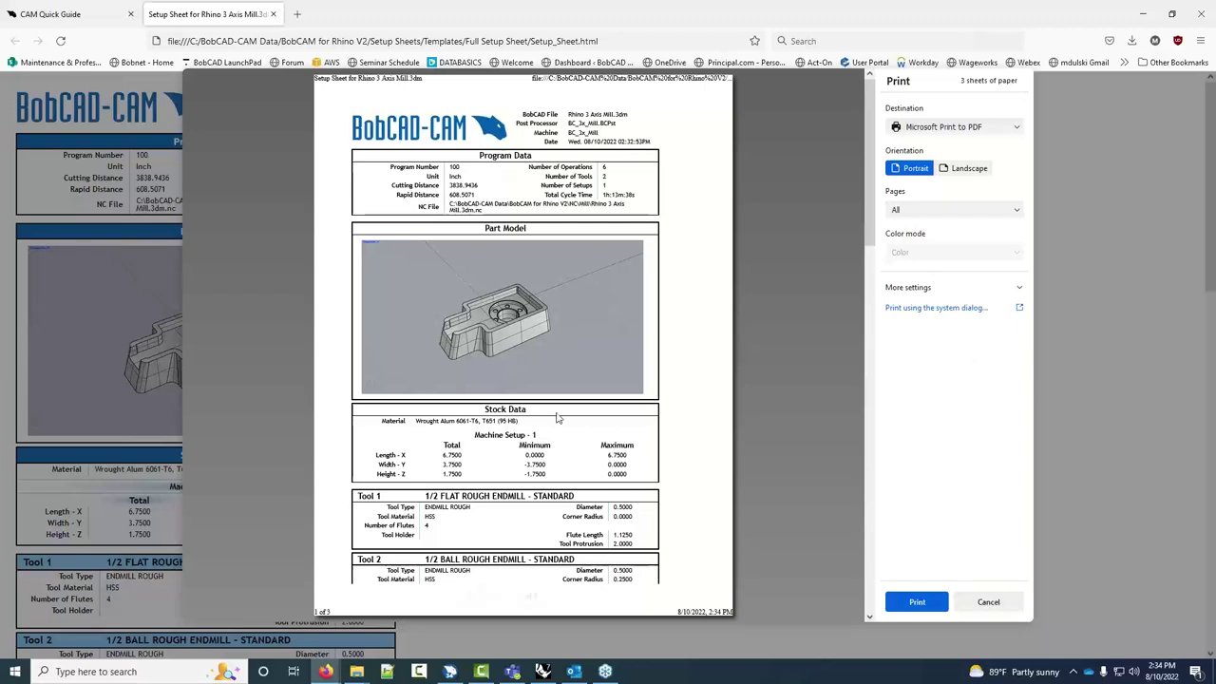
{"action": "left_click", "coordinate": [993, 603]}
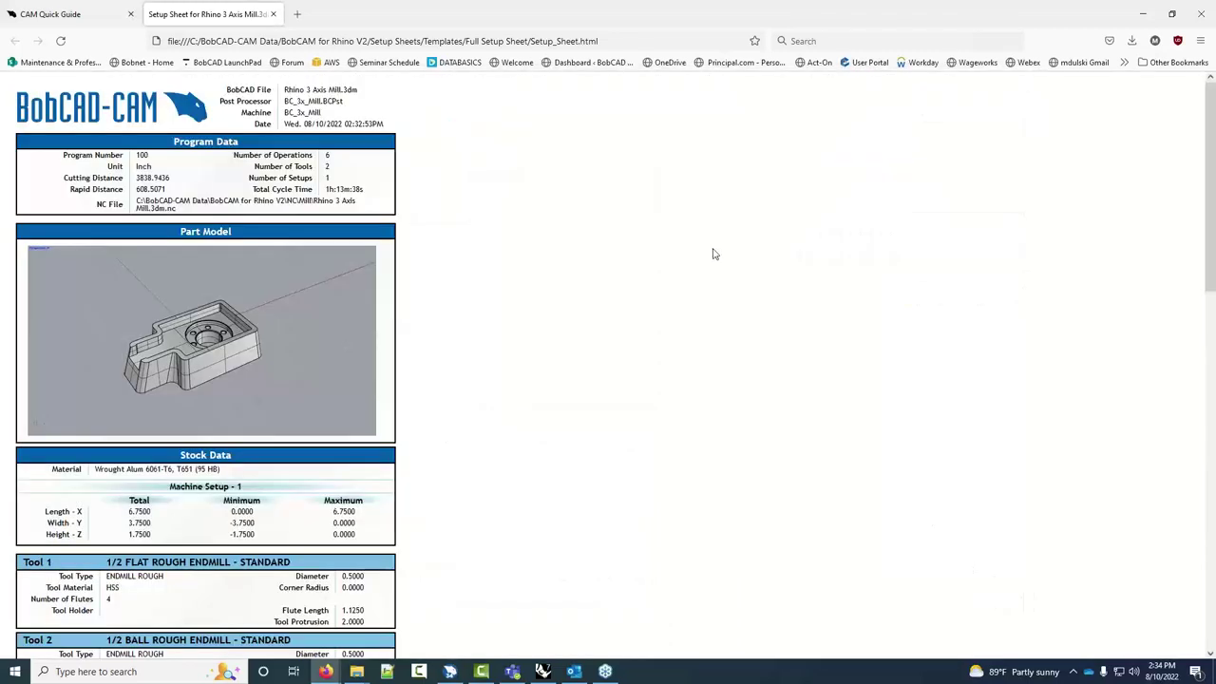
Show the CAM Quick Guide tab down to step 10, Generate Setup Sheets, then minimize Firefox
{"action": "left_click", "coordinate": [1141, 14]}
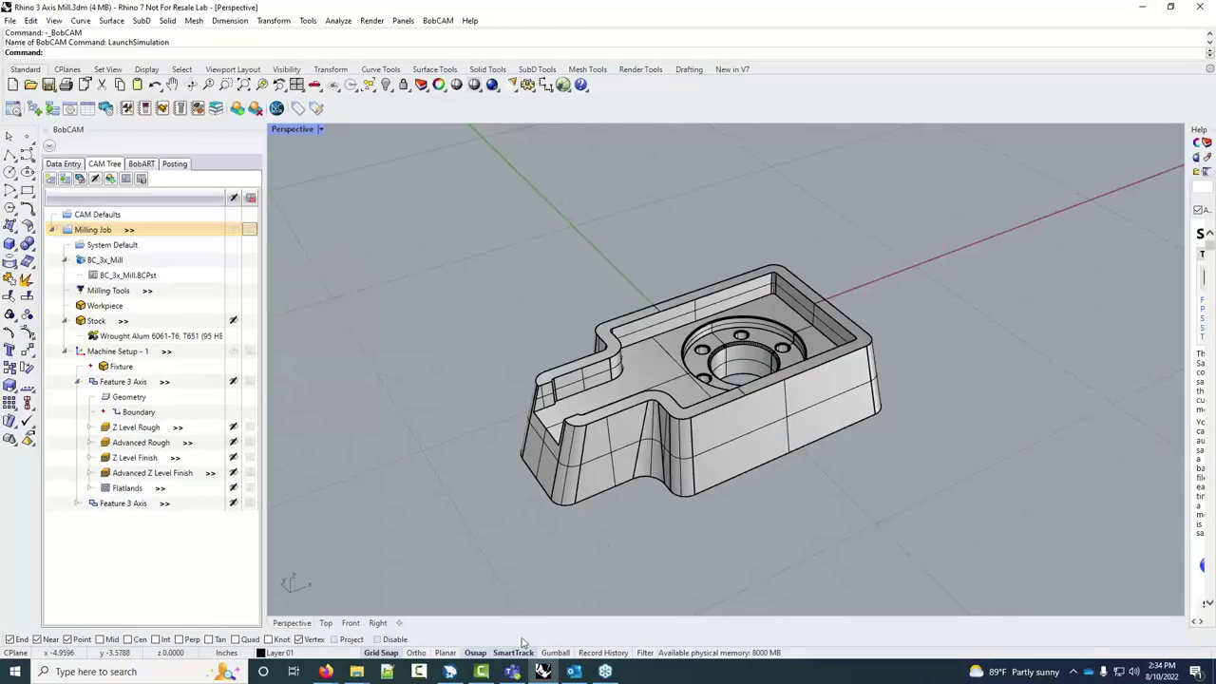
{"action": "mouse_move", "coordinate": [326, 672]}
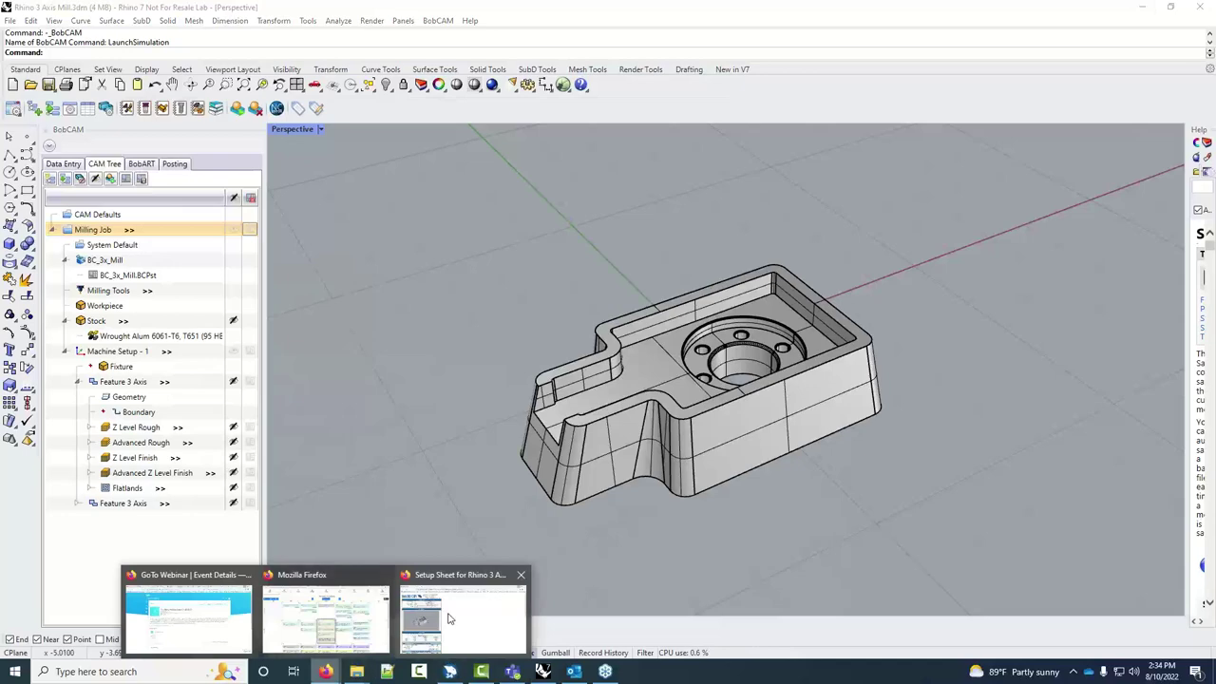
{"action": "left_click", "coordinate": [451, 619]}
{"action": "left_click", "coordinate": [71, 13]}
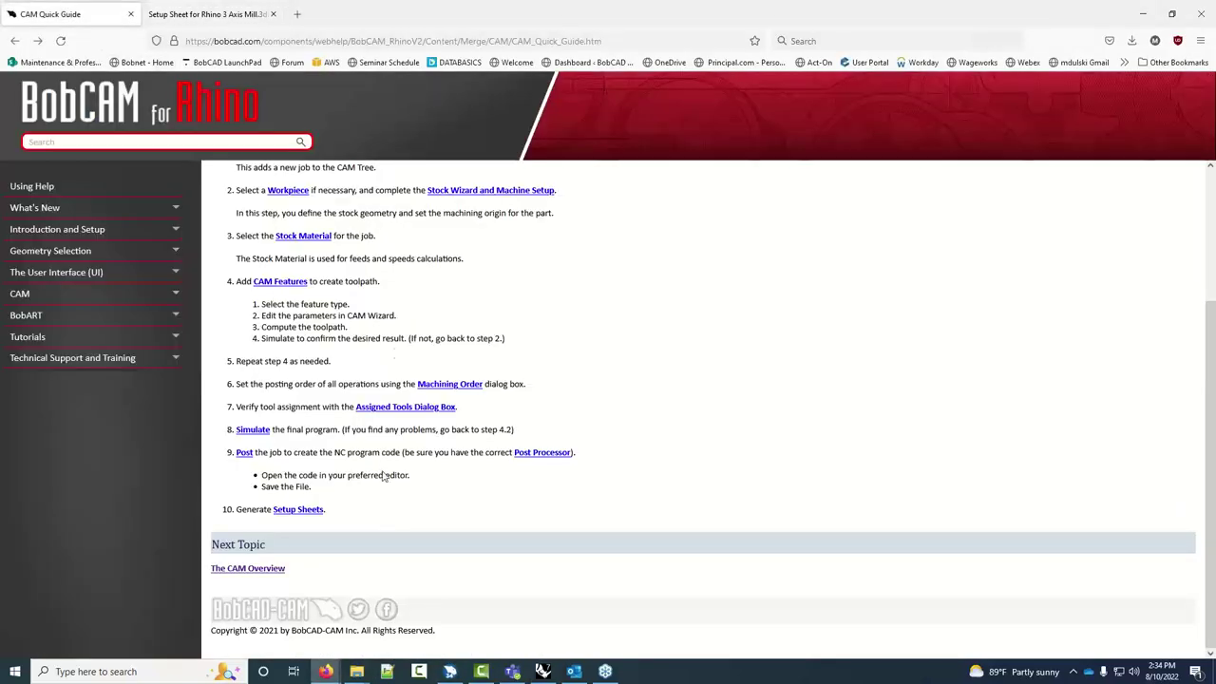
{"action": "scroll", "coordinate": [448, 600], "scroll_direction": "down", "scroll_amount": 3}
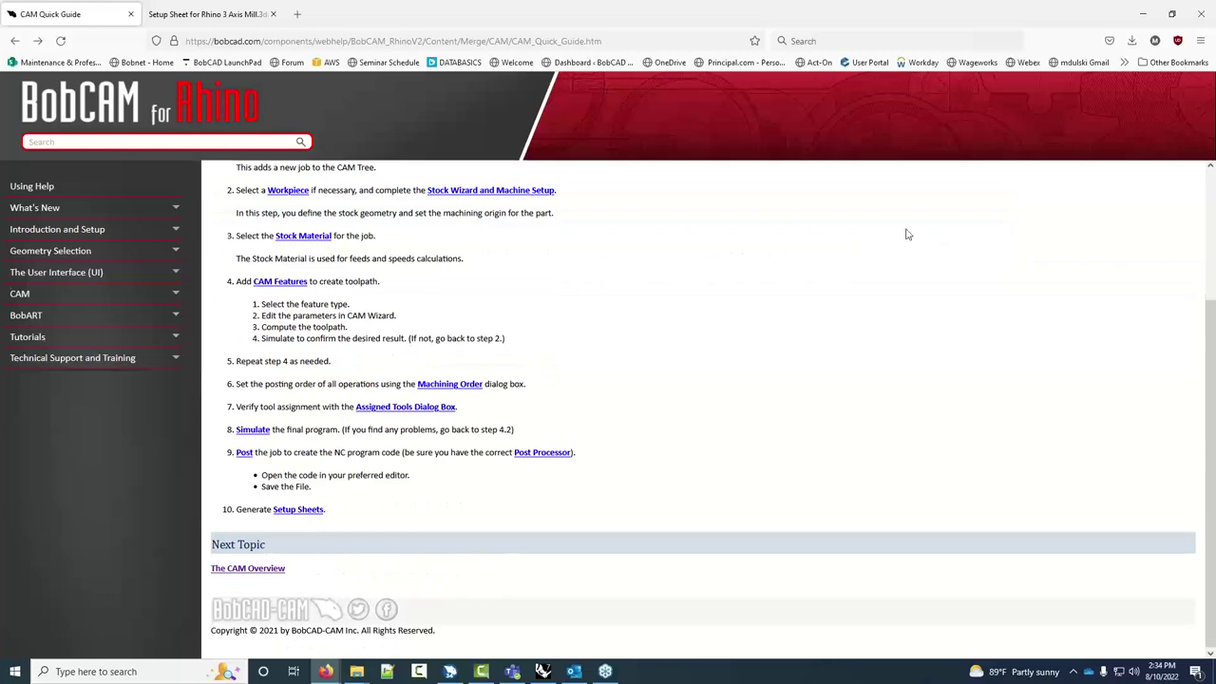
{"action": "left_click", "coordinate": [1142, 13]}
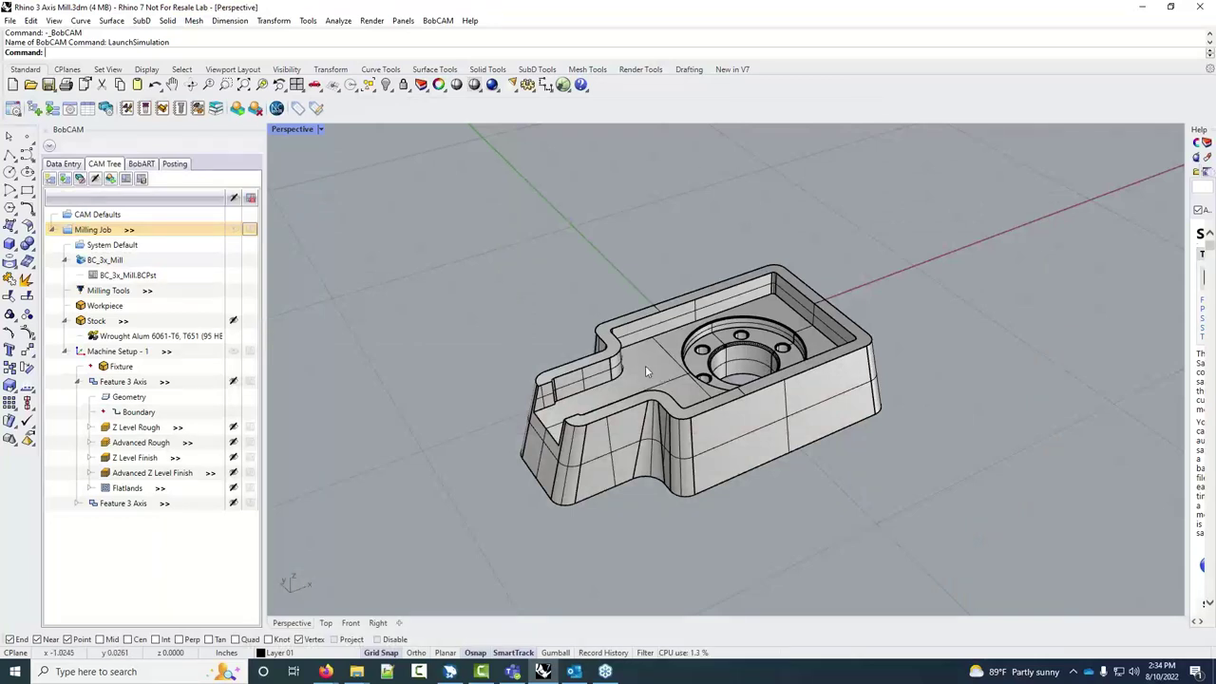
Save Rhino 3 Axis Mill.3dm to the Desktop with its BobCAM milling job
{"action": "left_click", "coordinate": [9, 20]}
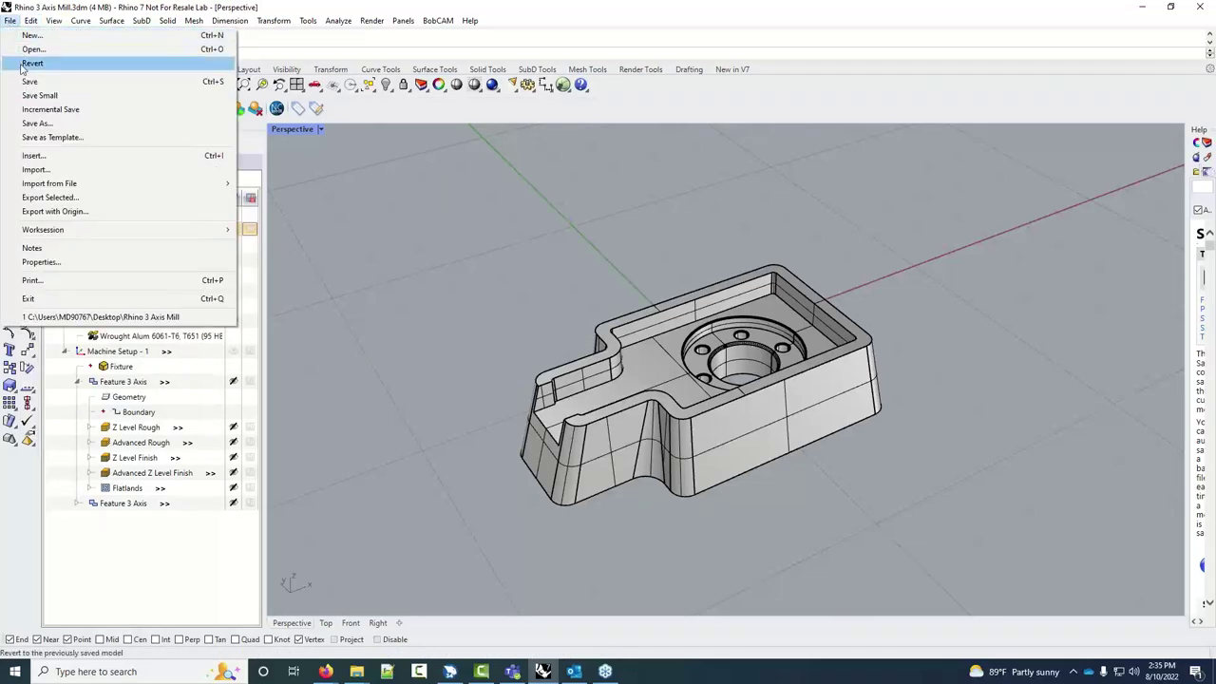
{"action": "left_click", "coordinate": [26, 83]}
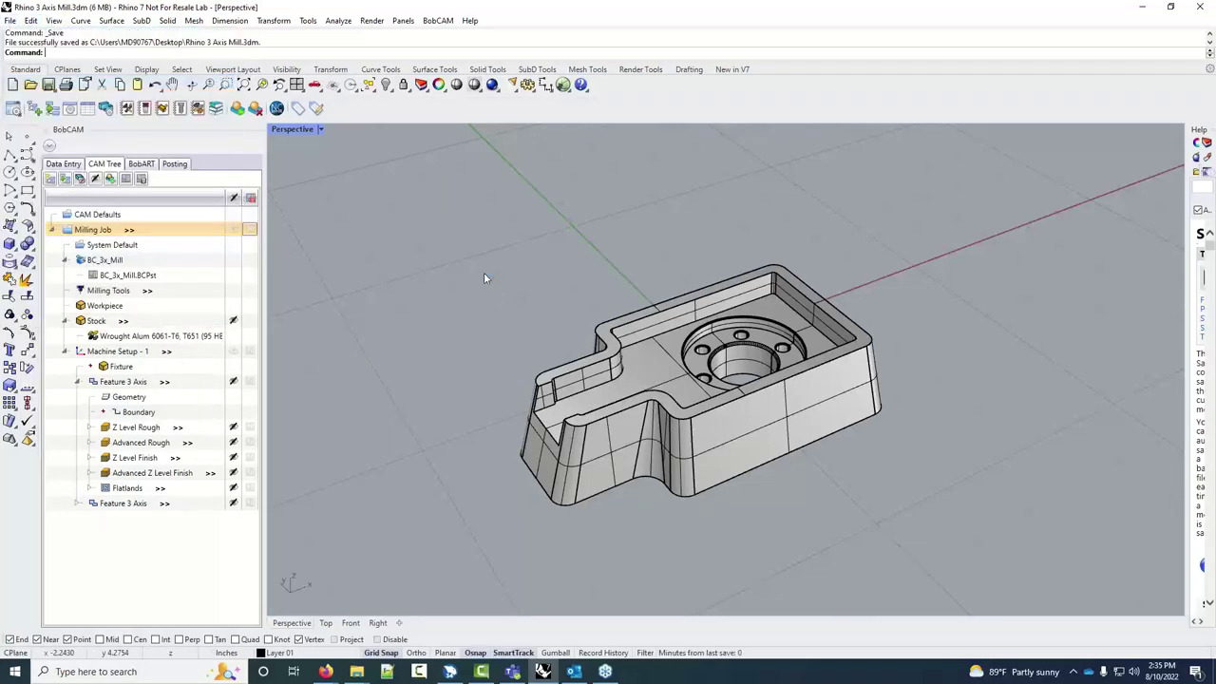